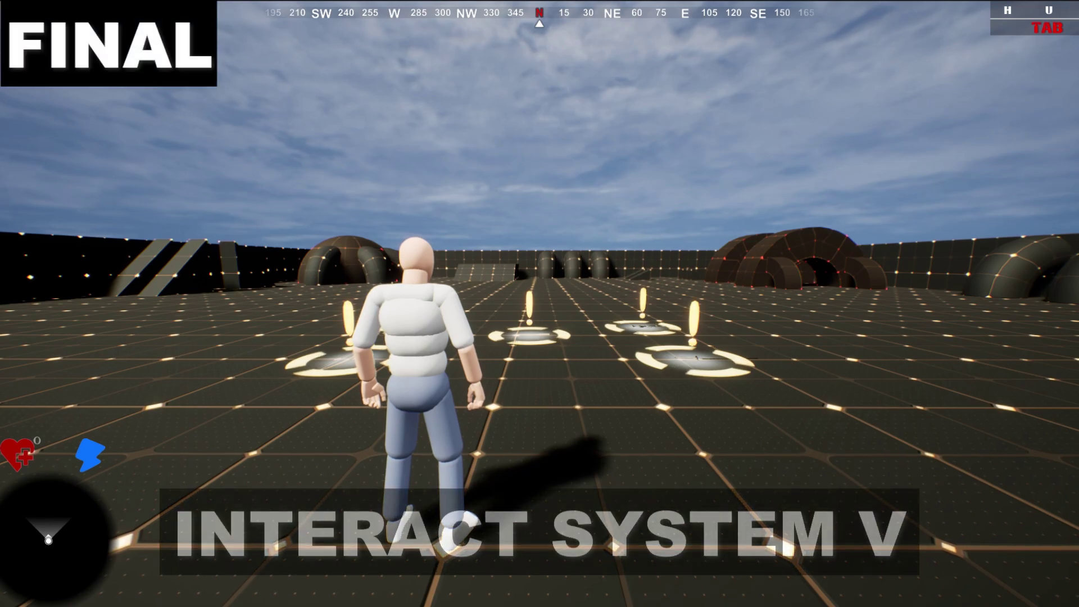
# - Collect the bat from the first pickup pad and swing it in an attack
pyautogui.press('w')
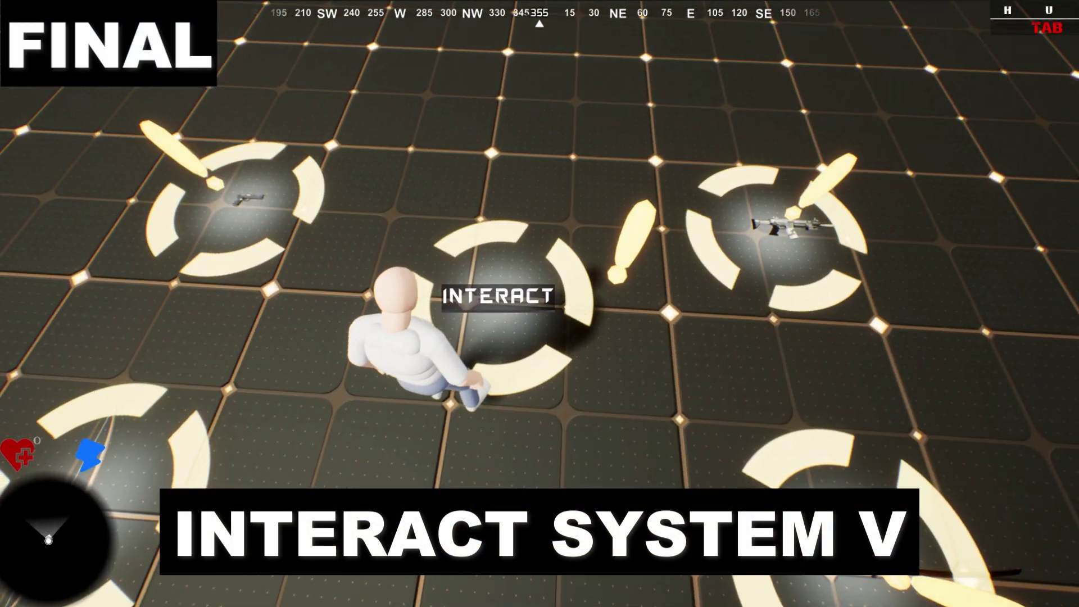
pyautogui.press('e')
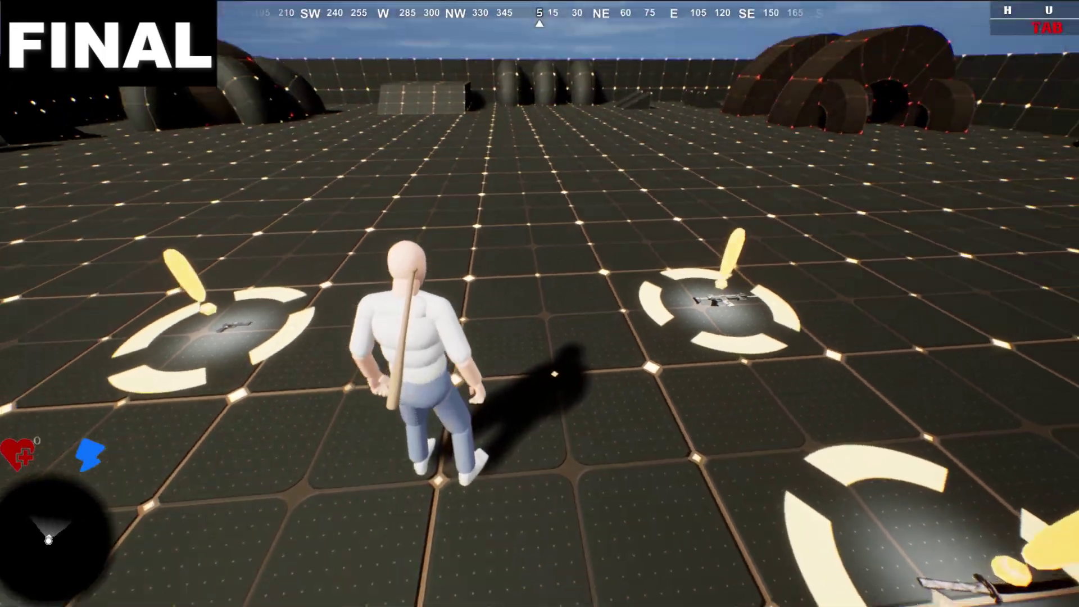
pyautogui.moveTo(540, 304)
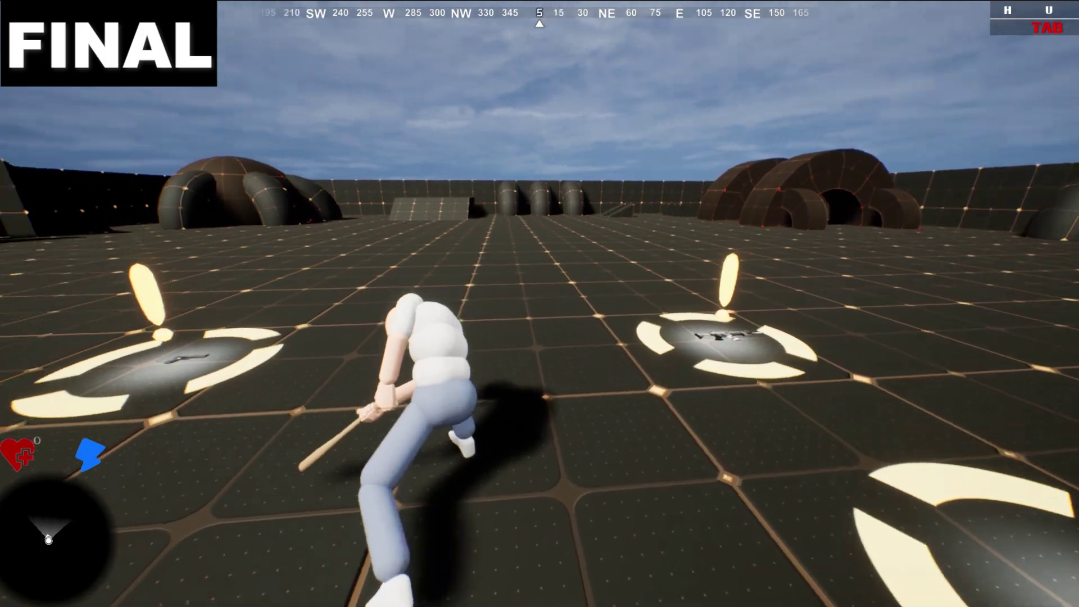
pyautogui.click(540, 304)
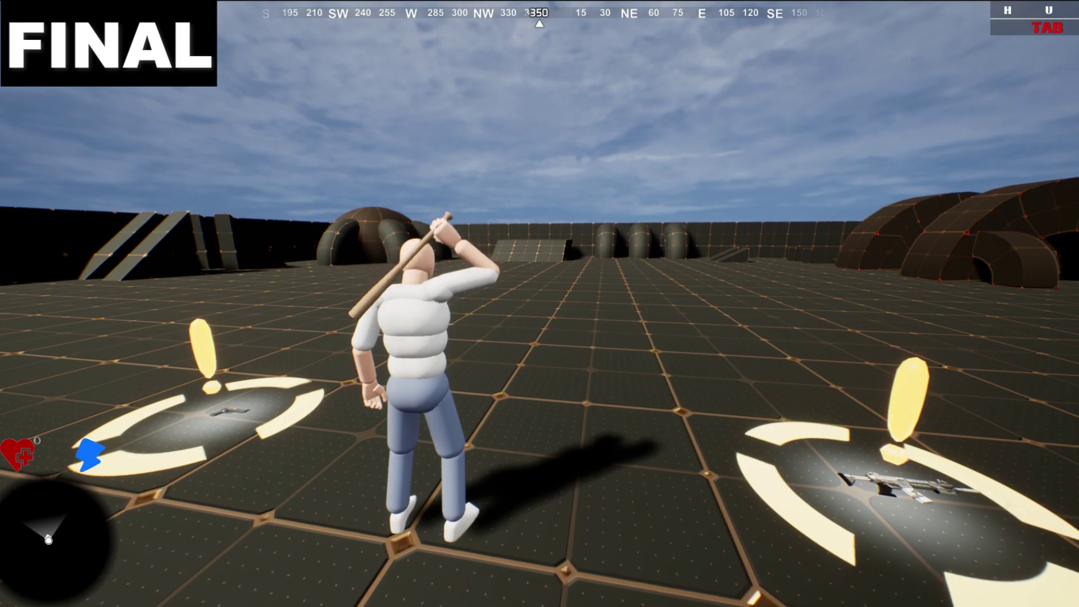
# - Walk to the rifle pad, aim and fire the rifle, then do a low bat lunge
pyautogui.press('w')
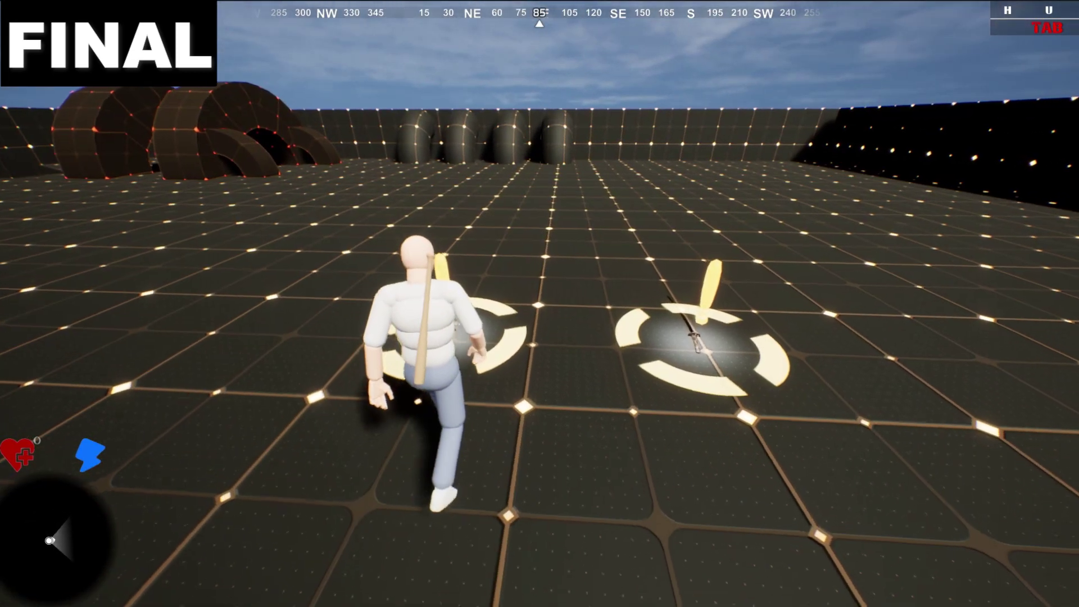
pyautogui.press('w')
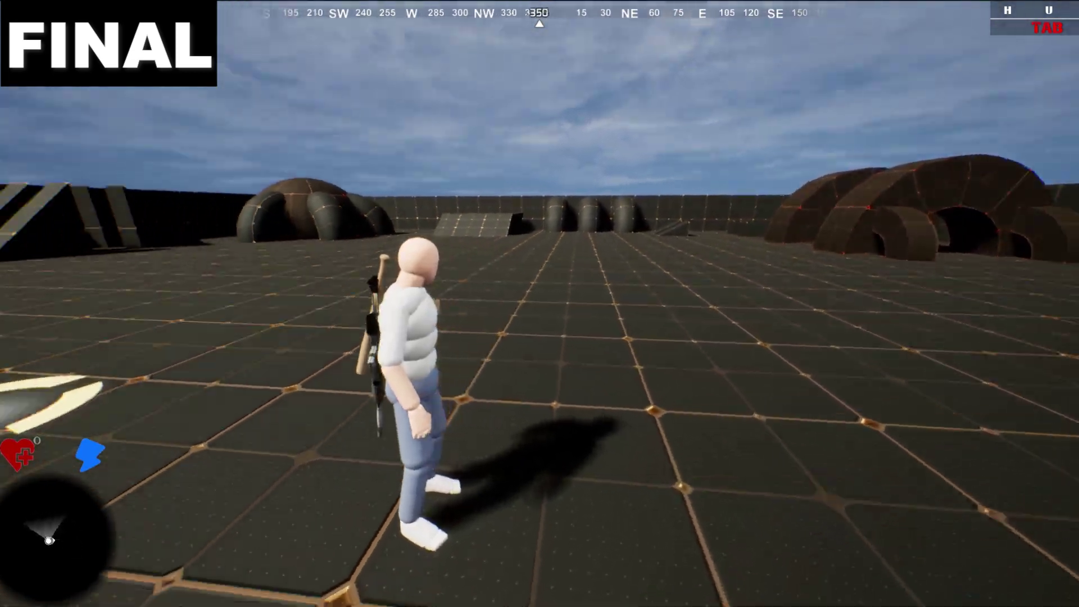
pyautogui.press('Tab')
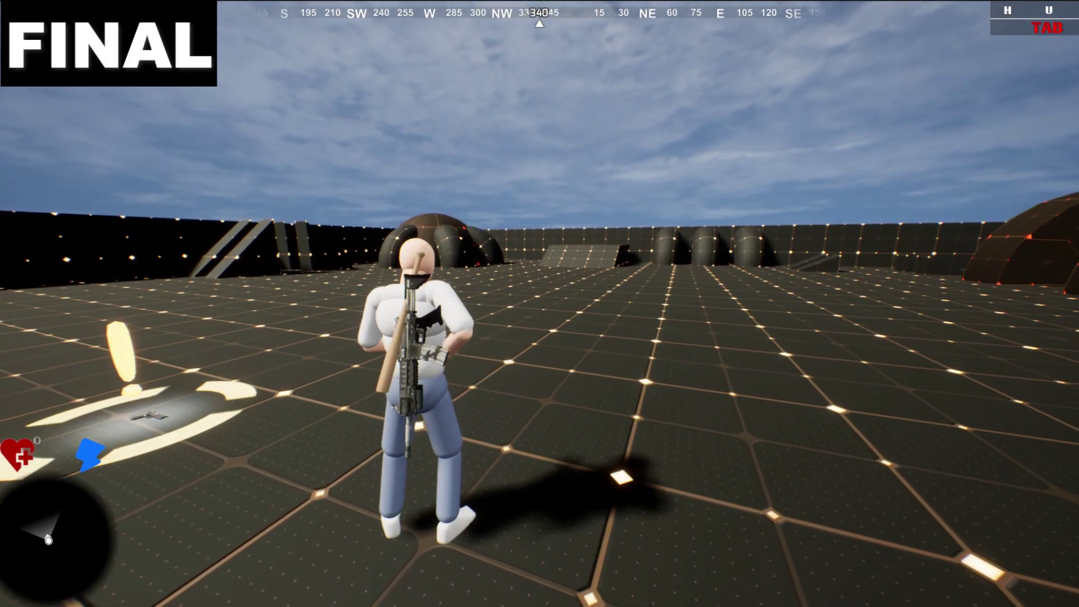
pyautogui.rightClick(539, 307)
pyautogui.click(539, 307)
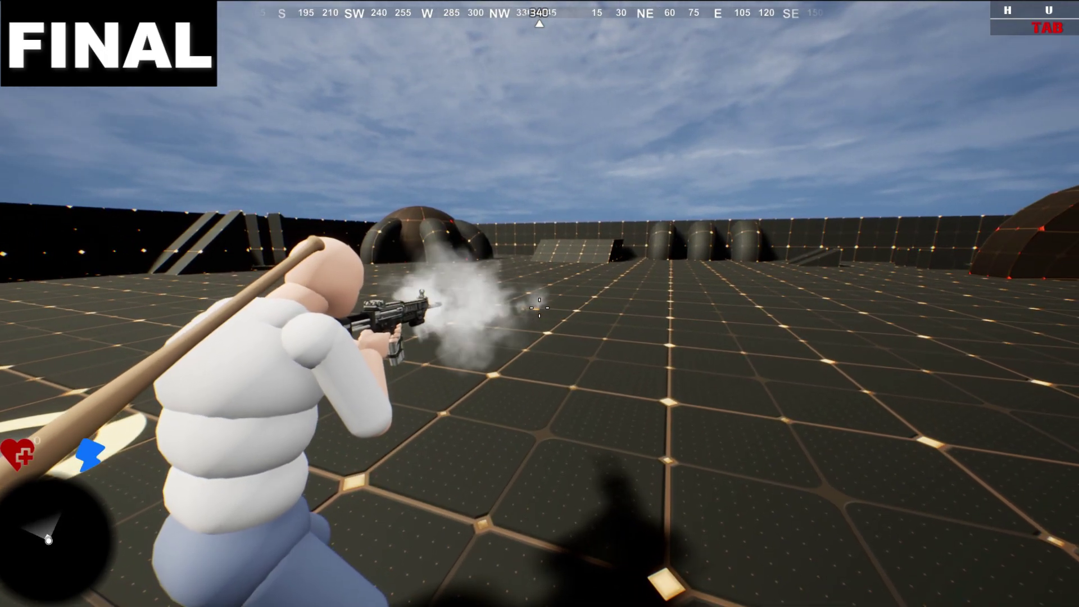
pyautogui.press('Tab')
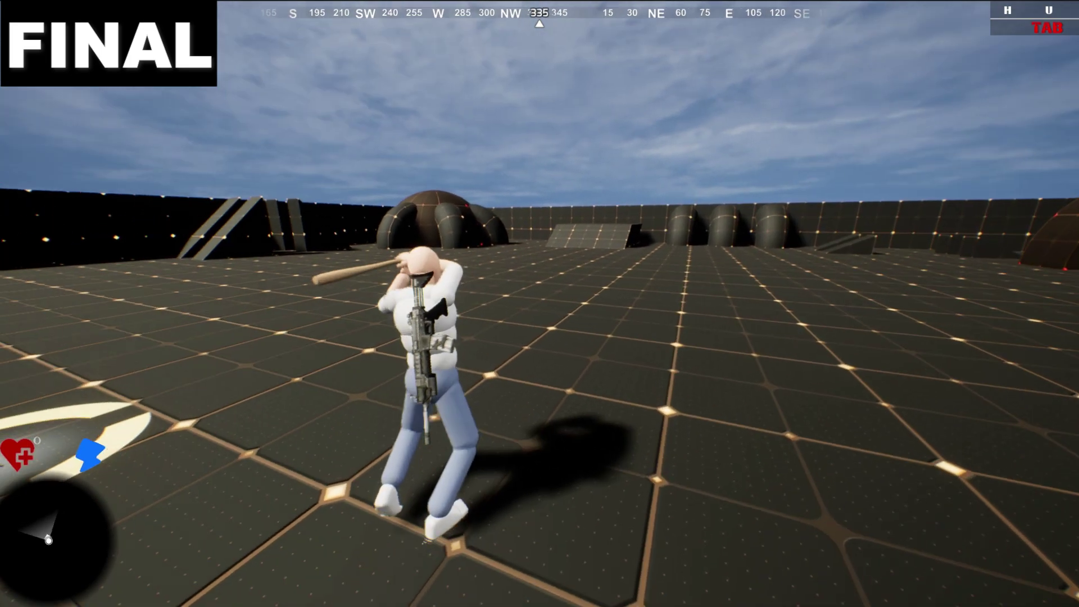
pyautogui.click(539, 303)
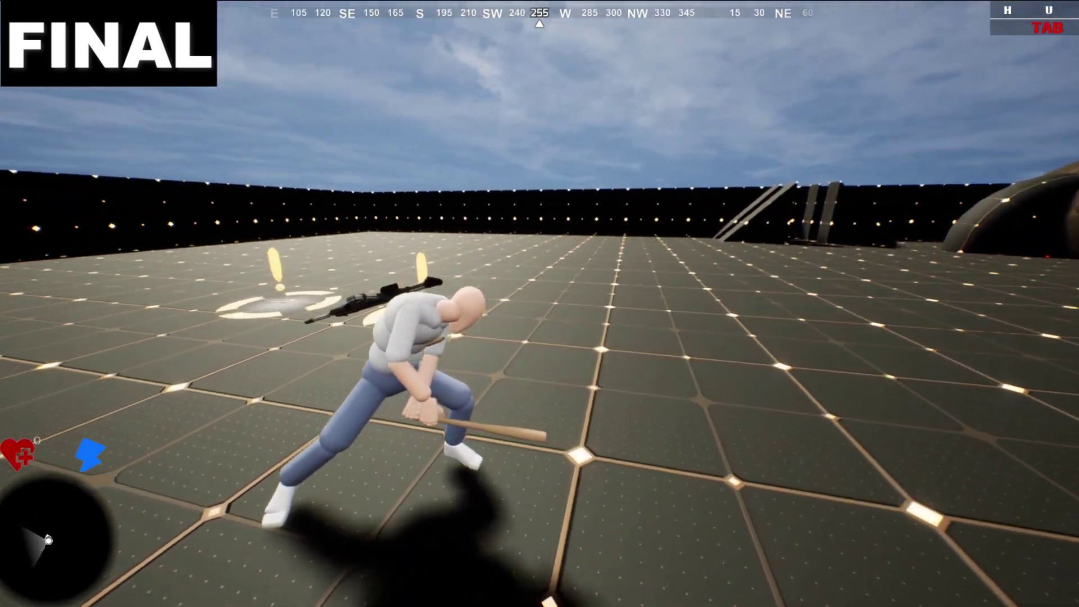
# - Collect the bow and the sword from the next two pickup rings
pyautogui.press('w')
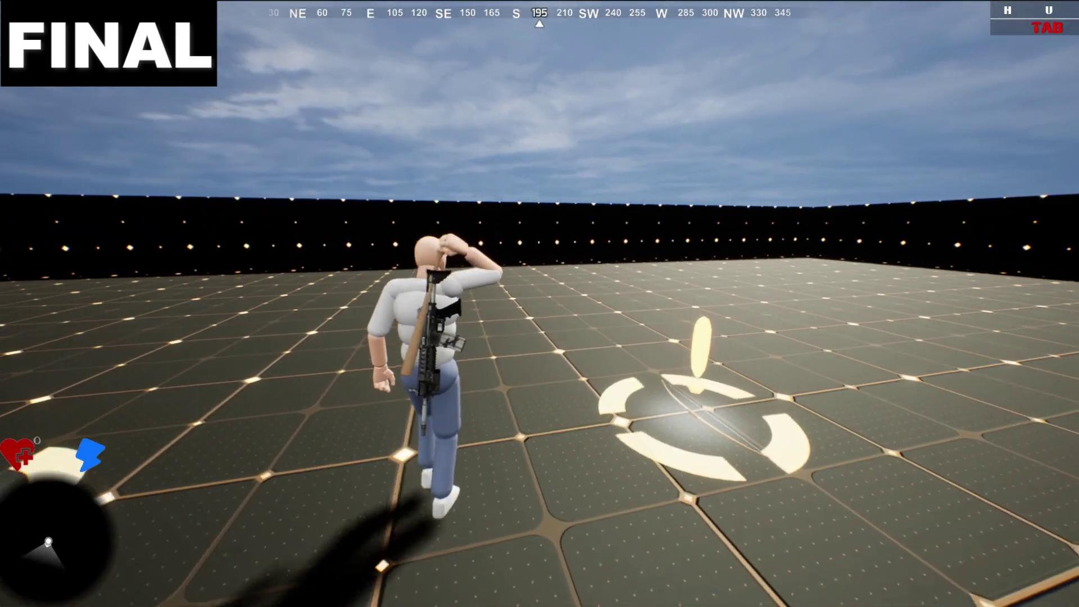
pyautogui.press('c')
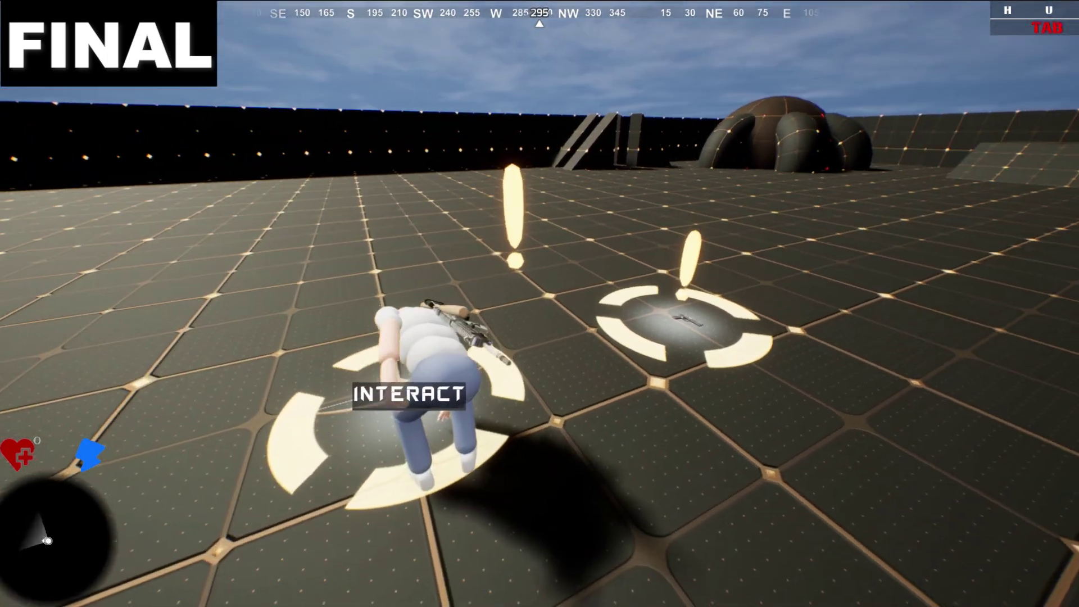
pyautogui.press('e')
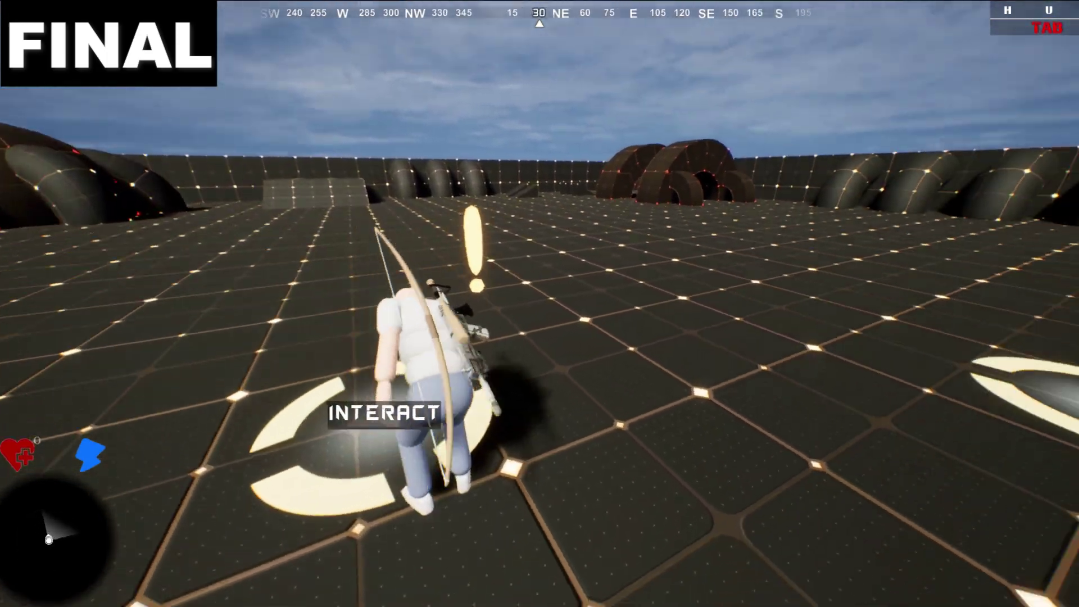
pyautogui.press('w')
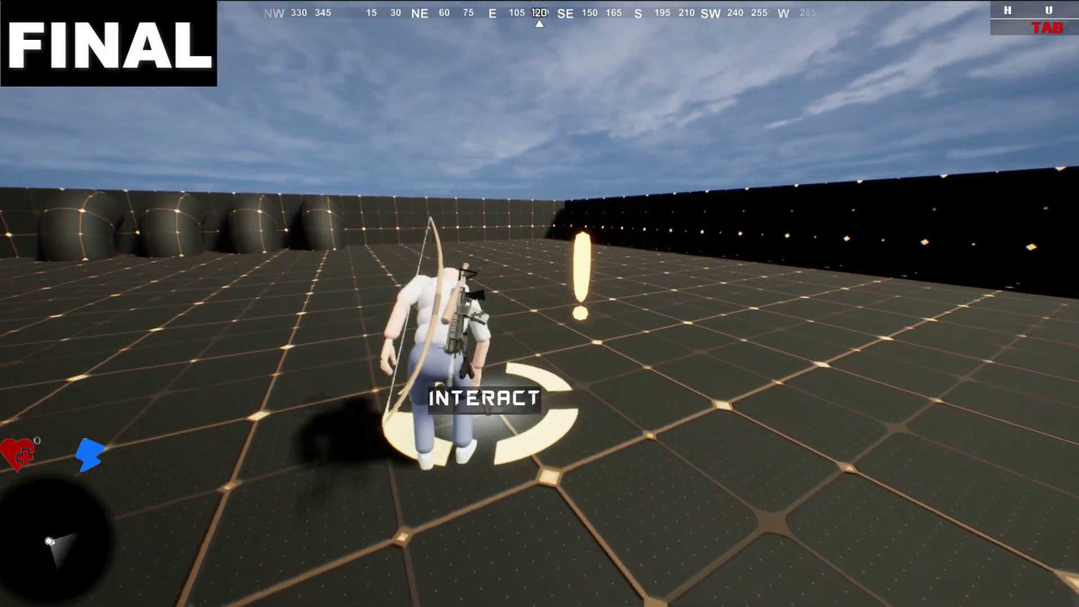
pyautogui.press('e')
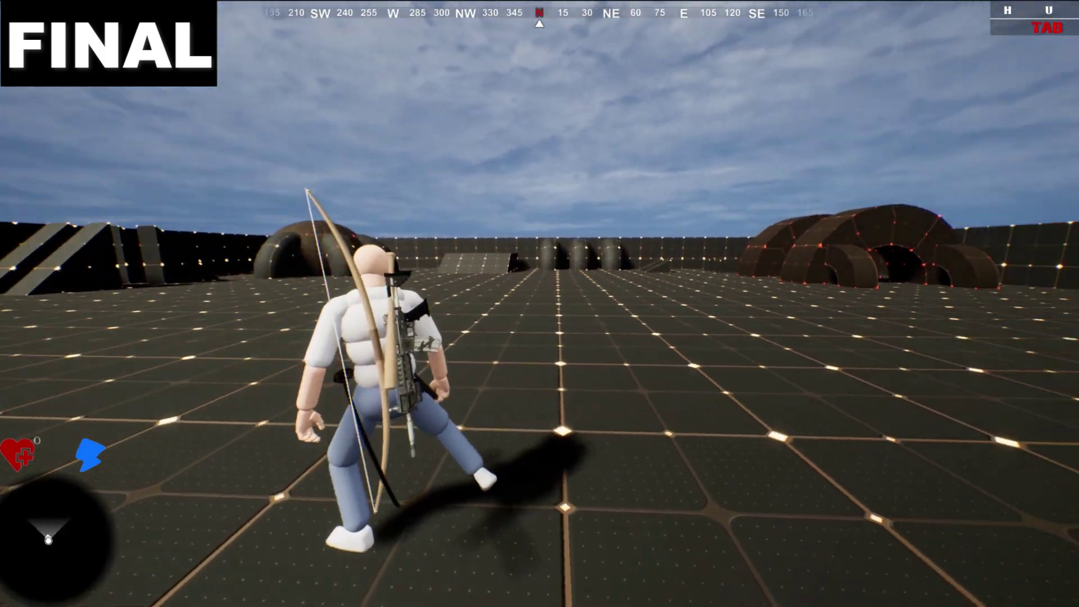
# - Aim the bow over the shoulder and fire an arrow
pyautogui.scroll(-1, 588, 325)
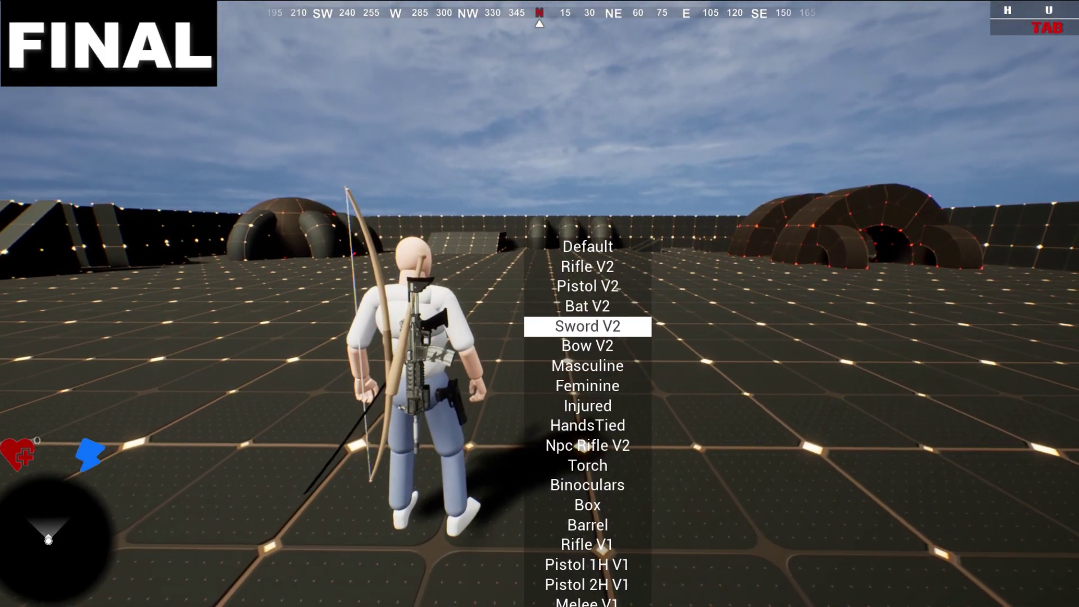
pyautogui.rightClick(539, 308)
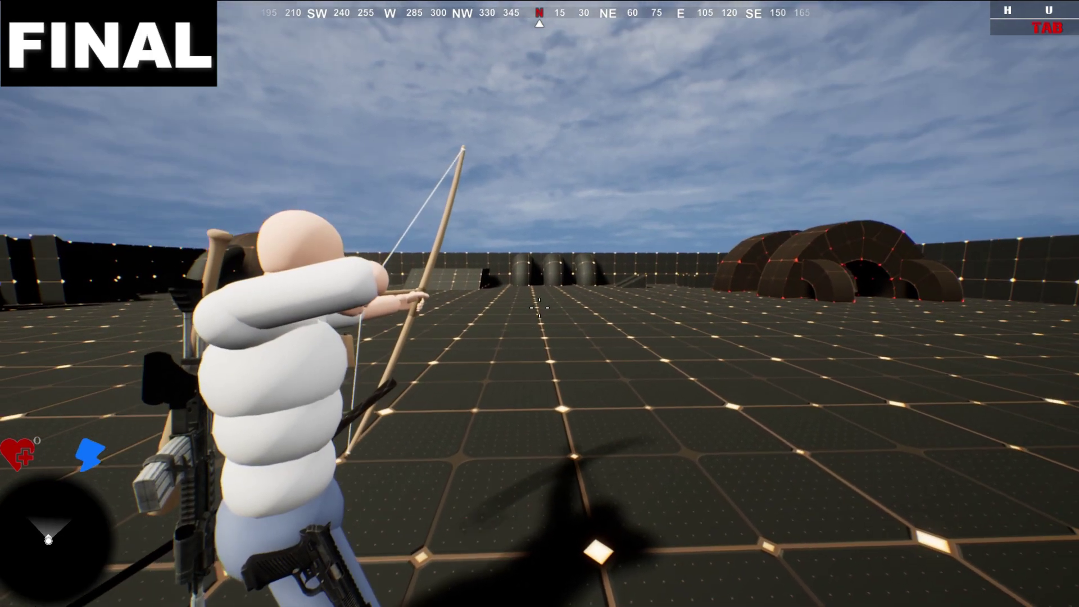
pyautogui.click(540, 308)
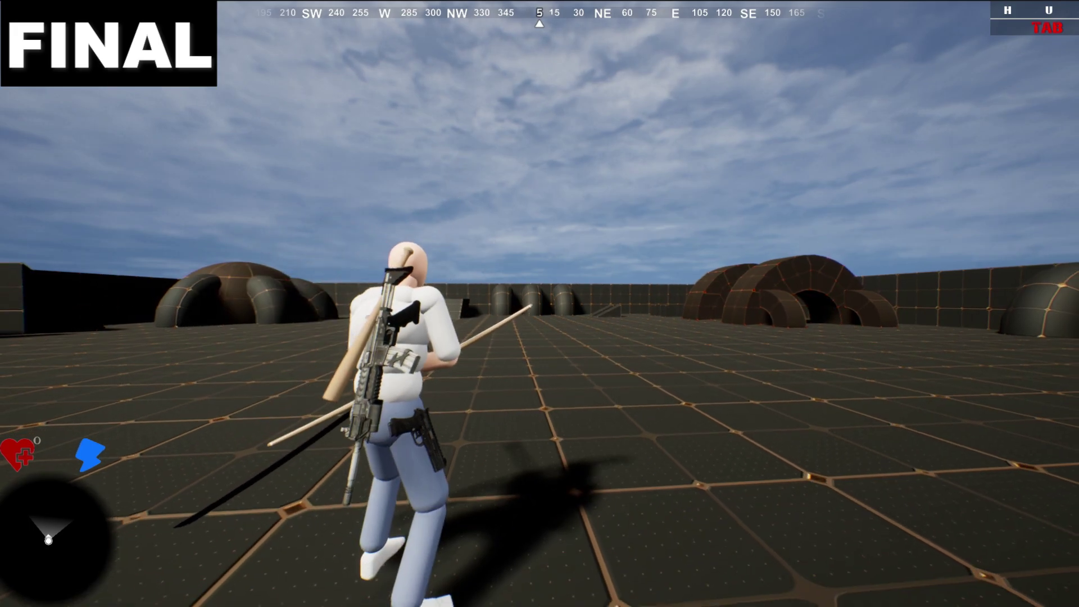
pyautogui.press('w')
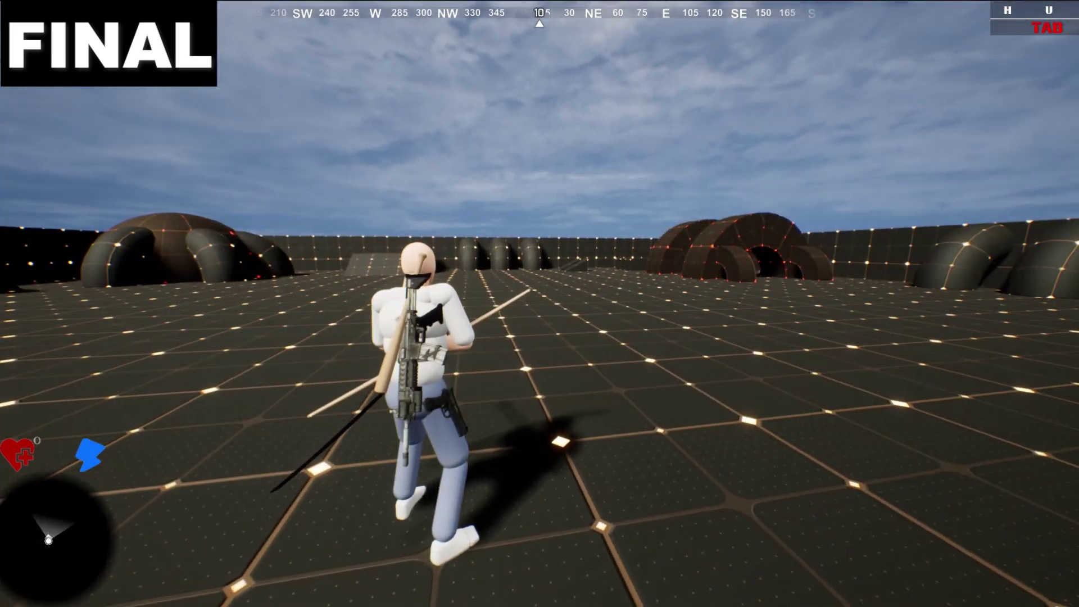
# - Switch to the sword, swing it overhead and across the body, then return to Default
pyautogui.press('q')
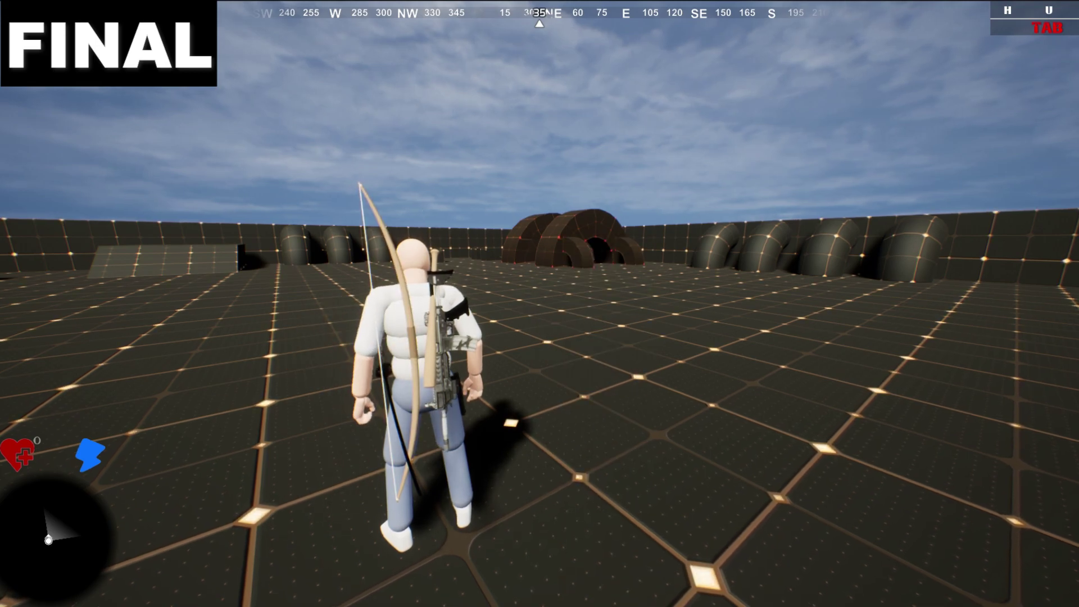
pyautogui.press('3')
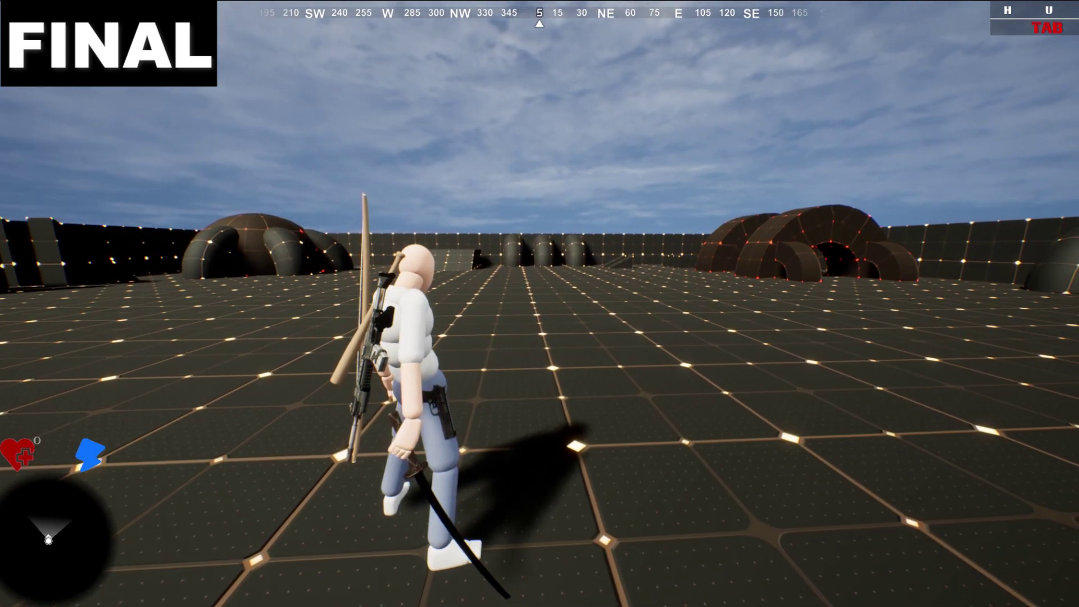
pyautogui.press('w')
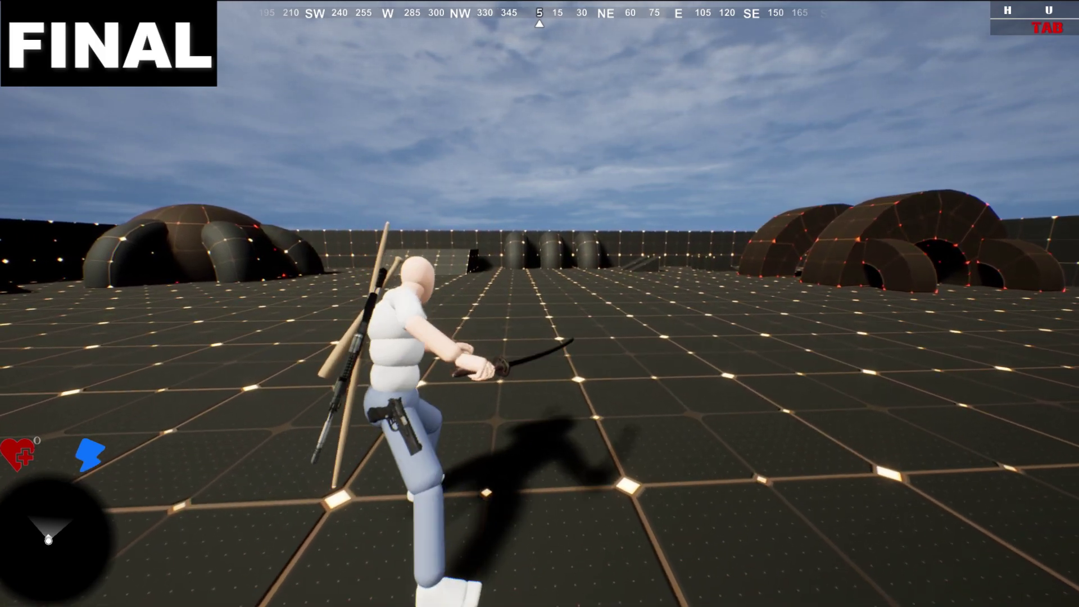
pyautogui.press('3')
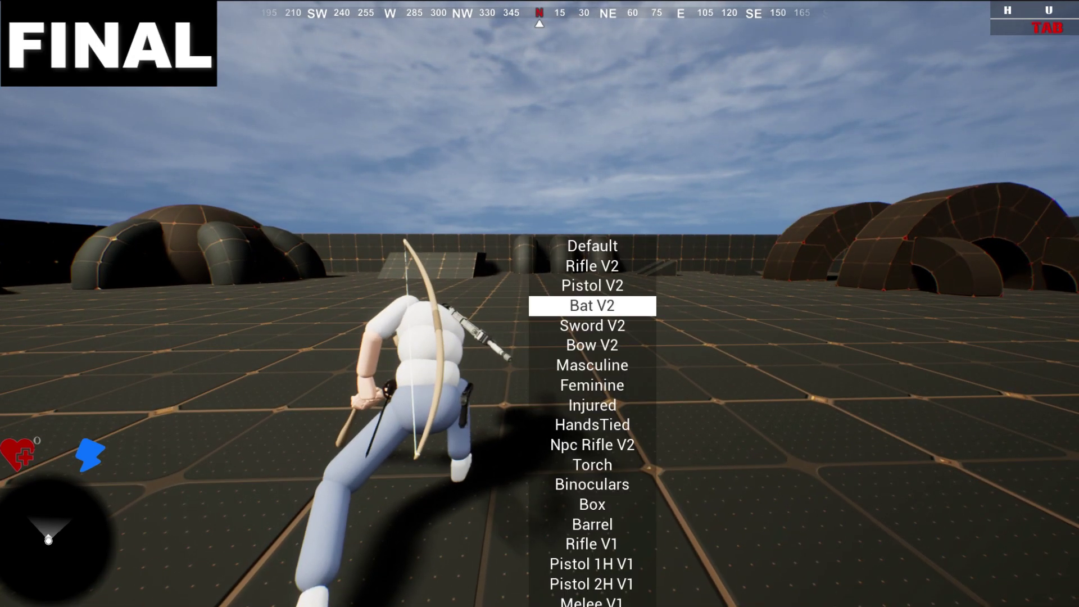
pyautogui.press('Up')
pyautogui.press('Up')
pyautogui.press('Up')
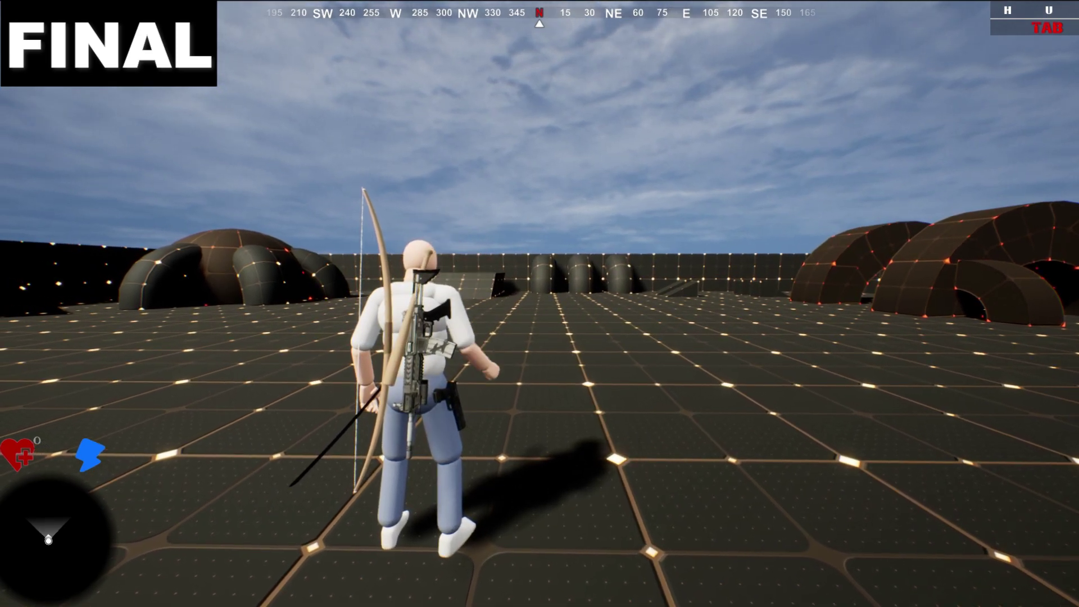
# - Fire the rifle in Rifle V2, then switch to the pistol and fire it twice
pyautogui.press('w')
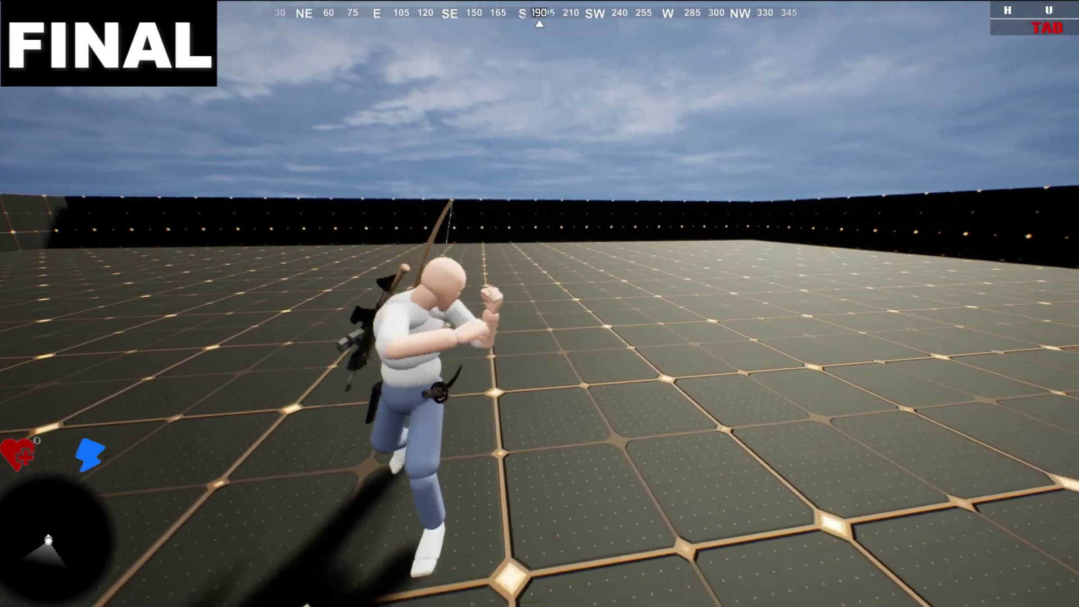
pyautogui.press('Tab')
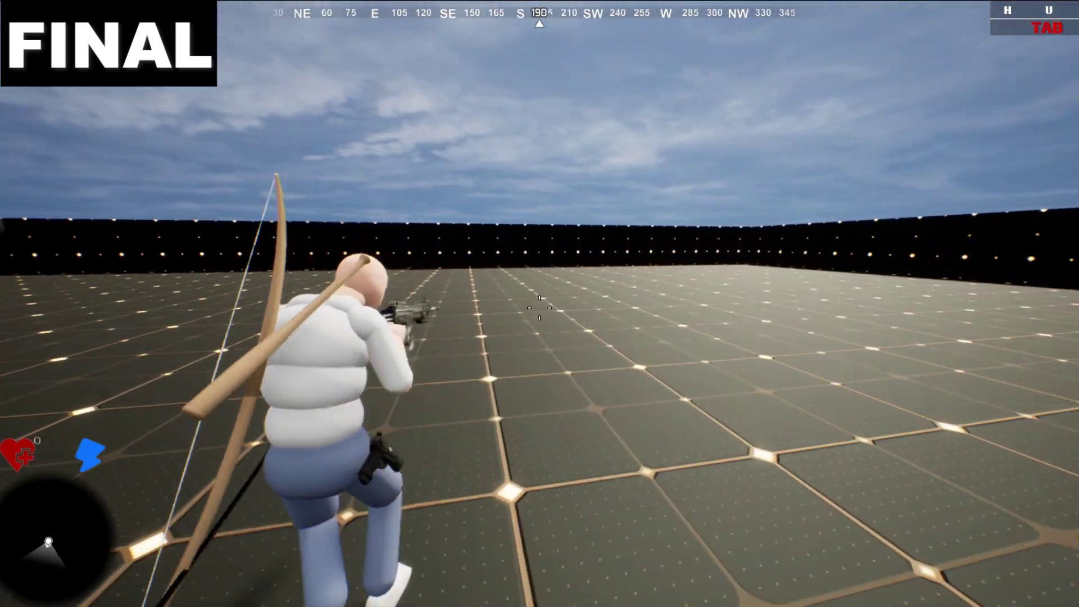
pyautogui.click(539, 303)
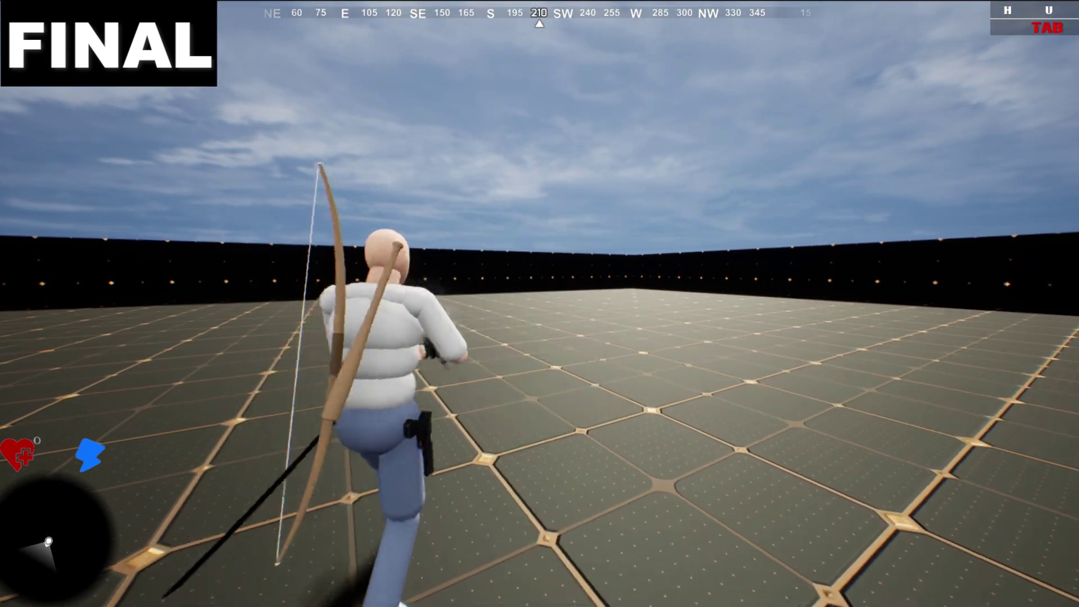
pyautogui.press('Tab')
pyautogui.press('Tab')
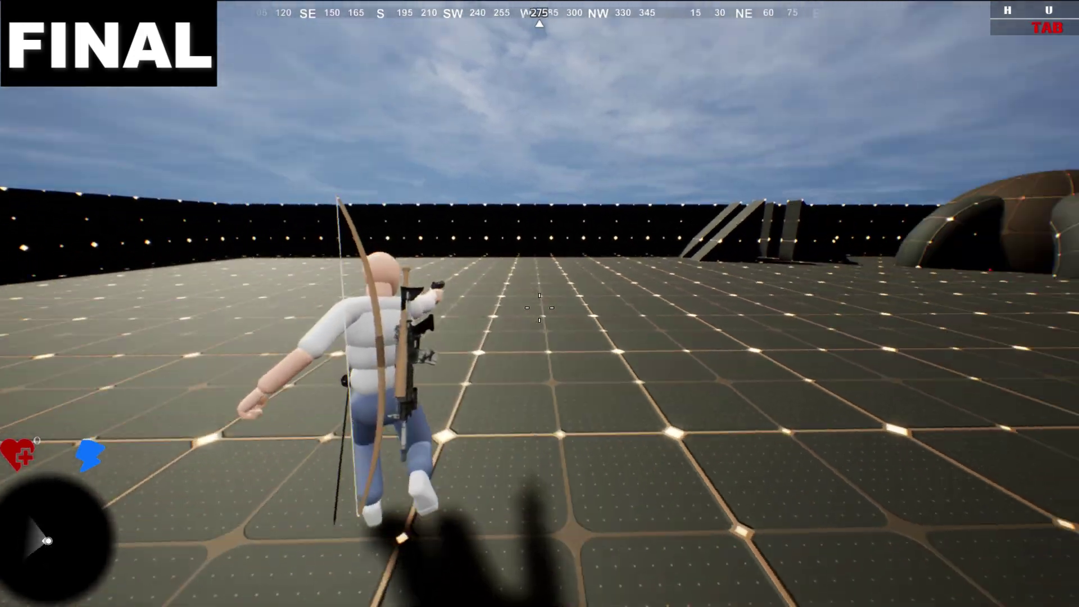
pyautogui.click(539, 303)
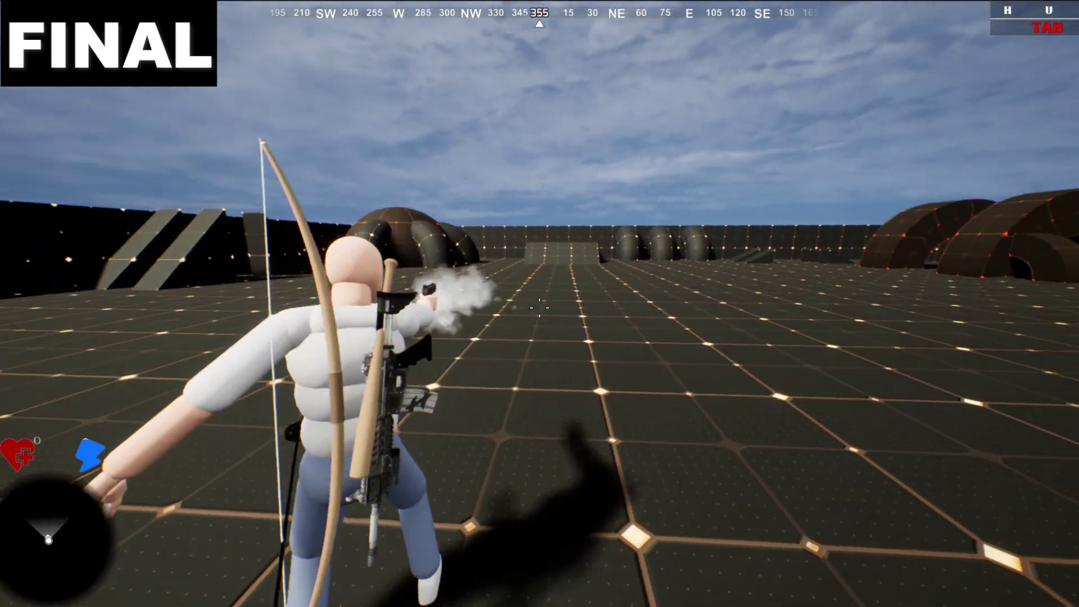
pyautogui.click(540, 303)
# - Switch the overlay to the sword and slash with it twice
pyautogui.press('Tab')
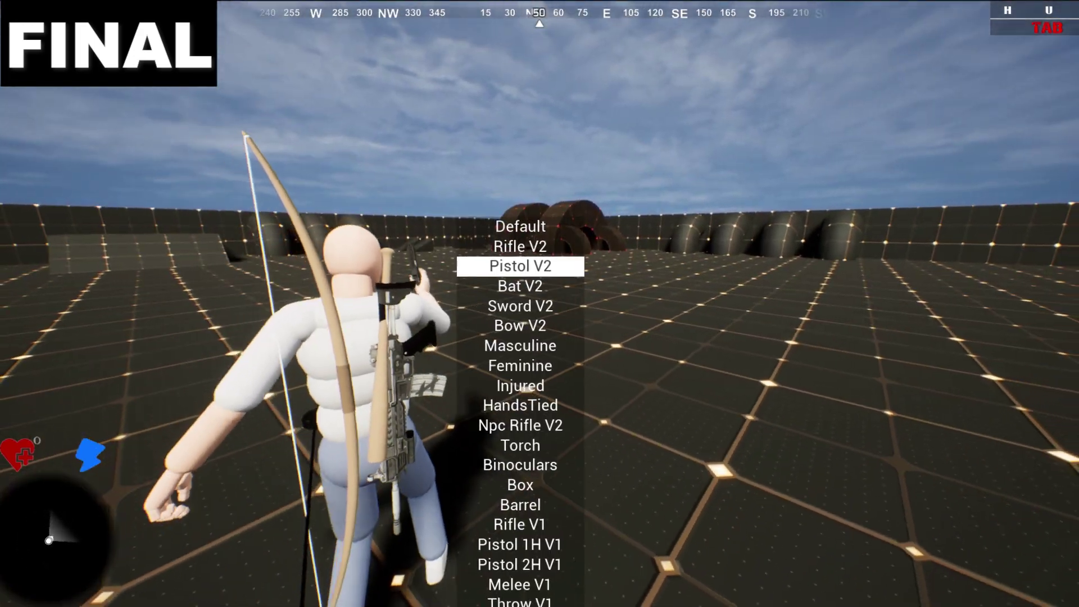
pyautogui.scroll(-1, 540, 304)
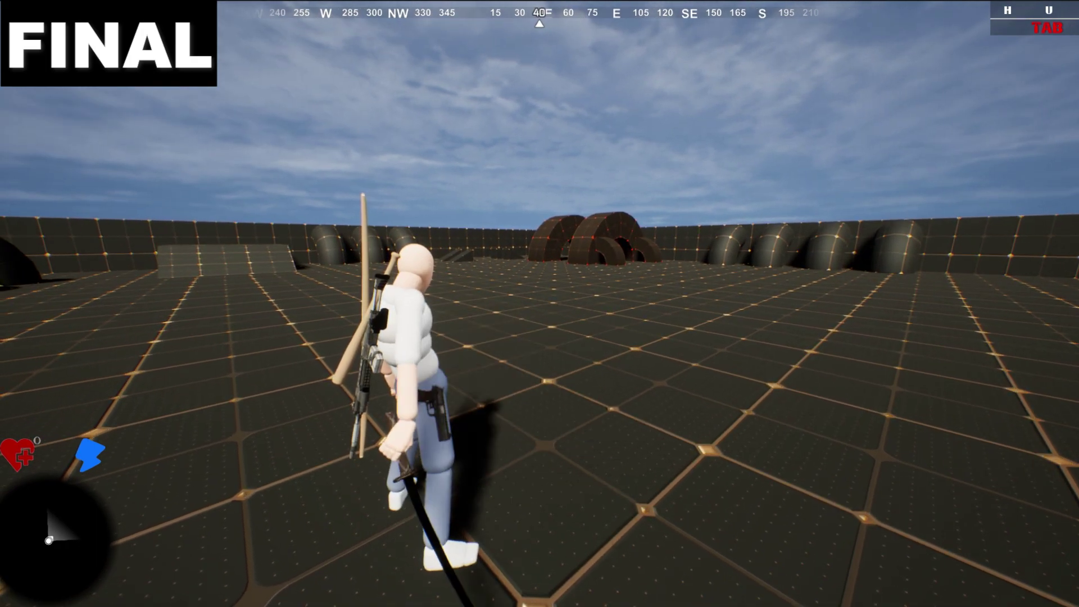
pyautogui.click(540, 303)
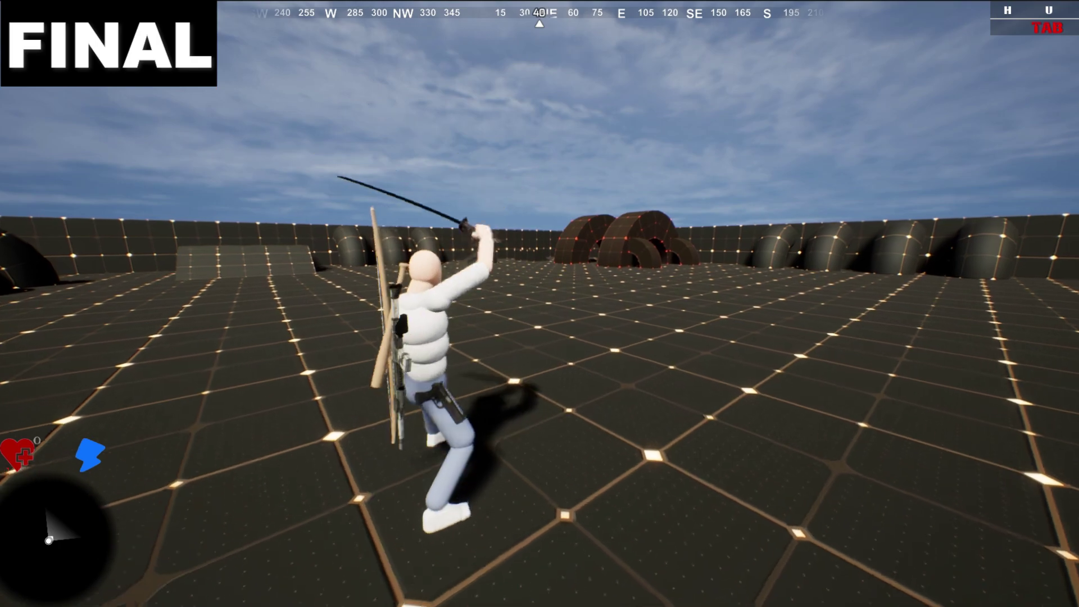
pyautogui.click(540, 304)
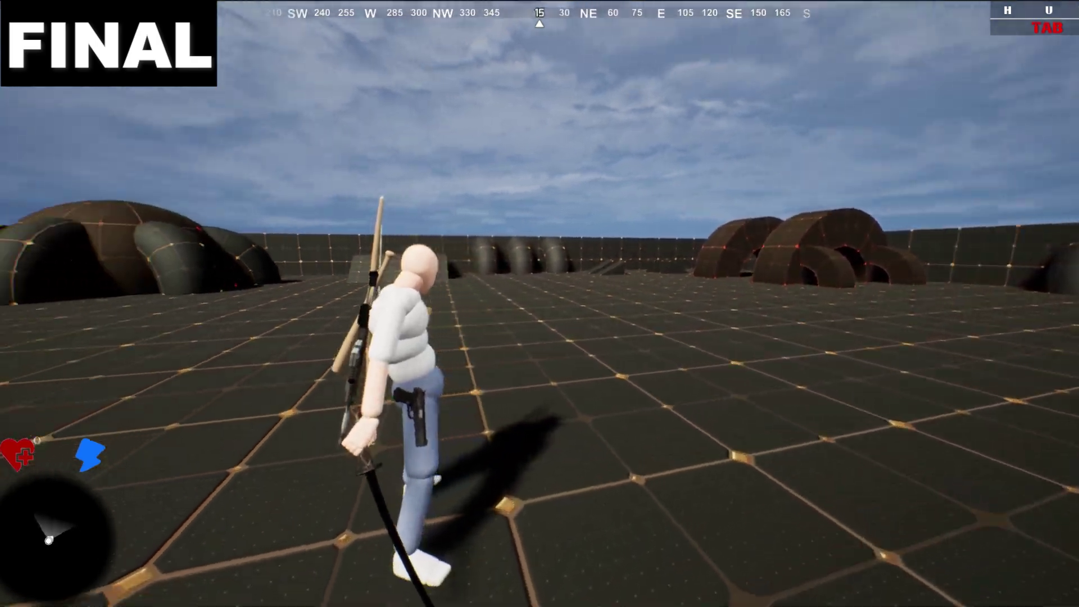
# - Set the overlay state back to Default and run the character forward
pyautogui.press('Tab')
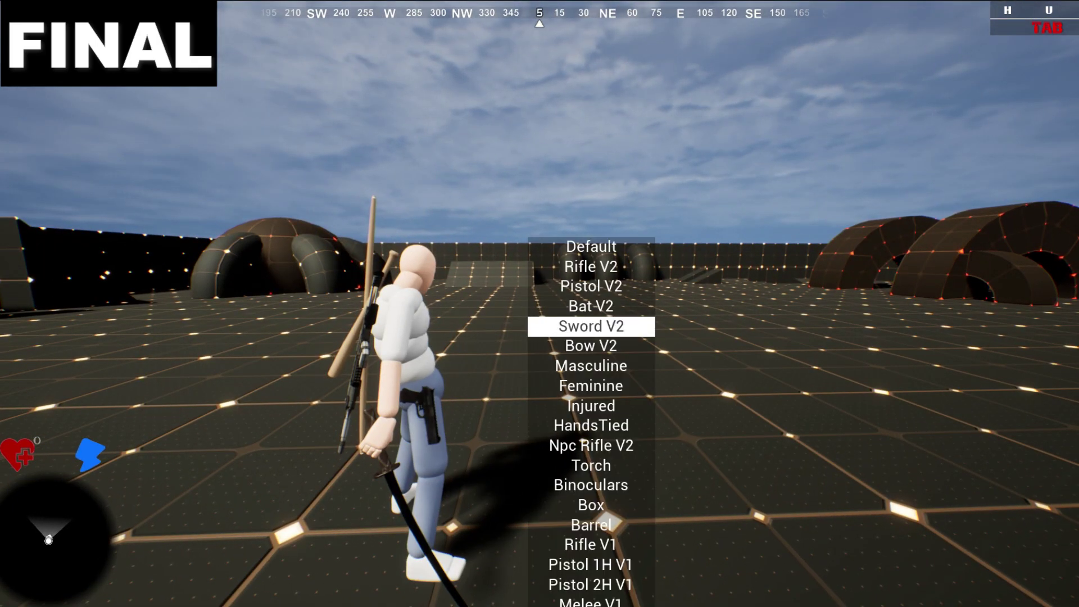
pyautogui.scroll(1, 592, 287)
pyautogui.scroll(1, 591, 287)
pyautogui.scroll(1, 591, 287)
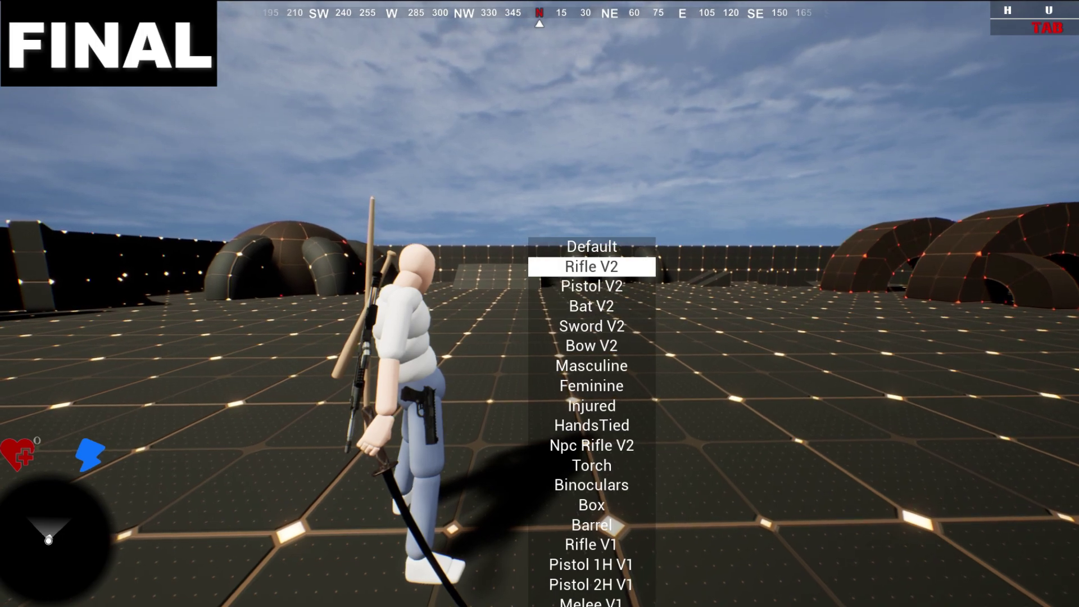
pyautogui.scroll(1, 591, 287)
pyautogui.press('Tab')
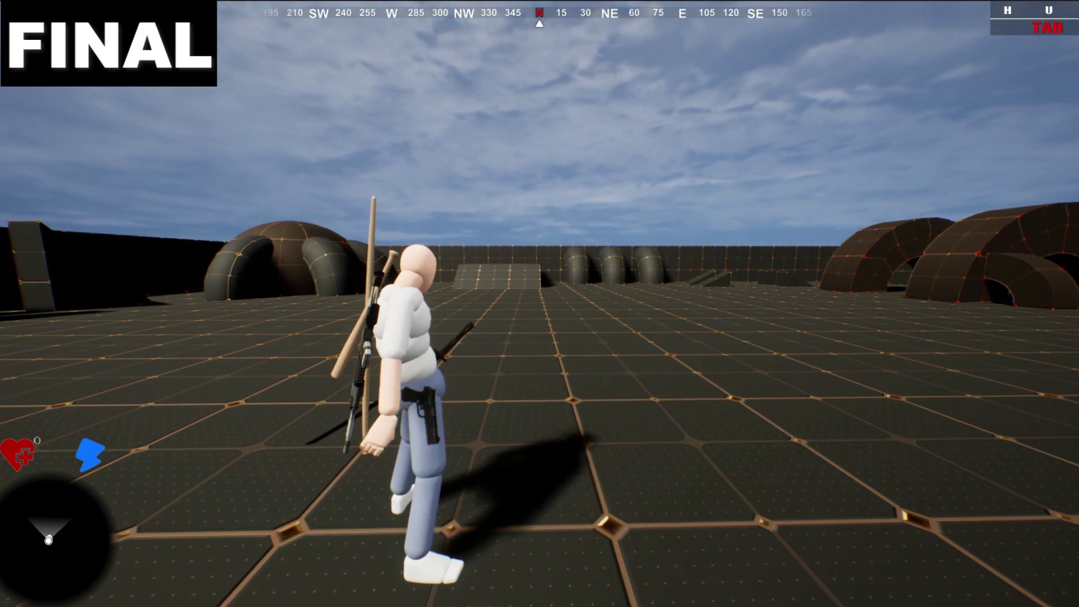
pyautogui.press('w')
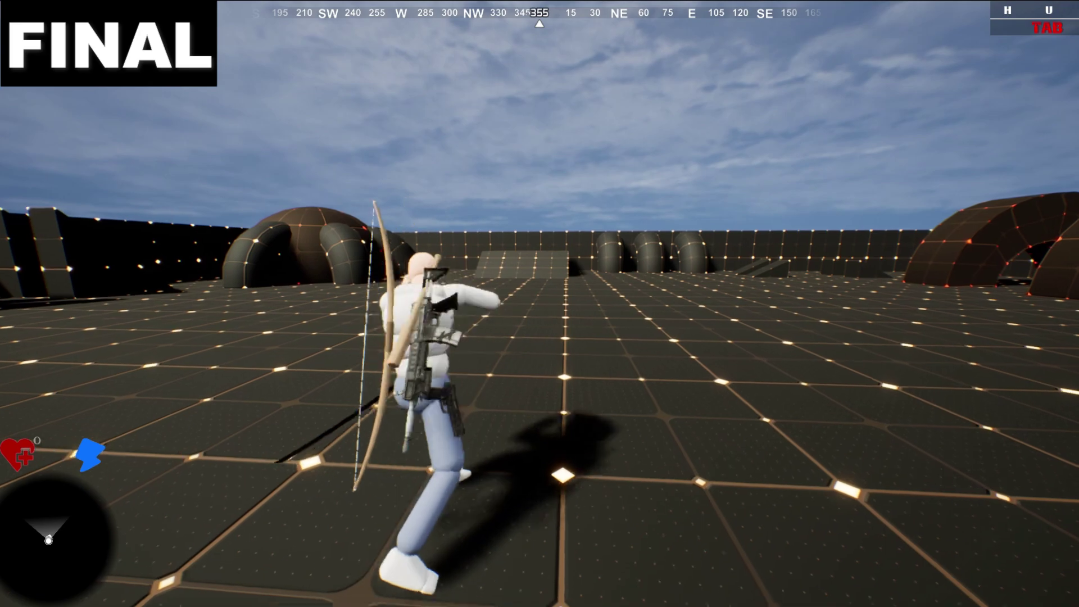
pyautogui.press('w')
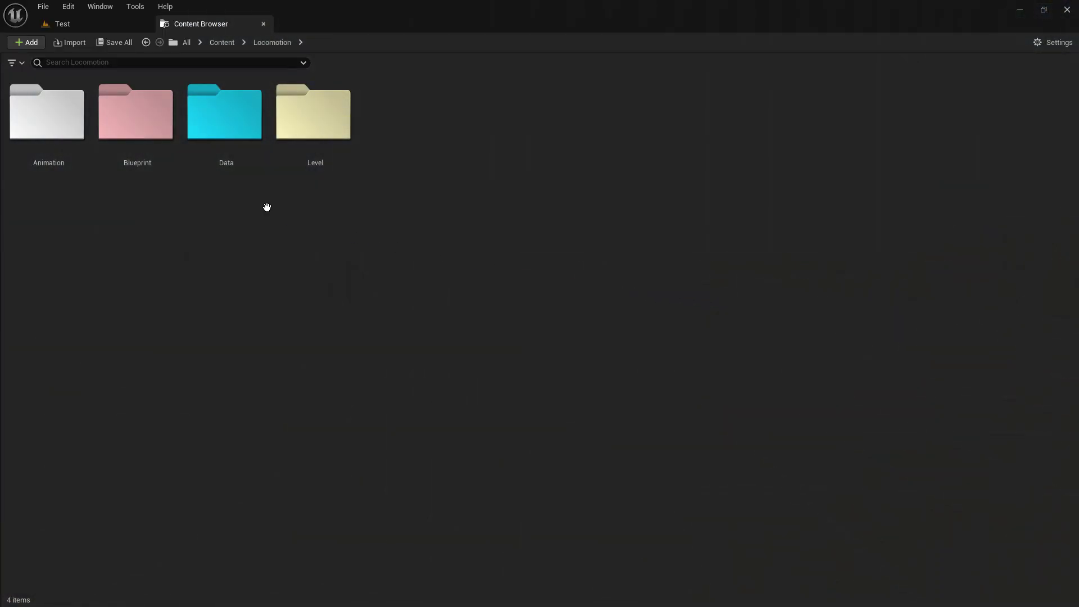
# - Open the Base character blueprint from the Blueprint folder
pyautogui.doubleClick(132, 157)
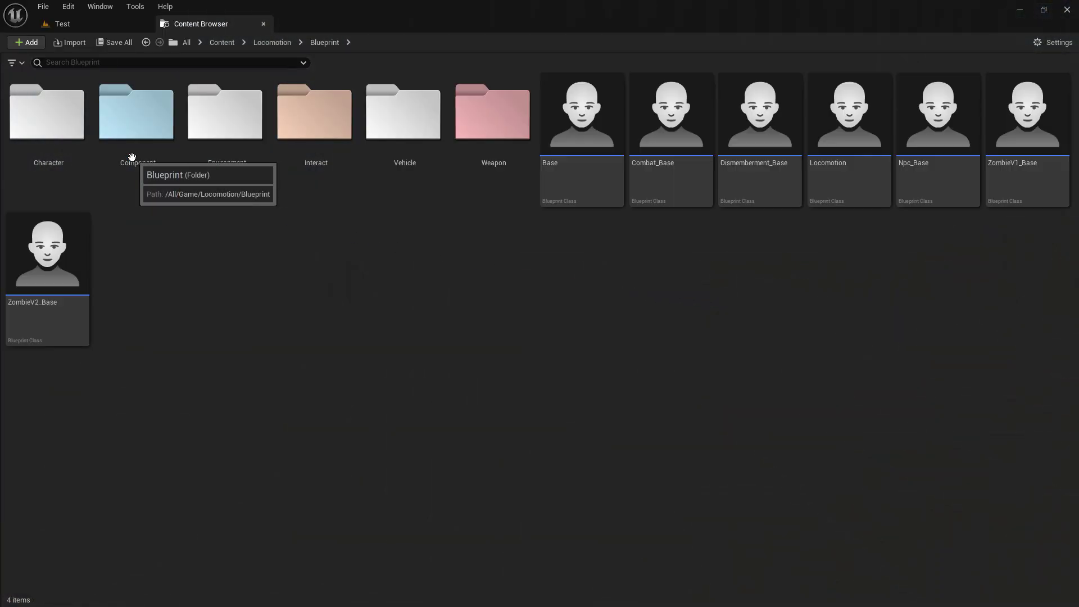
pyautogui.click(579, 191)
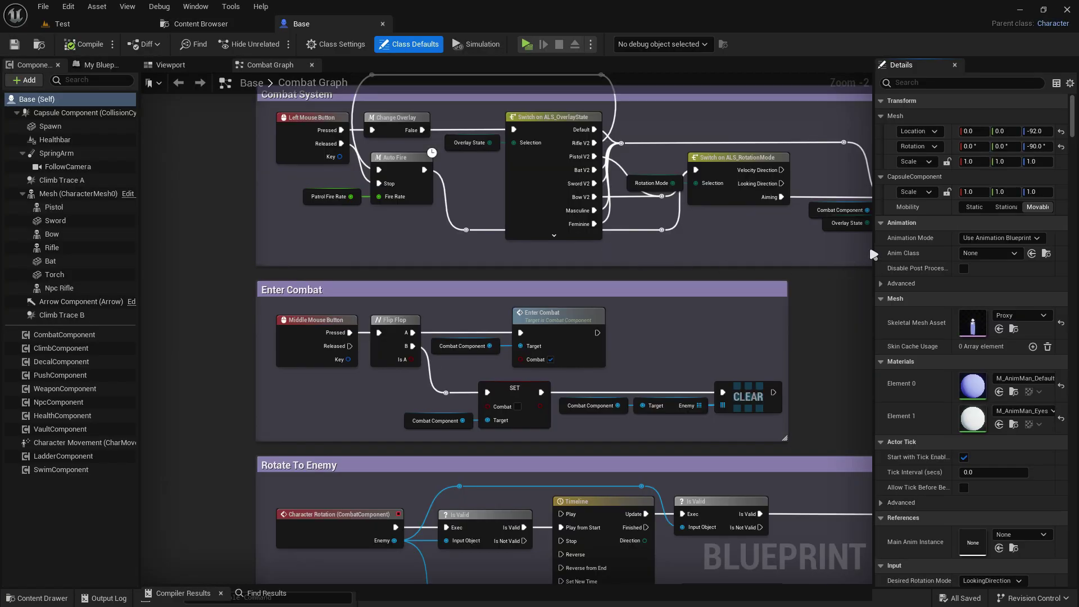
pyautogui.moveTo(873, 248); pyautogui.dragTo(1077, 246)
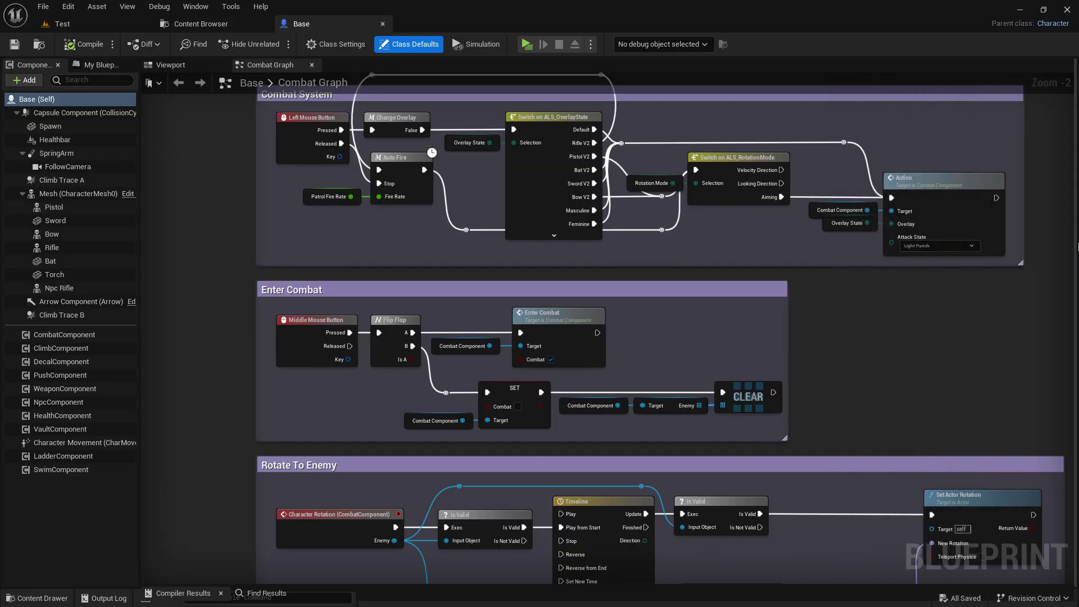
# - Inspect the rifle, bat and Sword components and the Sword's details in the Viewport, then return to Test
pyautogui.click(221, 68)
pyautogui.moveTo(519, 380); pyautogui.dragTo(479, 352, button='right')
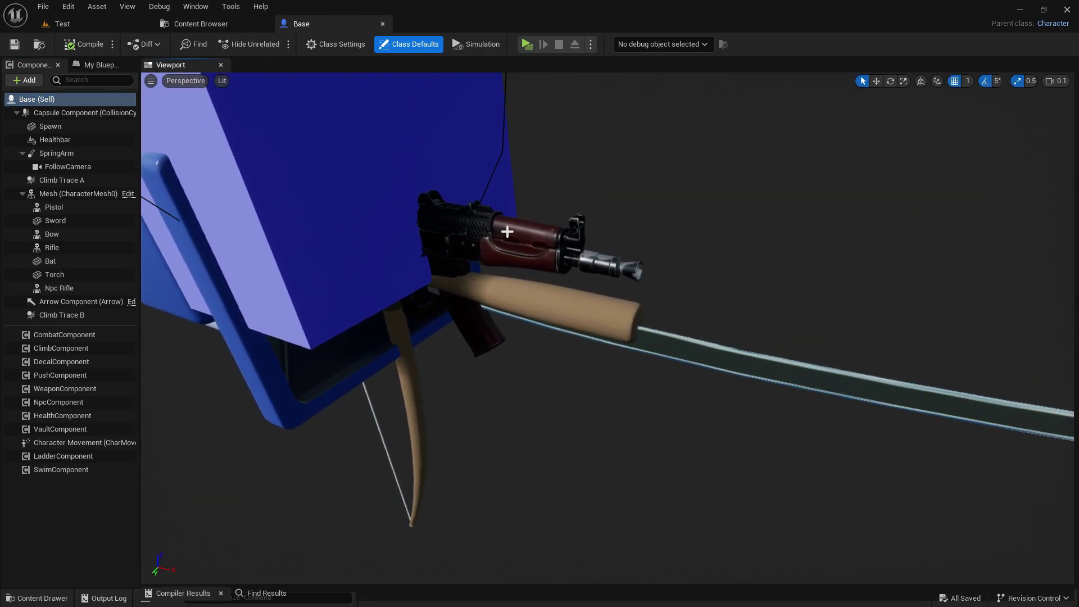
pyautogui.click(490, 236)
pyautogui.click(628, 318)
pyautogui.click(758, 341)
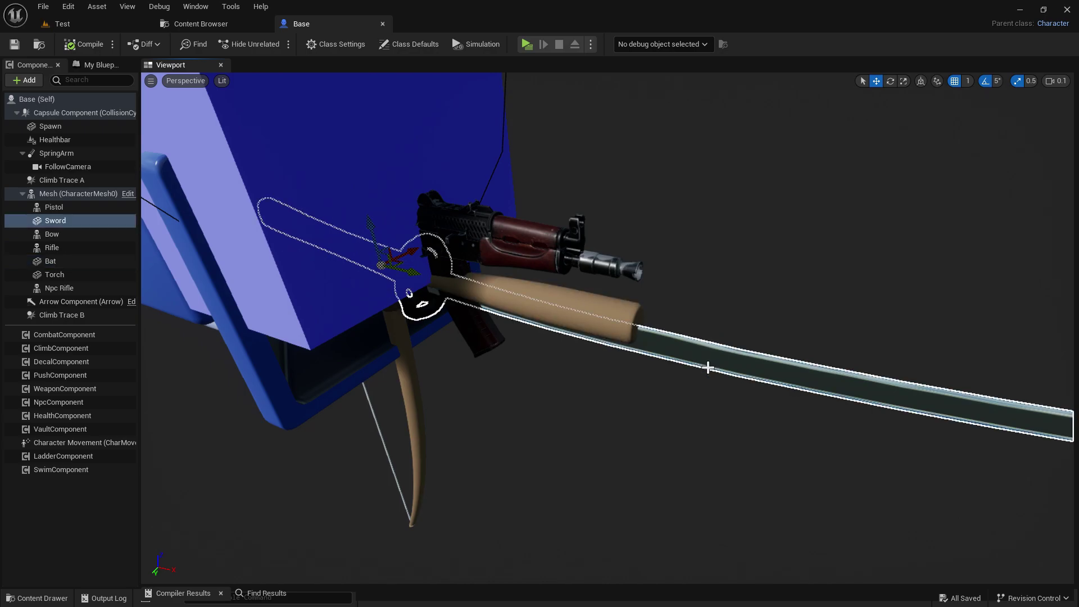
pyautogui.moveTo(758, 341); pyautogui.dragTo(1070, 334, button='right')
pyautogui.moveTo(1072, 333); pyautogui.dragTo(658, 300)
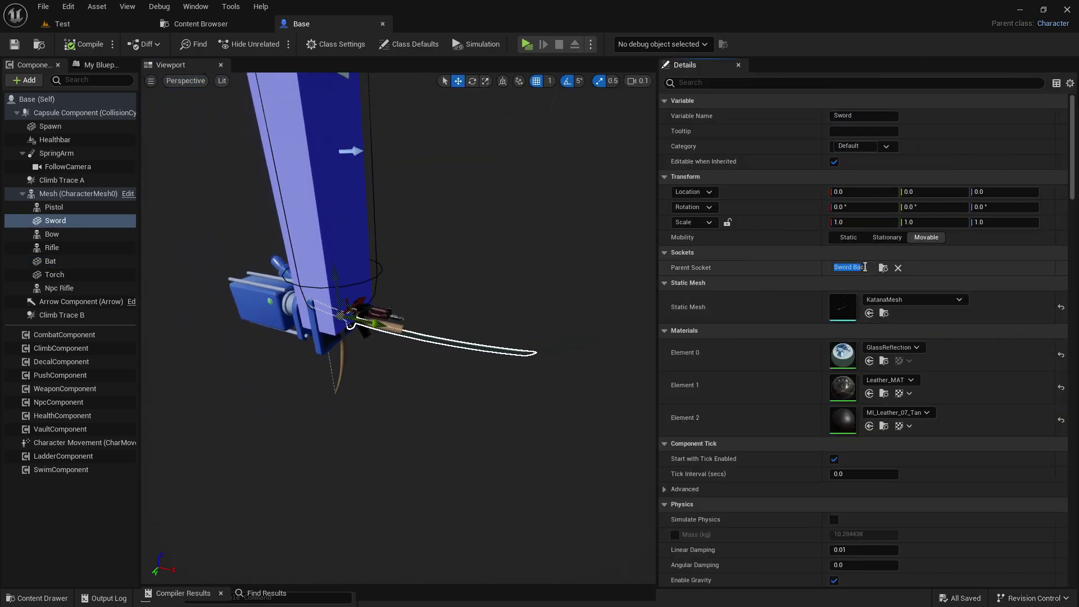
pyautogui.click(98, 24)
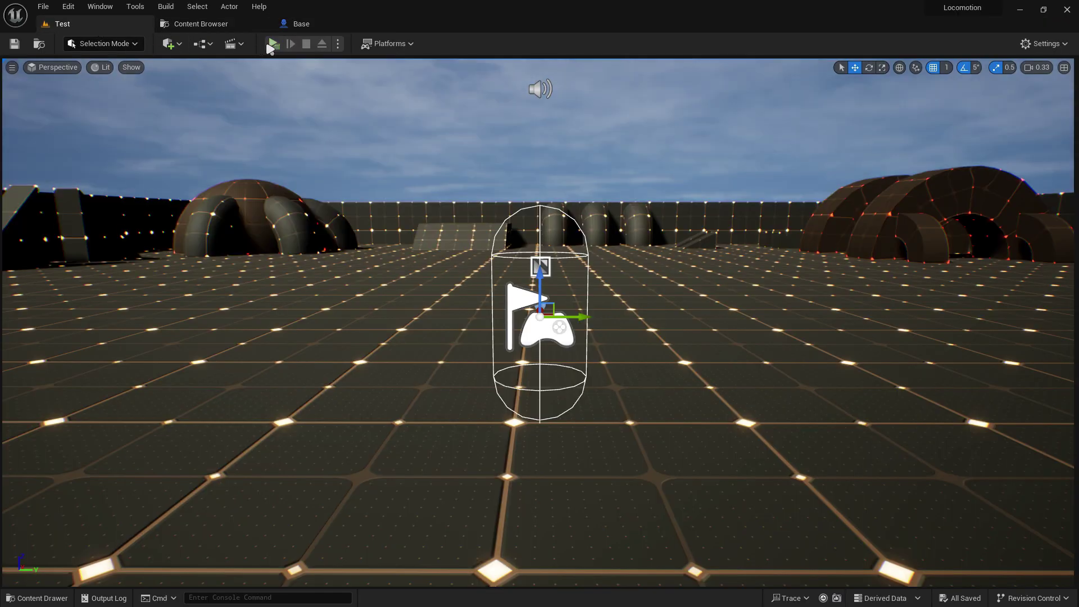
# - Play the level, choose Sword V2 from the overlay state list, then stop the session
pyautogui.click(268, 45)
pyautogui.press('q')
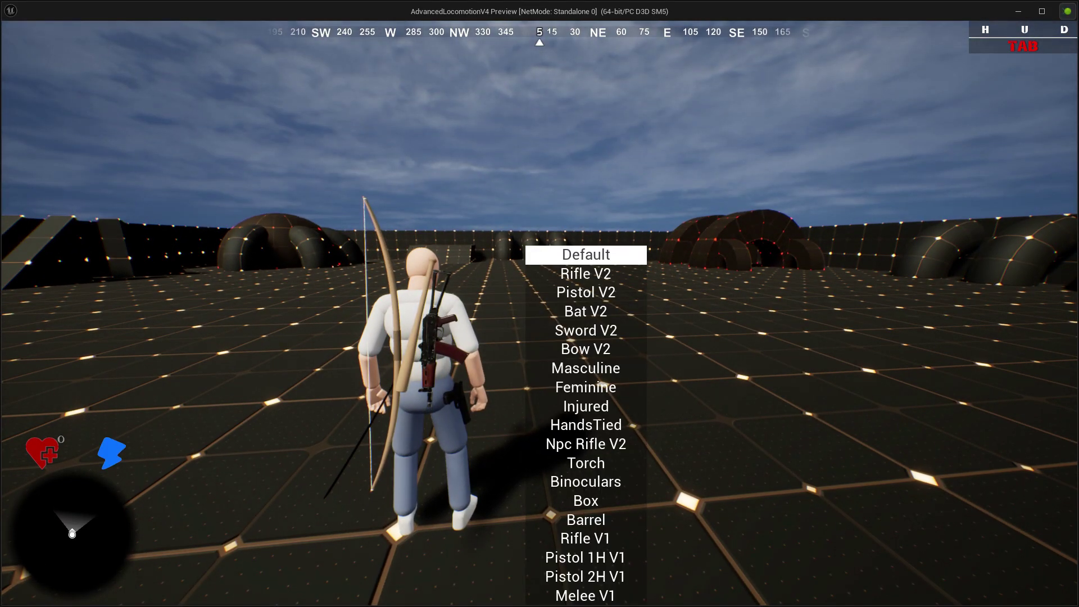
pyautogui.scroll(-4, 540, 303)
pyautogui.scroll(-1, 540, 303)
pyautogui.scroll(1, 539, 303)
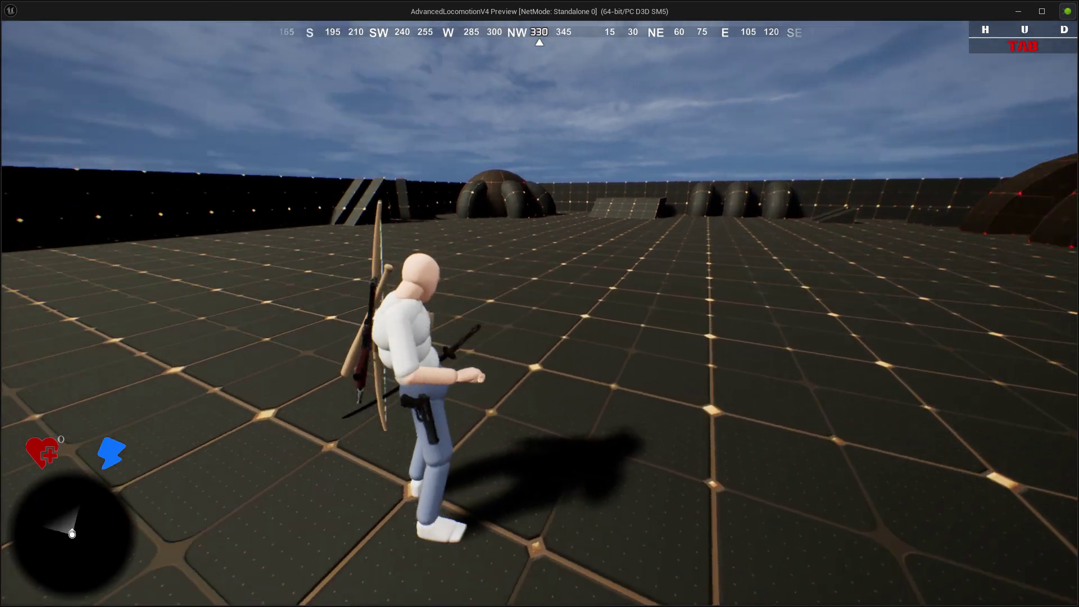
pyautogui.press('Escape')
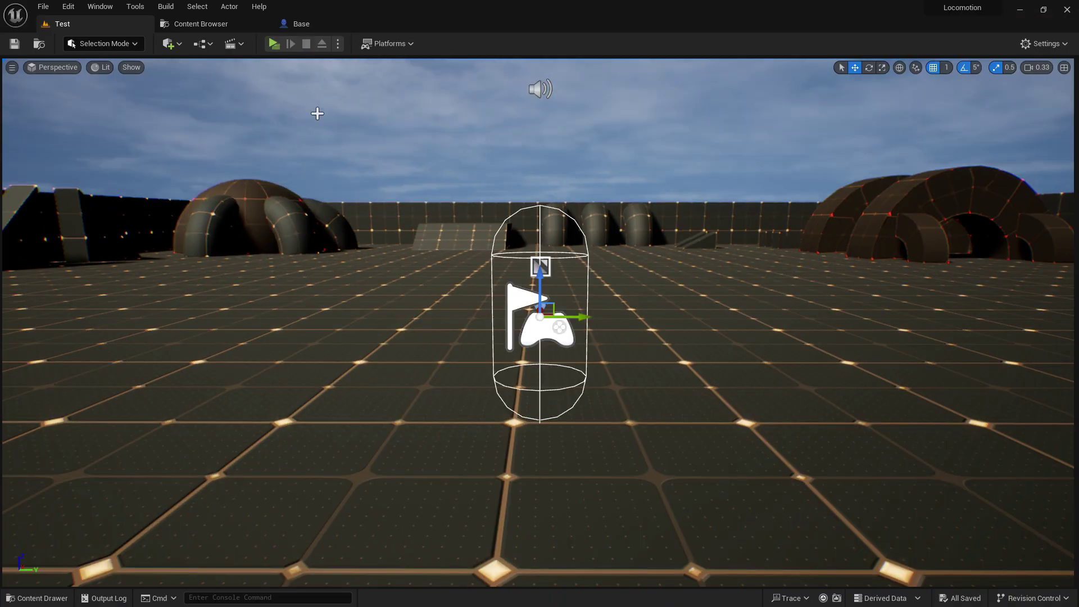
# - Return to the Base blueprint, adjust its preview, then close it with Ctrl+W
pyautogui.click(308, 29)
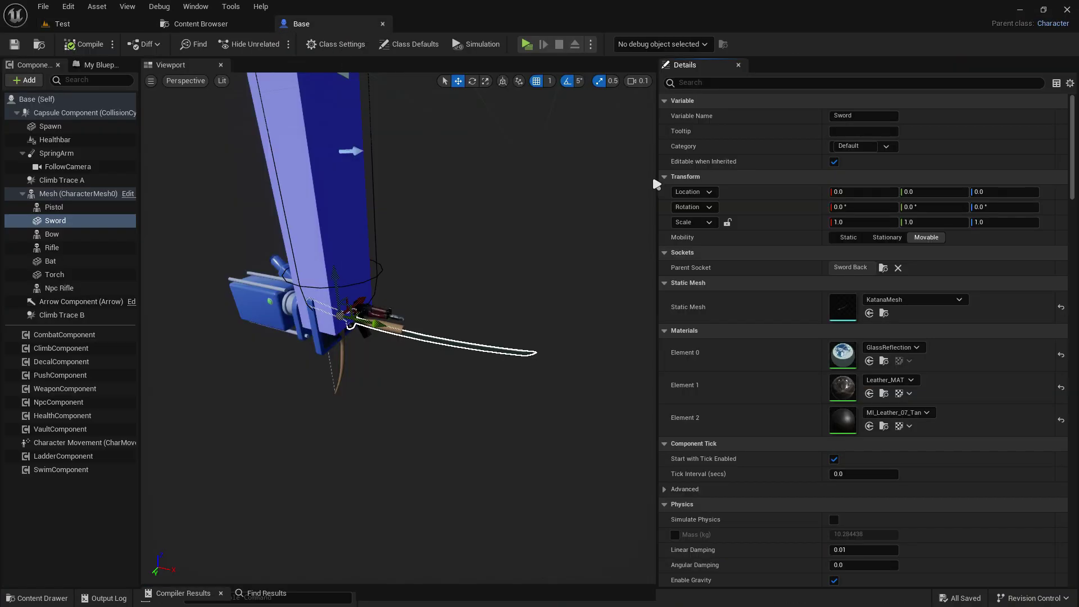
pyautogui.moveTo(658, 178); pyautogui.dragTo(937, 178)
pyautogui.moveTo(475, 145); pyautogui.dragTo(476, 145, button='right')
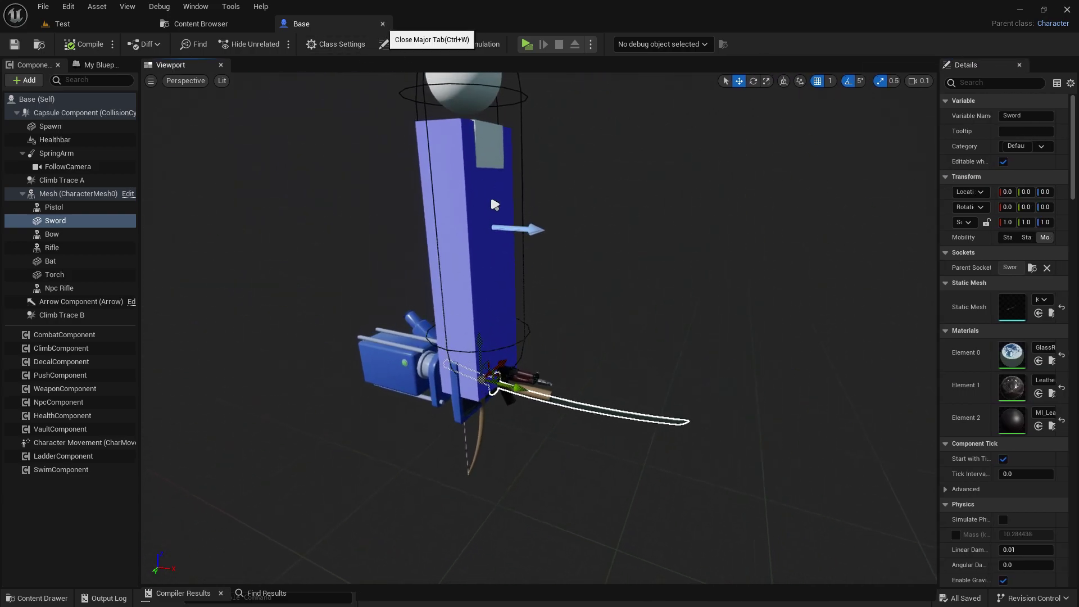
pyautogui.hotkey('ctrl', 'w')
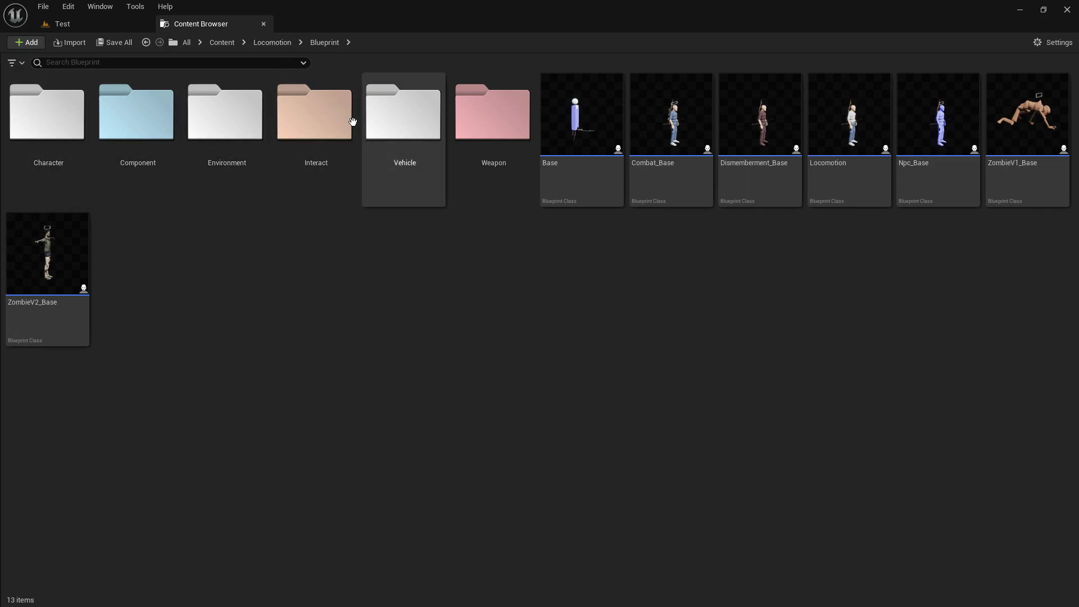
# - Browse the Weapon and Character folders, then open Blueprint › Interact › Combat
pyautogui.click(272, 42)
pyautogui.doubleClick(169, 185)
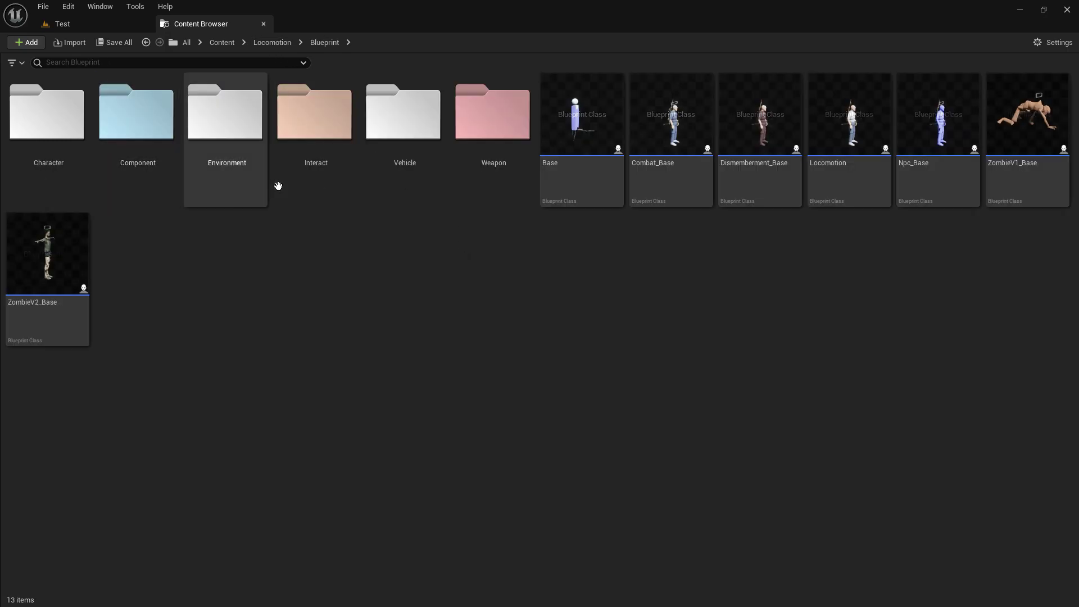
pyautogui.doubleClick(472, 175)
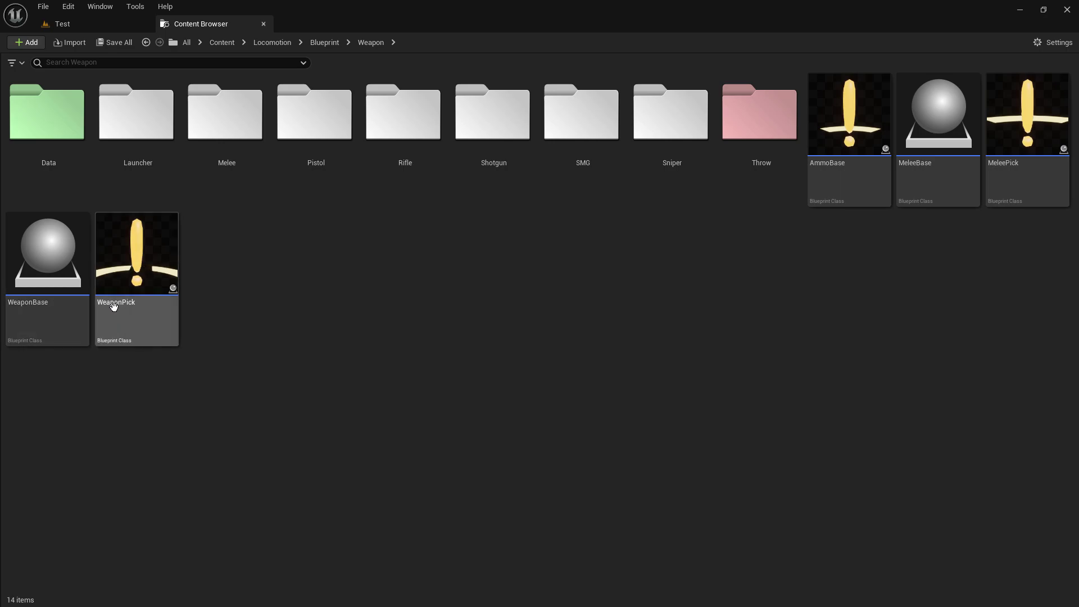
pyautogui.click(321, 44)
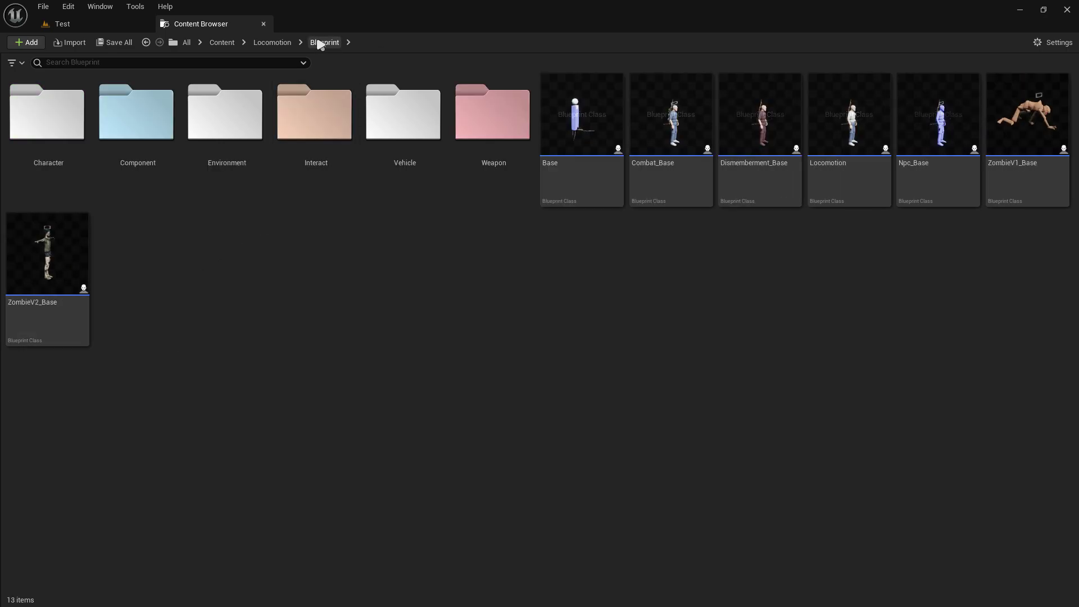
pyautogui.click(73, 177)
pyautogui.doubleClick(41, 156)
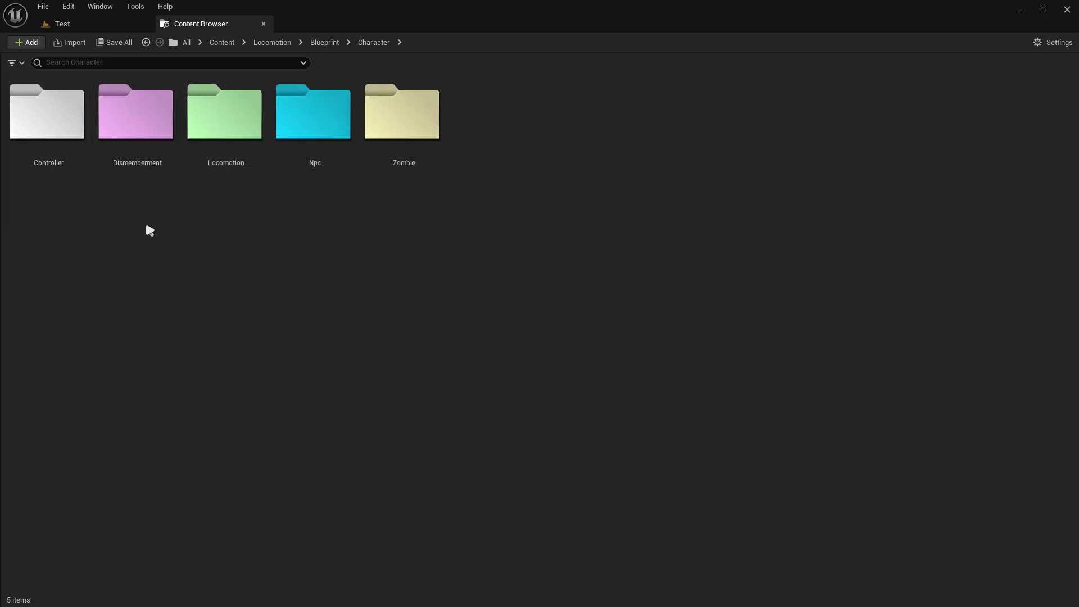
pyautogui.click(324, 44)
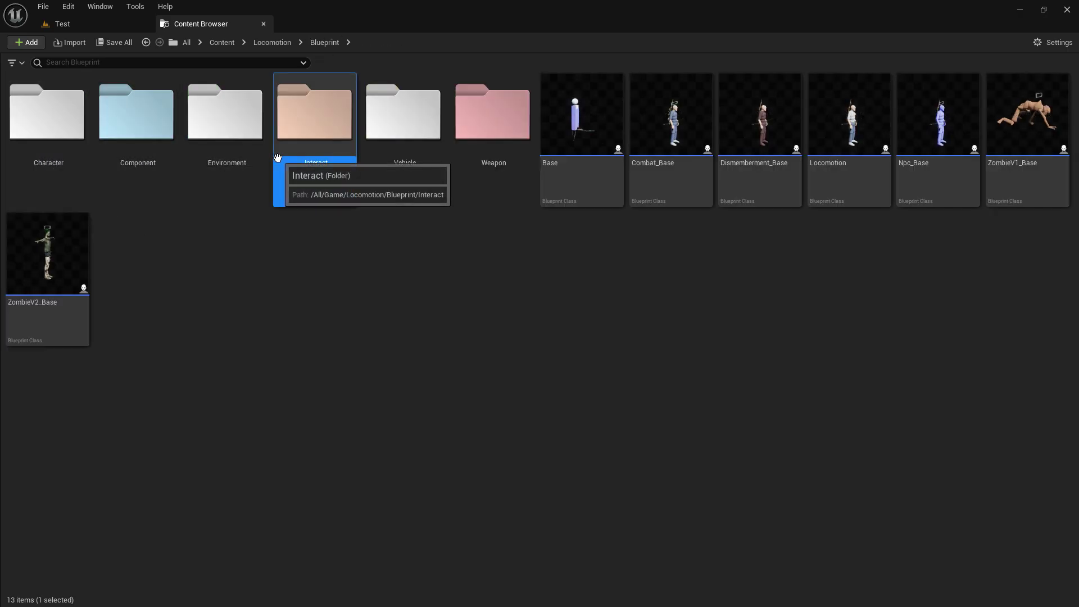
pyautogui.doubleClick(277, 160)
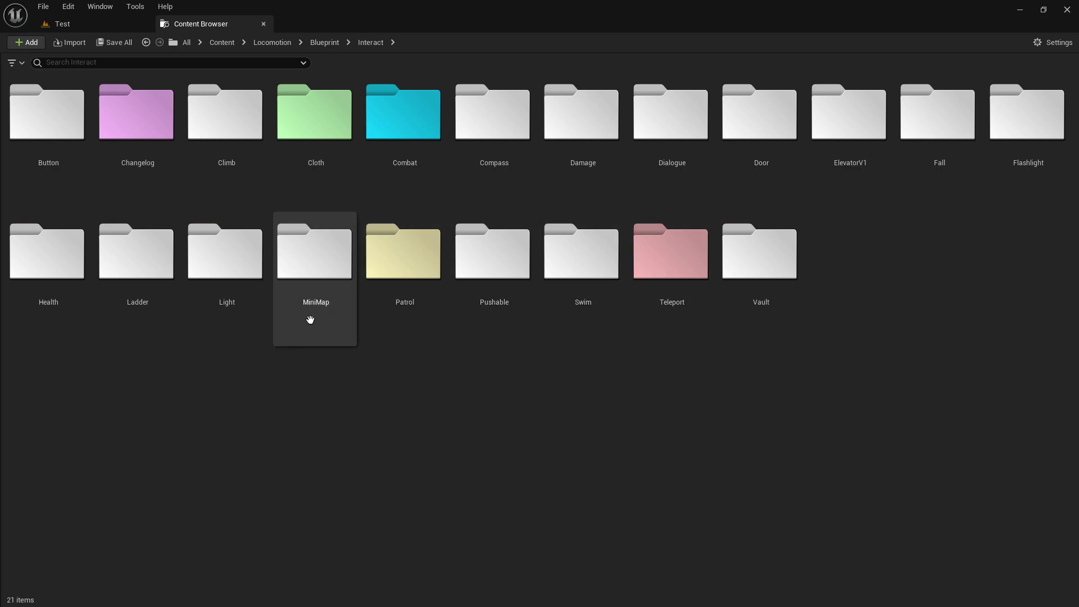
pyautogui.doubleClick(377, 157)
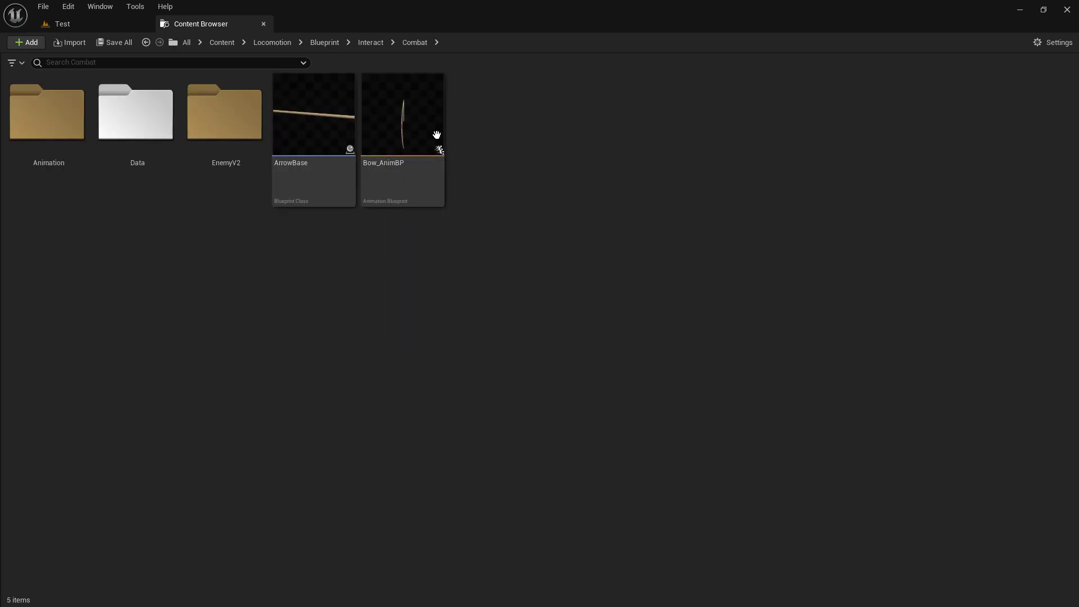
# - Reset the EnemyV2 and Animation folders to the default grey and return to the Test level
pyautogui.click(220, 163)
pyautogui.keyDown('ctrl'); pyautogui.click(62, 149); pyautogui.keyUp('ctrl')
pyautogui.rightClick(62, 150)
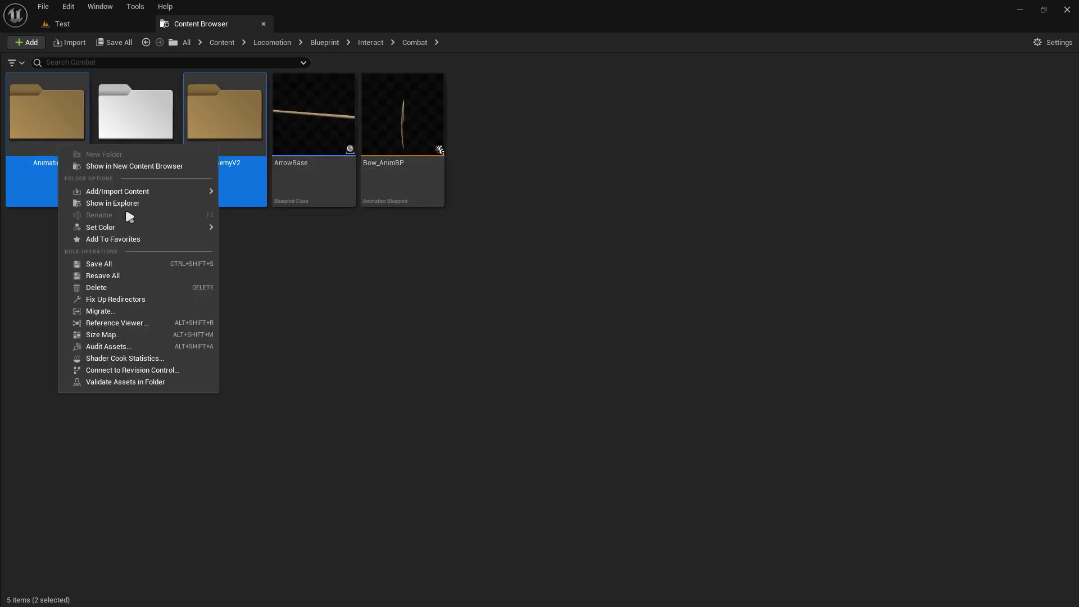
pyautogui.moveTo(85, 228)
pyautogui.click(249, 270)
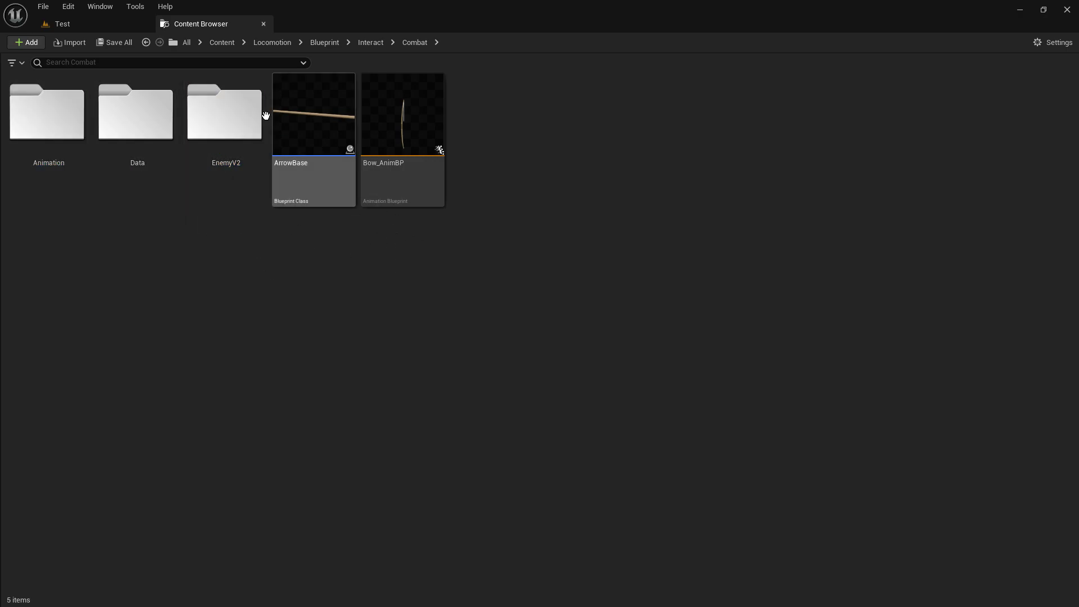
pyautogui.click(117, 28)
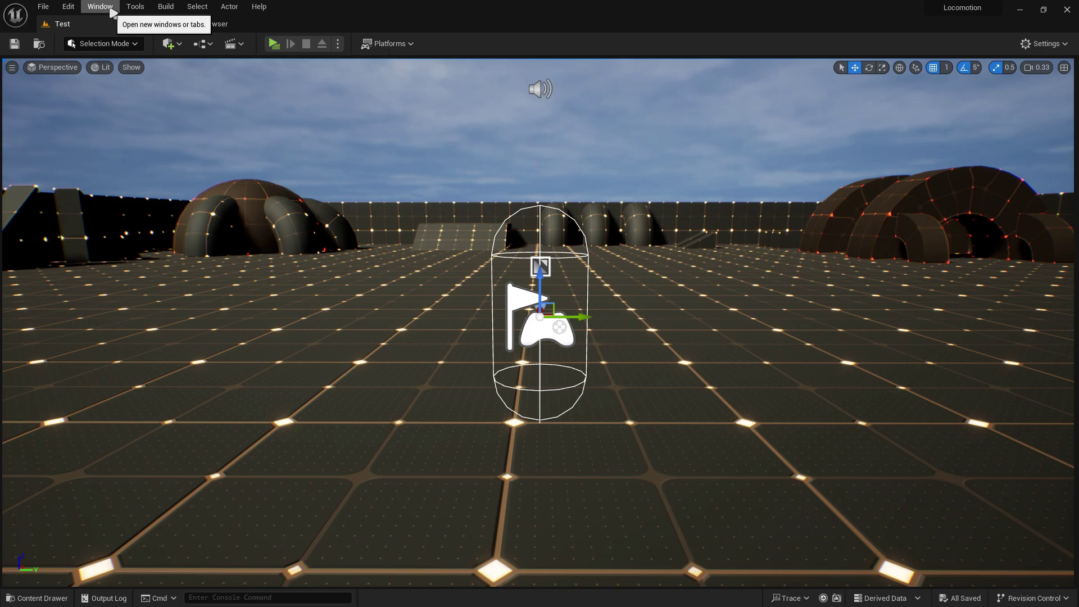
# - Copy WeaponPick and WeaponBase into the Combat folder via Content Browser 2, then save all
pyautogui.click(113, 12)
pyautogui.moveTo(162, 53)
pyautogui.click(276, 67)
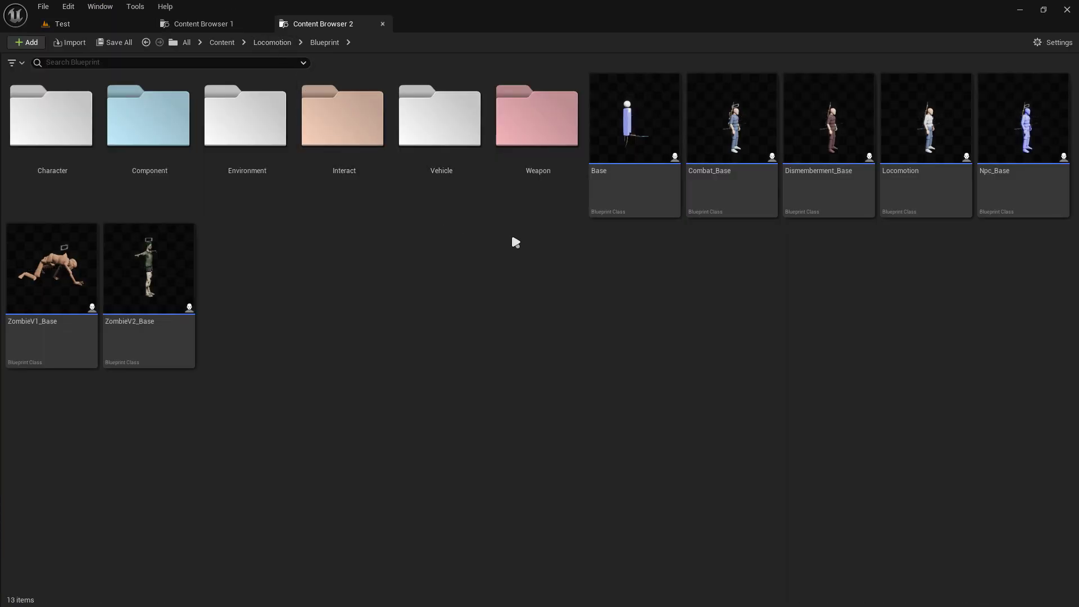
pyautogui.doubleClick(518, 179)
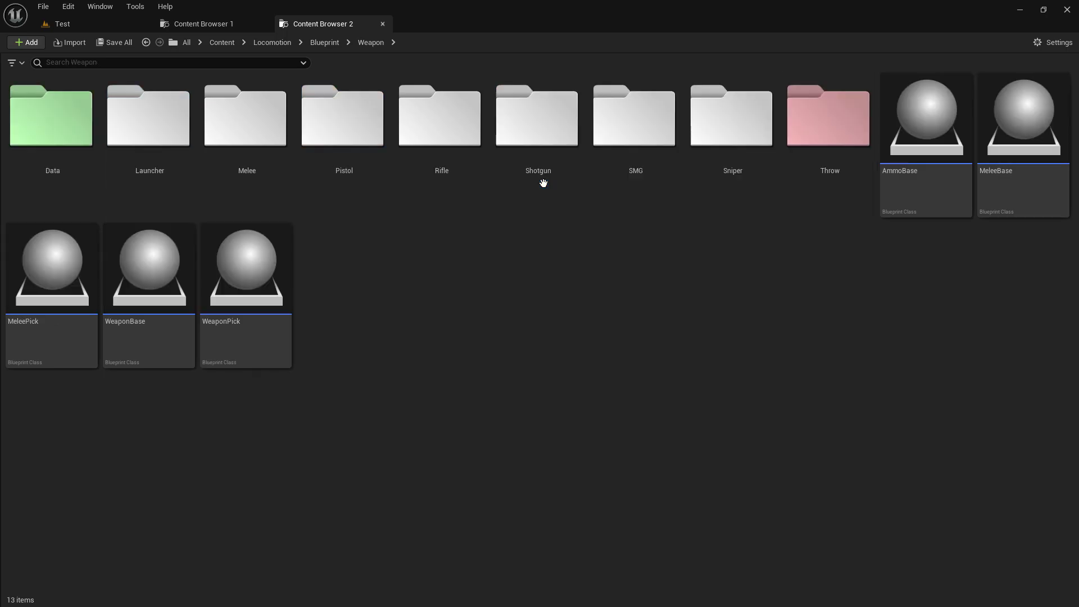
pyautogui.click(245, 340)
pyautogui.keyDown('ctrl'); pyautogui.click(133, 337); pyautogui.keyUp('ctrl')
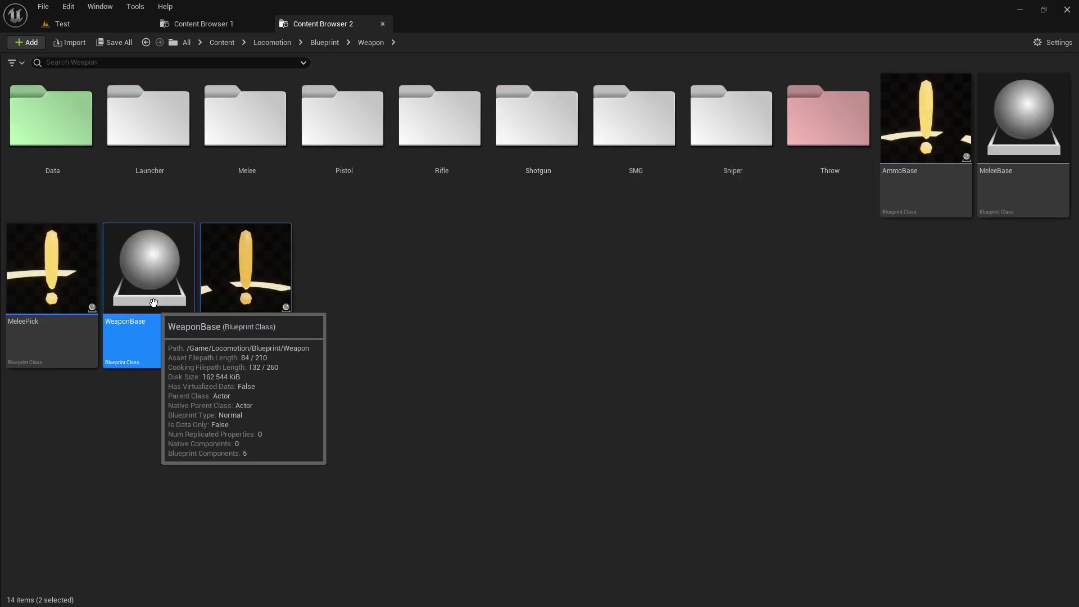
pyautogui.moveTo(133, 336)
pyautogui.mouseDown()
pyautogui.moveTo(207, 25)
pyautogui.moveTo(391, 279)
pyautogui.moveTo(410, 253)
pyautogui.mouseUp()
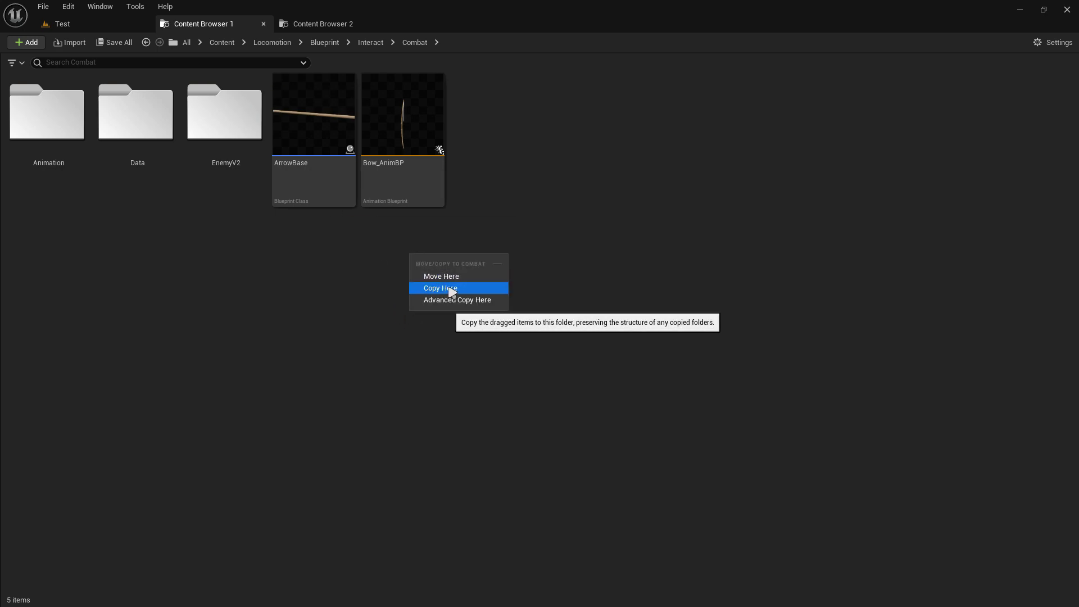
pyautogui.click(452, 289)
pyautogui.click(115, 42)
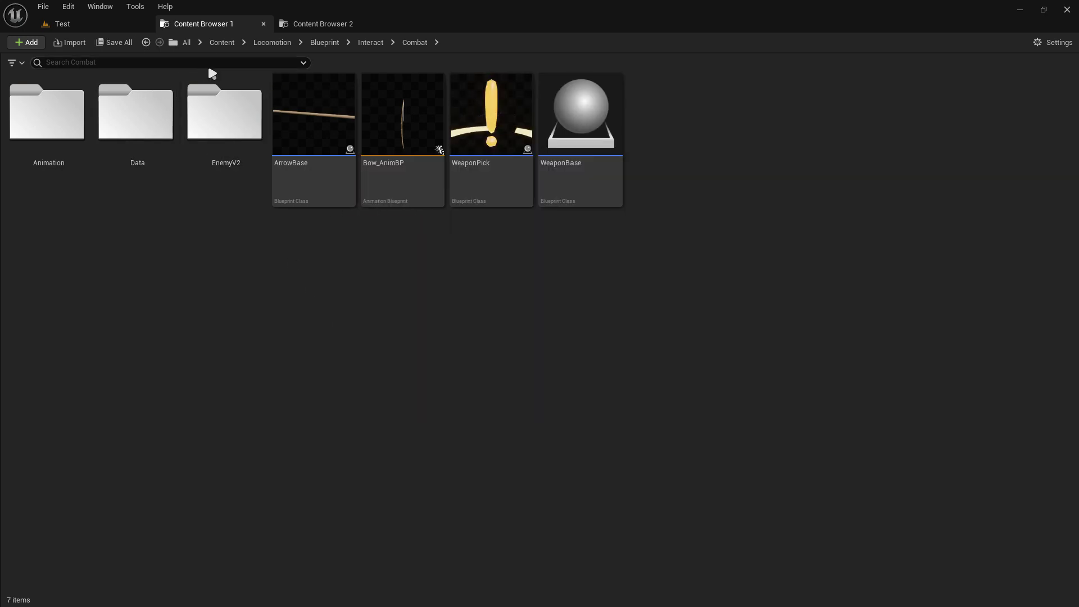
# - Close the second browser and rename the copies CombatPick and CombatBase
pyautogui.click(340, 27)
pyautogui.click(383, 24)
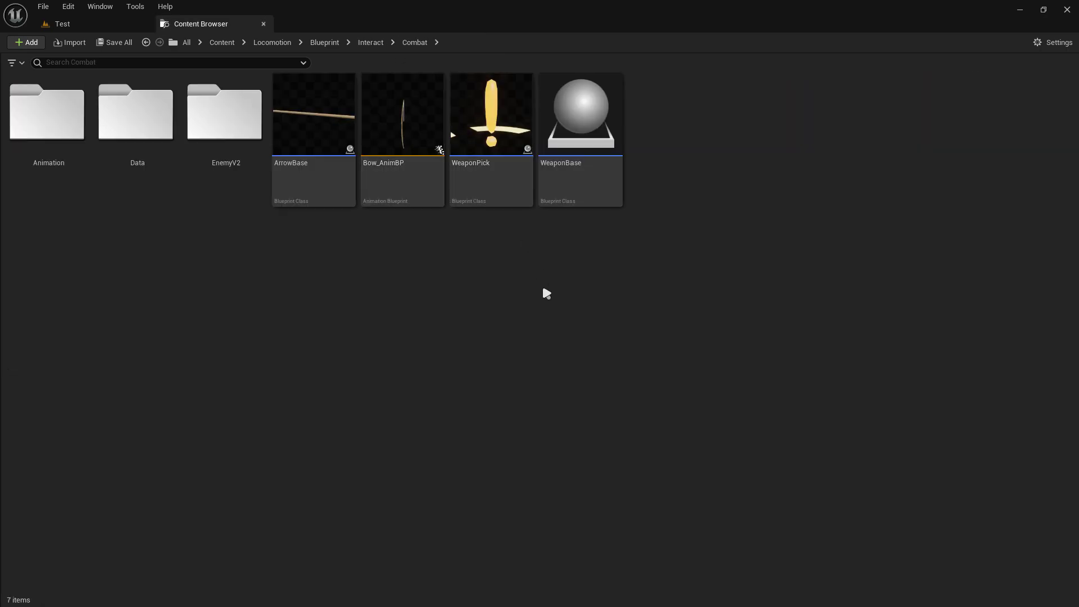
pyautogui.click(488, 192)
pyautogui.press('F2')
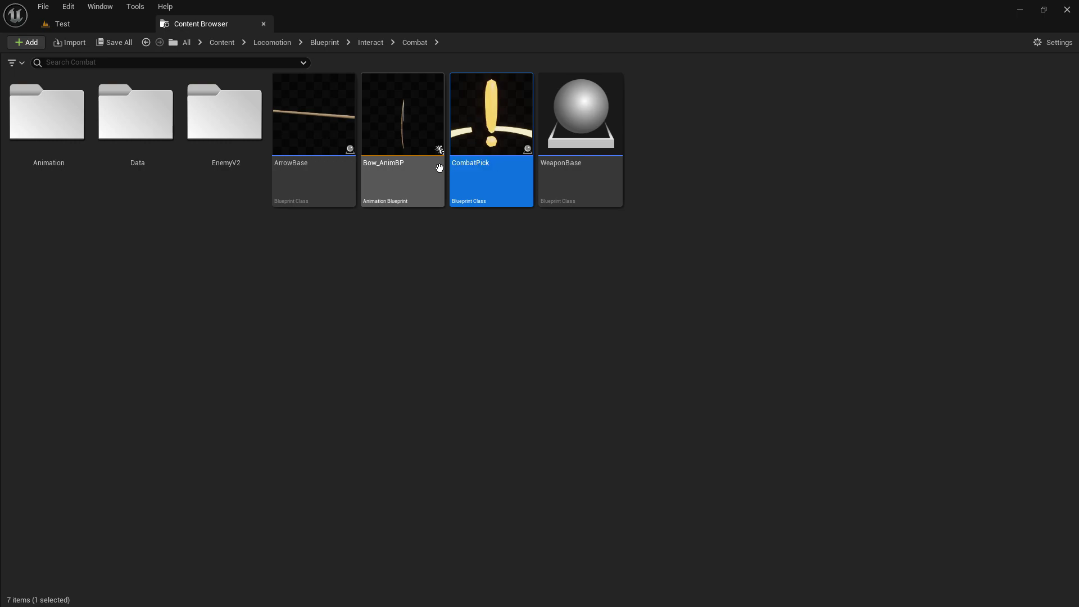
pyautogui.click(554, 171)
pyautogui.write('Combat')
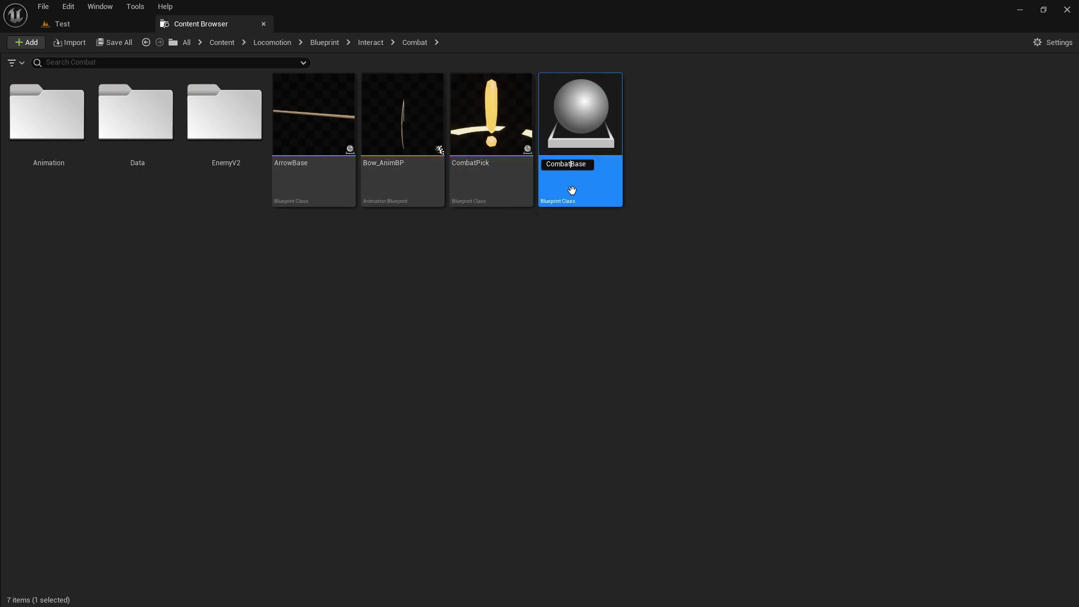
pyautogui.press('Return')
# - Open CombatBase, dock its editor, and delete the selected Event Graph nodes
pyautogui.moveTo(507, 161)
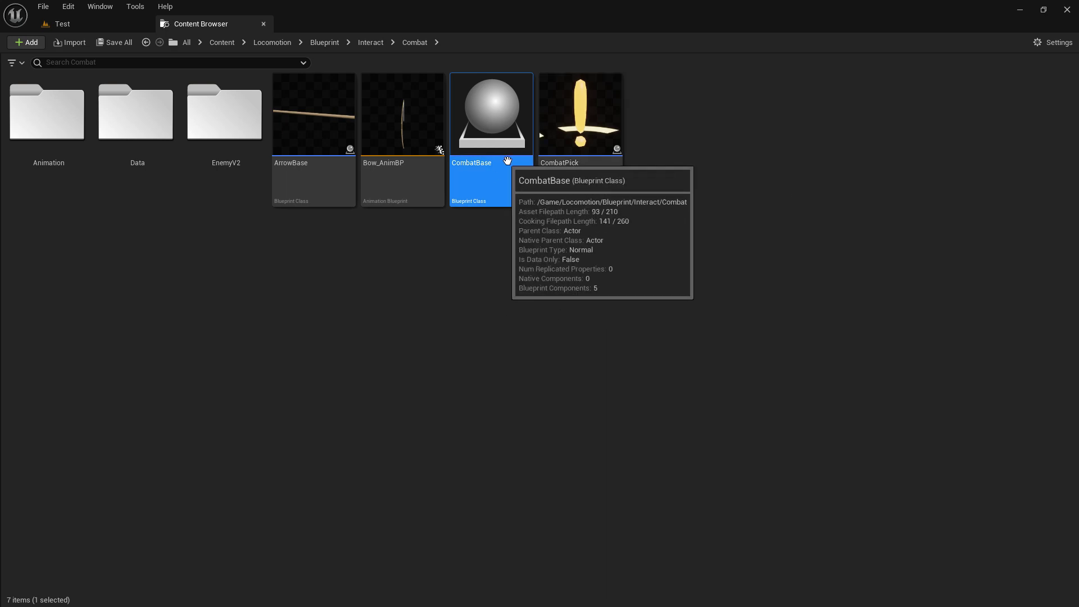
pyautogui.doubleClick(492, 163)
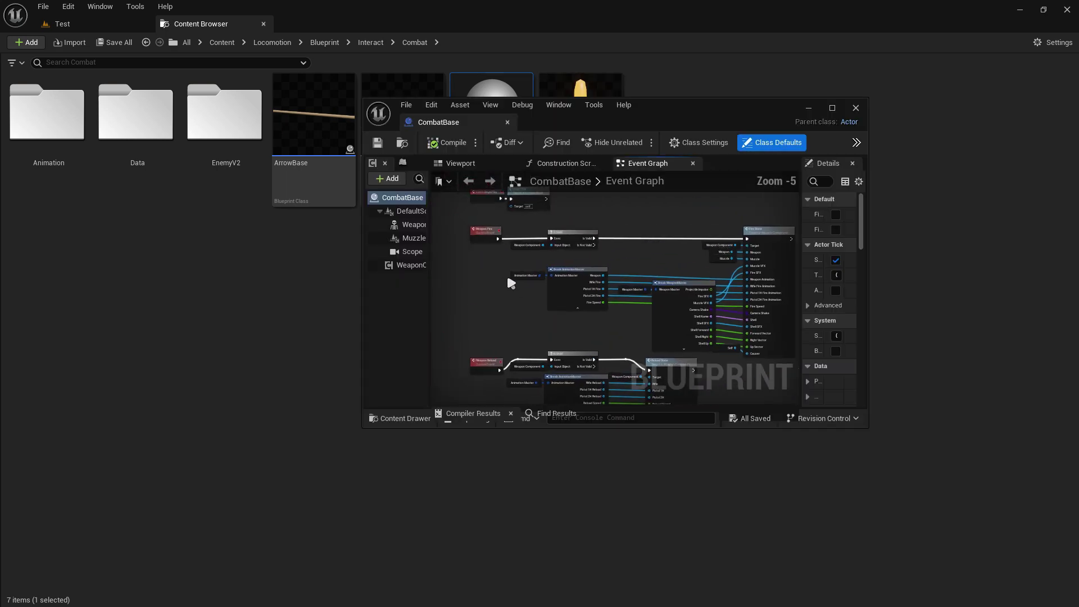
pyautogui.moveTo(444, 110); pyautogui.dragTo(403, 32)
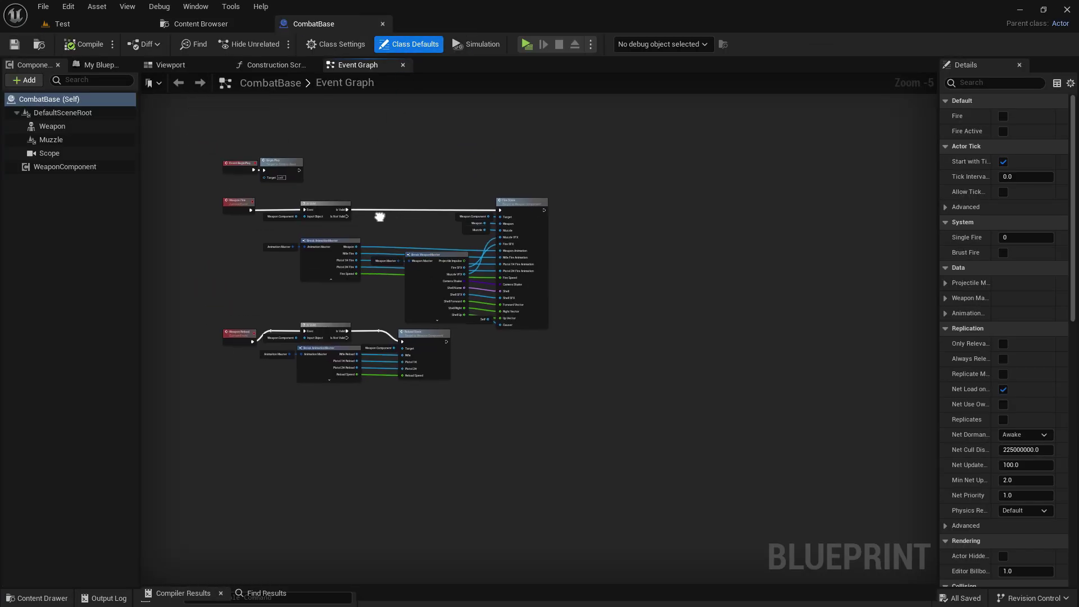
pyautogui.scroll(5, 343, 226)
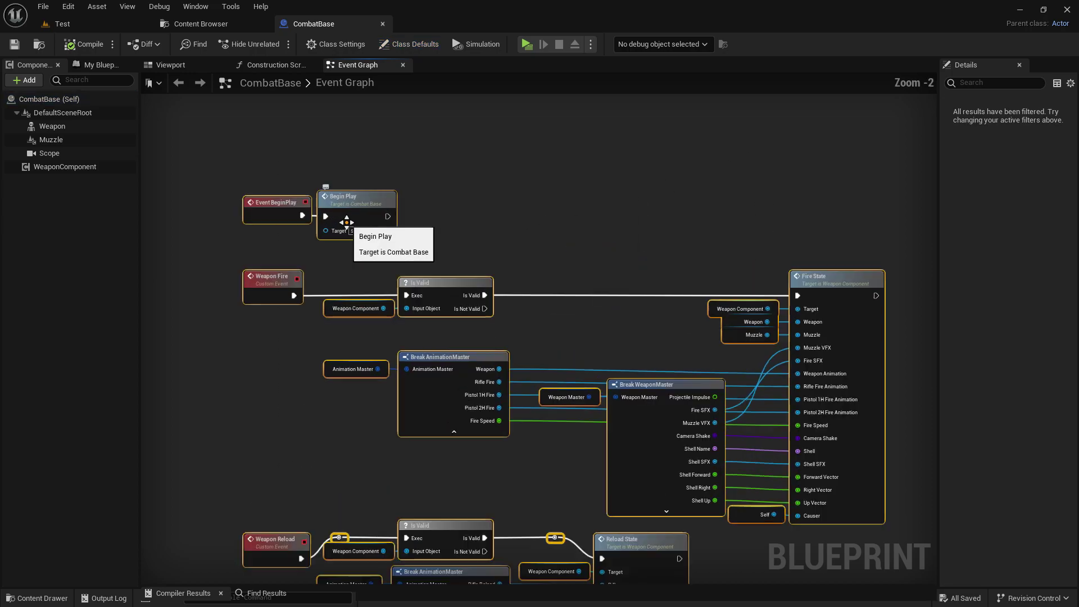
pyautogui.press('Delete')
pyautogui.scroll(-4, 408, 206)
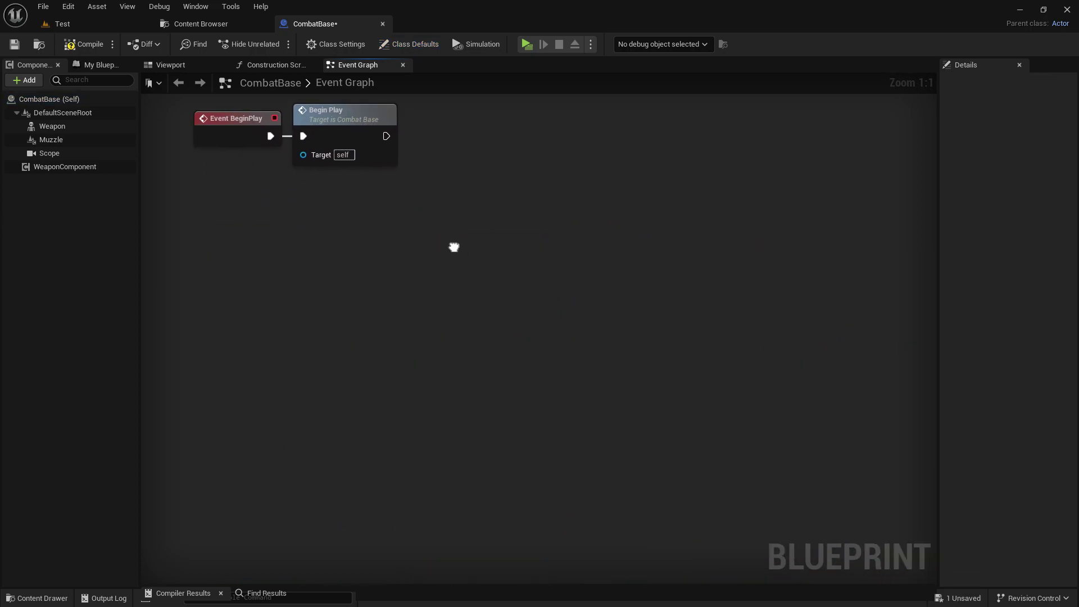
pyautogui.click(1018, 65)
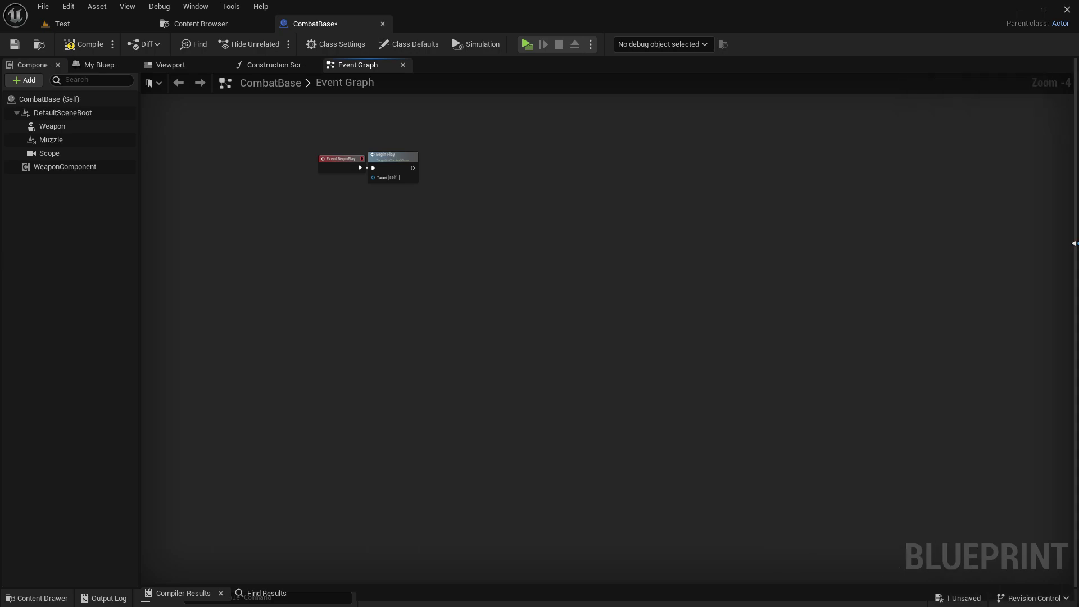
pyautogui.click(278, 65)
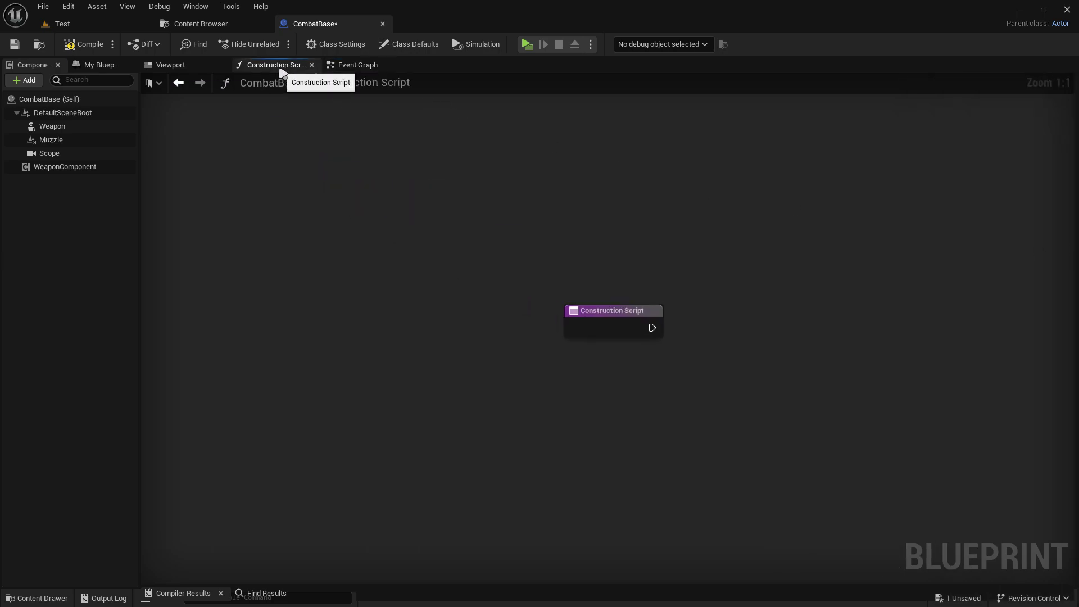
pyautogui.click(197, 82)
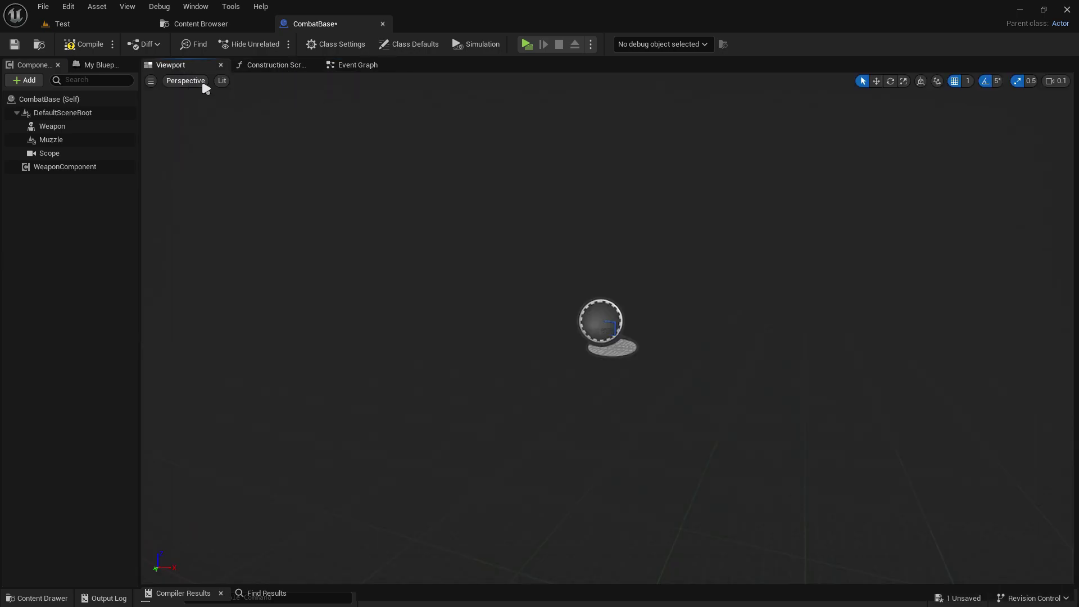
# - Delete a Data variable and review the Data and System variable categories
pyautogui.click(89, 71)
pyautogui.click(36, 255)
pyautogui.press('Delete')
pyautogui.click(34, 233)
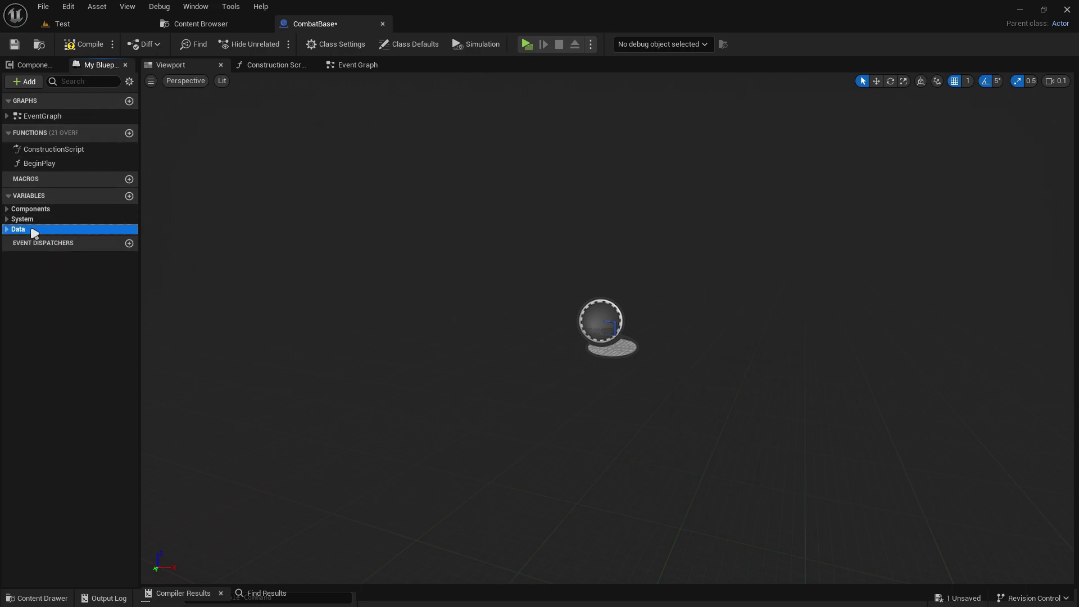
pyautogui.click(34, 232)
pyautogui.click(118, 230)
pyautogui.click(64, 219)
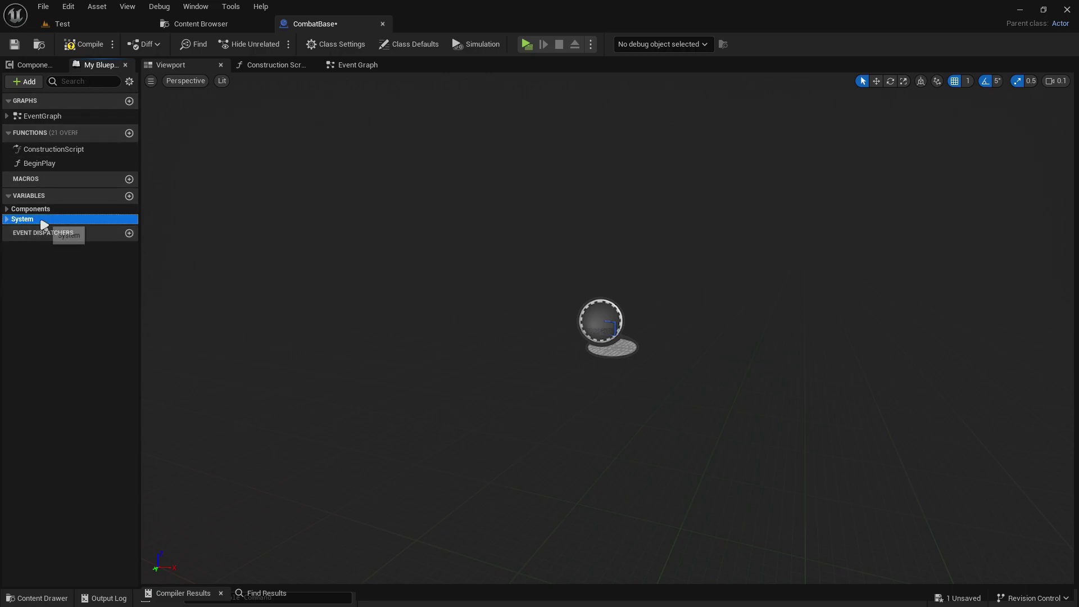
pyautogui.click(64, 219)
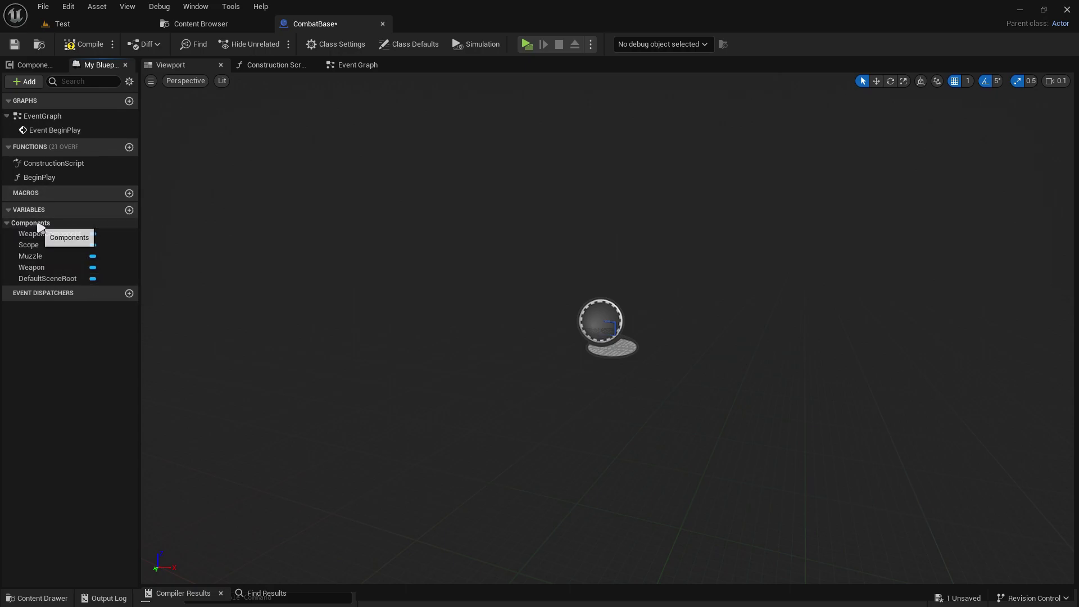
# - Delete the Weapon, Muzzle, Scope and WeaponComponent components, leaving DefaultSceneRoot
pyautogui.click(35, 65)
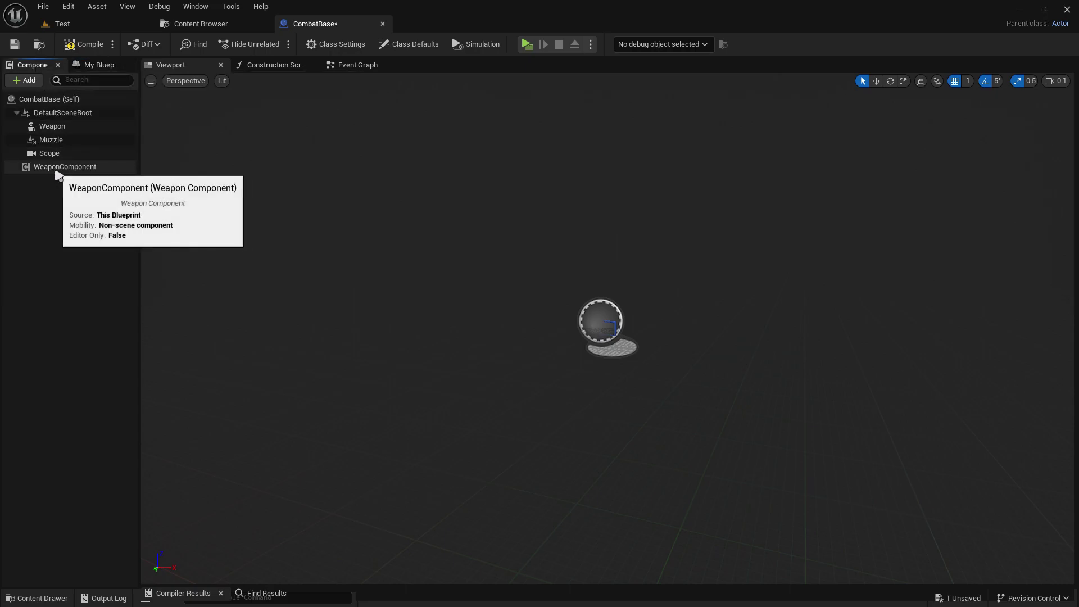
pyautogui.click(60, 127)
pyautogui.press('Delete')
pyautogui.click(60, 127)
pyautogui.press('Delete')
pyautogui.click(59, 127)
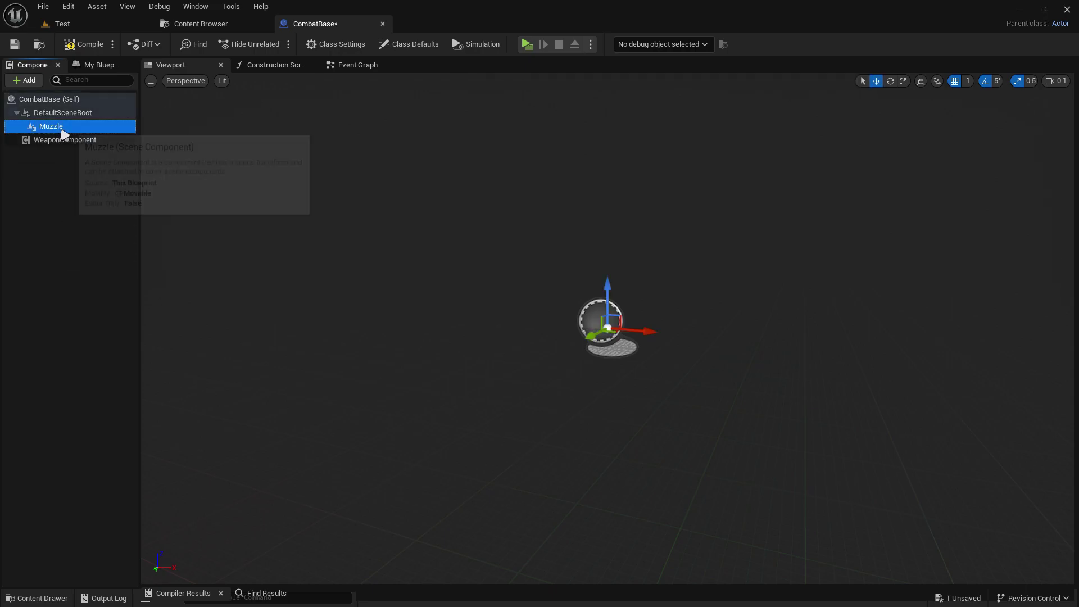
pyautogui.press('Delete')
pyautogui.click(62, 127)
pyautogui.press('Delete')
# - Delete the BeginPlay function and clear all remaining Event Graph nodes
pyautogui.click(97, 65)
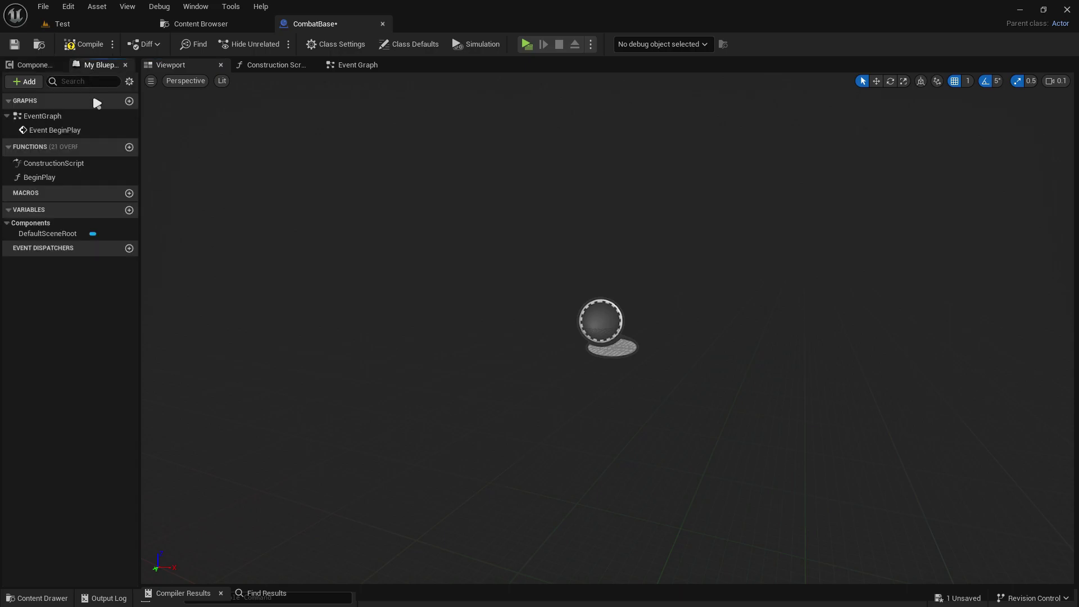
pyautogui.click(37, 177)
pyautogui.press('Delete')
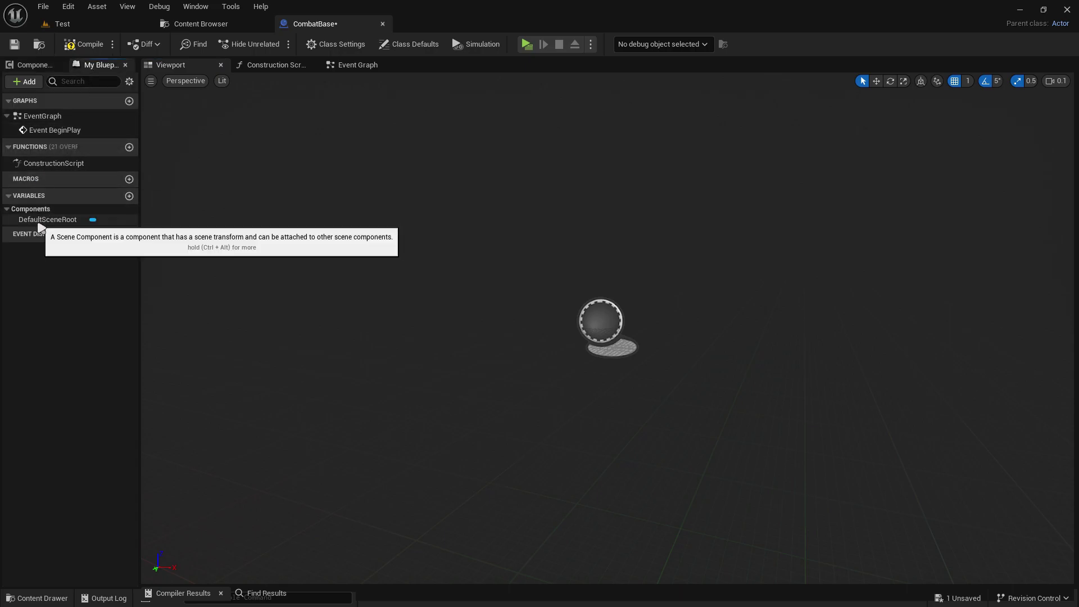
pyautogui.click(278, 65)
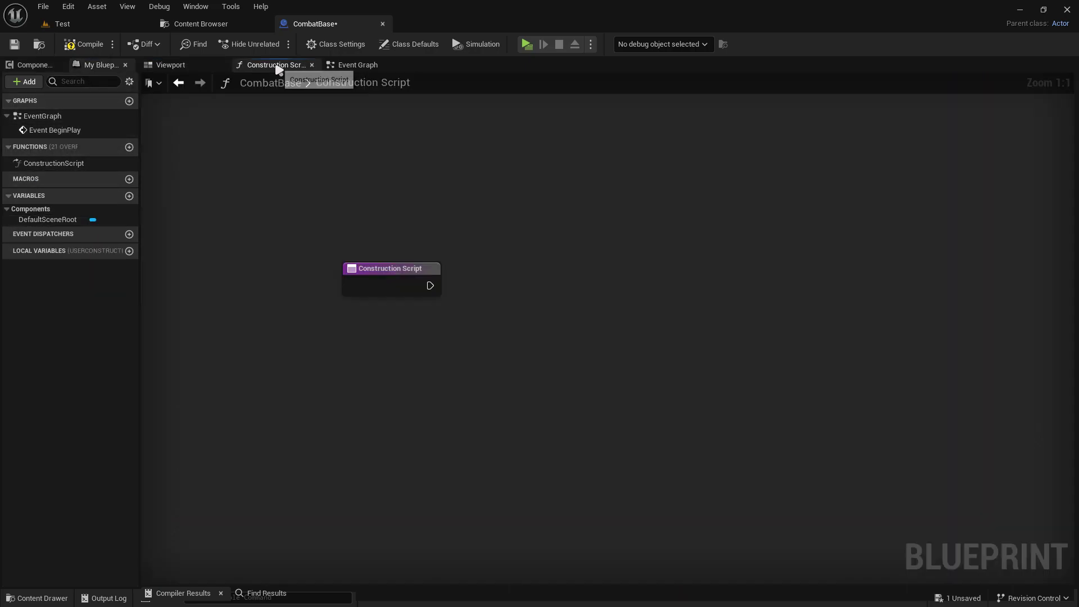
pyautogui.click(335, 64)
pyautogui.hotkey('ctrl', 'a')
pyautogui.press('Delete')
pyautogui.scroll(1, 405, 202)
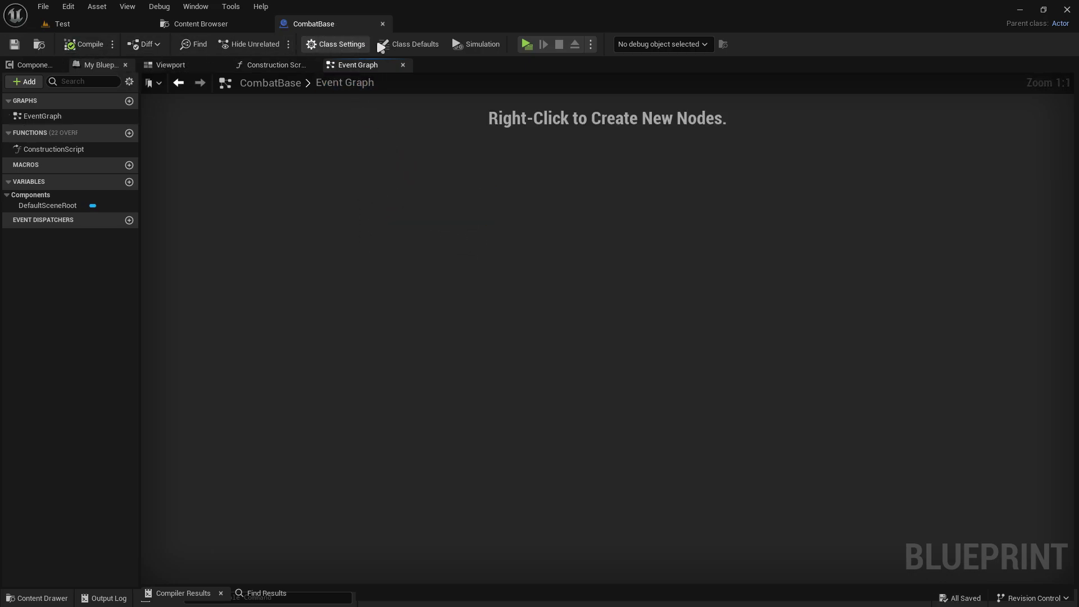
# - Close the CombatBase editor, then open the CombatPick blueprint docked in the main window
pyautogui.click(382, 24)
pyautogui.click(511, 241)
pyautogui.click(594, 178)
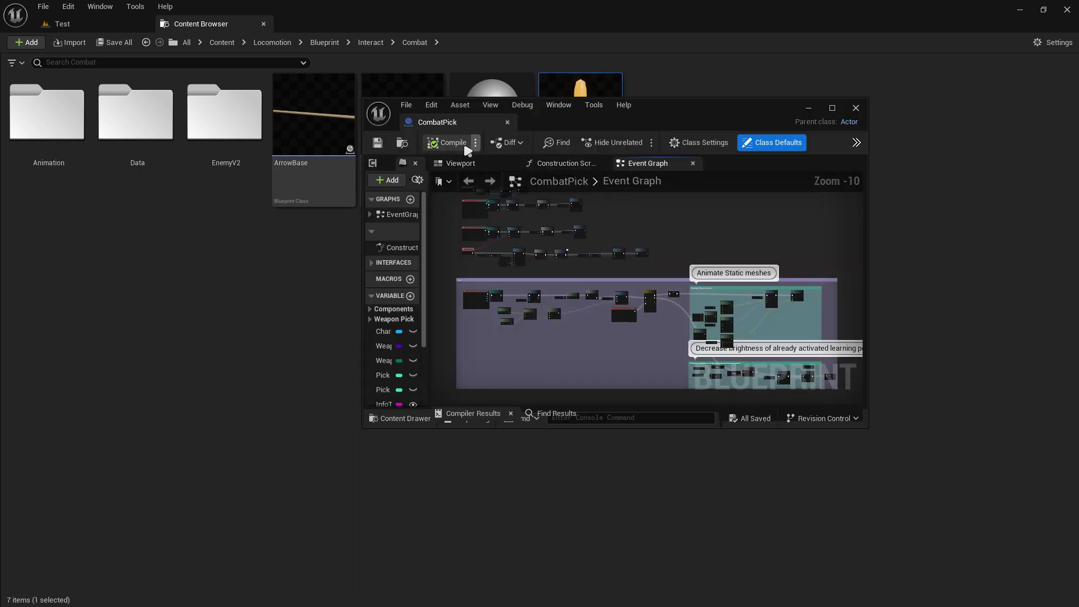
pyautogui.moveTo(437, 122); pyautogui.dragTo(380, 23)
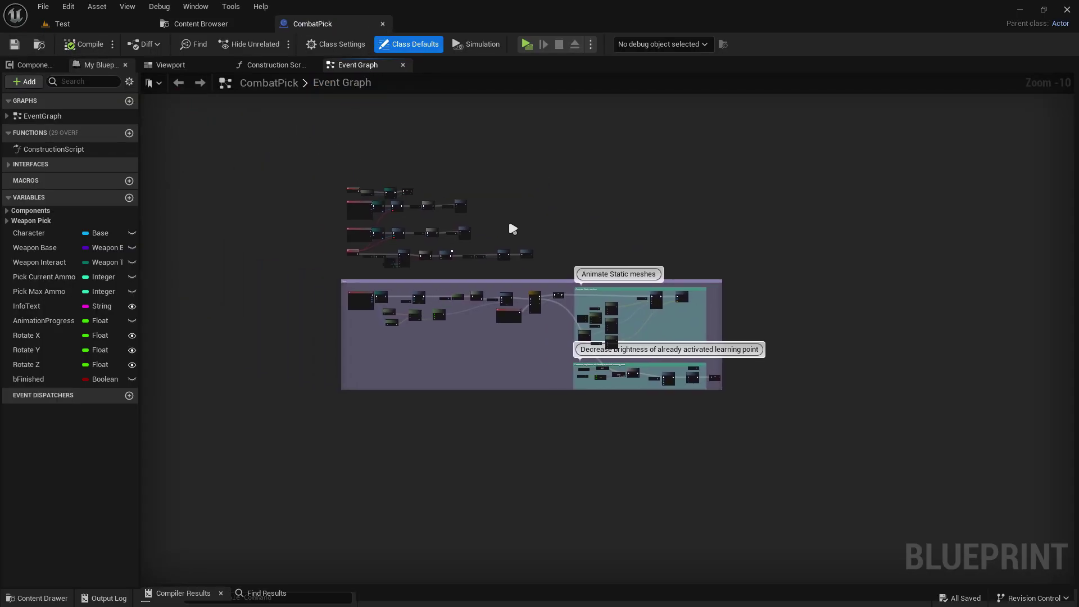
pyautogui.scroll(4, 429, 275)
pyautogui.scroll(2, 361, 270)
pyautogui.scroll(-4, 439, 234)
pyautogui.scroll(-2, 446, 234)
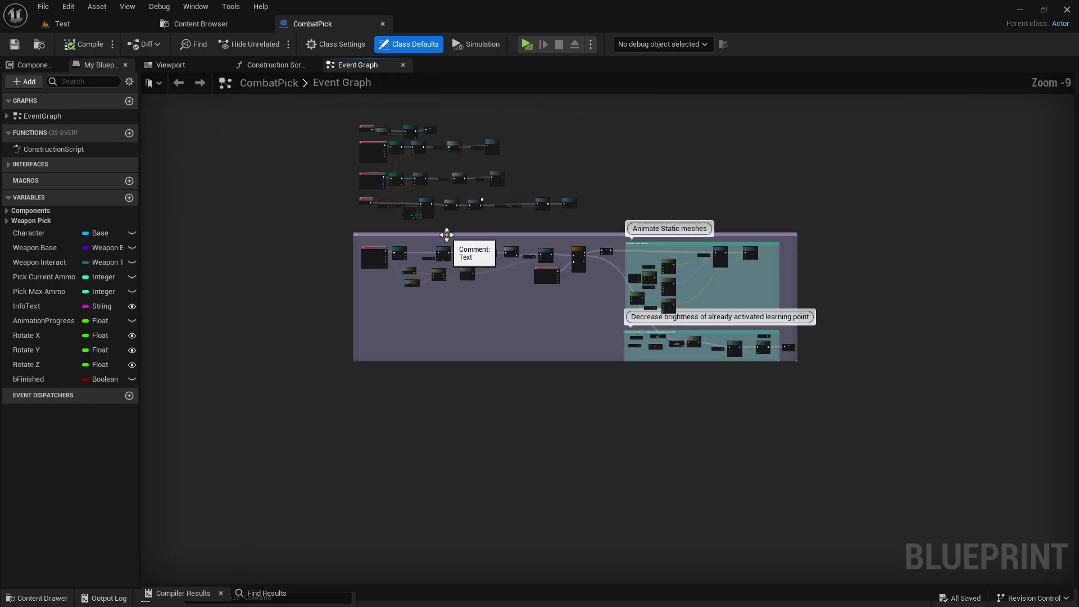
# - Collapse the commented nodes into one collapsed graph named 'Text'
pyautogui.moveTo(342, 236); pyautogui.dragTo(872, 388)
pyautogui.scroll(2, 424, 233)
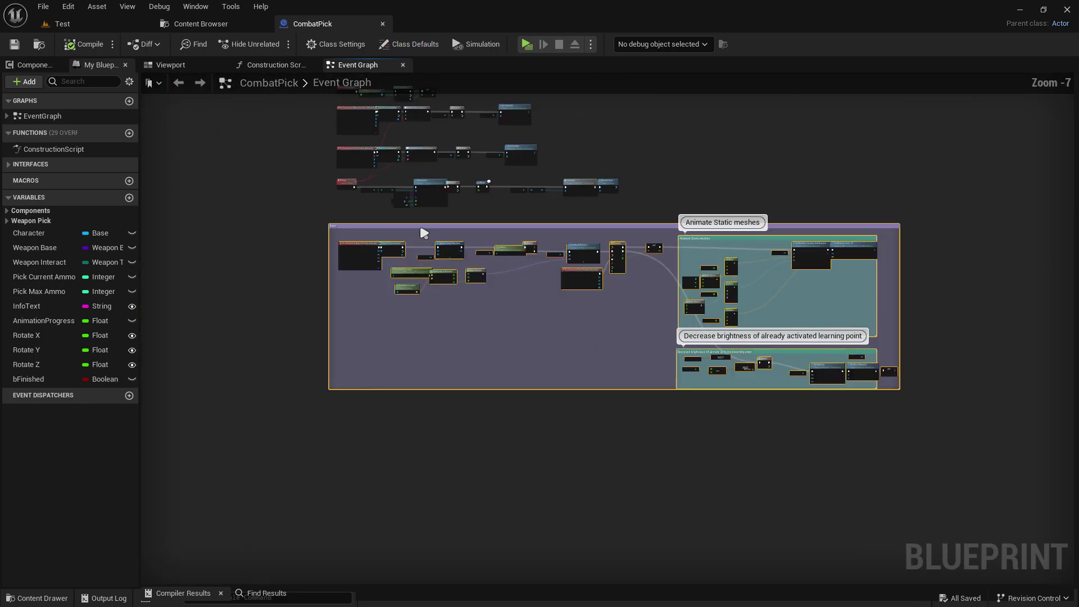
pyautogui.rightClick(413, 227)
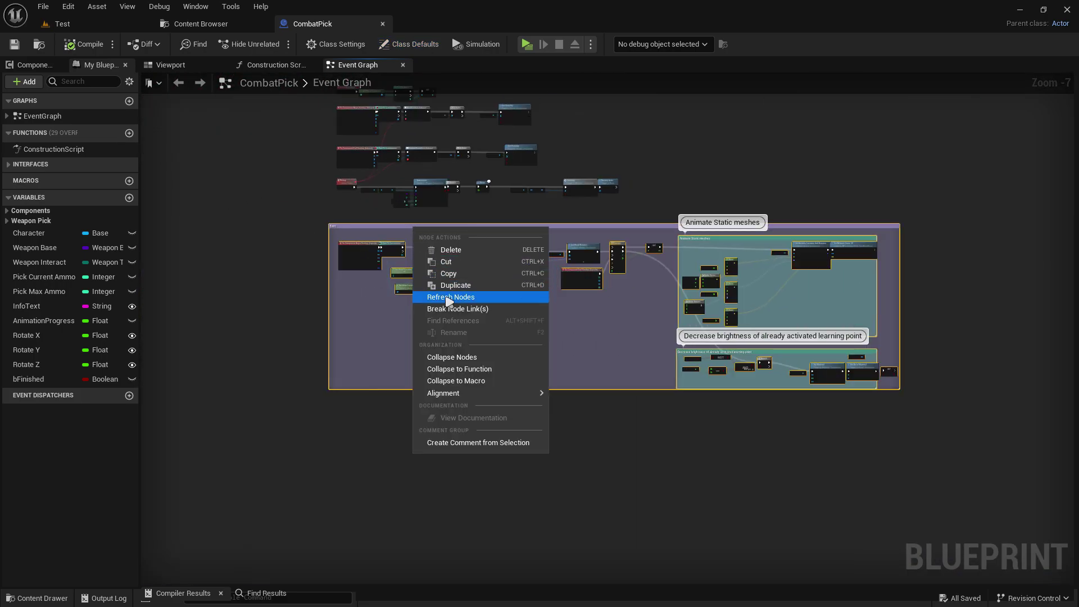
pyautogui.click(459, 358)
pyautogui.scroll(6, 605, 288)
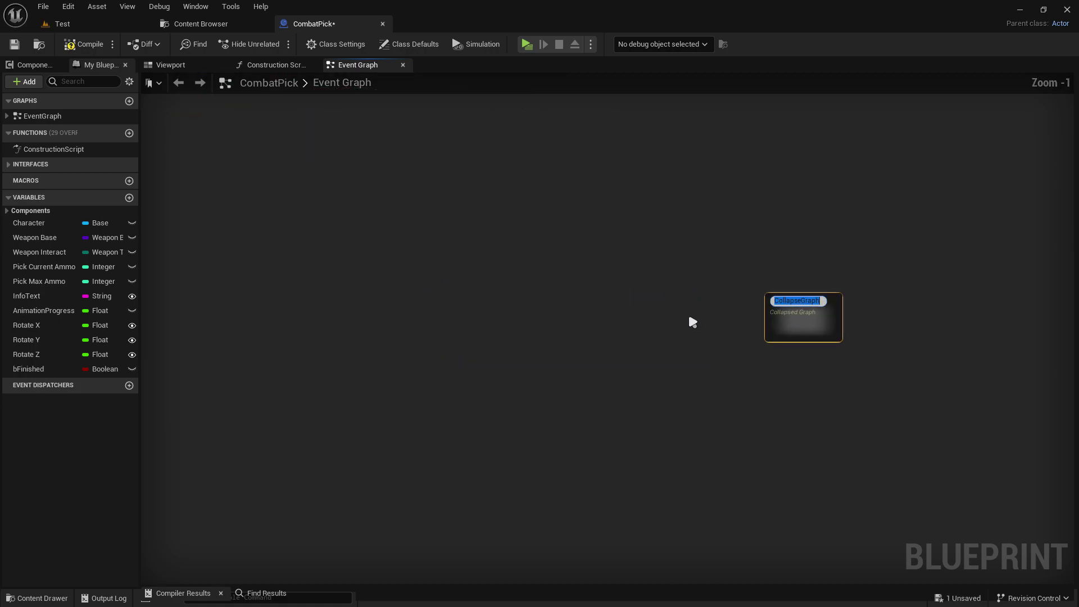
pyautogui.scroll(1, 686, 318)
pyautogui.press('BackSpace')
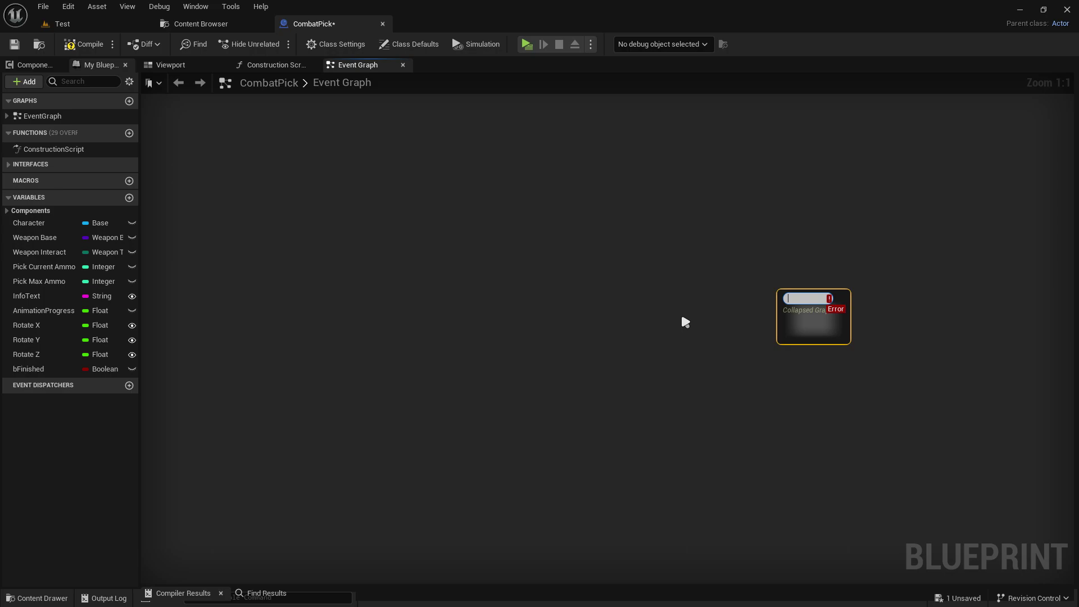
pyautogui.write('Dev')
pyautogui.press('BackSpace')
pyautogui.press('BackSpace')
pyautogui.press('BackSpace')
pyautogui.write('Te')
pyautogui.write('xt')
pyautogui.press('Return')
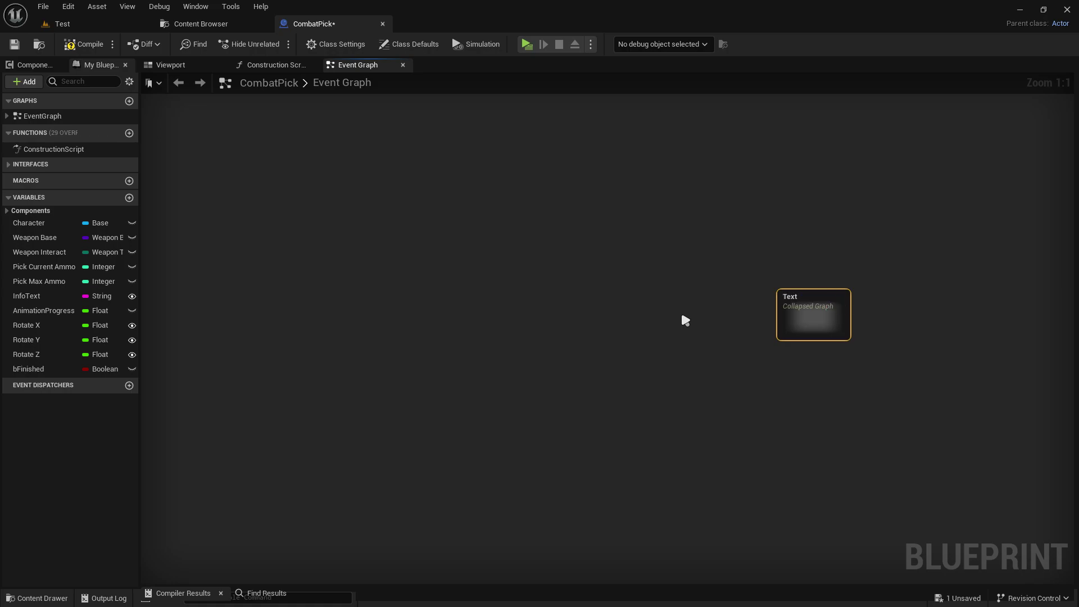
pyautogui.scroll(-5, 685, 322)
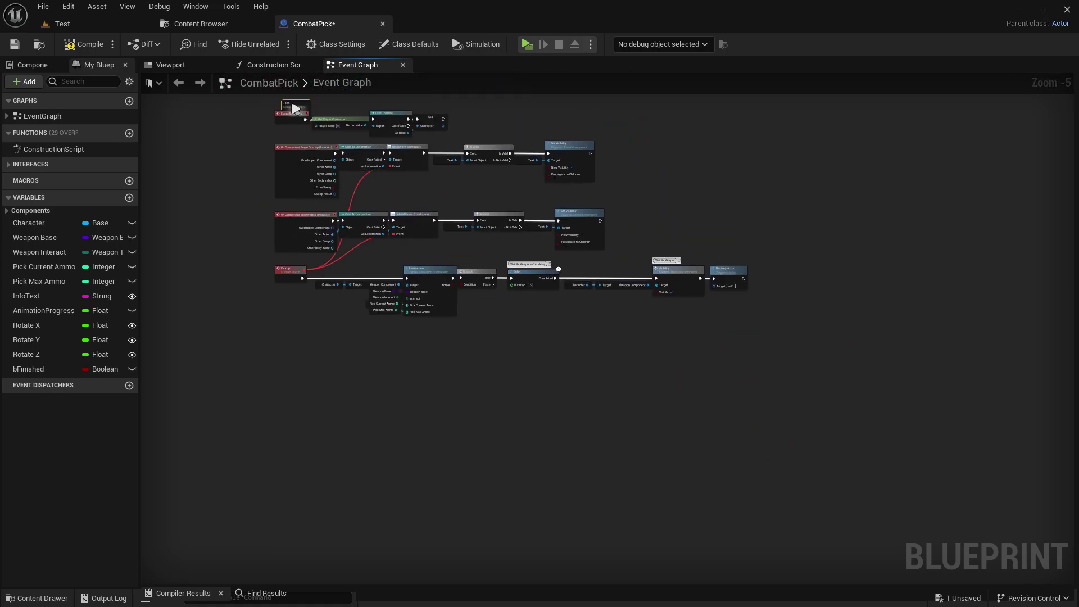
# - Delete the Interaction node from the Pickup event chain
pyautogui.scroll(1, 295, 109)
pyautogui.scroll(4, 297, 116)
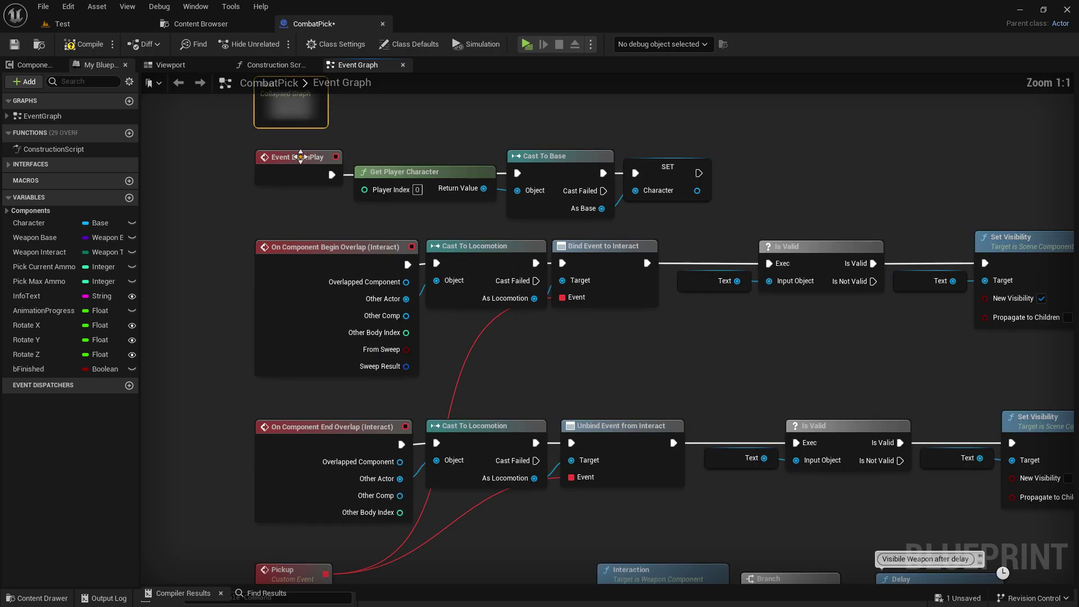
pyautogui.keyDown('ctrl'); pyautogui.scroll(3, 300, 157); pyautogui.keyUp('ctrl')
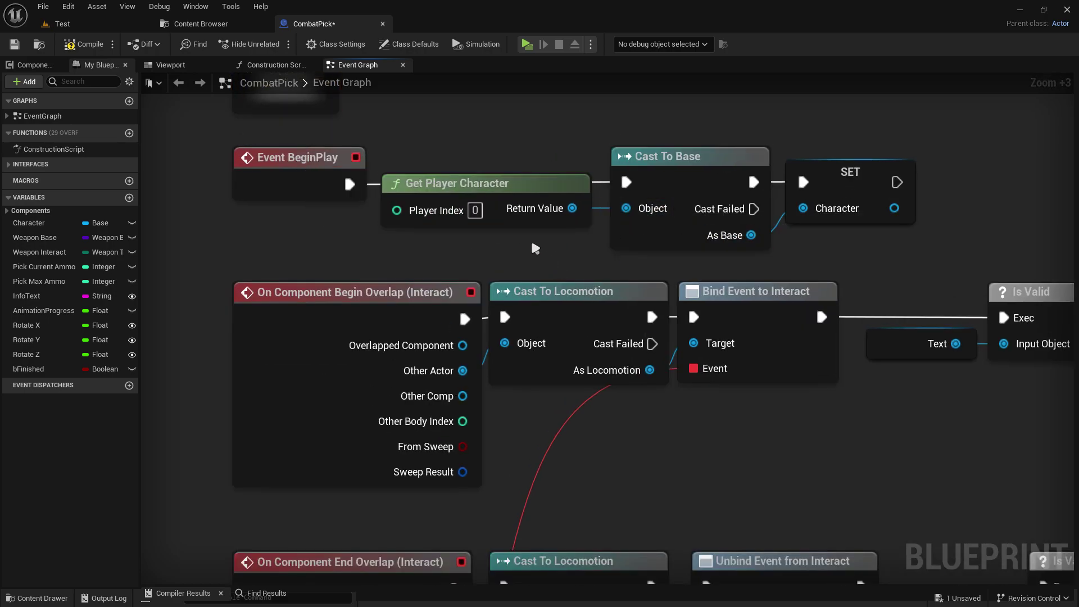
pyautogui.moveTo(592, 369); pyautogui.dragTo(535, 291, button='right')
pyautogui.moveTo(785, 313); pyautogui.dragTo(663, 231, button='right')
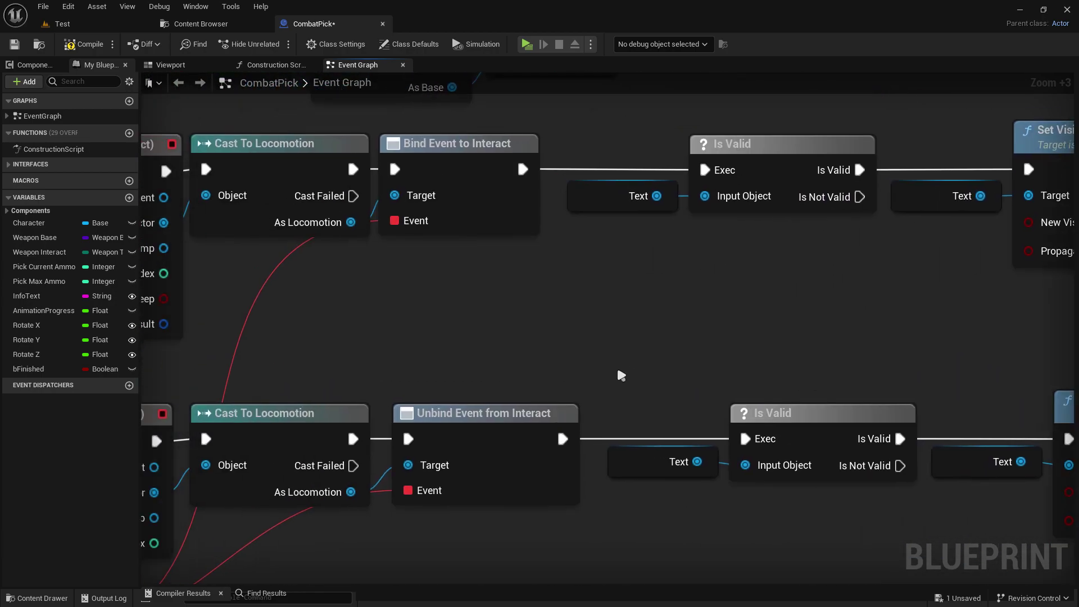
pyautogui.moveTo(616, 365)
pyautogui.mouseDown(button='right')
pyautogui.moveTo(875, 246)
pyautogui.moveTo(791, 14)
pyautogui.mouseUp(button='right')
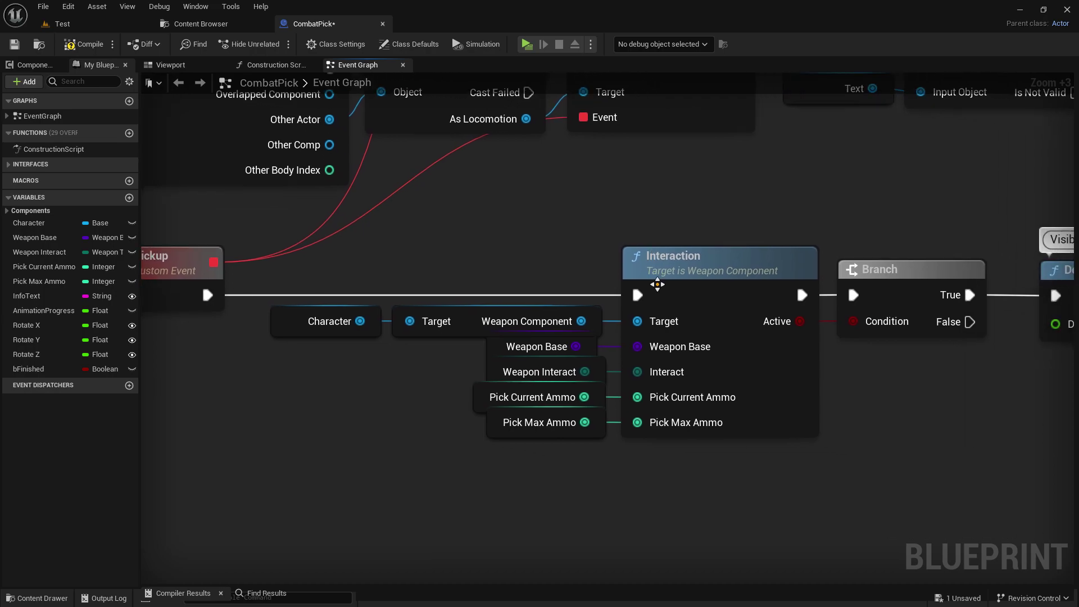
pyautogui.click(687, 258)
pyautogui.rightClick(687, 258)
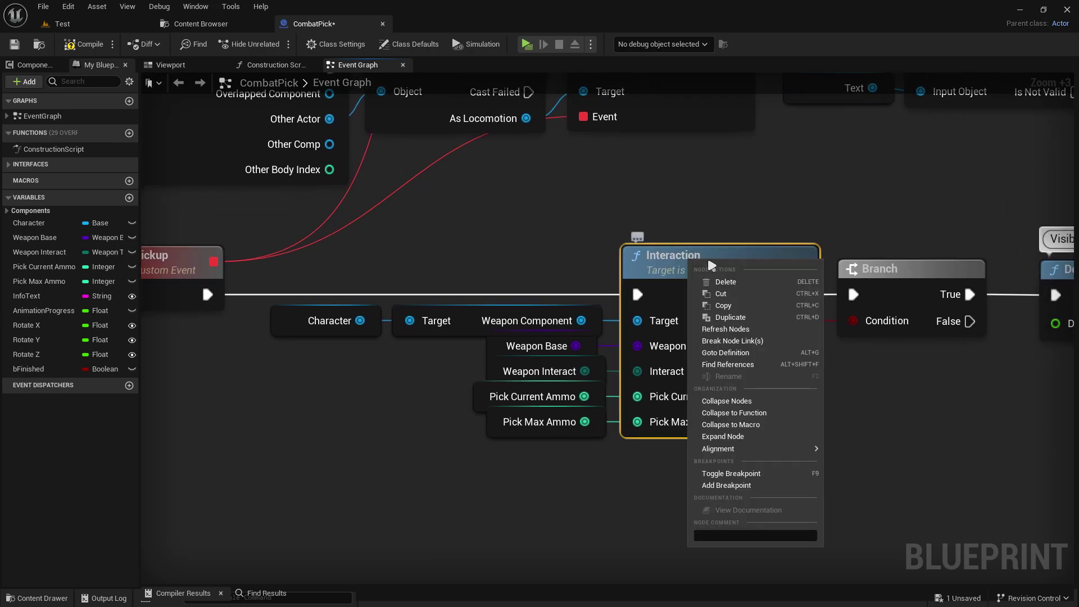
pyautogui.click(736, 282)
# - Delete the weapon and ammo getter nodes and the Branch, Delay and Visibility chain
pyautogui.moveTo(596, 489)
pyautogui.mouseDown()
pyautogui.moveTo(556, 375)
pyautogui.moveTo(527, 388)
pyautogui.mouseUp()
pyautogui.press('Delete')
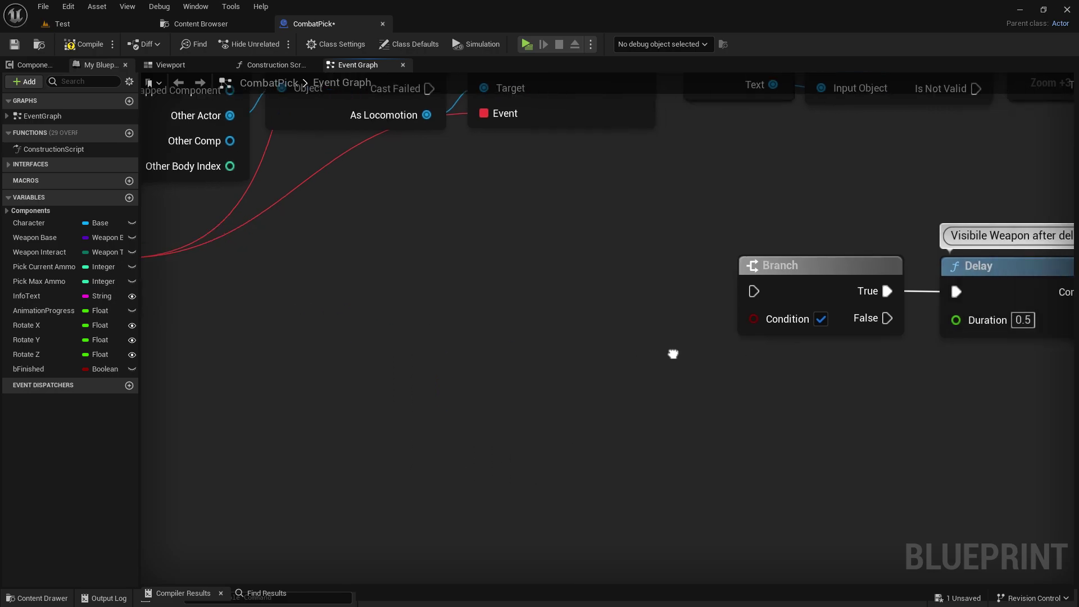
pyautogui.moveTo(674, 354); pyautogui.dragTo(290, 326, button='right')
pyautogui.scroll(-3, 312, 362)
pyautogui.moveTo(266, 354); pyautogui.dragTo(860, 236)
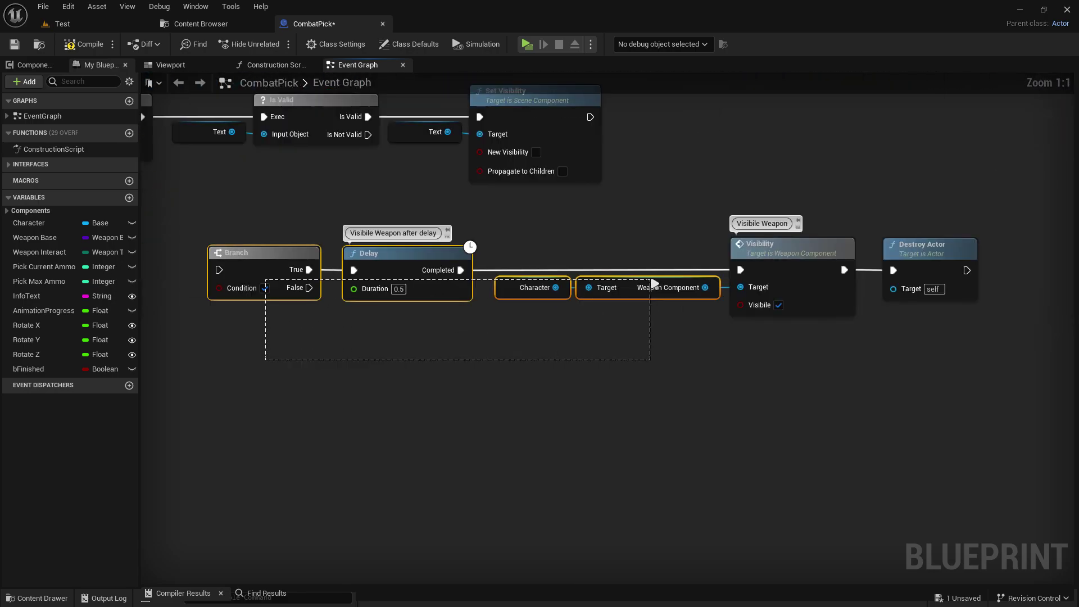
pyautogui.press('Delete')
# - Move the Destroy Actor node beside the Pickup event
pyautogui.moveTo(922, 247); pyautogui.dragTo(449, 245)
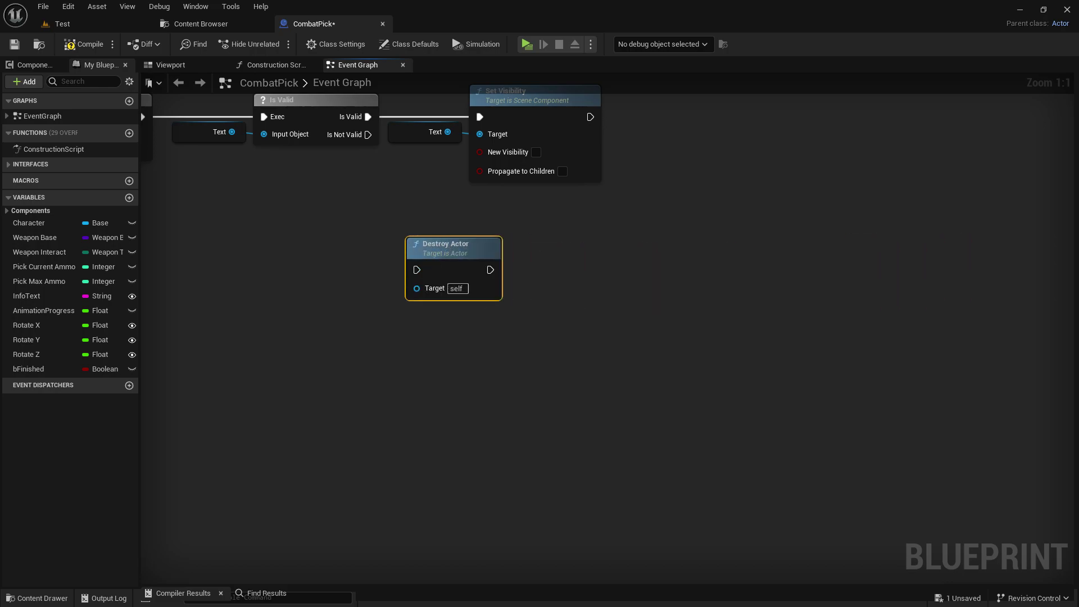
pyautogui.moveTo(449, 247); pyautogui.dragTo(889, 247, button='right')
pyautogui.moveTo(889, 248); pyautogui.dragTo(771, 278)
# - Delete the Pick Max Ammo, Pick Current Ammo, Weapon Interact and Weapon Base variables
pyautogui.click(52, 369)
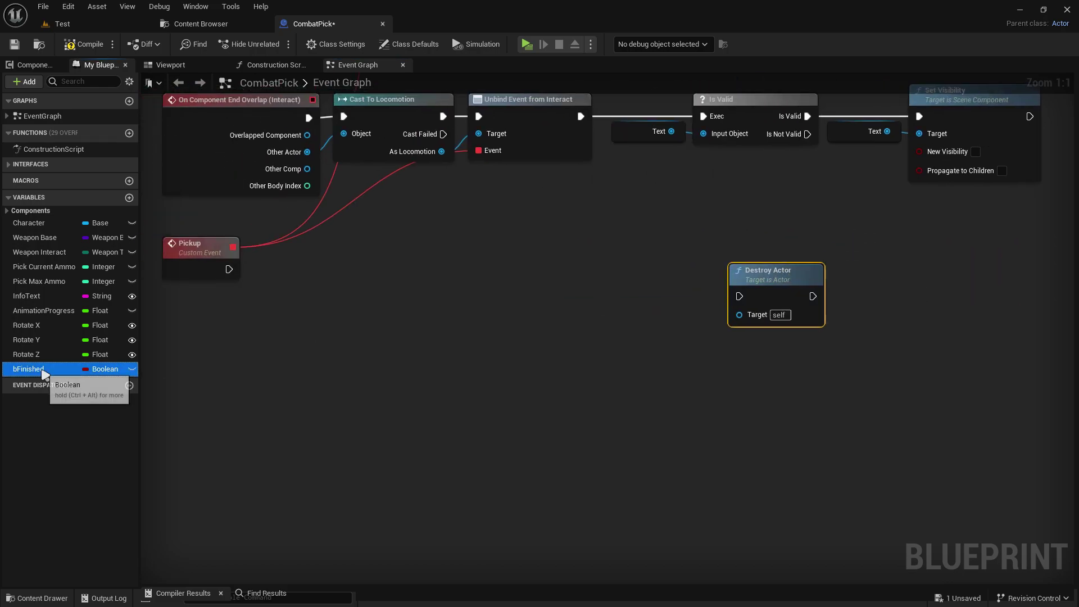
pyautogui.click(52, 281)
pyautogui.press('Delete')
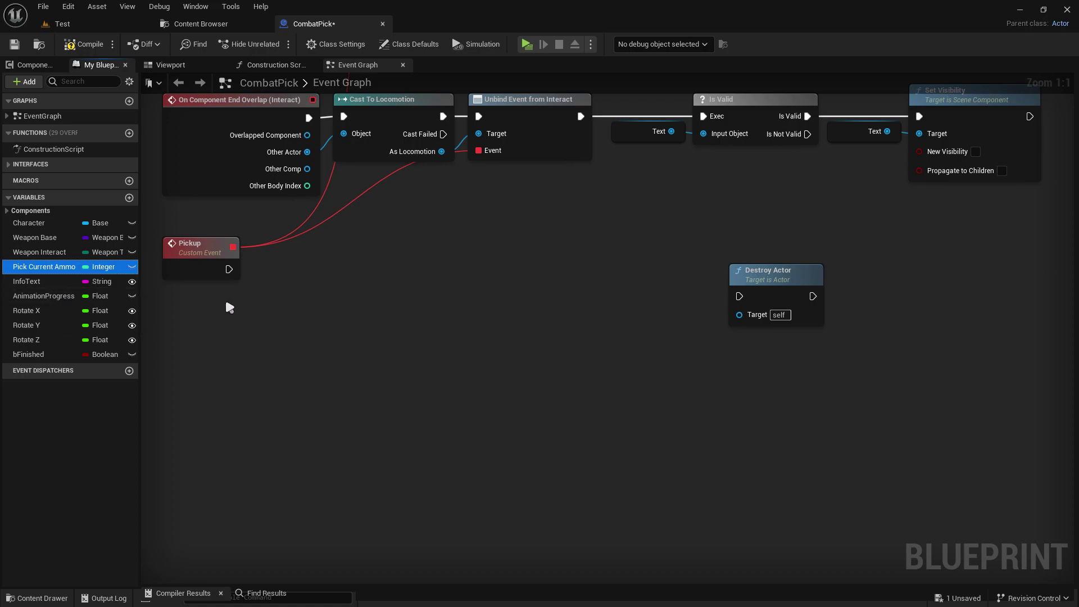
pyautogui.press('Delete')
pyautogui.click(49, 254)
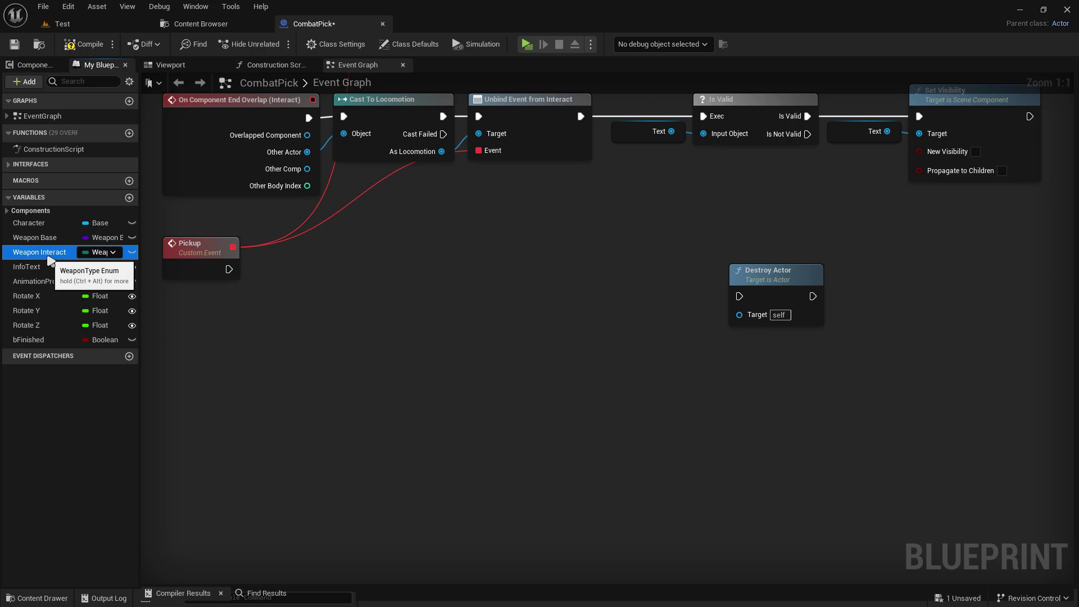
pyautogui.press('Delete')
pyautogui.click(46, 237)
pyautogui.press('Delete')
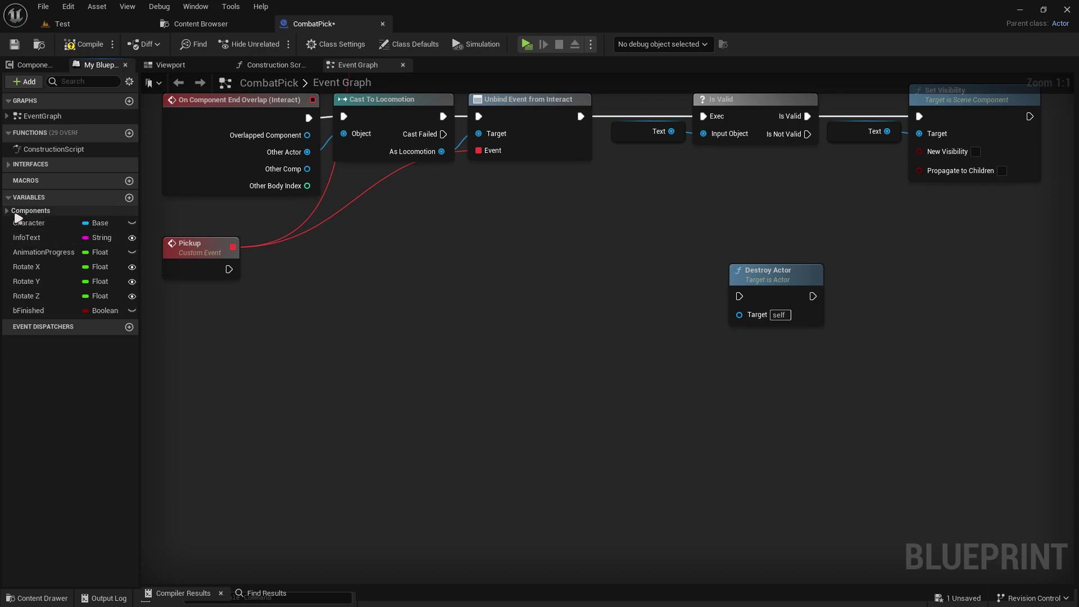
# - Move Destroy Actor closer to the Pickup event and center the Pickup event in view
pyautogui.click(28, 223)
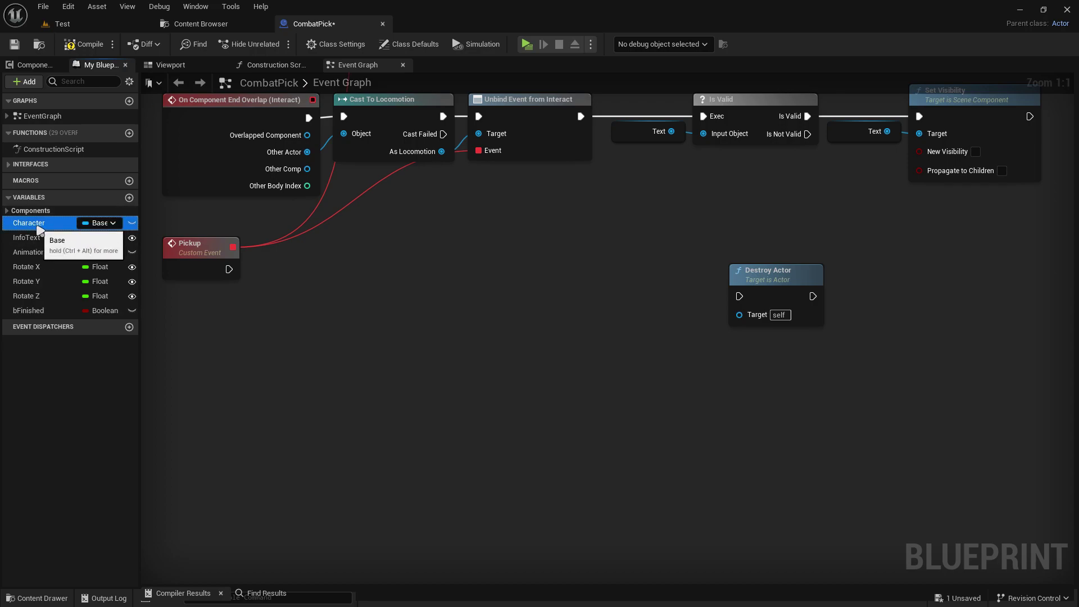
pyautogui.moveTo(263, 290); pyautogui.dragTo(499, 360, button='right')
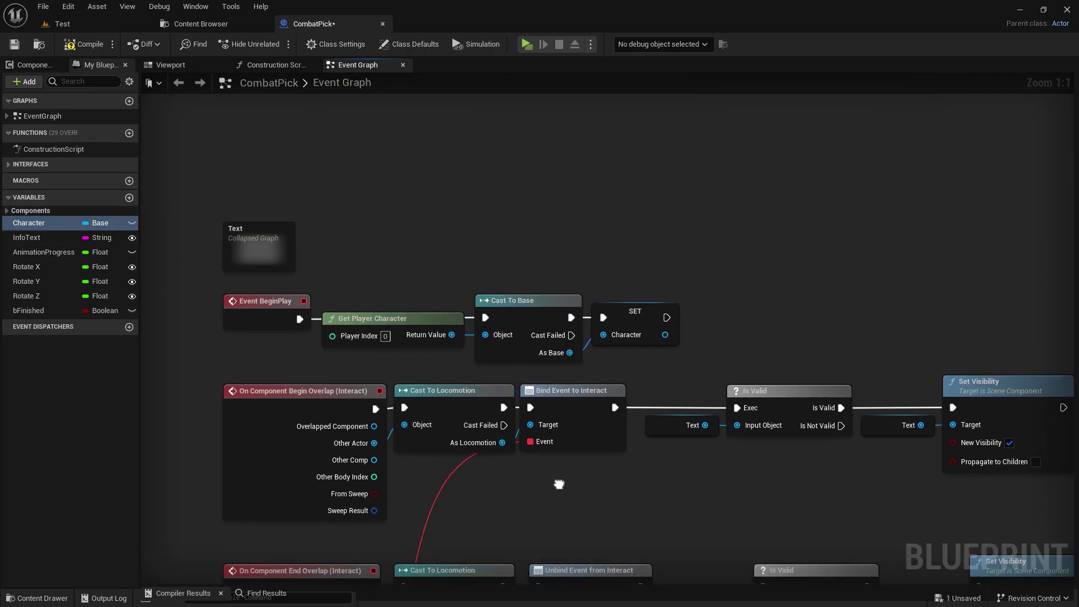
pyautogui.moveTo(559, 481); pyautogui.dragTo(549, 337, button='right')
pyautogui.moveTo(830, 391); pyautogui.dragTo(697, 389)
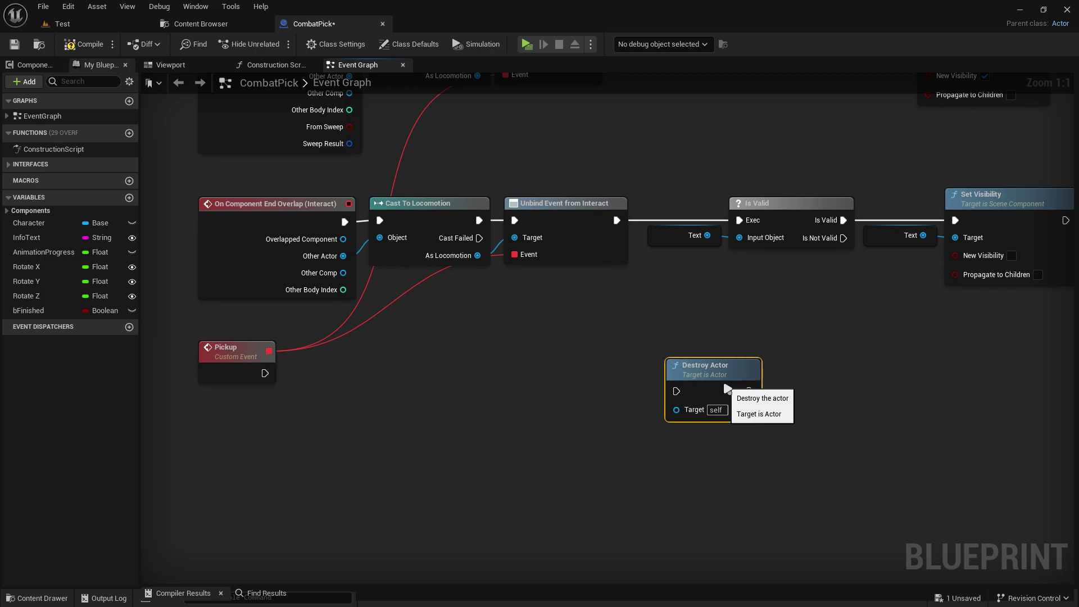
pyautogui.click(564, 359)
pyautogui.moveTo(565, 362)
pyautogui.mouseDown(button='right')
pyautogui.moveTo(345, 363)
pyautogui.moveTo(770, 369)
pyautogui.mouseUp(button='right')
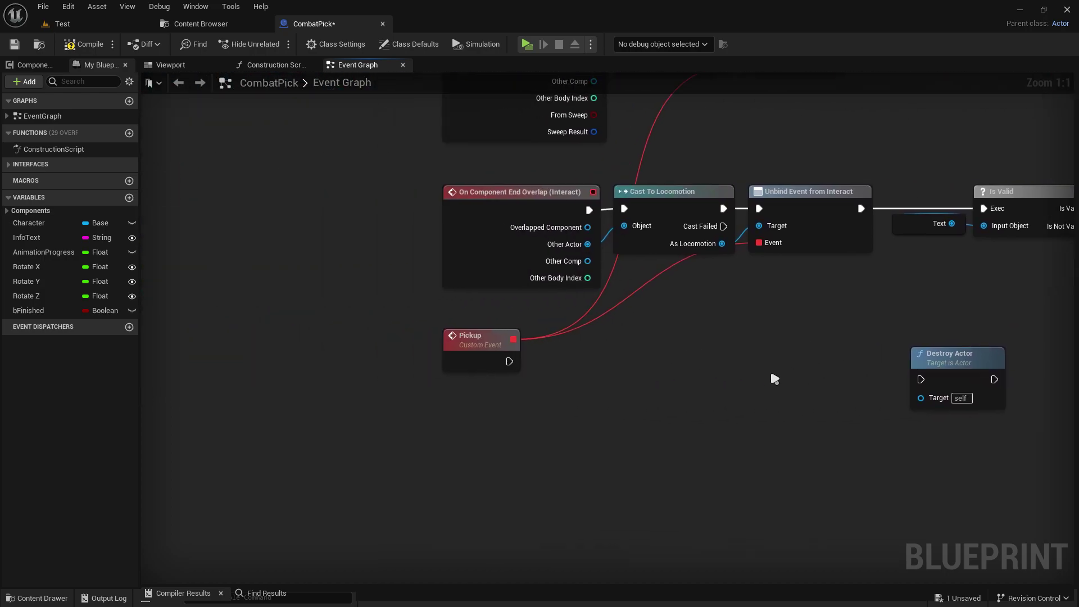
pyautogui.scroll(2, 549, 303)
pyautogui.scroll(2, 552, 308)
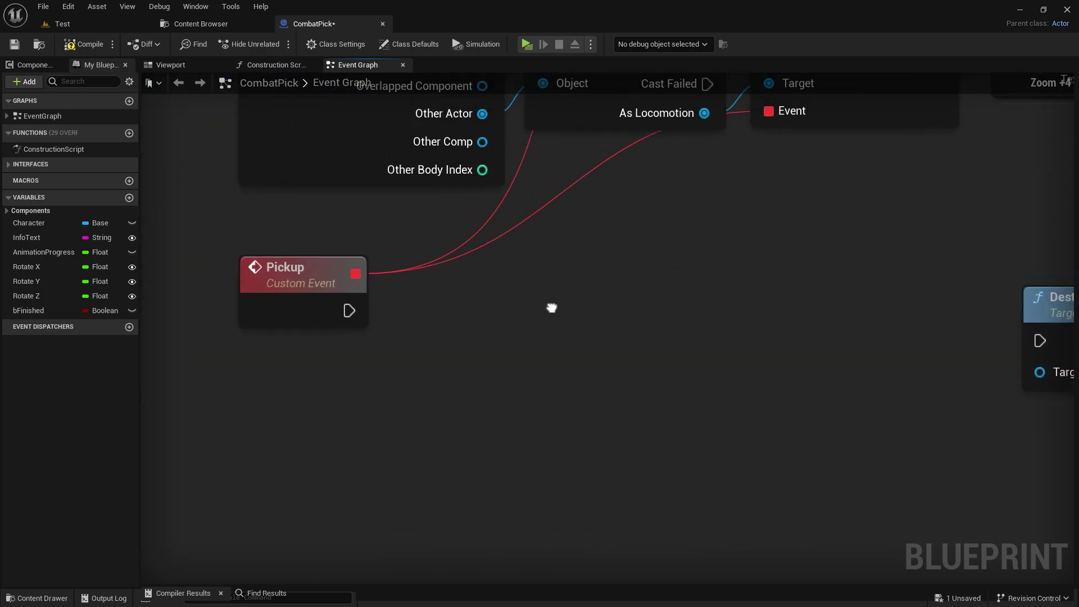
# - Add a BPI Set Overlay State node by searching 'i set over' and review its overlay states
pyautogui.rightClick(518, 315)
pyautogui.write('bps')
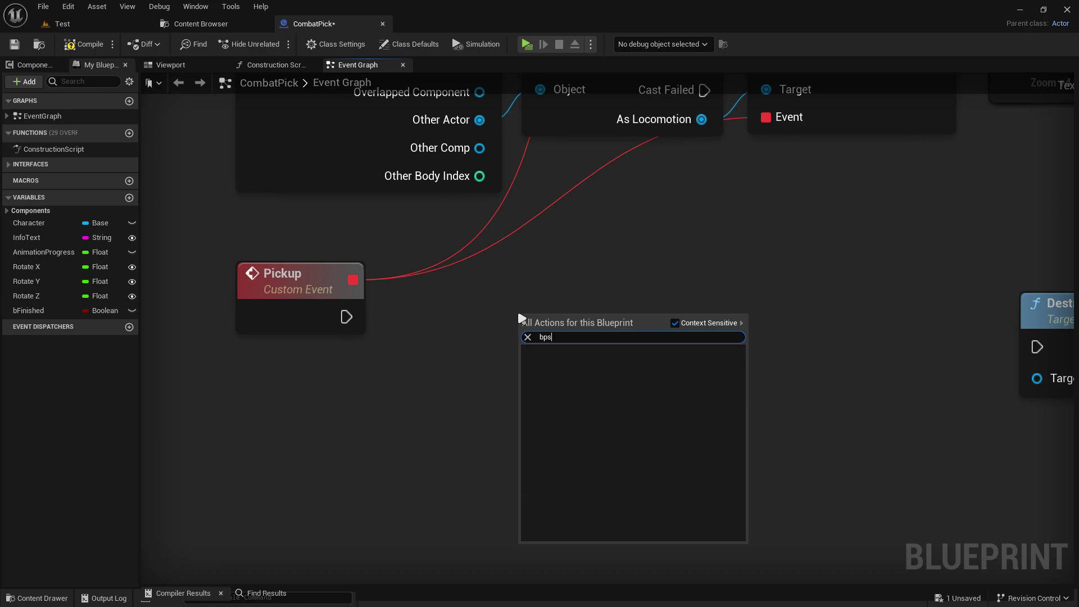
pyautogui.press('BackSpace')
pyautogui.write('i set')
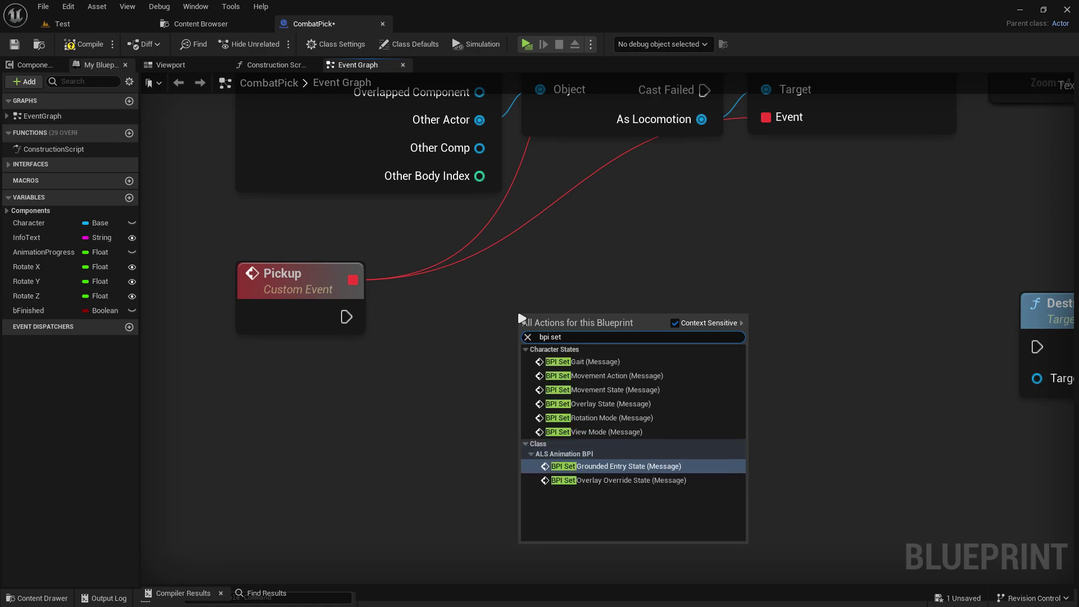
pyautogui.write(' overla')
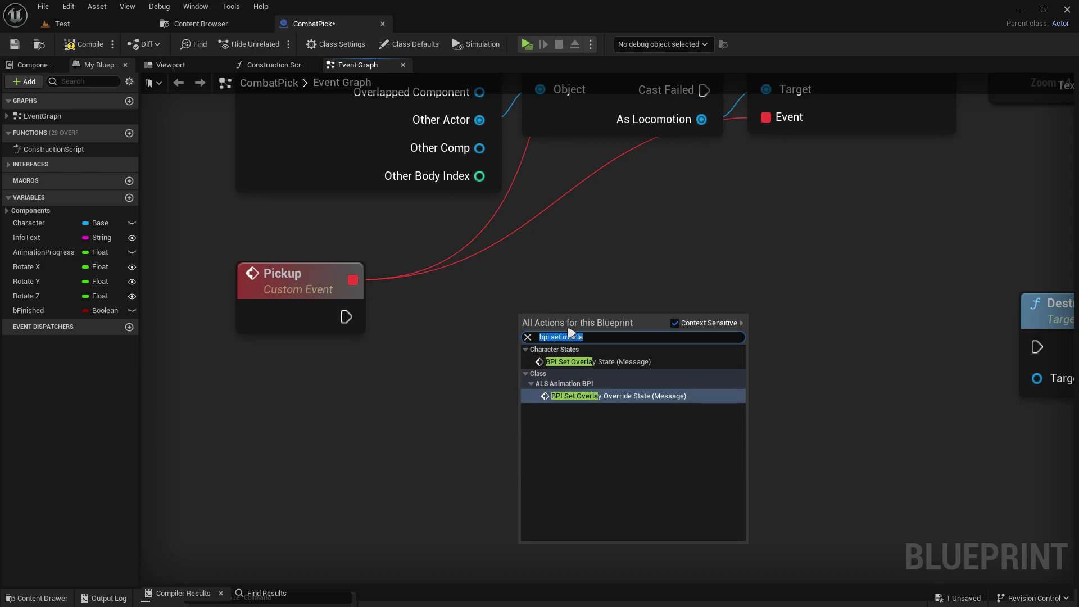
pyautogui.click(592, 362)
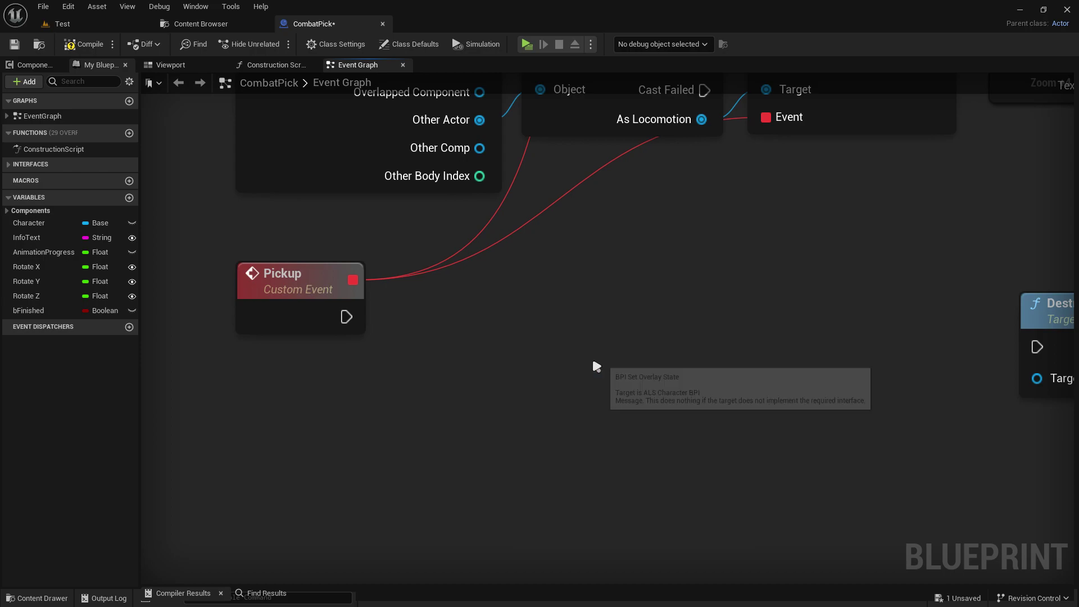
pyautogui.scroll(1, 594, 280)
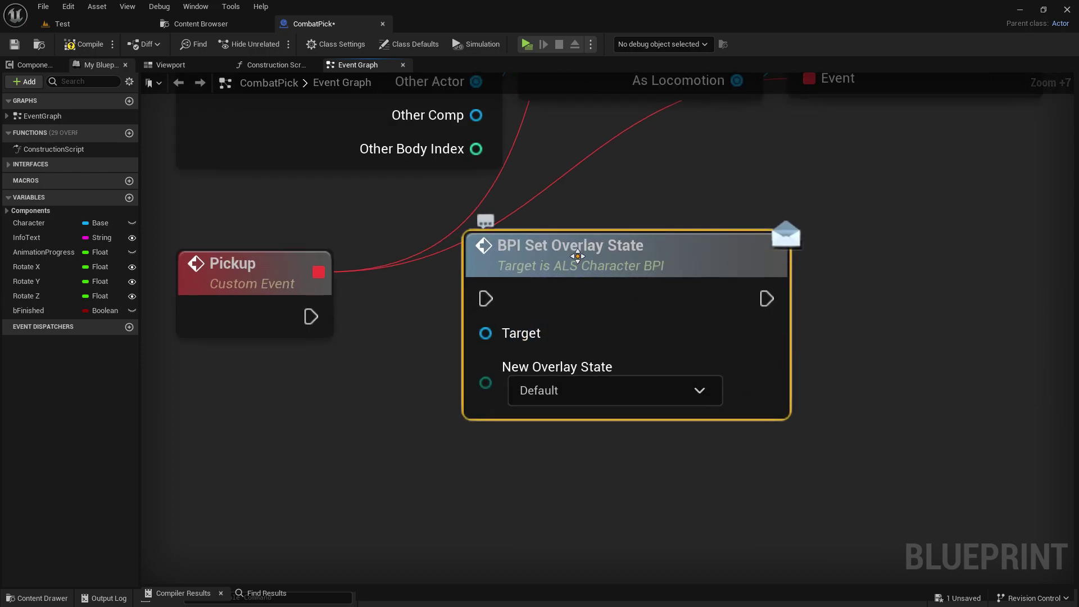
pyautogui.click(558, 388)
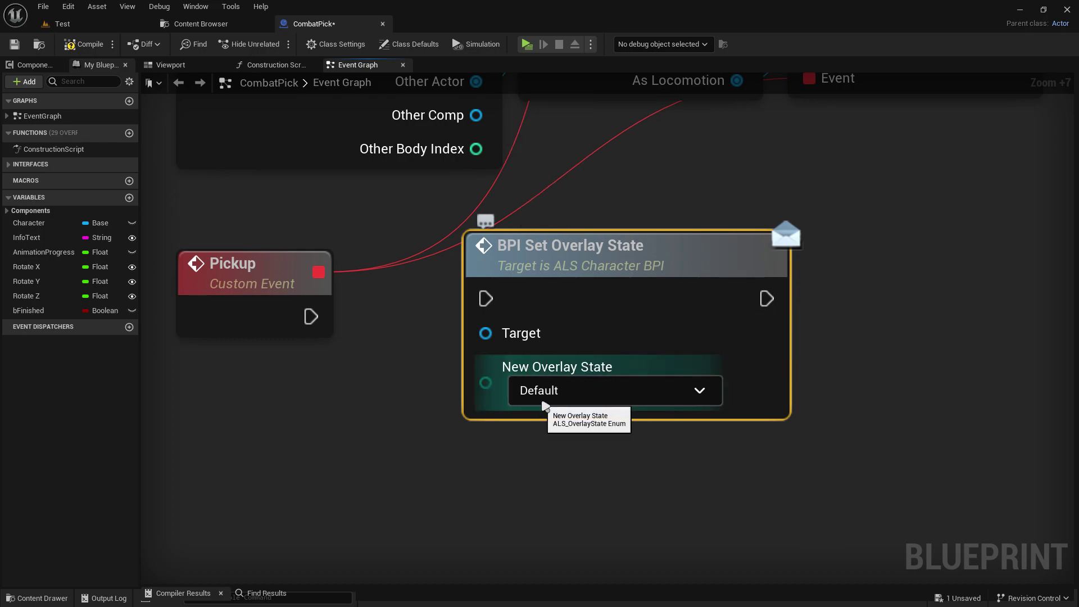
pyautogui.press('Escape')
# - Replace the old overlay node with a Character-targeted BPI Set Overlay State wired after Pickup
pyautogui.rightClick(487, 279)
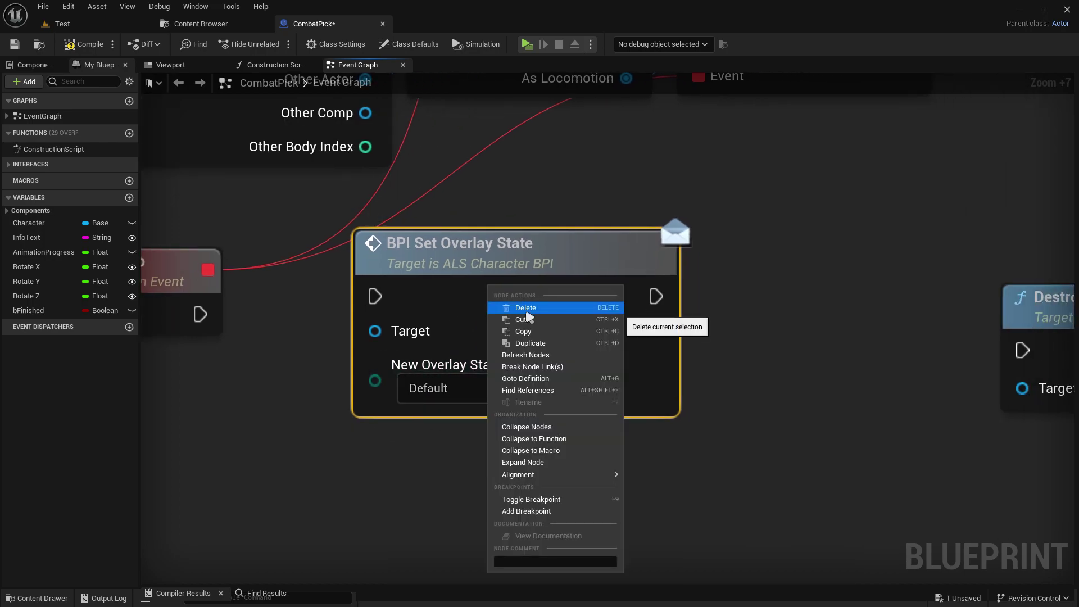
pyautogui.click(525, 311)
pyautogui.keyDown('ctrl'); pyautogui.moveTo(112, 227); pyautogui.dragTo(371, 315); pyautogui.keyUp('ctrl')
pyautogui.moveTo(454, 322); pyautogui.dragTo(566, 309)
pyautogui.write('bpi set overla')
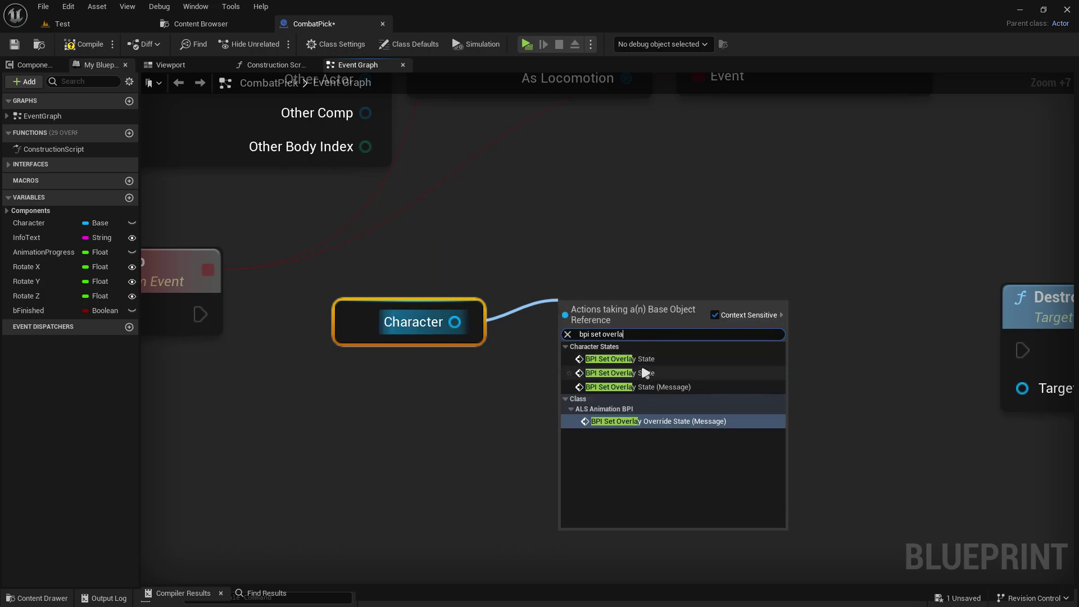
pyautogui.click(650, 355)
pyautogui.moveTo(649, 354); pyautogui.dragTo(602, 296)
pyautogui.moveTo(518, 296); pyautogui.dragTo(200, 314)
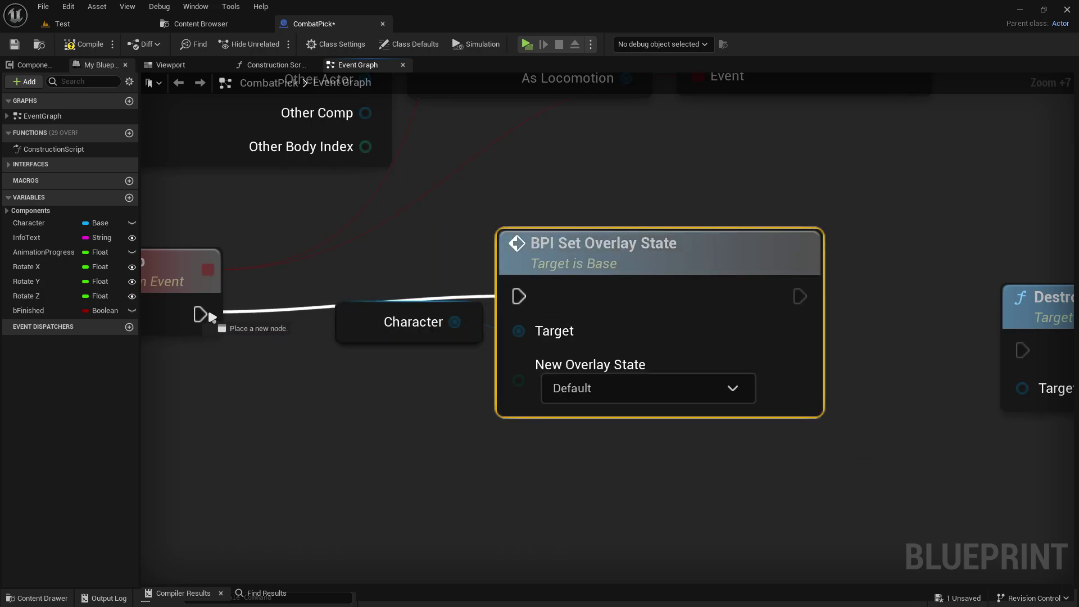
# - Shift the Character and overlay nodes left and check the overlay state options
pyautogui.moveTo(347, 367)
pyautogui.mouseDown()
pyautogui.moveTo(433, 367)
pyautogui.moveTo(596, 309)
pyautogui.moveTo(525, 318)
pyautogui.mouseUp()
pyautogui.click(402, 434)
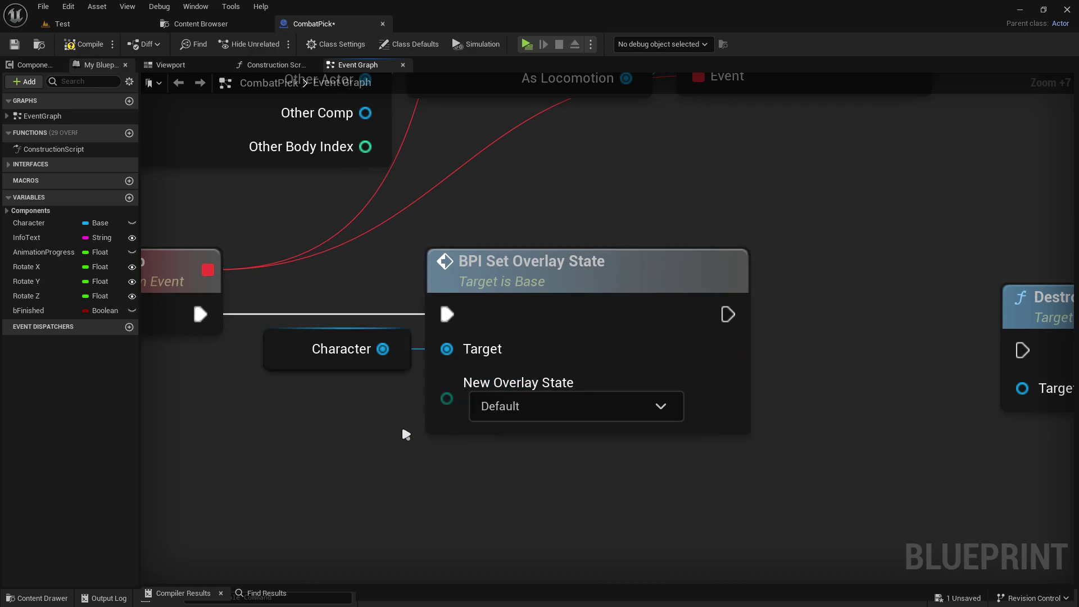
pyautogui.moveTo(520, 408); pyautogui.dragTo(427, 400, button='right')
pyautogui.click(426, 399)
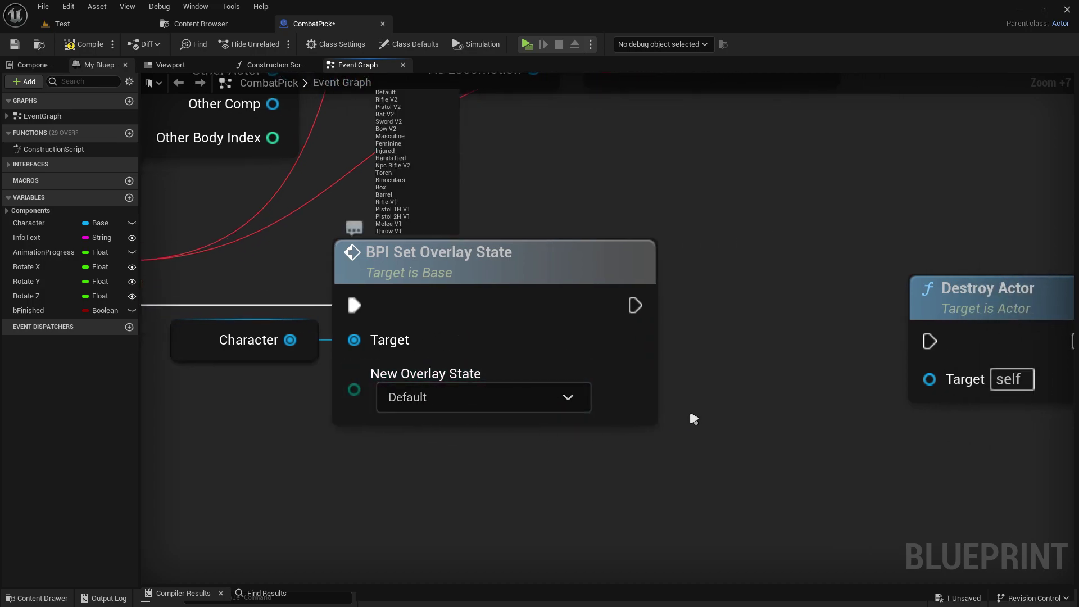
pyautogui.moveTo(763, 409); pyautogui.dragTo(487, 408, button='right')
pyautogui.scroll(-5, 486, 408)
pyautogui.moveTo(472, 333); pyautogui.dragTo(939, 306)
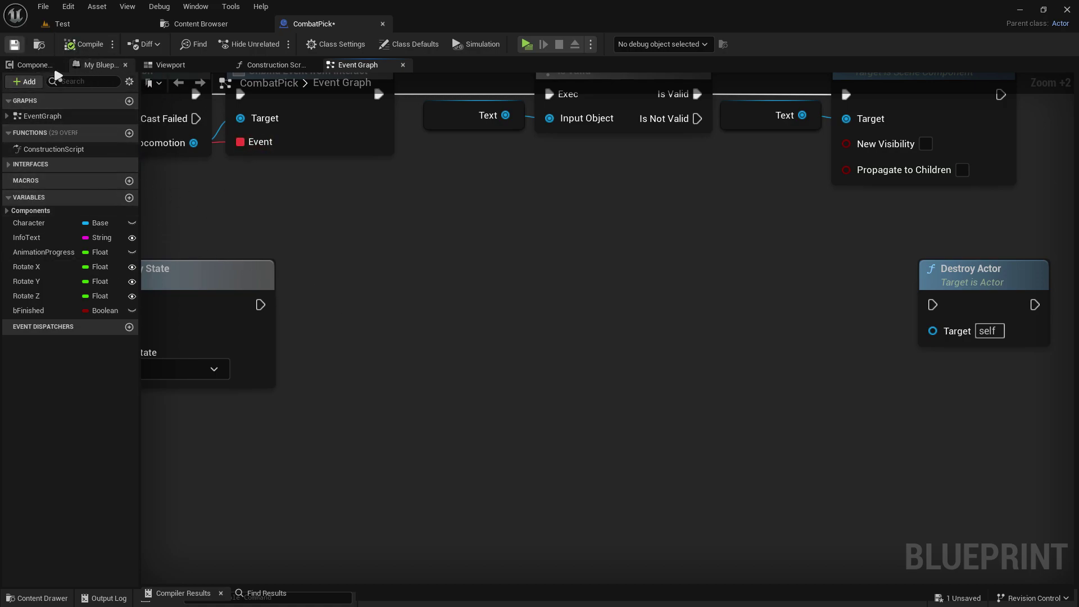
pyautogui.scroll(-2, 399, 280)
pyautogui.moveTo(399, 279); pyautogui.dragTo(440, 257, button='right')
pyautogui.hotkey('ctrl', 'b')
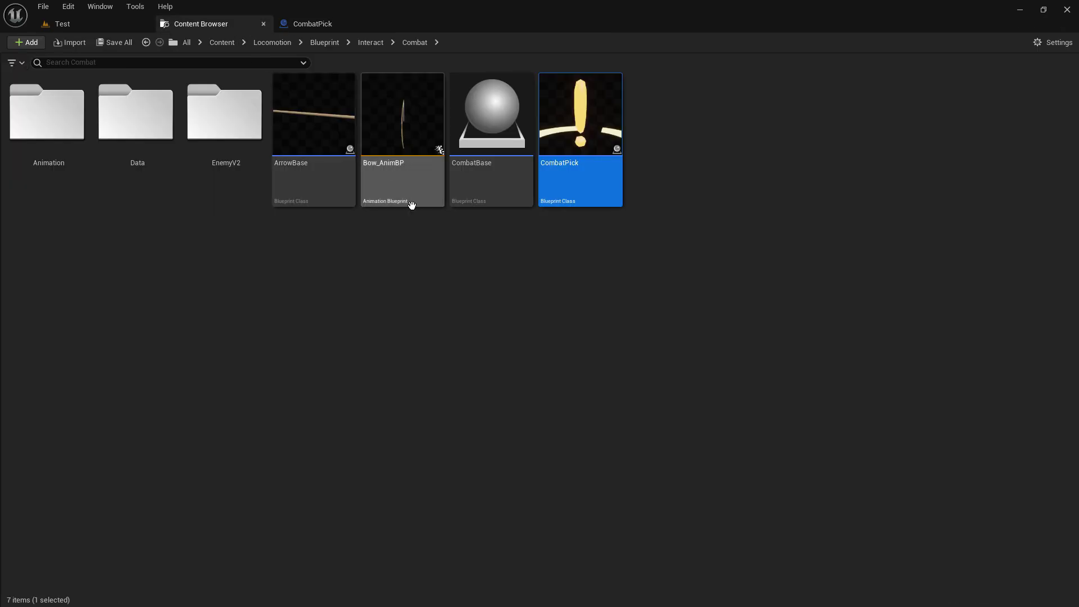
pyautogui.click(324, 42)
pyautogui.click(472, 186)
pyautogui.click(131, 175)
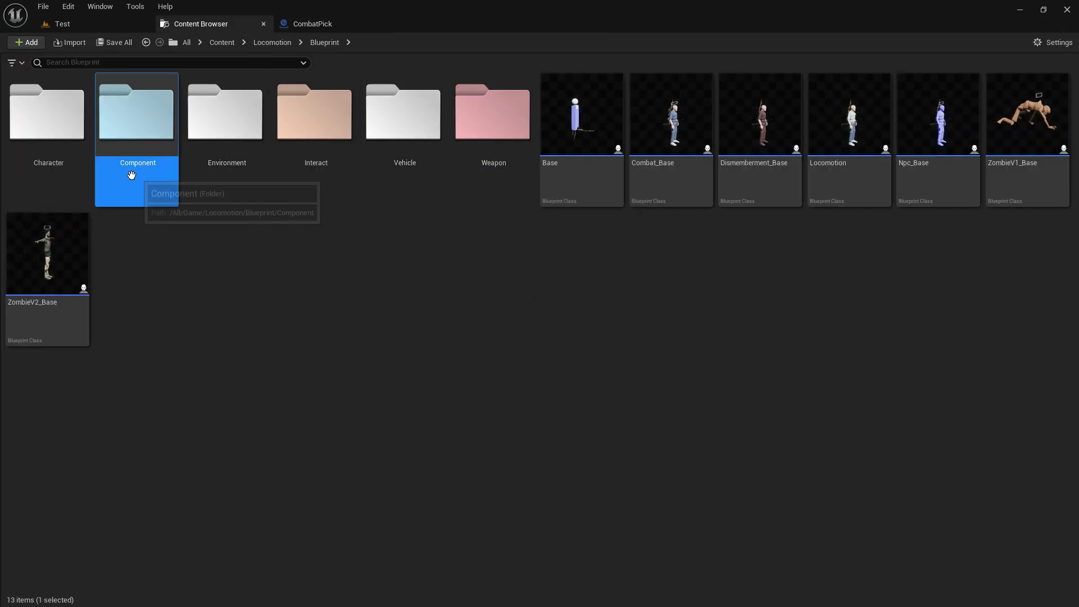
pyautogui.doubleClick(131, 175)
pyautogui.click(854, 177)
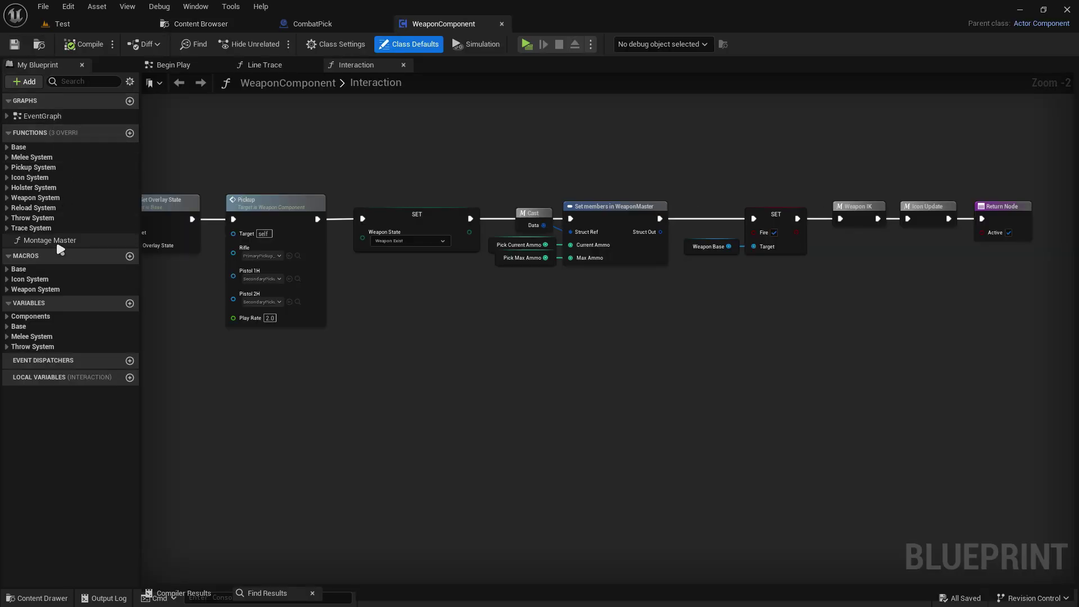
pyautogui.click(56, 241)
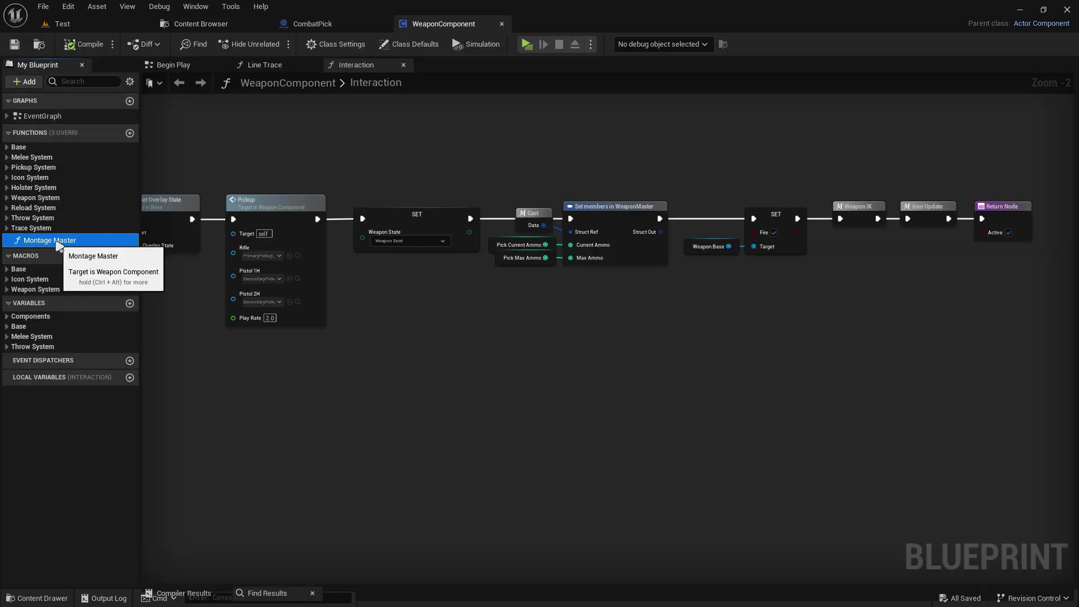
pyautogui.doubleClick(57, 242)
pyautogui.scroll(1, 542, 341)
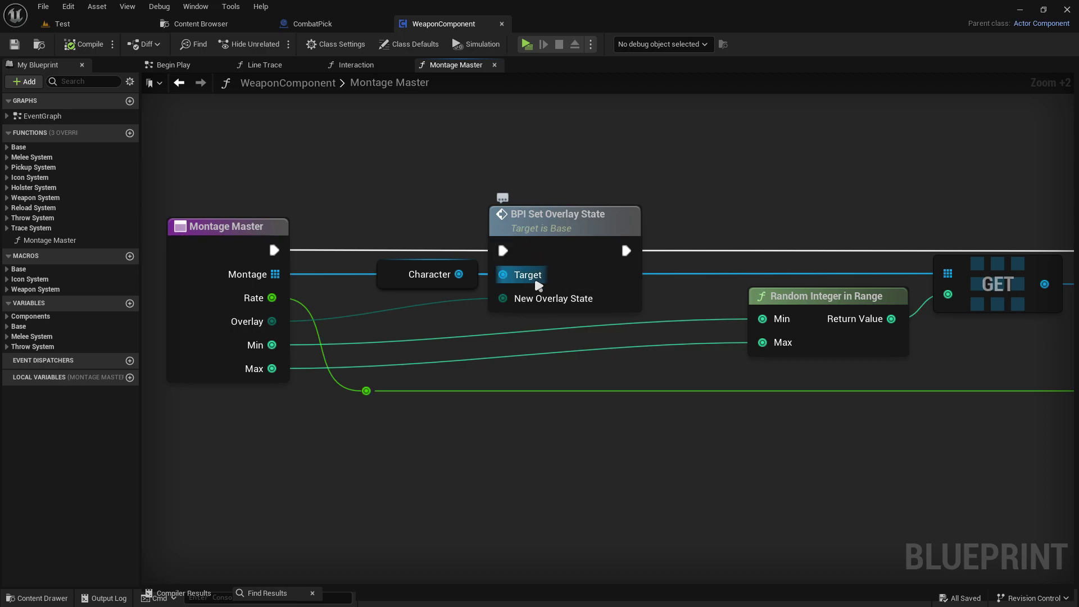
pyautogui.moveTo(540, 225); pyautogui.dragTo(490, 225)
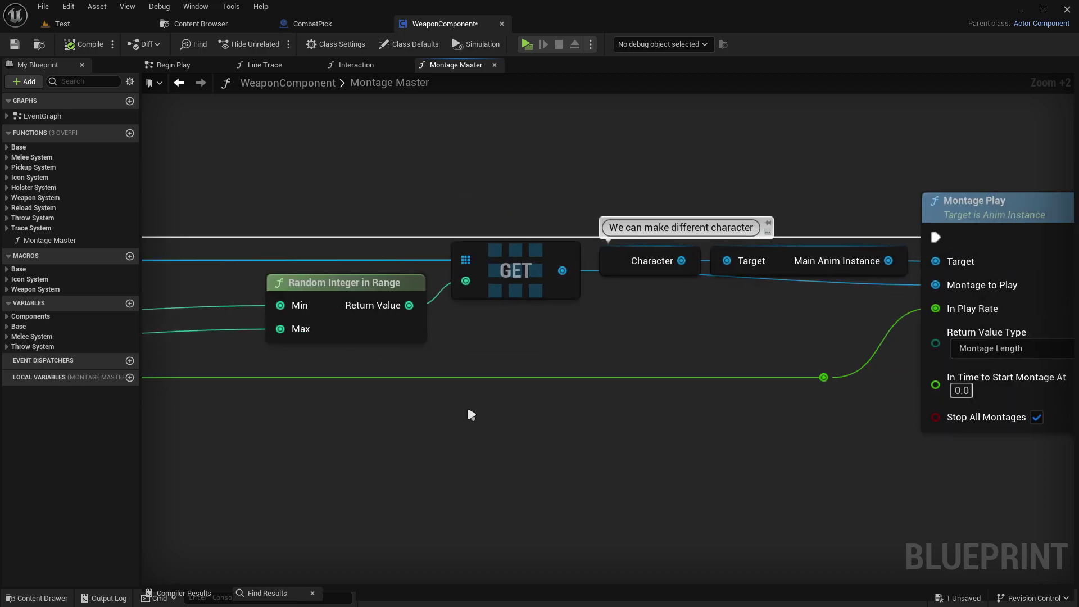
pyautogui.moveTo(515, 405); pyautogui.dragTo(657, 317, button='right')
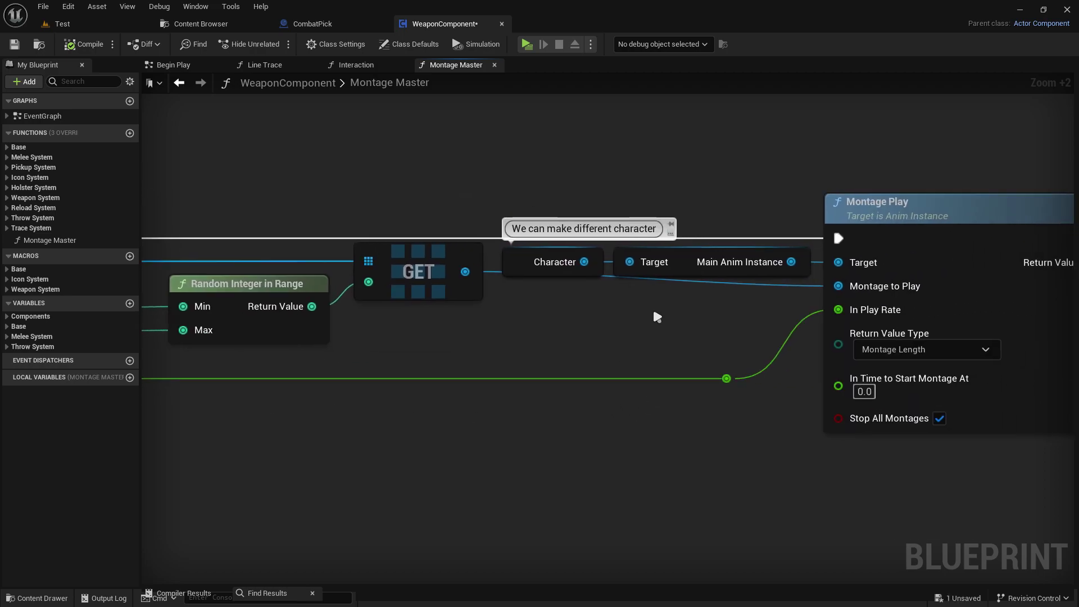
pyautogui.click(556, 270)
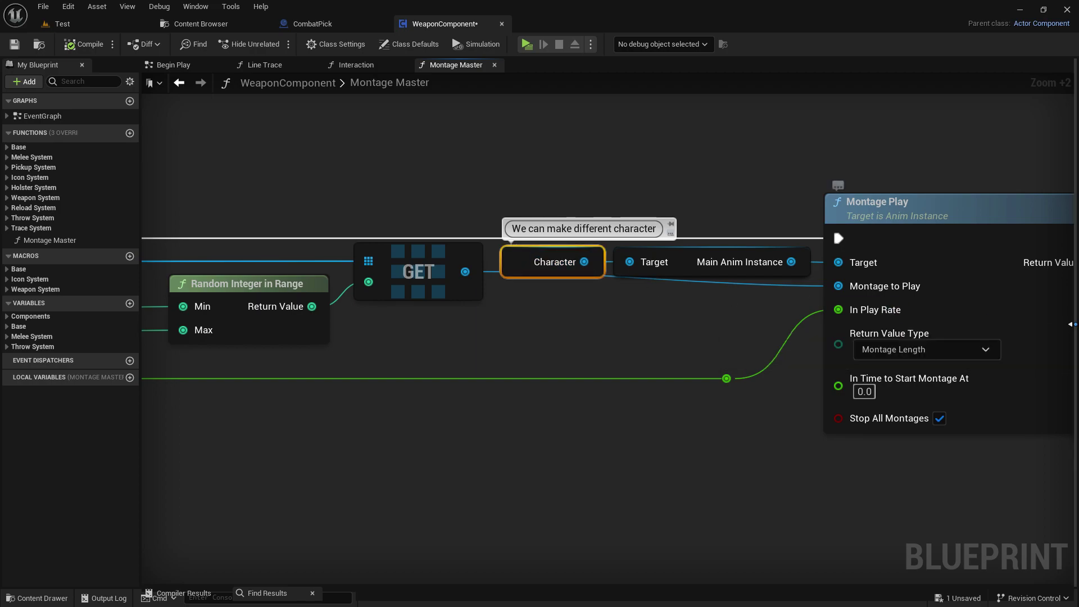
pyautogui.moveTo(1072, 330); pyautogui.dragTo(761, 330)
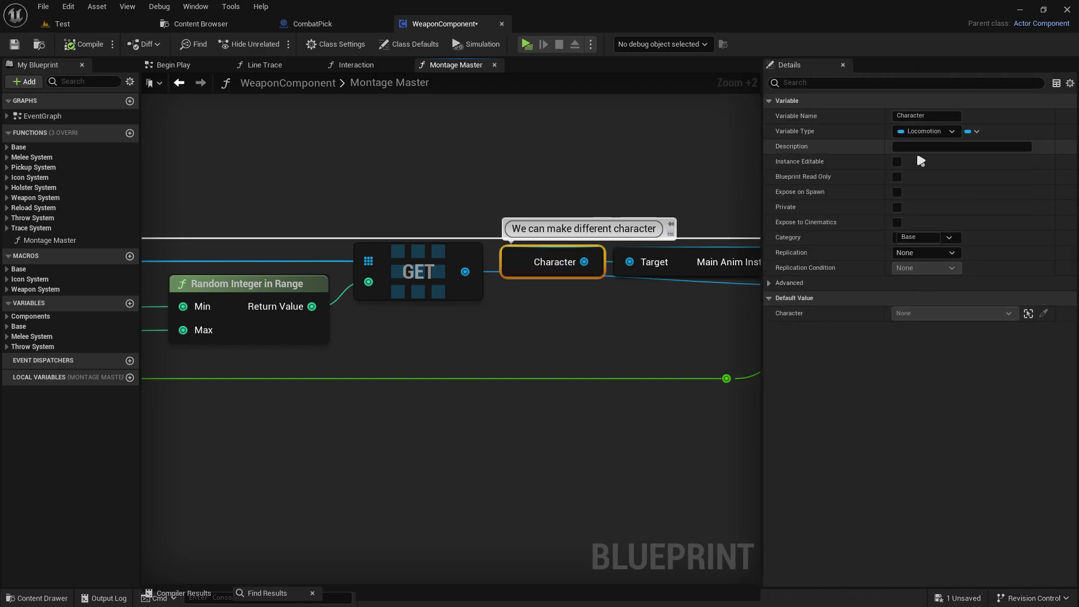
pyautogui.moveTo(763, 155); pyautogui.dragTo(1070, 157)
pyautogui.moveTo(923, 232); pyautogui.dragTo(641, 236, button='right')
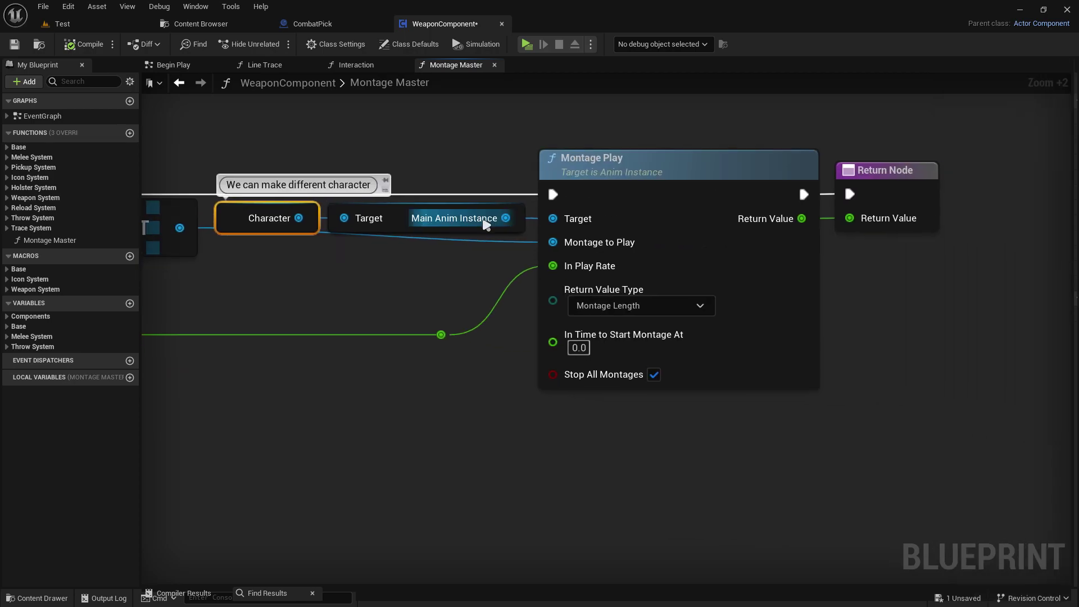
pyautogui.scroll(-4, 359, 300)
pyautogui.moveTo(358, 300); pyautogui.dragTo(624, 341, button='right')
pyautogui.scroll(2, 624, 341)
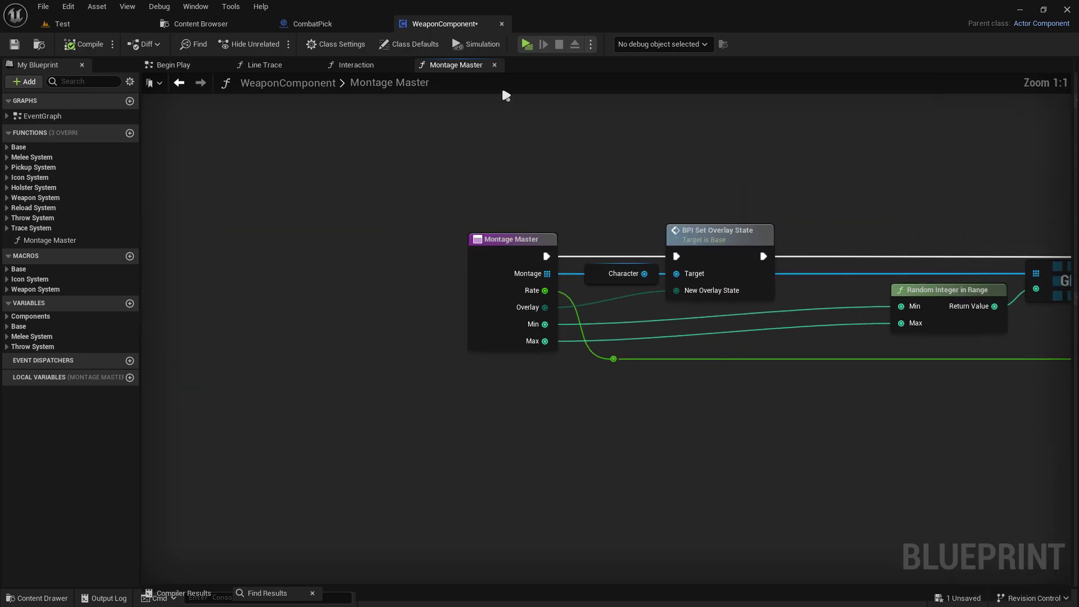
pyautogui.click(494, 65)
pyautogui.doubleClick(50, 241)
pyautogui.rightClick(51, 243)
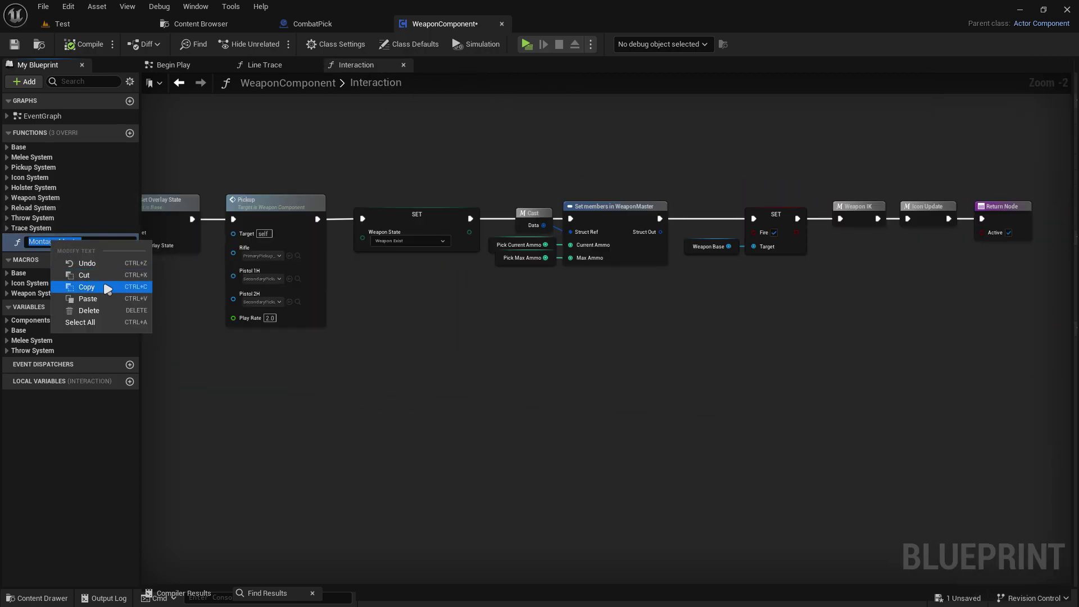
pyautogui.click(103, 289)
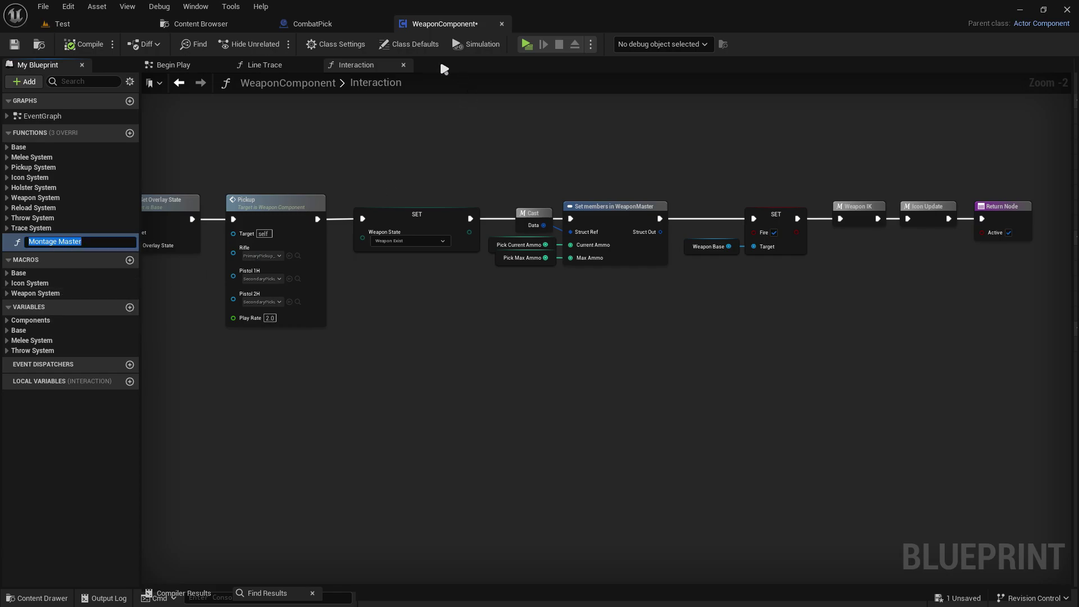
pyautogui.press('Return')
pyautogui.click(502, 23)
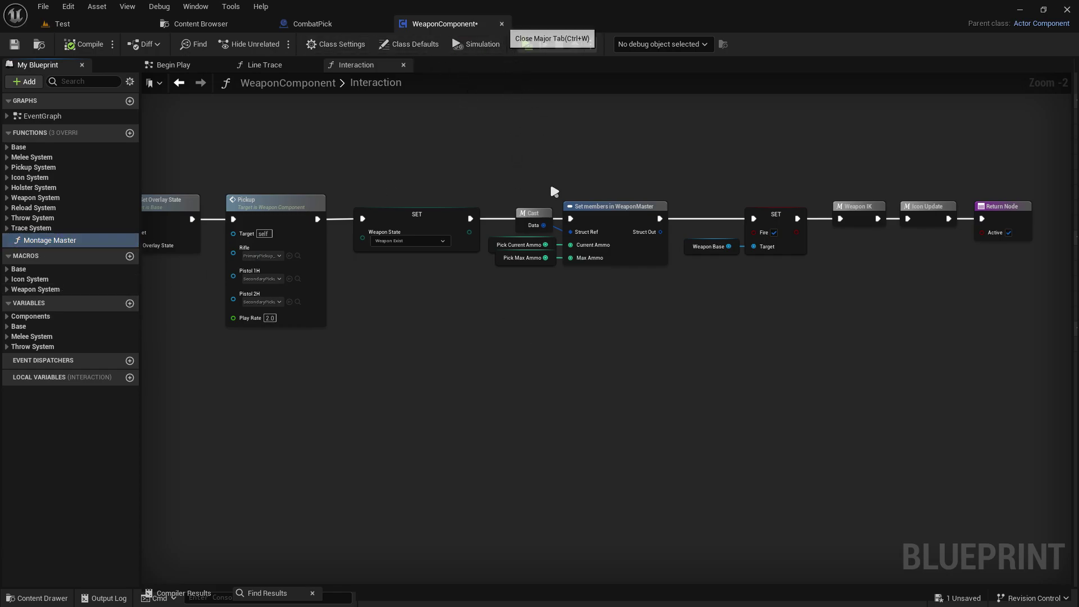
# - Delete the Character and overlay state nodes and add a WeaponComponent to CombatPick
pyautogui.moveTo(362, 283); pyautogui.dragTo(489, 336)
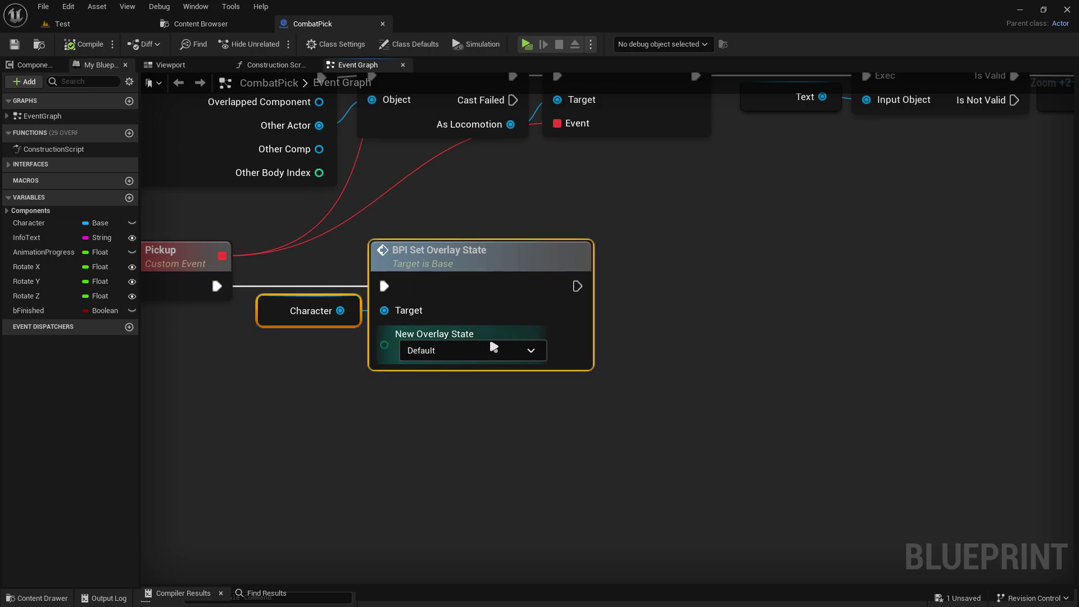
pyautogui.press('Delete')
pyautogui.moveTo(48, 225); pyautogui.dragTo(112, 227)
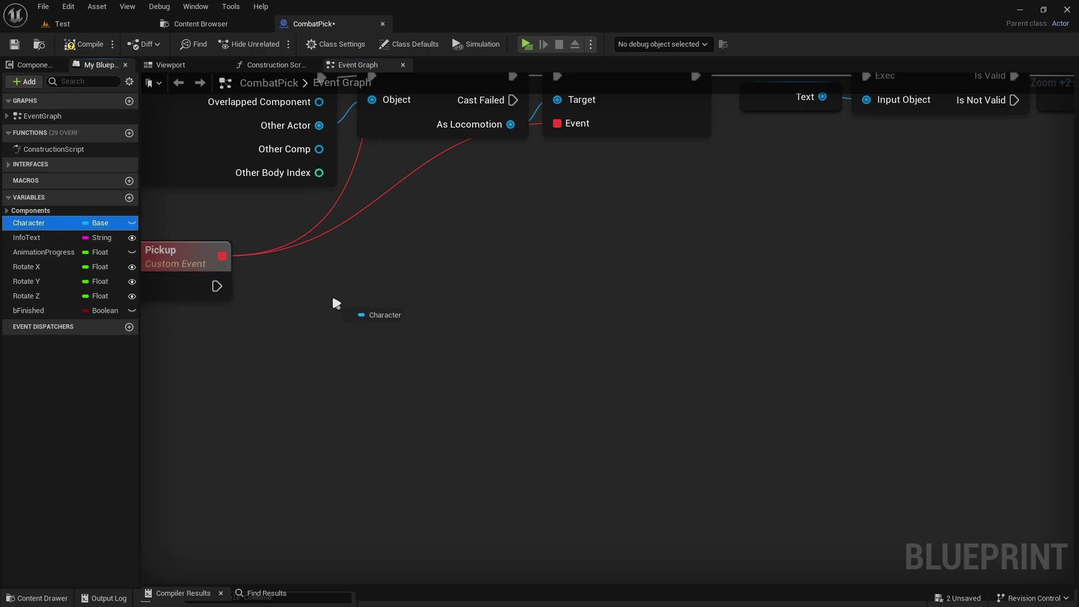
pyautogui.click(40, 65)
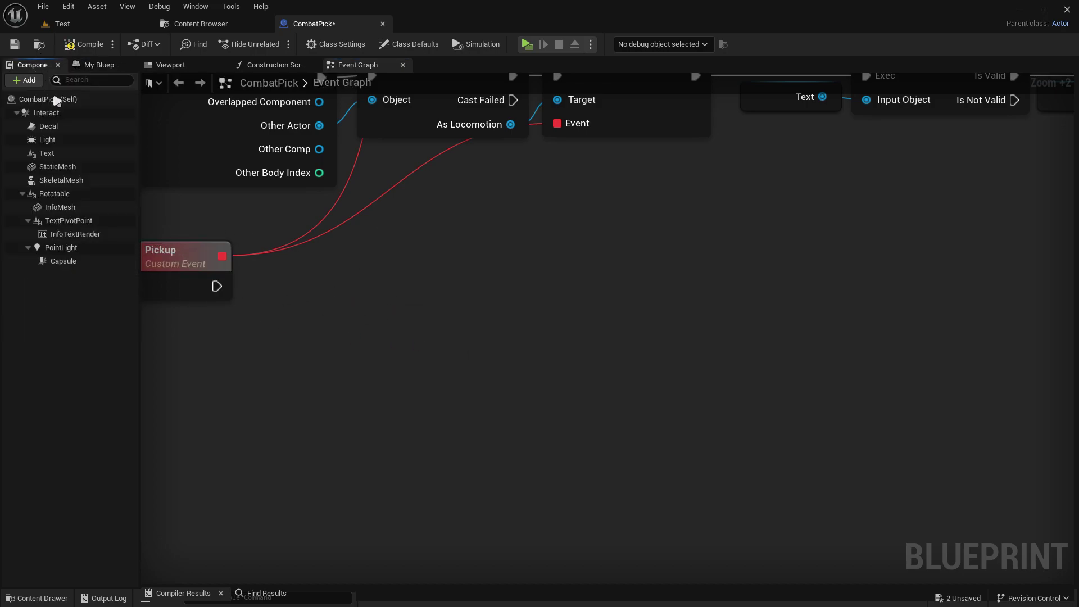
pyautogui.click(46, 98)
pyautogui.click(24, 80)
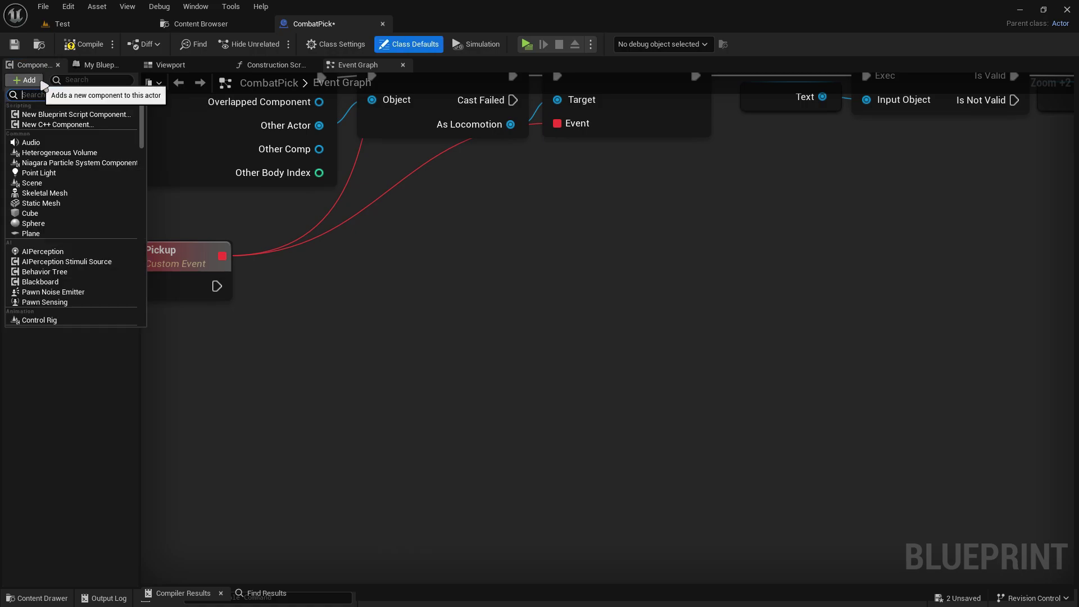
pyautogui.write('rot')
pyautogui.click(62, 126)
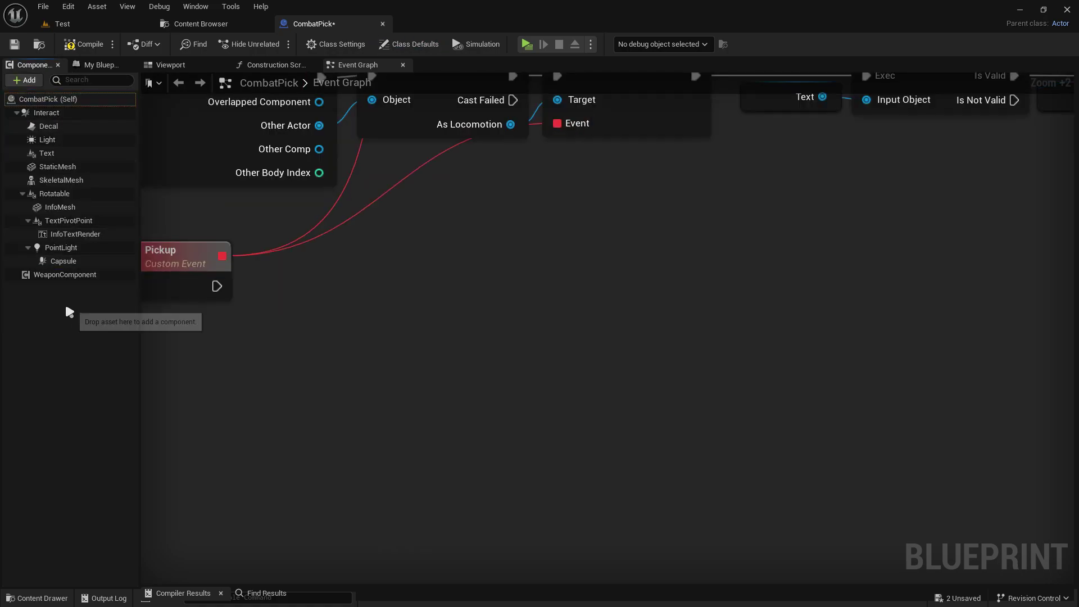
# - Add a Montage Master call on a Weapon Component getter in the graph
pyautogui.moveTo(64, 274); pyautogui.dragTo(315, 306)
pyautogui.write('Montage Master')
pyautogui.moveTo(419, 317)
pyautogui.mouseDown()
pyautogui.moveTo(498, 294)
pyautogui.moveTo(480, 286)
pyautogui.moveTo(500, 299)
pyautogui.moveTo(217, 286)
pyautogui.mouseUp()
pyautogui.click(562, 352)
pyautogui.click(304, 347)
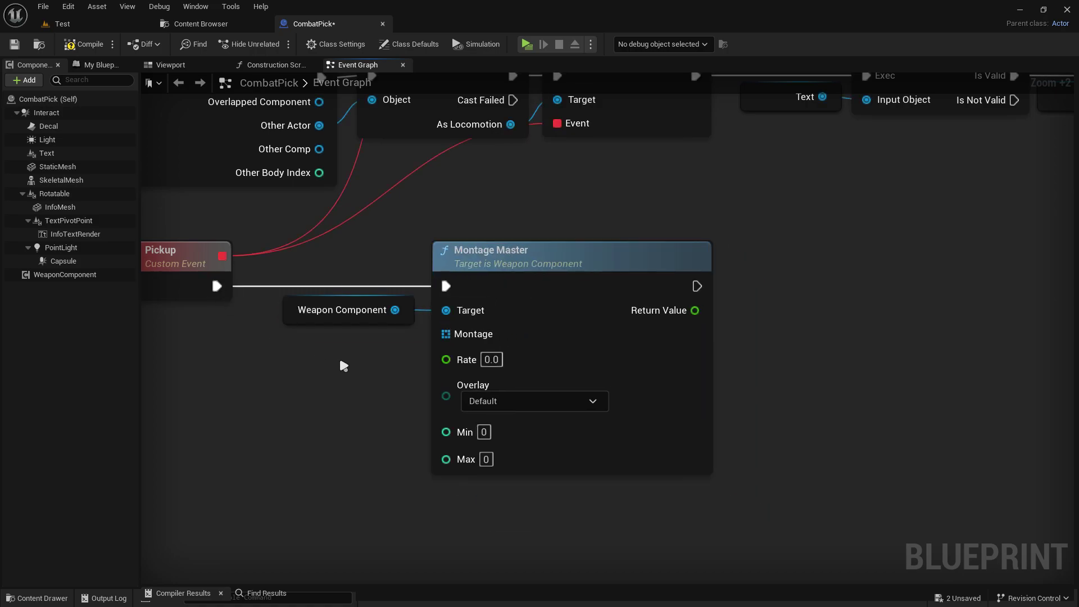
# - Promote Montage Master's Montage input to a Montage variable and straighten its wire
pyautogui.rightClick(443, 333)
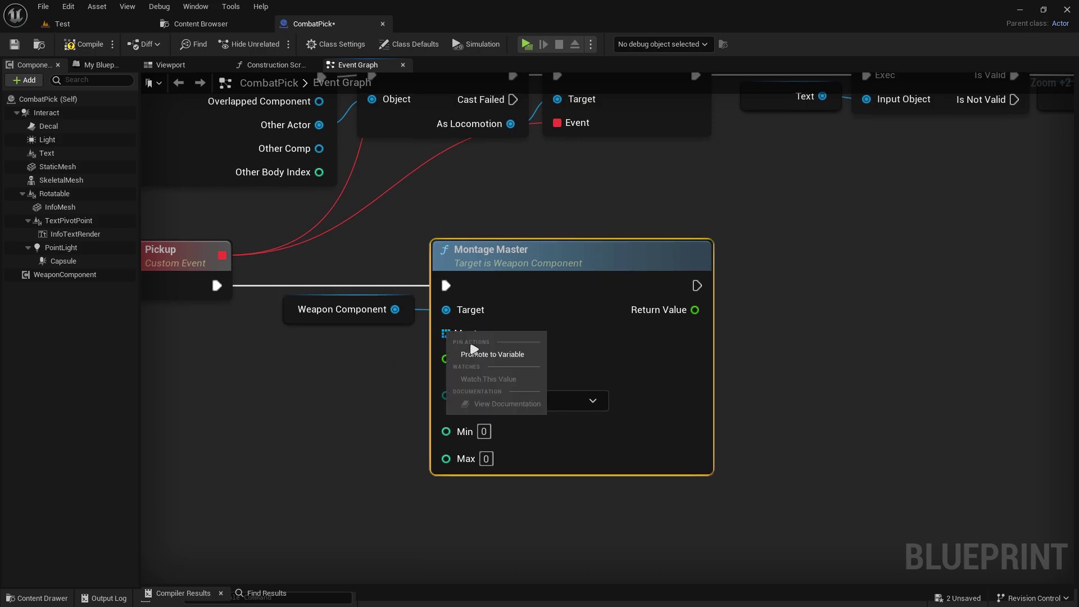
pyautogui.click(470, 353)
pyautogui.press('Return')
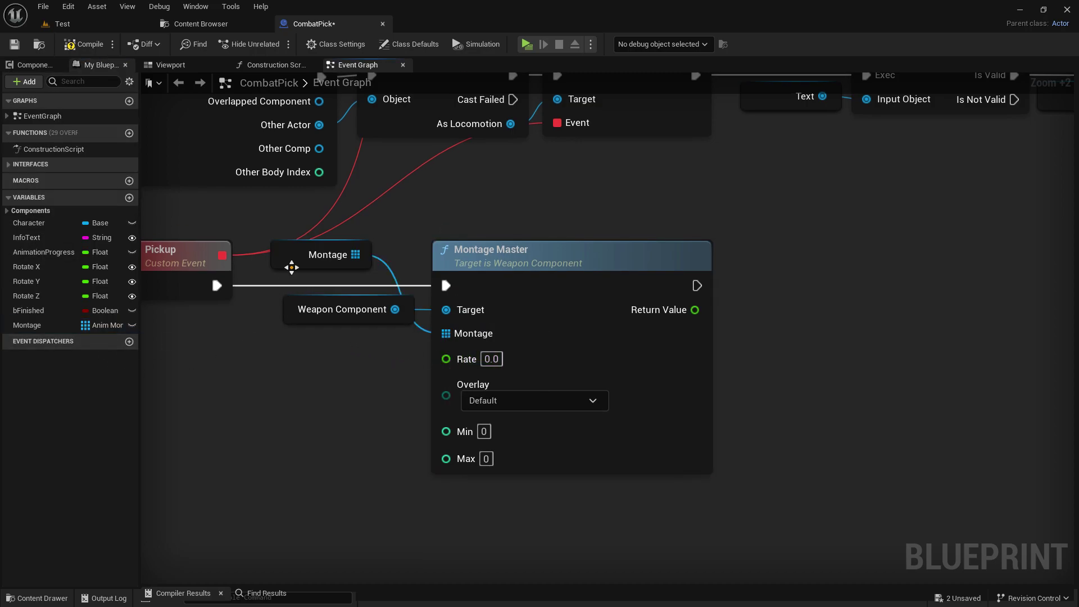
pyautogui.moveTo(303, 259)
pyautogui.mouseDown()
pyautogui.moveTo(353, 345)
pyautogui.moveTo(544, 296)
pyautogui.moveTo(519, 295)
pyautogui.mouseUp()
pyautogui.press('q')
pyautogui.click(355, 379)
# - Set Montage Master's Rate to 1.0
pyautogui.scroll(4, 359, 389)
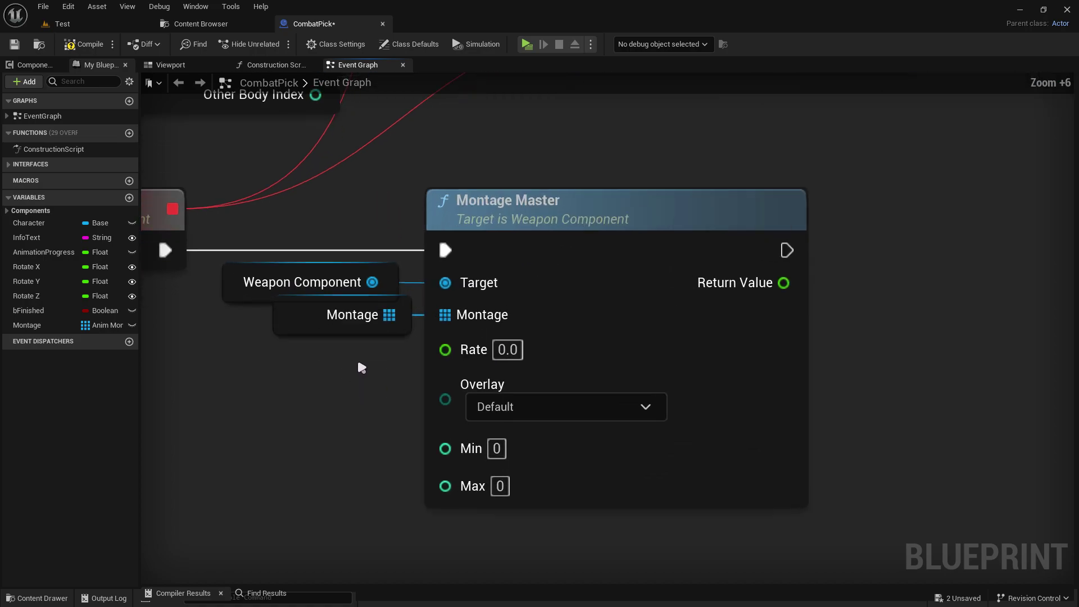
pyautogui.moveTo(337, 364)
pyautogui.mouseDown(button='right')
pyautogui.moveTo(393, 388)
pyautogui.moveTo(414, 365)
pyautogui.moveTo(218, 378)
pyautogui.mouseUp(button='right')
pyautogui.click(568, 324)
pyautogui.write('1')
pyautogui.press('Return')
pyautogui.moveTo(585, 266); pyautogui.dragTo(653, 260)
# - Chain a Delay node with 1.0-second duration after Montage Master
pyautogui.press('Escape')
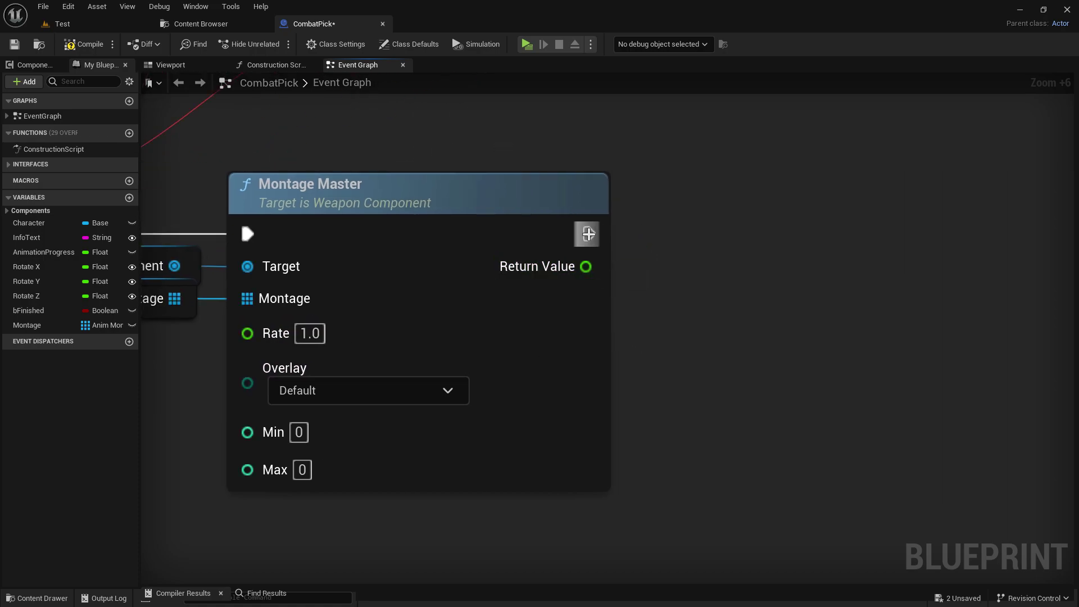
pyautogui.moveTo(589, 234); pyautogui.dragTo(693, 243)
pyautogui.write('de')
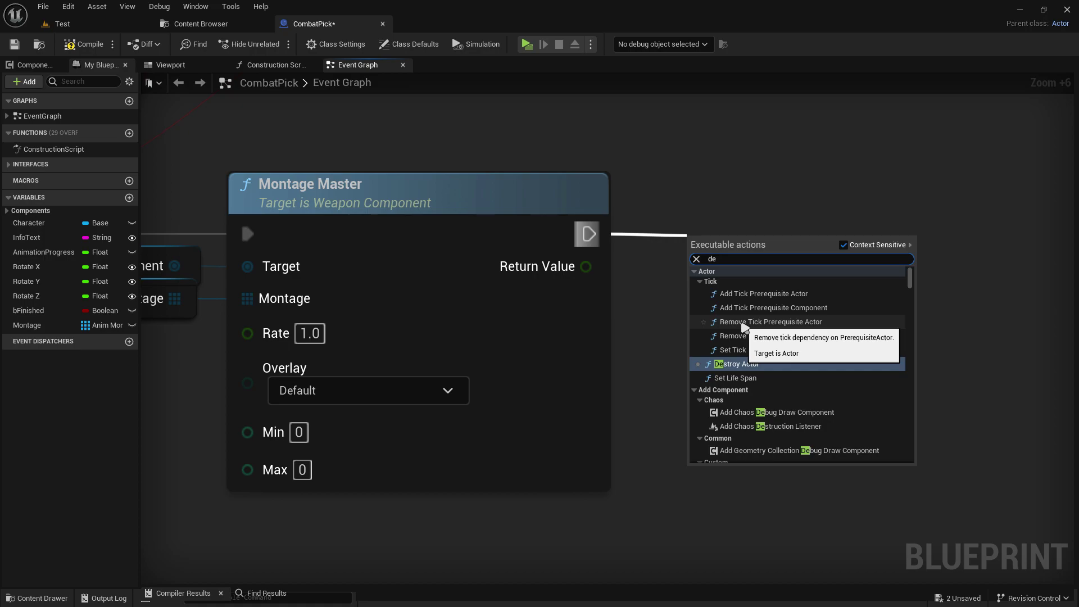
pyautogui.write('lay')
pyautogui.press('Return')
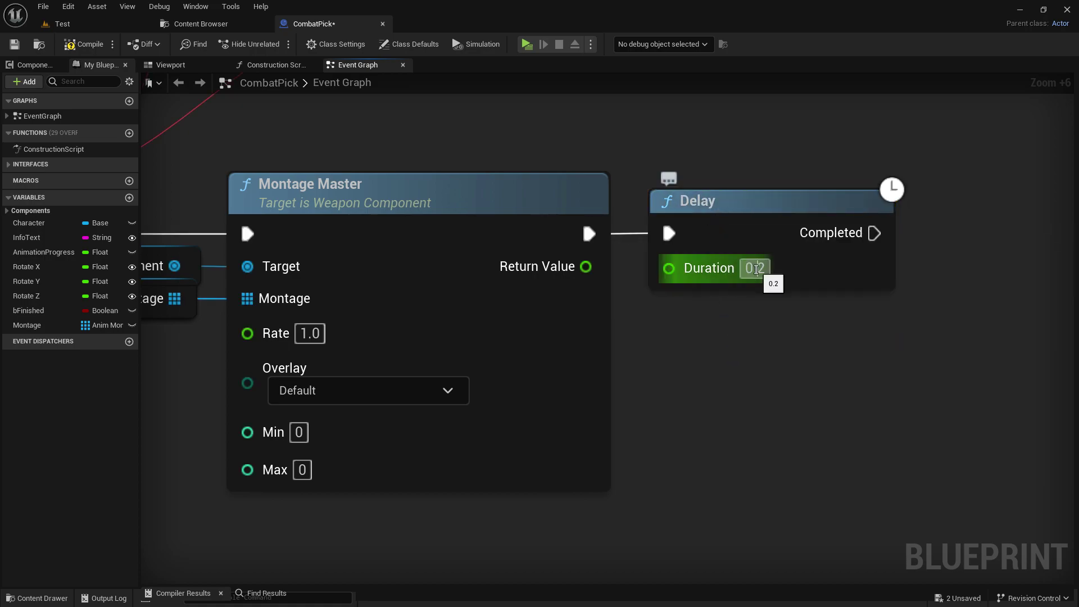
pyautogui.click(754, 268)
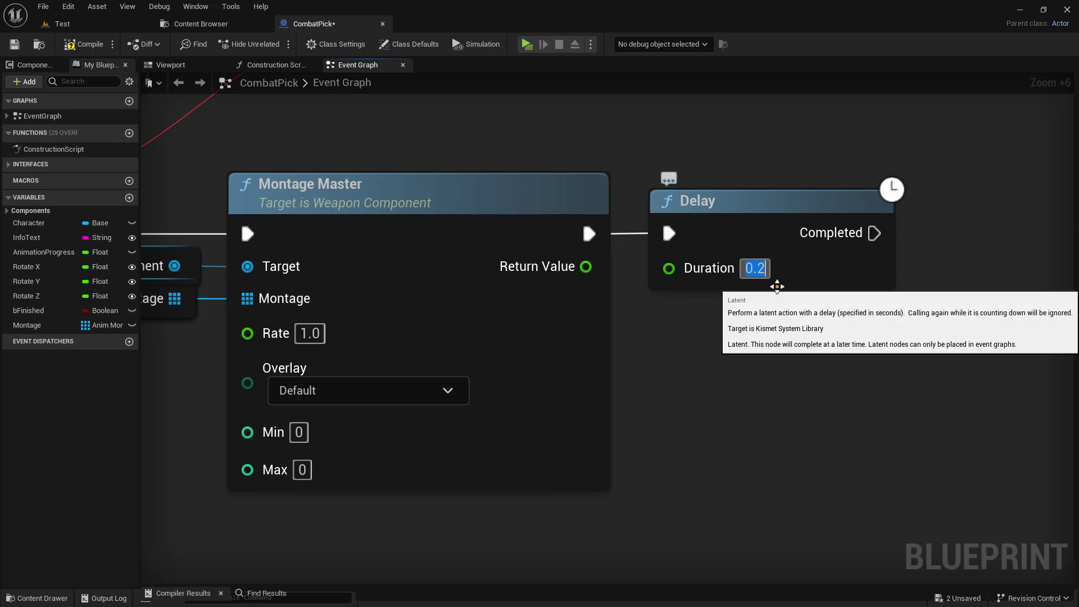
pyautogui.write('1')
pyautogui.press('Return')
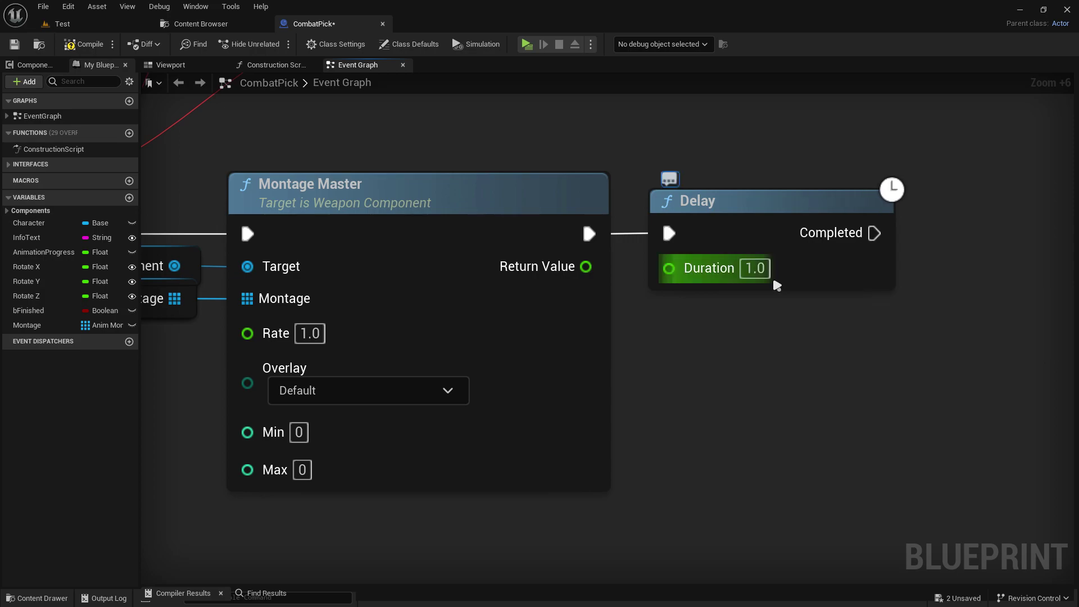
# - Leave the overlay state at Default and move Destroy Actor further right and down
pyautogui.moveTo(324, 395); pyautogui.dragTo(390, 342, button='right')
pyautogui.click(387, 338)
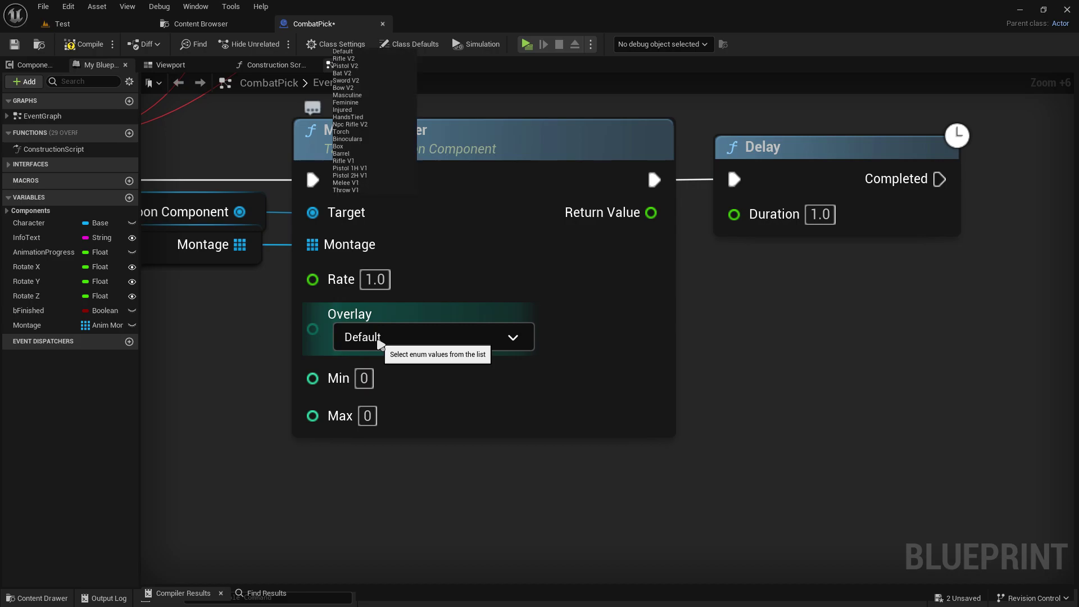
pyautogui.click(816, 324)
pyautogui.moveTo(816, 325); pyautogui.dragTo(387, 391, button='right')
pyautogui.scroll(-2, 618, 342)
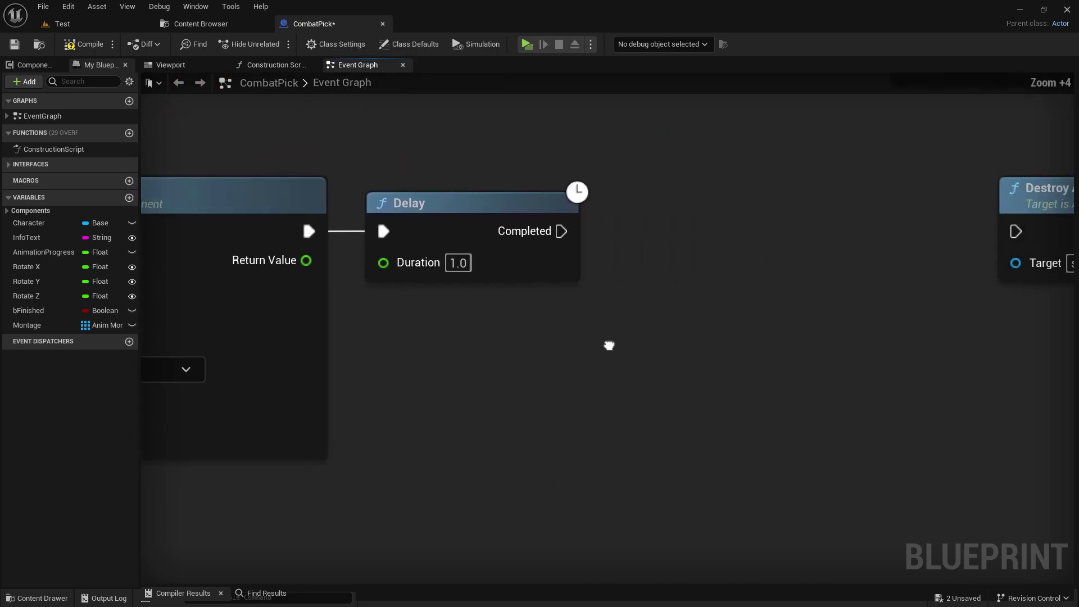
pyautogui.scroll(-3, 388, 388)
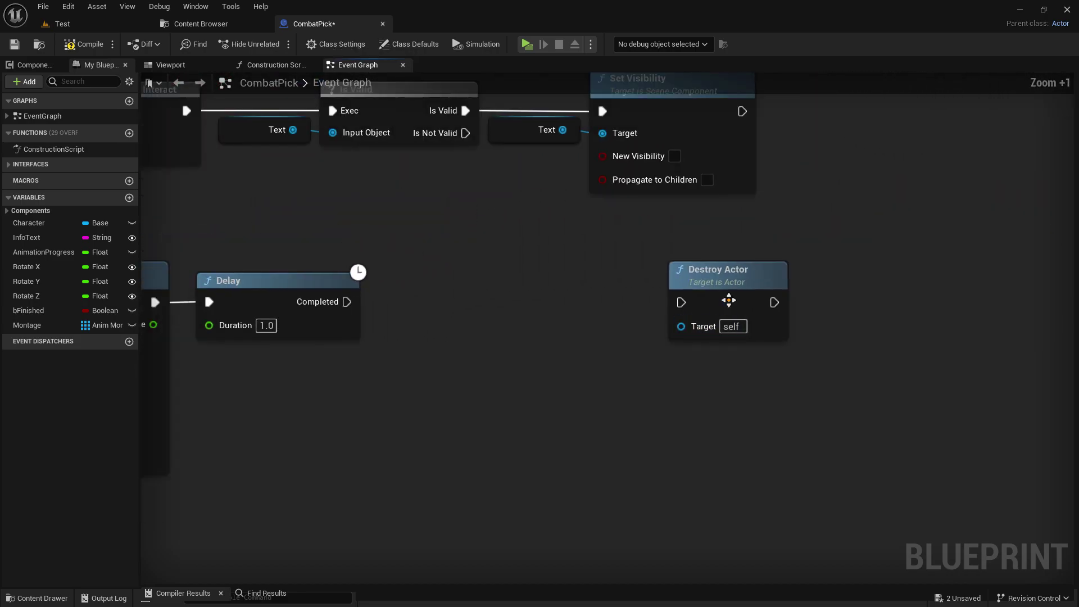
pyautogui.moveTo(736, 280); pyautogui.dragTo(940, 312)
# - Compile and save the CombatPick blueprint
pyautogui.click(37, 67)
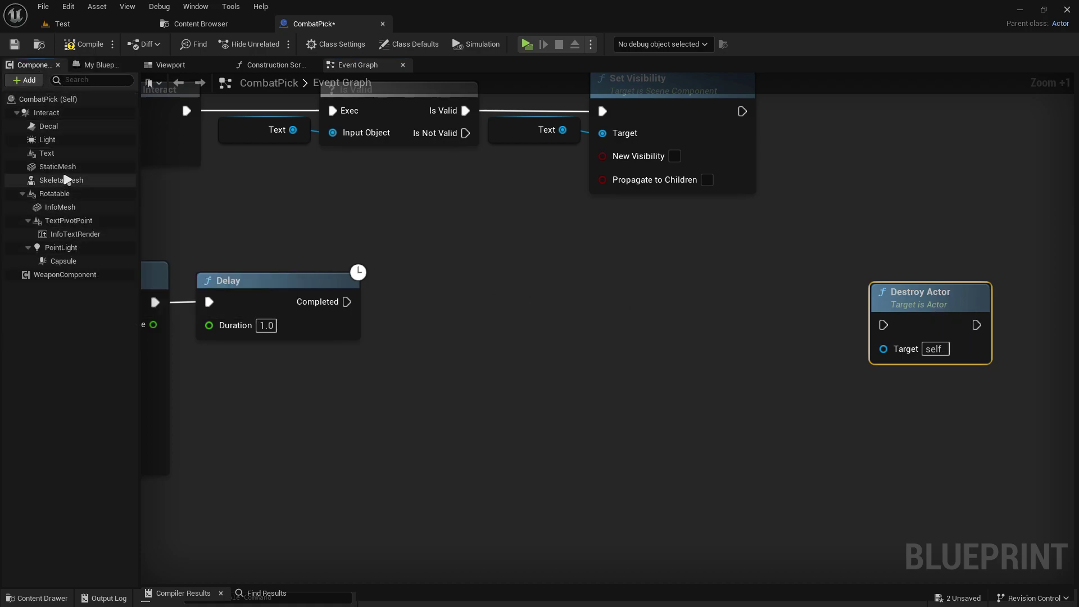
pyautogui.click(66, 45)
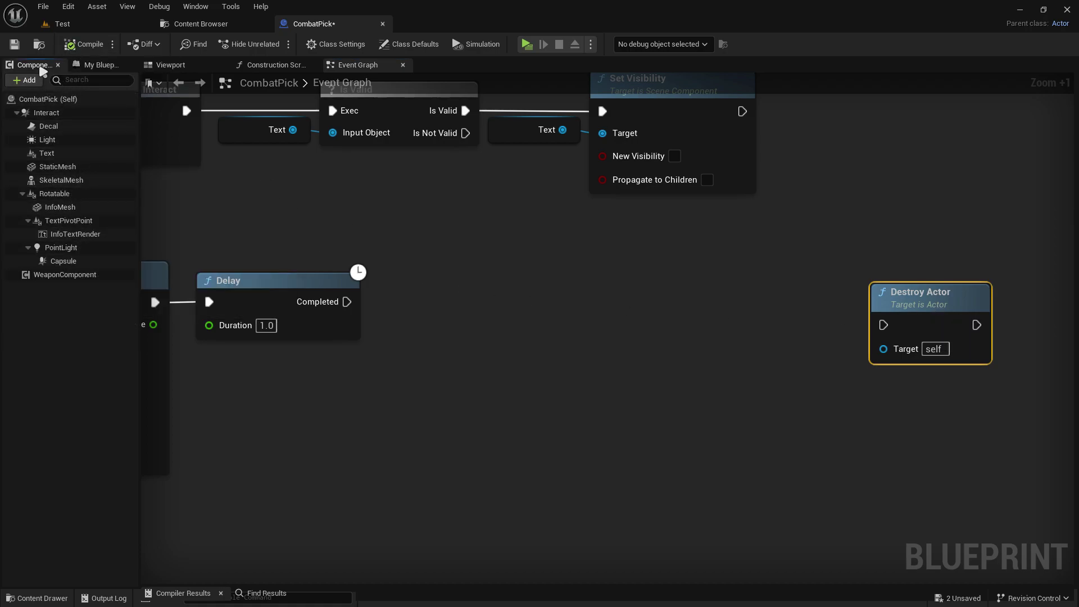
pyautogui.click(14, 44)
pyautogui.moveTo(427, 275)
pyautogui.mouseDown(button='right')
pyautogui.moveTo(496, 208)
pyautogui.moveTo(481, 245)
pyautogui.moveTo(525, 229)
pyautogui.mouseUp(button='right')
pyautogui.scroll(2, 510, 217)
# - Open the Base character blueprint from the Blueprint folder and view its viewport
pyautogui.click(209, 25)
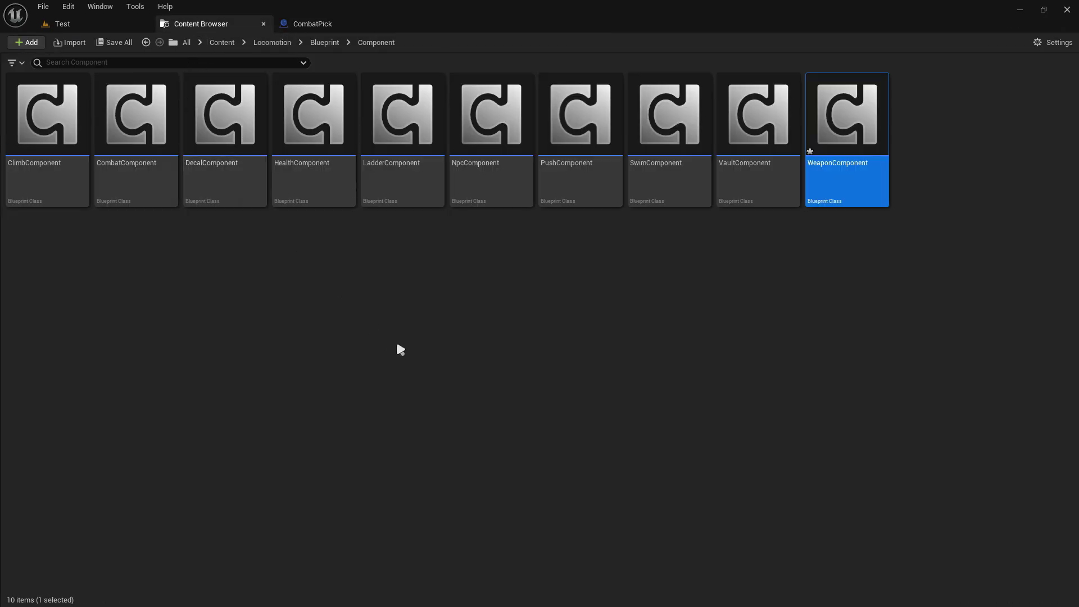
pyautogui.click(326, 42)
pyautogui.doubleClick(567, 172)
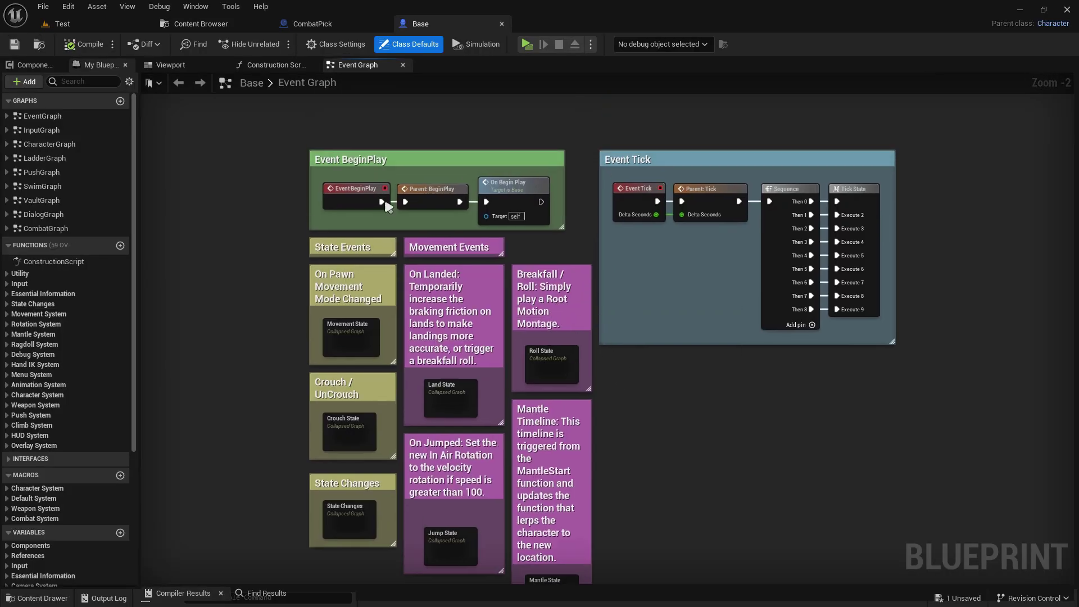
pyautogui.click(186, 66)
pyautogui.click(203, 25)
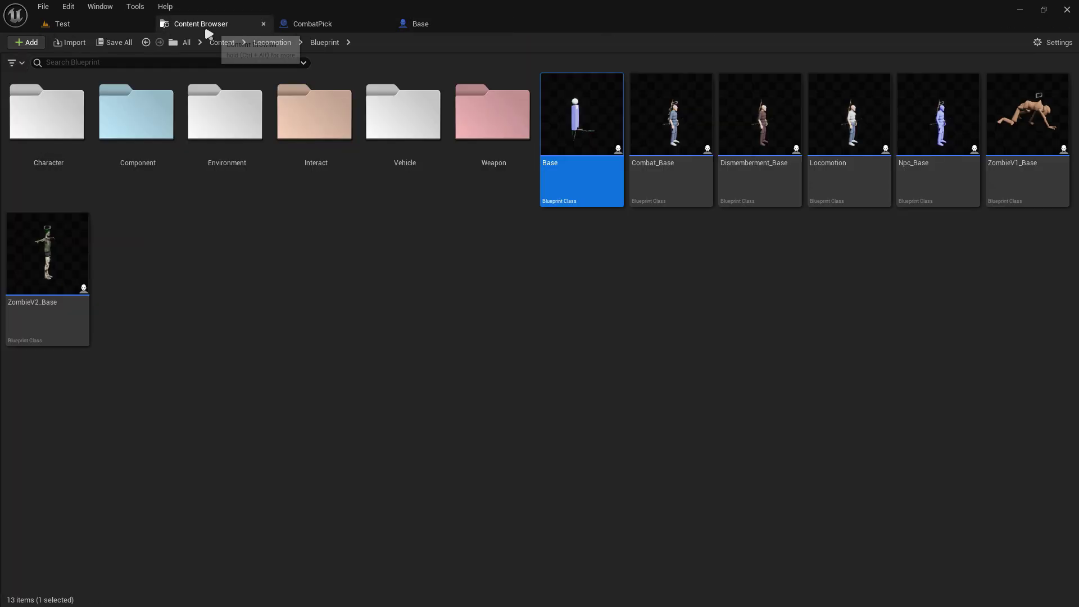
# - Navigate into the Interact > Combat folder in the content browser
pyautogui.click(314, 163)
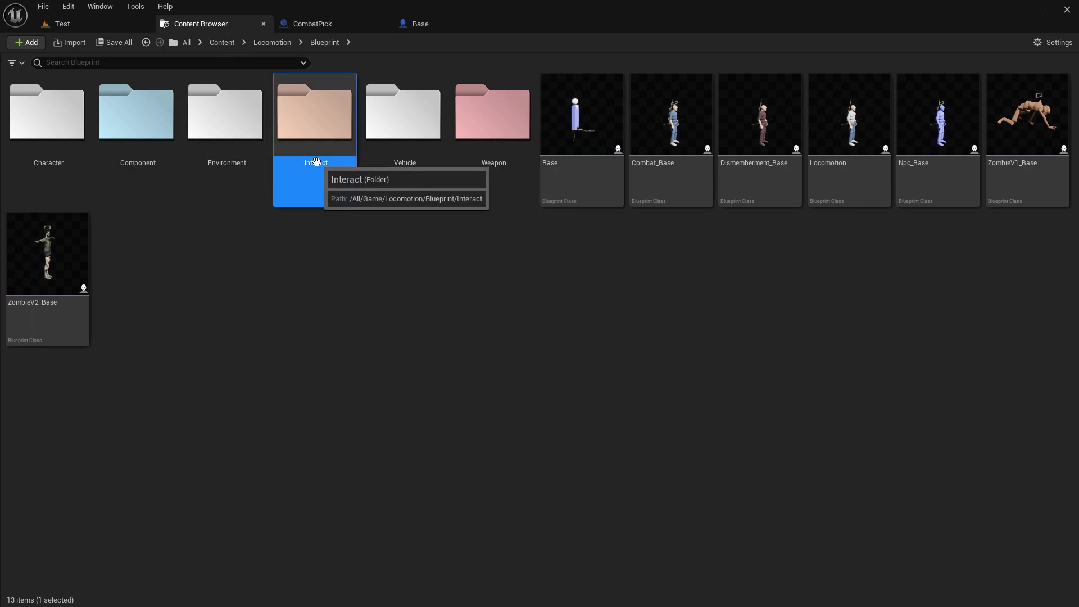
pyautogui.doubleClick(314, 162)
pyautogui.click(412, 165)
pyautogui.doubleClick(412, 166)
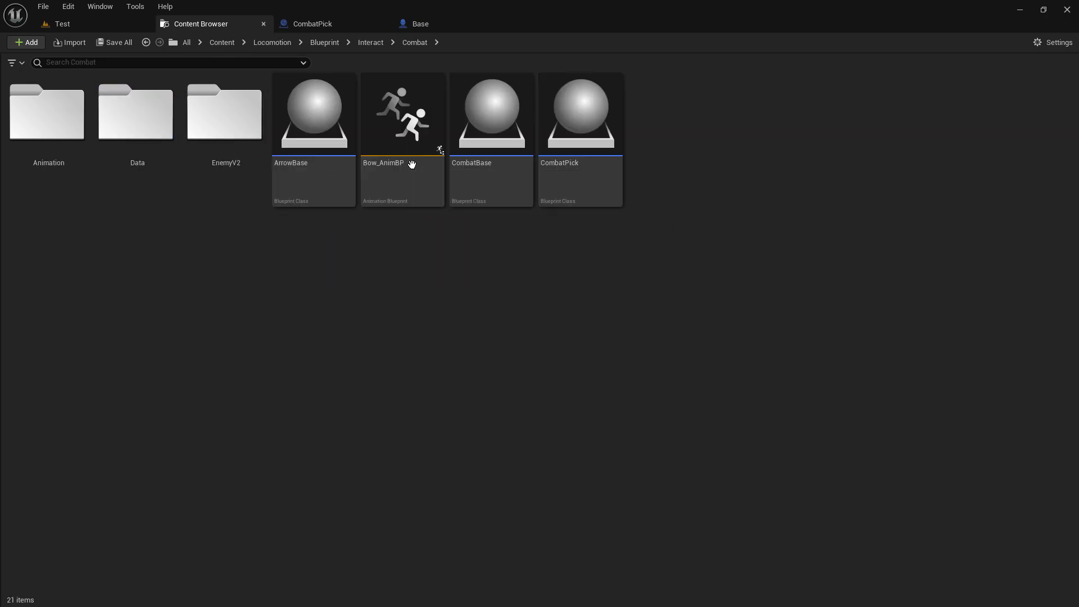
# - Create an enumeration named Combat_Weapon and open it for editing
pyautogui.rightClick(580, 231)
pyautogui.moveTo(724, 398)
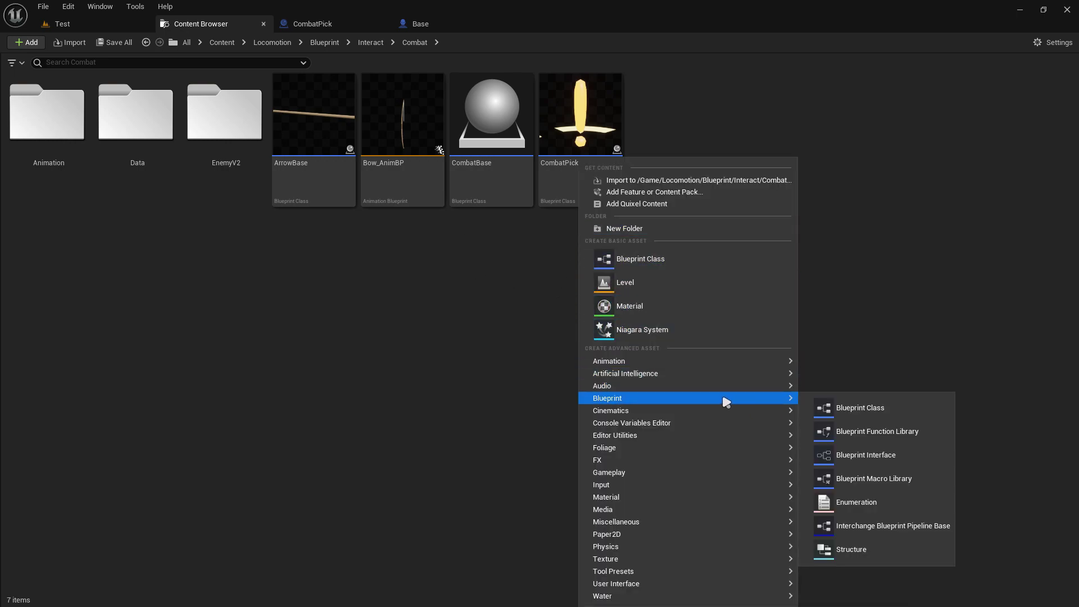
pyautogui.click(878, 502)
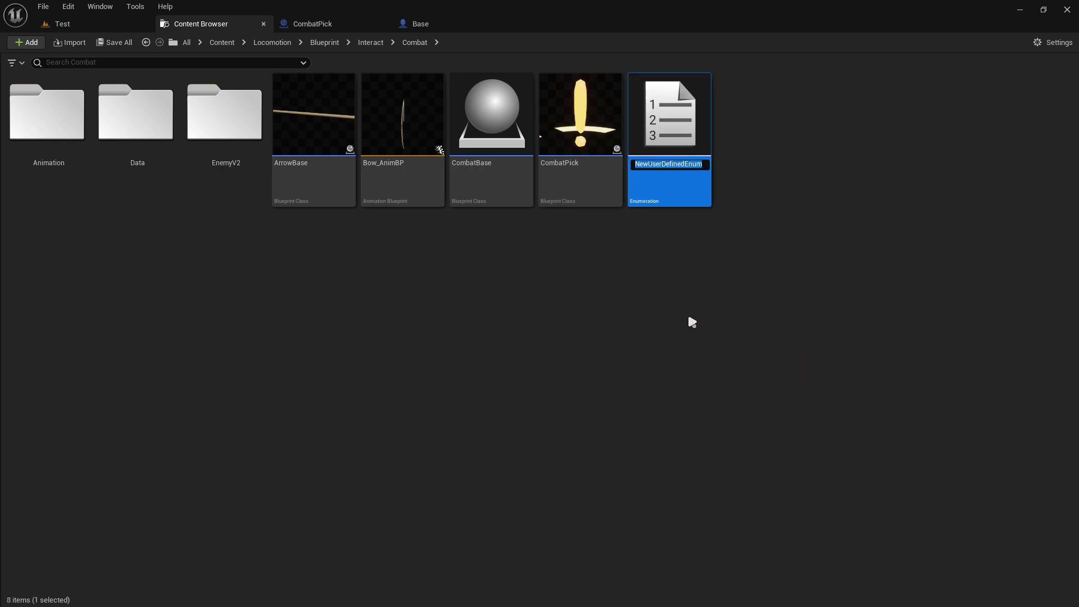
pyautogui.write('Combat')
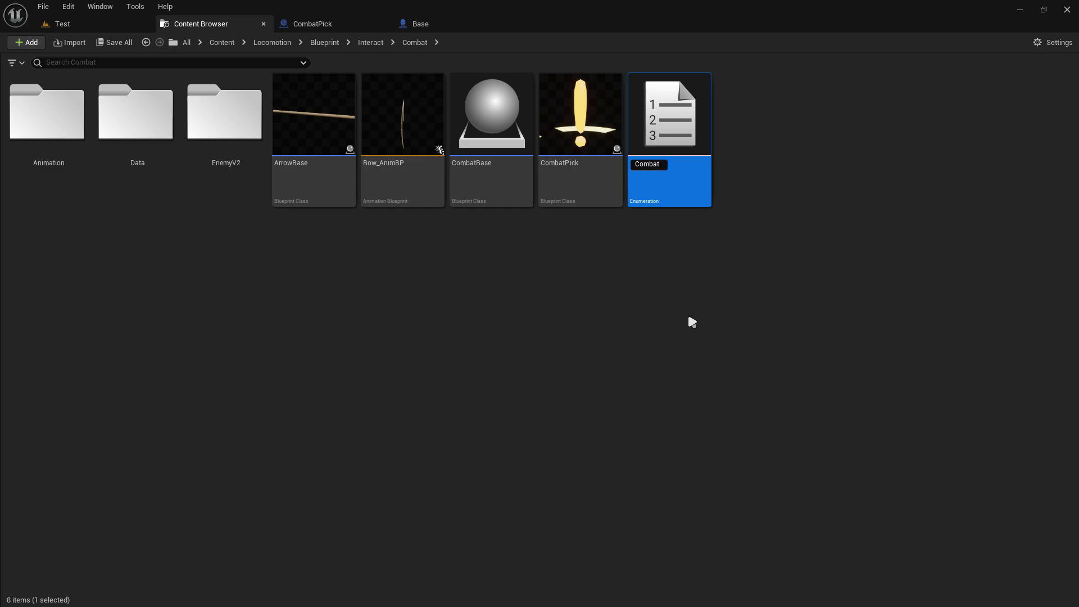
pyautogui.write('_')
pyautogui.write('Weapo')
pyautogui.write('n')
pyautogui.press('Return')
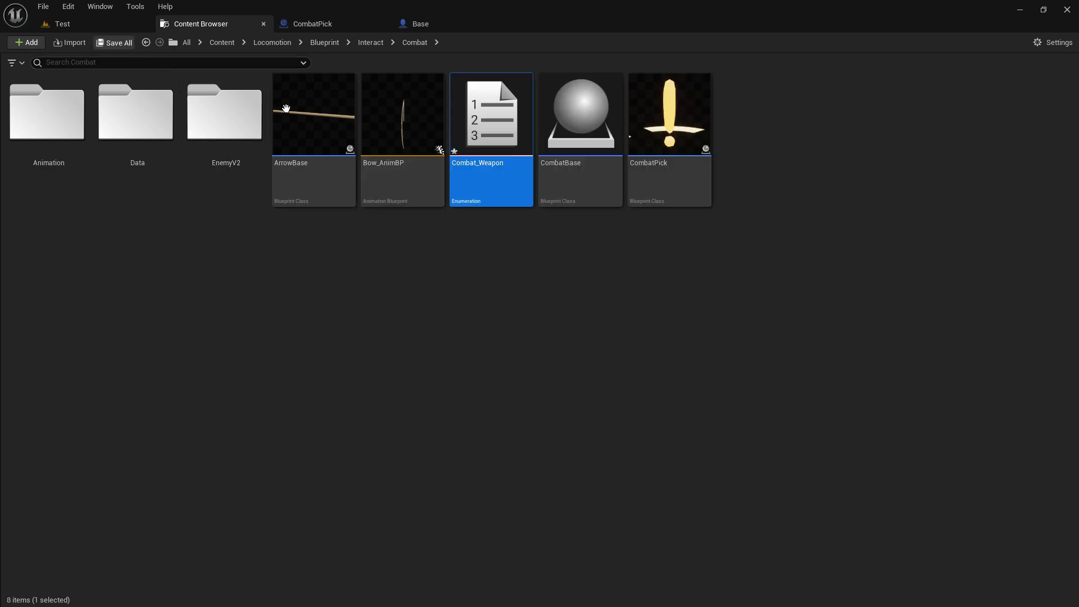
pyautogui.doubleClick(493, 133)
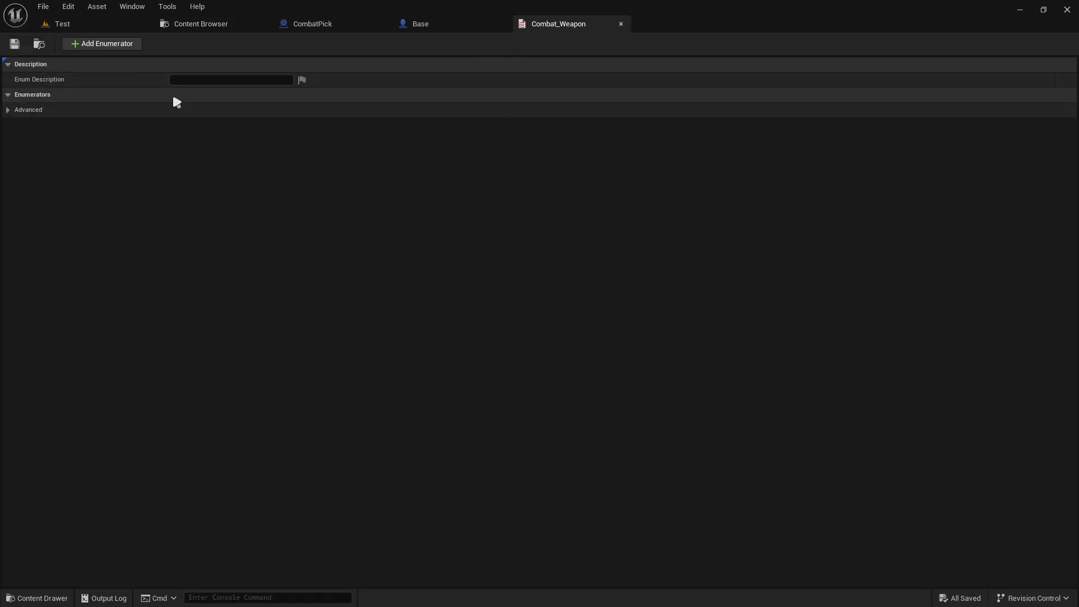
# - Add the first enumerator to Combat_Weapon and review the weapon mesh components in Base
pyautogui.click(98, 44)
pyautogui.click(180, 109)
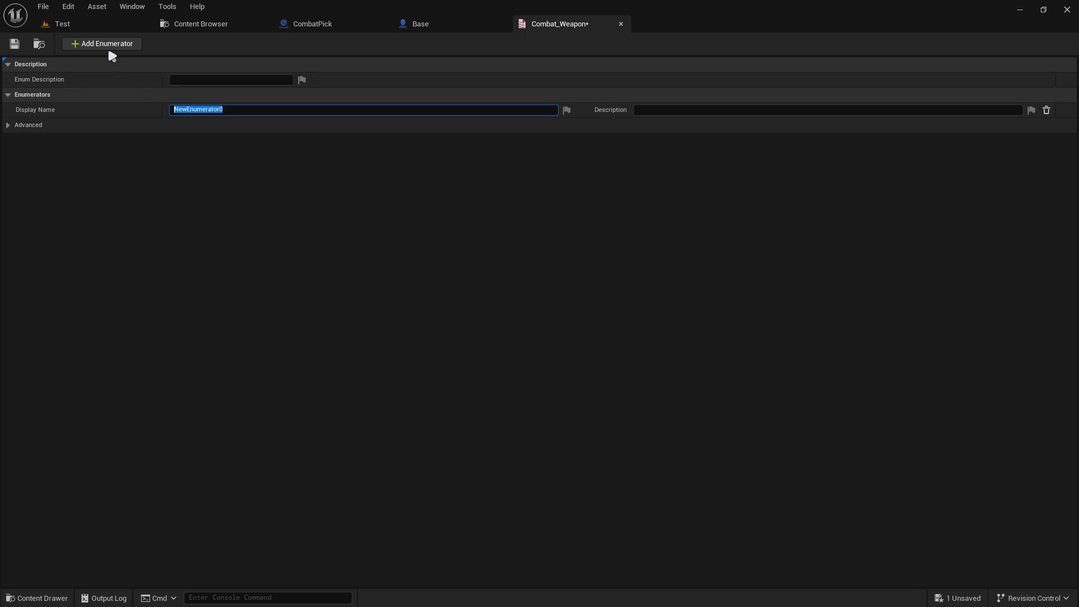
pyautogui.click(430, 25)
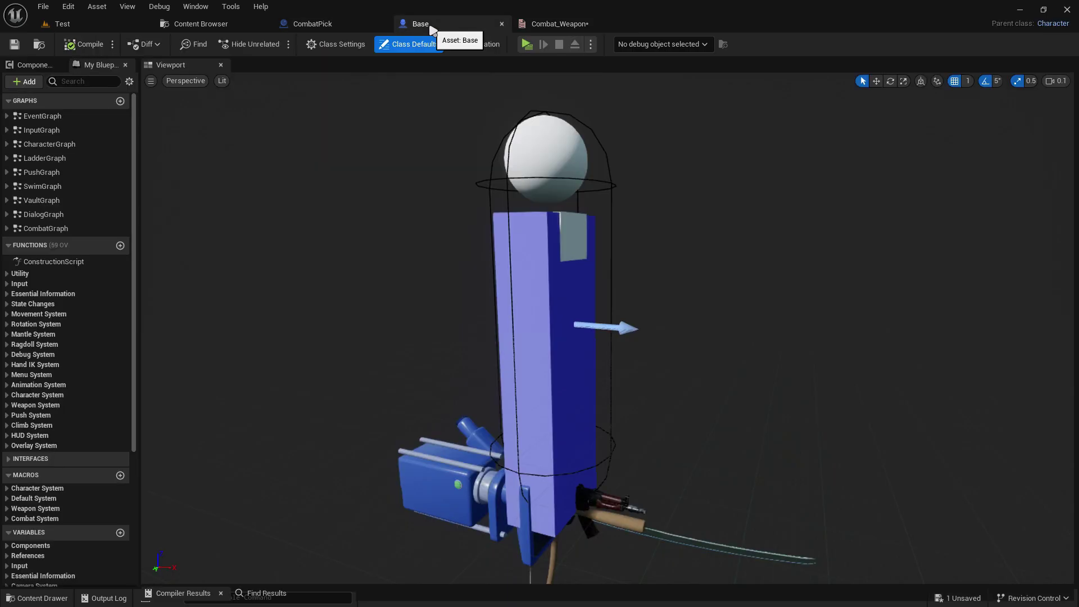
pyautogui.click(34, 64)
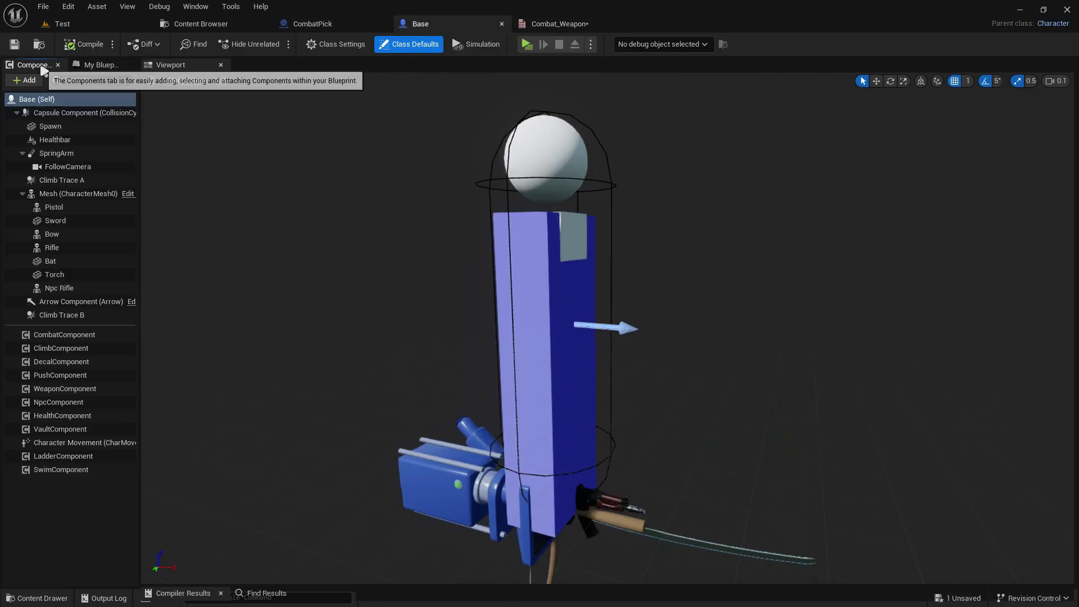
pyautogui.click(66, 209)
pyautogui.click(67, 234)
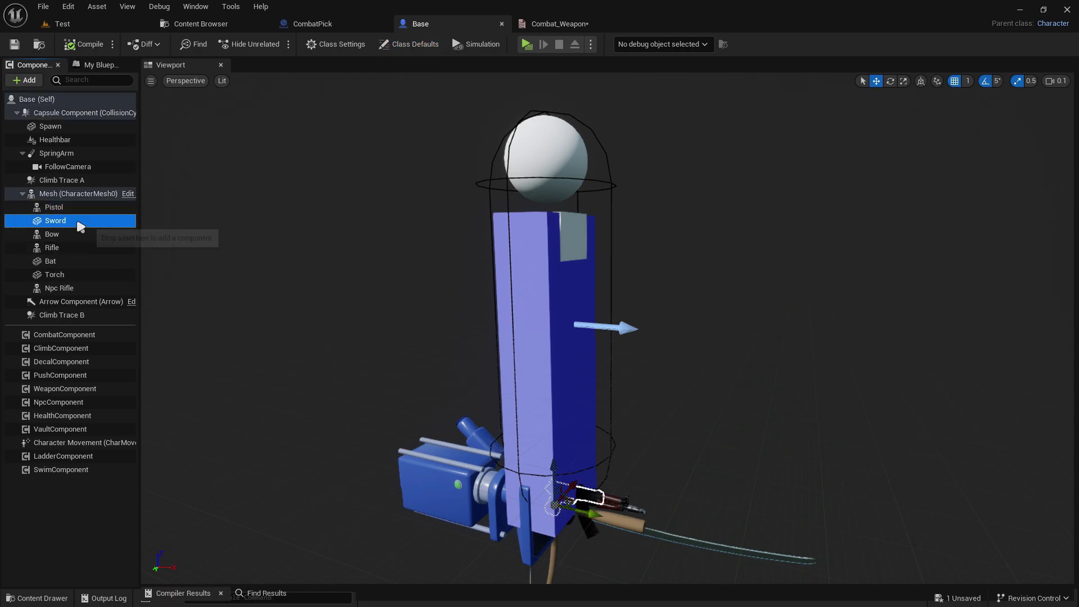
pyautogui.click(53, 247)
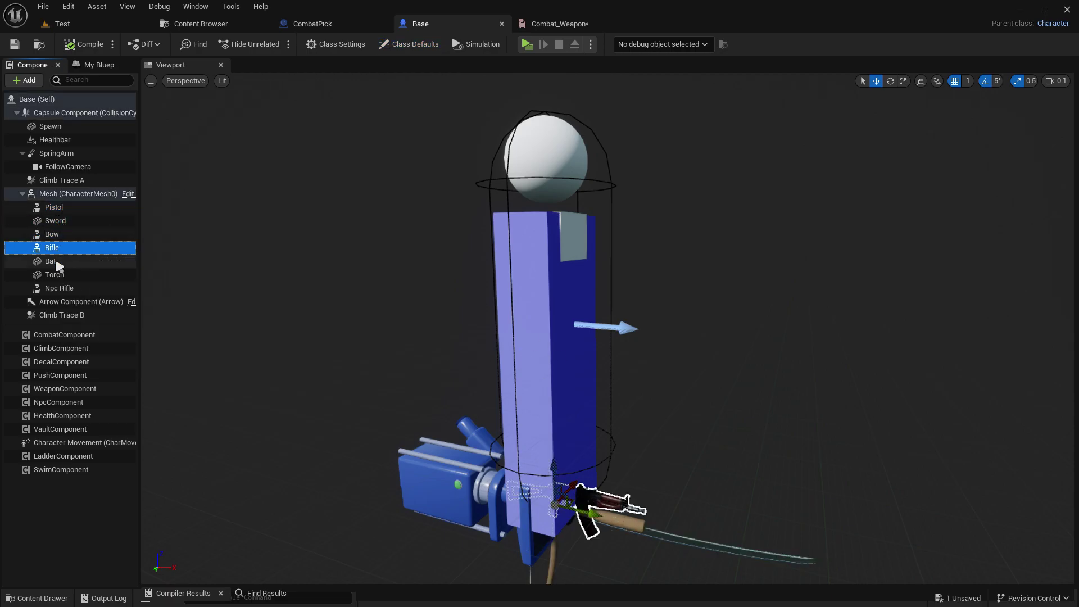
pyautogui.click(52, 261)
pyautogui.click(54, 274)
# - Name the first enumerator Sword, copied from the Base blueprint's Sword component
pyautogui.click(61, 236)
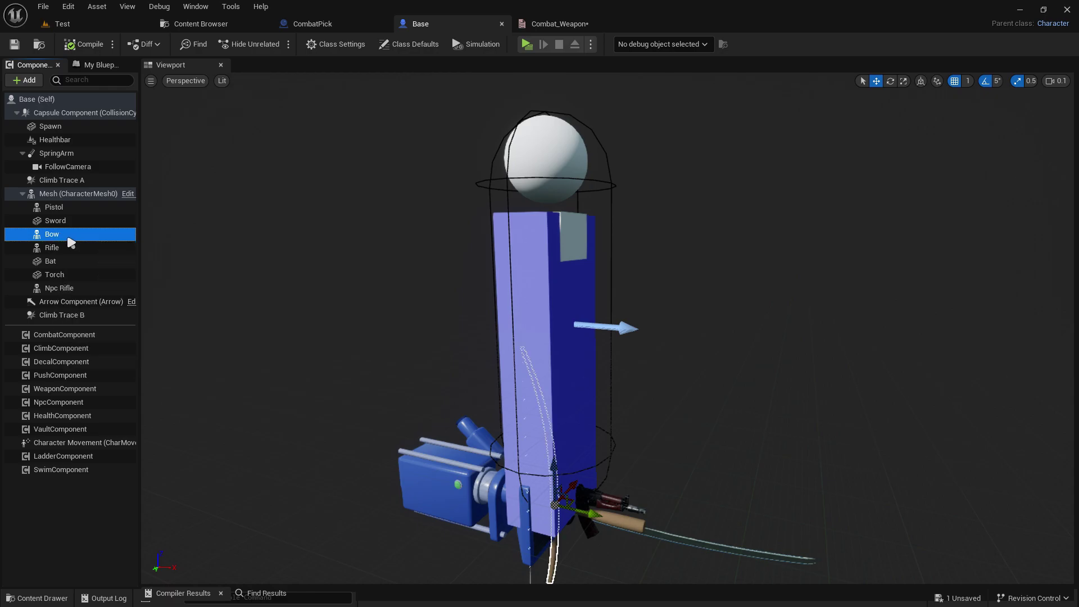
pyautogui.doubleClick(62, 222)
pyautogui.rightClick(64, 225)
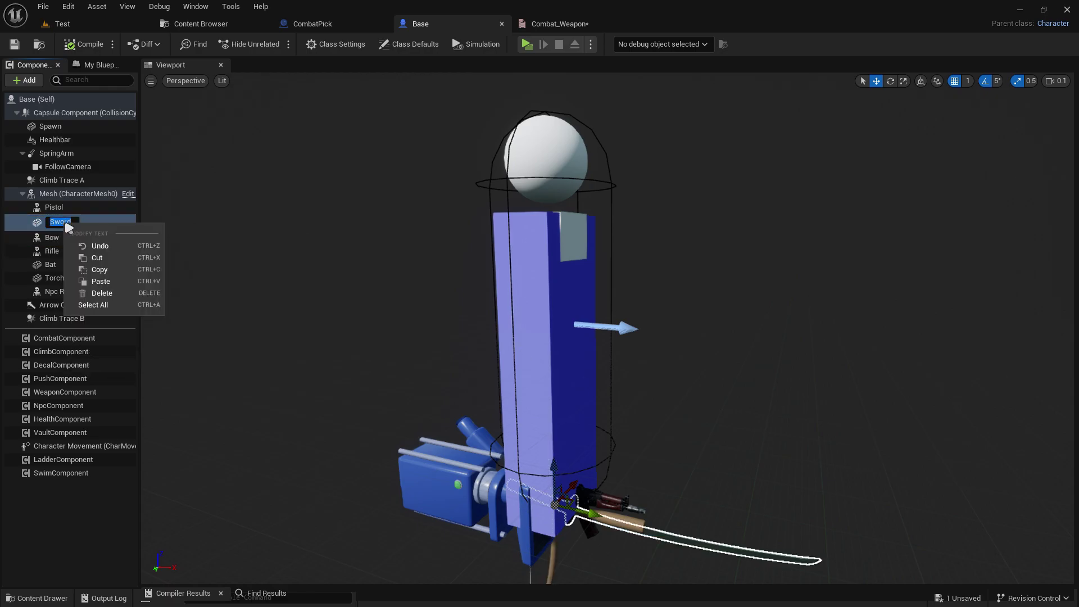
pyautogui.click(118, 270)
pyautogui.click(556, 24)
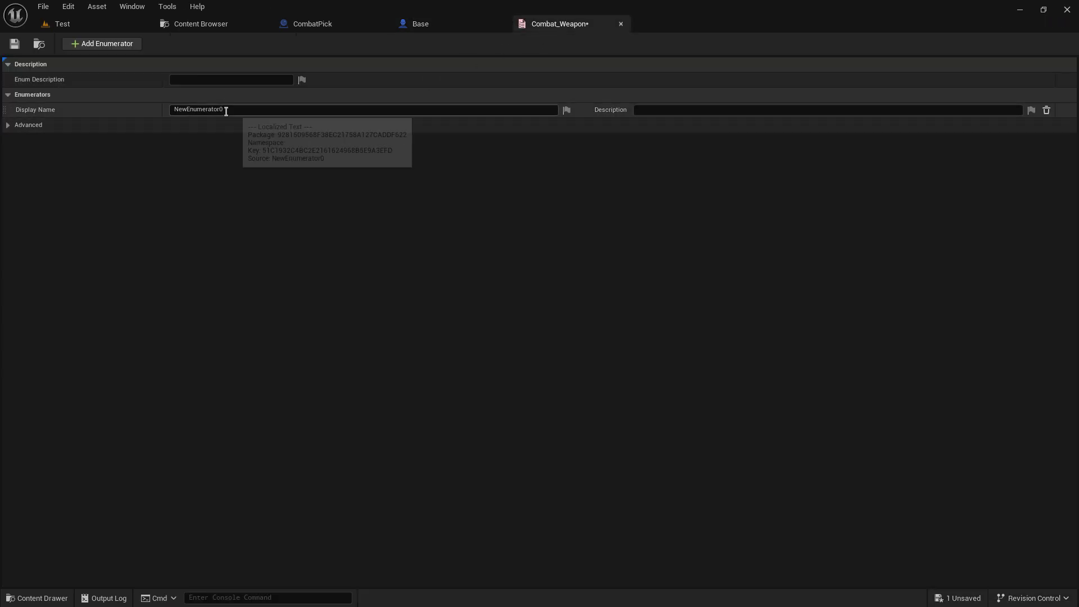
pyautogui.click(233, 110)
pyautogui.write('Sword')
pyautogui.press('Return')
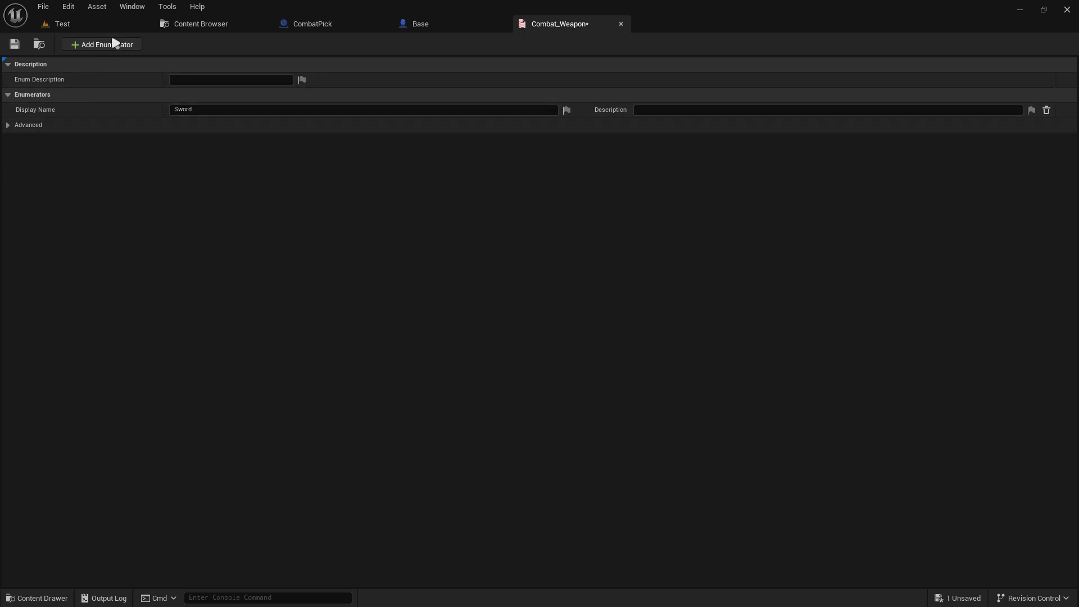
# - Add a second enumerator named Bow, copied from the Bow component's name
pyautogui.click(111, 44)
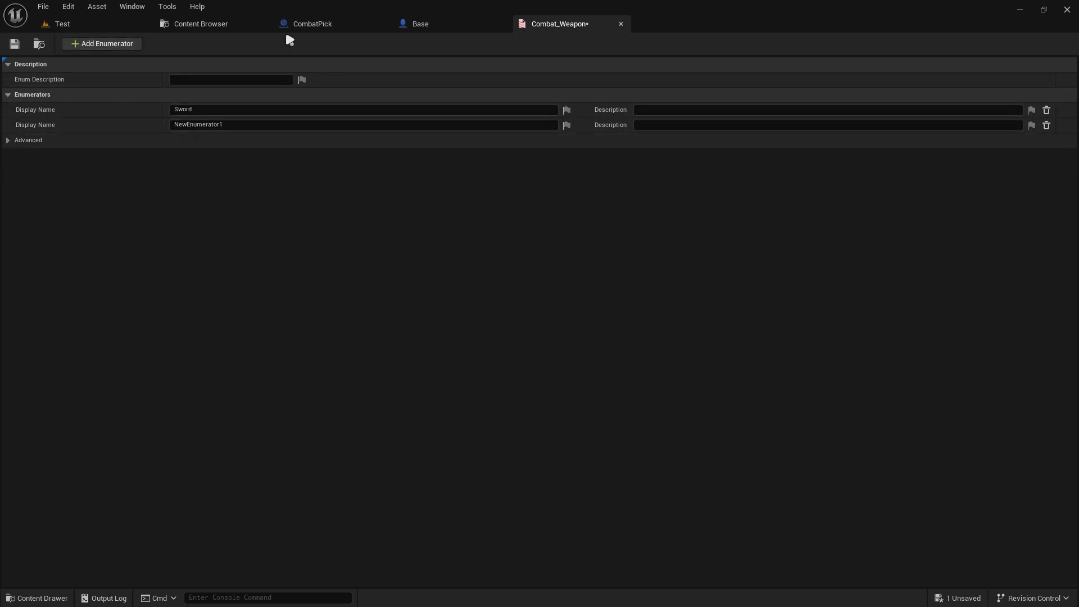
pyautogui.click(421, 24)
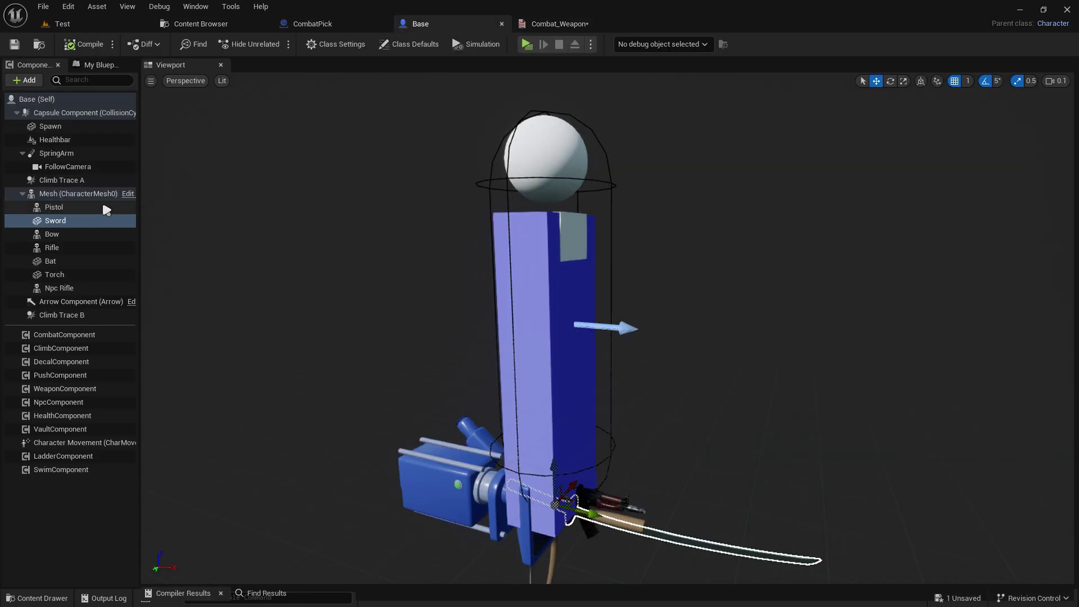
pyautogui.doubleClick(57, 234)
pyautogui.hotkey('ctrl', 'c')
pyautogui.rightClick(56, 236)
pyautogui.click(89, 282)
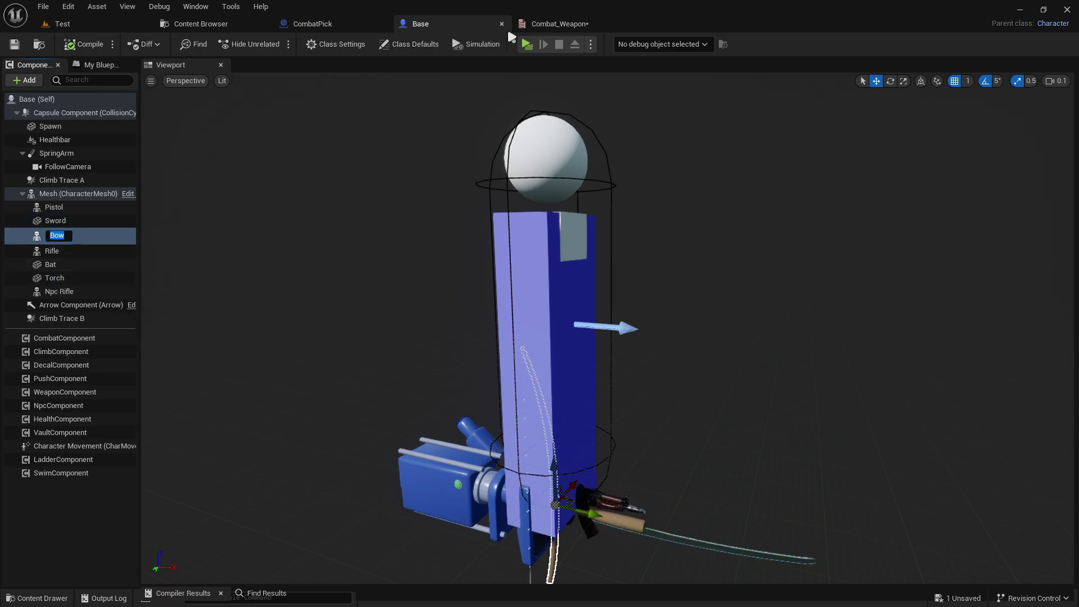
pyautogui.click(559, 24)
pyautogui.click(213, 125)
pyautogui.hotkey('ctrl', 'v')
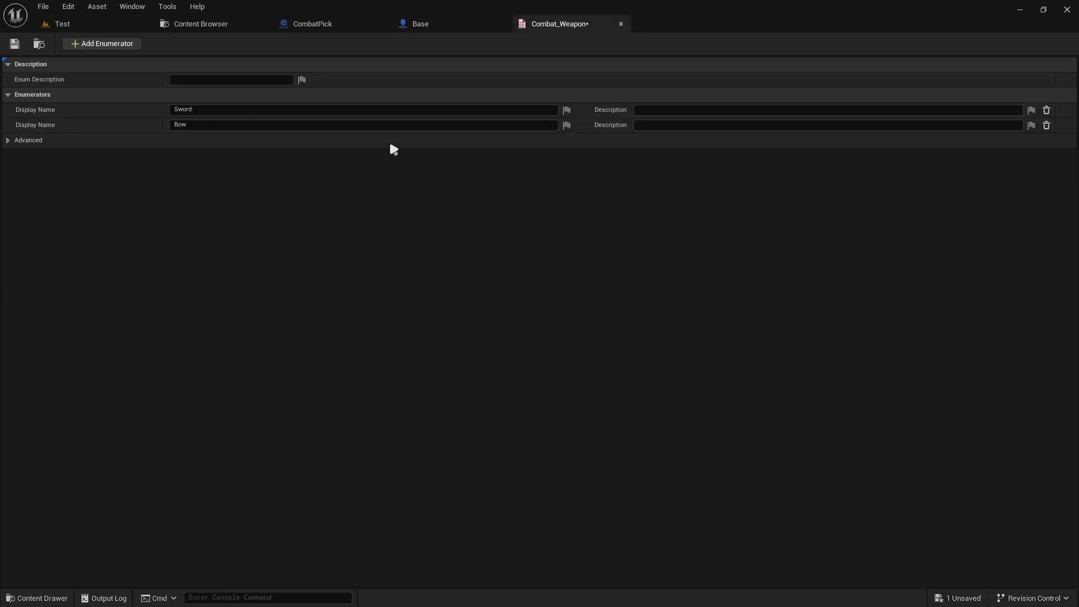
# - Add a third enumerator named Rifle, copied from the Rifle component
pyautogui.click(450, 28)
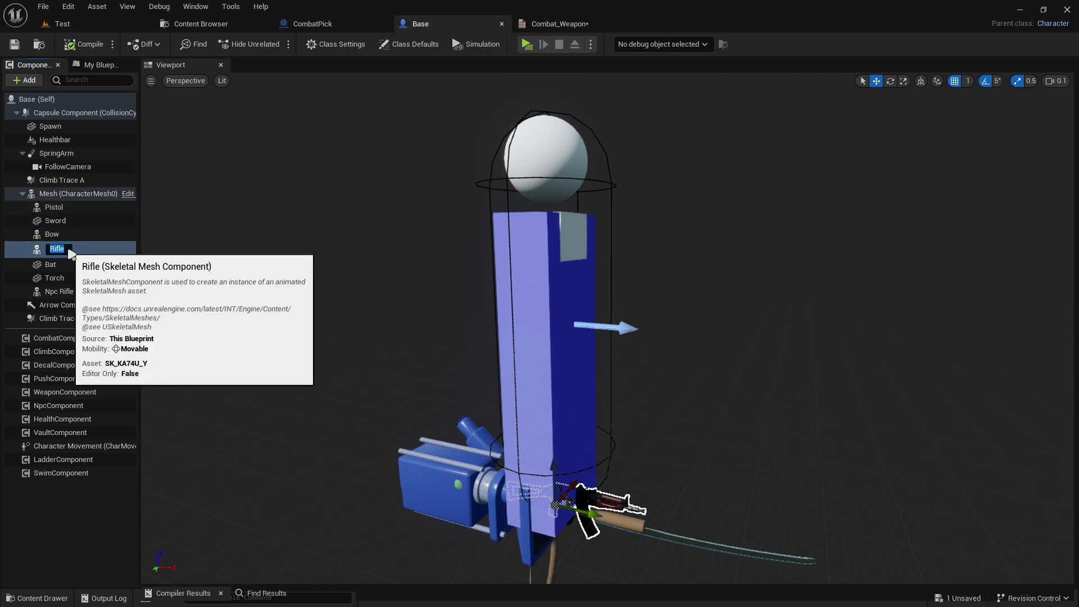
pyautogui.doubleClick(52, 247)
pyautogui.click(559, 23)
pyautogui.click(102, 44)
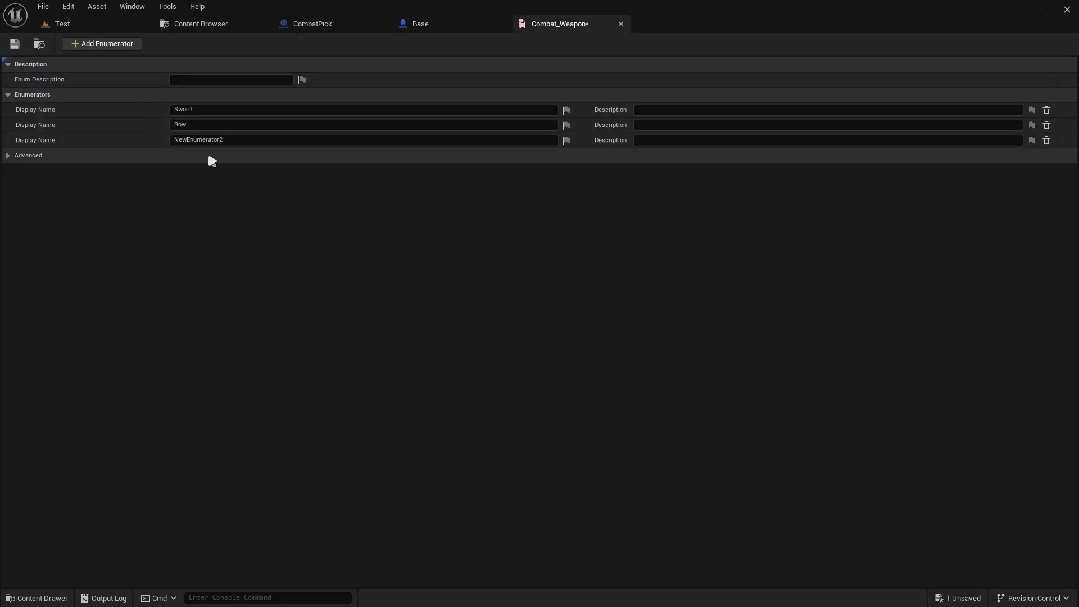
pyautogui.click(241, 140)
pyautogui.write('Rifle')
pyautogui.press('Return')
# - Add a fourth enumerator named Bat, copied from the Bat component
pyautogui.click(461, 25)
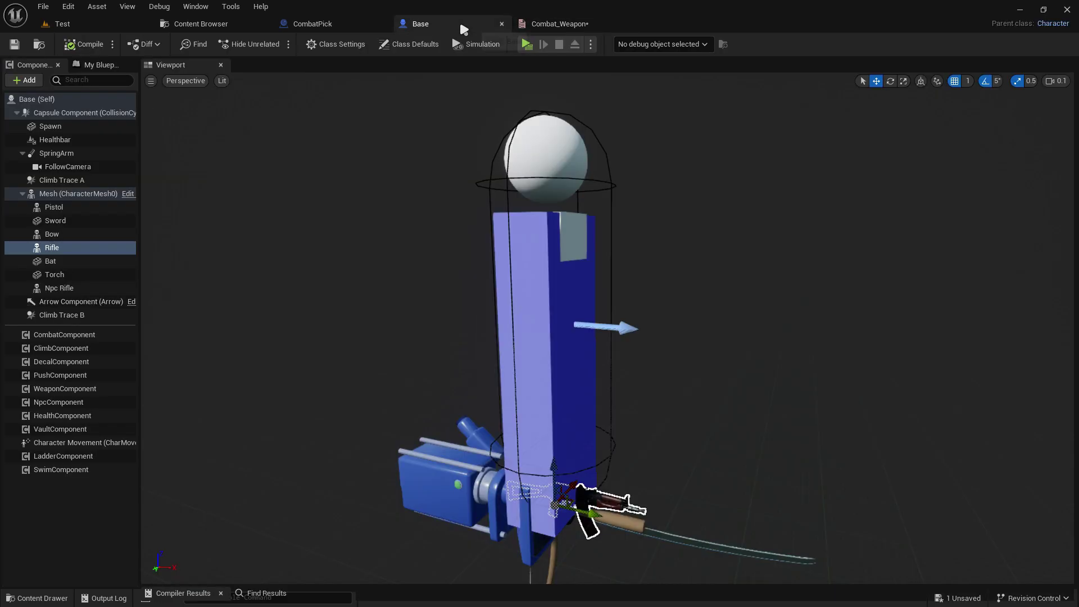
pyautogui.doubleClick(57, 261)
pyautogui.click(556, 24)
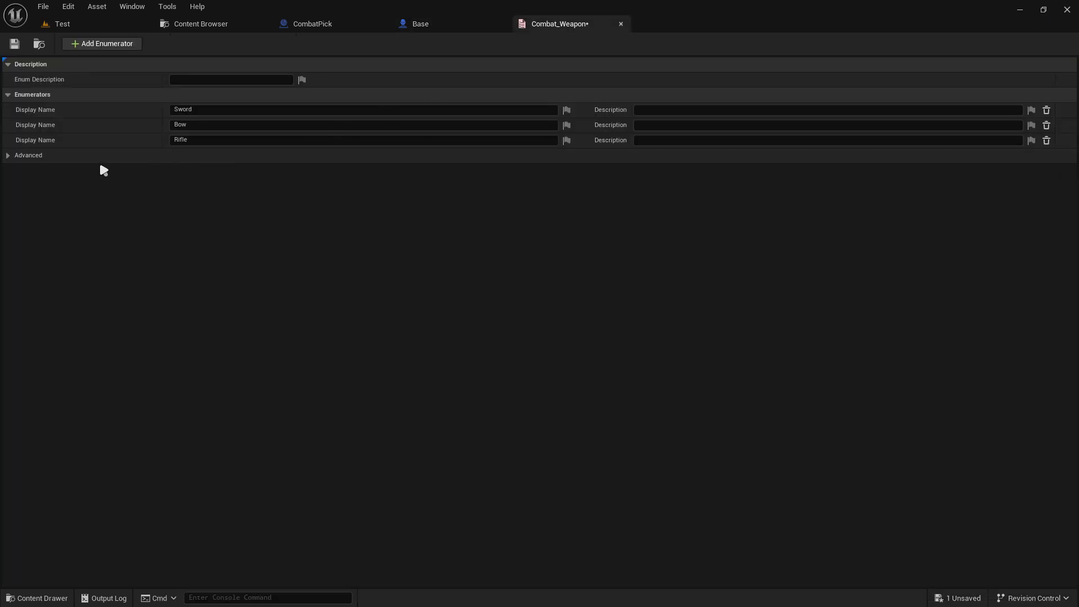
pyautogui.click(112, 45)
pyautogui.click(233, 155)
pyautogui.write('Bat')
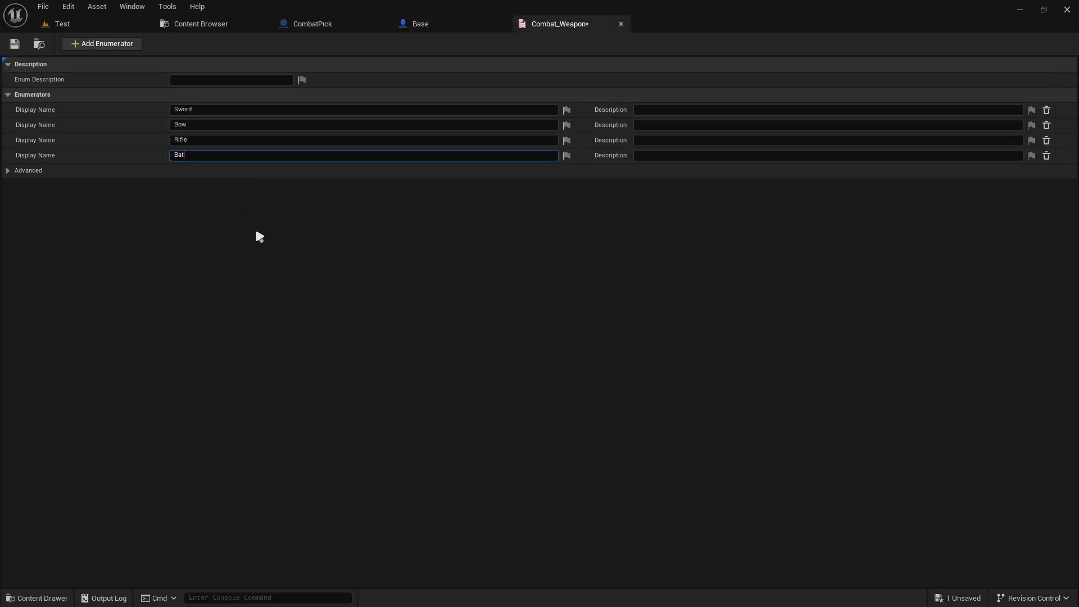
# - Add a fifth enumerator named Pistol
pyautogui.click(454, 20)
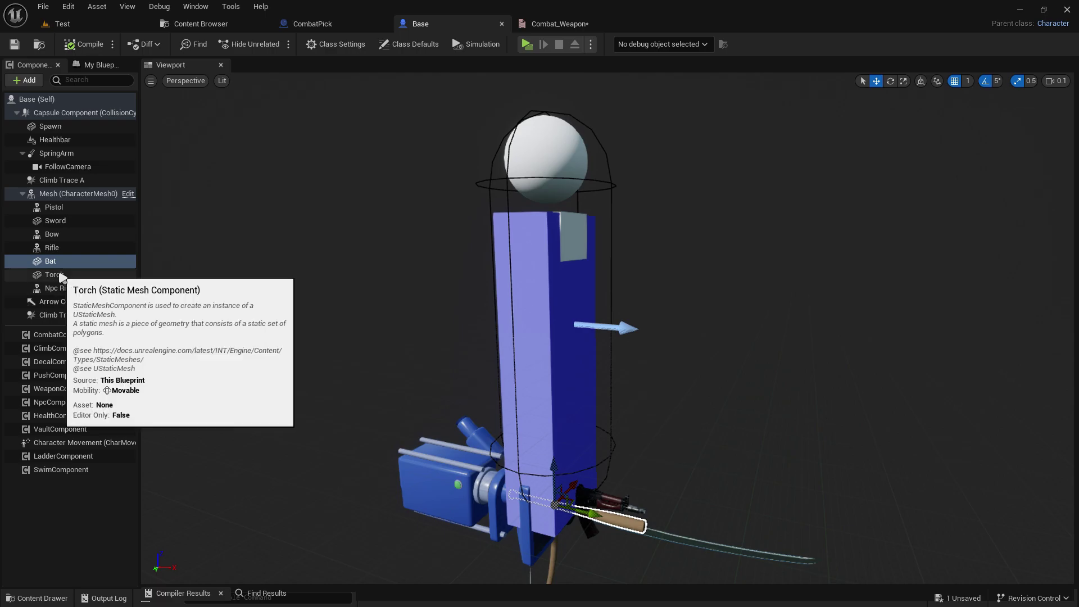
pyautogui.doubleClick(56, 207)
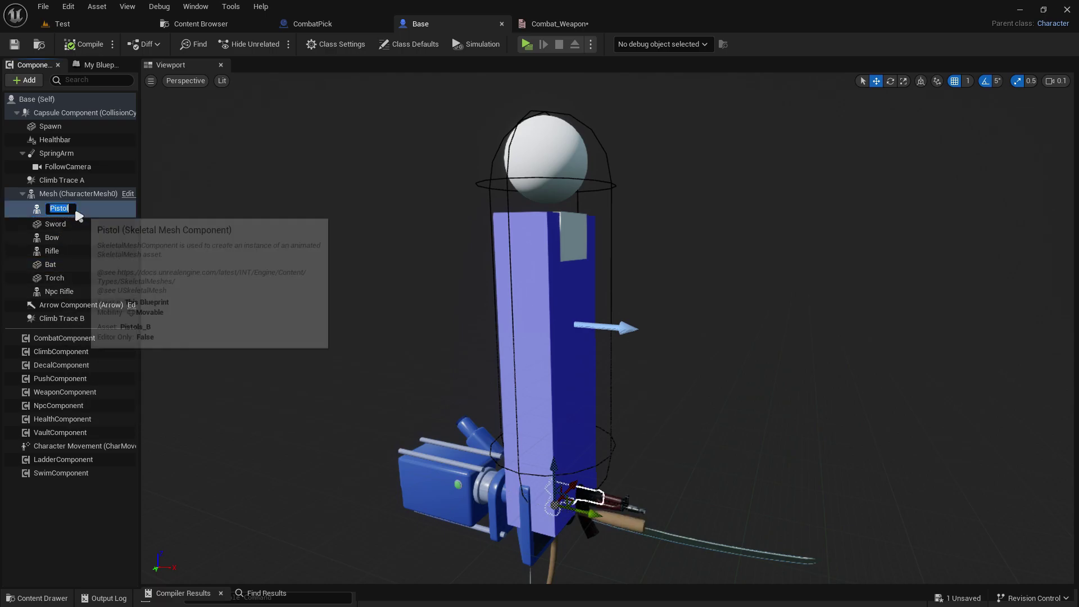
pyautogui.click(548, 25)
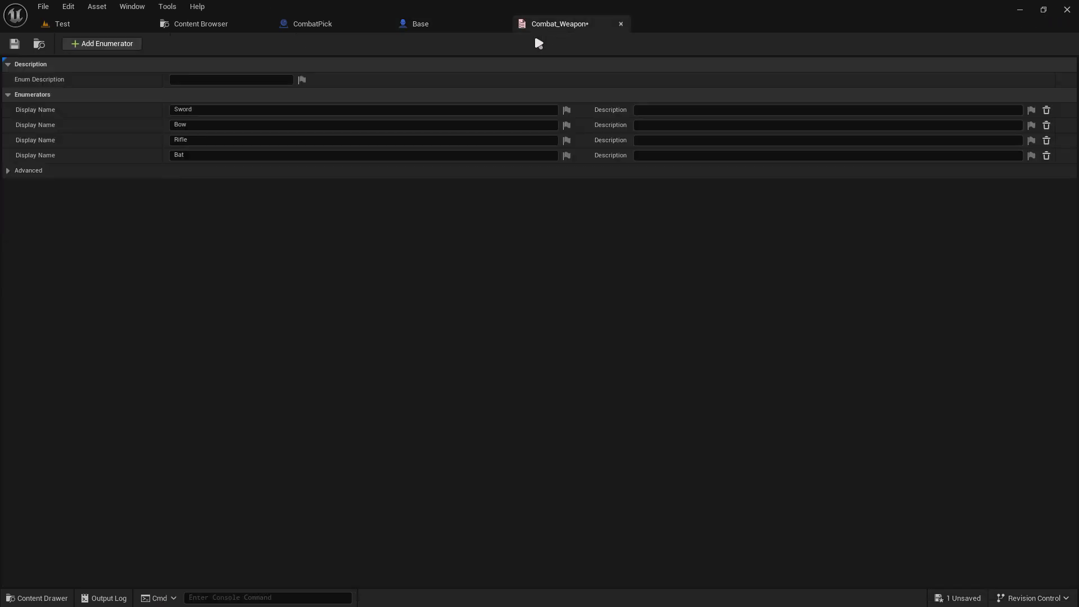
pyautogui.click(103, 43)
pyautogui.click(248, 171)
pyautogui.write('Pistol')
pyautogui.press('Return')
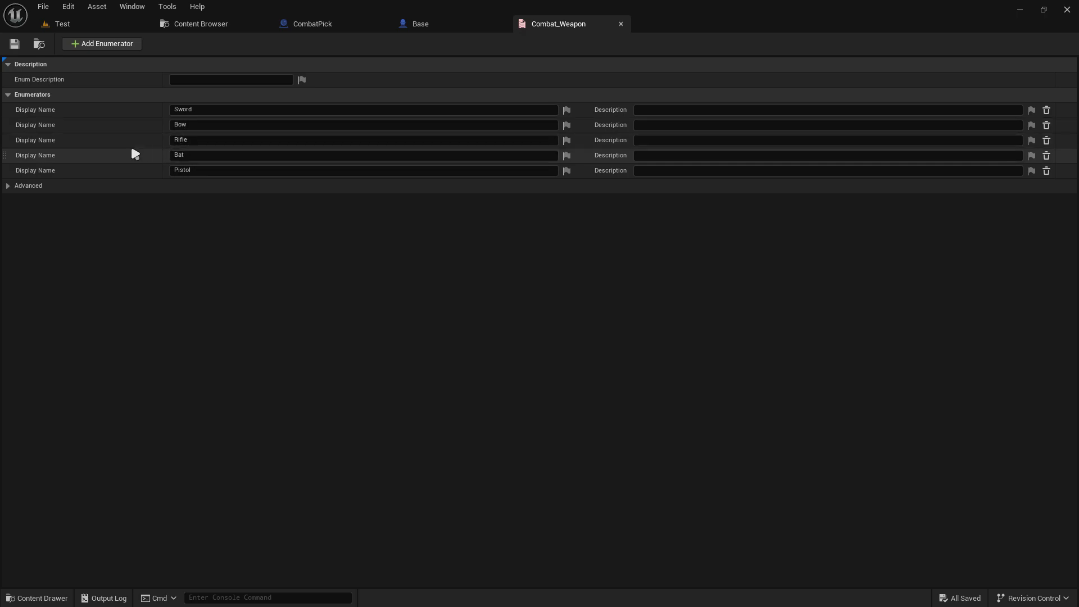
# - Reorder the entries to Rifle, Pistol, Bow, Bat, Sword, then close the saved enum
pyautogui.moveTo(5, 140); pyautogui.dragTo(12, 105)
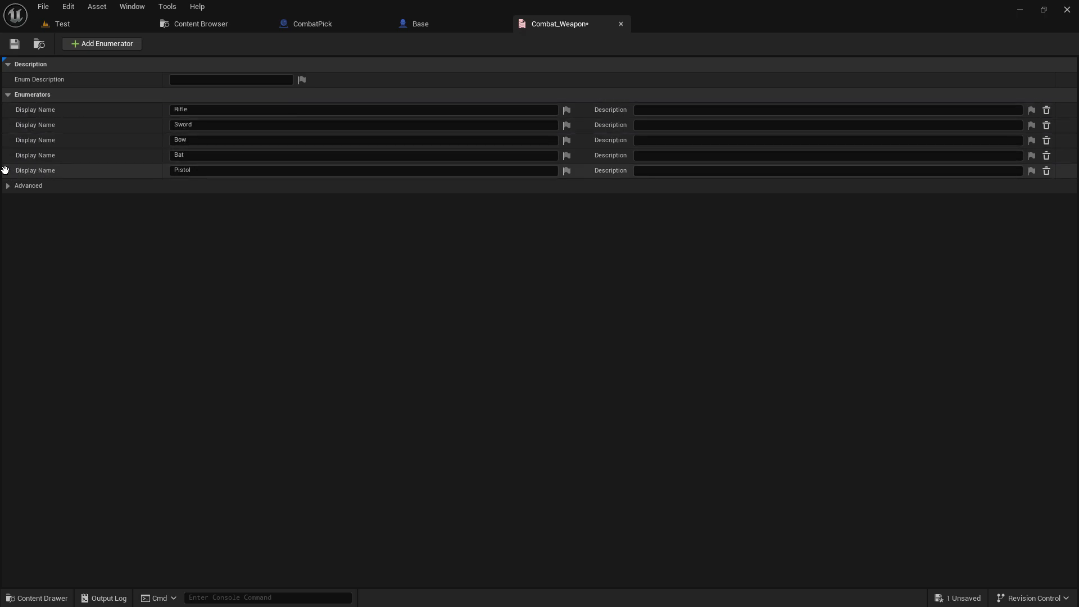
pyautogui.moveTo(5, 170); pyautogui.dragTo(11, 124)
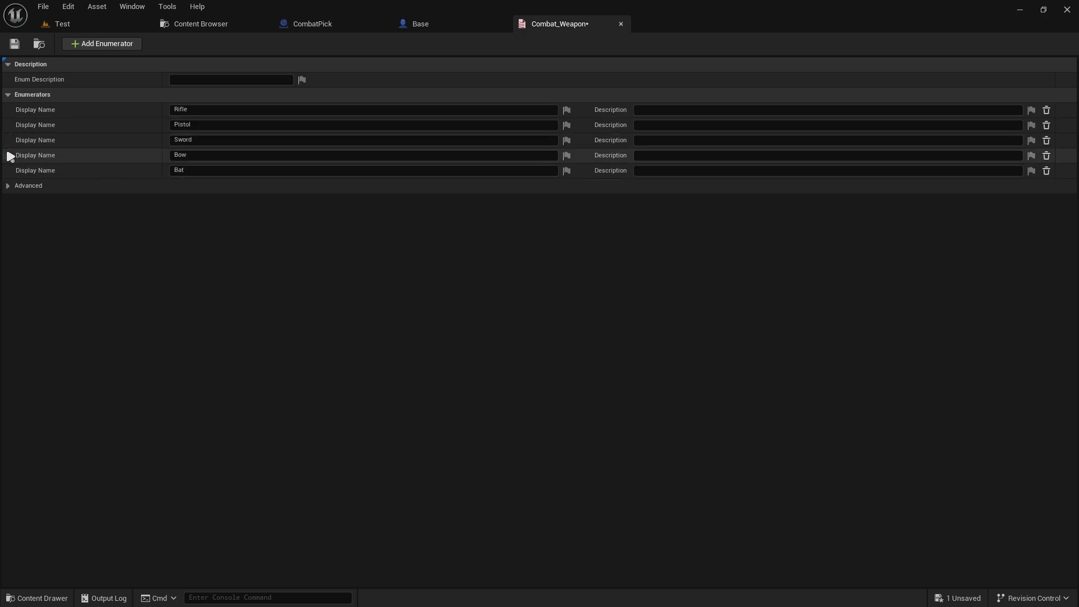
pyautogui.moveTo(5, 153)
pyautogui.mouseDown()
pyautogui.moveTo(6, 138)
pyautogui.moveTo(6, 155)
pyautogui.mouseUp()
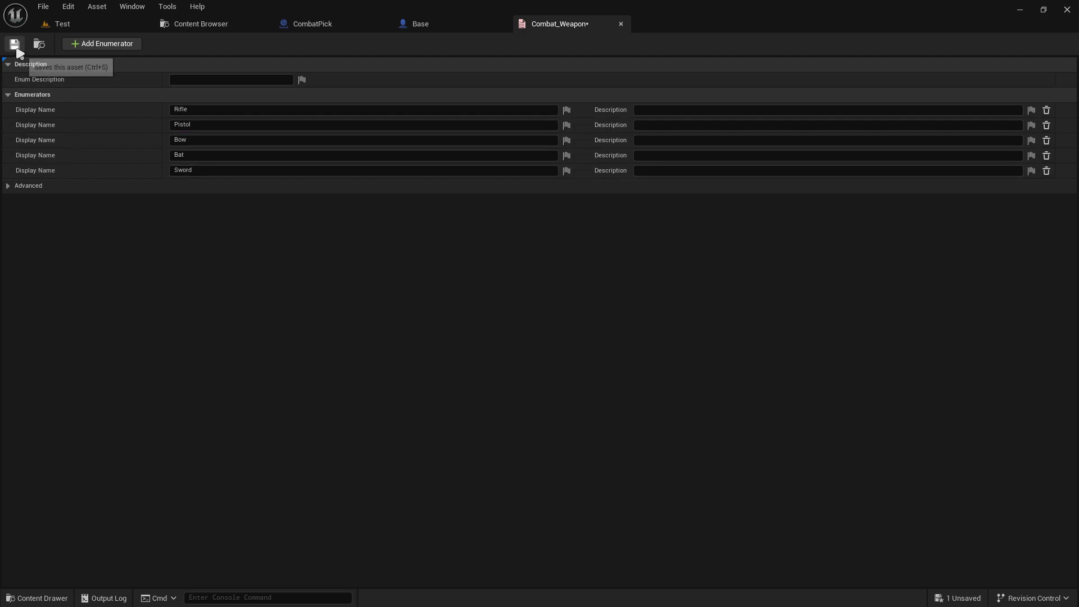
pyautogui.click(621, 24)
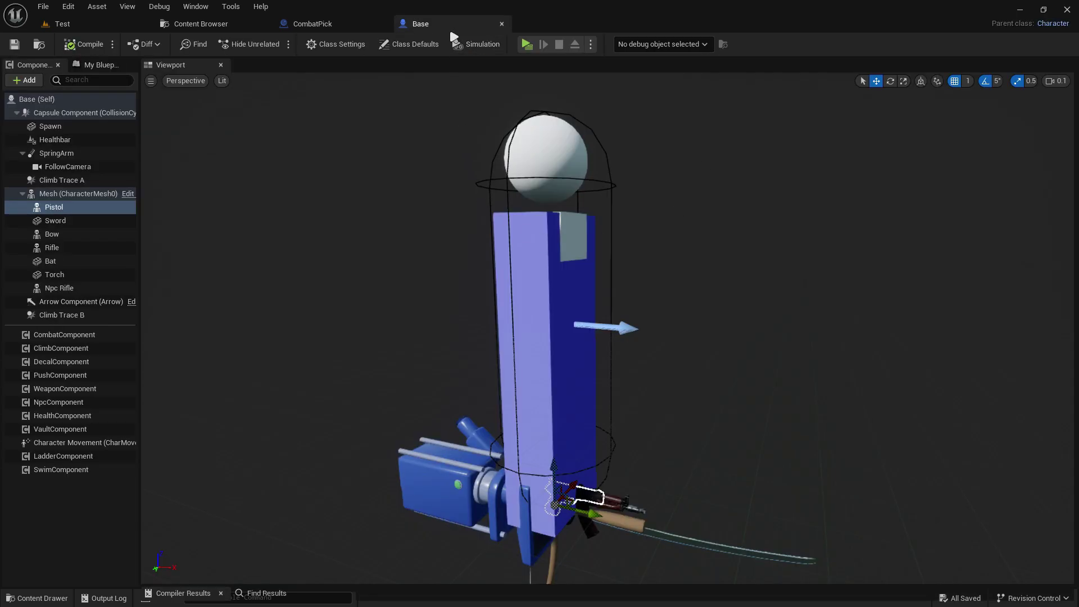
# - Add a new variable in CombatPick's My Blueprint panel
pyautogui.click(316, 25)
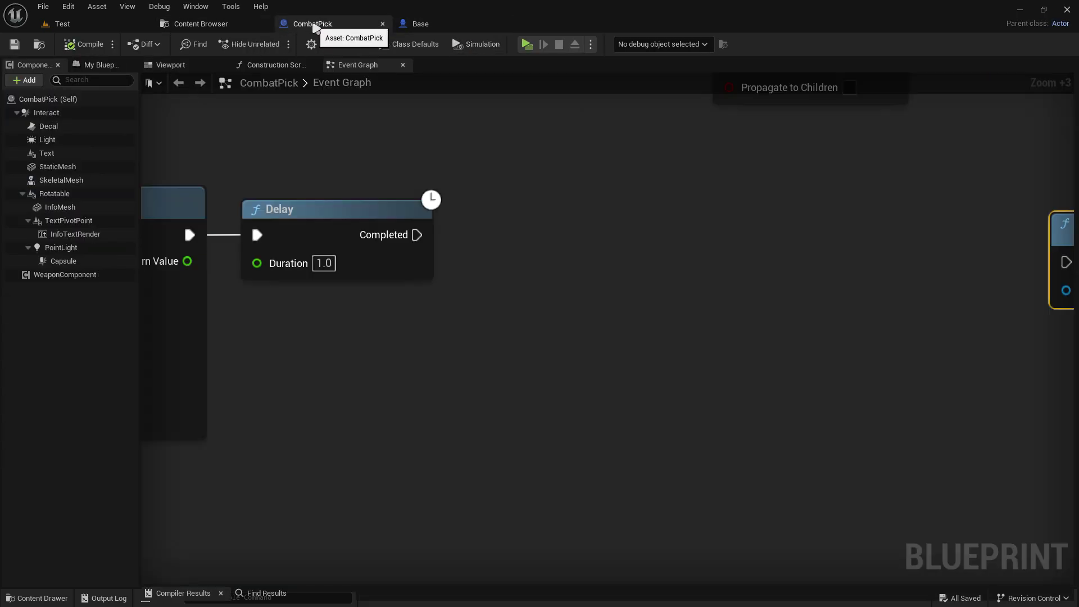
pyautogui.moveTo(474, 226); pyautogui.dragTo(475, 258, button='right')
pyautogui.click(107, 66)
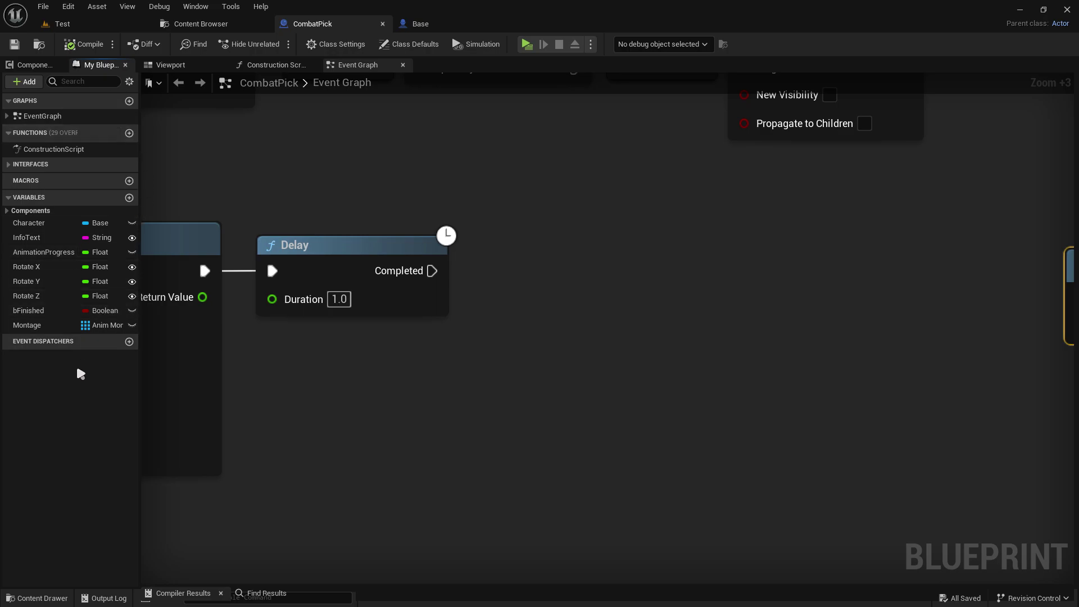
pyautogui.click(129, 198)
pyautogui.write('Weapon Type')
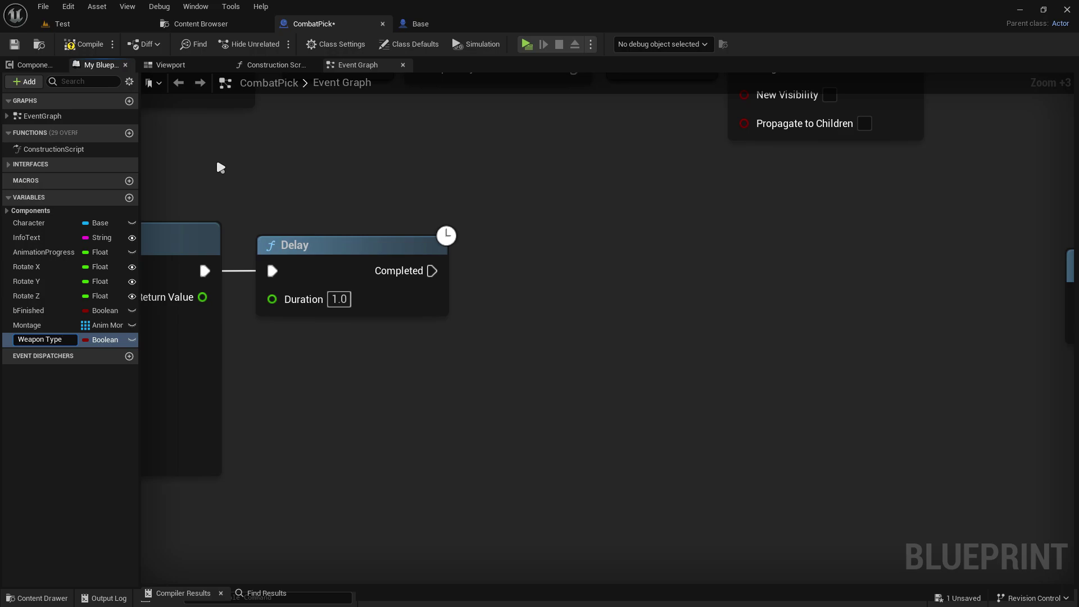
# - Set the Weapon Type variable's type to the Combat_Weapon enum
pyautogui.click(197, 23)
pyautogui.click(490, 198)
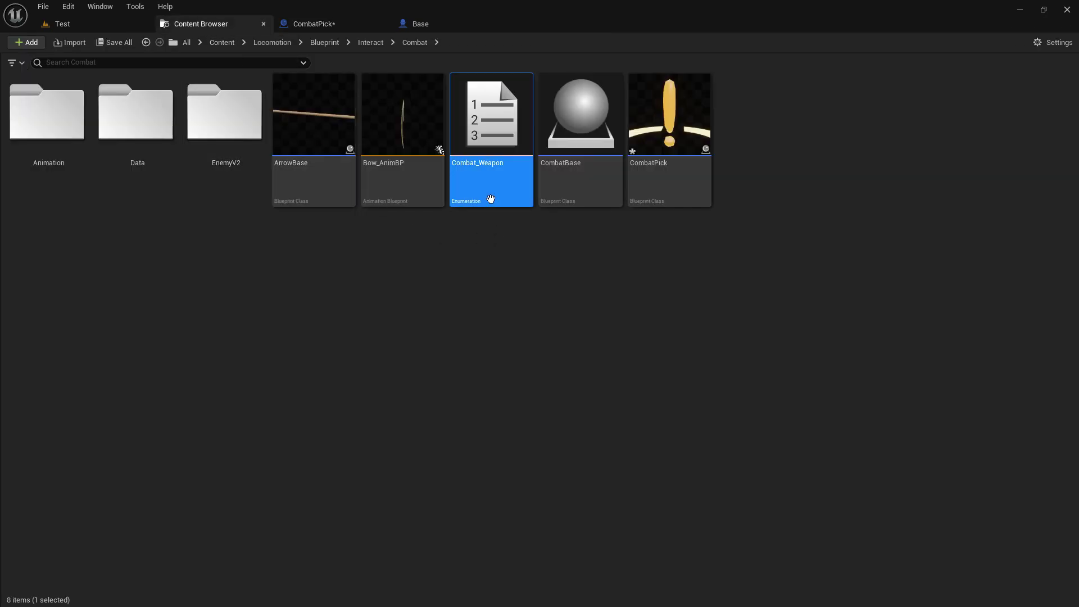
pyautogui.rightClick(489, 164)
pyautogui.click(488, 264)
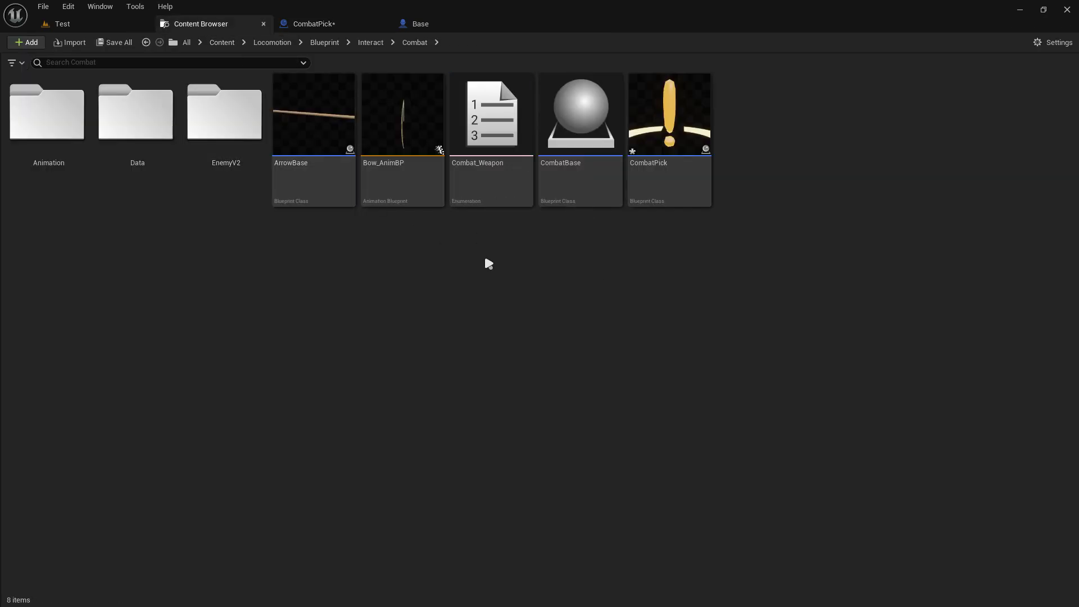
pyautogui.click(419, 28)
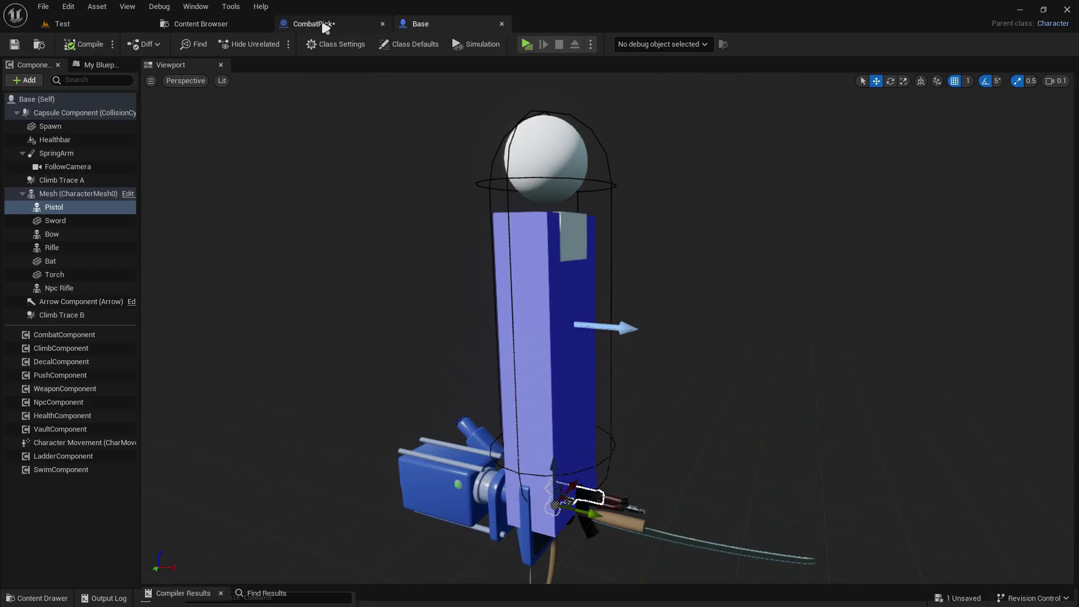
pyautogui.click(325, 25)
pyautogui.click(104, 340)
pyautogui.write('combat')
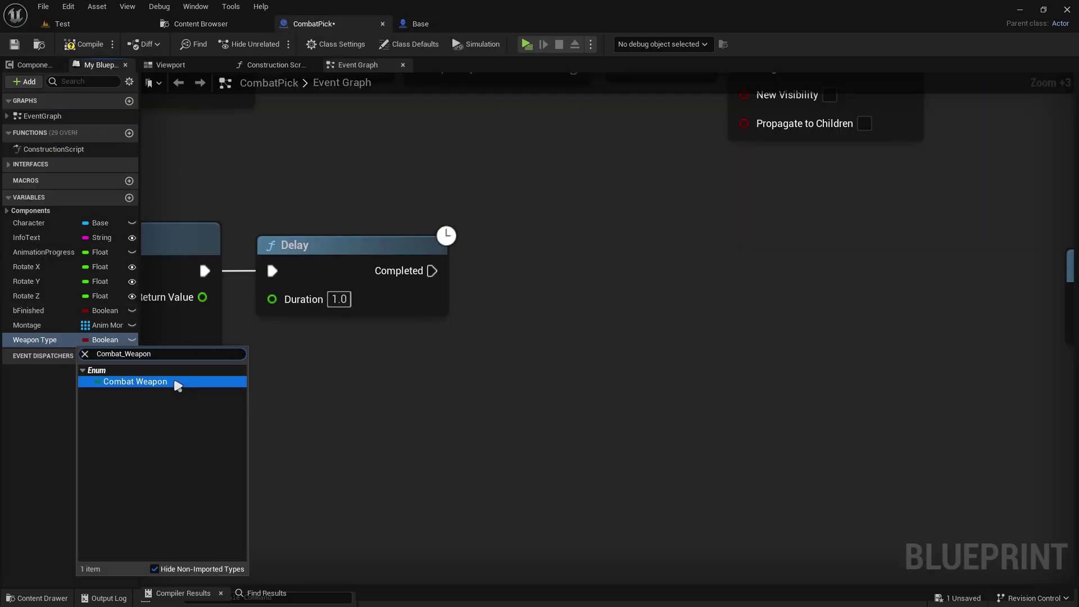
pyautogui.click(149, 381)
# - Place a Weapon Type getter and search 'sw' from its output pin
pyautogui.keyDown('ctrl'); pyautogui.moveTo(40, 340); pyautogui.dragTo(402, 290); pyautogui.keyUp('ctrl')
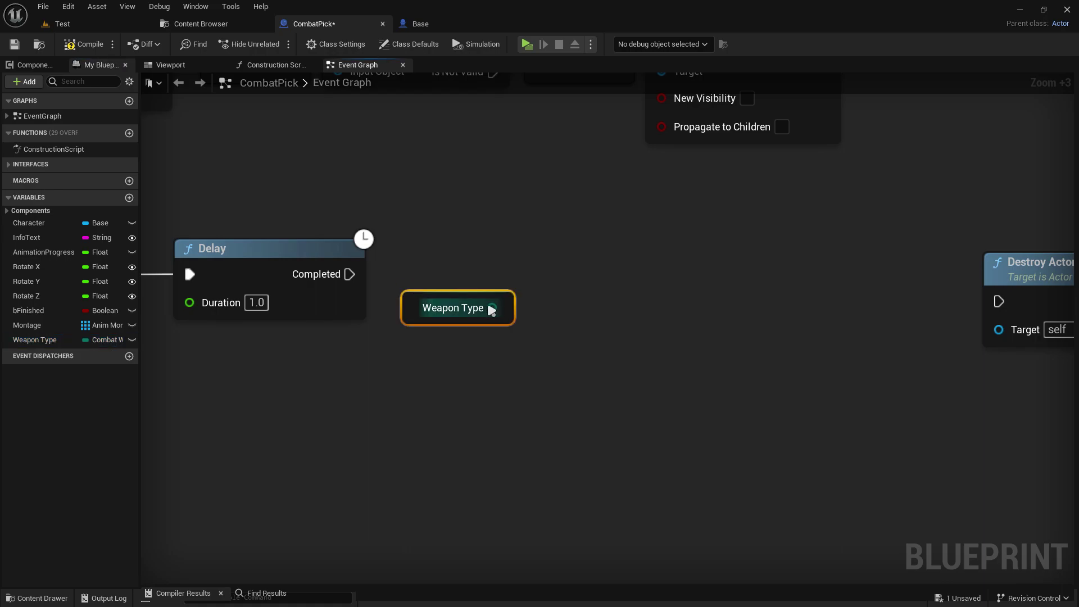
pyautogui.moveTo(492, 308); pyautogui.dragTo(555, 291)
pyautogui.write('s')
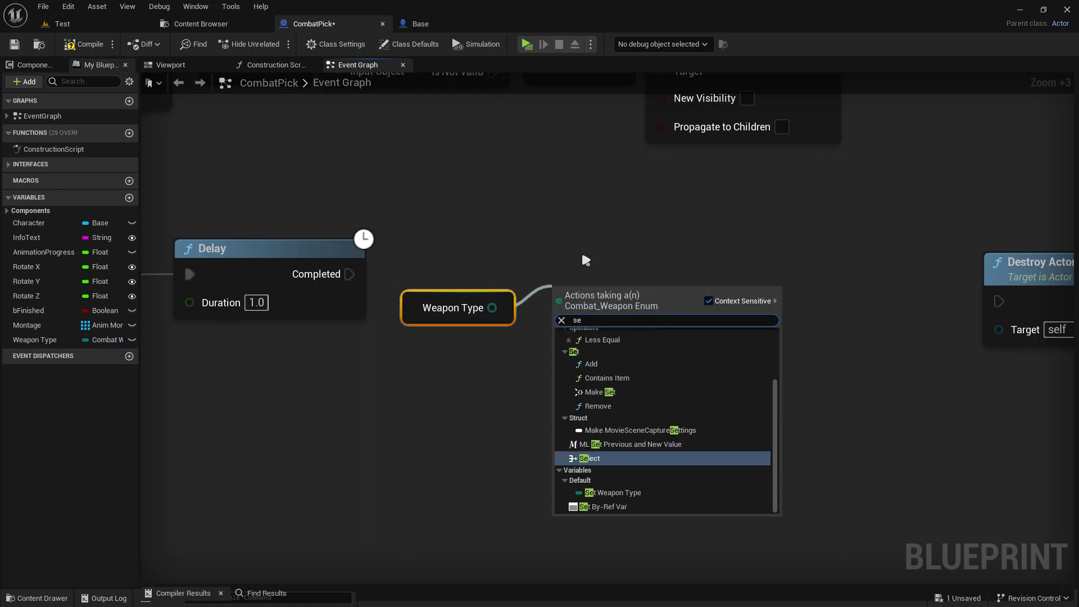
pyautogui.write('w')
# - Add a Switch on Combat_Weapon fed by Weapon Type and driven by Delay's Completed pin
pyautogui.click(627, 365)
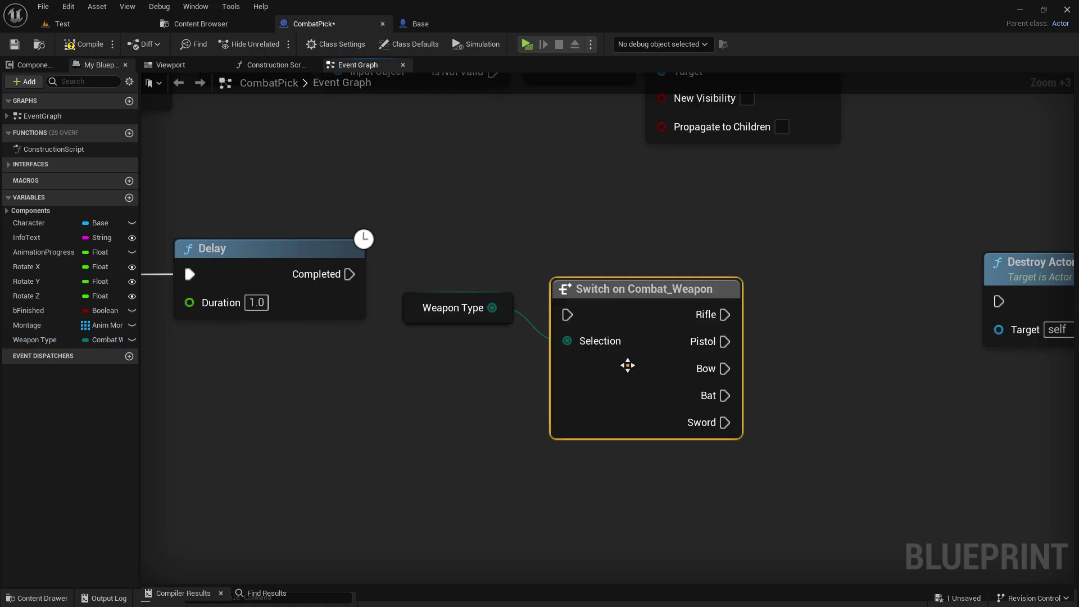
pyautogui.moveTo(457, 308); pyautogui.dragTo(456, 314)
pyautogui.moveTo(349, 273); pyautogui.dragTo(540, 287)
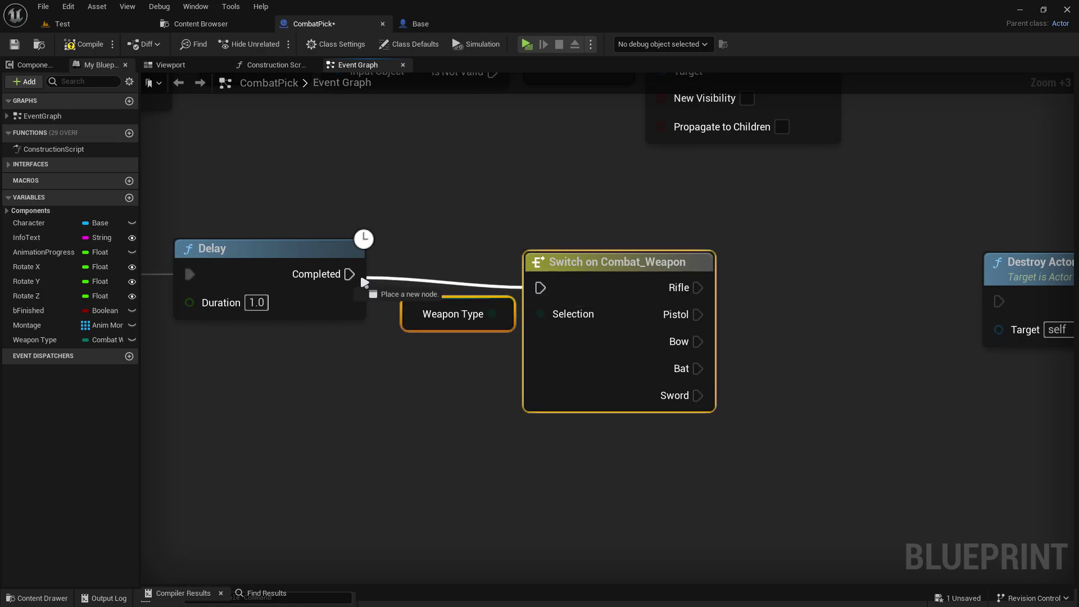
pyautogui.moveTo(606, 285); pyautogui.dragTo(592, 272)
pyautogui.click(491, 359)
pyautogui.moveTo(490, 359); pyautogui.dragTo(375, 348, button='right')
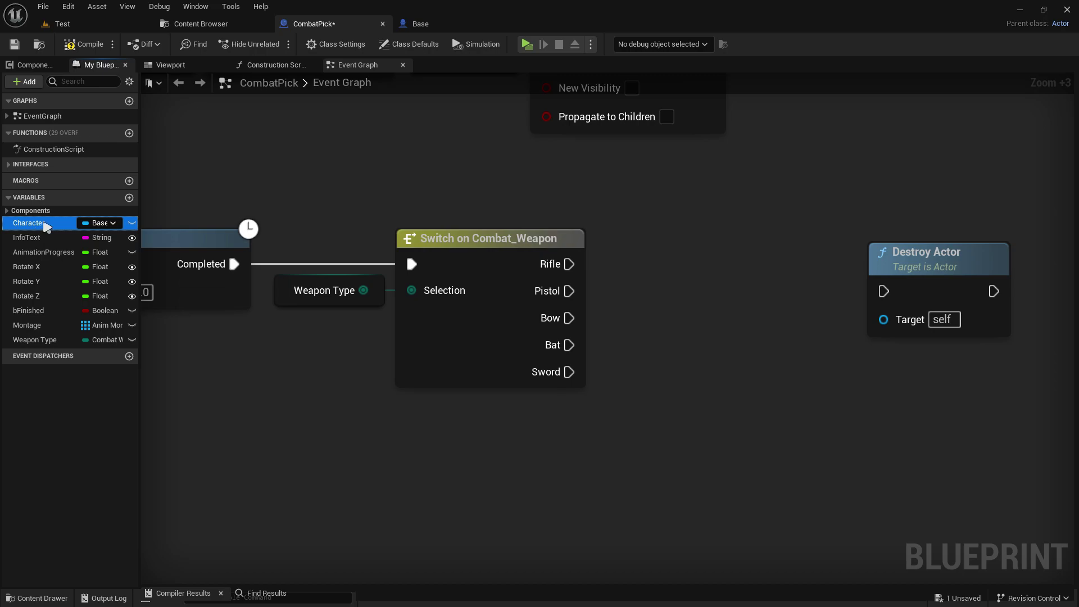
# - Add a Character getter to the graph and move Destroy Actor right to make room
pyautogui.moveTo(34, 223); pyautogui.dragTo(630, 306)
pyautogui.scroll(3, 630, 306)
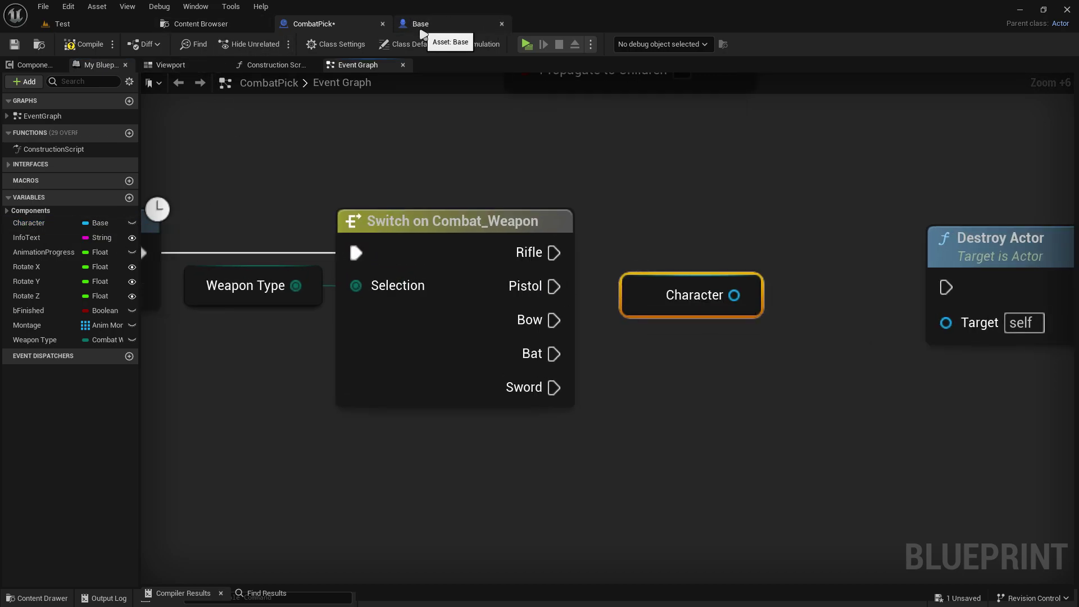
pyautogui.moveTo(427, 98); pyautogui.dragTo(472, 354, button='right')
pyautogui.scroll(-3, 633, 494)
pyautogui.moveTo(633, 494); pyautogui.dragTo(578, 223, button='right')
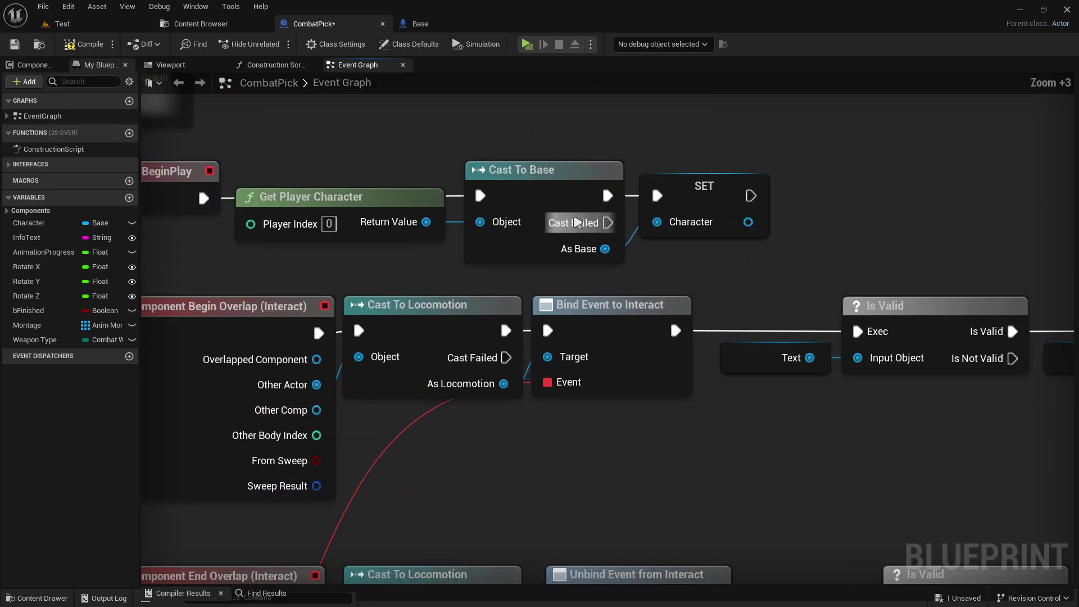
pyautogui.moveTo(549, 302); pyautogui.dragTo(527, 212, button='right')
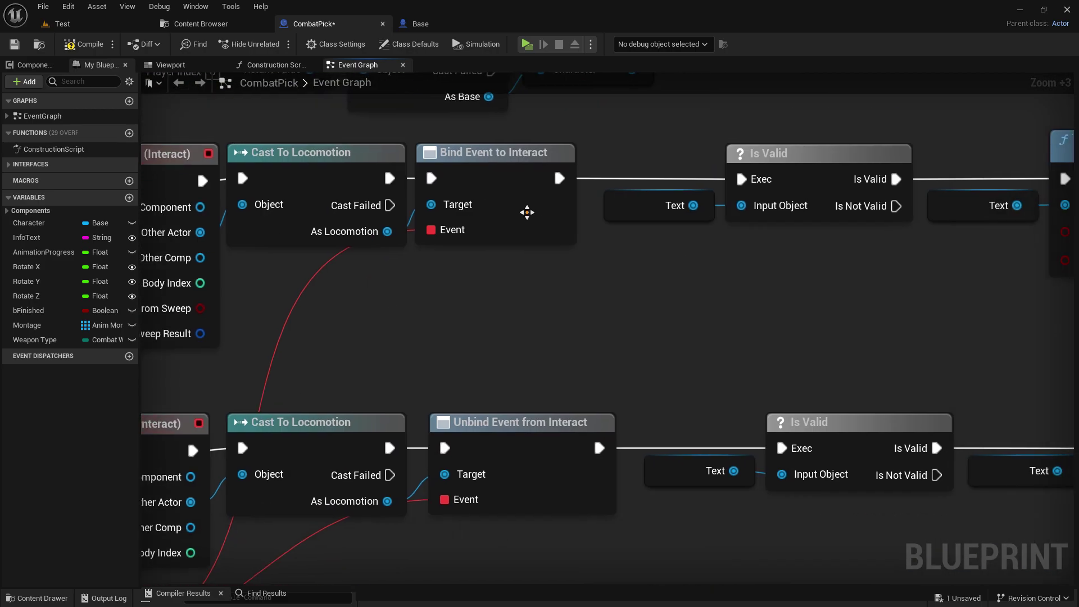
pyautogui.scroll(-3, 534, 222)
pyautogui.scroll(2, 584, 165)
pyautogui.moveTo(655, 298); pyautogui.dragTo(423, 234, button='right')
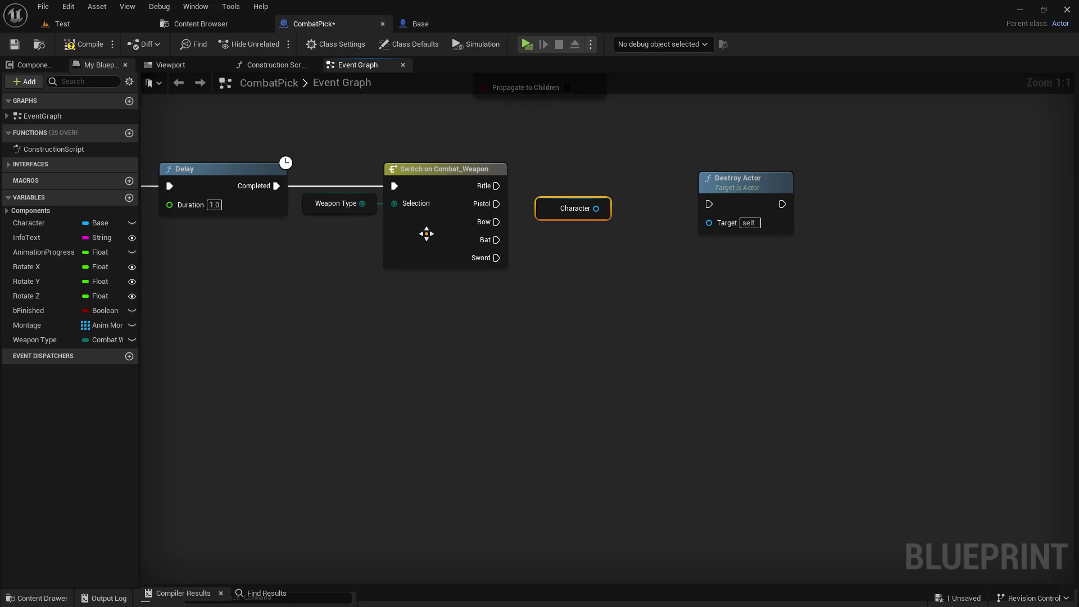
pyautogui.scroll(5, 545, 315)
pyautogui.moveTo(766, 265); pyautogui.dragTo(946, 265)
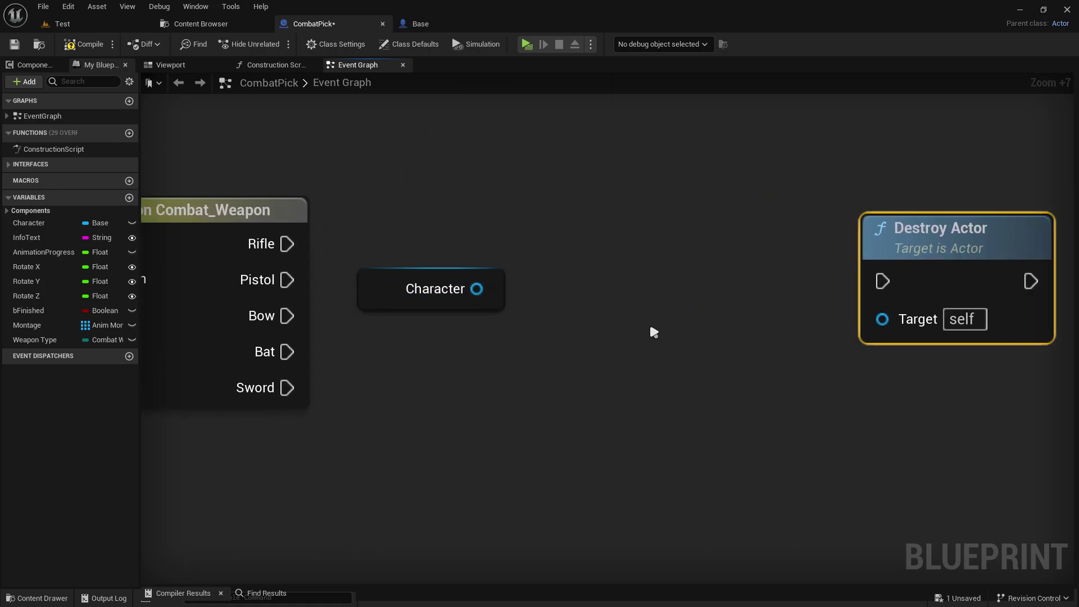
pyautogui.click(416, 27)
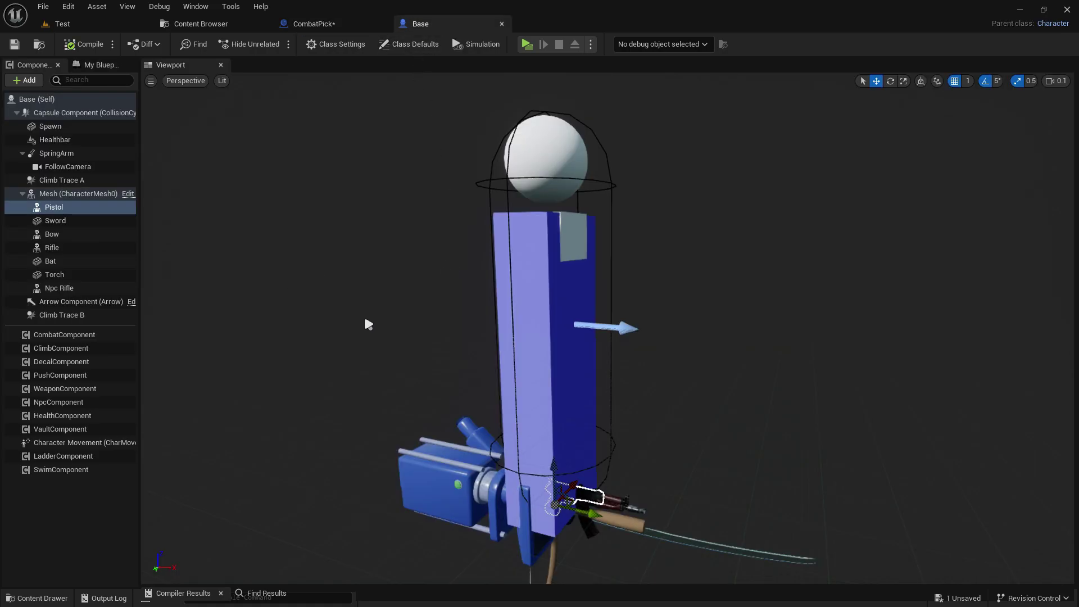
# - Select the Rifle component in Base and copy its name
pyautogui.moveTo(368, 324); pyautogui.dragTo(554, 315, button='right')
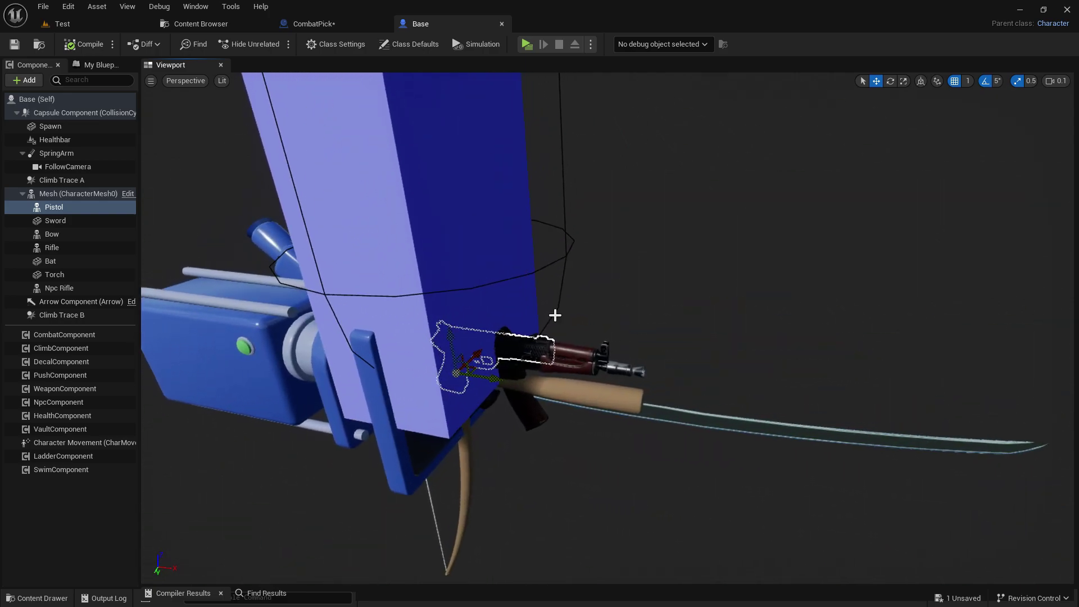
pyautogui.click(577, 347)
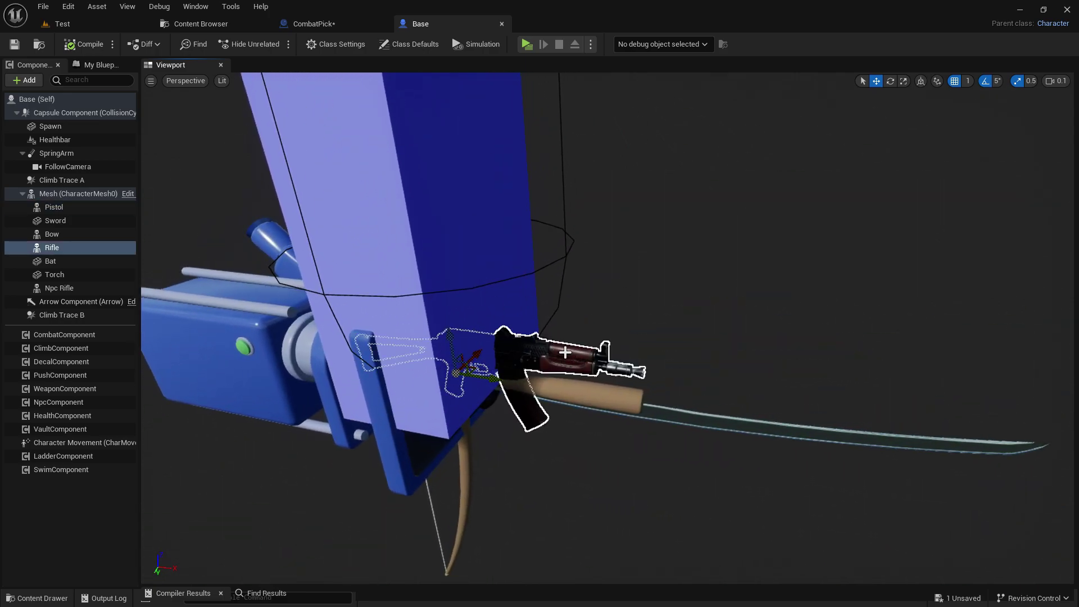
pyautogui.rightClick(56, 250)
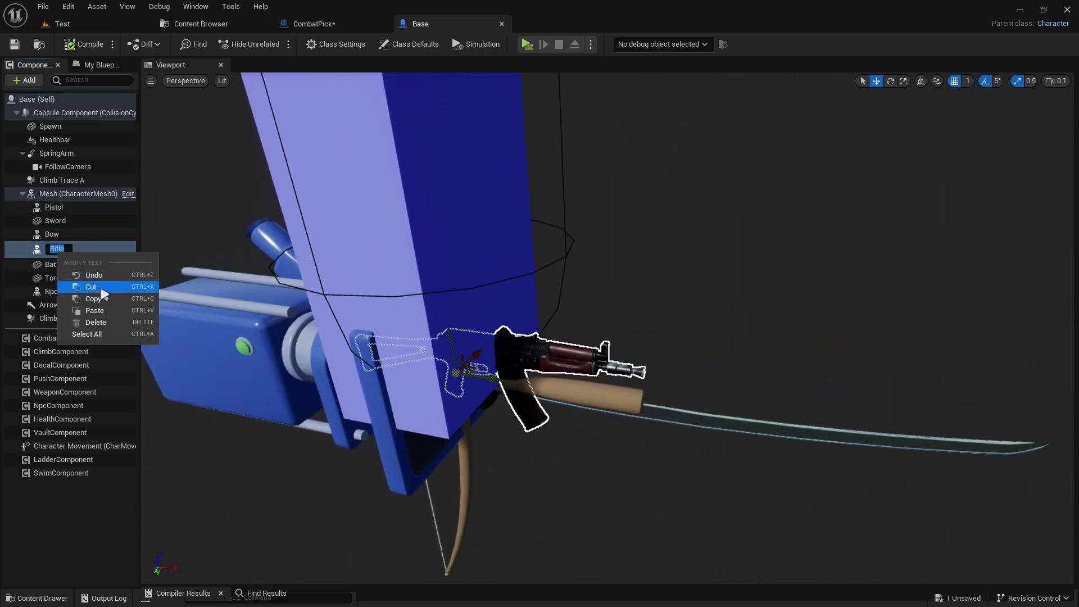
pyautogui.click(85, 354)
# - Add a Get Rifle node from Character, then search 'set skele' from its Rifle pin
pyautogui.click(331, 23)
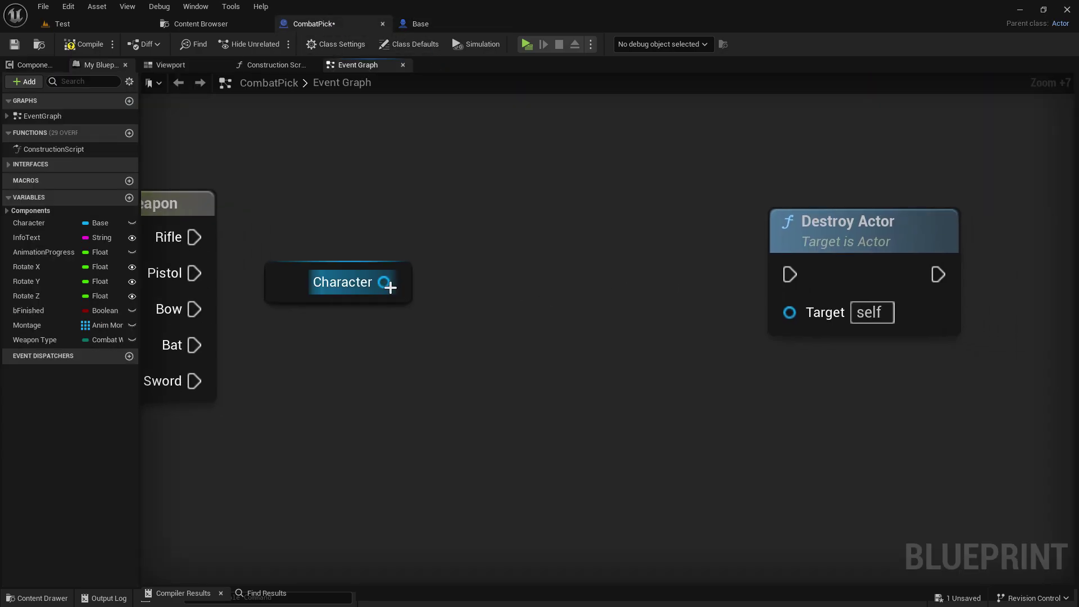
pyautogui.moveTo(384, 281); pyautogui.dragTo(443, 262)
pyautogui.write('getRifle')
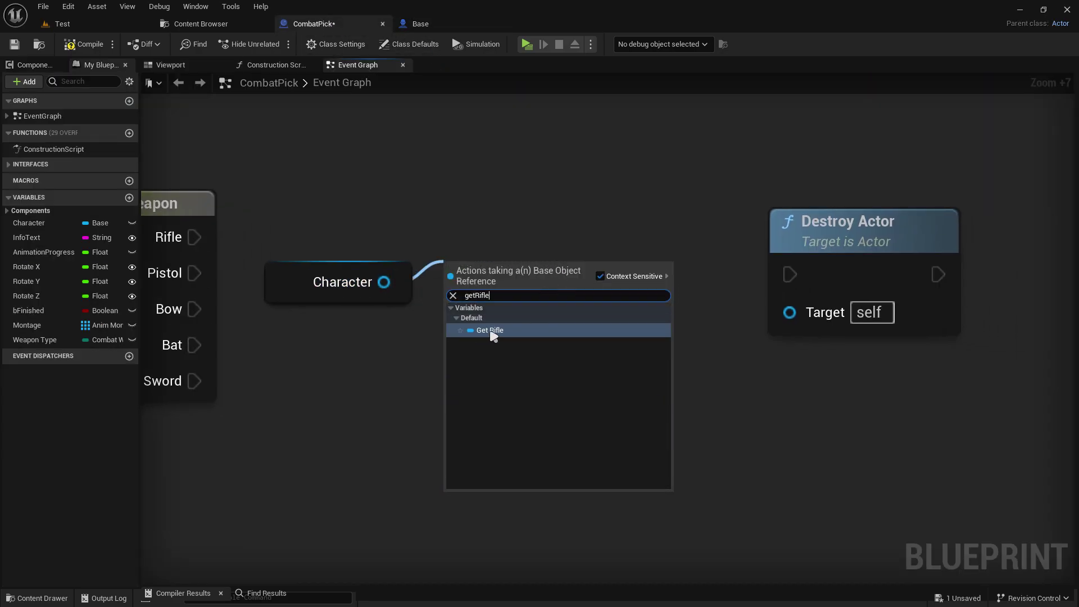
pyautogui.click(493, 335)
pyautogui.moveTo(535, 284); pyautogui.dragTo(461, 284, button='right')
pyautogui.moveTo(510, 287); pyautogui.dragTo(556, 242)
pyautogui.write('s')
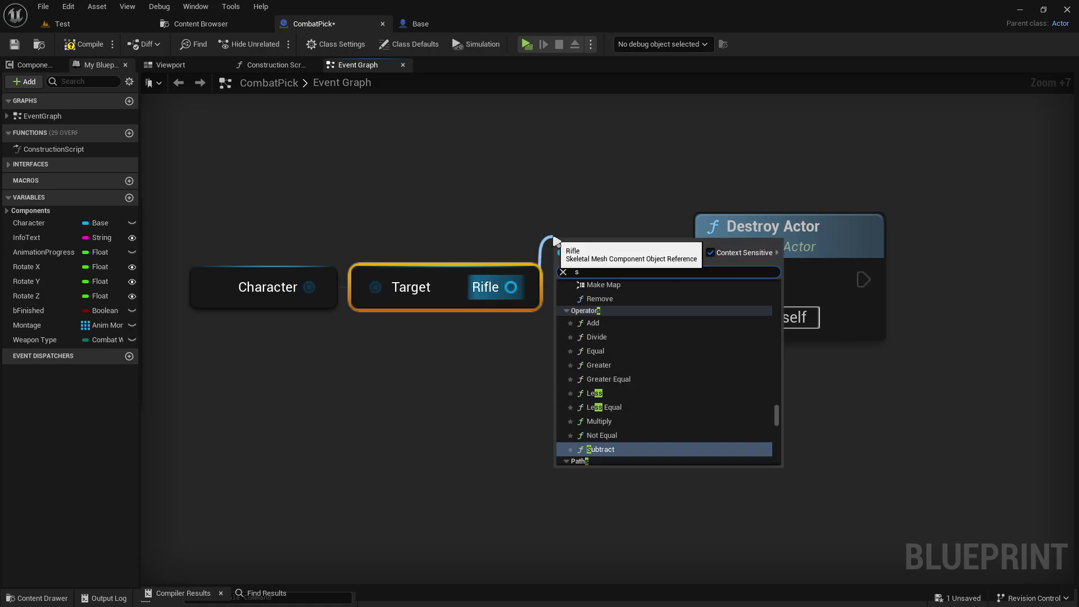
pyautogui.write('keletal')
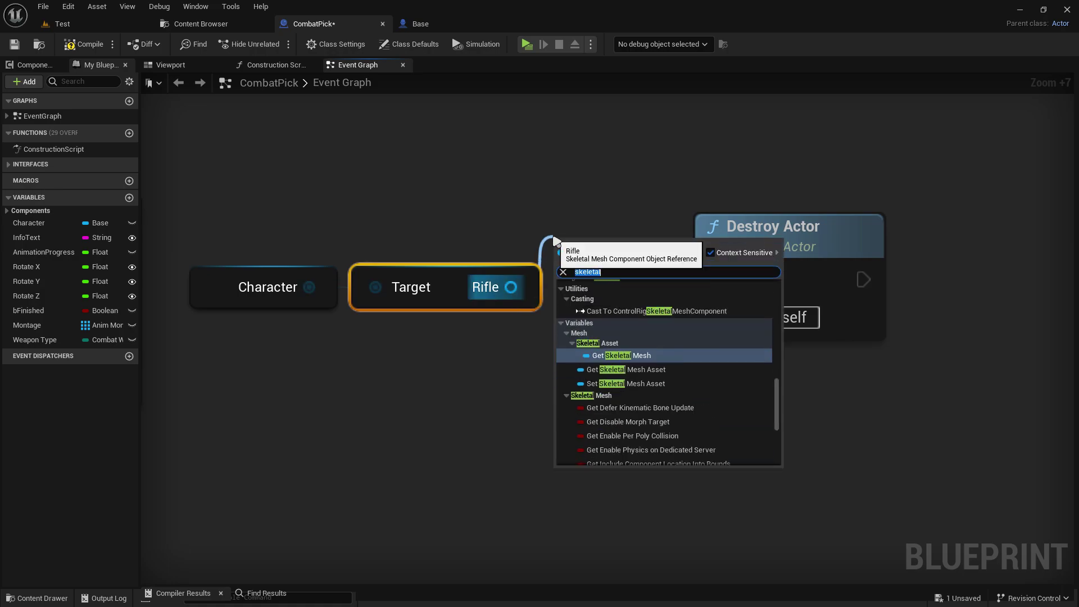
pyautogui.press('Home')
pyautogui.write('set')
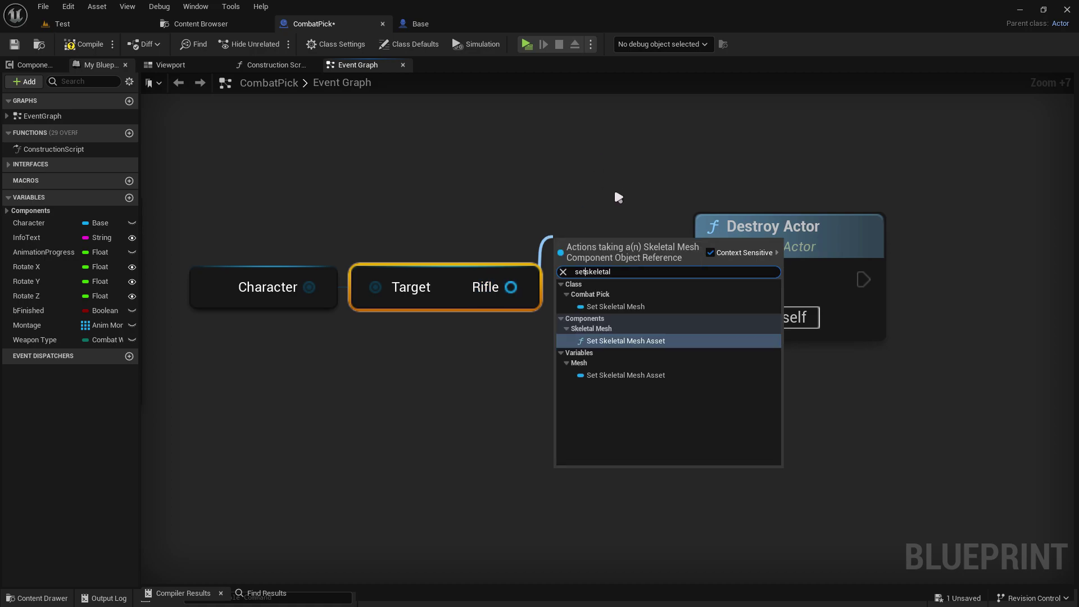
pyautogui.press('BackSpace')
# - Add Set Skeletal Mesh Asset on the rifle and run it from the Switch's Rifle case
pyautogui.click(635, 341)
pyautogui.moveTo(752, 276); pyautogui.dragTo(824, 186)
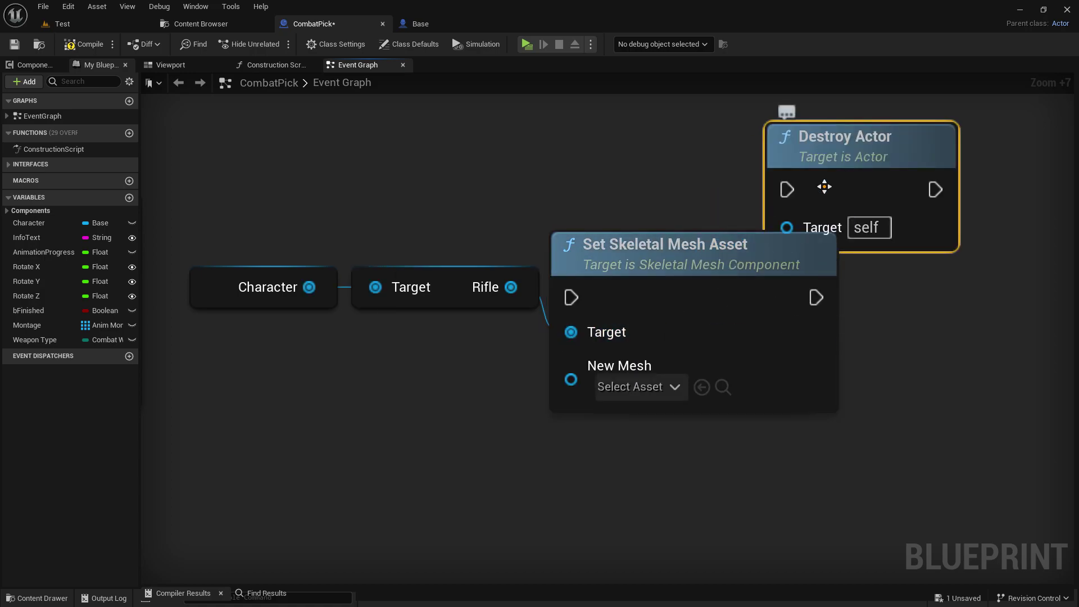
pyautogui.scroll(-2, 879, 196)
pyautogui.moveTo(627, 186); pyautogui.dragTo(983, 185)
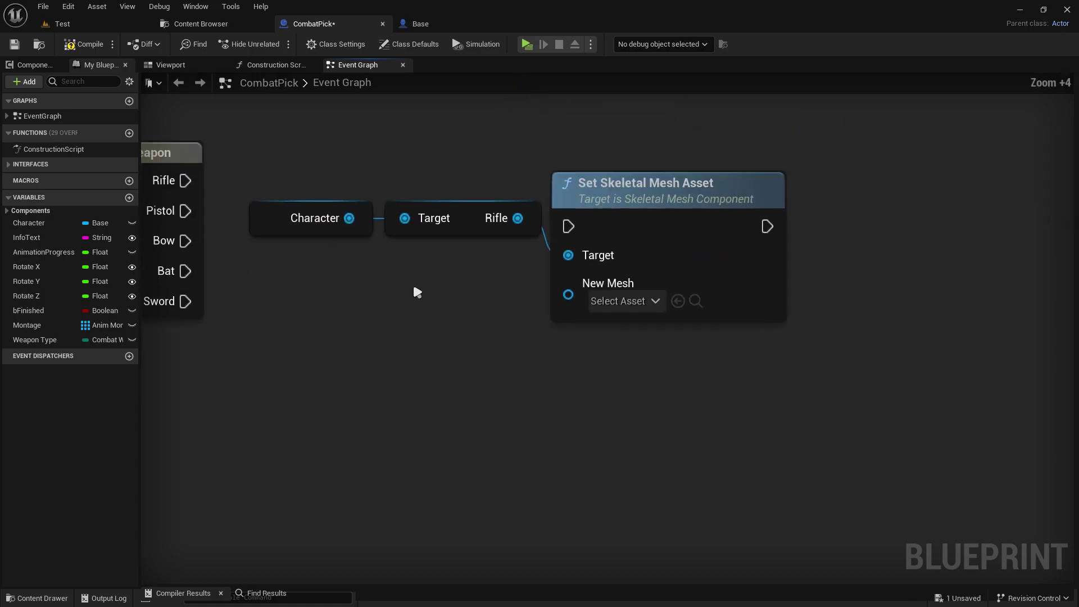
pyautogui.scroll(3, 415, 289)
pyautogui.moveTo(628, 217); pyautogui.dragTo(686, 183)
pyautogui.moveTo(596, 171)
pyautogui.mouseDown()
pyautogui.moveTo(572, 146)
pyautogui.moveTo(602, 160)
pyautogui.mouseUp()
pyautogui.moveTo(879, 211); pyautogui.dragTo(542, 219, button='right')
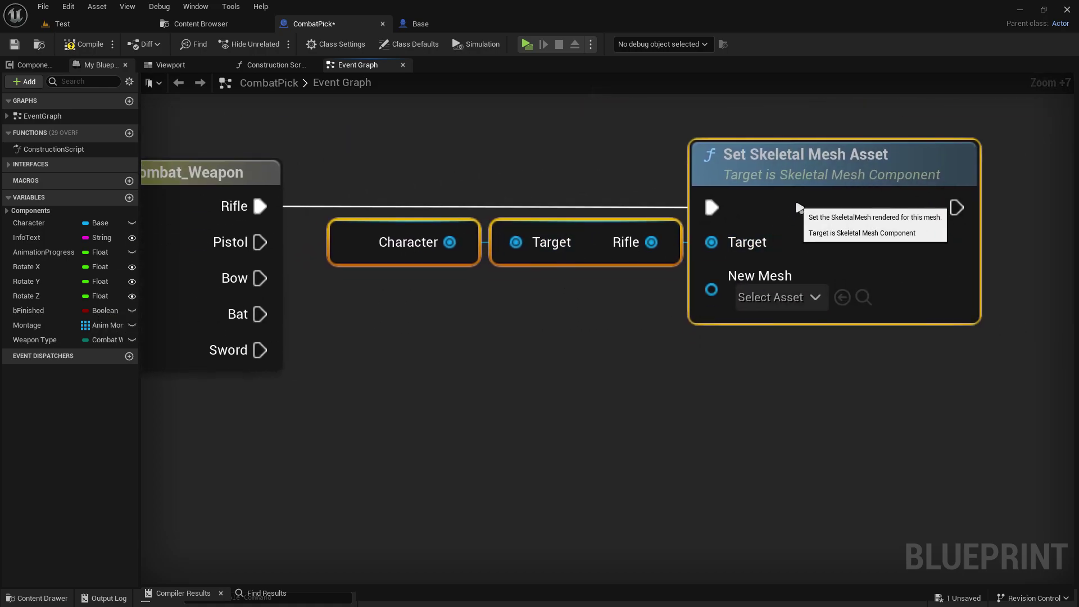
pyautogui.moveTo(727, 368); pyautogui.dragTo(603, 368, button='right')
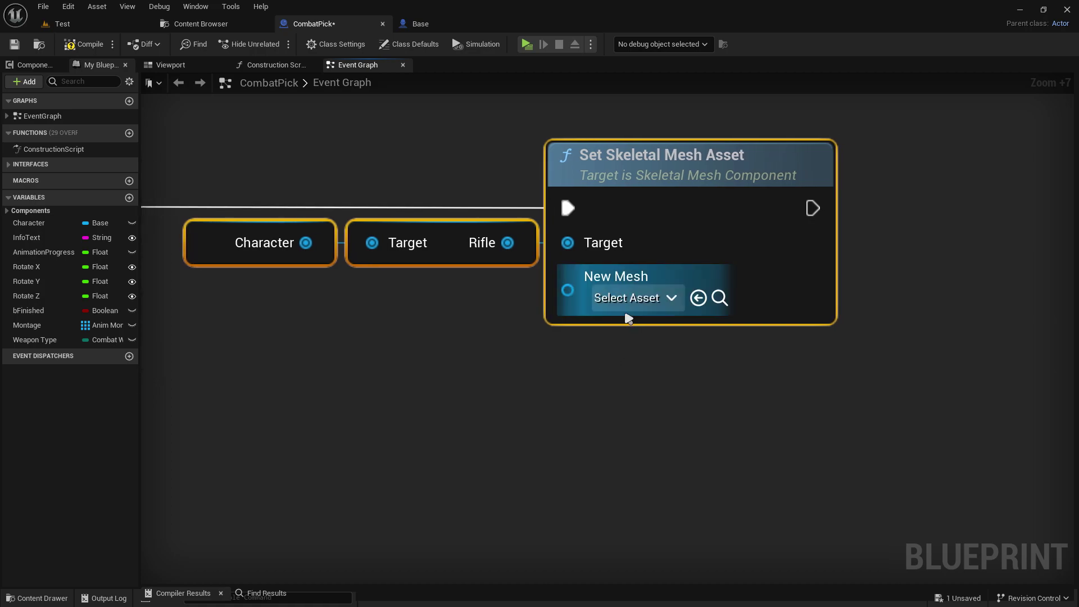
pyautogui.click(491, 335)
pyautogui.moveTo(491, 335); pyautogui.dragTo(606, 327, button='right')
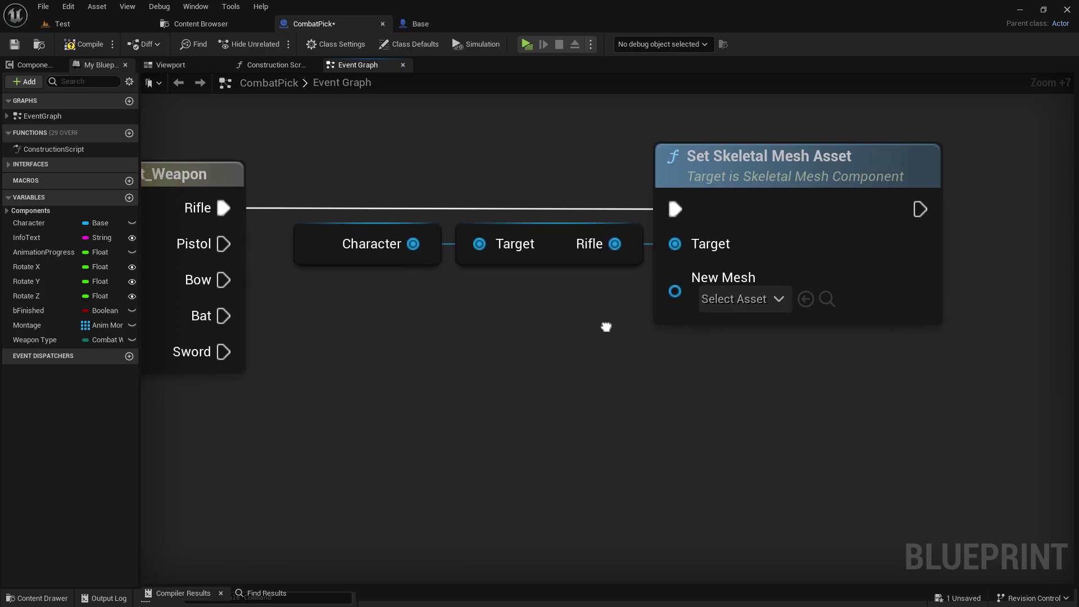
# - Promote the New Mesh pin to a New Mesh variable and place its getter below
pyautogui.rightClick(673, 291)
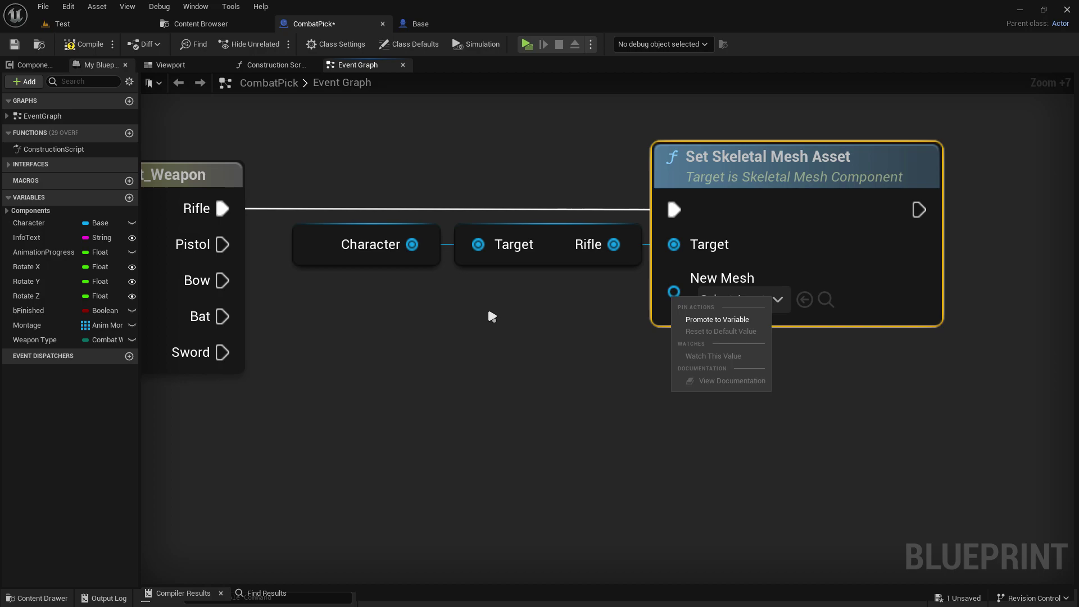
pyautogui.click(717, 319)
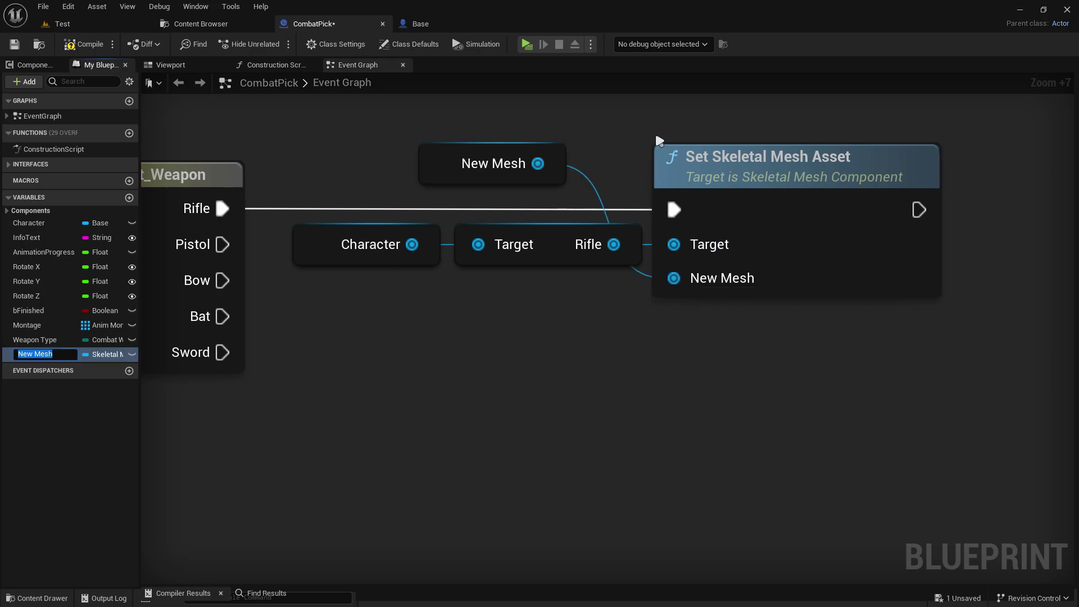
pyautogui.moveTo(454, 177); pyautogui.dragTo(528, 302)
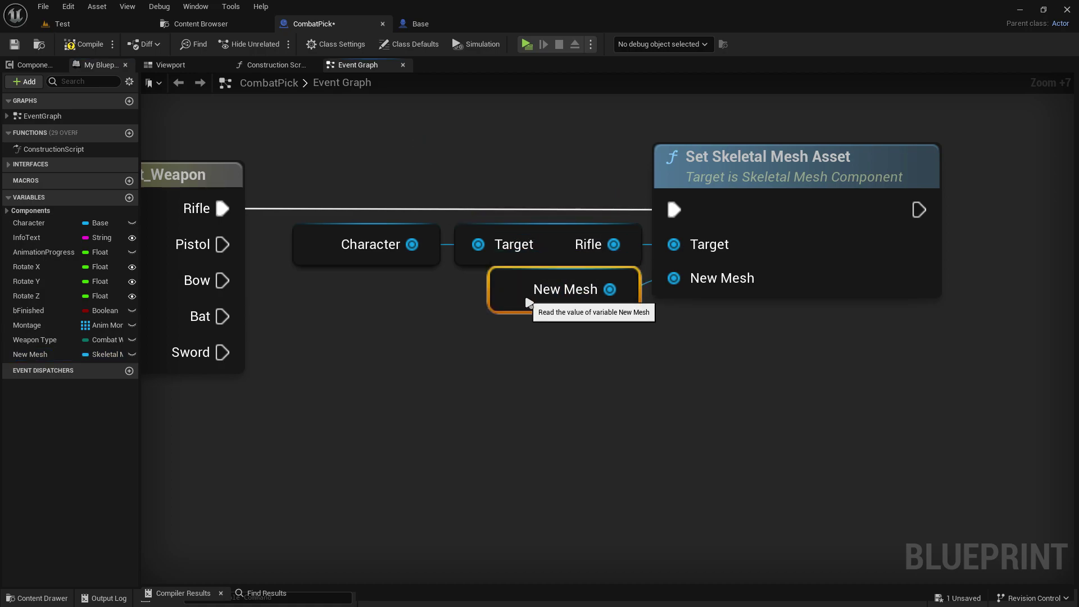
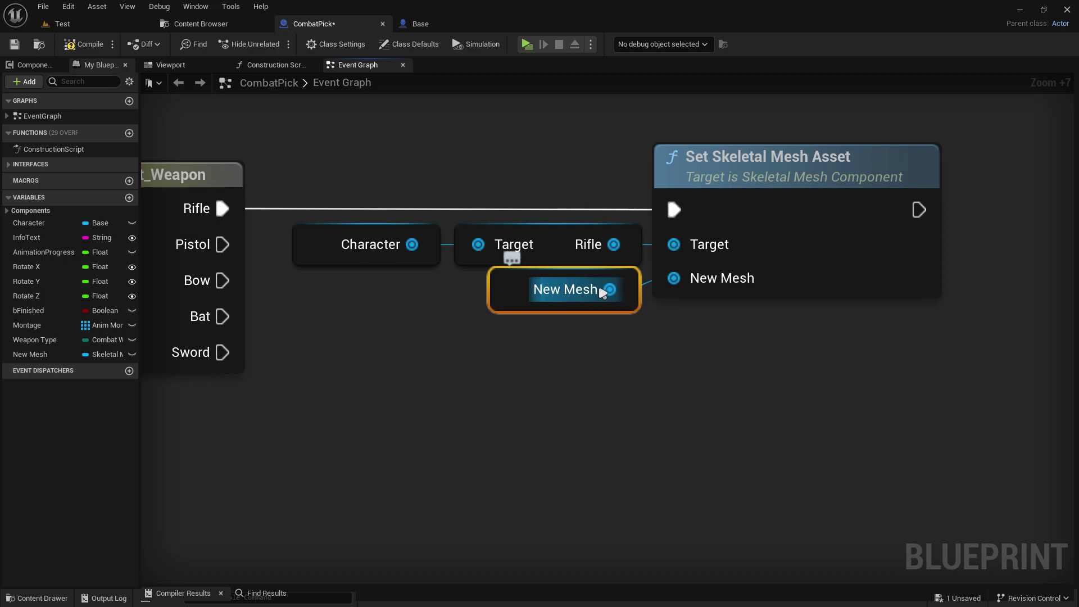
# - Create a new Structure asset named Combat_Master in the Combat folder
pyautogui.moveTo(568, 336); pyautogui.dragTo(552, 340, button='right')
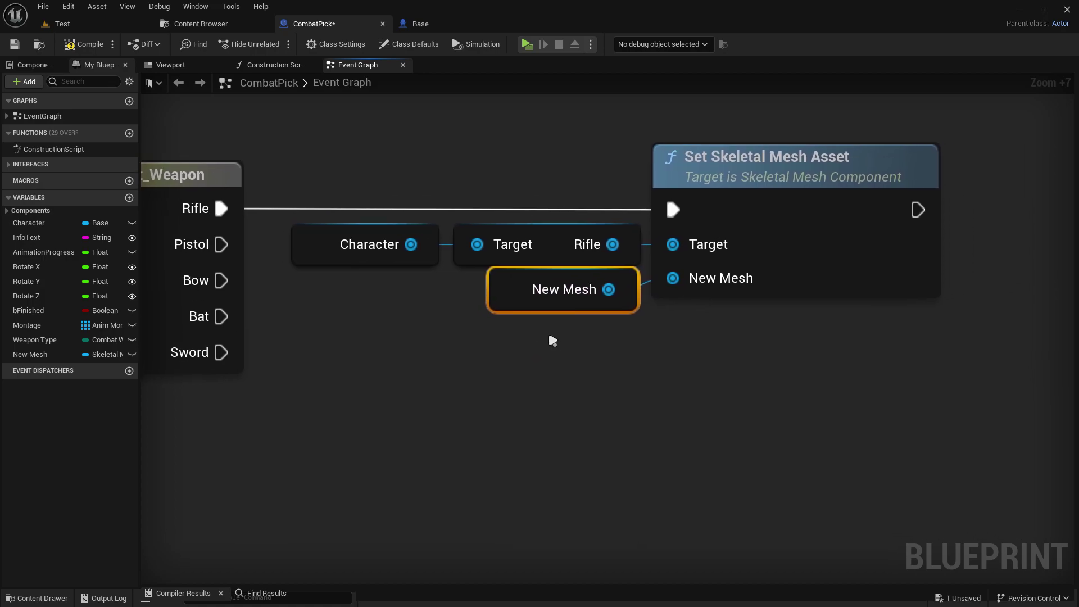
pyautogui.click(217, 27)
pyautogui.rightClick(540, 273)
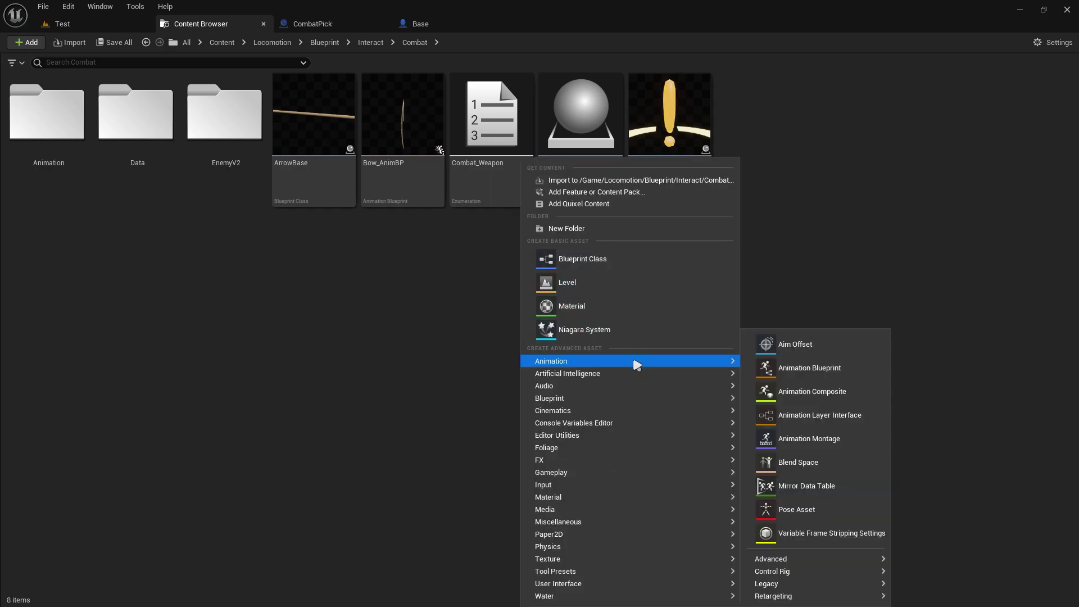
pyautogui.moveTo(626, 399)
pyautogui.click(831, 550)
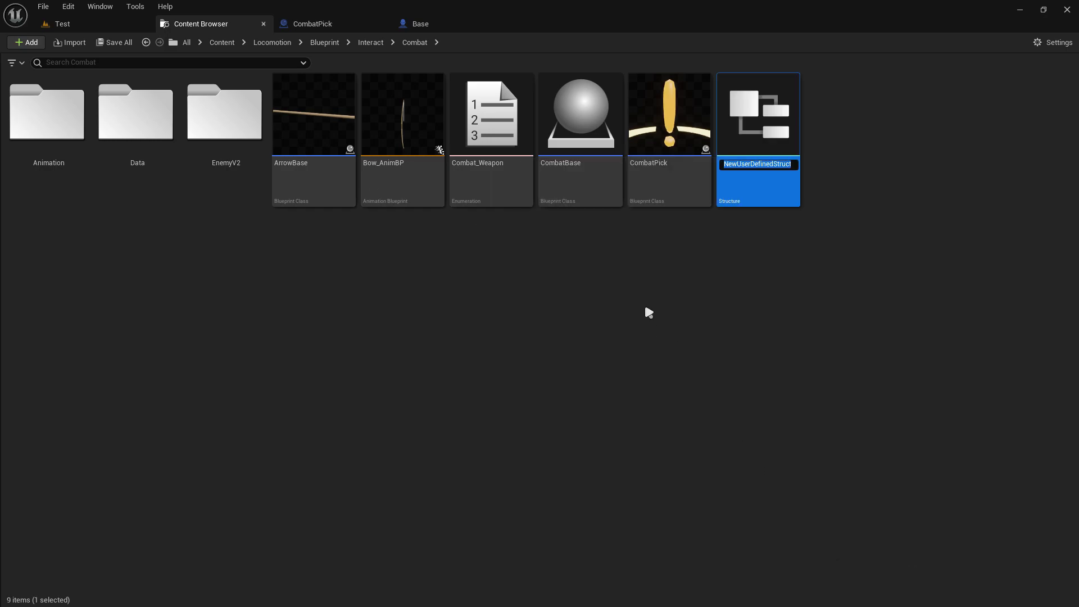
pyautogui.write('Co')
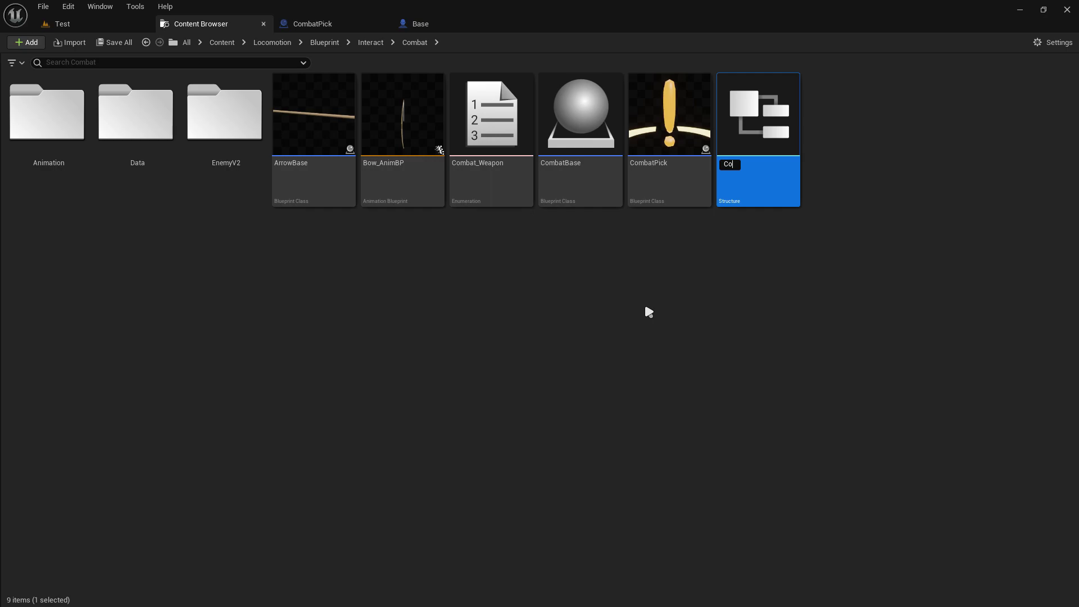
pyautogui.write('mba')
pyautogui.write('er')
pyautogui.press('Return')
# - Browse the Data and Structure folders, return to Combat, select Combat_Master and save all
pyautogui.doubleClick(136, 167)
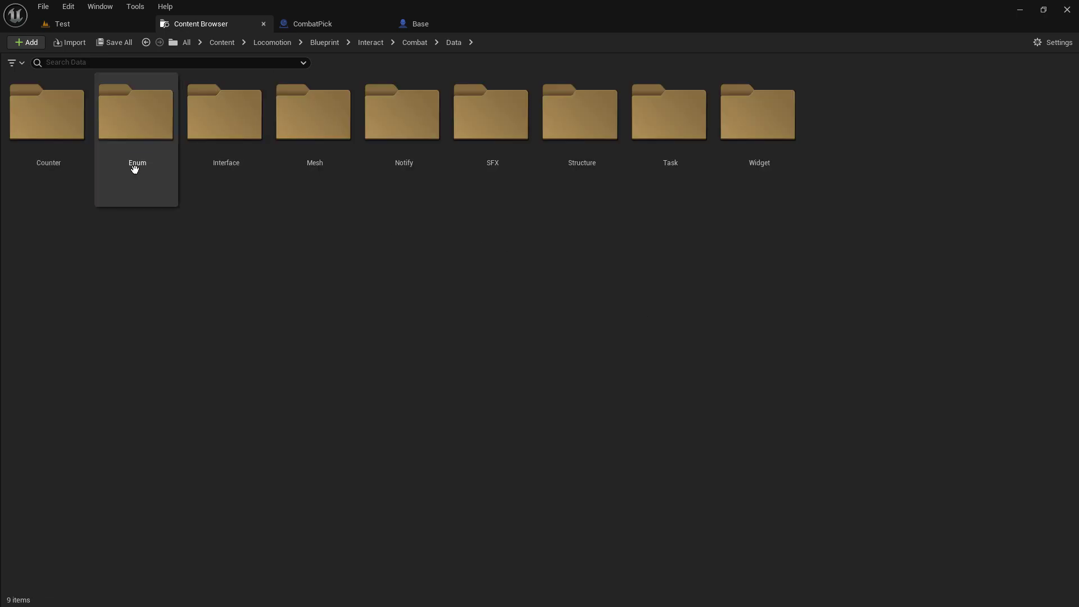
pyautogui.doubleClick(602, 185)
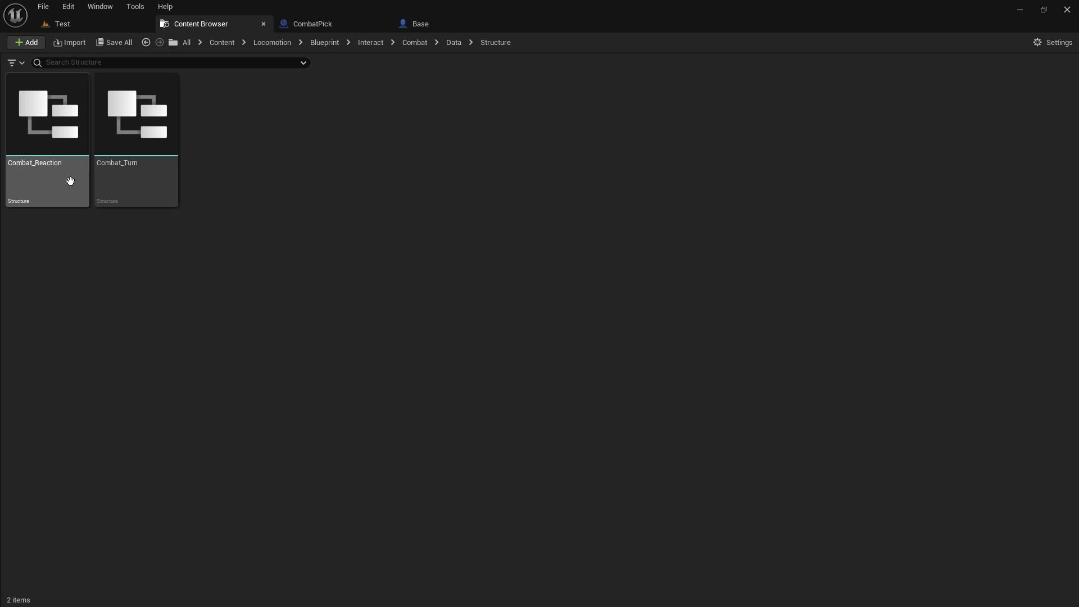
pyautogui.click(454, 42)
pyautogui.click(414, 42)
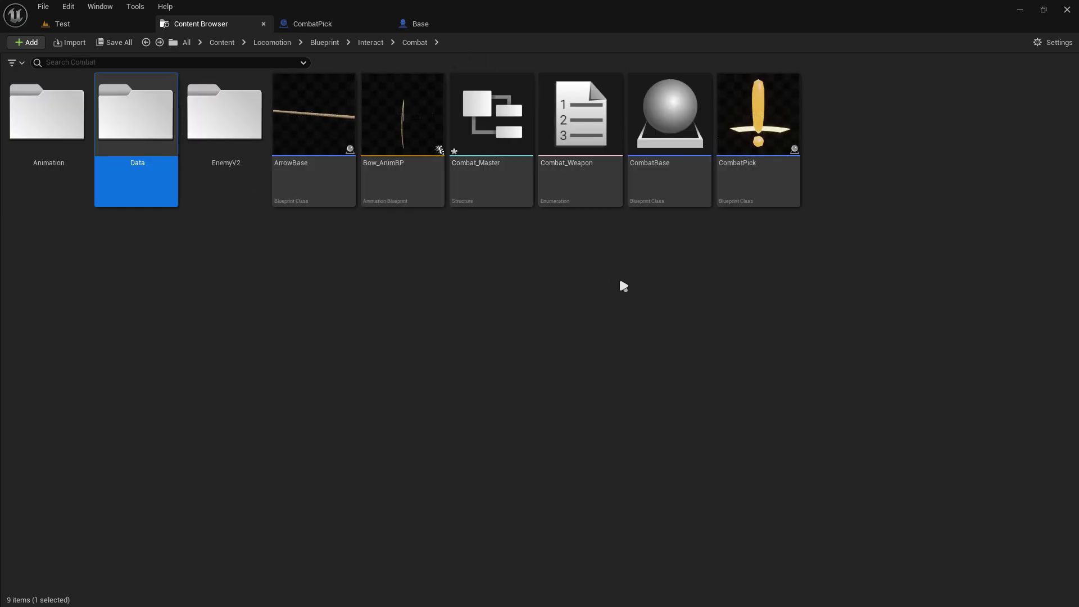
pyautogui.click(516, 163)
pyautogui.click(113, 44)
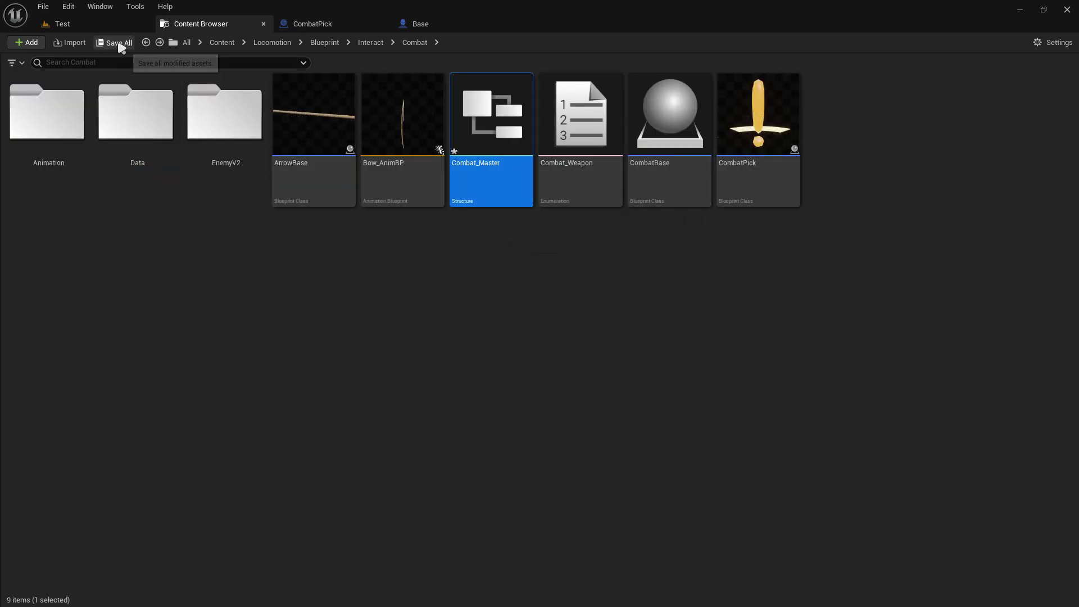
# - Open Combat_Master and rename its first member MemberVar_0 to Rifle
pyautogui.doubleClick(447, 201)
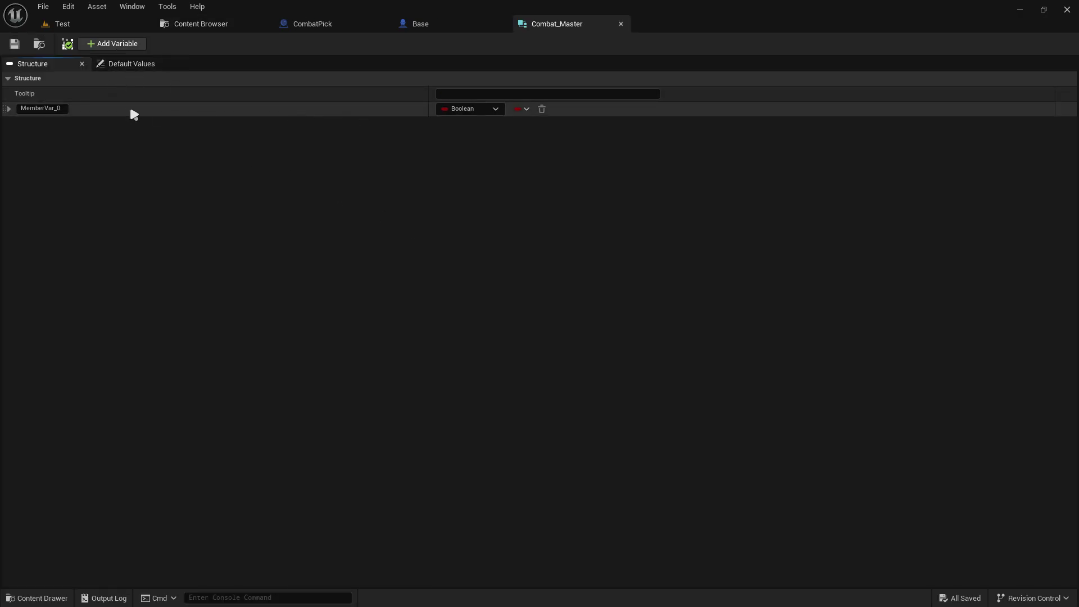
pyautogui.doubleClick(59, 108)
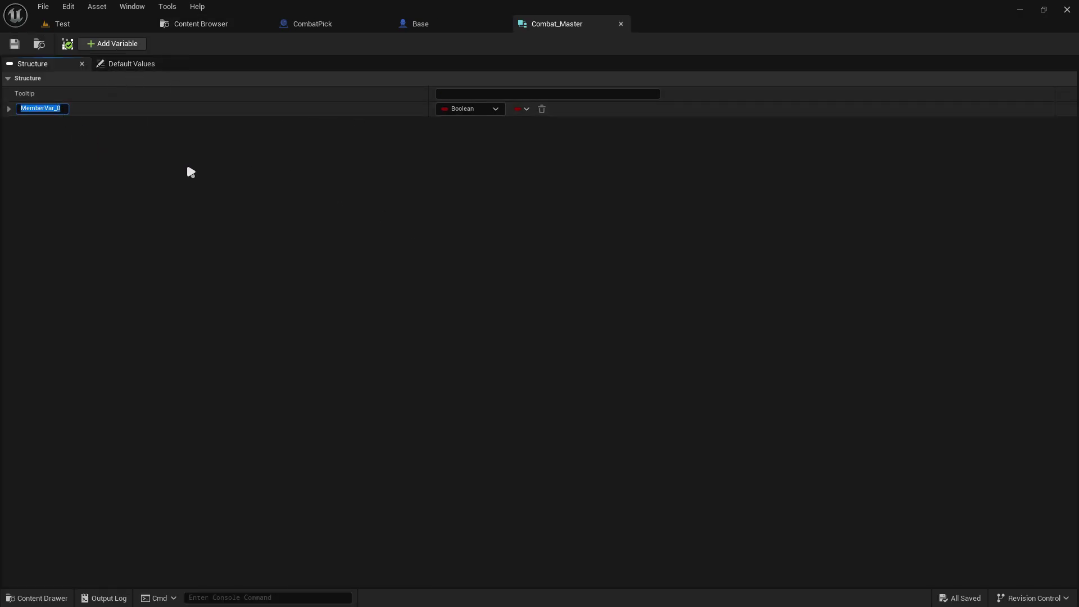
pyautogui.write('Rifle')
pyautogui.press('Return')
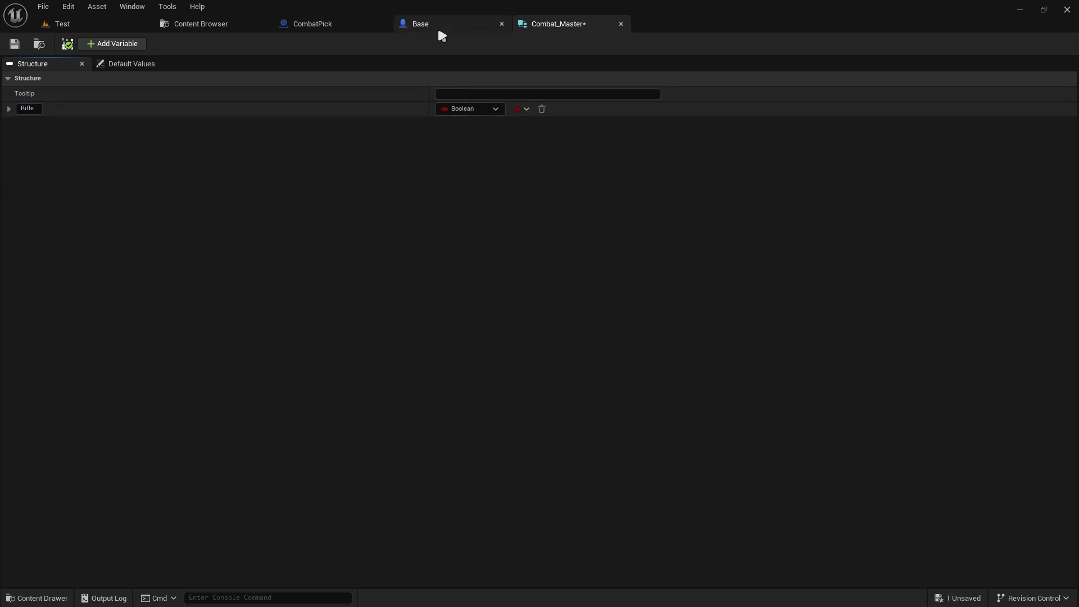
pyautogui.click(327, 29)
pyautogui.moveTo(493, 29); pyautogui.dragTo(427, 27)
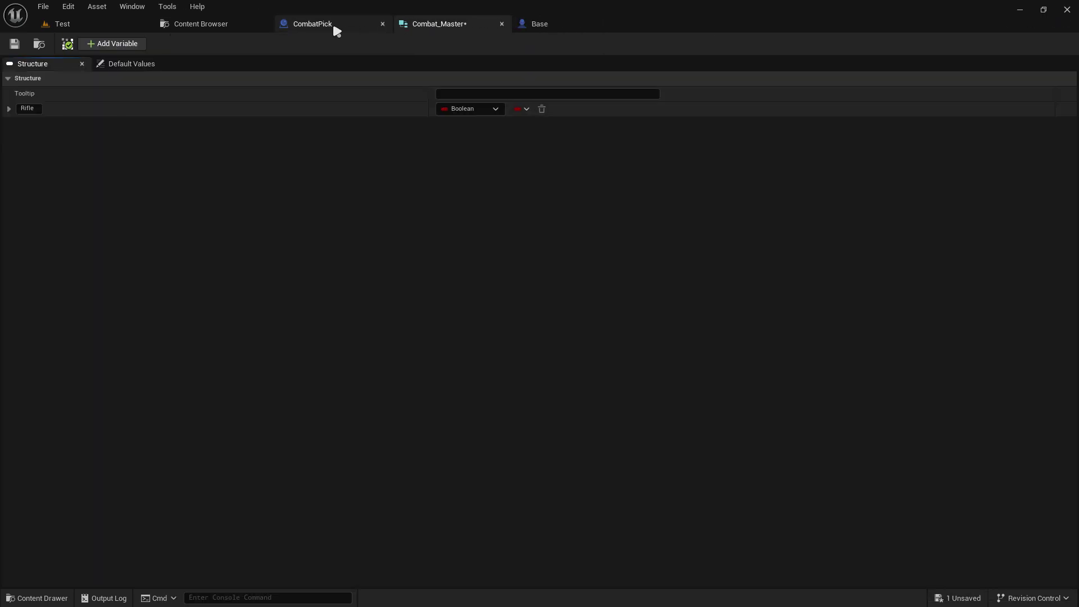
pyautogui.click(334, 26)
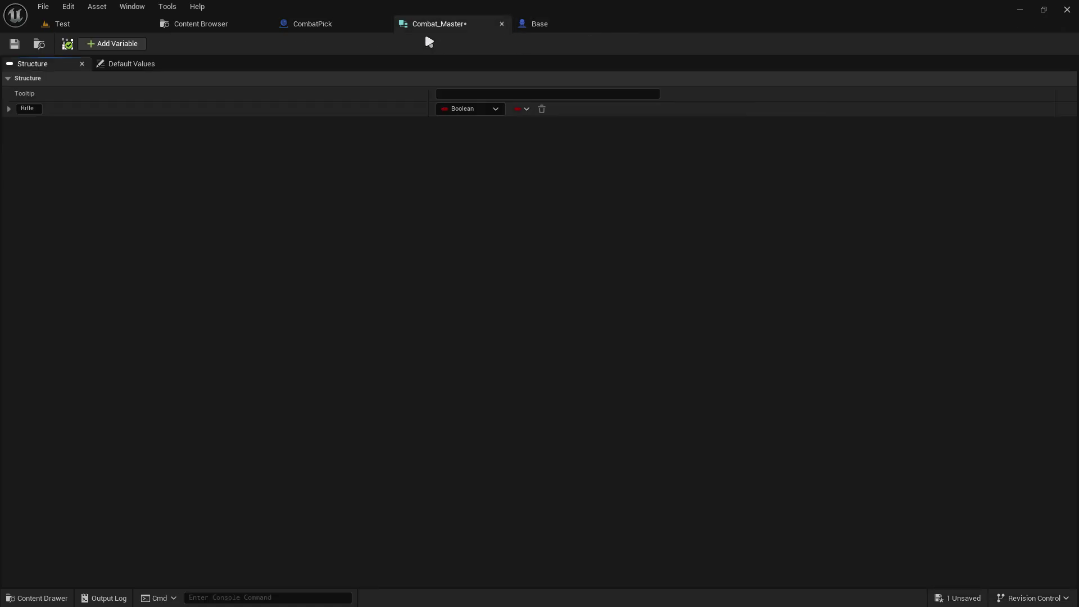
pyautogui.click(425, 28)
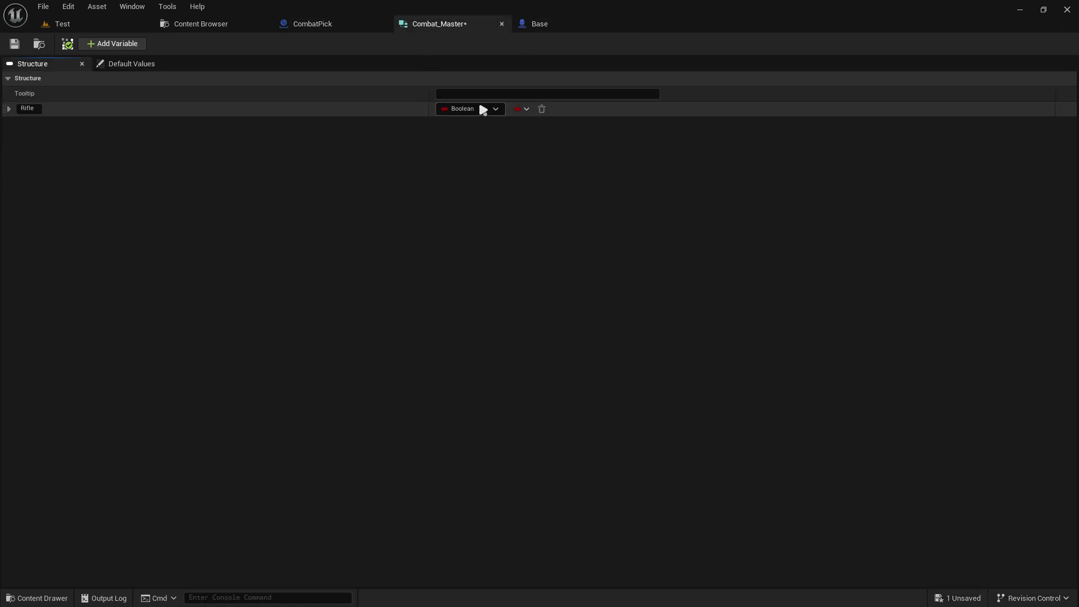
# - Make Rifle a Skeletal Mesh object reference, add a member named Pistol, and save
pyautogui.click(482, 109)
pyautogui.write('skeleta')
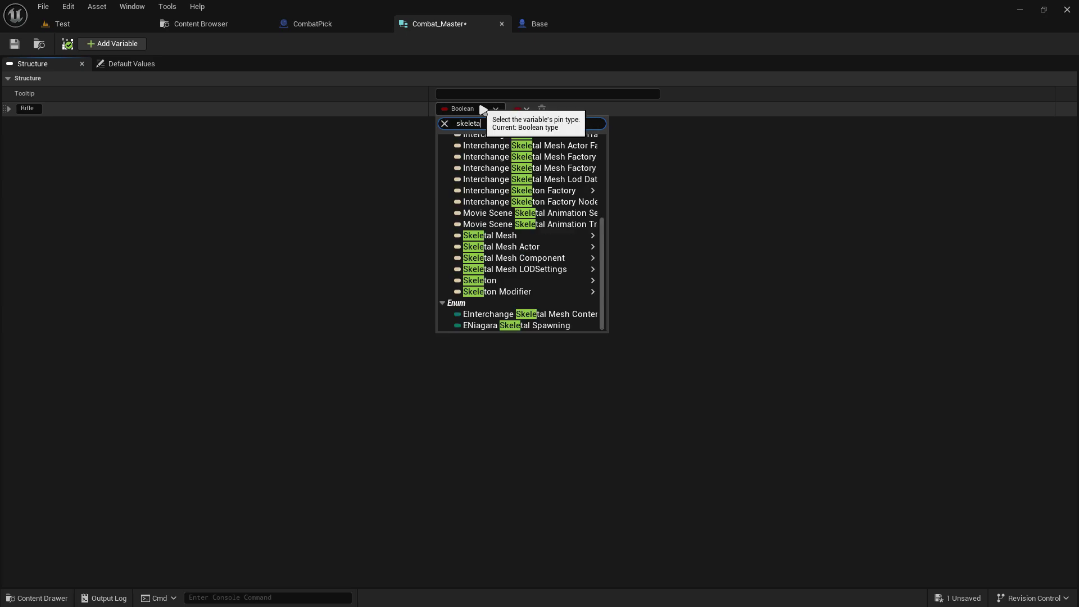
pyautogui.write('lm')
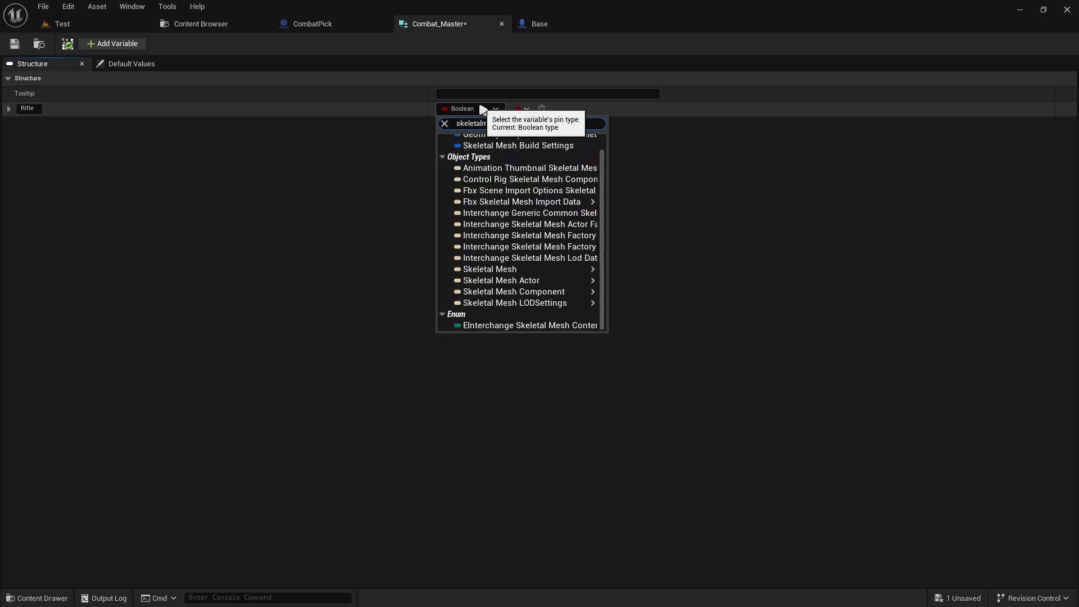
pyautogui.write('esh')
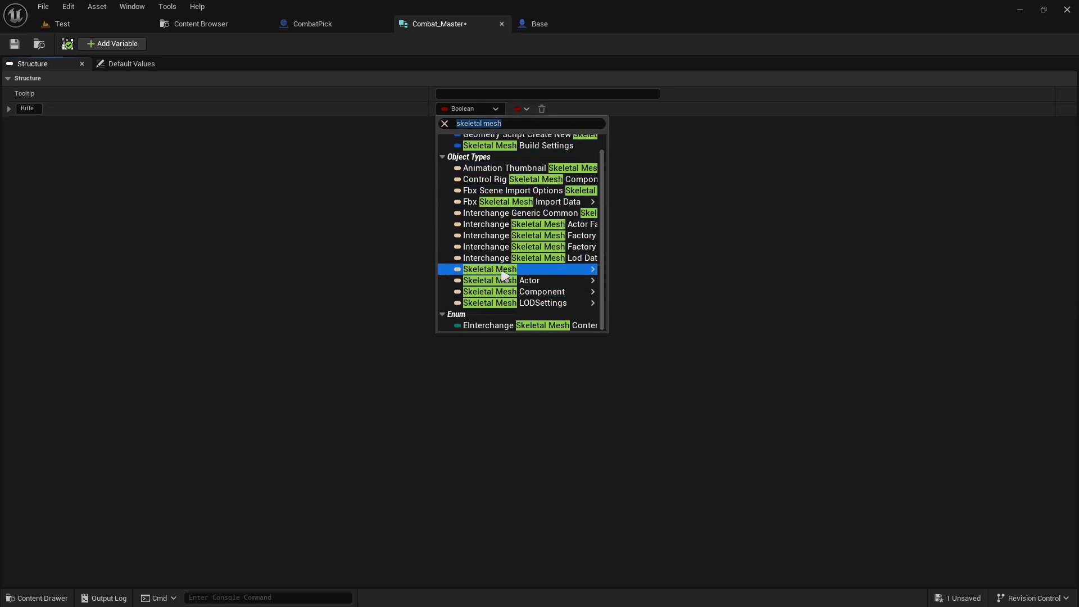
pyautogui.moveTo(584, 270)
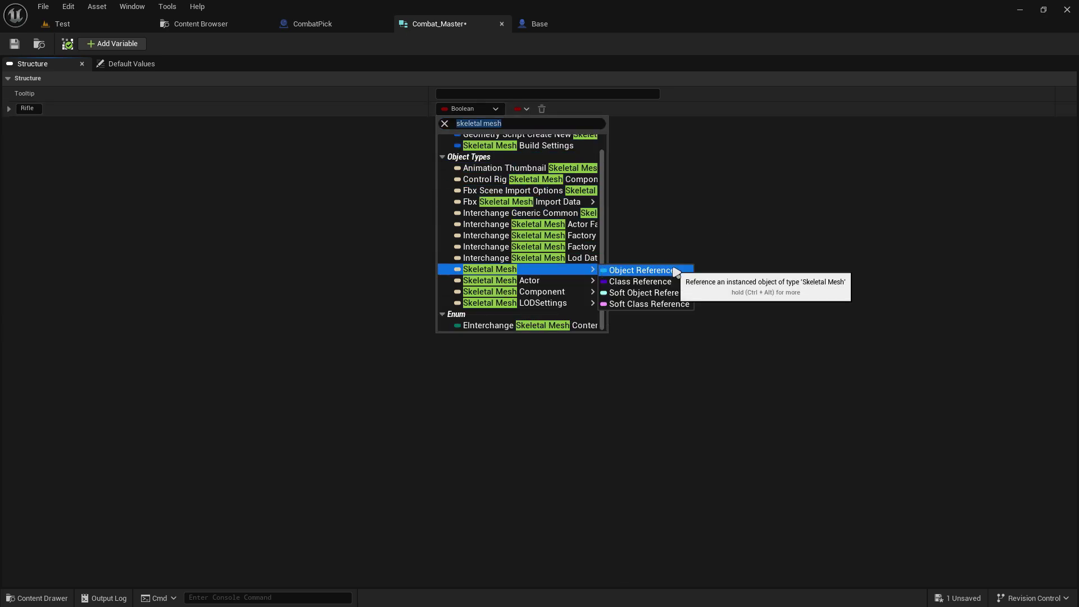
pyautogui.click(676, 272)
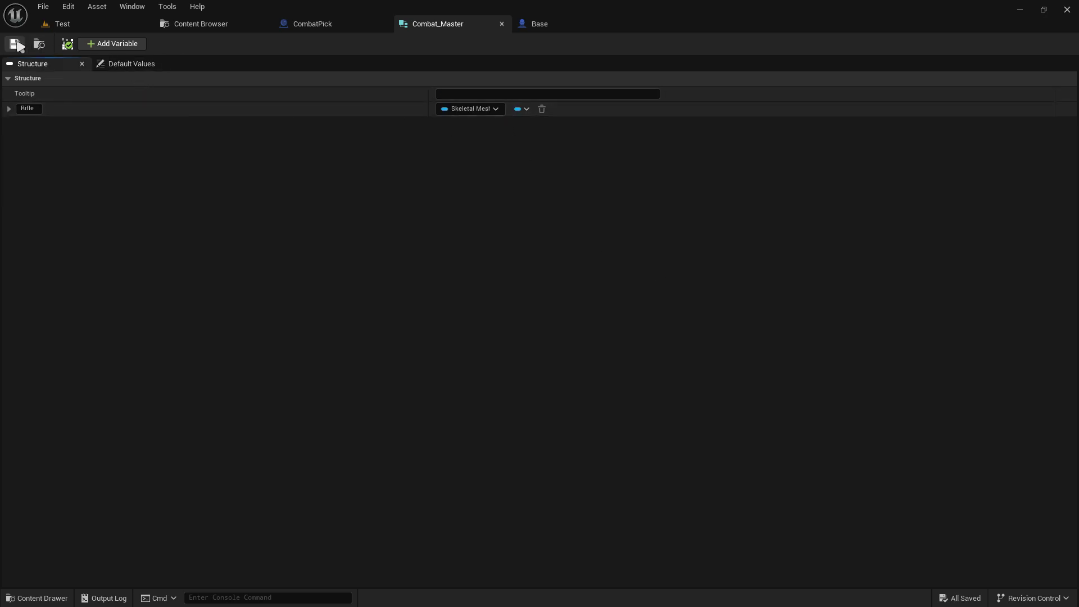
pyautogui.click(92, 47)
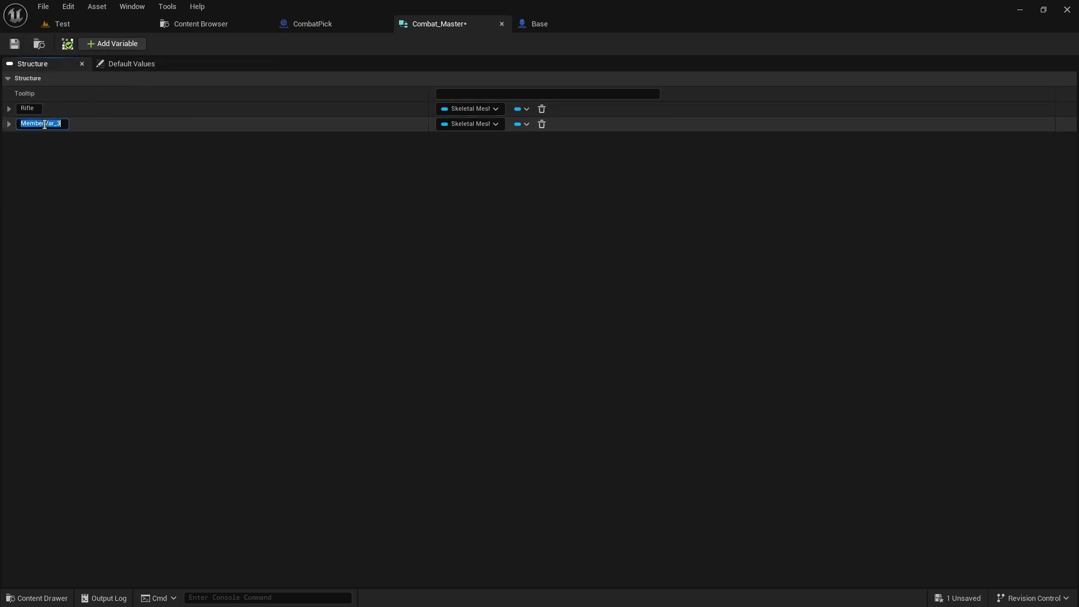
pyautogui.write('Pistol')
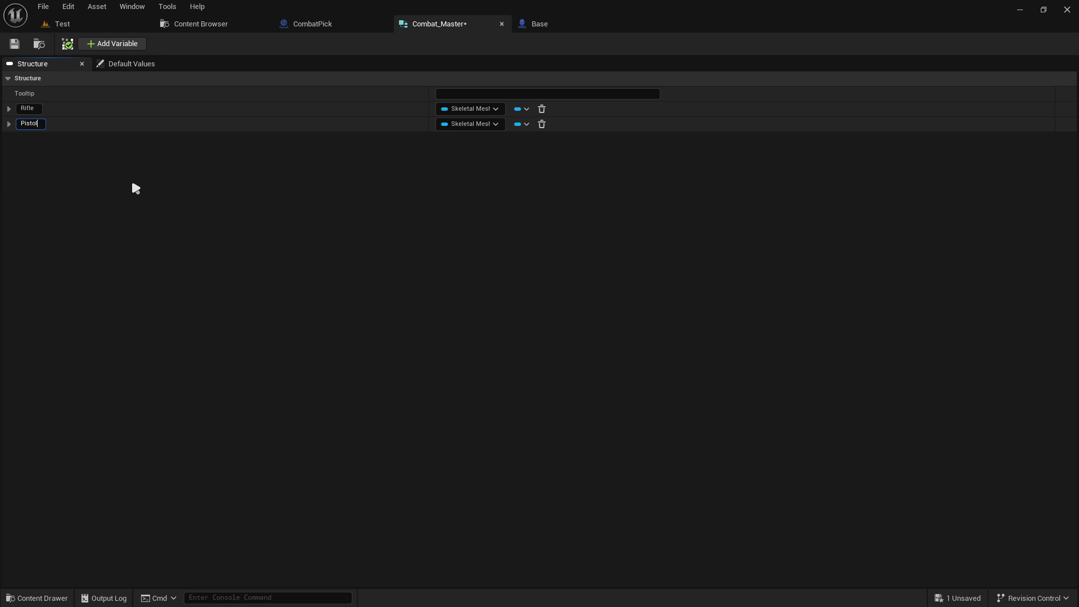
pyautogui.press('Return')
pyautogui.click(15, 43)
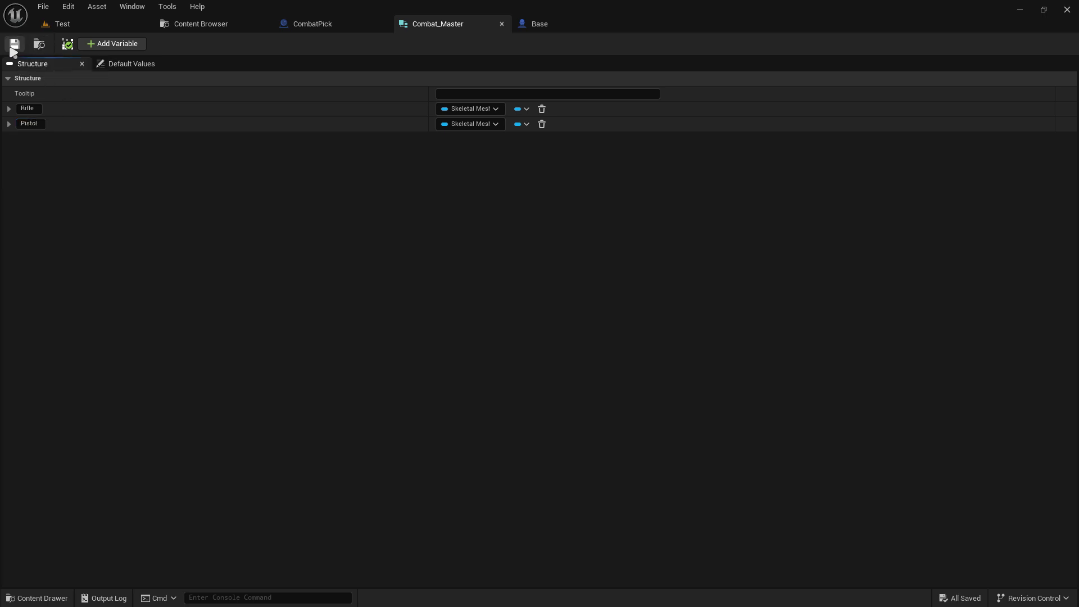
# - Select the Combat_Master asset and leave its name unchanged
pyautogui.click(214, 24)
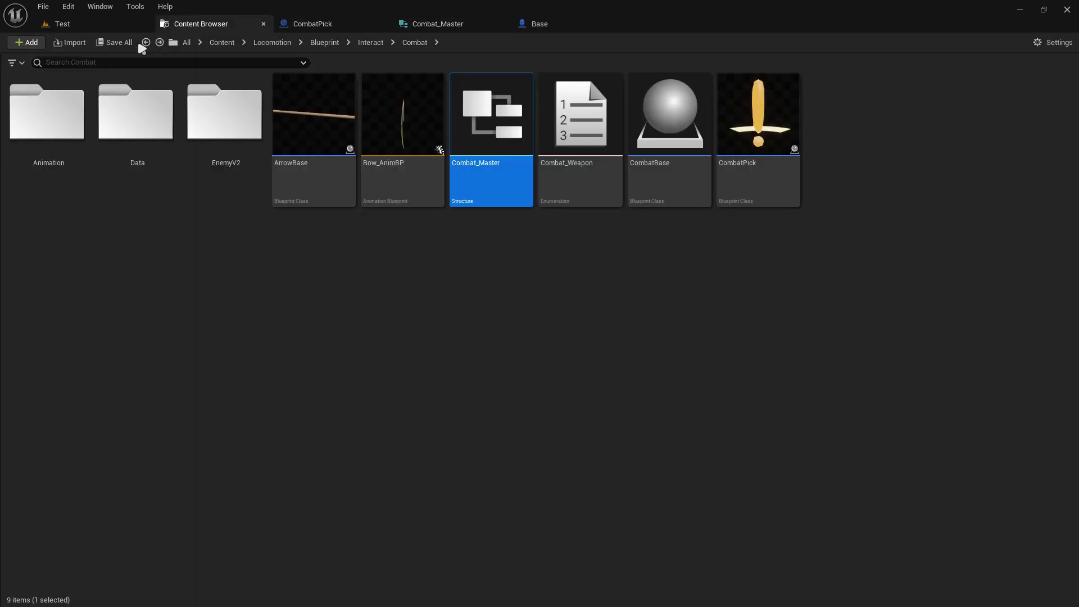
pyautogui.click(322, 25)
pyautogui.click(200, 24)
pyautogui.press('F2')
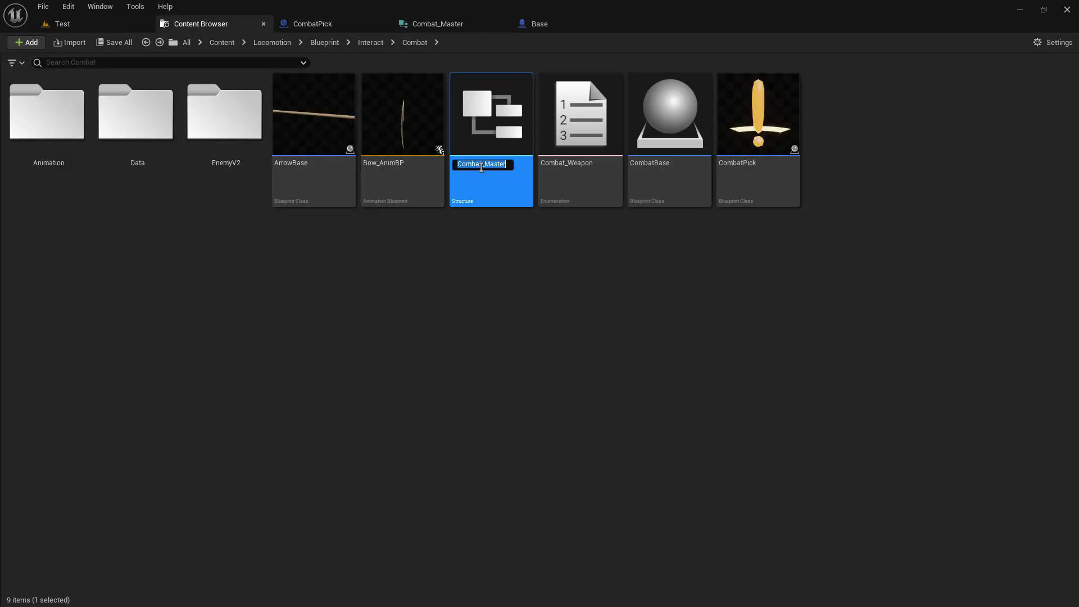
pyautogui.rightClick(482, 164)
pyautogui.click(522, 218)
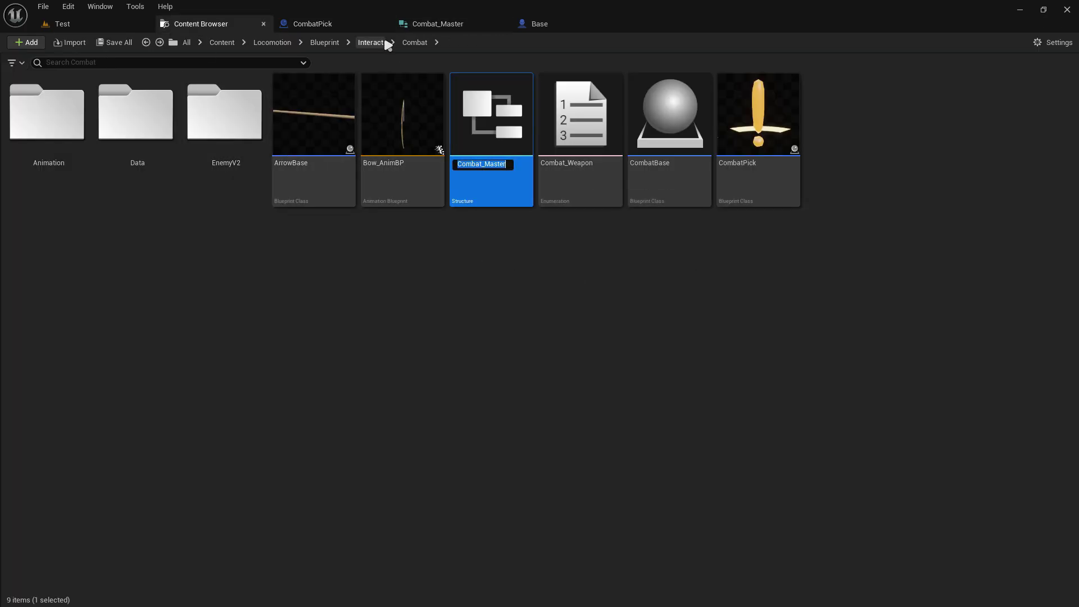
# - Delete CombatPick's old New Mesh variable and widen the graph area
pyautogui.click(318, 25)
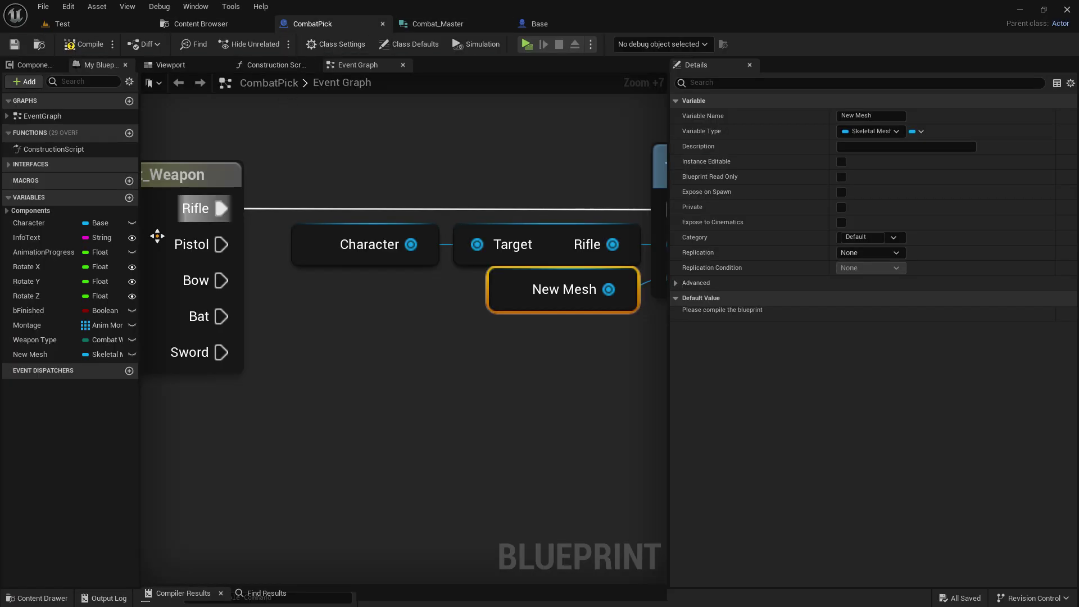
pyautogui.rightClick(38, 361)
pyautogui.click(104, 436)
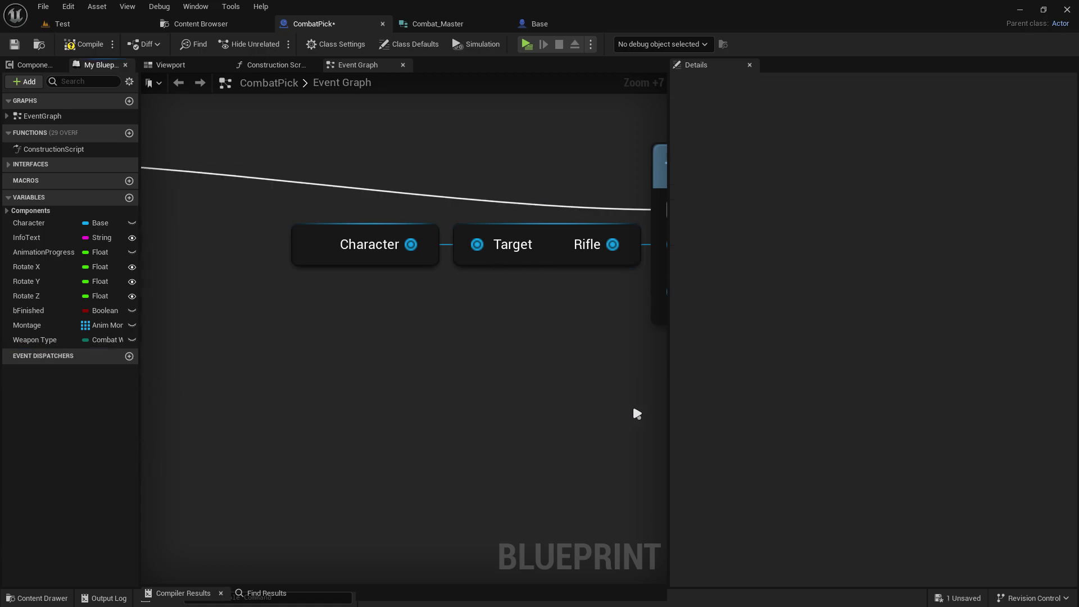
pyautogui.moveTo(668, 364); pyautogui.dragTo(1073, 363)
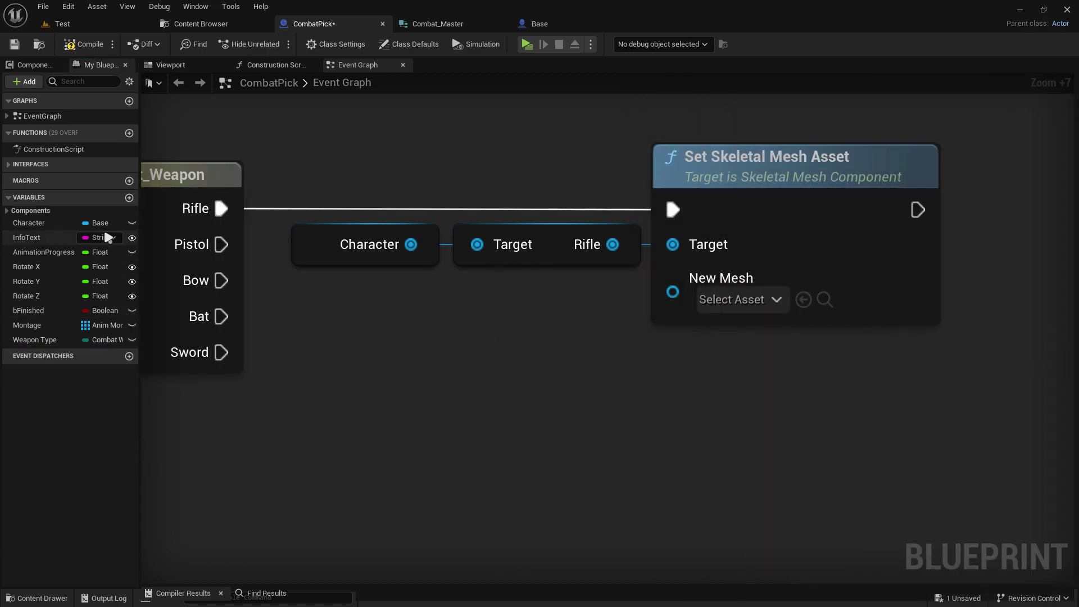
# - Add a variable named Data typed as the Combat_Master structure
pyautogui.click(125, 200)
pyautogui.click(92, 196)
pyautogui.click(129, 197)
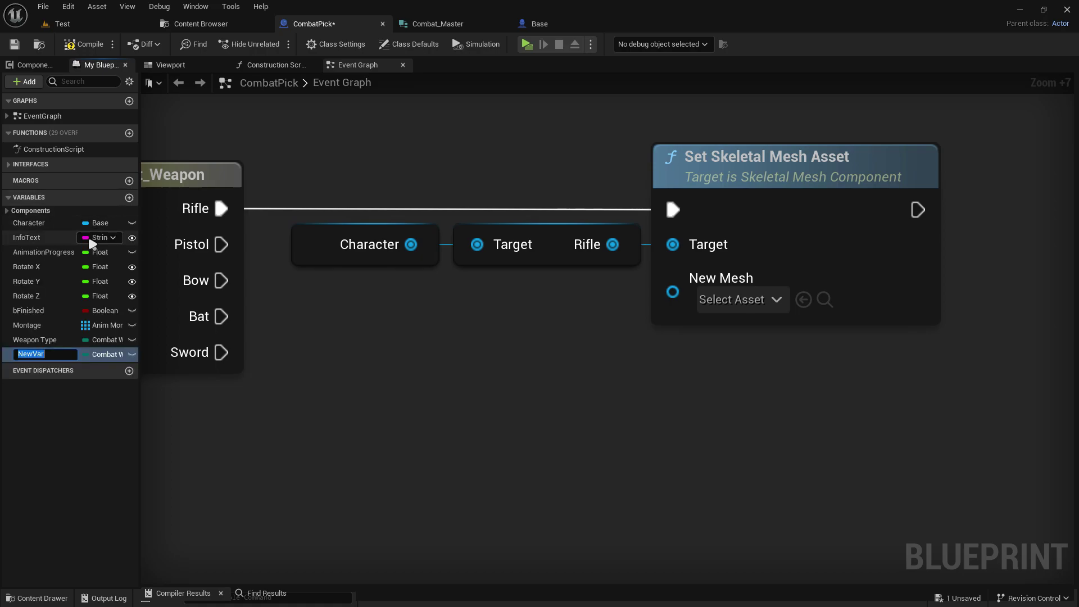
pyautogui.write('Data')
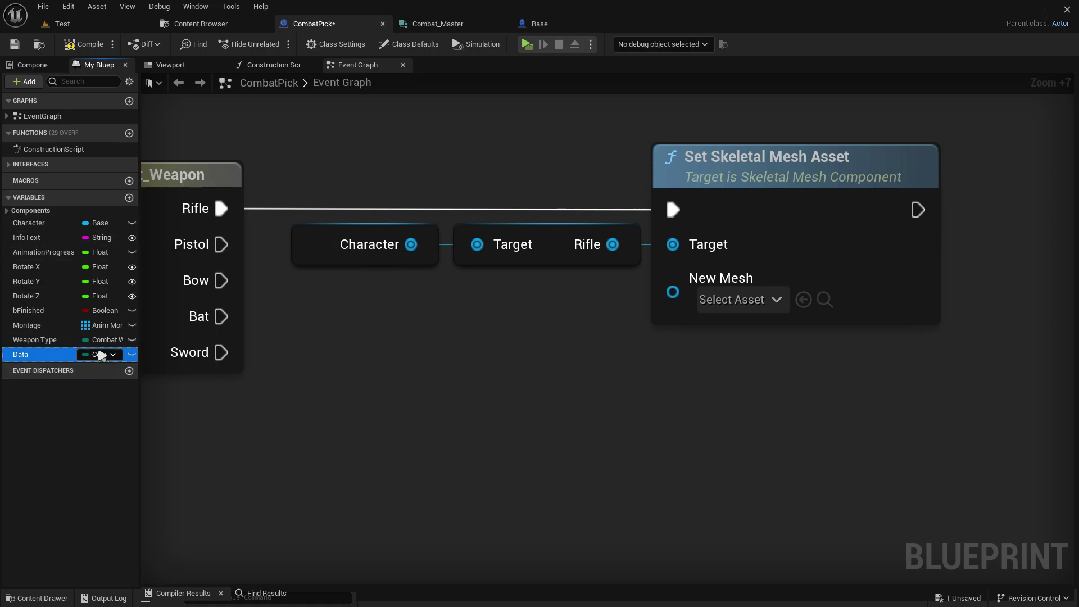
pyautogui.click(107, 354)
pyautogui.write('combat')
pyautogui.click(157, 395)
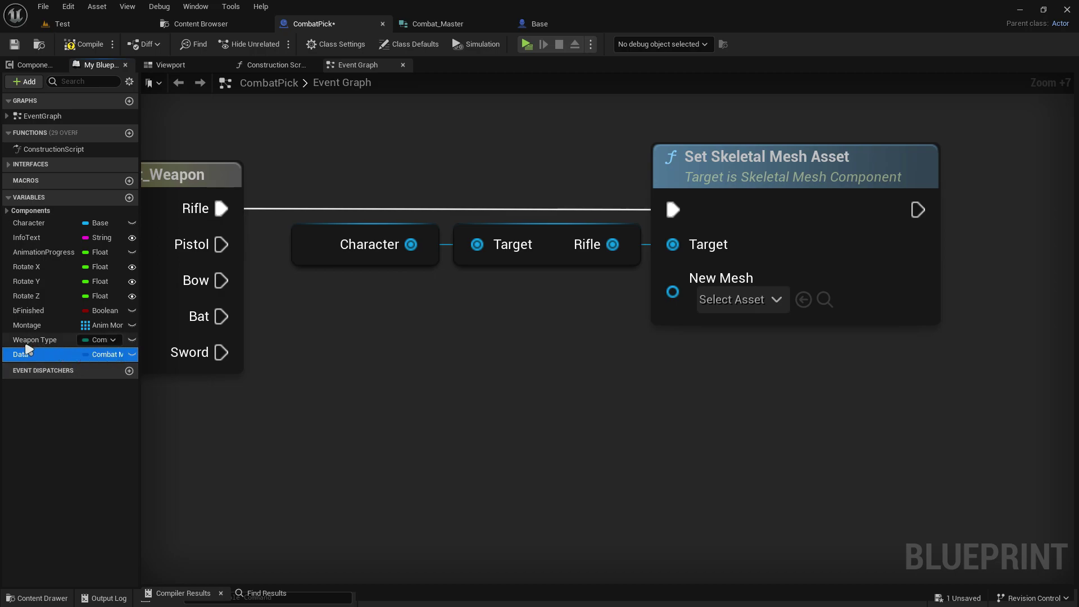
# - Add a Data getter with a Break Combat_Master node and wire Rifle into New Mesh
pyautogui.moveTo(410, 374)
pyautogui.keyDown('ctrl'); pyautogui.mouseDown()
pyautogui.moveTo(484, 359)
pyautogui.moveTo(537, 391)
pyautogui.mouseUp(); pyautogui.keyUp('ctrl')
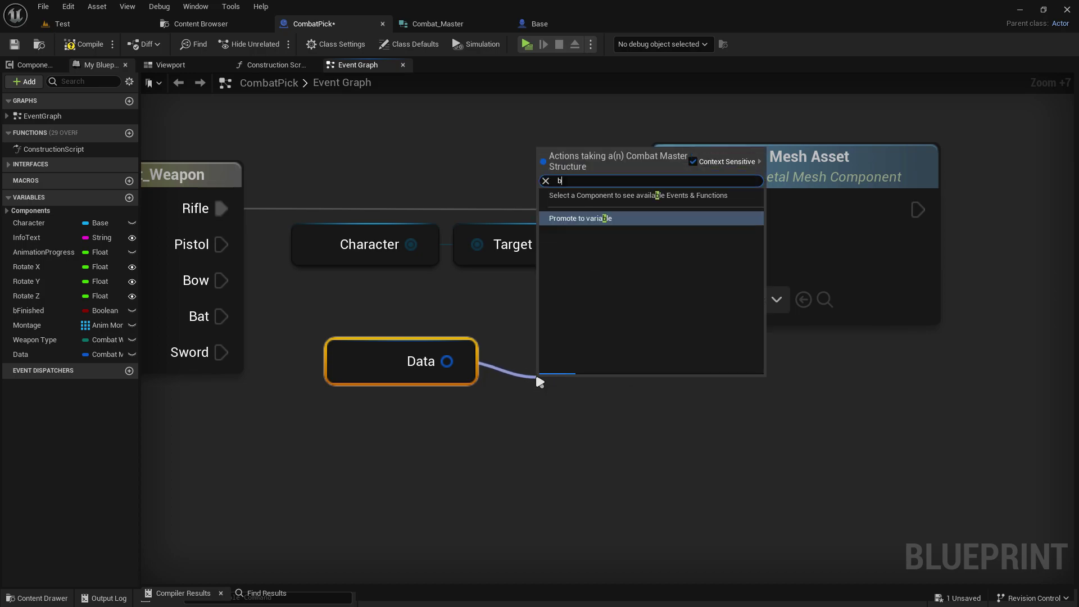
pyautogui.write('break')
pyautogui.press('Return')
pyautogui.moveTo(613, 410); pyautogui.dragTo(539, 310)
pyautogui.keyDown('ctrl'); pyautogui.click(419, 344); pyautogui.keyUp('ctrl')
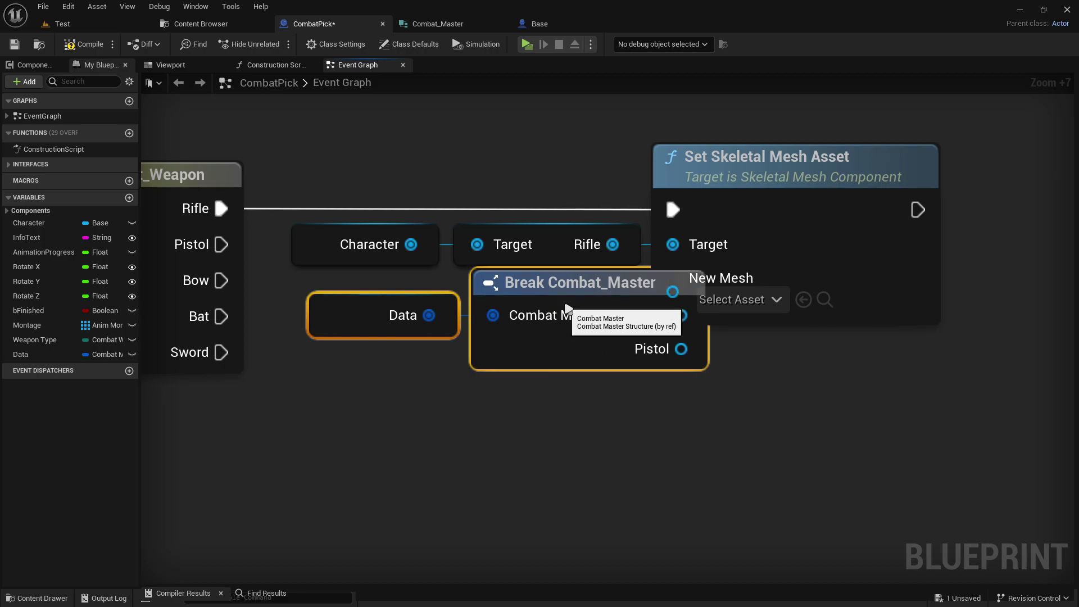
pyautogui.moveTo(763, 321); pyautogui.dragTo(707, 291, button='right')
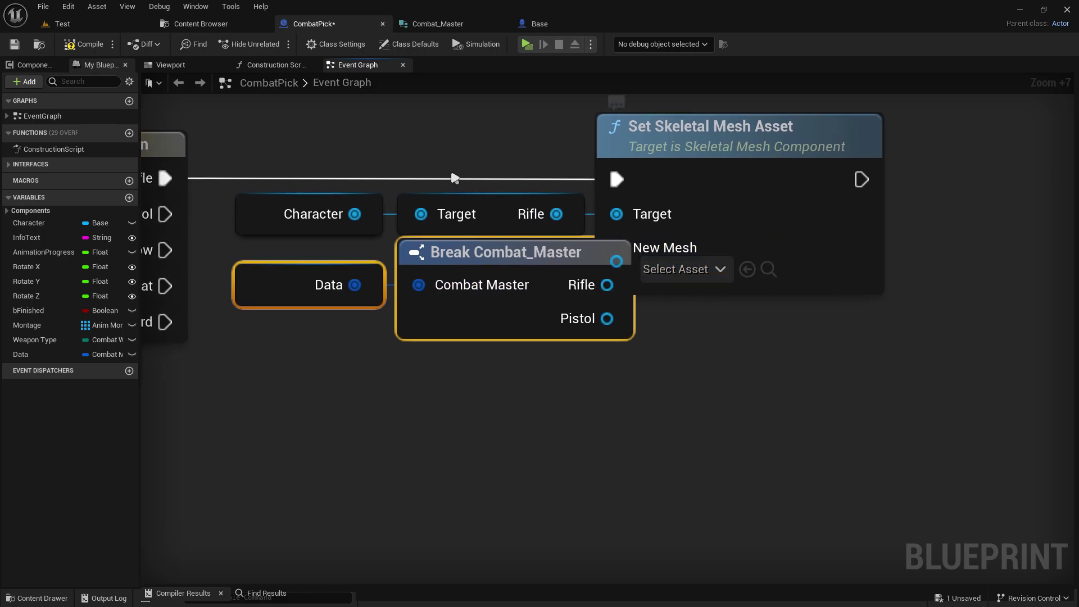
pyautogui.moveTo(270, 225); pyautogui.dragTo(609, 190)
pyautogui.moveTo(618, 228); pyautogui.dragTo(672, 227)
pyautogui.click(643, 360)
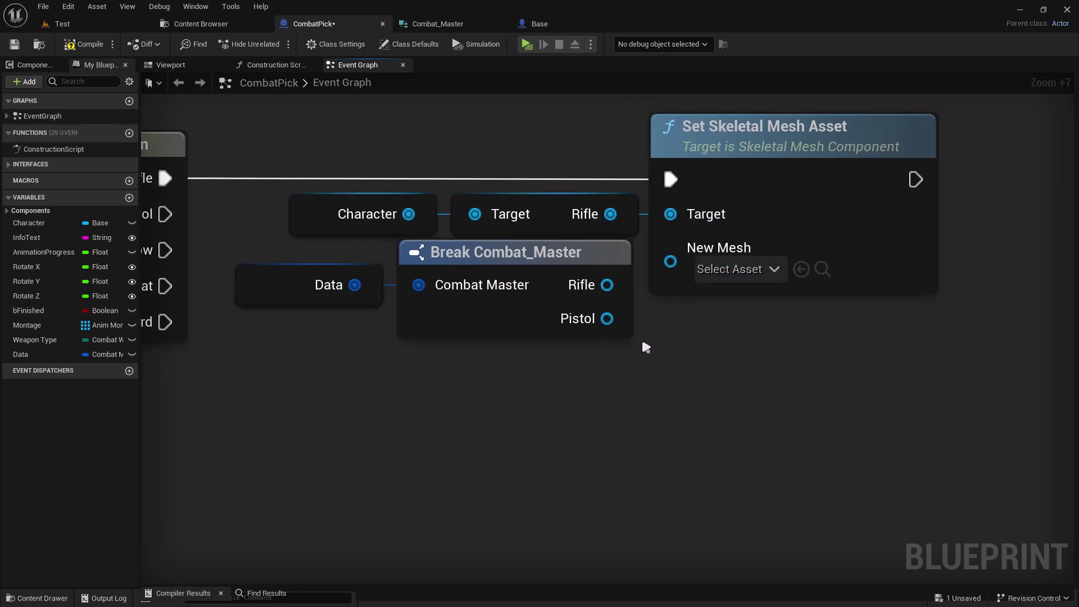
pyautogui.moveTo(419, 394)
pyautogui.mouseDown()
pyautogui.moveTo(309, 286)
pyautogui.moveTo(334, 289)
pyautogui.mouseUp()
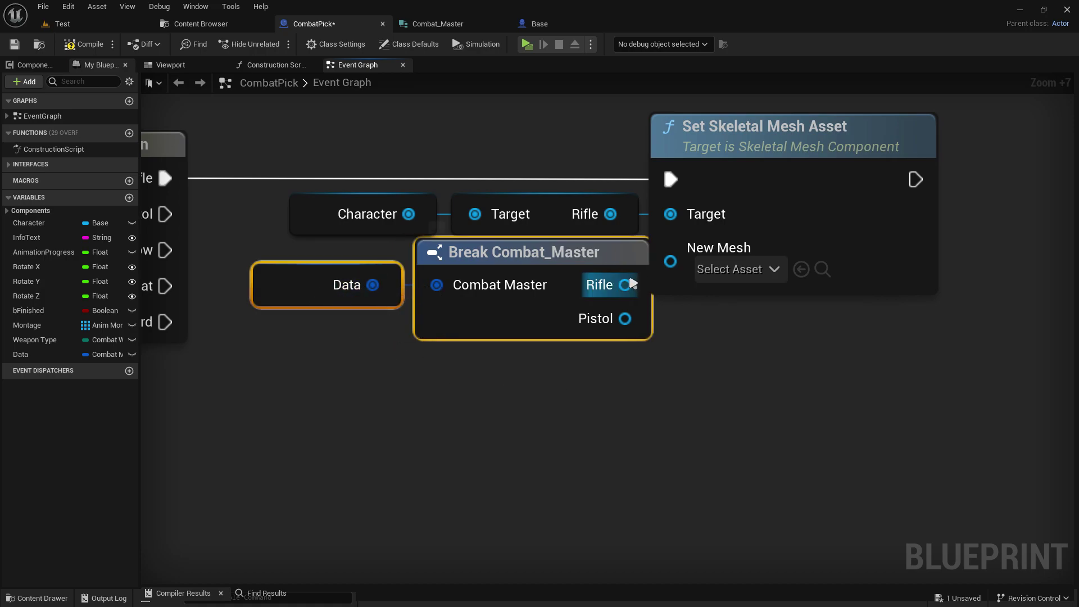
pyautogui.moveTo(625, 285); pyautogui.dragTo(671, 262)
pyautogui.moveTo(389, 302); pyautogui.dragTo(371, 302)
pyautogui.click(618, 365)
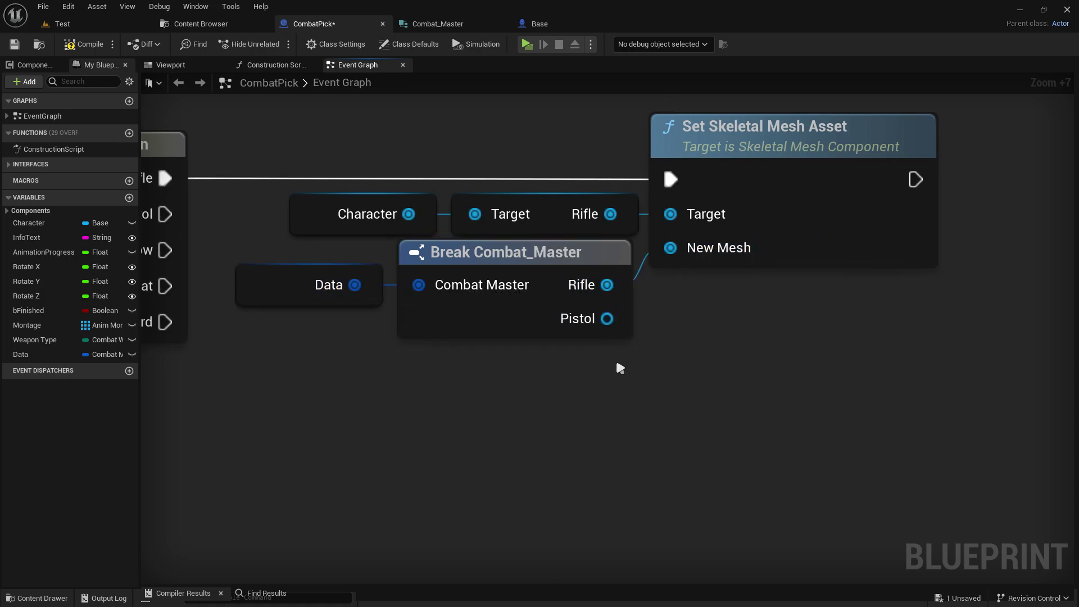
# - Duplicate the Rifle mesh-setting nodes and wire the Switch's Pistol branch to the copy via a reroute
pyautogui.moveTo(713, 293); pyautogui.dragTo(892, 337, button='right')
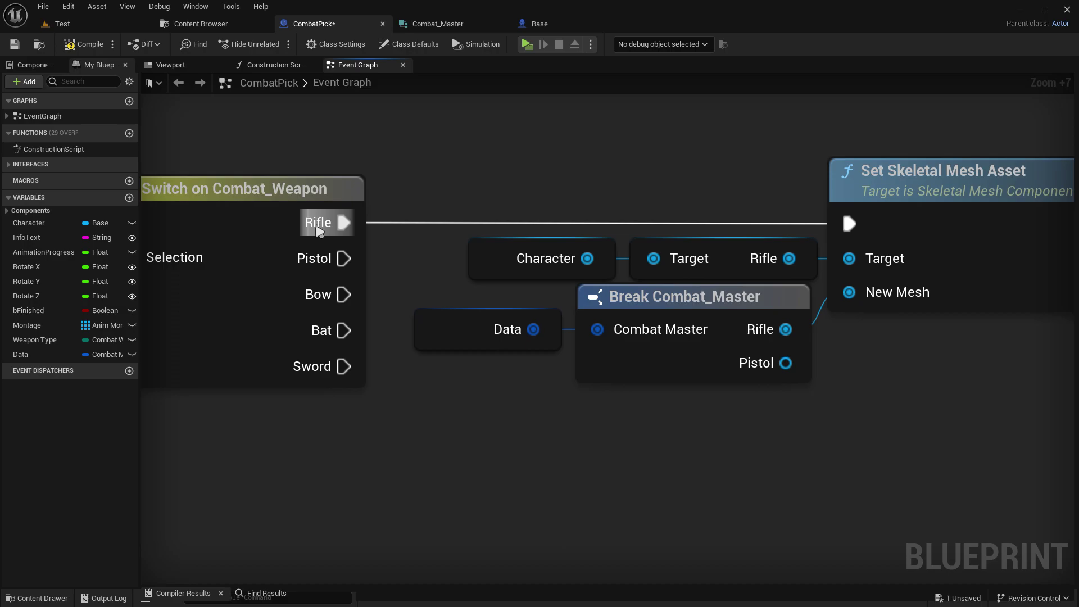
pyautogui.moveTo(320, 230)
pyautogui.mouseDown(button='right')
pyautogui.moveTo(525, 410)
pyautogui.moveTo(438, 241)
pyautogui.mouseUp(button='right')
pyautogui.scroll(-4, 533, 399)
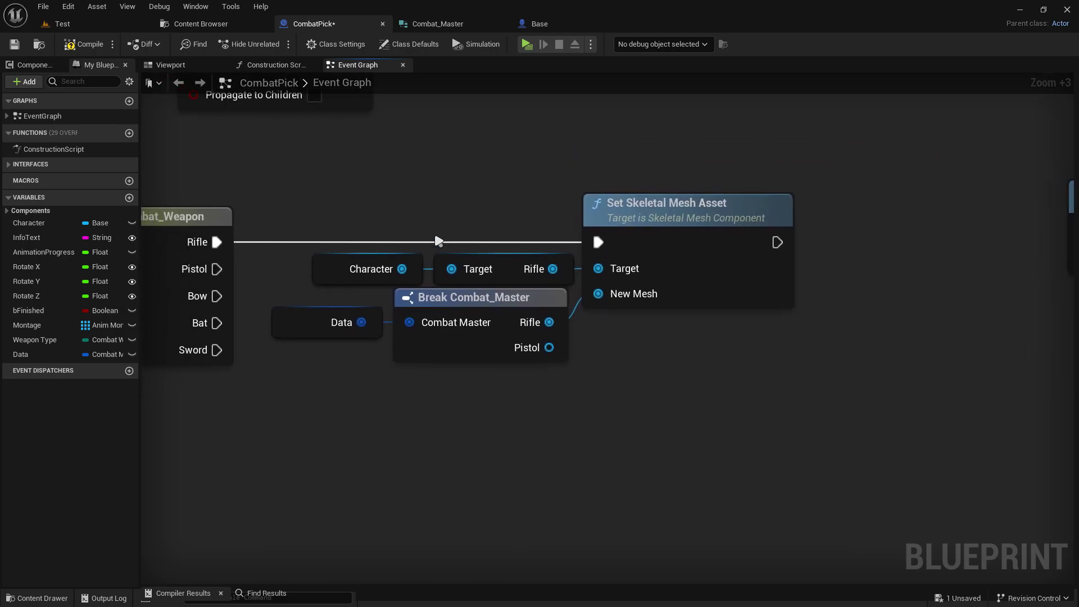
pyautogui.moveTo(401, 203); pyautogui.dragTo(679, 271)
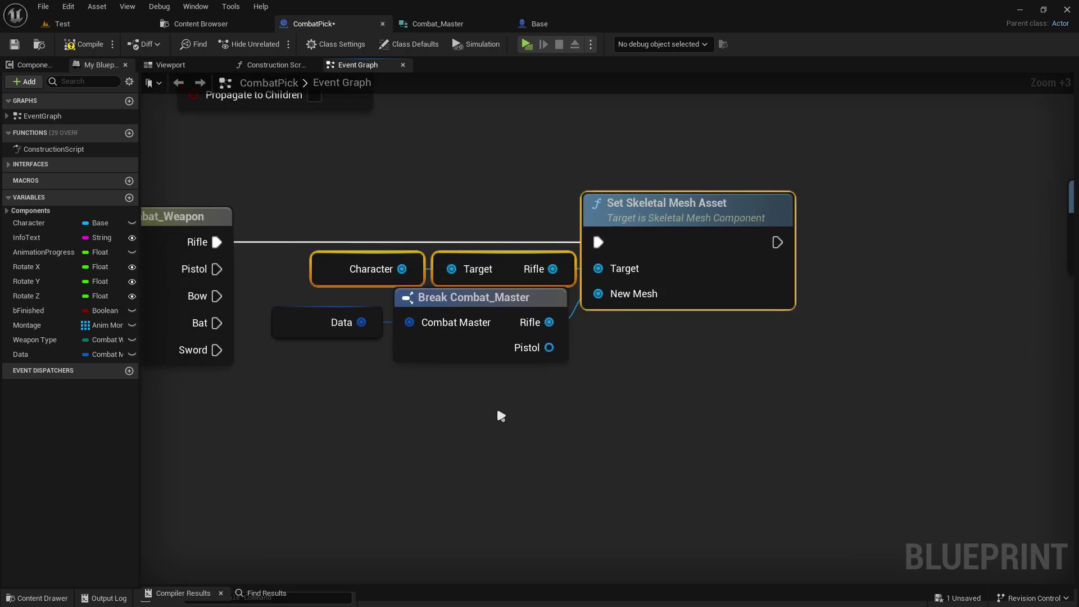
pyautogui.hotkey('ctrl', 'c')
pyautogui.hotkey('ctrl', 'v')
pyautogui.moveTo(638, 423); pyautogui.dragTo(216, 269)
pyautogui.moveTo(456, 392); pyautogui.dragTo(585, 383, button='right')
pyautogui.doubleClick(597, 381)
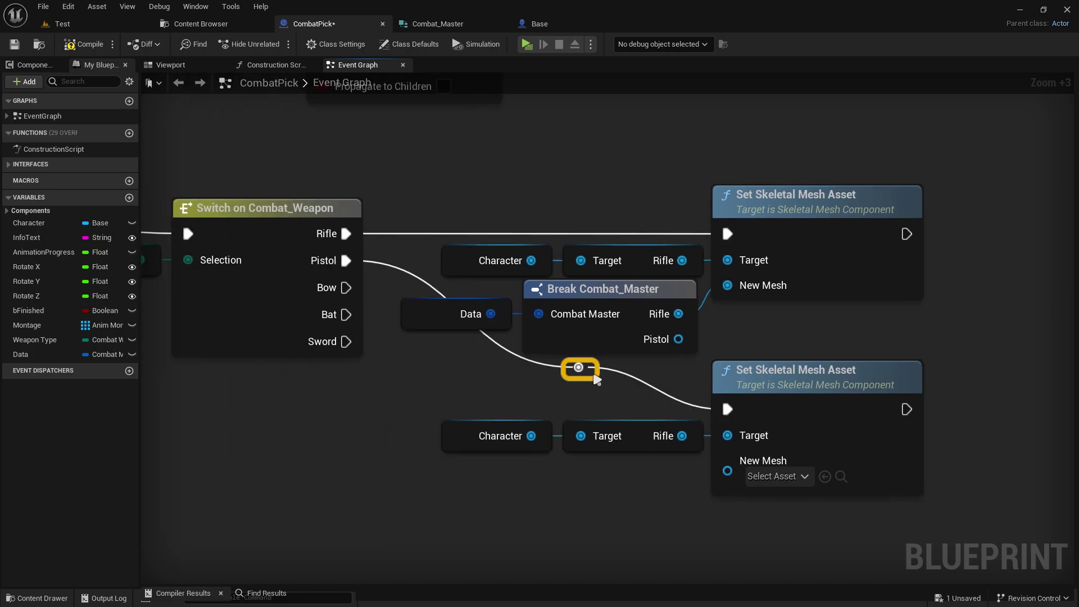
pyautogui.moveTo(596, 377); pyautogui.dragTo(494, 410)
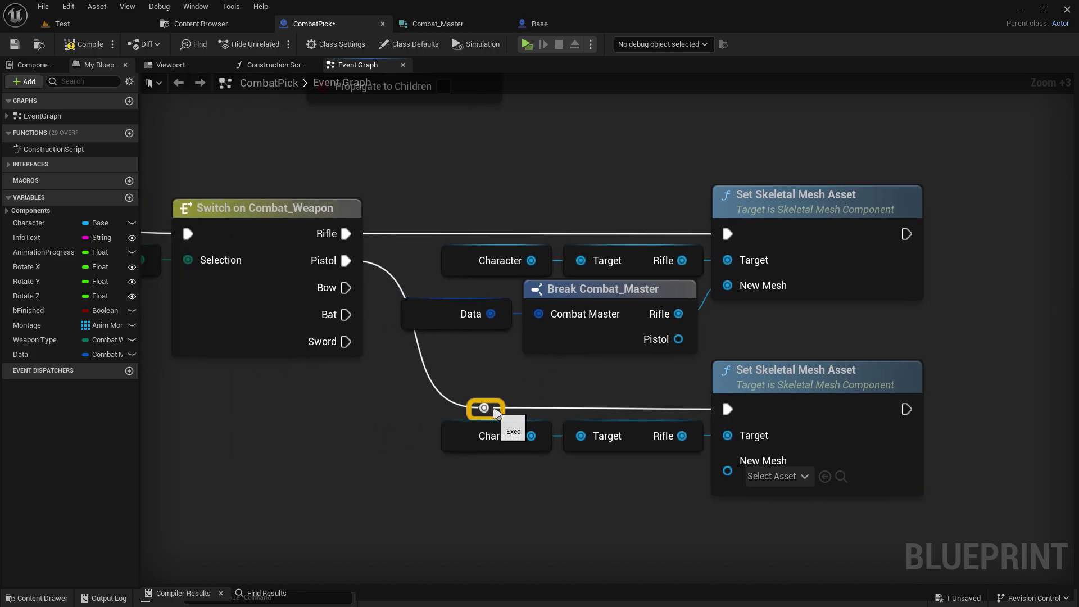
# - Align the copied row beneath the original Rifle row
pyautogui.scroll(-3, 450, 391)
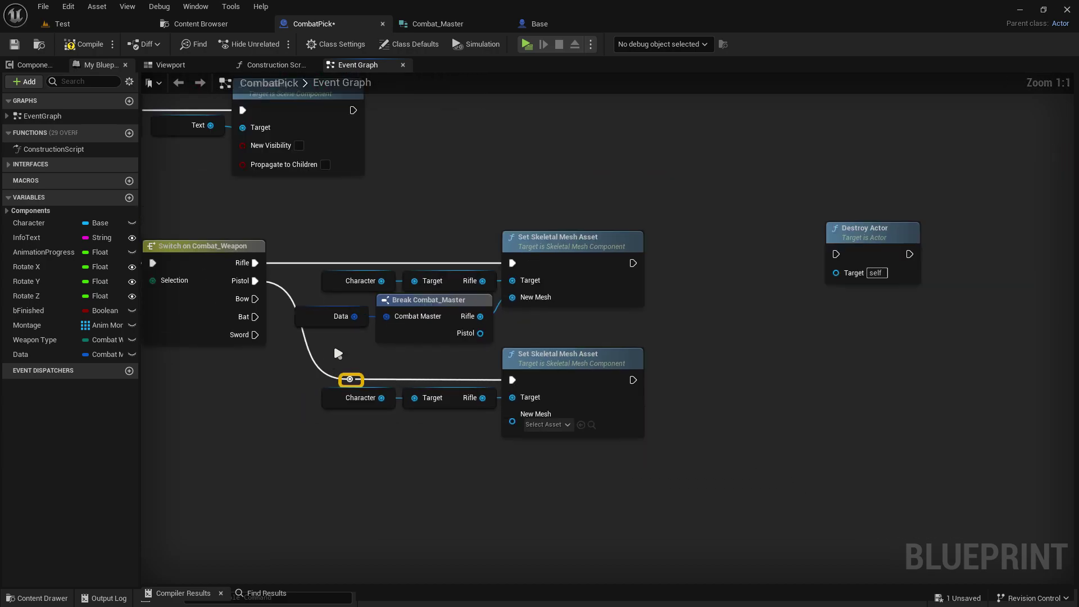
pyautogui.keyDown('shift'); pyautogui.click(528, 297); pyautogui.keyUp('shift')
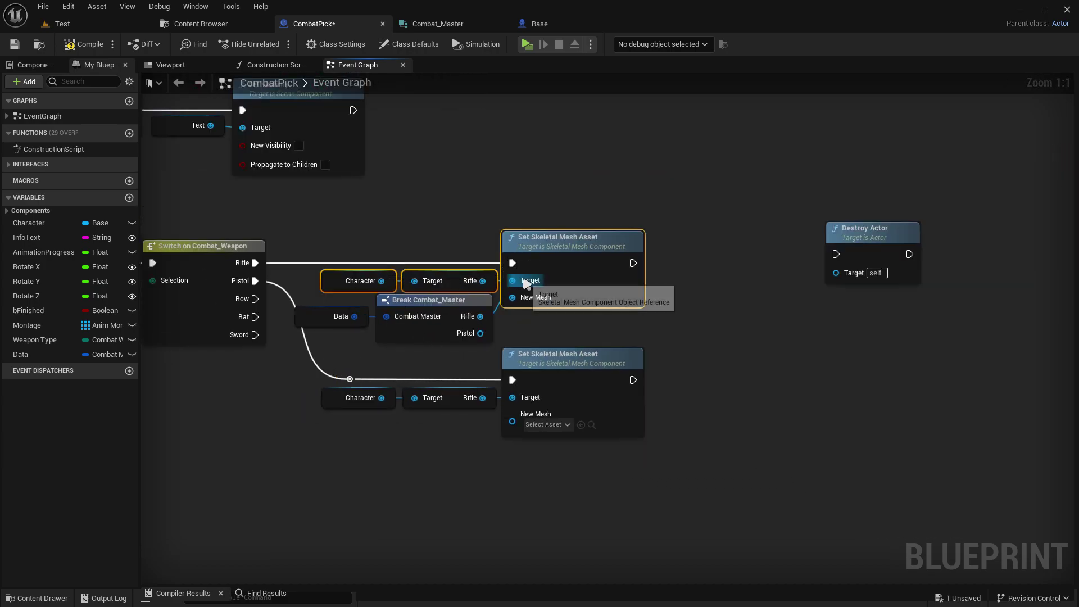
pyautogui.moveTo(448, 284)
pyautogui.mouseDown()
pyautogui.moveTo(592, 284)
pyautogui.moveTo(564, 316)
pyautogui.mouseUp()
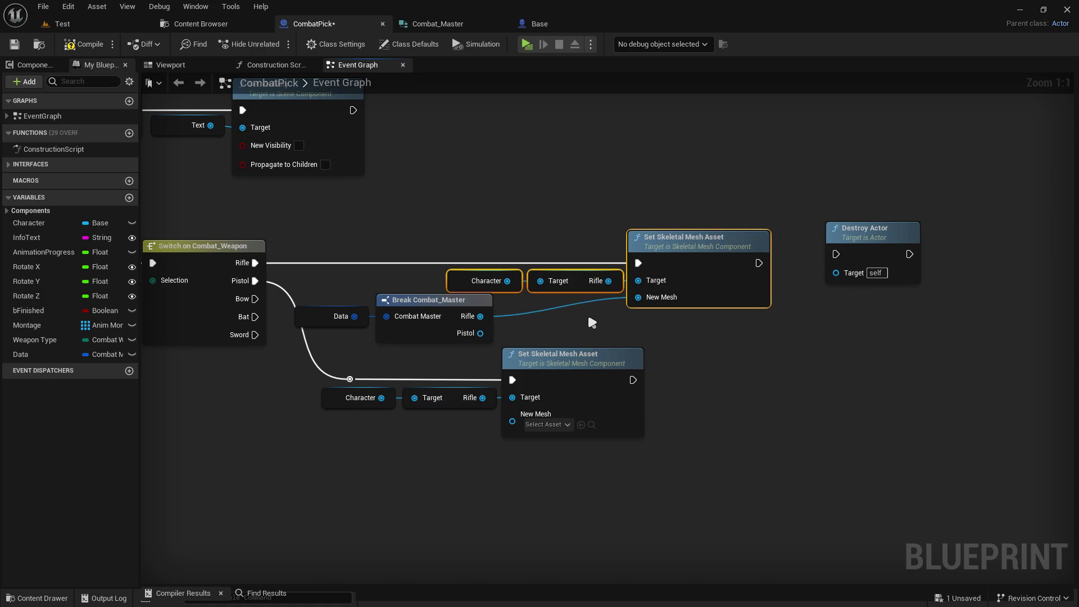
pyautogui.moveTo(360, 362)
pyautogui.mouseDown()
pyautogui.moveTo(538, 407)
pyautogui.moveTo(518, 419)
pyautogui.moveTo(538, 418)
pyautogui.mouseUp()
pyautogui.hotkey('ctrl', 'z')
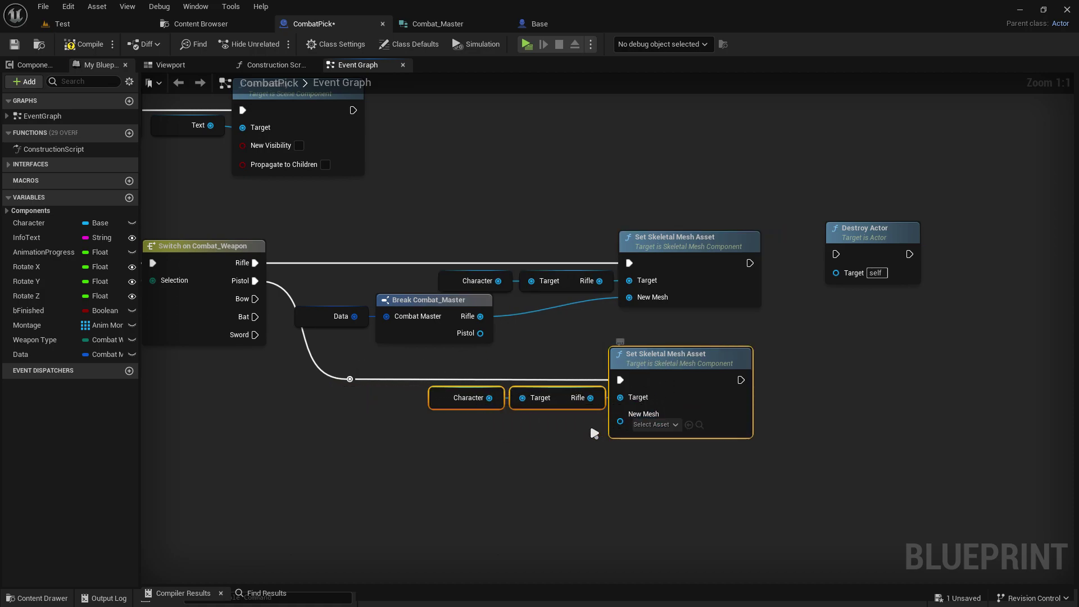
pyautogui.click(526, 372)
# - Connect the struct's Pistol output to the lower New Mesh and tidy the reroute point
pyautogui.moveTo(480, 333); pyautogui.dragTo(629, 421)
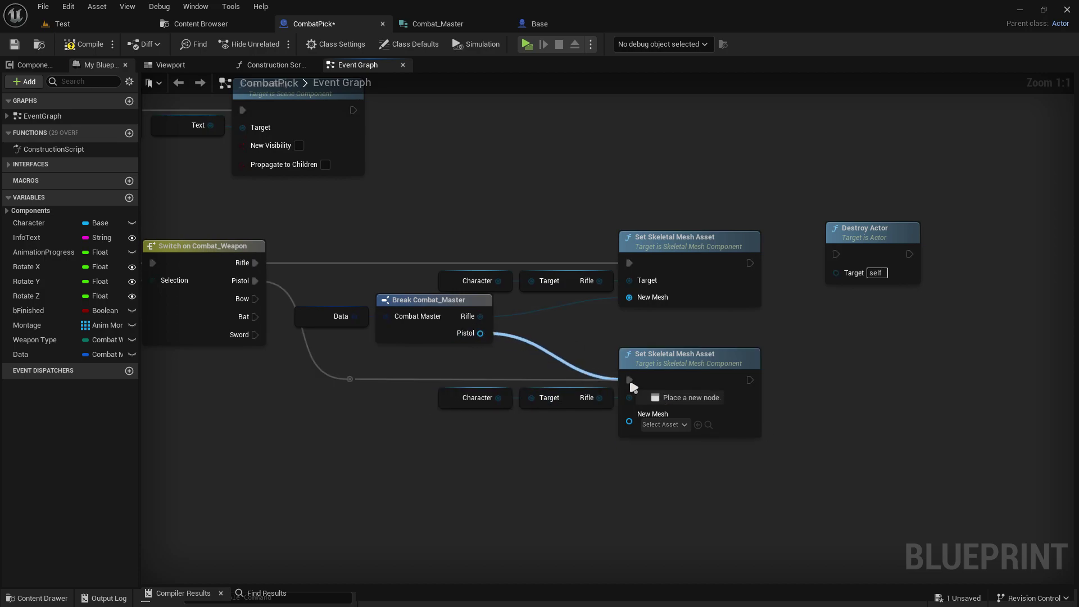
pyautogui.moveTo(530, 368); pyautogui.dragTo(557, 387, button='right')
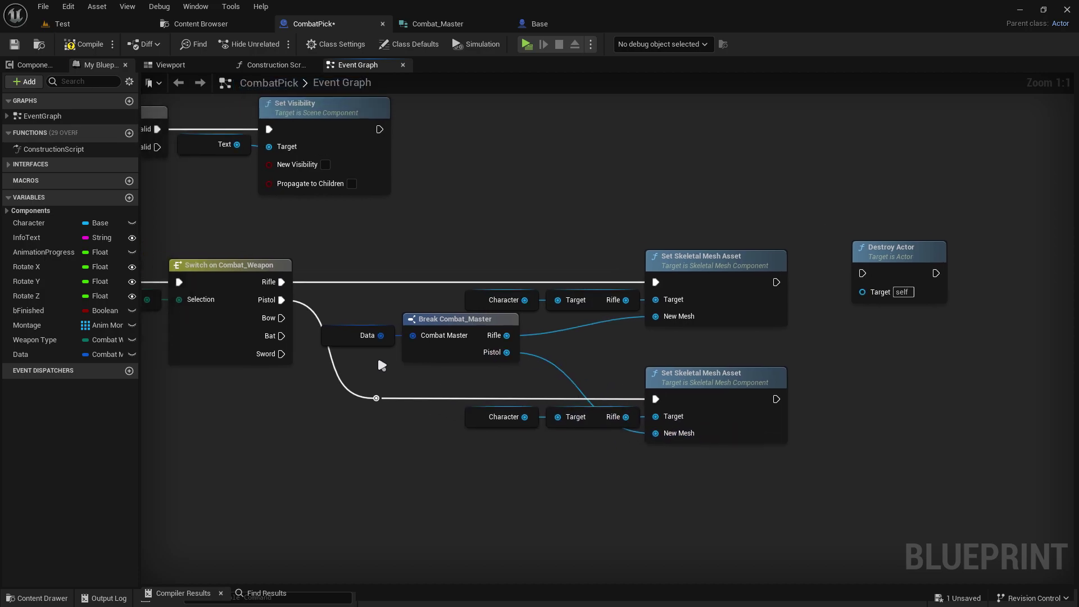
pyautogui.moveTo(440, 332); pyautogui.dragTo(436, 353)
pyautogui.click(422, 423)
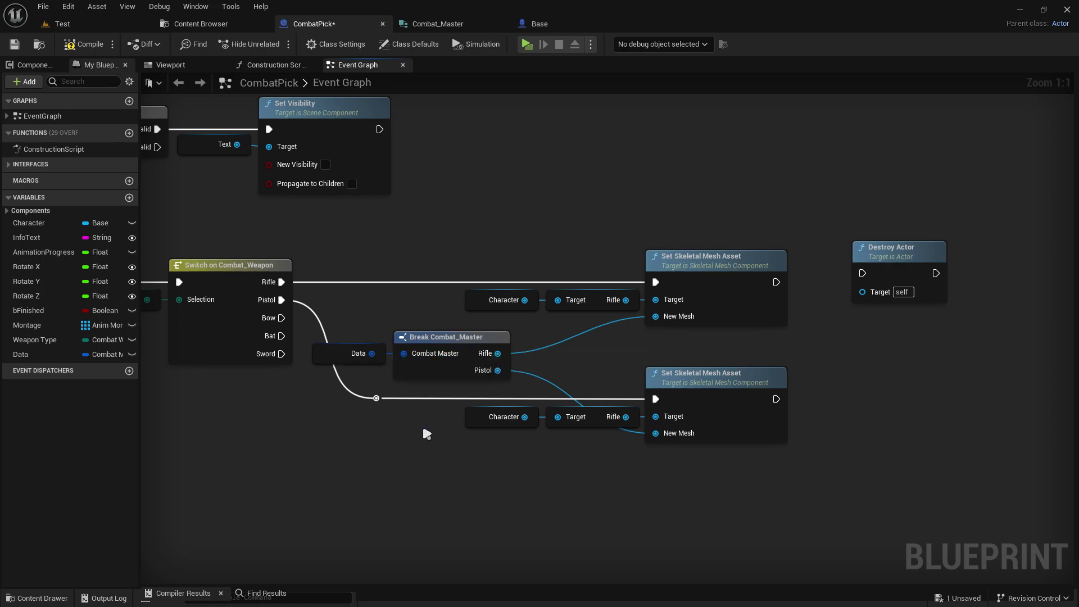
pyautogui.moveTo(388, 401); pyautogui.dragTo(380, 401)
pyautogui.scroll(3, 552, 438)
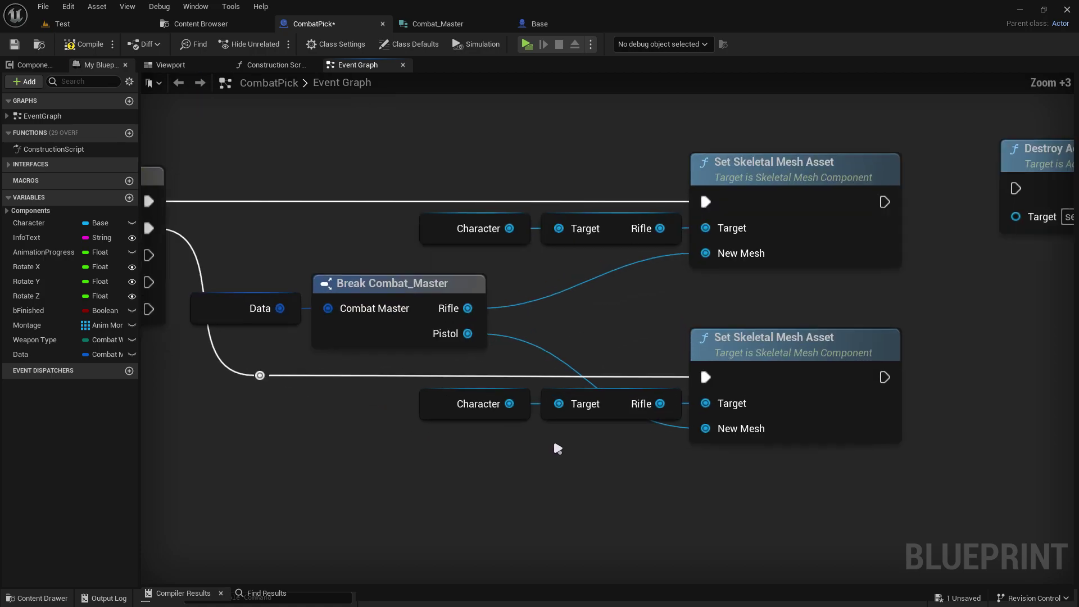
pyautogui.scroll(2, 553, 437)
pyautogui.moveTo(501, 397); pyautogui.dragTo(566, 439)
# - Replace the lower branch's Get Rifle node with Get Pistol as the setter's target
pyautogui.write('get pistol')
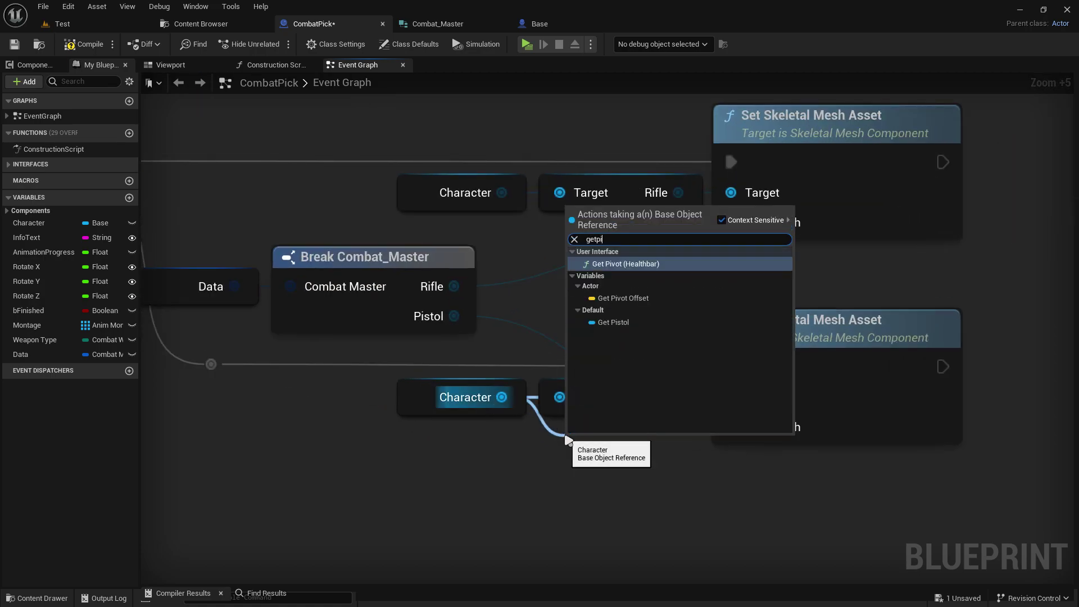
pyautogui.press('Return')
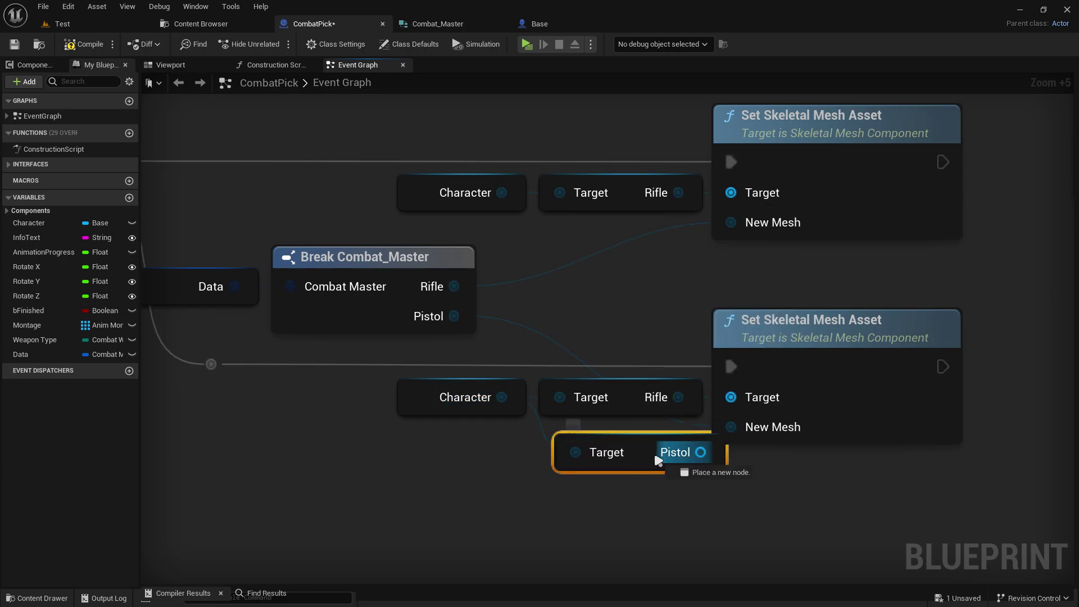
pyautogui.moveTo(696, 456)
pyautogui.mouseDown()
pyautogui.moveTo(633, 456)
pyautogui.moveTo(729, 397)
pyautogui.mouseUp()
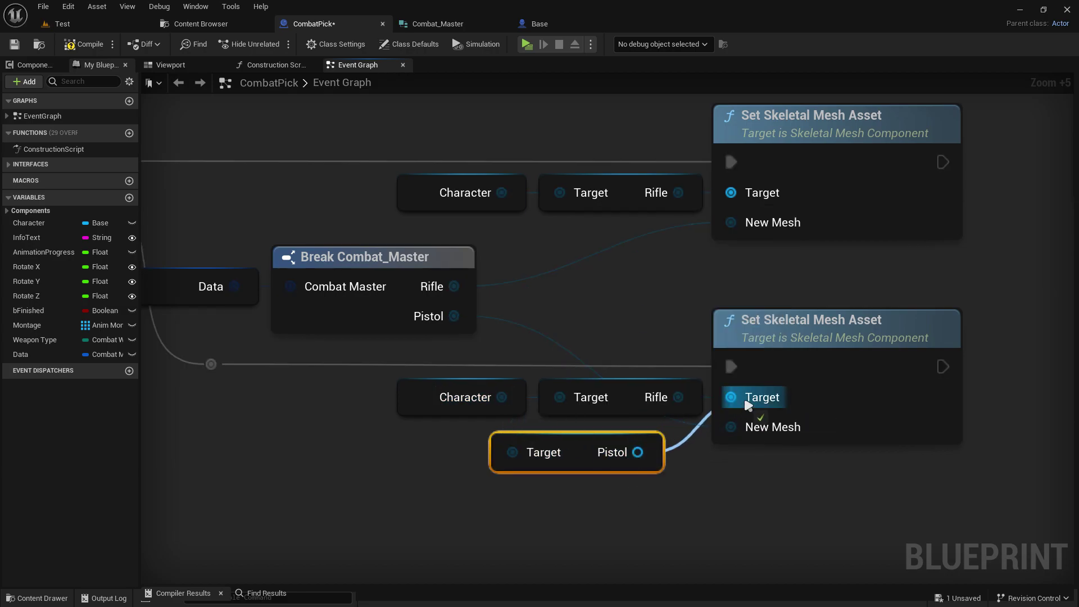
pyautogui.click(619, 405)
pyautogui.press('Delete')
pyautogui.moveTo(578, 450)
pyautogui.mouseDown()
pyautogui.moveTo(626, 400)
pyautogui.moveTo(618, 386)
pyautogui.mouseUp()
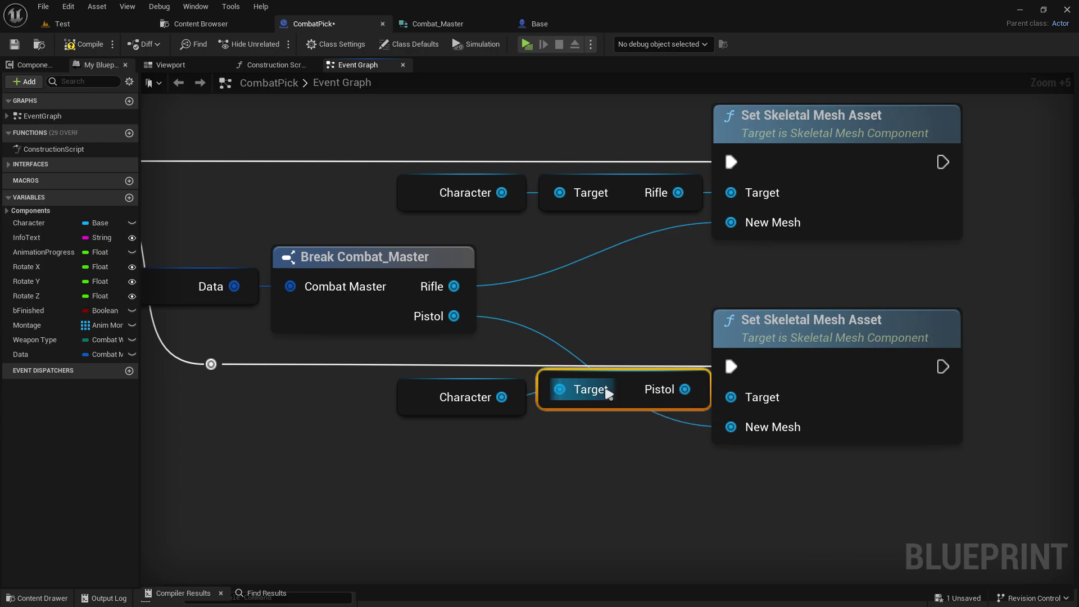
pyautogui.moveTo(214, 342); pyautogui.dragTo(764, 418)
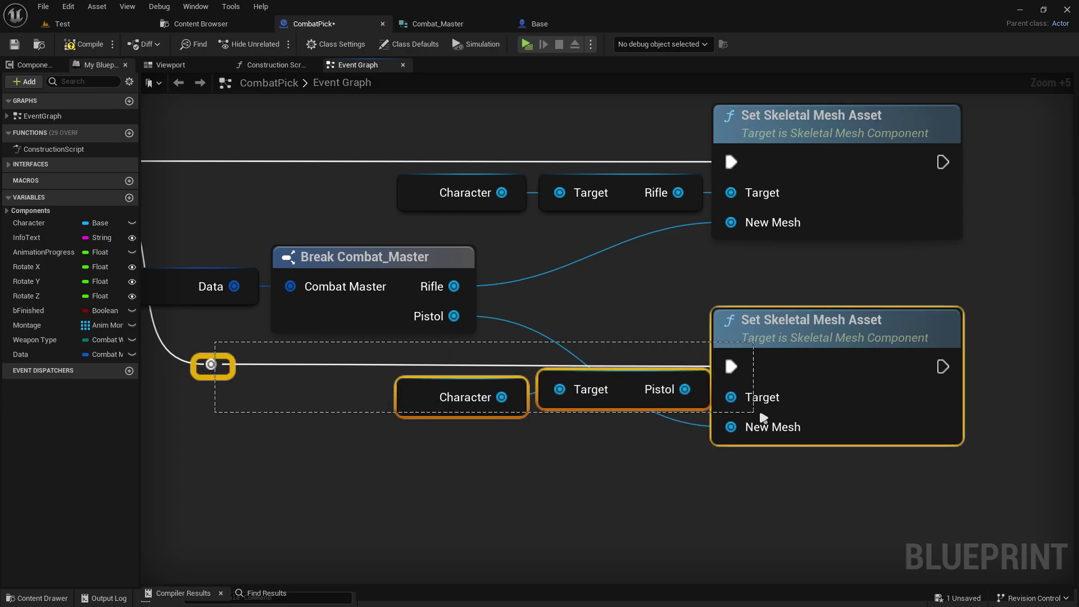
pyautogui.click(638, 472)
pyautogui.moveTo(638, 472); pyautogui.dragTo(707, 485, button='right')
pyautogui.moveTo(684, 467); pyautogui.dragTo(580, 419)
pyautogui.click(777, 481)
pyautogui.moveTo(776, 481); pyautogui.dragTo(738, 492, button='right')
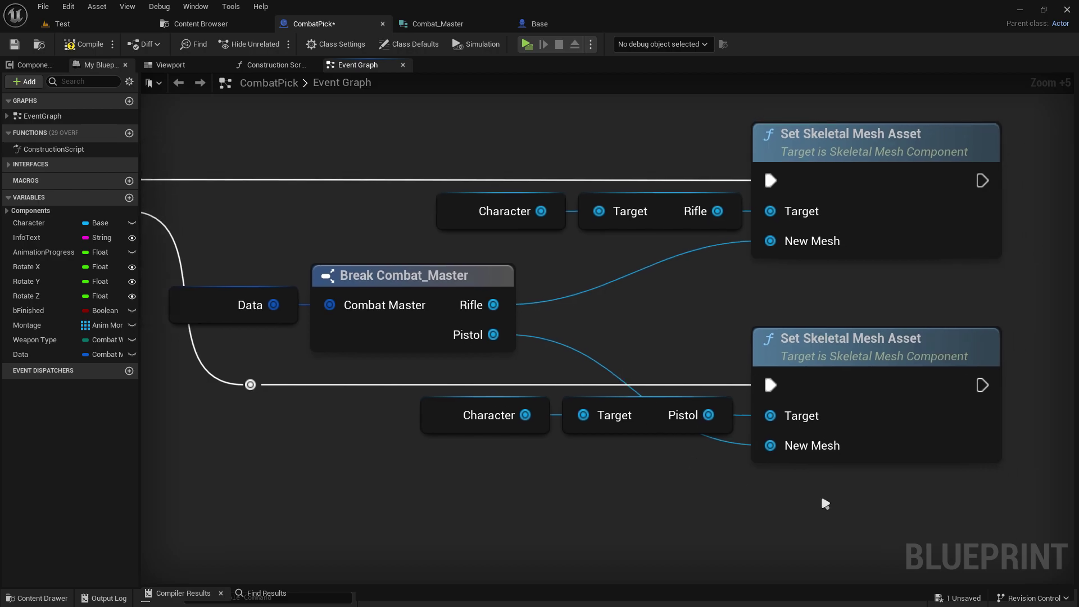
# - Wire both Set Skeletal Mesh Asset nodes' exec outputs into Destroy Actor
pyautogui.moveTo(823, 502)
pyautogui.mouseDown(button='right')
pyautogui.moveTo(608, 484)
pyautogui.moveTo(426, 503)
pyautogui.mouseUp(button='right')
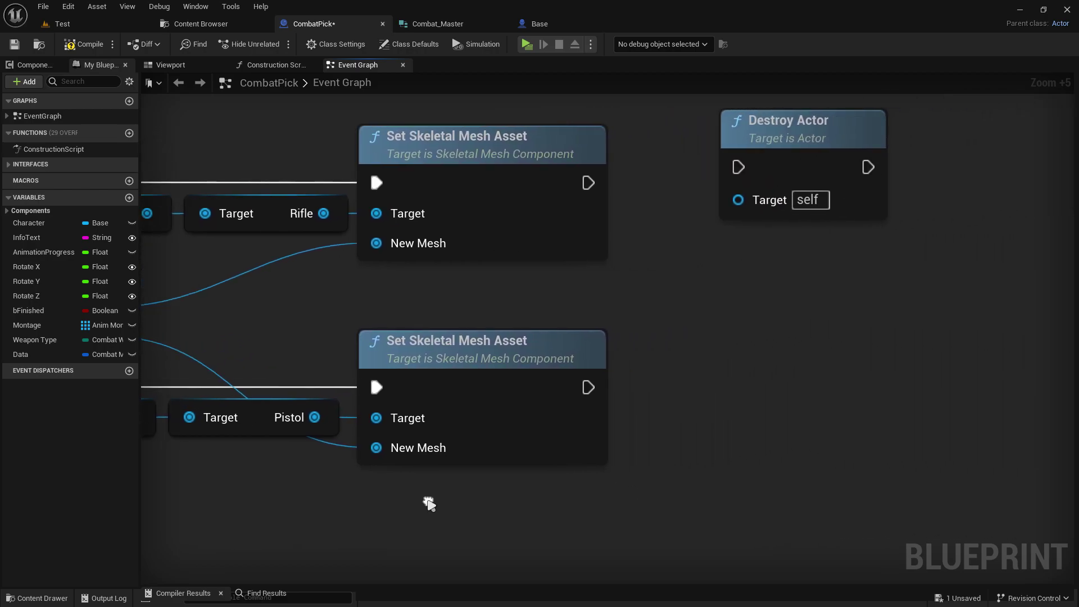
pyautogui.scroll(-3, 580, 276)
pyautogui.moveTo(736, 218); pyautogui.dragTo(759, 305)
pyautogui.moveTo(582, 247)
pyautogui.mouseDown()
pyautogui.moveTo(719, 321)
pyautogui.moveTo(580, 418)
pyautogui.mouseUp()
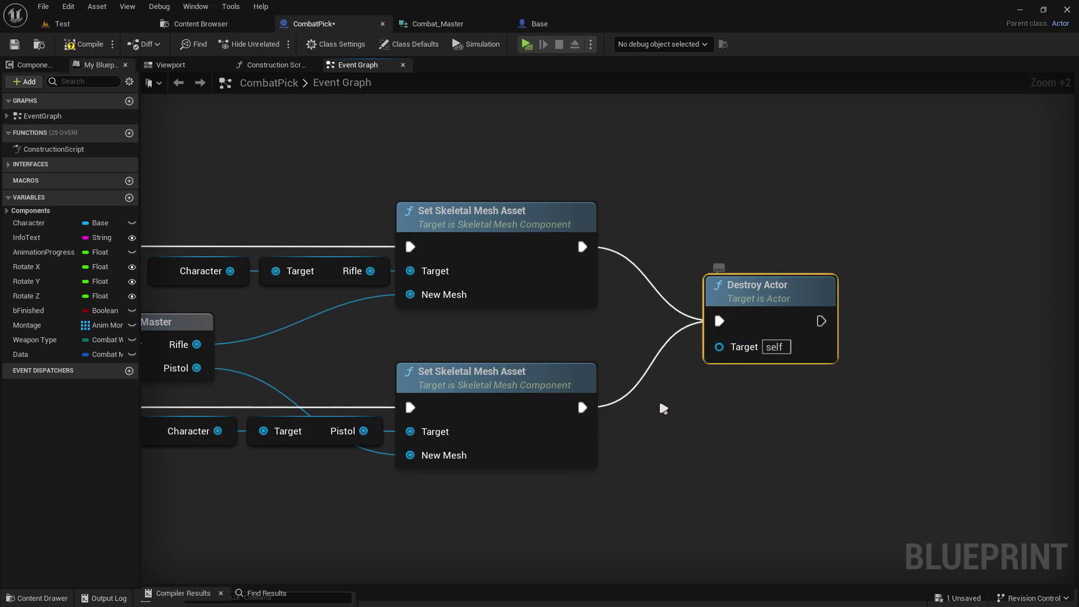
pyautogui.scroll(-3, 663, 409)
pyautogui.moveTo(663, 409); pyautogui.dragTo(931, 403, button='right')
pyautogui.moveTo(309, 339)
pyautogui.mouseDown(button='right')
pyautogui.moveTo(303, 301)
pyautogui.moveTo(769, 332)
pyautogui.mouseUp(button='right')
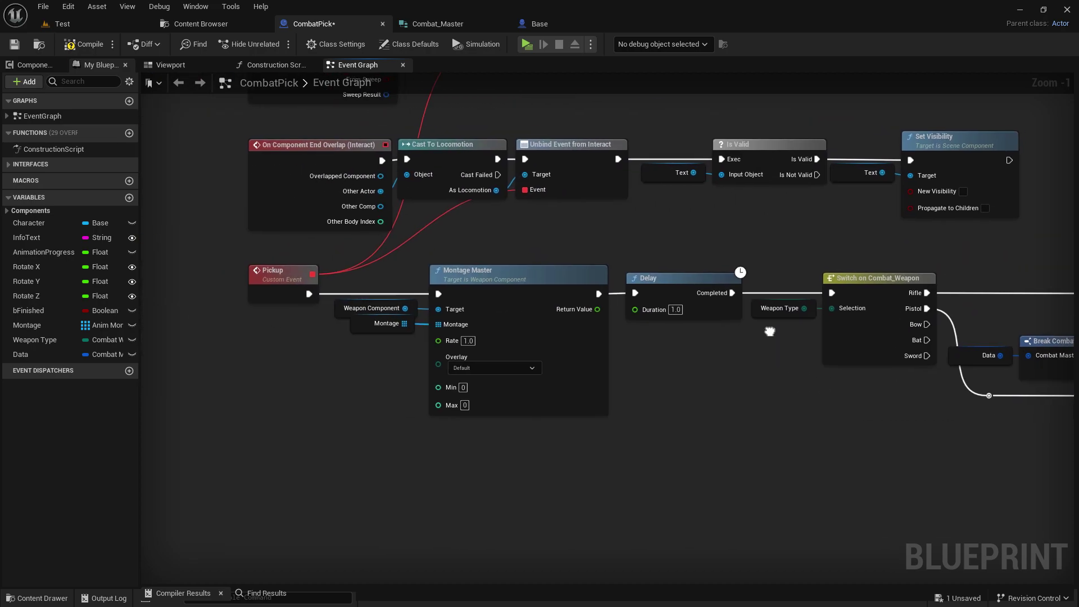
# - Add a reroute knot on the Pickup wire and drag it below Montage Master, then return to the Content Browser
pyautogui.scroll(1, 468, 300)
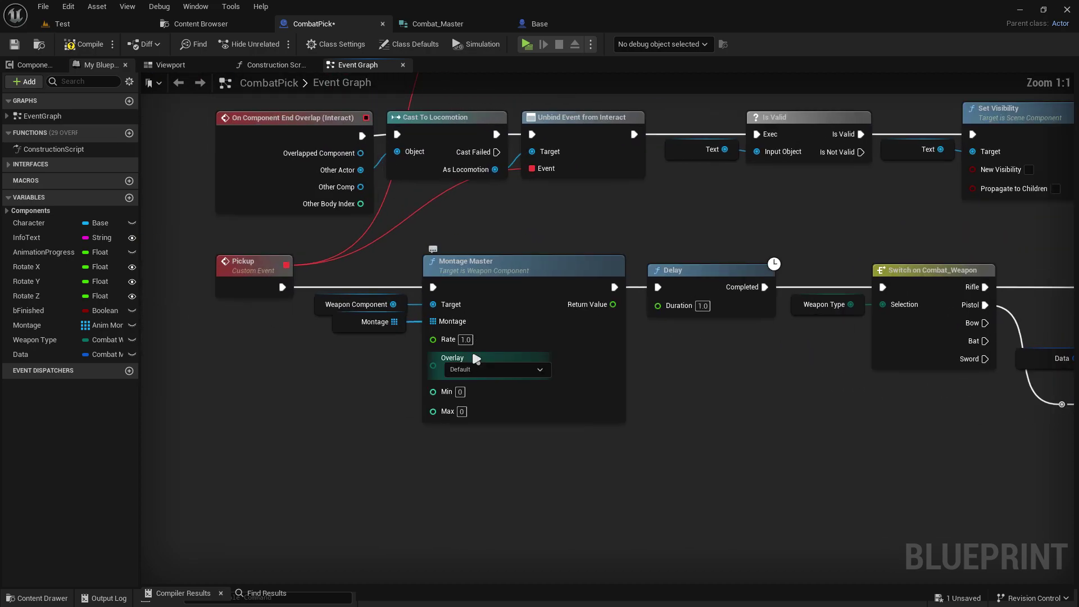
pyautogui.click(350, 322)
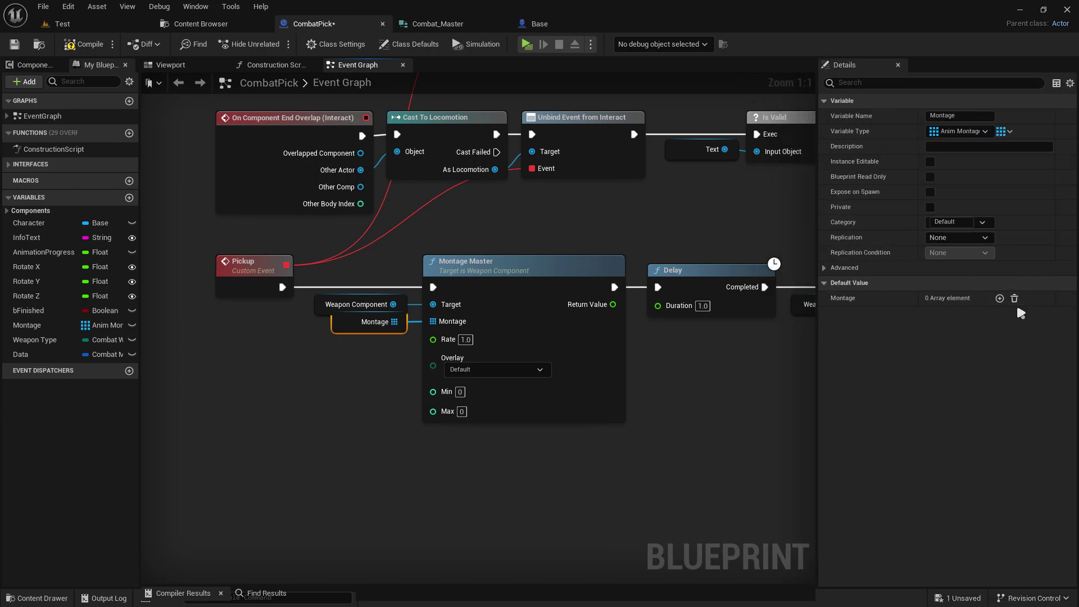
pyautogui.moveTo(818, 368); pyautogui.dragTo(1074, 368)
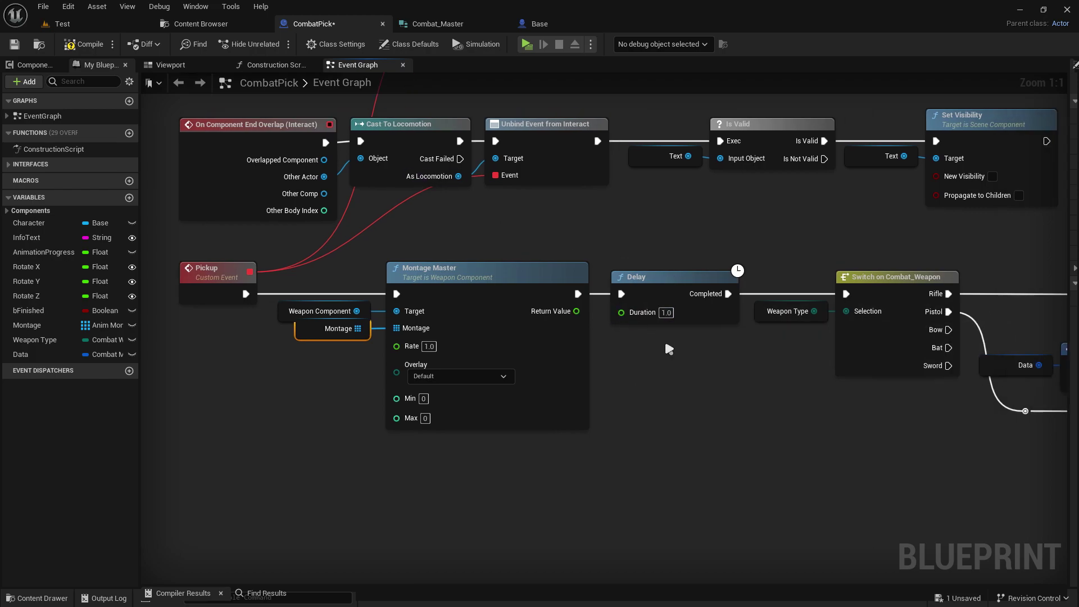
pyautogui.scroll(2, 365, 305)
pyautogui.moveTo(307, 283); pyautogui.dragTo(42, 287, button='right')
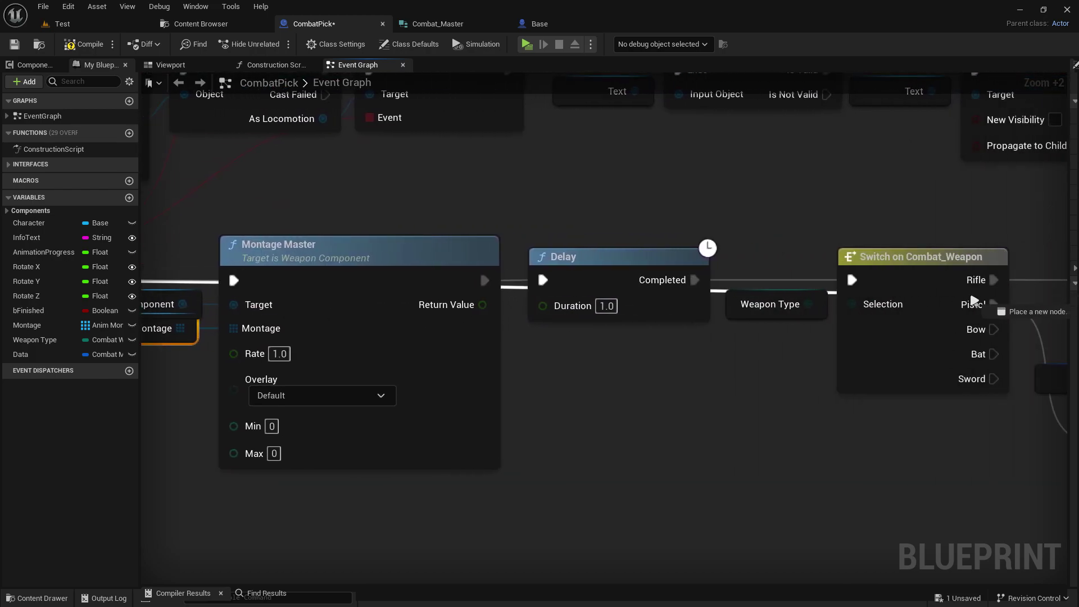
pyautogui.moveTo(645, 328); pyautogui.dragTo(708, 332, button='right')
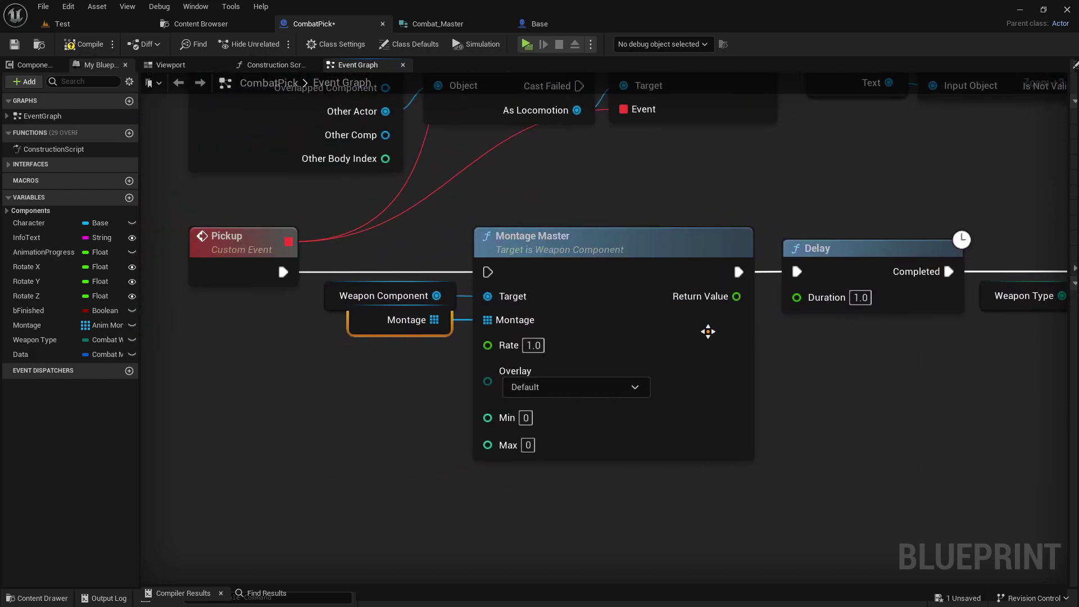
pyautogui.doubleClick(426, 272)
pyautogui.moveTo(426, 272)
pyautogui.mouseDown()
pyautogui.moveTo(660, 369)
pyautogui.moveTo(895, 554)
pyautogui.mouseUp()
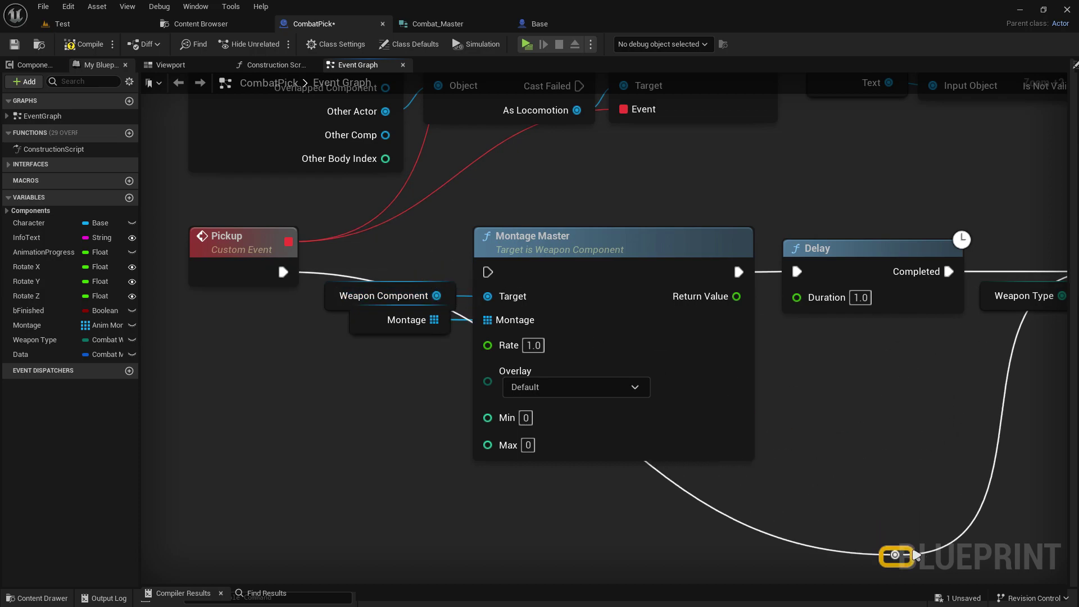
pyautogui.moveTo(807, 397); pyautogui.dragTo(741, 349, button='right')
pyautogui.scroll(-2, 301, 132)
pyautogui.click(223, 28)
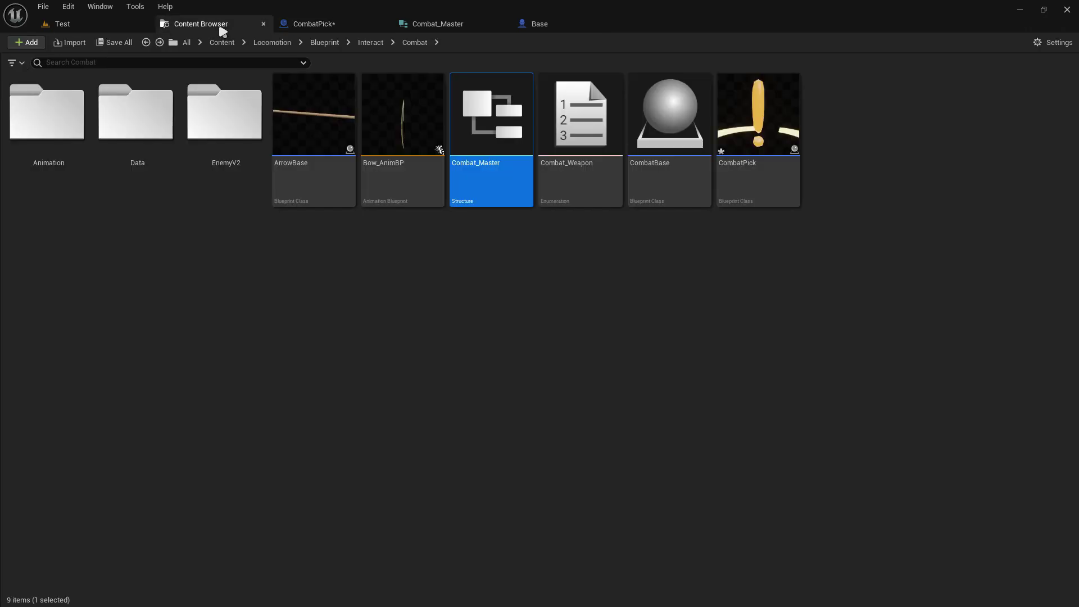
# - Save all, then reset the Base Rifle component's Skeletal Mesh Asset to None
pyautogui.click(114, 42)
pyautogui.click(572, 24)
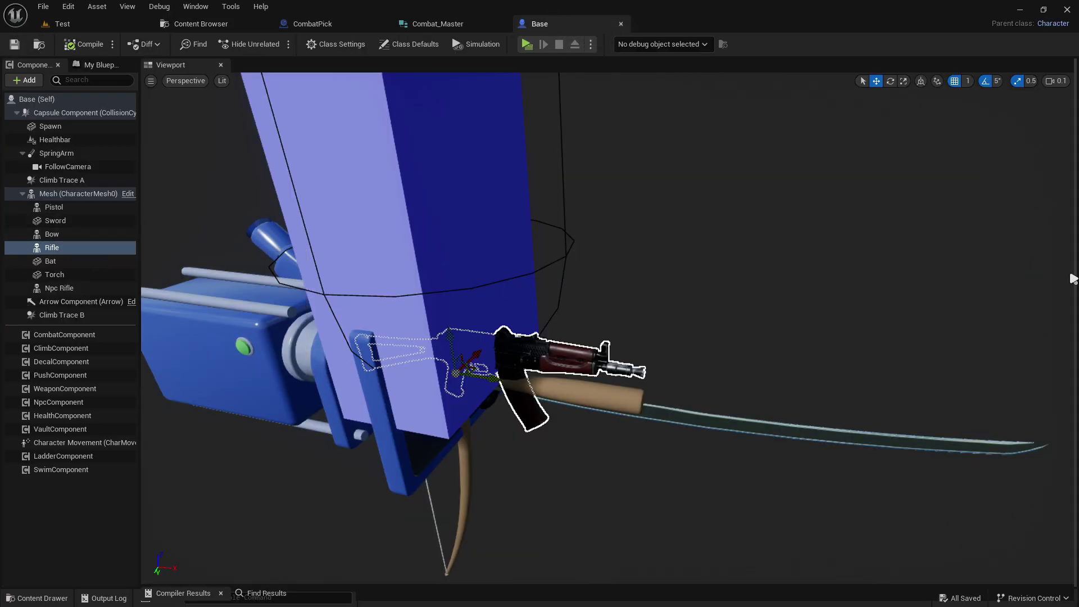
pyautogui.click(1071, 260)
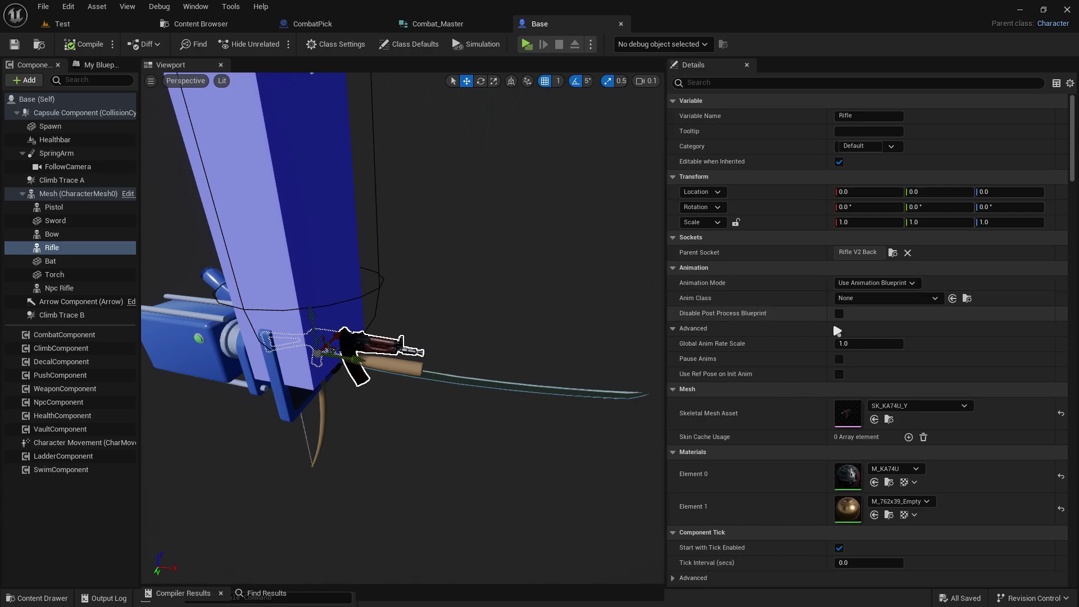
pyautogui.click(1060, 414)
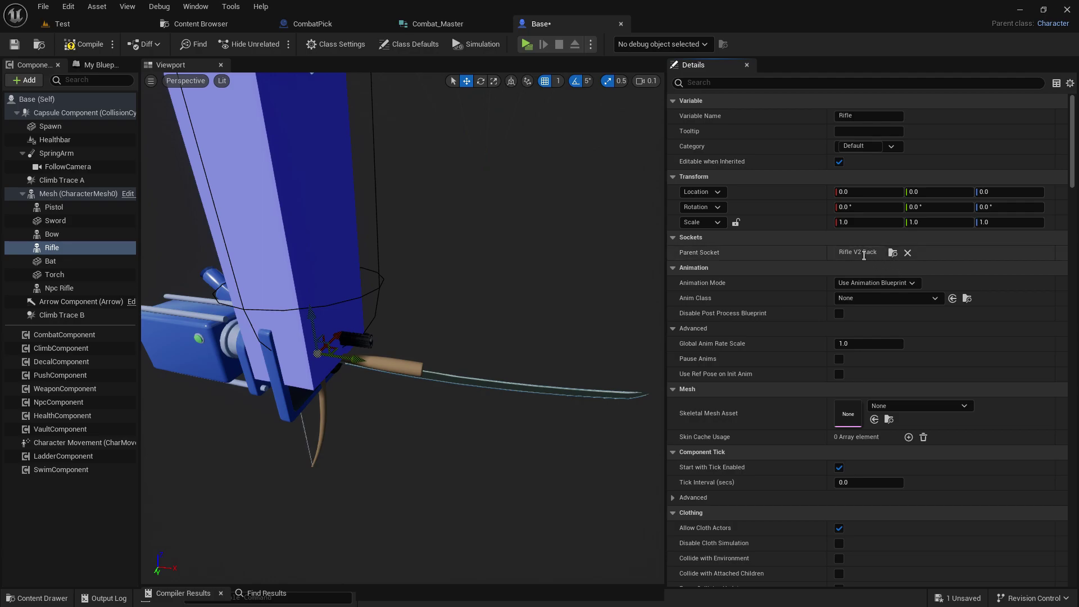
pyautogui.moveTo(838, 253); pyautogui.dragTo(863, 255)
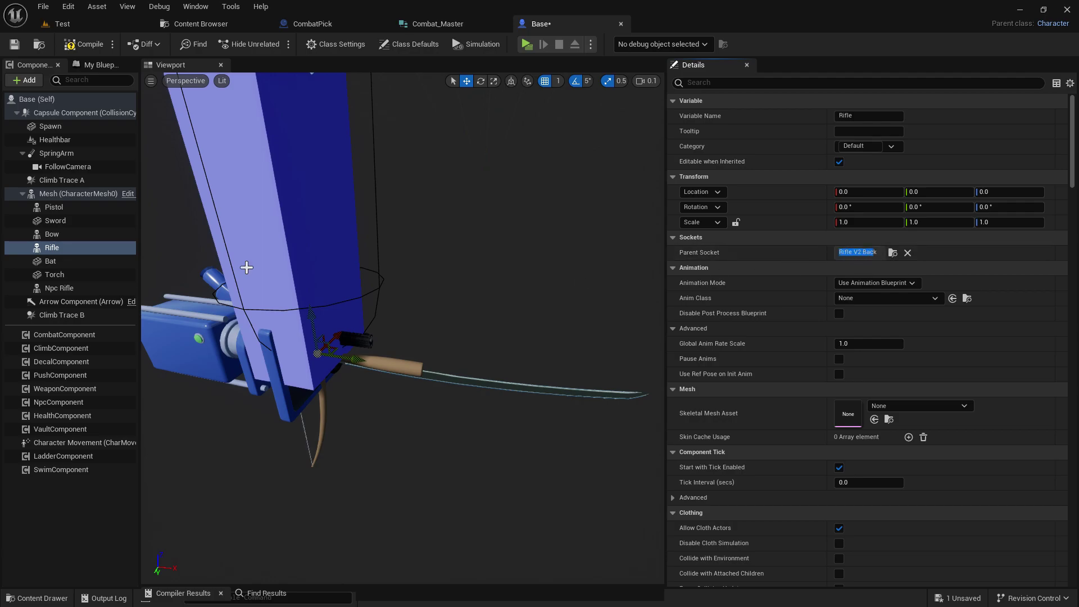
# - Reset the Pistol component's Skeletal Mesh Asset to None and compile Base
pyautogui.click(54, 207)
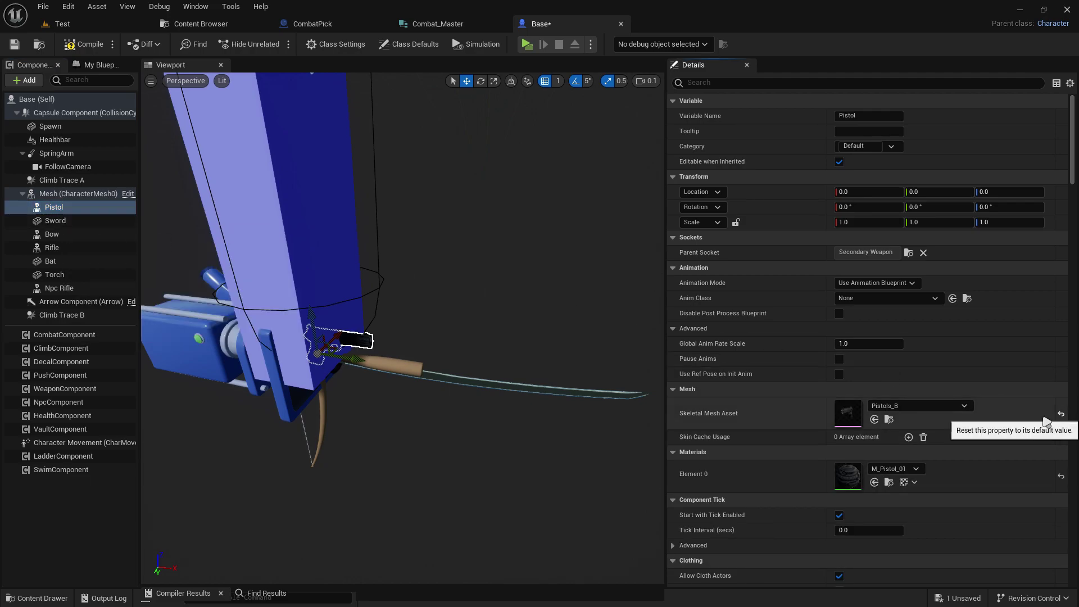
pyautogui.click(944, 426)
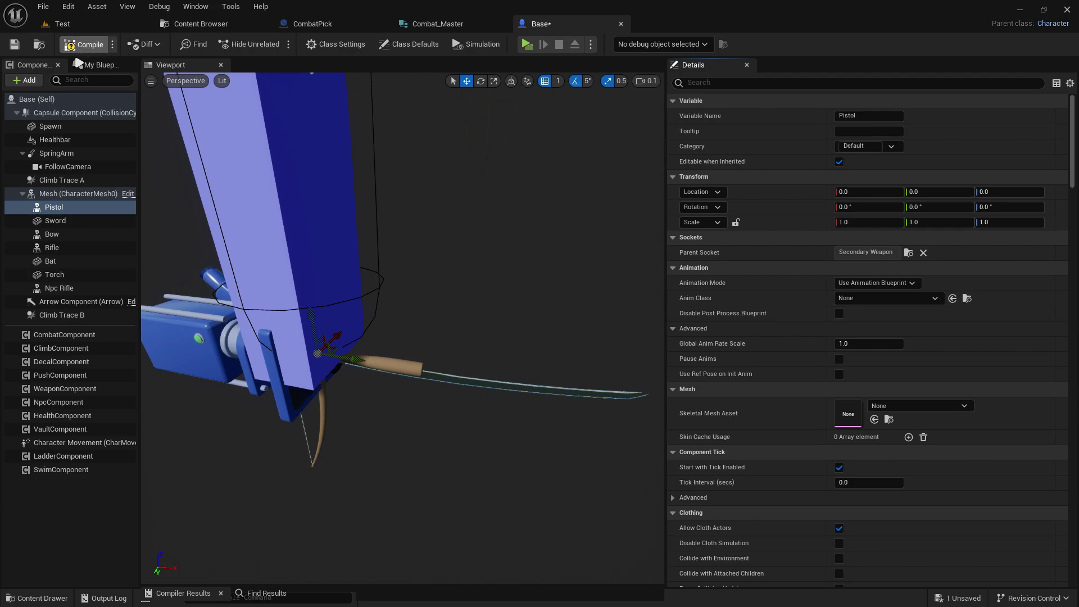
pyautogui.click(17, 50)
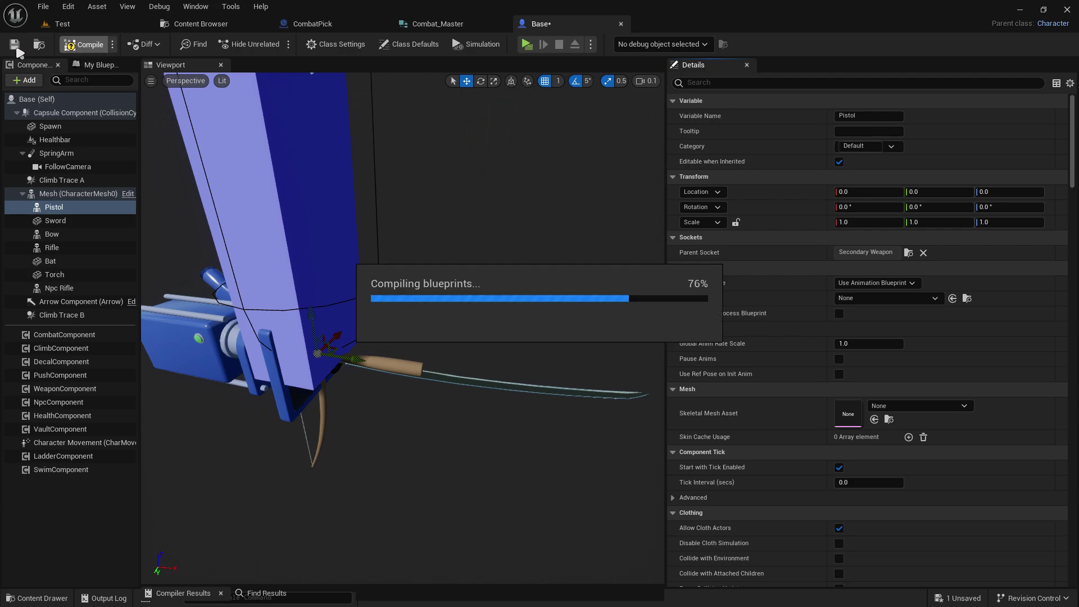
pyautogui.click(211, 25)
pyautogui.click(113, 42)
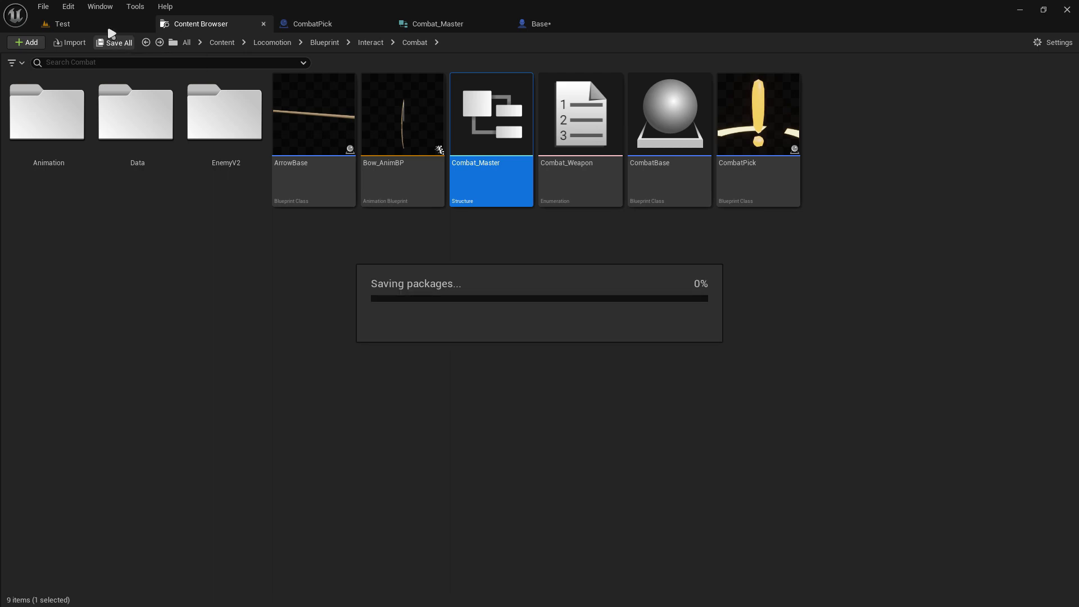
pyautogui.click(109, 27)
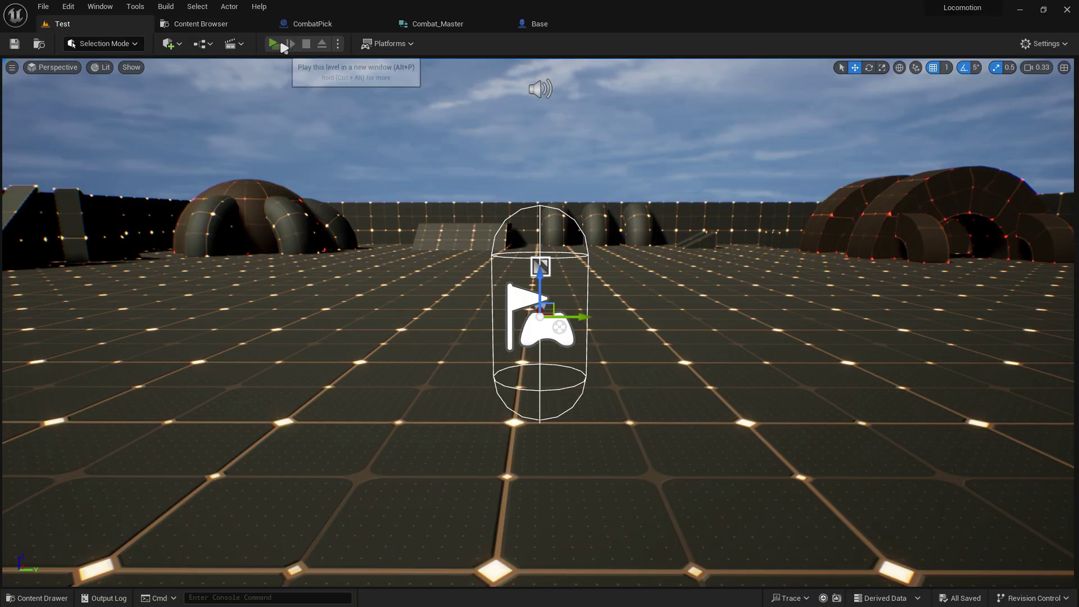
pyautogui.click(282, 45)
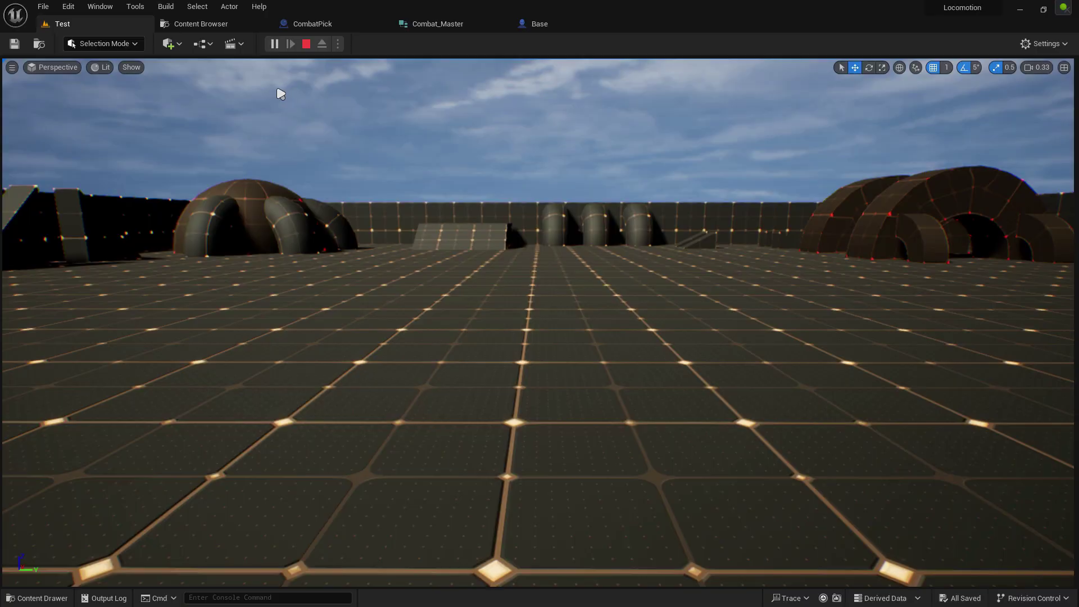
pyautogui.click(306, 44)
pyautogui.click(312, 25)
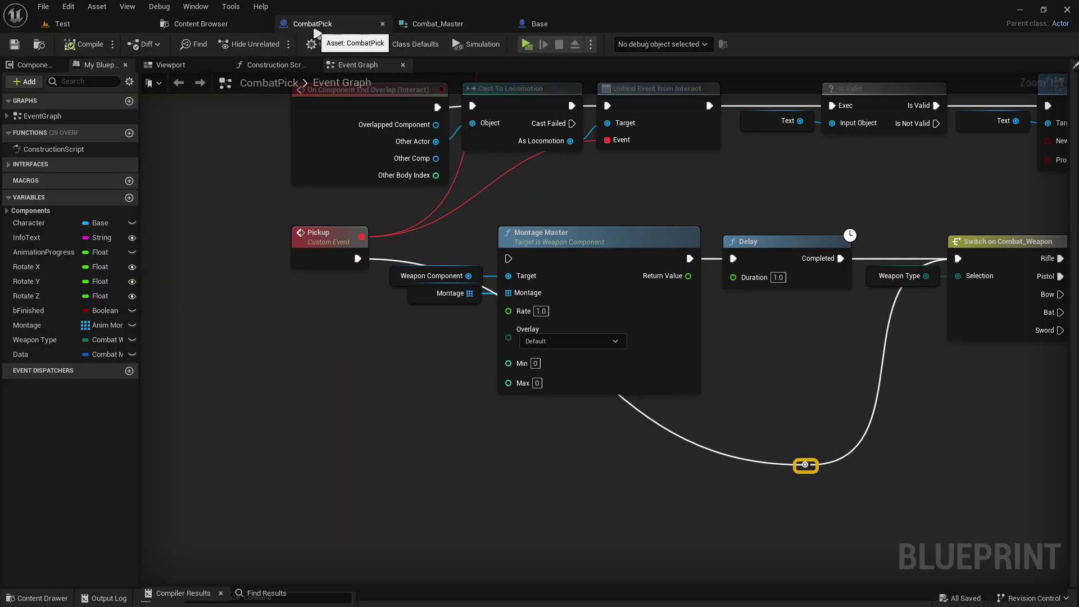
pyautogui.moveTo(653, 244); pyautogui.dragTo(85, 193, button='right')
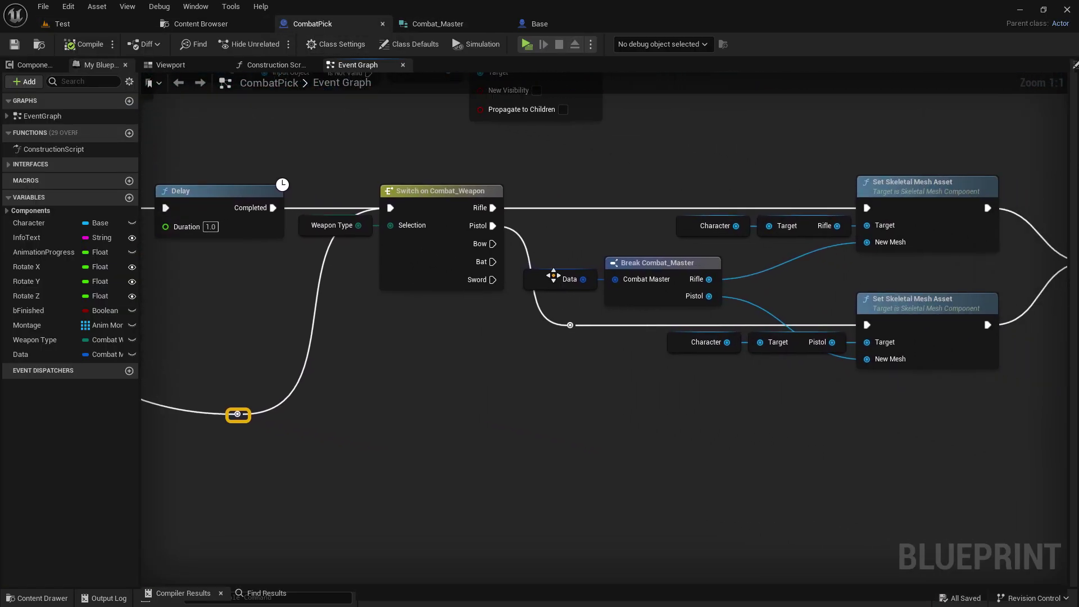
# - Create a child Blueprint of CombatPick named Rifle
pyautogui.click(200, 23)
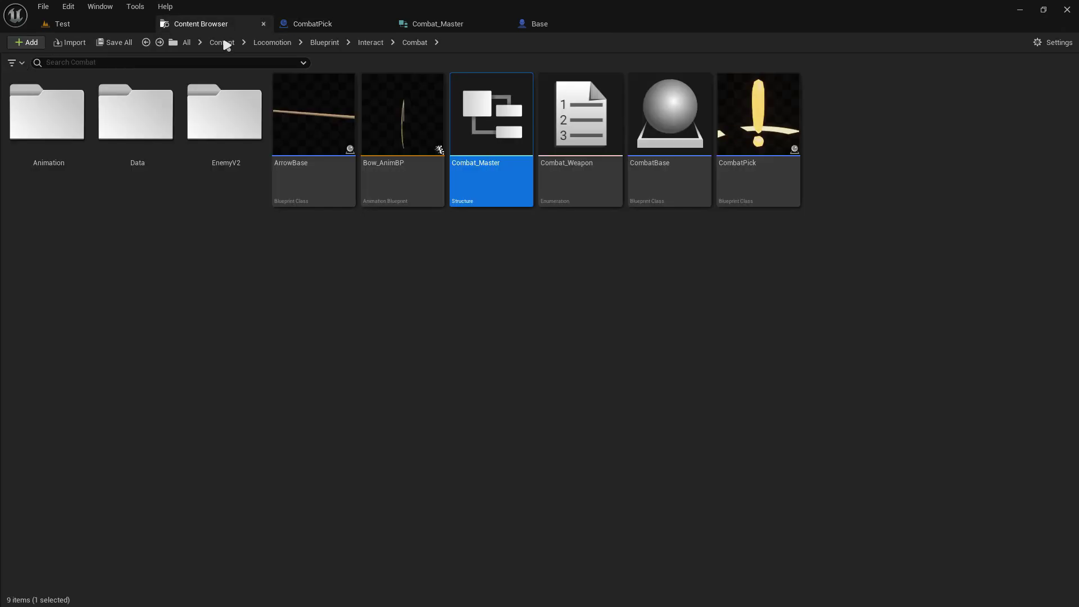
pyautogui.click(753, 177)
pyautogui.rightClick(756, 175)
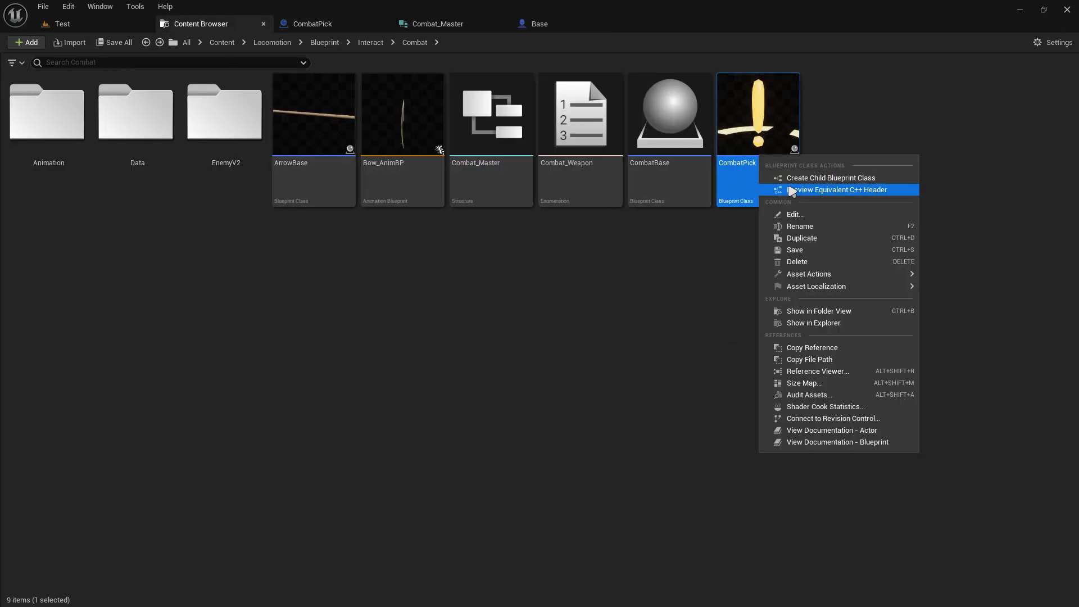
pyautogui.click(824, 178)
pyautogui.write('Rifle')
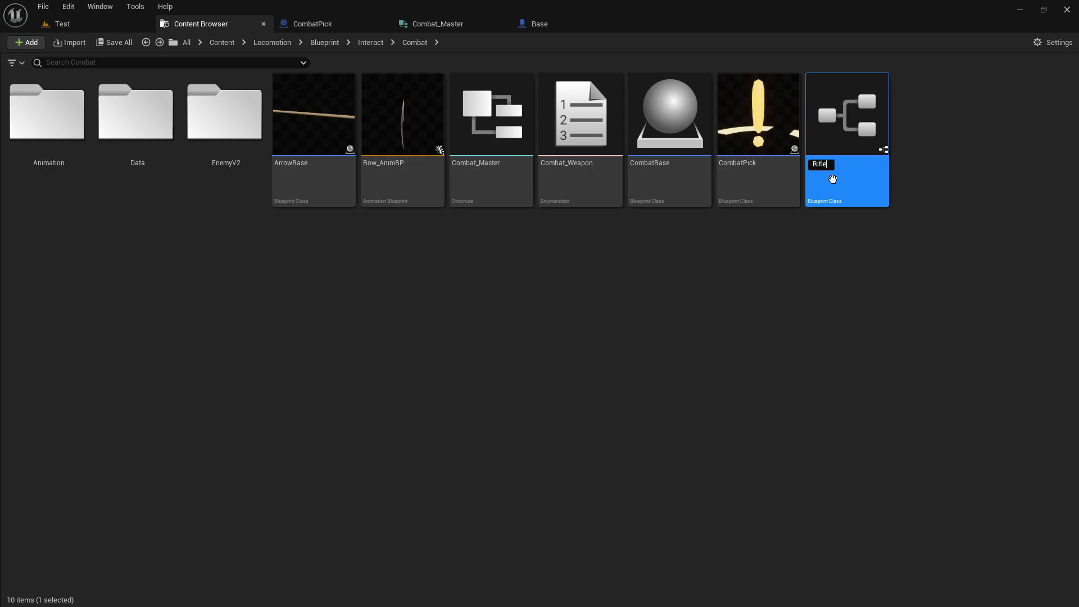
pyautogui.press('Return')
# - Create a second CombatPick child Blueprint named Pistol
pyautogui.rightClick(753, 121)
pyautogui.click(822, 145)
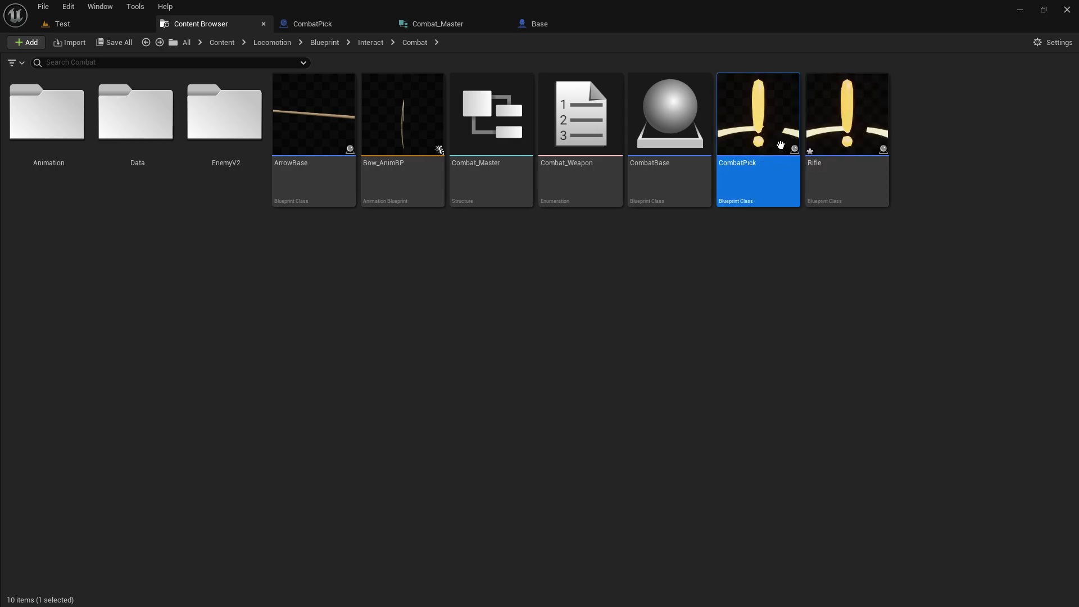
pyautogui.write('Pistol')
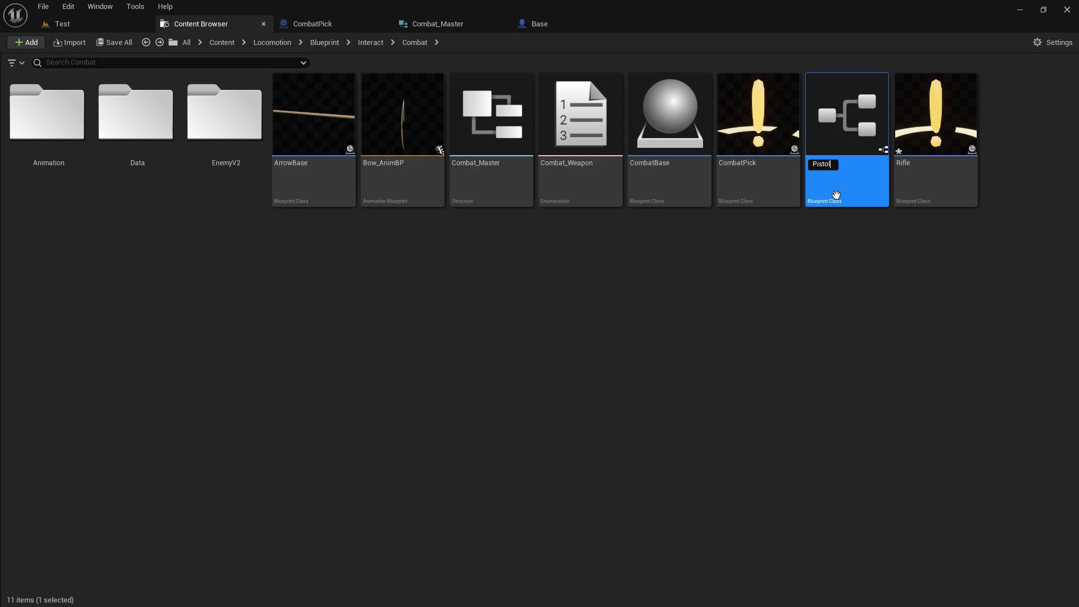
pyautogui.press('Return')
pyautogui.click(950, 165)
# - Open the Rifle blueprint and bring up its Construction Script graph
pyautogui.doubleClick(950, 165)
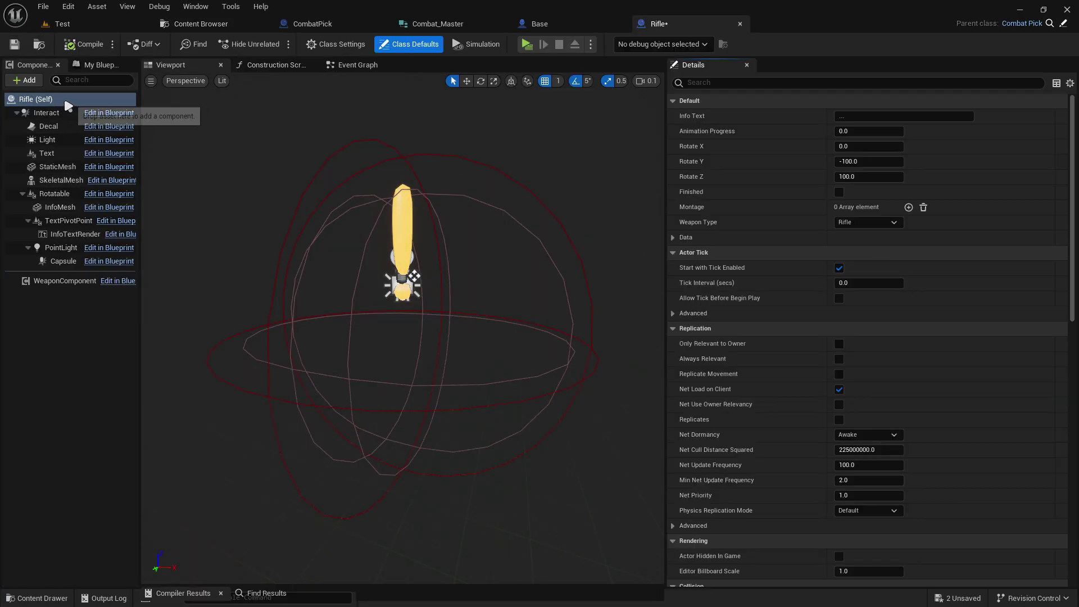
pyautogui.click(59, 167)
pyautogui.click(59, 179)
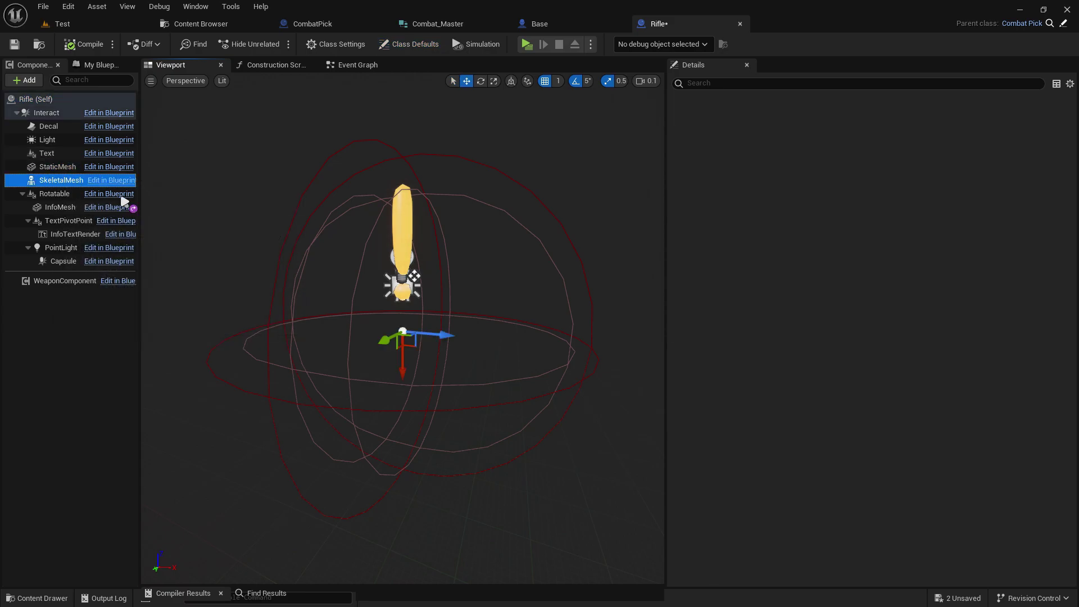
pyautogui.click(276, 65)
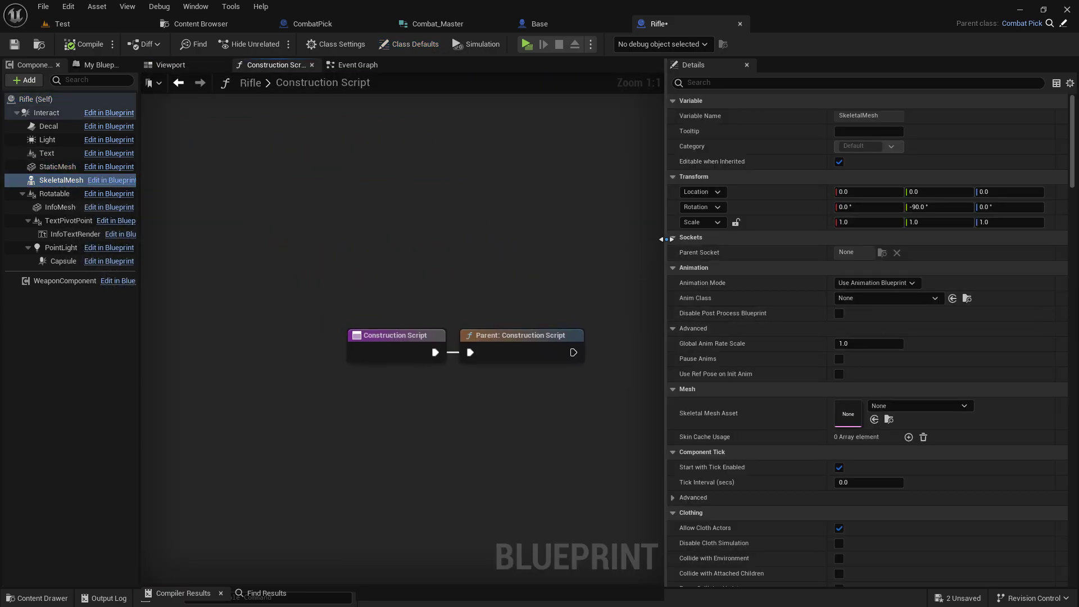
pyautogui.moveTo(663, 238); pyautogui.dragTo(930, 291)
pyautogui.scroll(4, 675, 292)
pyautogui.scroll(1, 466, 261)
# - Add a Data getter and a Set members in Combat_Master node wired after Parent Construction Script
pyautogui.rightClick(522, 245)
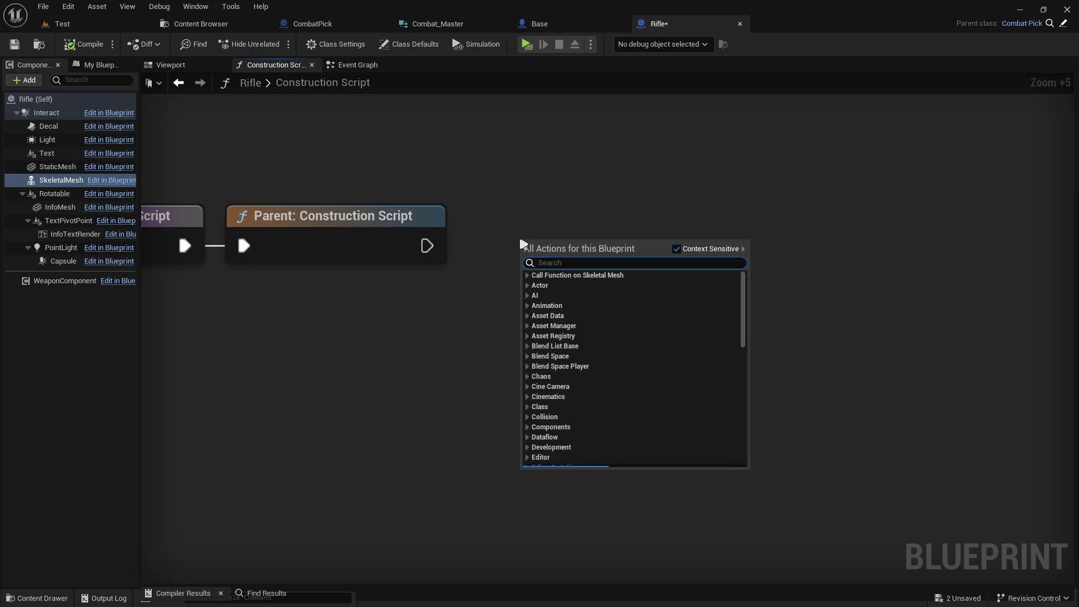
pyautogui.write('getdata')
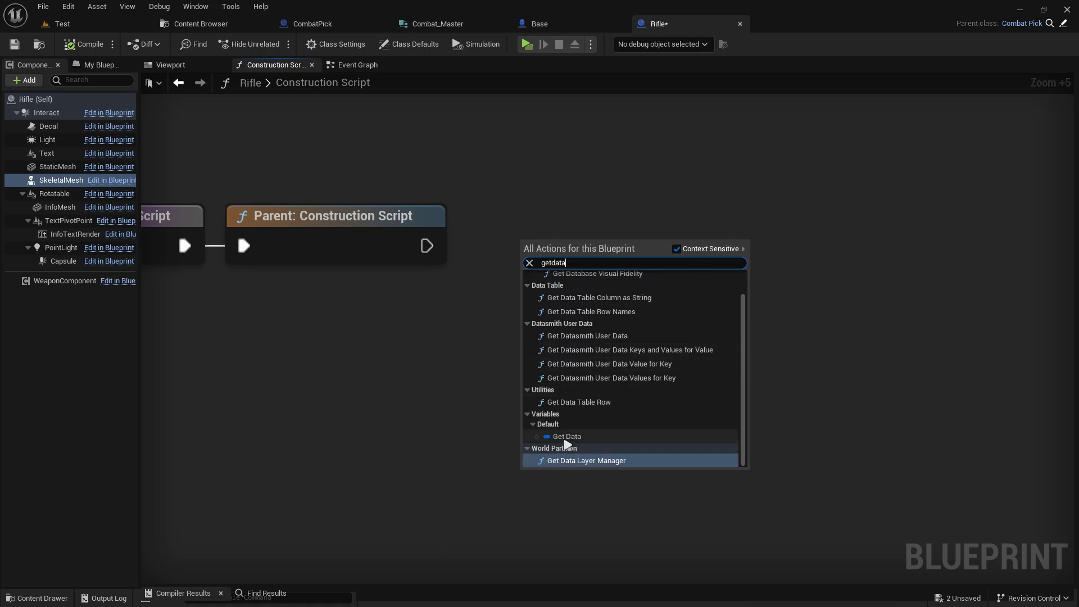
pyautogui.click(565, 441)
pyautogui.scroll(2, 576, 246)
pyautogui.moveTo(572, 245); pyautogui.dragTo(642, 241)
pyautogui.write('se')
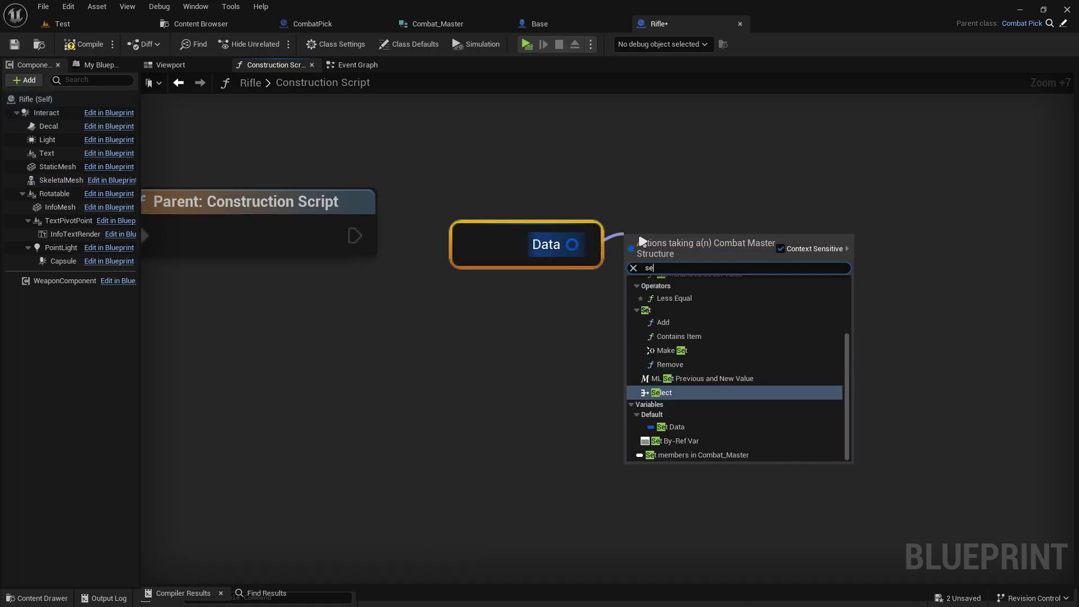
pyautogui.write('tmeme')
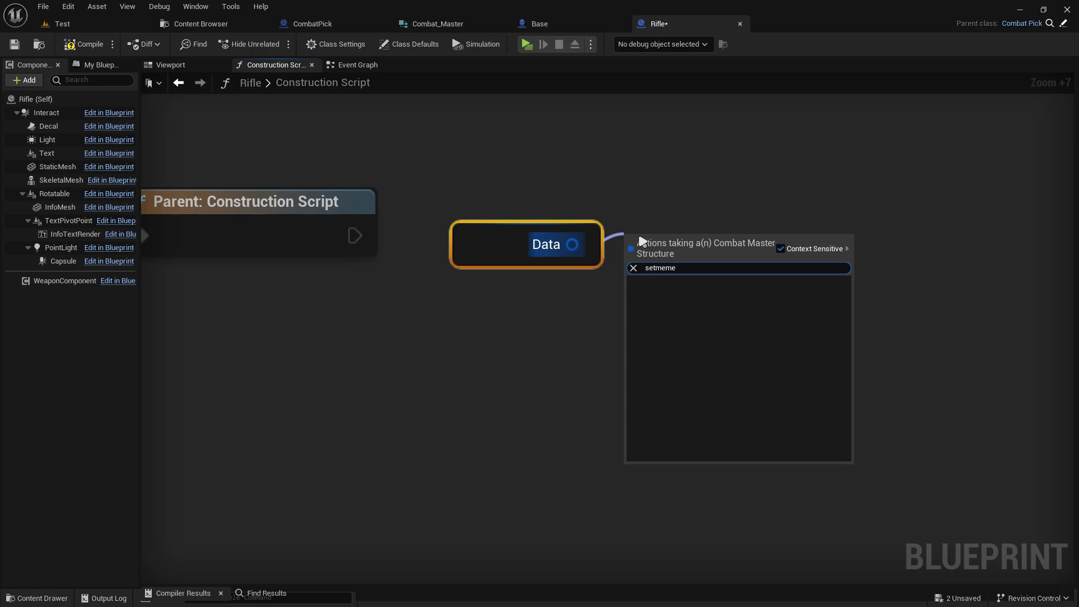
pyautogui.click(712, 281)
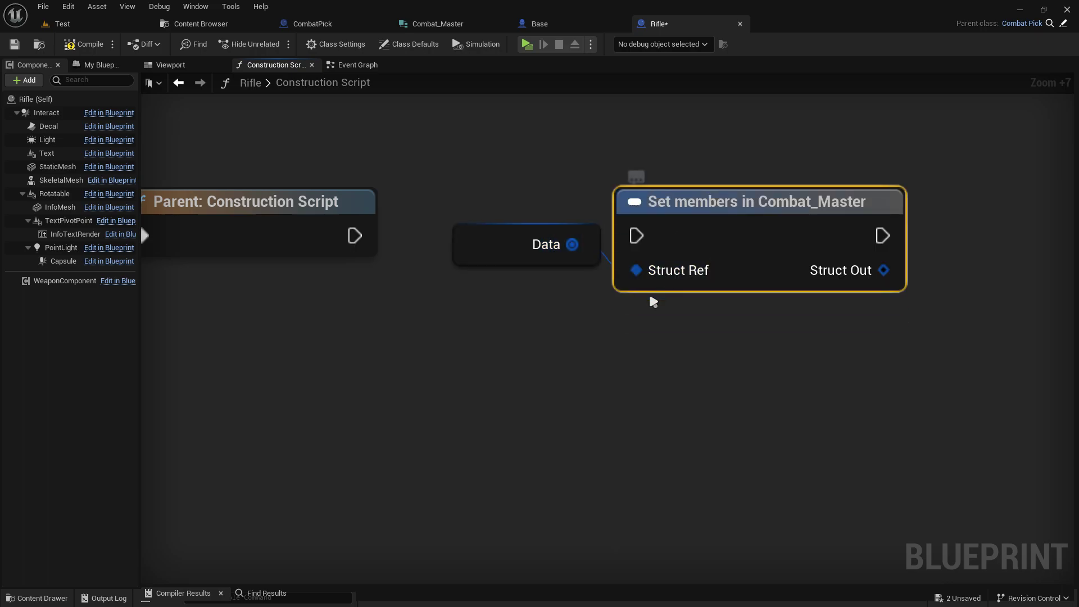
pyautogui.moveTo(376, 238); pyautogui.dragTo(354, 236)
pyautogui.moveTo(711, 229); pyautogui.dragTo(674, 229)
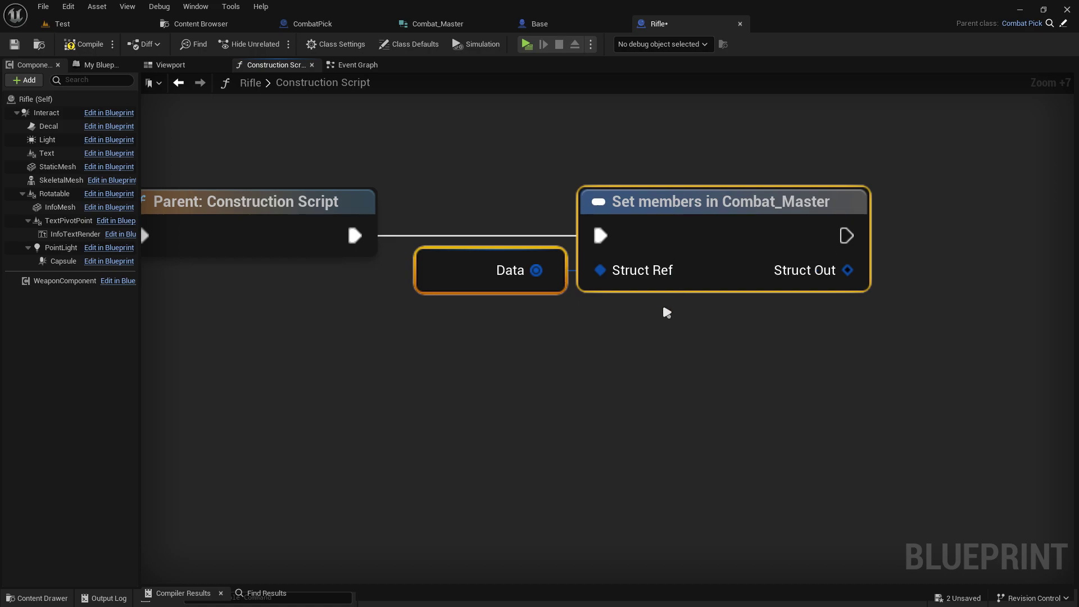
# - Expose Rifle and Pistol as pins and set the Rifle pin to Assault_Rifle_A
pyautogui.click(1071, 268)
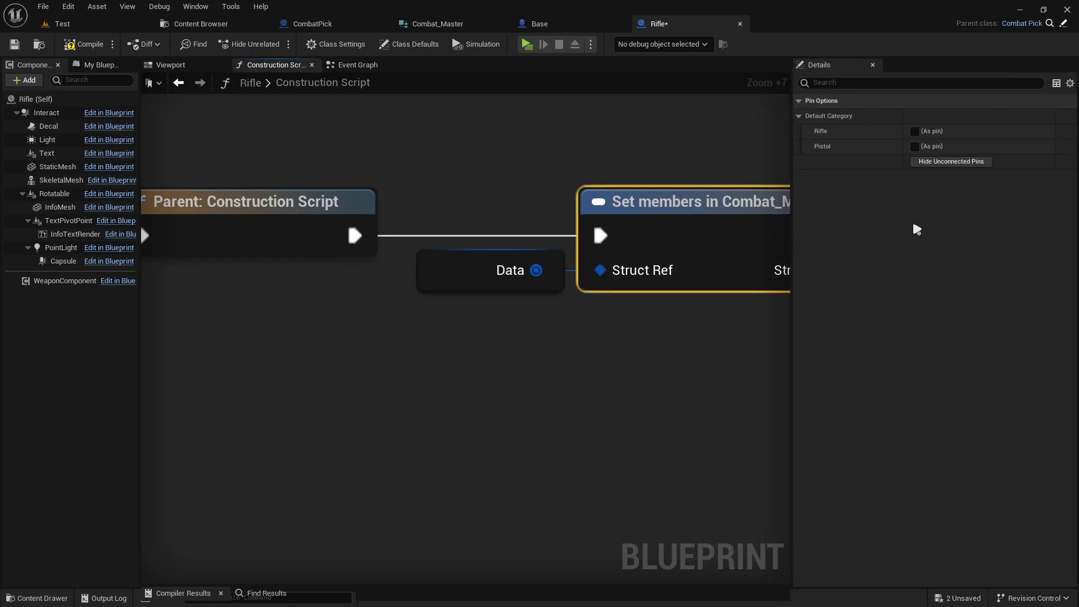
pyautogui.click(914, 130)
pyautogui.click(914, 145)
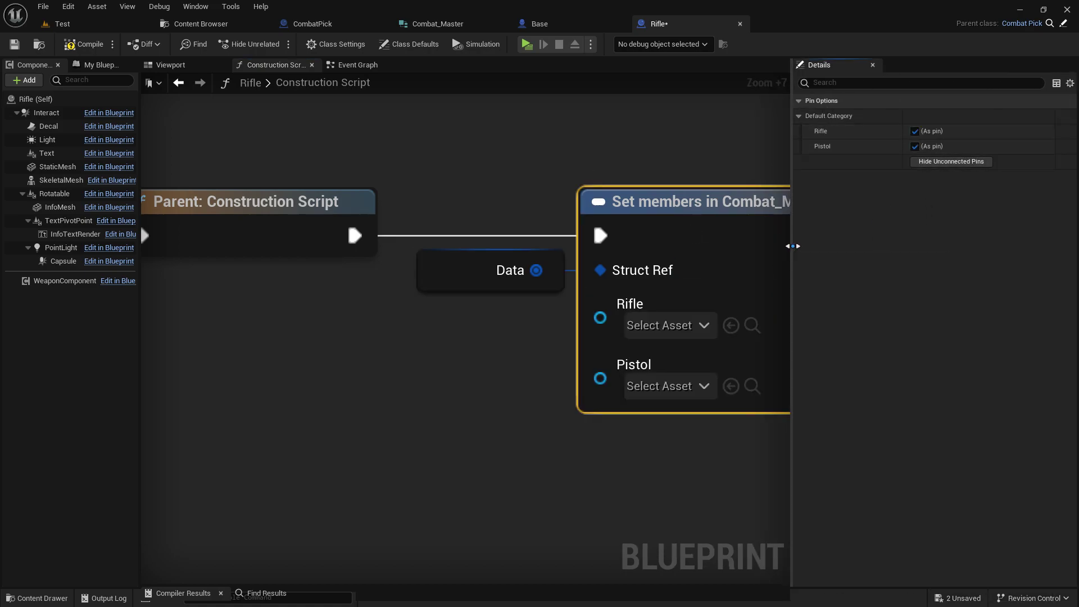
pyautogui.moveTo(790, 248); pyautogui.dragTo(1076, 246)
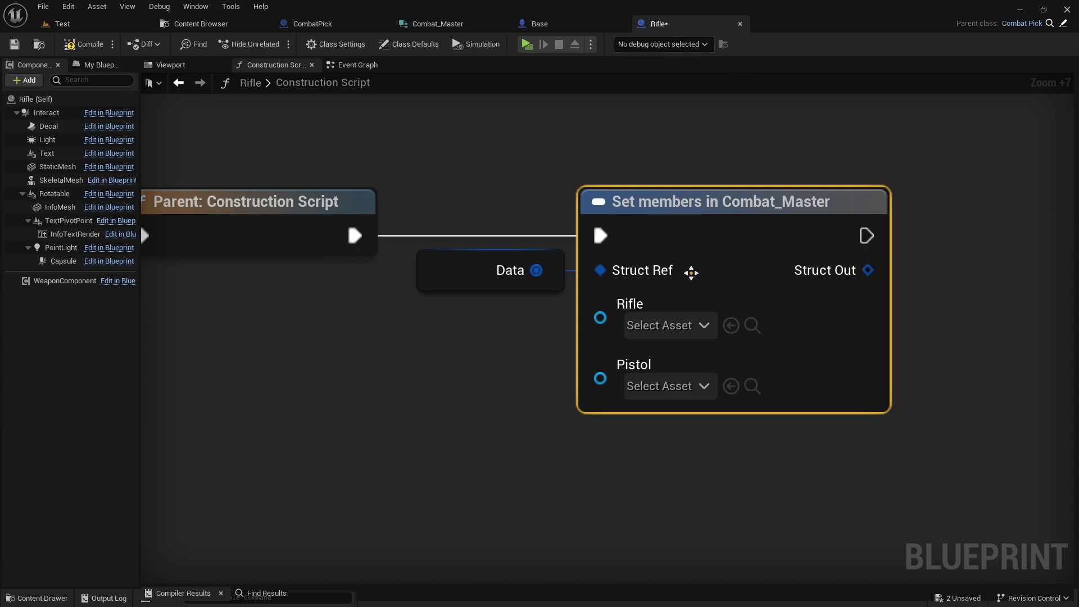
pyautogui.click(669, 326)
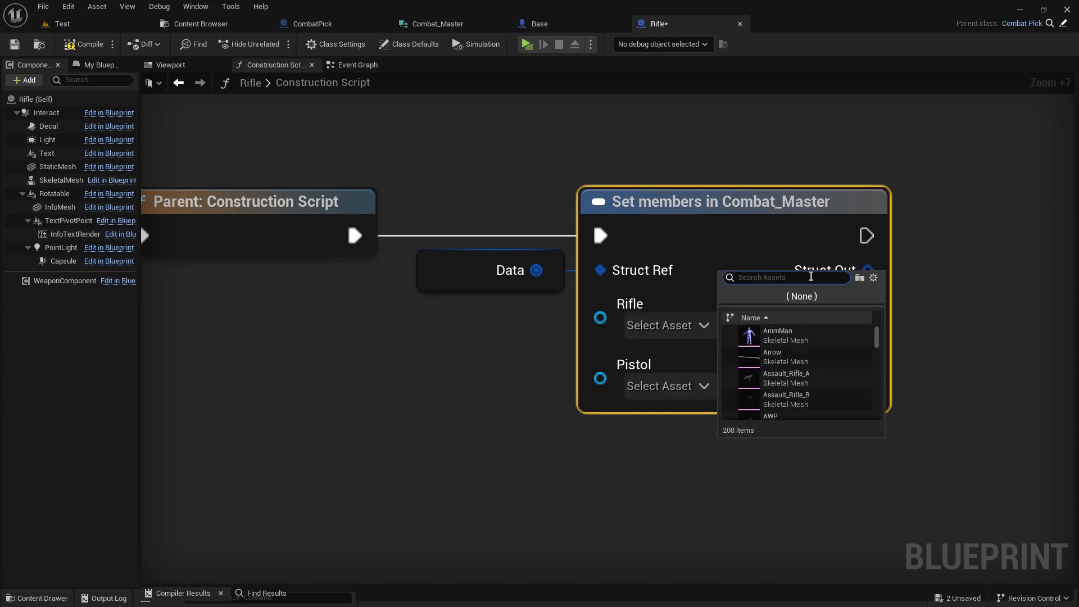
pyautogui.click(786, 378)
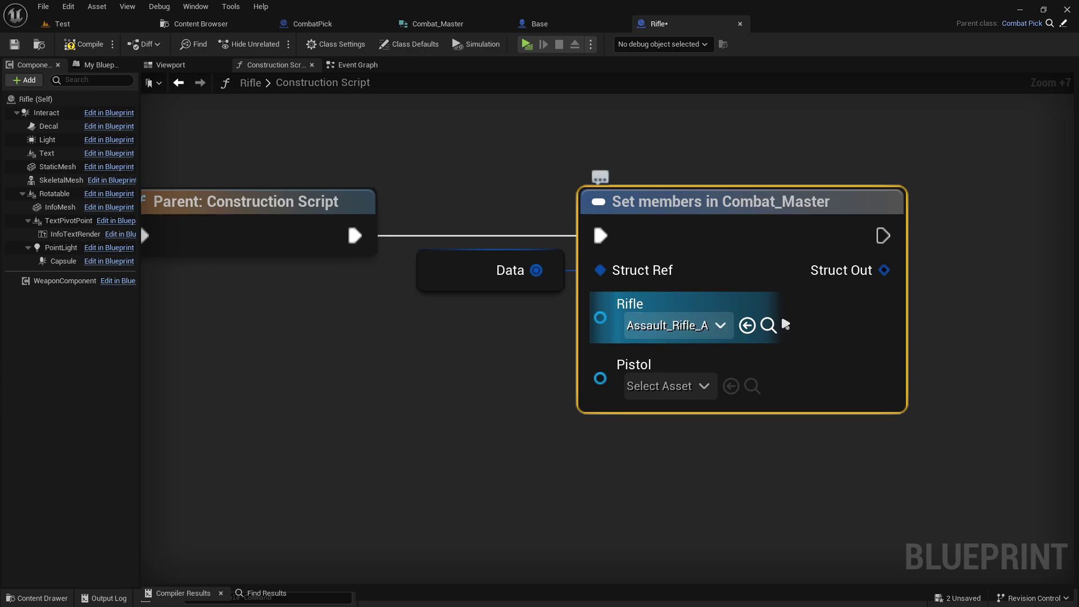
# - Find Assault_Rifle_A in the project assets, copy its name, and return to the Rifle blueprint
pyautogui.click(768, 322)
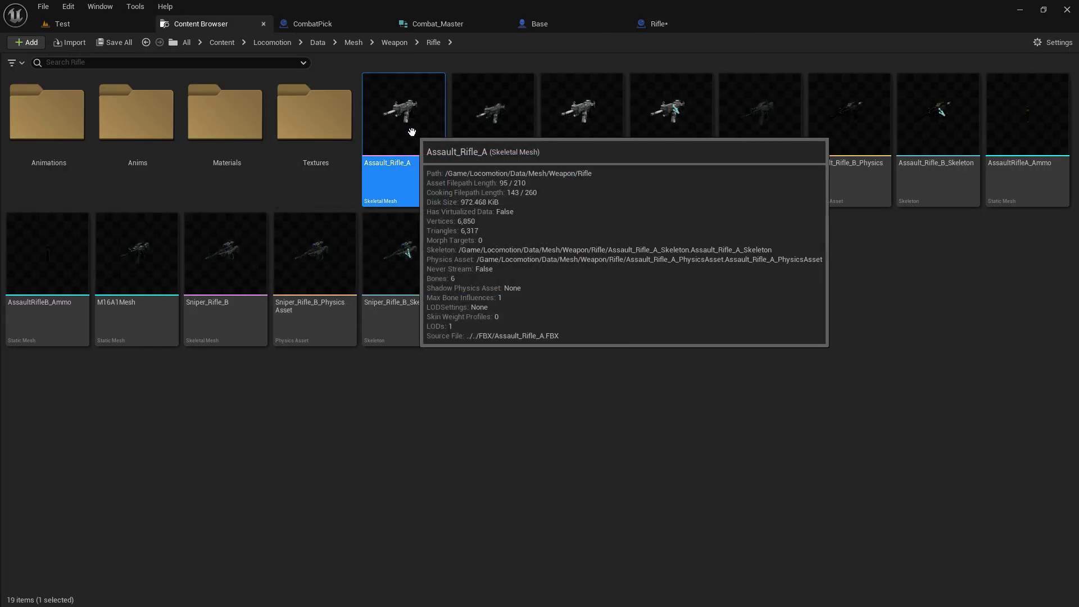
pyautogui.press('F2')
pyautogui.rightClick(402, 165)
pyautogui.click(794, 290)
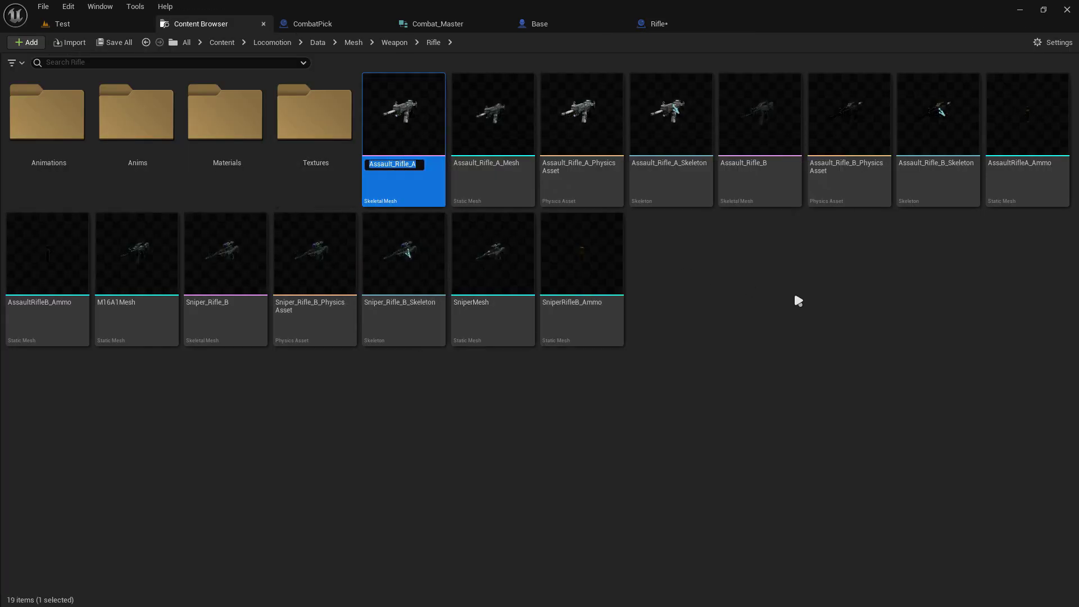
pyautogui.click(793, 290)
pyautogui.click(655, 24)
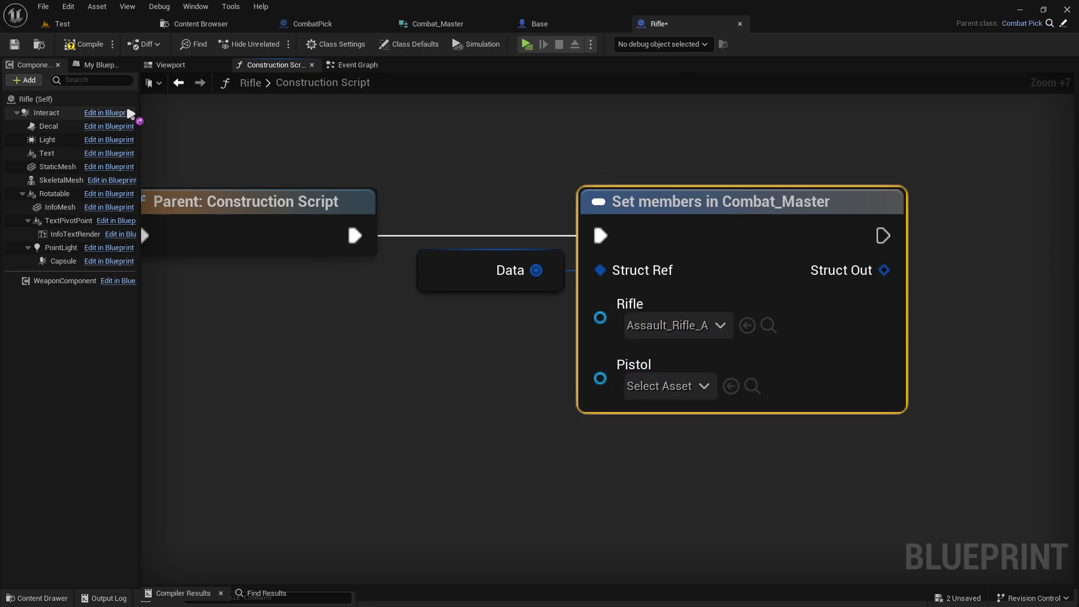
# - Give the Rifle's SkeletalMesh component the Assault_Rifle_A mesh, then compile and save
pyautogui.click(34, 99)
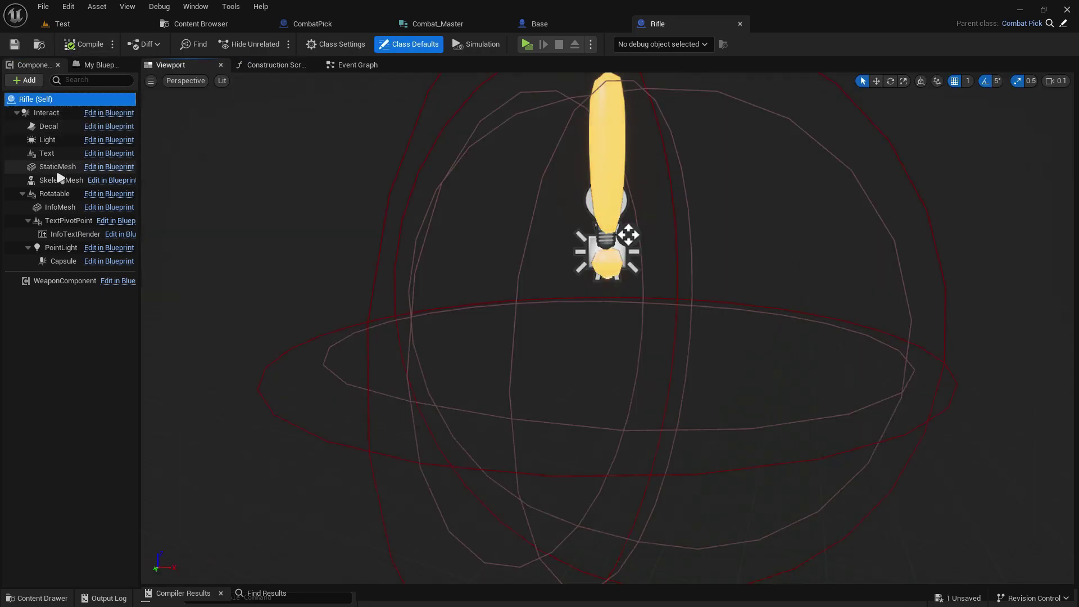
pyautogui.click(61, 180)
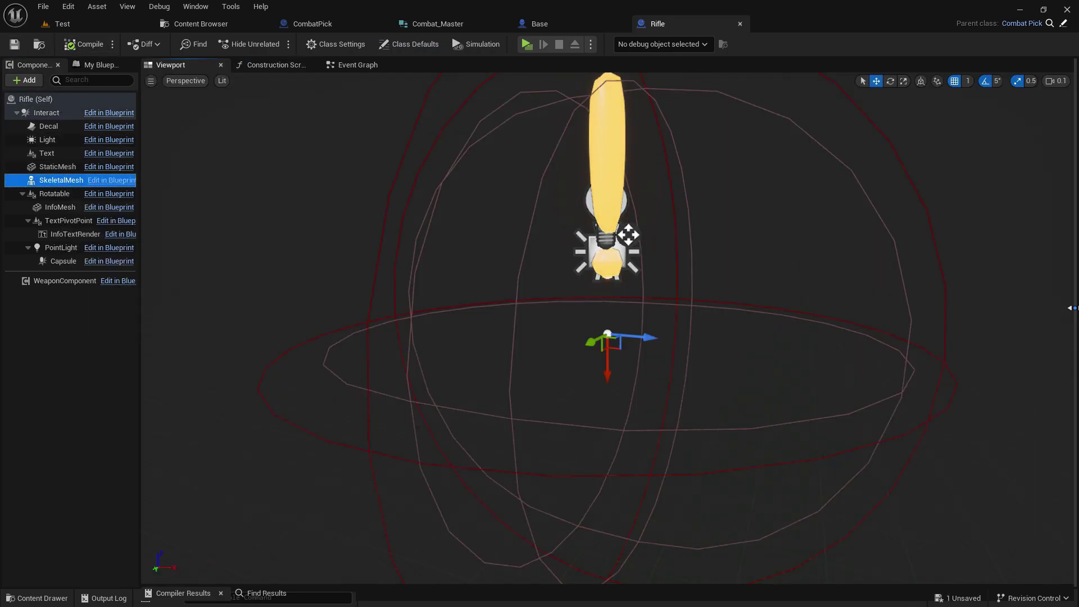
pyautogui.moveTo(1077, 323); pyautogui.dragTo(728, 315)
pyautogui.click(948, 398)
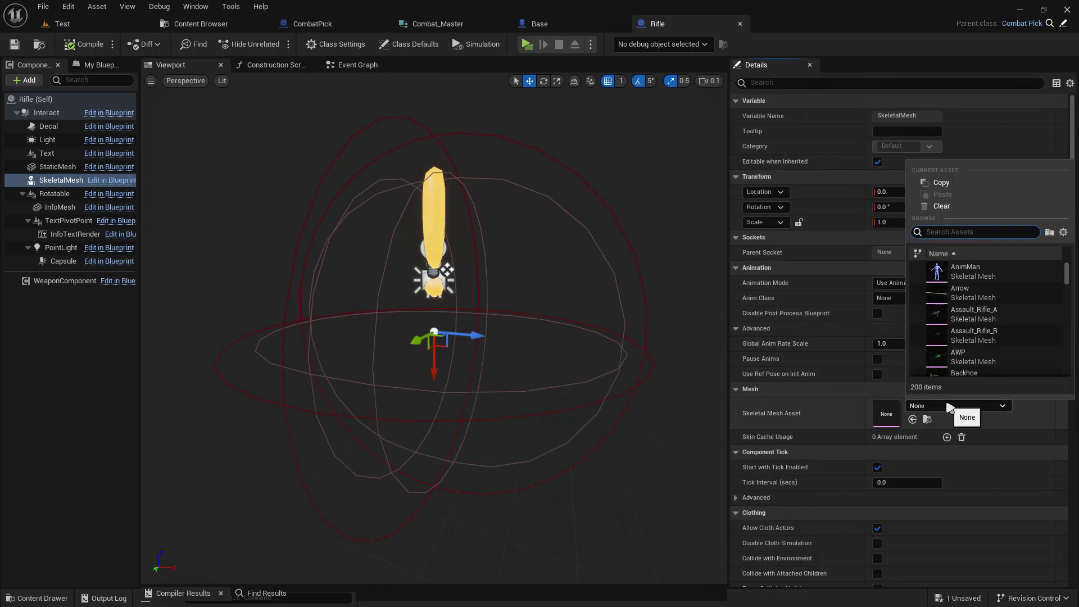
pyautogui.write('Assault_Rifle_A')
pyautogui.click(970, 272)
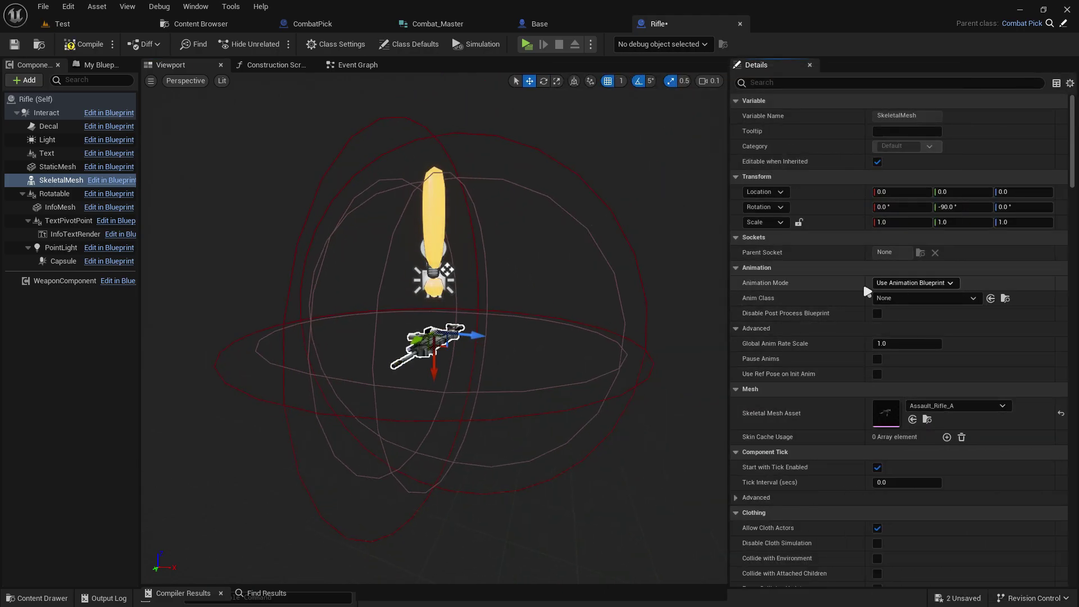
pyautogui.moveTo(432, 326); pyautogui.dragTo(433, 281)
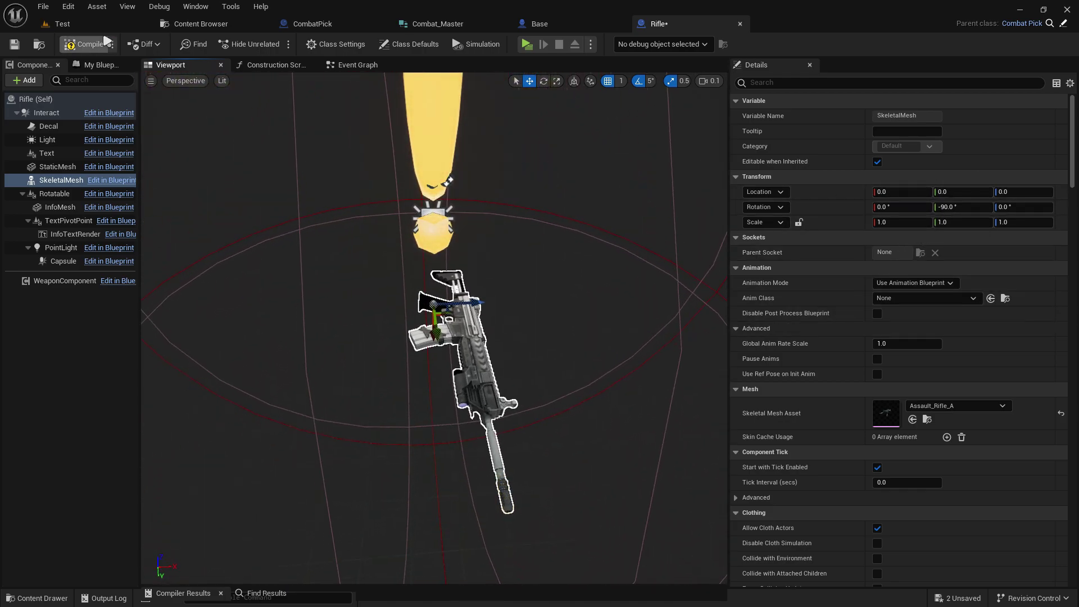
pyautogui.click(14, 44)
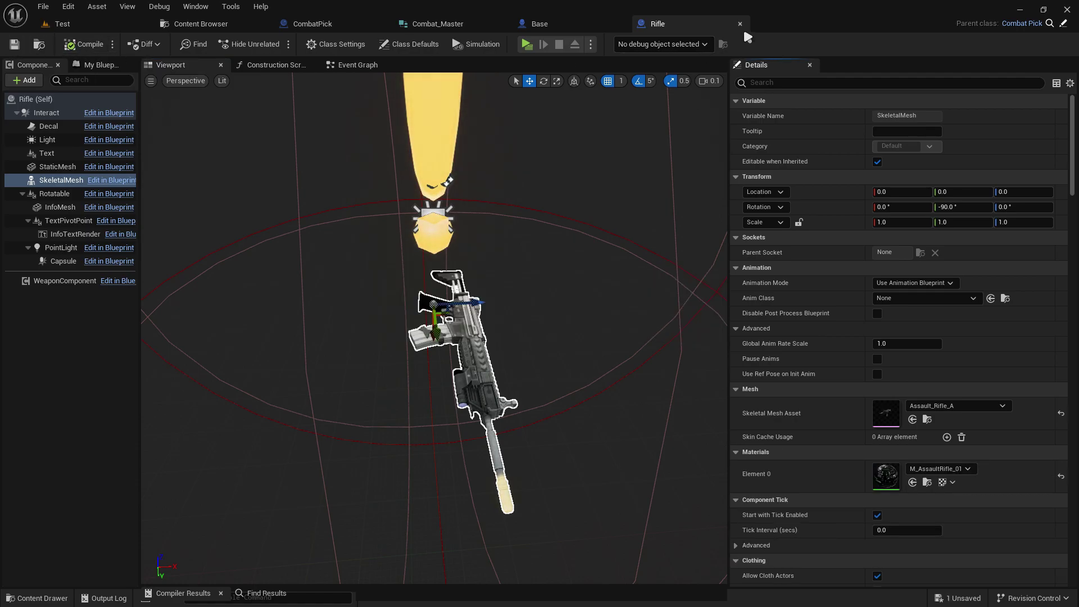
# - Copy the Data and Set members nodes from the Rifle's Construction Script
pyautogui.click(271, 65)
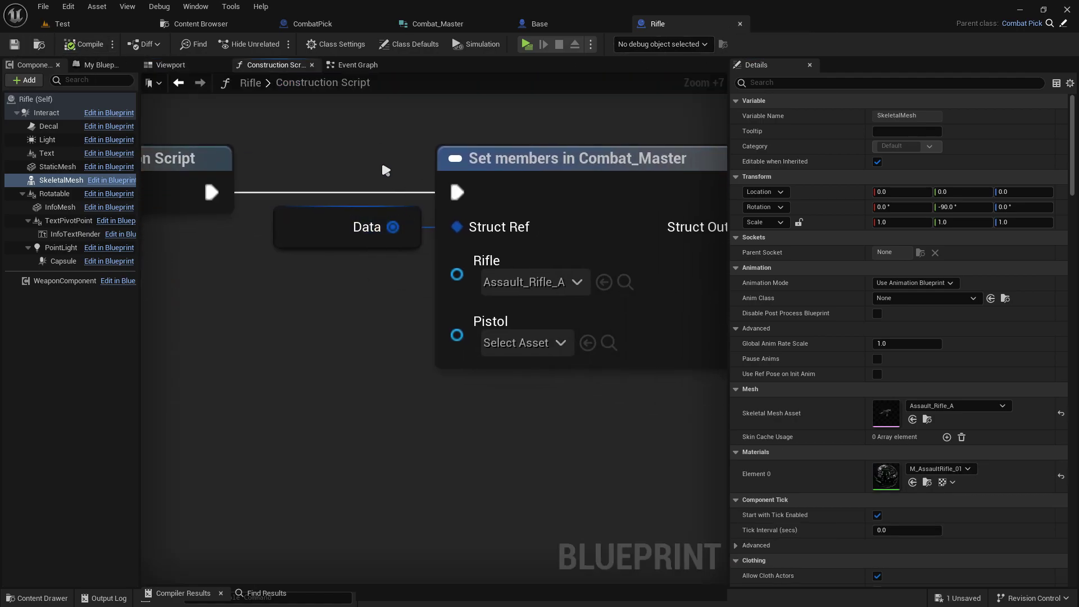
pyautogui.moveTo(386, 169); pyautogui.dragTo(506, 253)
pyautogui.rightClick(518, 188)
pyautogui.click(569, 242)
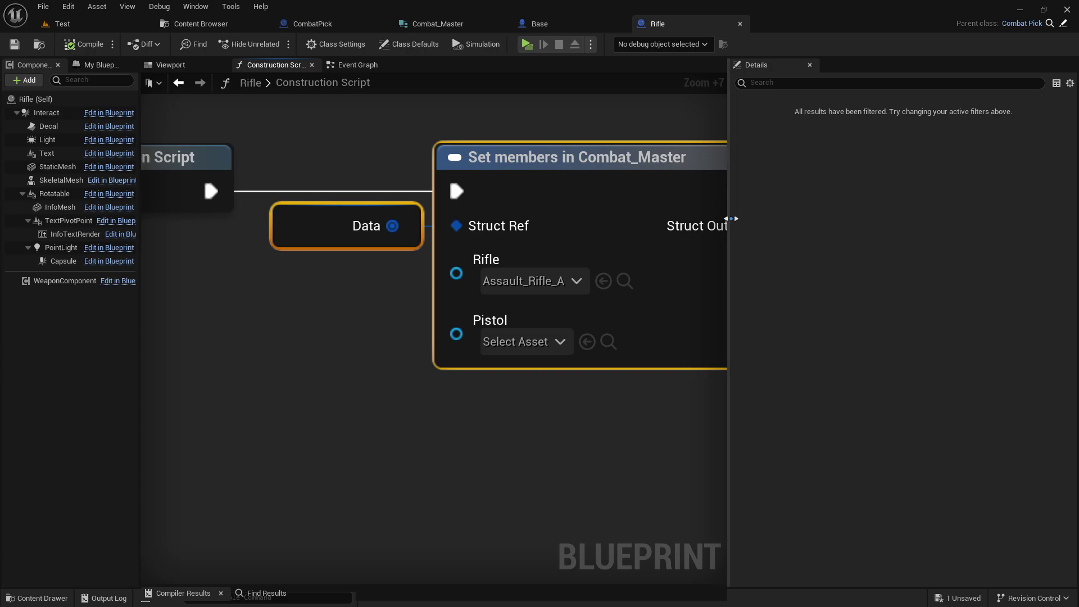
pyautogui.click(809, 65)
# - Close the Rifle, Base and Combat_Master editors and open the Pistol blueprint
pyautogui.click(740, 25)
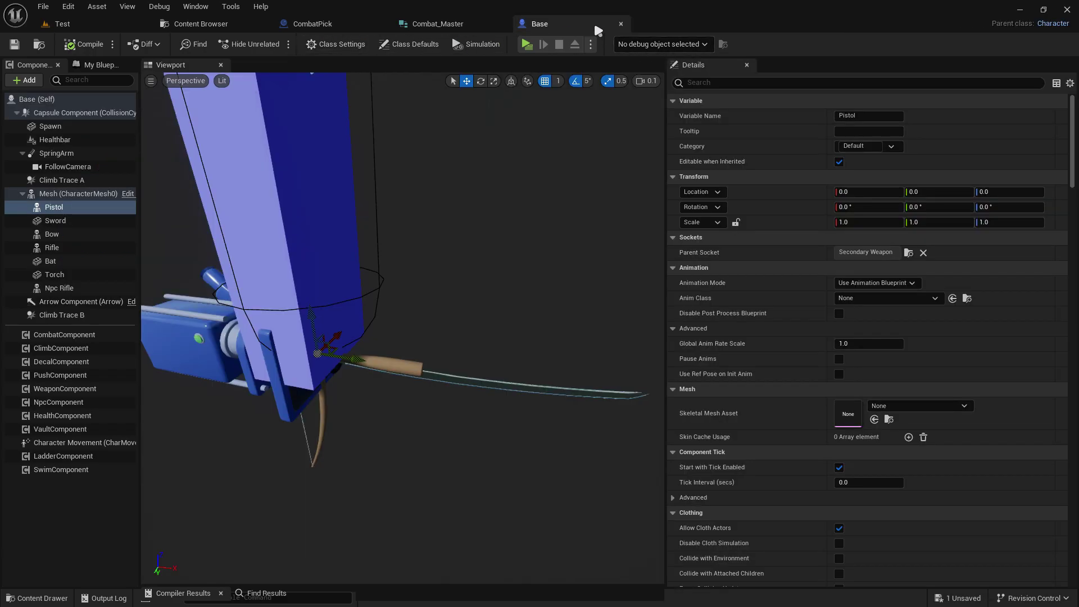
pyautogui.hotkey('ctrl', 'w')
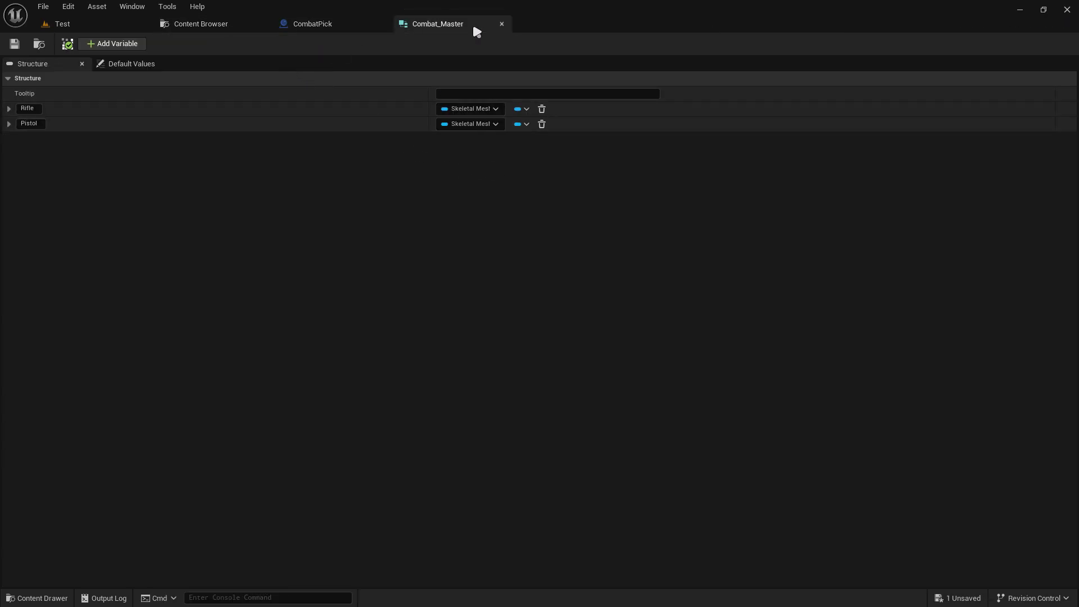
pyautogui.click(502, 23)
pyautogui.click(200, 24)
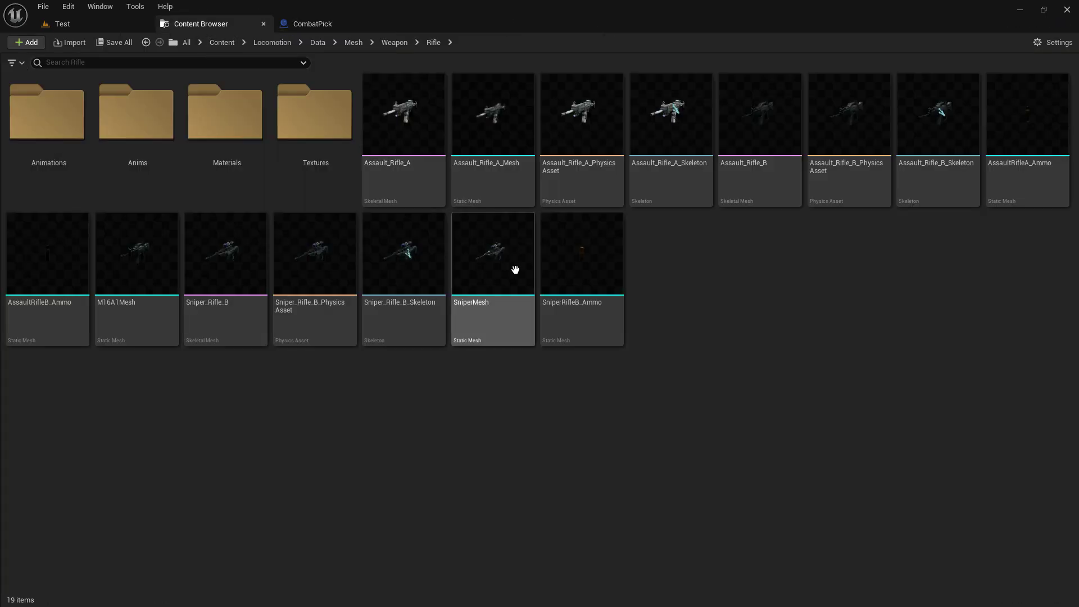
pyautogui.hotkey('alt', 'Left')
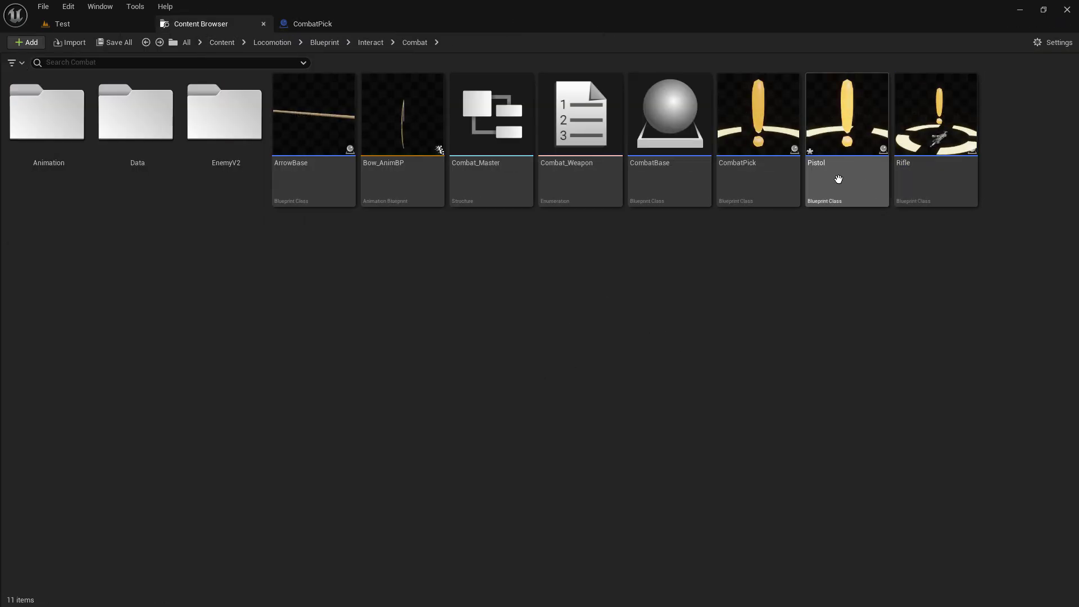
pyautogui.click(834, 172)
pyautogui.press('Return')
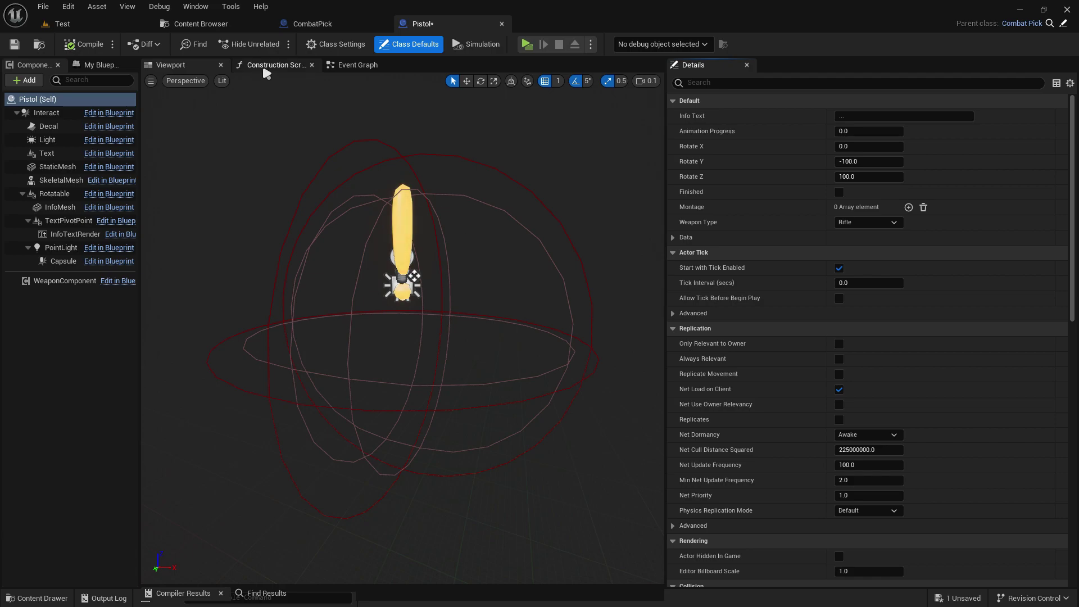
# - Align the Pistol's construction script nodes and assign the Python mesh to its SkeletalMesh
pyautogui.click(267, 67)
pyautogui.scroll(5, 424, 255)
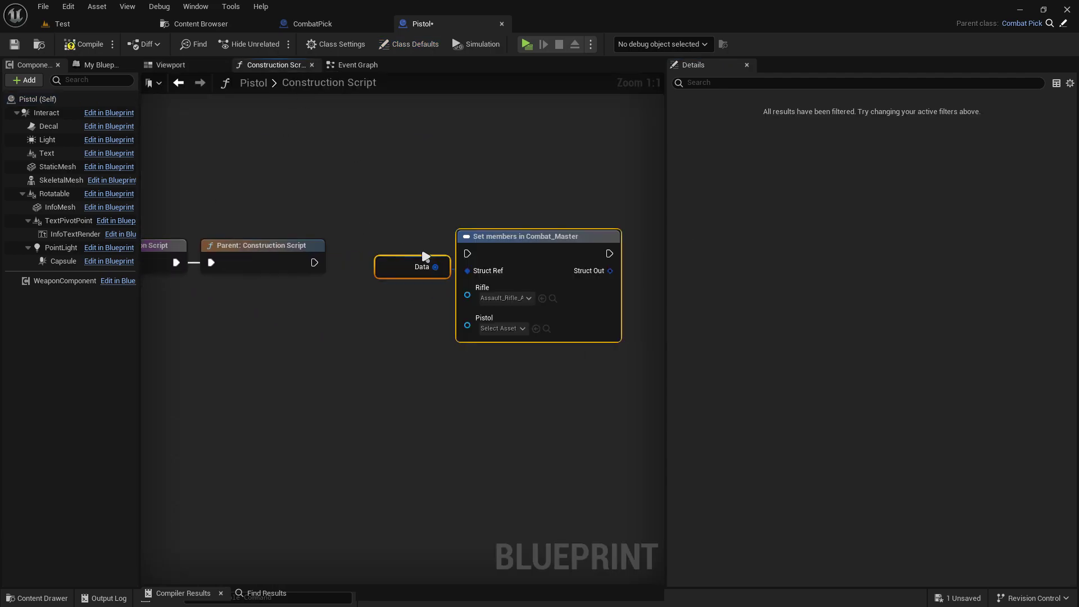
pyautogui.moveTo(362, 257); pyautogui.dragTo(302, 273)
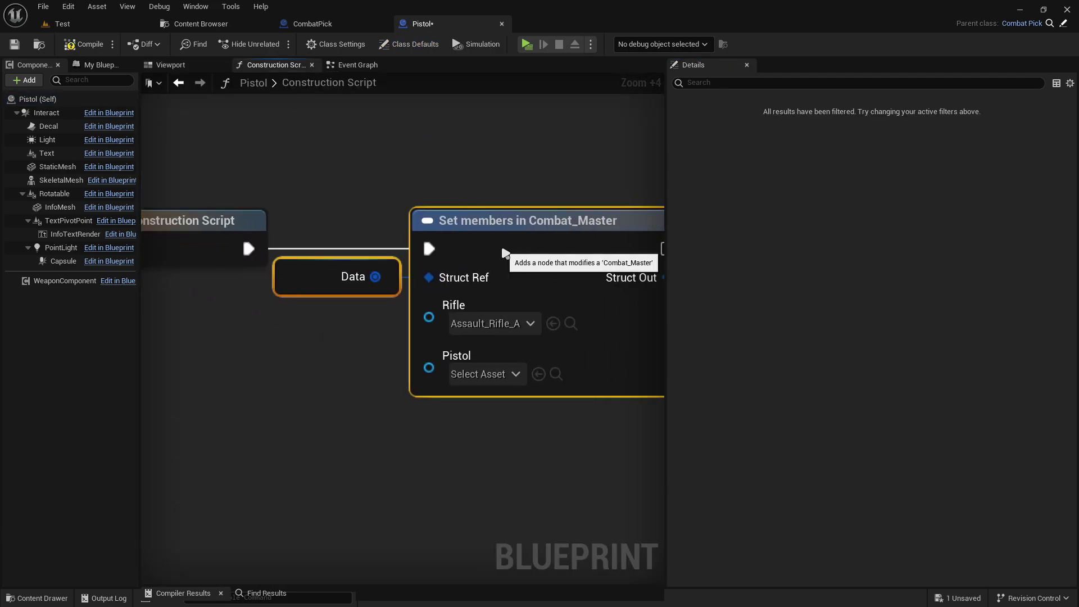
pyautogui.click(59, 179)
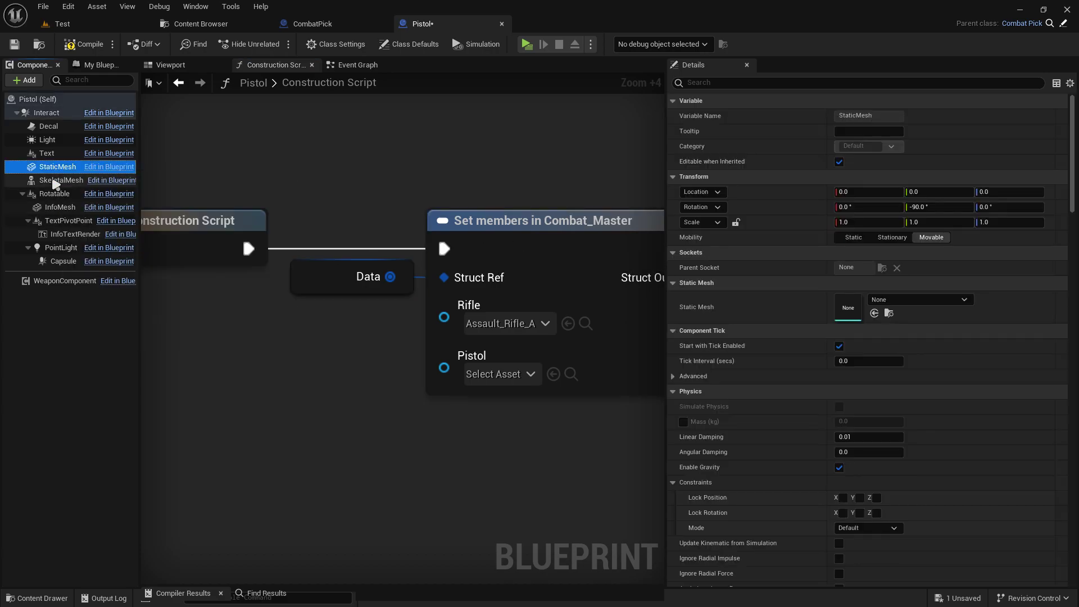
pyautogui.click(891, 407)
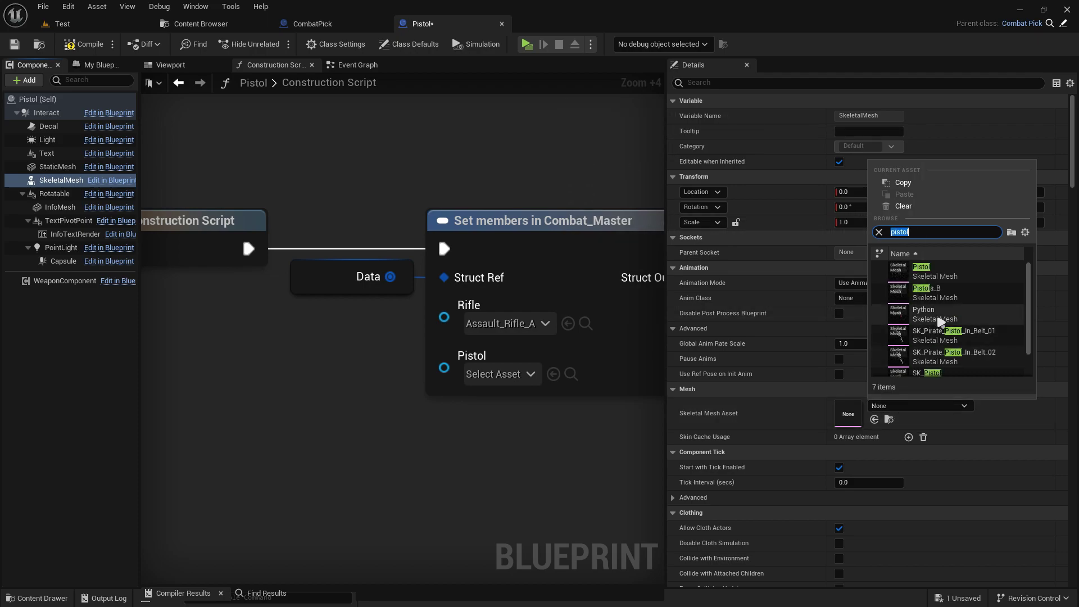
pyautogui.click(944, 314)
pyautogui.click(889, 419)
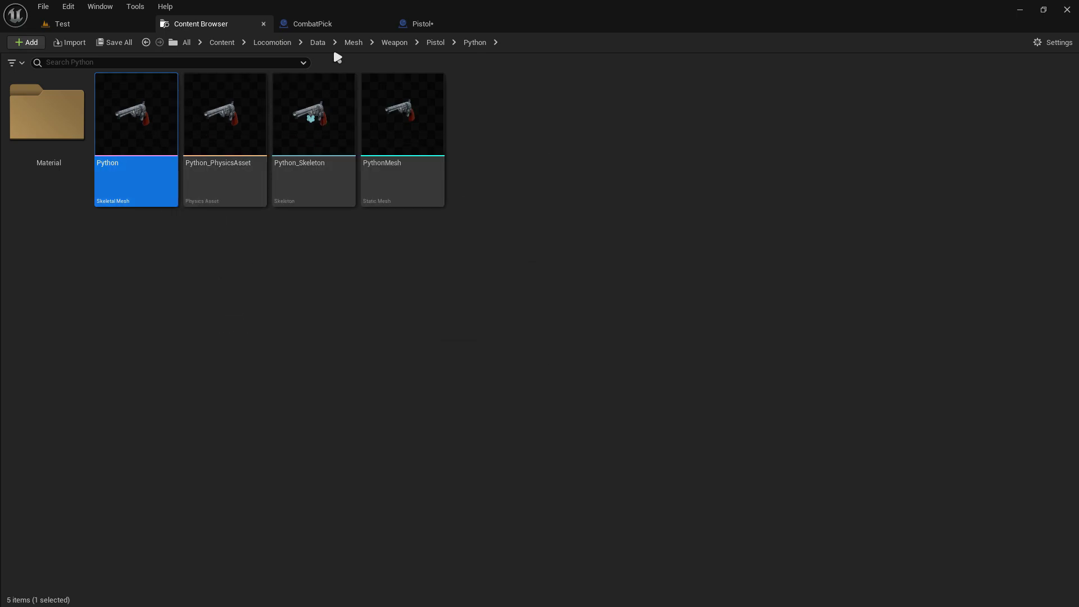
pyautogui.click(438, 25)
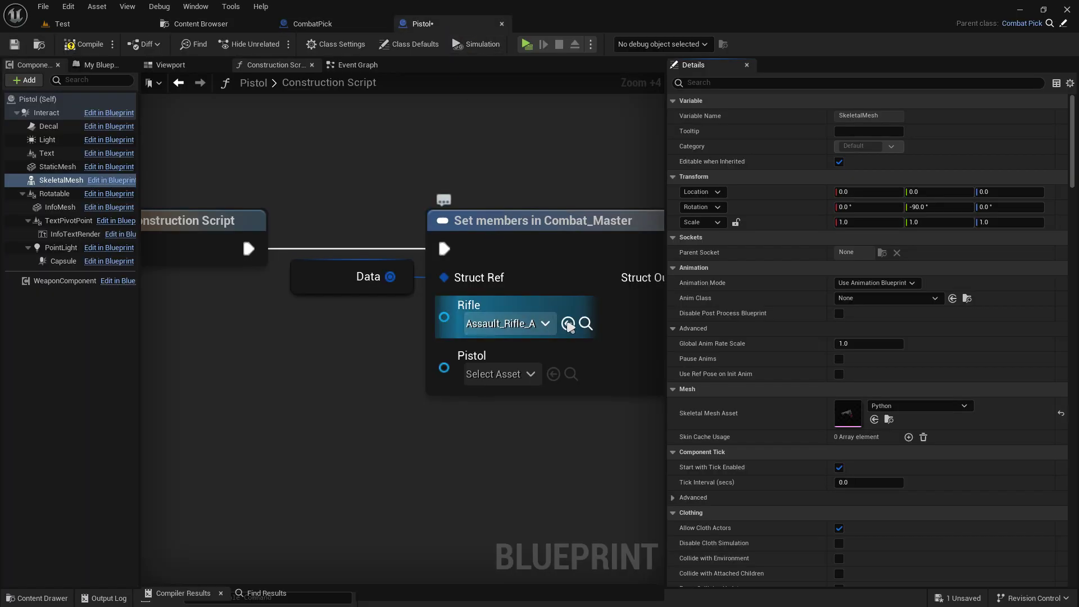
# - Clear the Rifle input, set the Pistol input to Python, and remove the Rifle pin
pyautogui.click(506, 323)
pyautogui.click(543, 54)
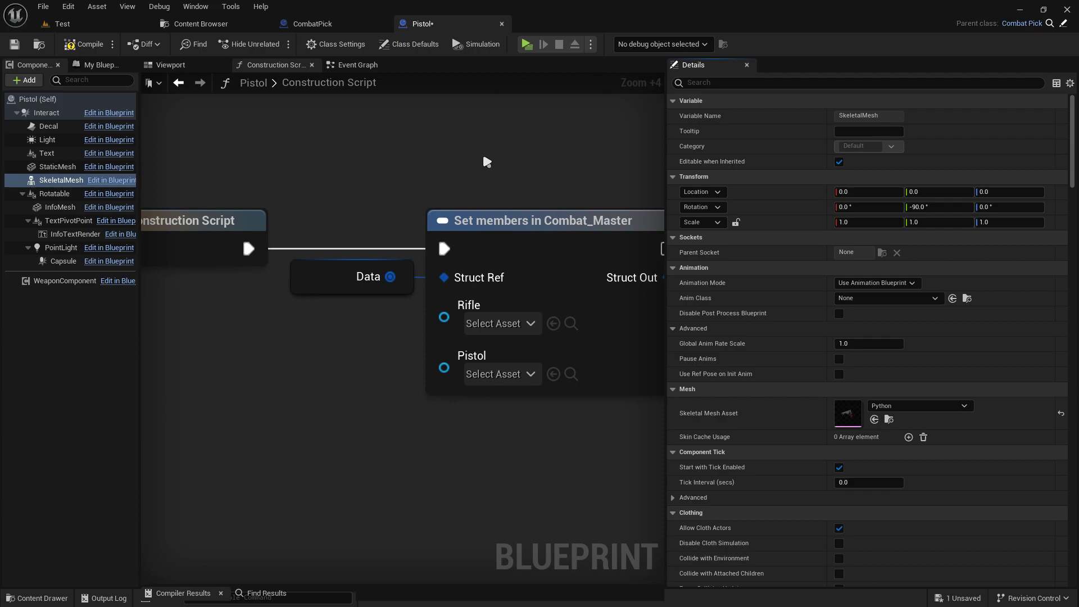
pyautogui.scroll(1, 453, 258)
pyautogui.scroll(2, 498, 318)
pyautogui.click(510, 308)
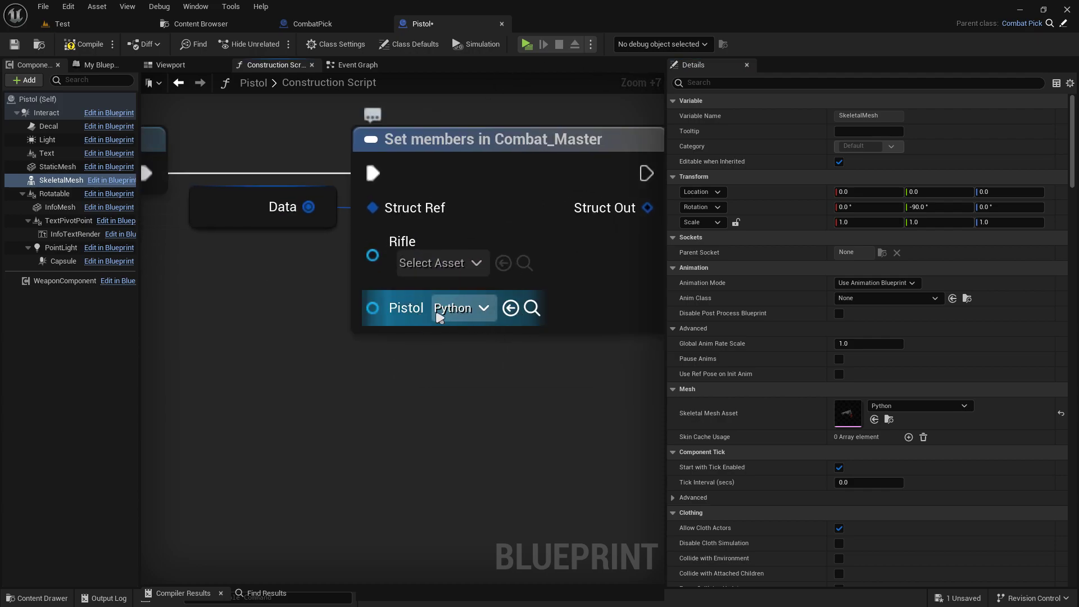
pyautogui.click(539, 208)
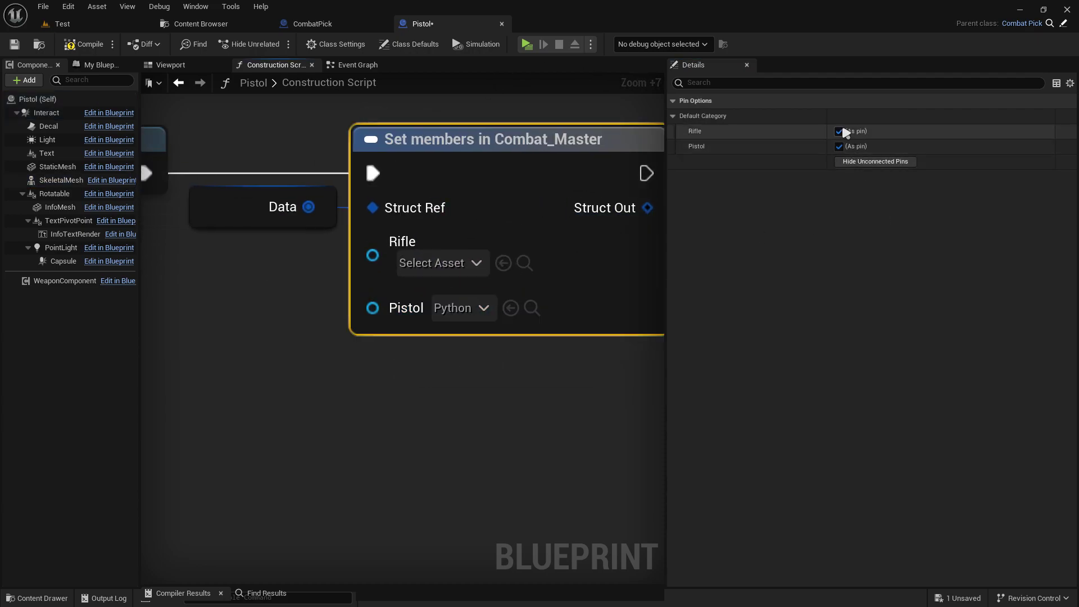
pyautogui.click(840, 131)
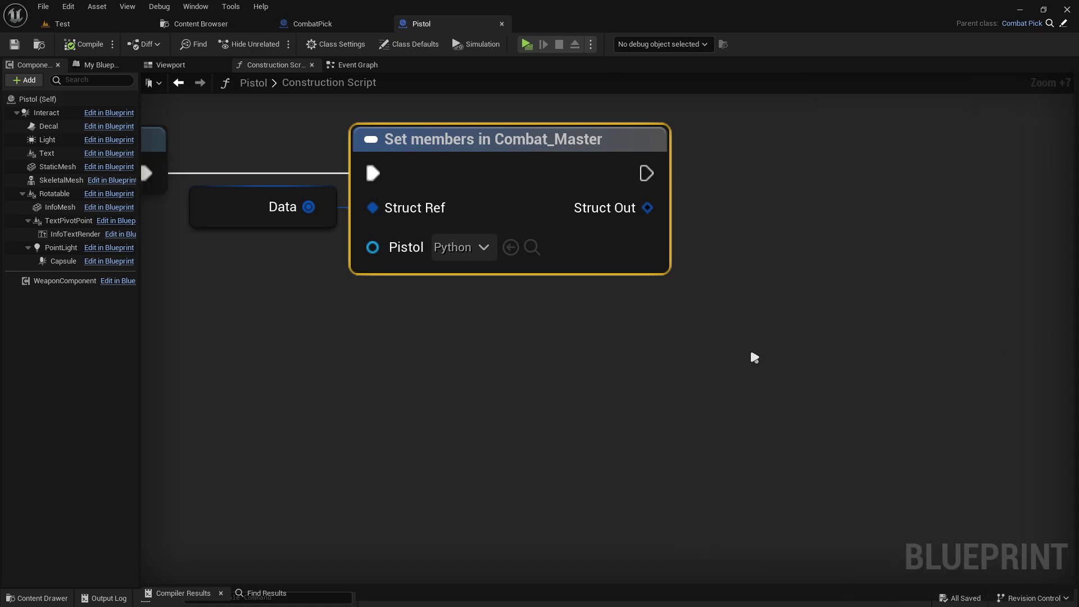
# - Select the Pistol and Rifle pickups in the Combat folder and drag them into the Test level
pyautogui.click(197, 23)
pyautogui.hotkey('alt', 'Left')
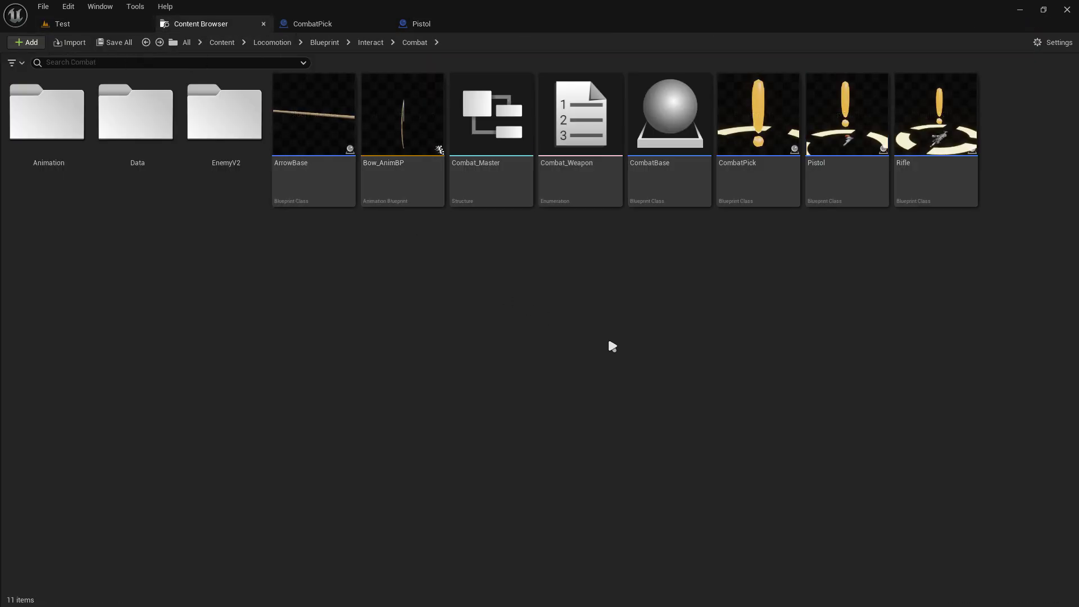
pyautogui.click(824, 187)
pyautogui.keyDown('ctrl'); pyautogui.click(927, 169); pyautogui.keyUp('ctrl')
pyautogui.click(173, 42)
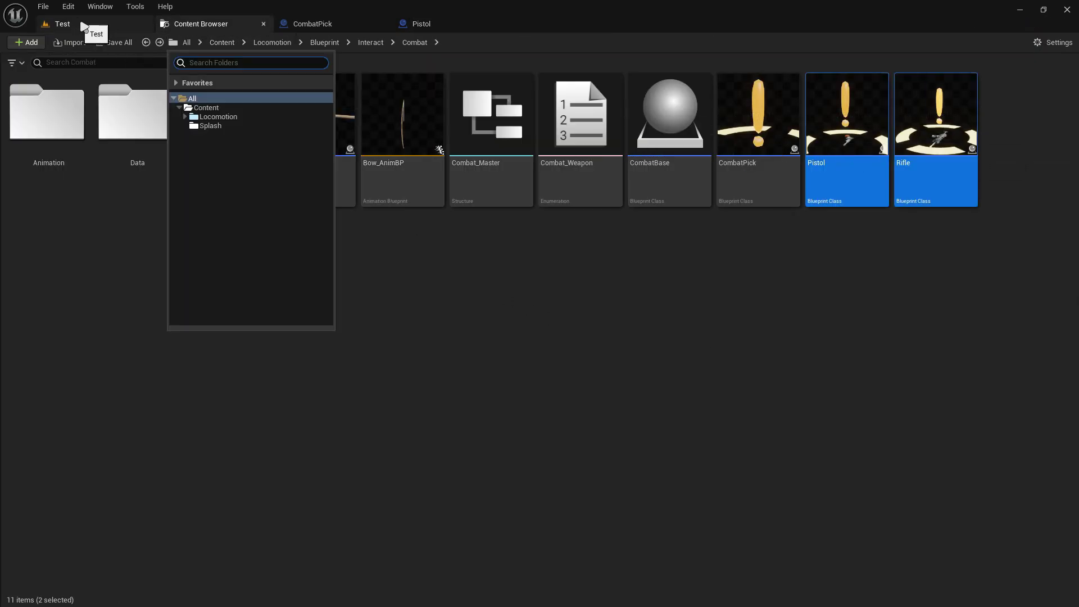
pyautogui.moveTo(845, 174)
pyautogui.mouseDown()
pyautogui.moveTo(97, 19)
pyautogui.moveTo(393, 329)
pyautogui.moveTo(755, 342)
pyautogui.mouseUp()
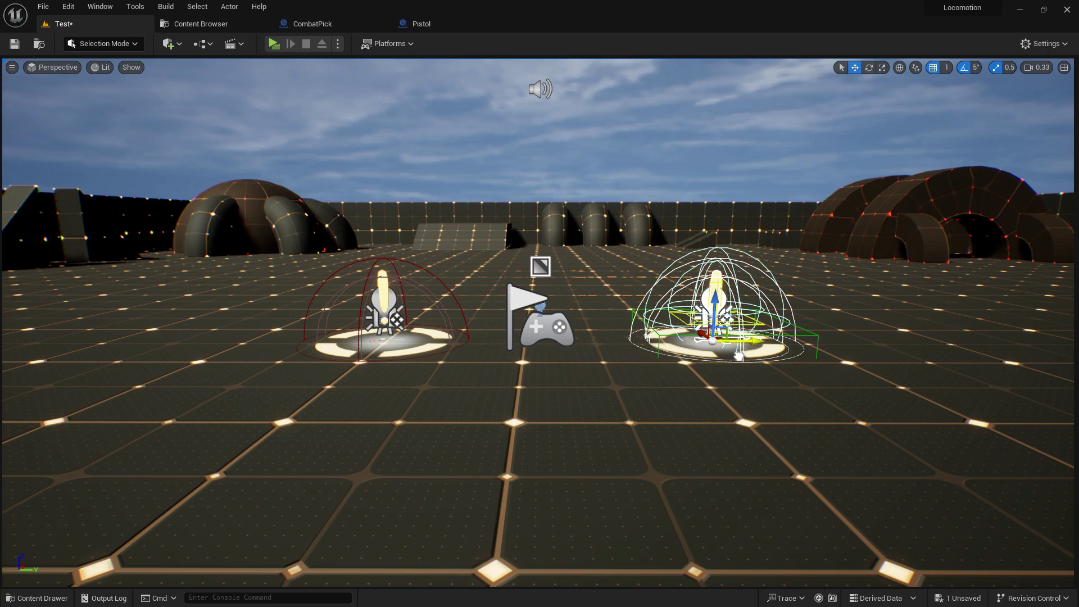
# - Play the level, walk onto the rifle pickup, aim with it, then stop with Esc
pyautogui.click(274, 45)
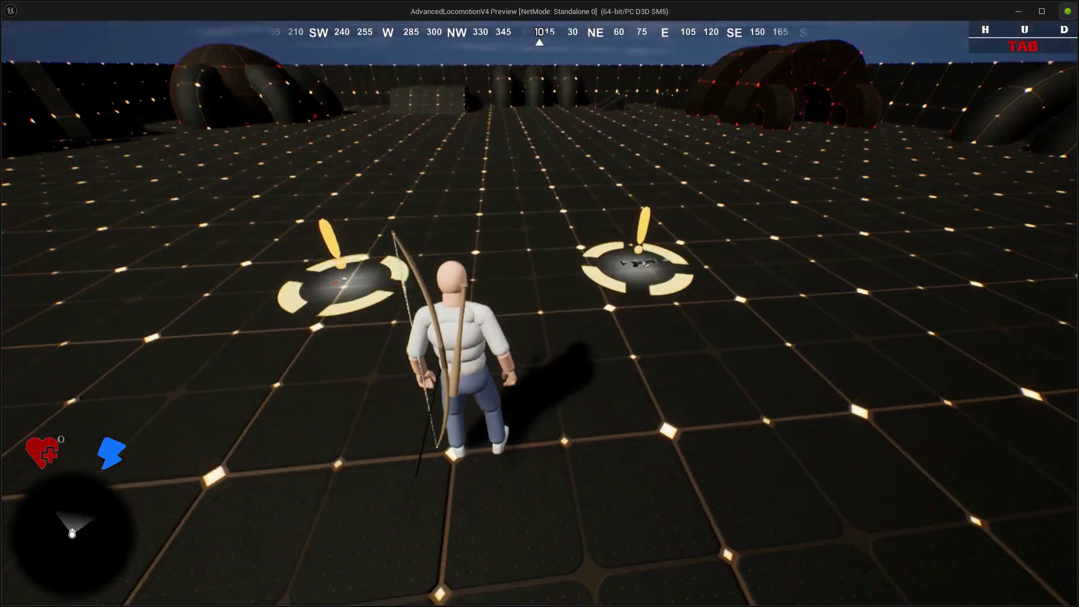
pyautogui.press('w')
pyautogui.press('e')
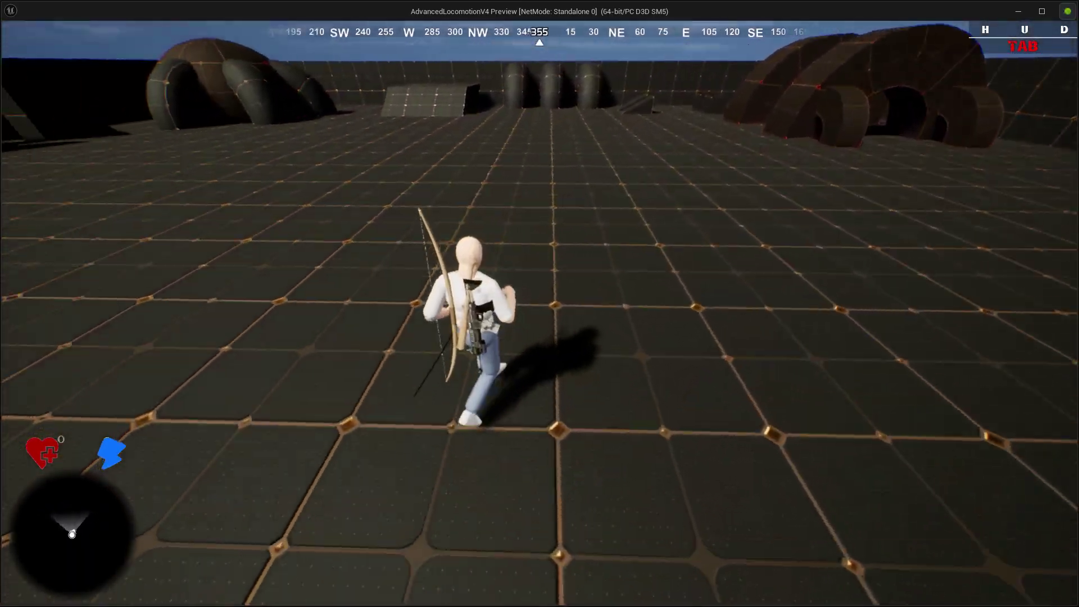
pyautogui.press('q')
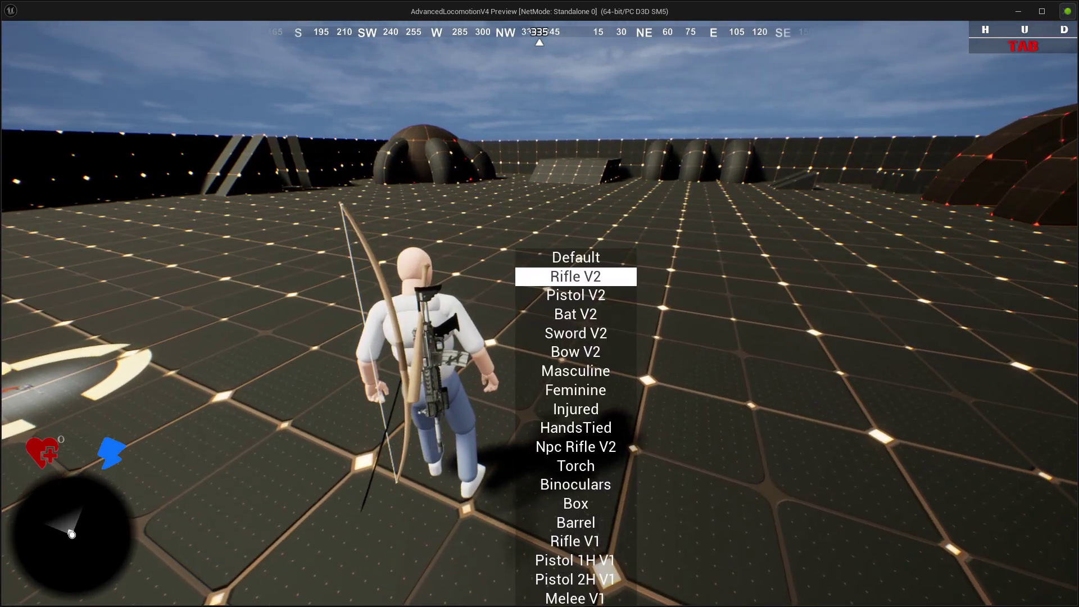
pyautogui.rightClick(539, 303)
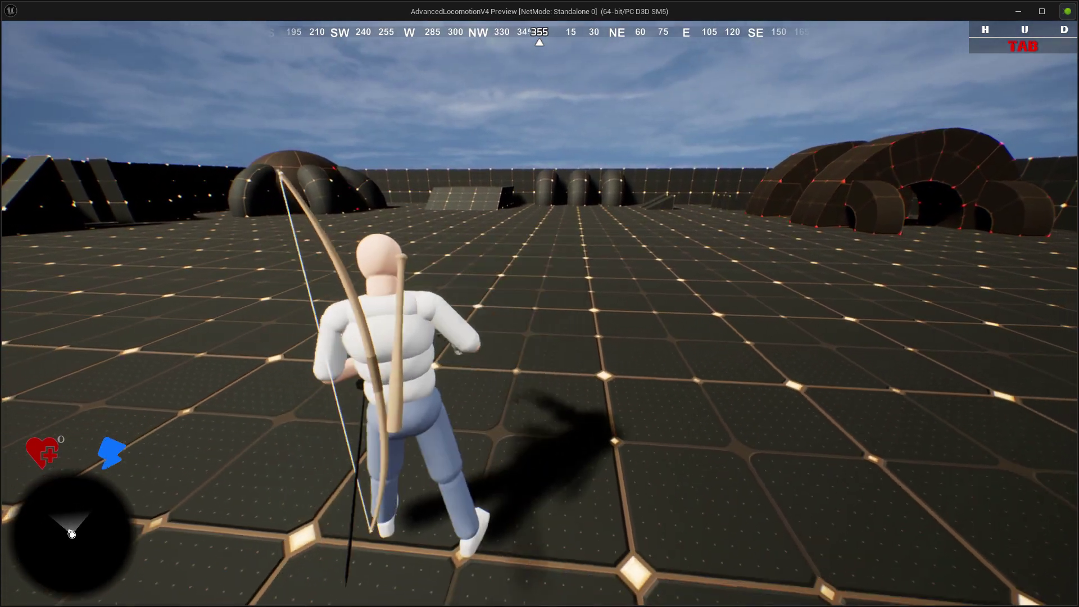
pyautogui.press('w')
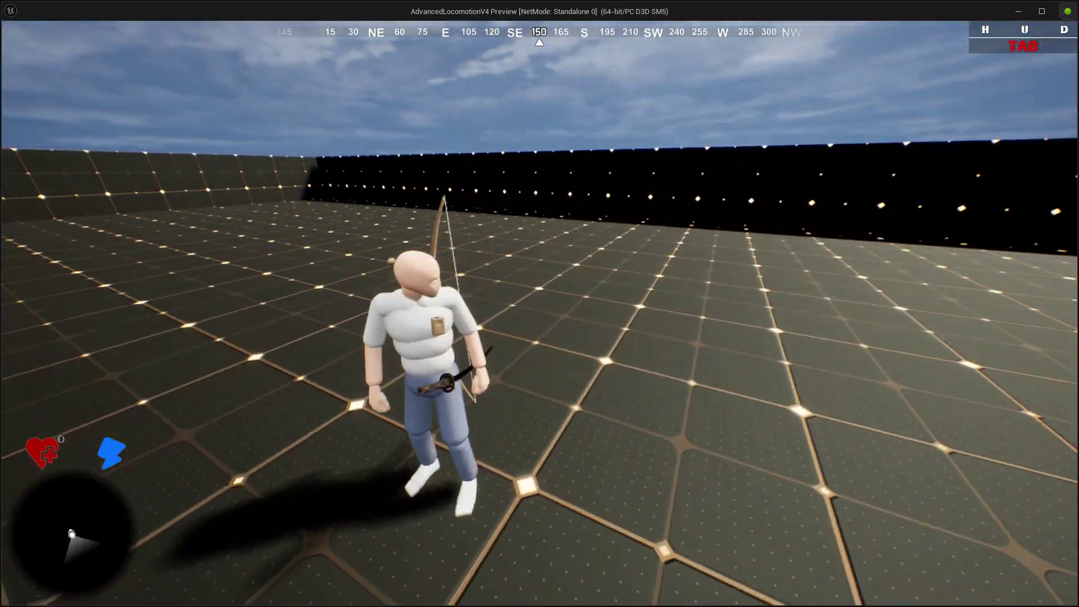
pyautogui.press('w')
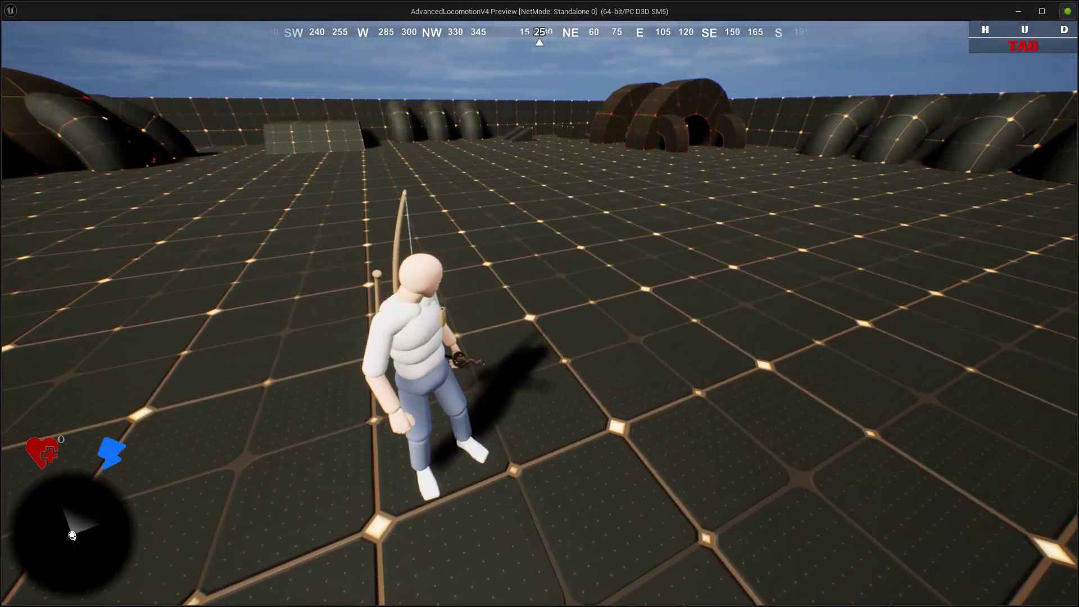
pyautogui.press('w')
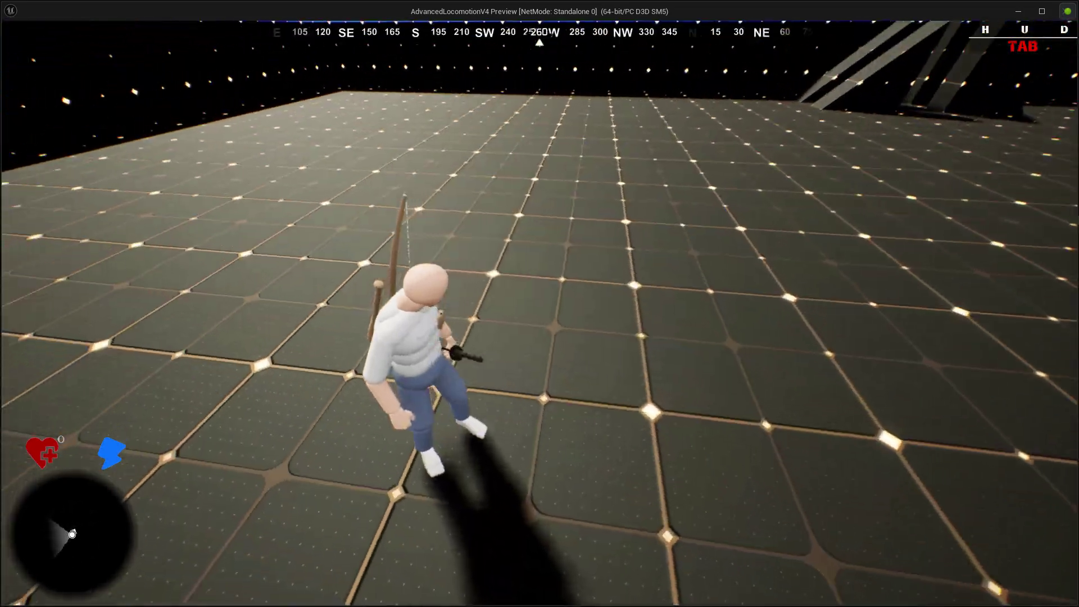
pyautogui.press('Escape')
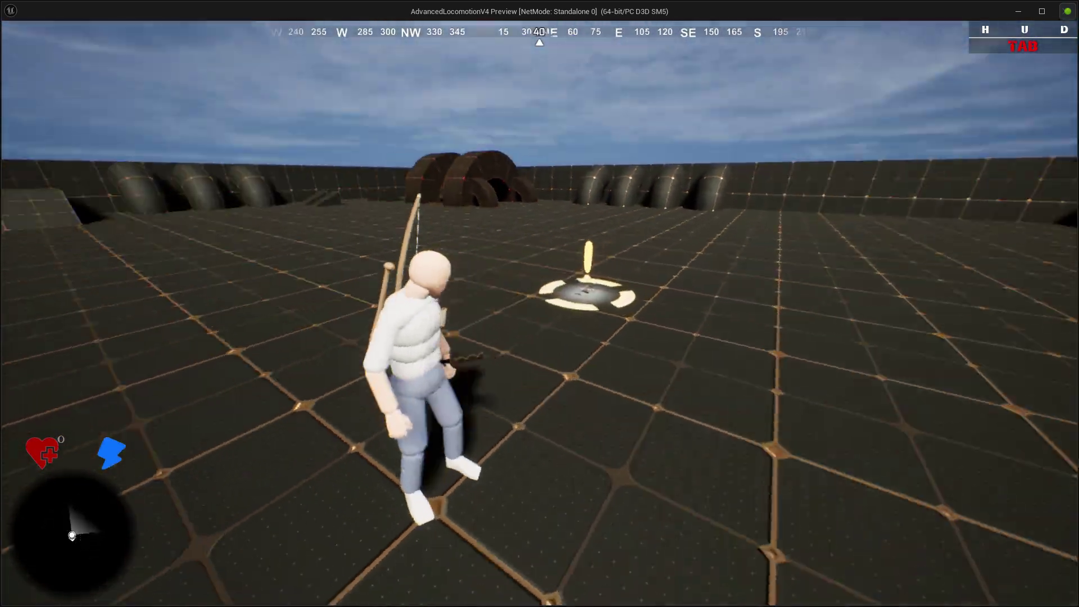
# - Stop play-testing and view the Pistol blueprint's construction script
pyautogui.press('Escape')
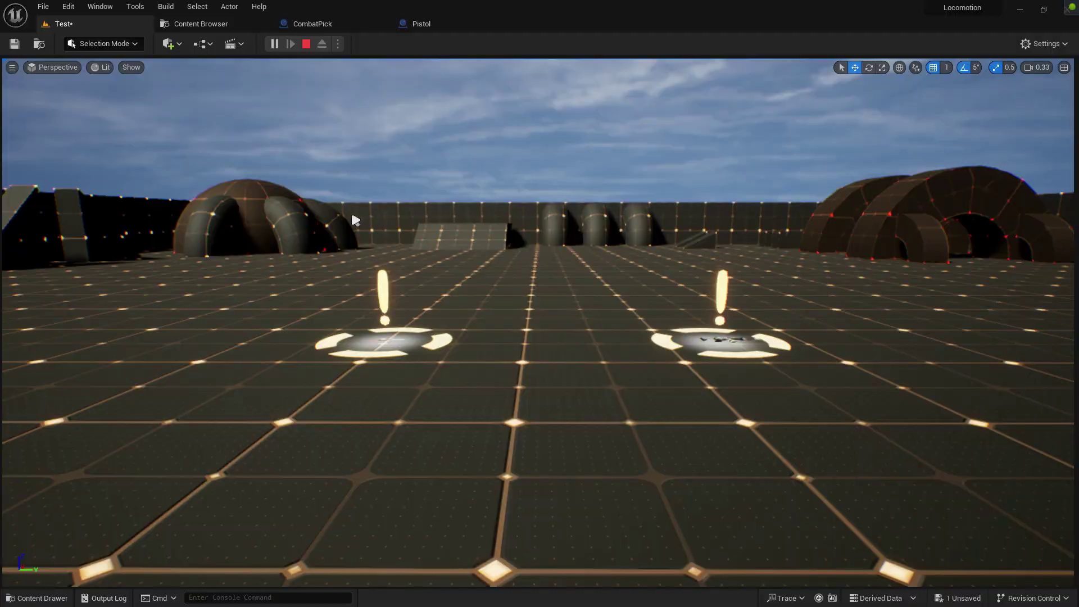
pyautogui.click(324, 28)
pyautogui.click(423, 25)
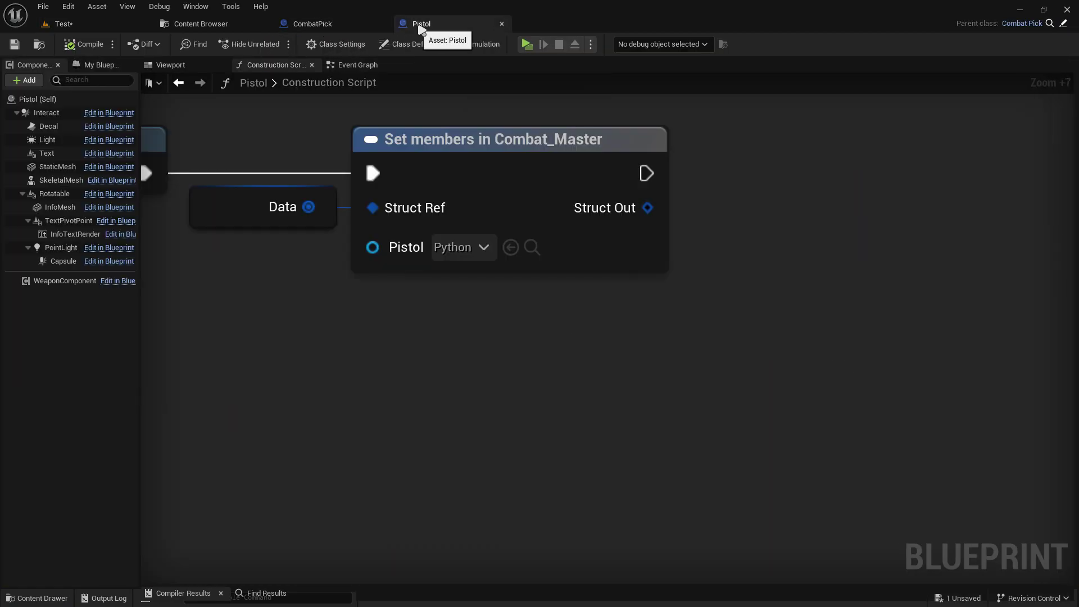
pyautogui.moveTo(246, 135)
pyautogui.mouseDown(button='right')
pyautogui.moveTo(434, 188)
pyautogui.moveTo(553, 188)
pyautogui.mouseUp(button='right')
# - Browse up to the Blueprint folder and open the Base character blueprint
pyautogui.click(201, 24)
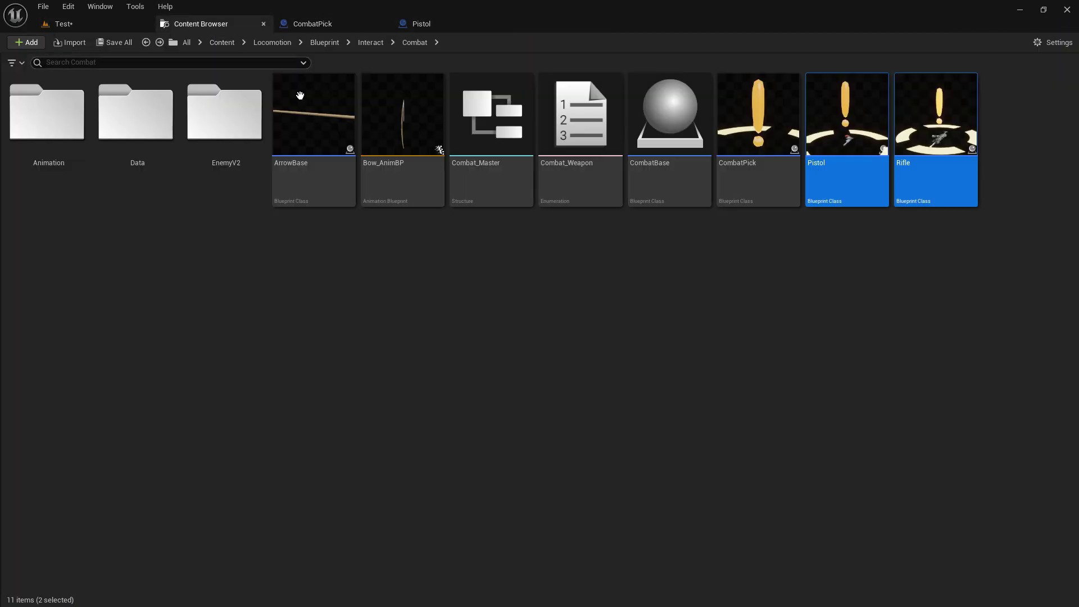
pyautogui.click(372, 43)
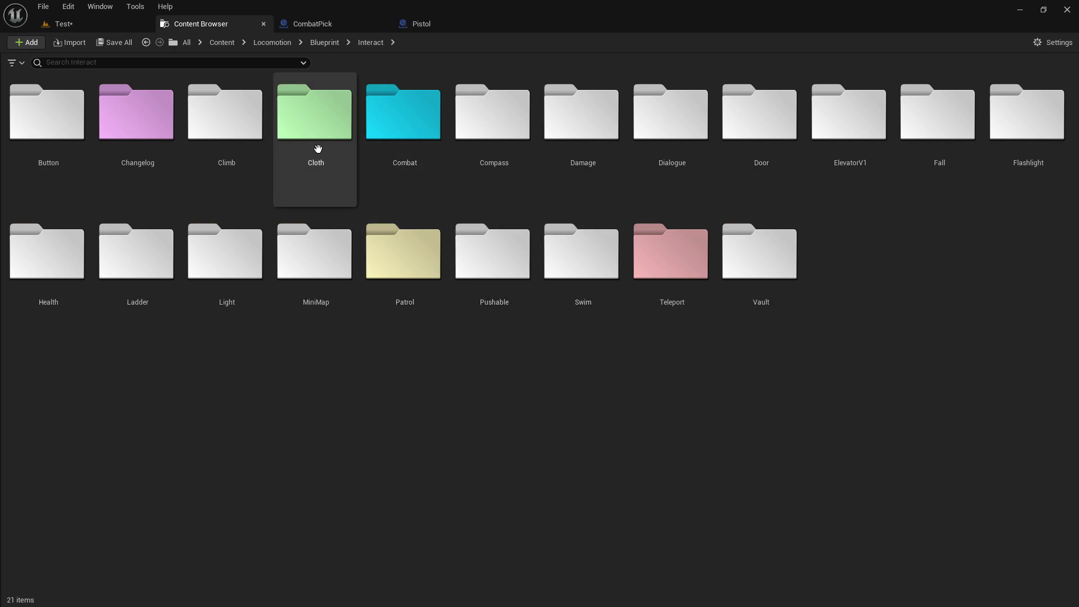
pyautogui.click(336, 44)
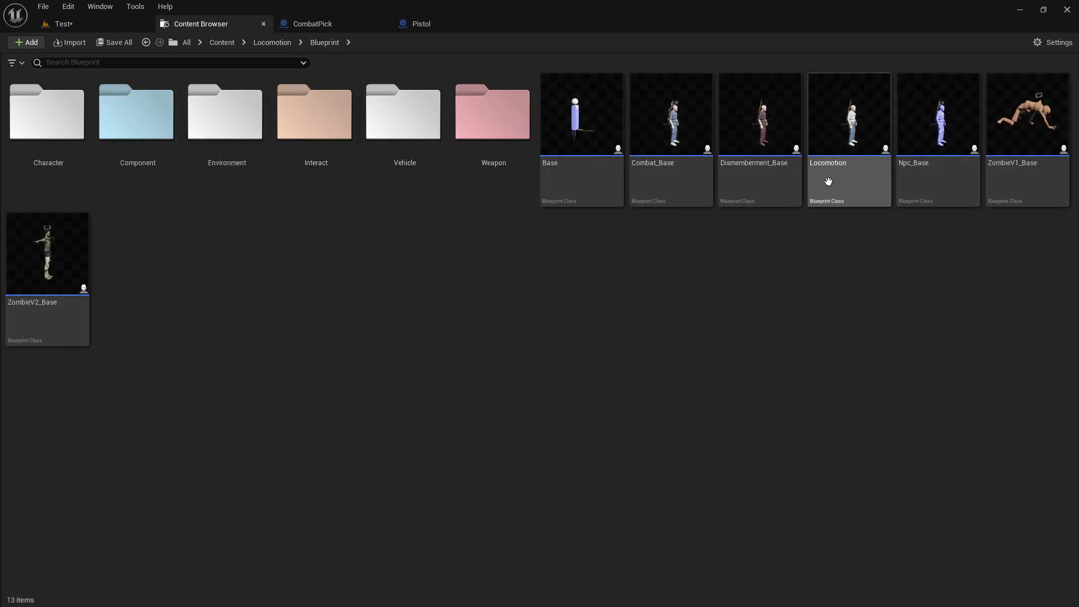
pyautogui.click(568, 172)
pyautogui.doubleClick(597, 172)
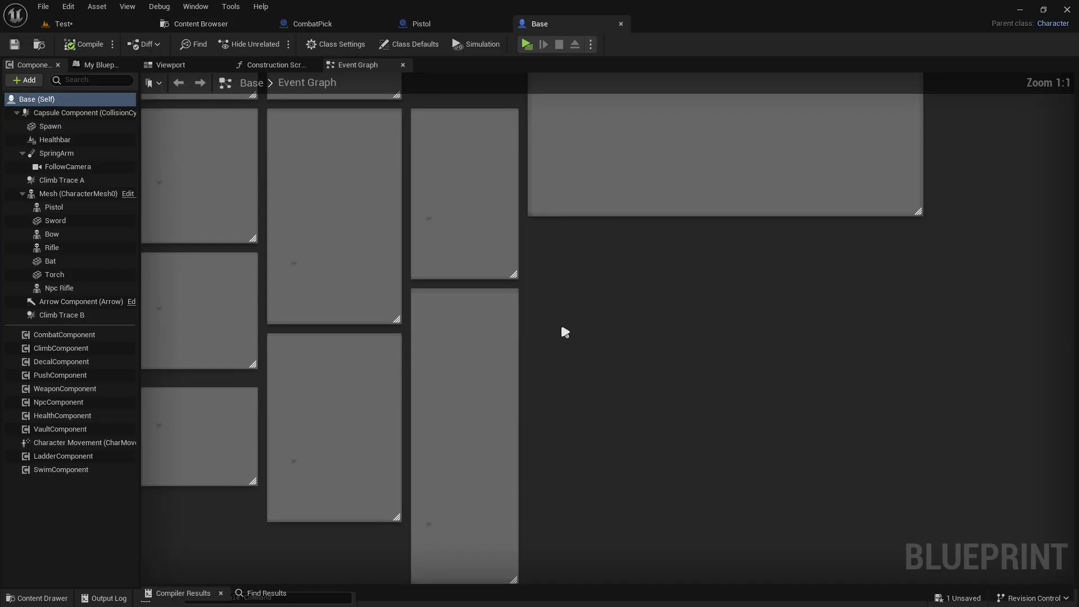
# - Focus the Viewport on Base's Pistol mesh component, then close Base
pyautogui.click(62, 100)
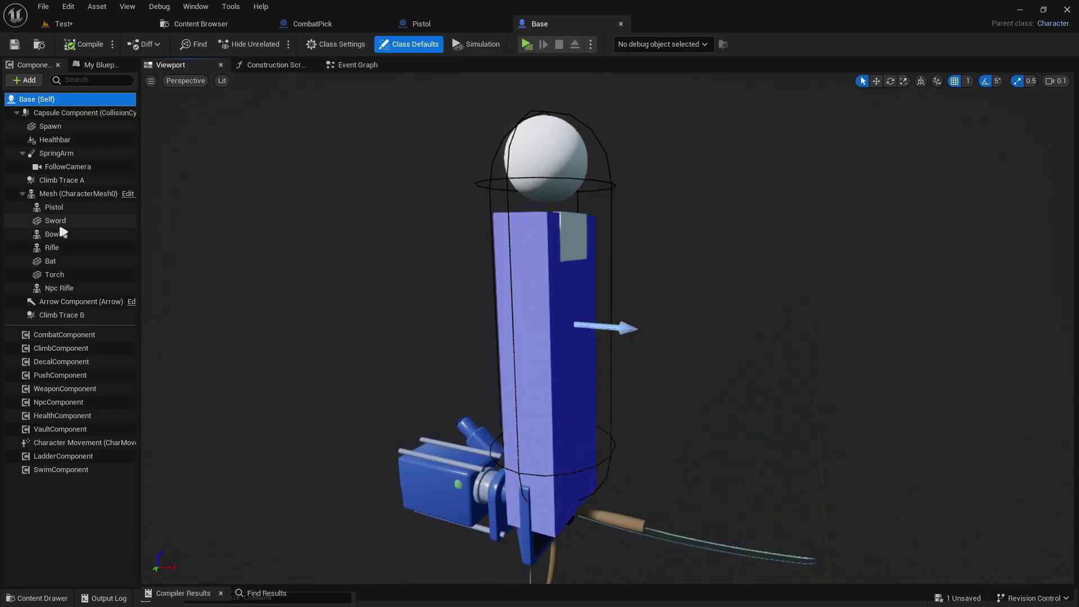
pyautogui.click(56, 207)
pyautogui.press('f')
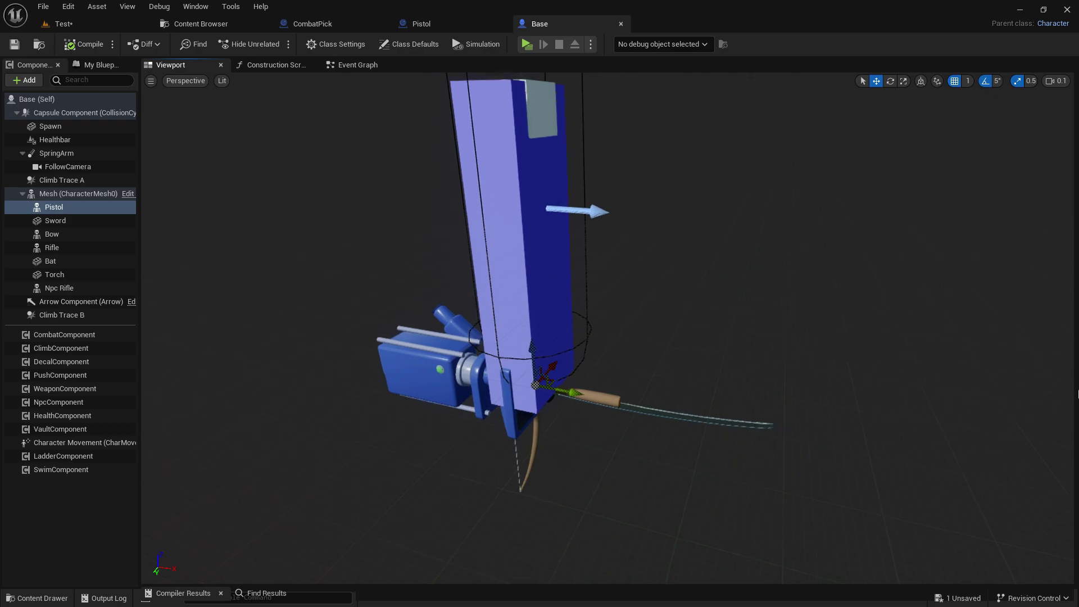
pyautogui.moveTo(1071, 356)
pyautogui.mouseDown()
pyautogui.moveTo(751, 328)
pyautogui.moveTo(1073, 307)
pyautogui.mouseUp()
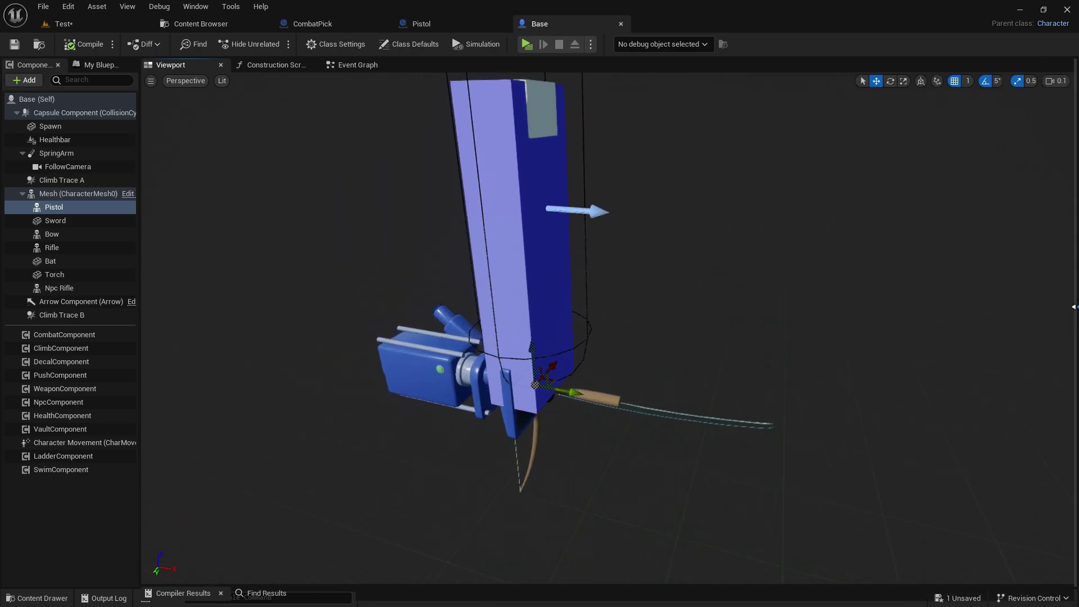
pyautogui.click(622, 24)
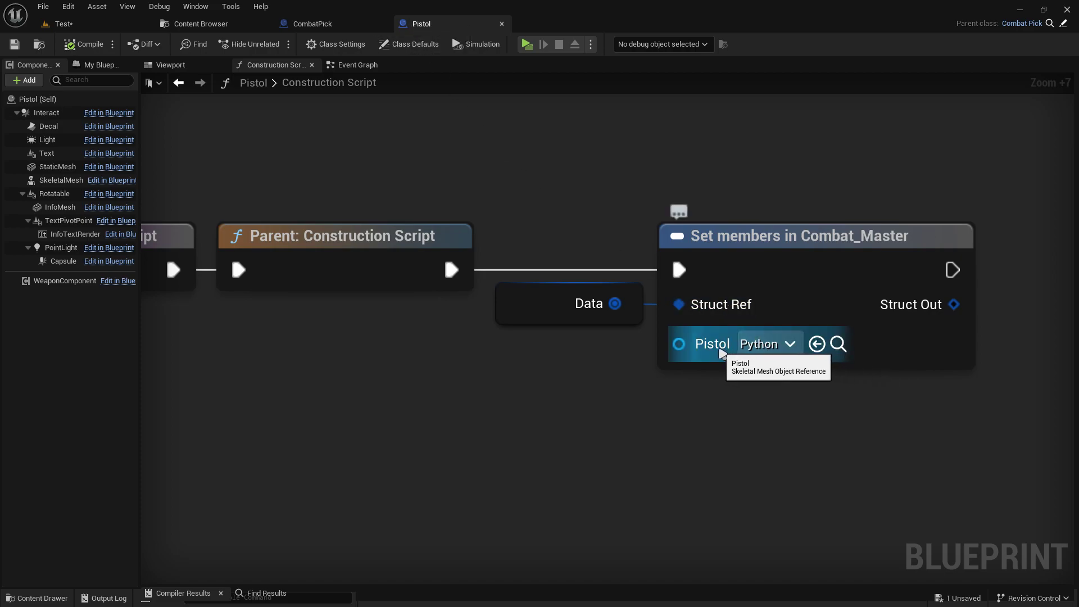
# - Set the Pistol pickup's SkeletalMesh to Pistols_B and locate it in the asset browser
pyautogui.click(786, 264)
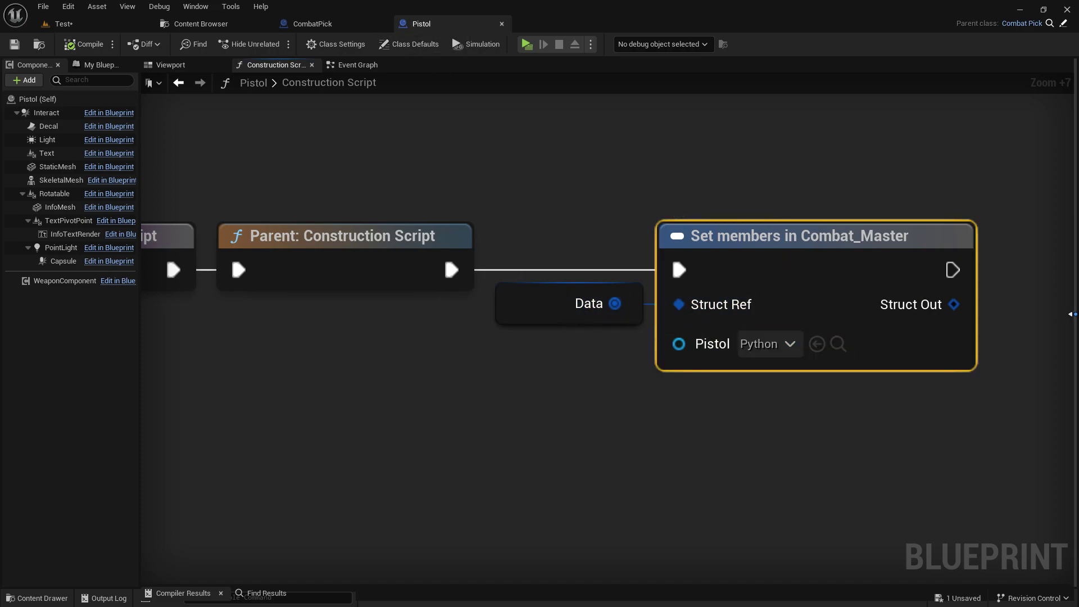
pyautogui.moveTo(1070, 314); pyautogui.dragTo(802, 311)
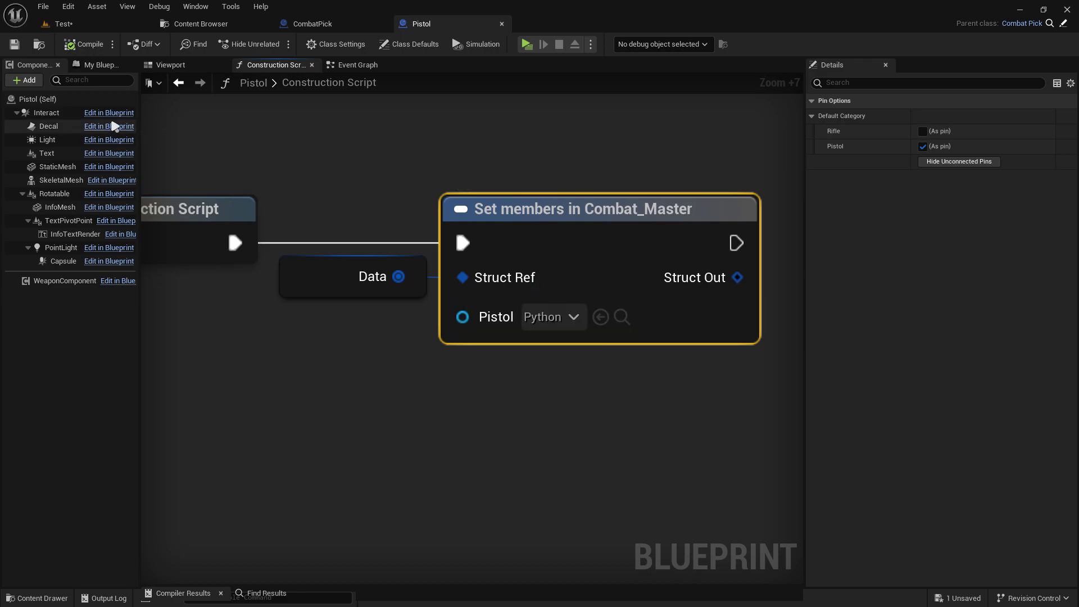
pyautogui.click(39, 99)
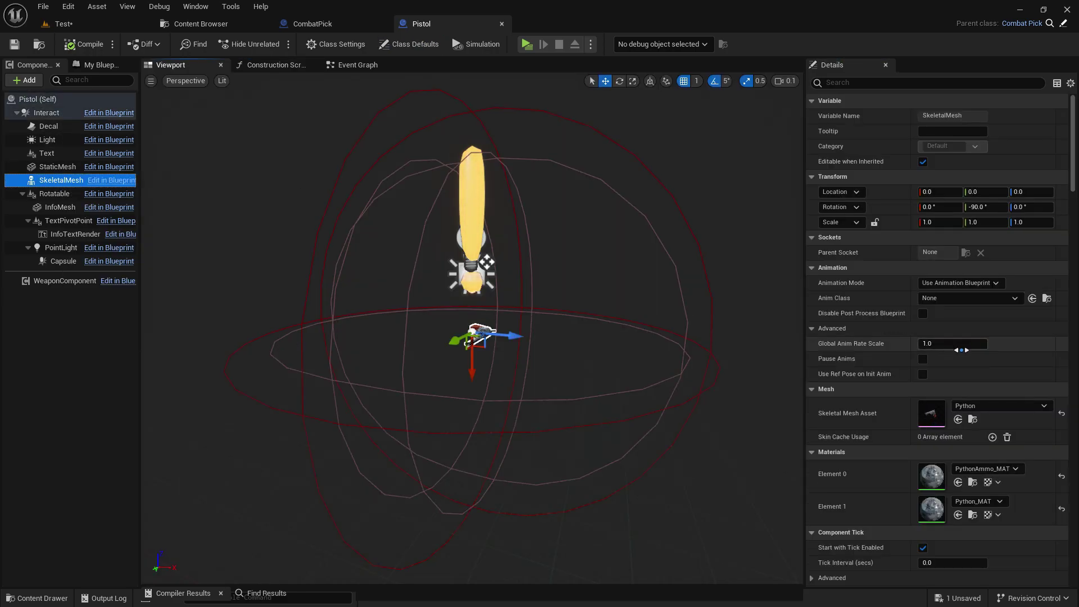
pyautogui.click(1012, 404)
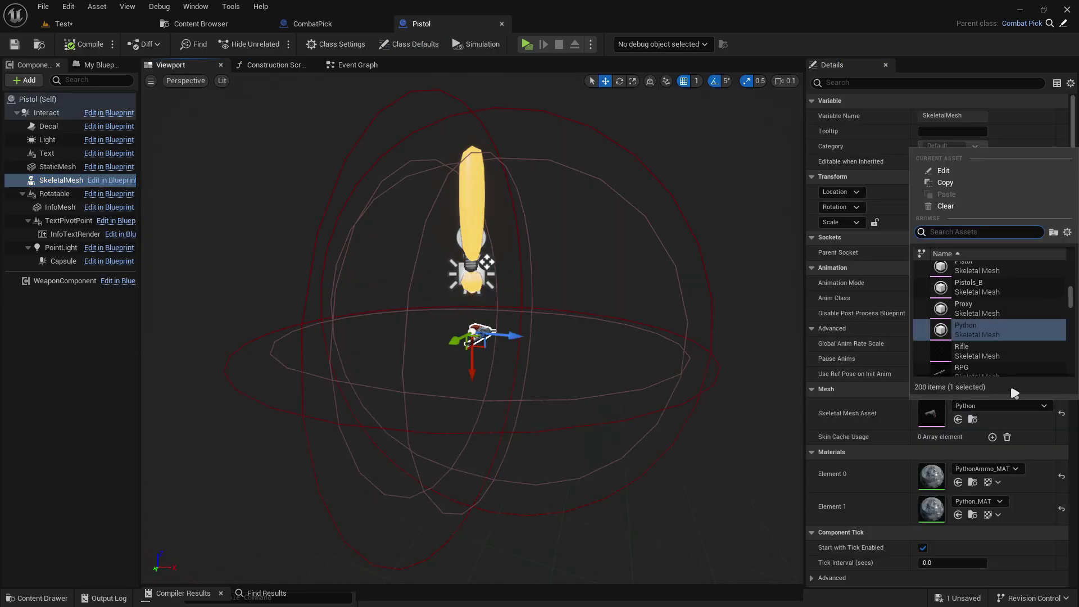
pyautogui.write('pistol')
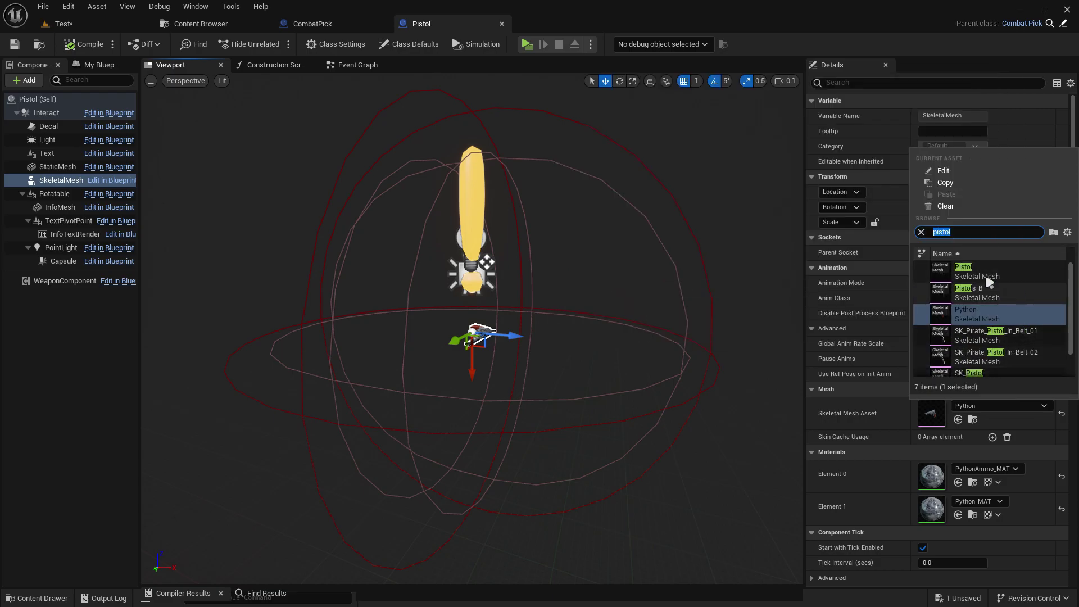
pyautogui.click(977, 289)
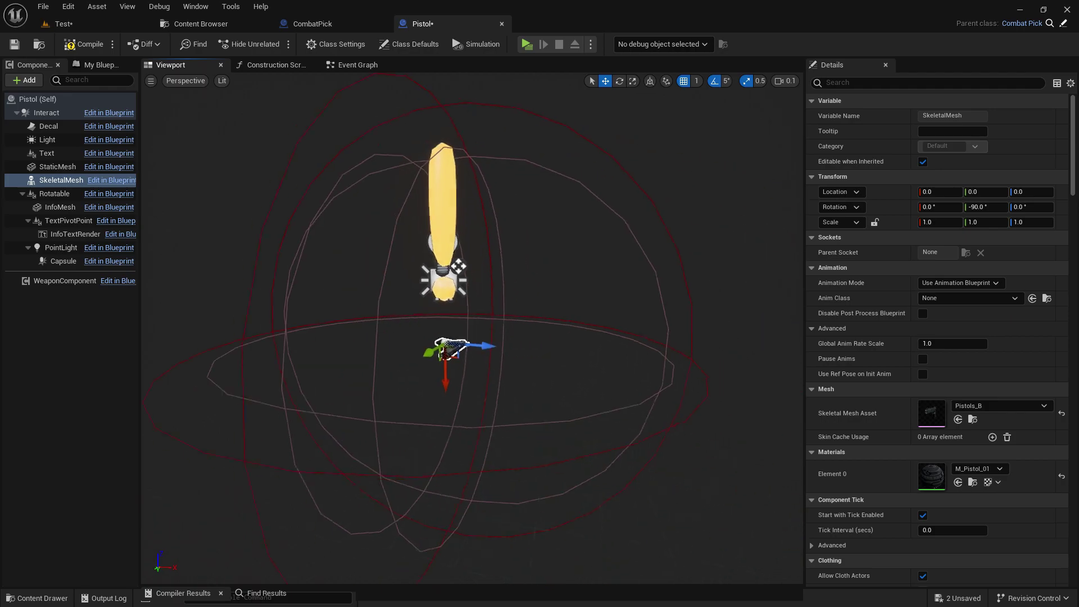
pyautogui.moveTo(505, 337); pyautogui.dragTo(703, 327)
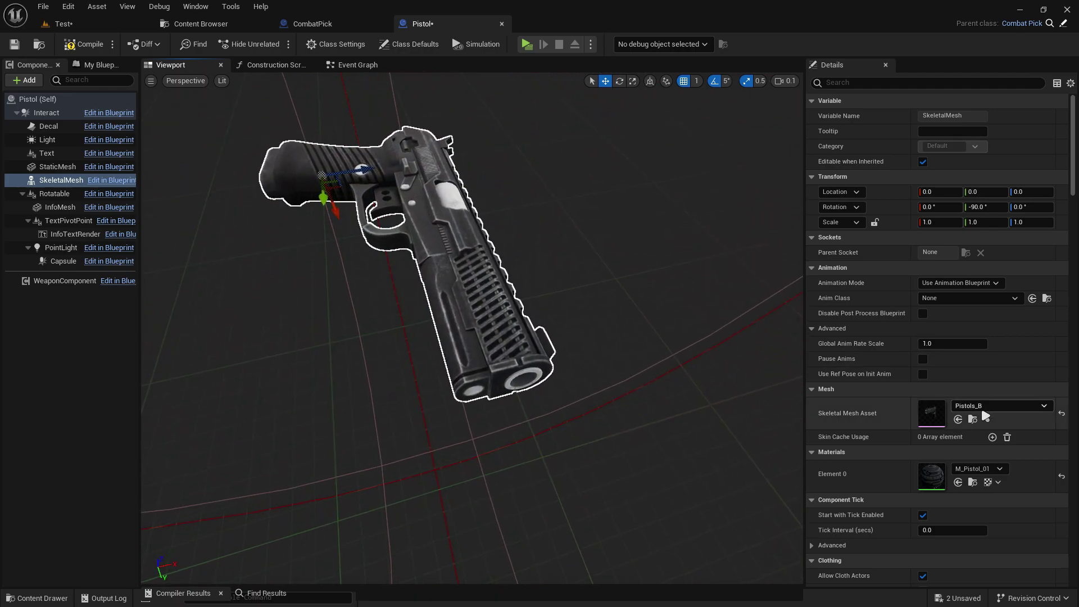
pyautogui.click(972, 420)
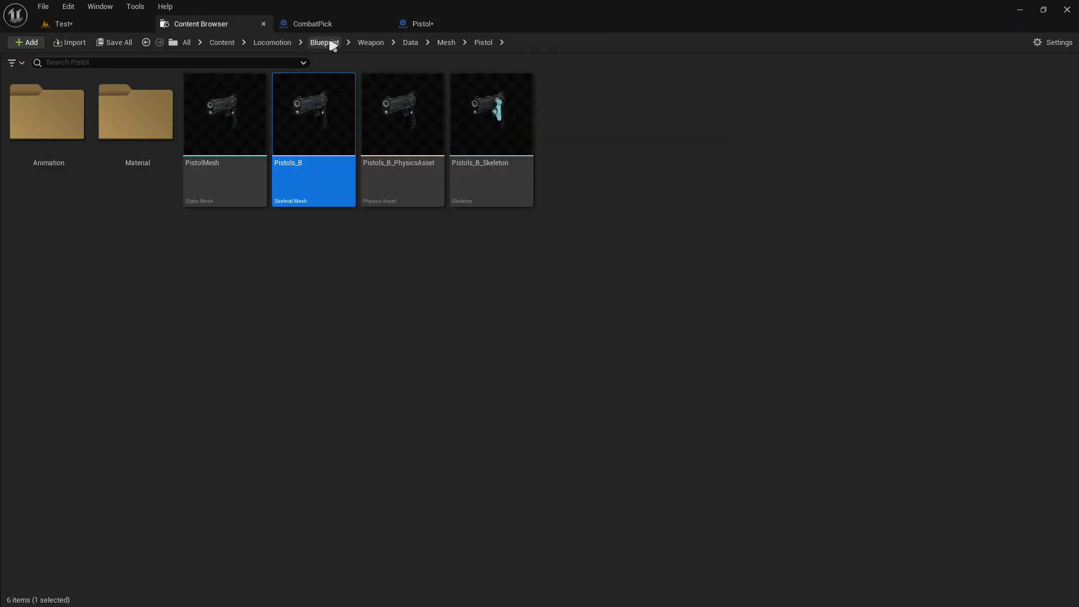
# - Set the Pistol pin on Set members to Pistols_B and compile the Pistol blueprint
pyautogui.click(411, 26)
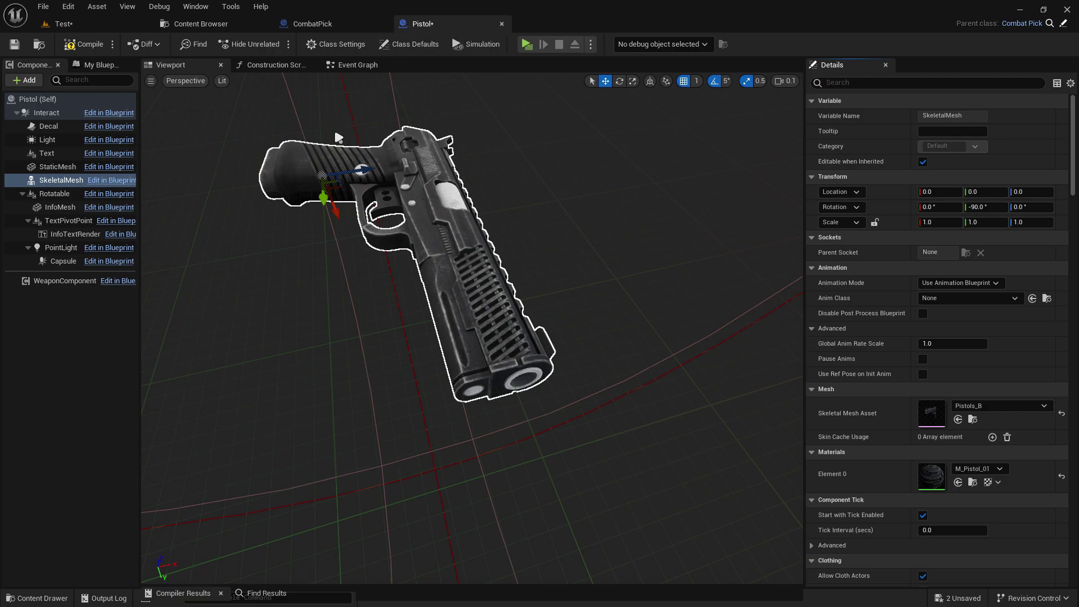
pyautogui.click(284, 67)
pyautogui.click(612, 317)
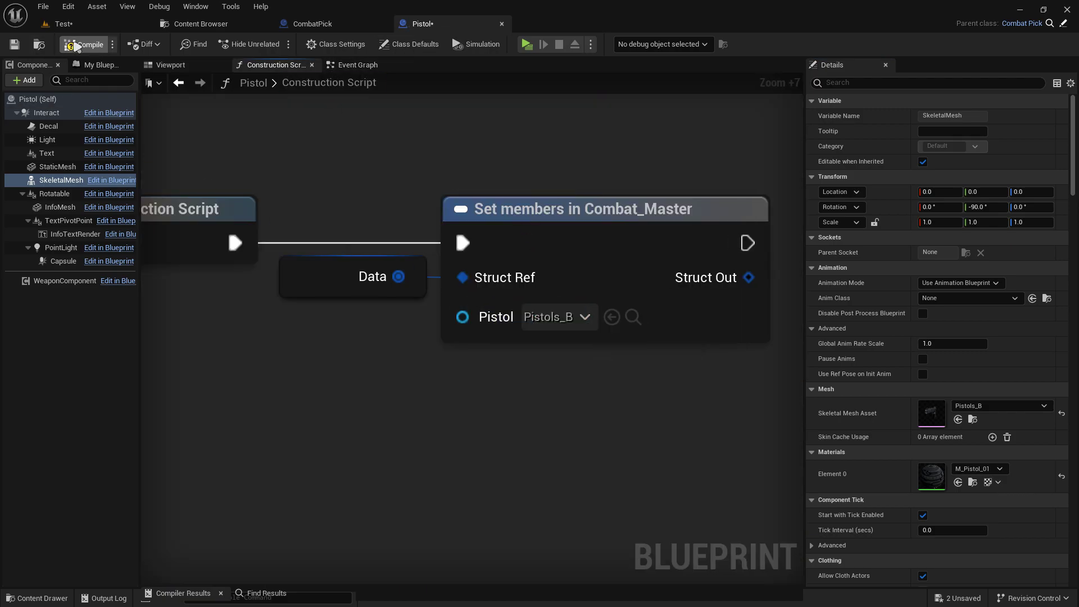
pyautogui.click(76, 45)
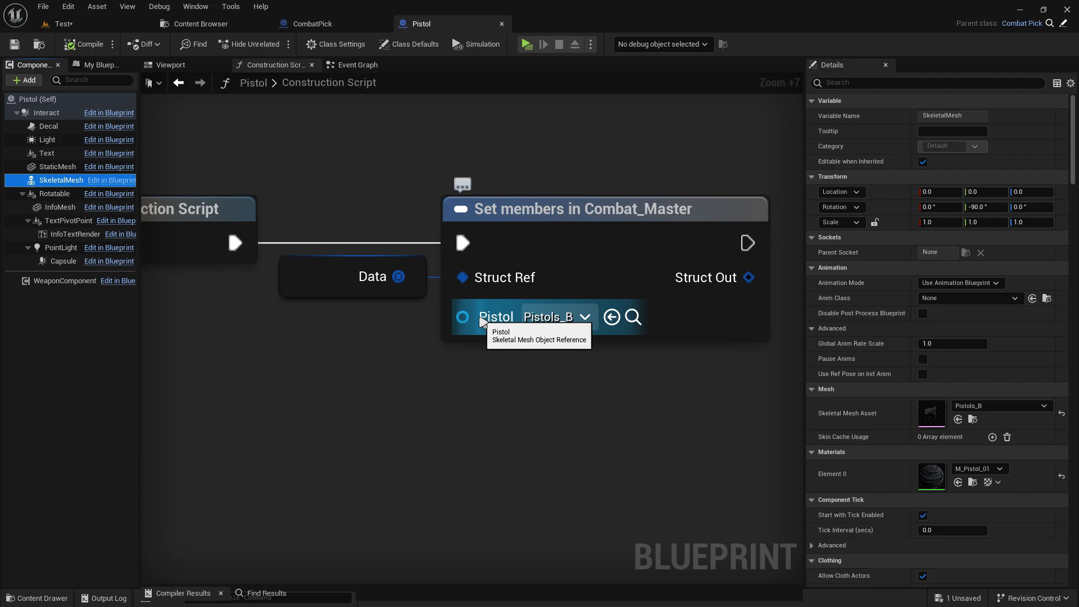
pyautogui.click(317, 25)
# - Centre CombatPick's Event Graph on the Delay and Switch on Combat_Weapon nodes
pyautogui.moveTo(405, 354); pyautogui.dragTo(465, 369, button='right')
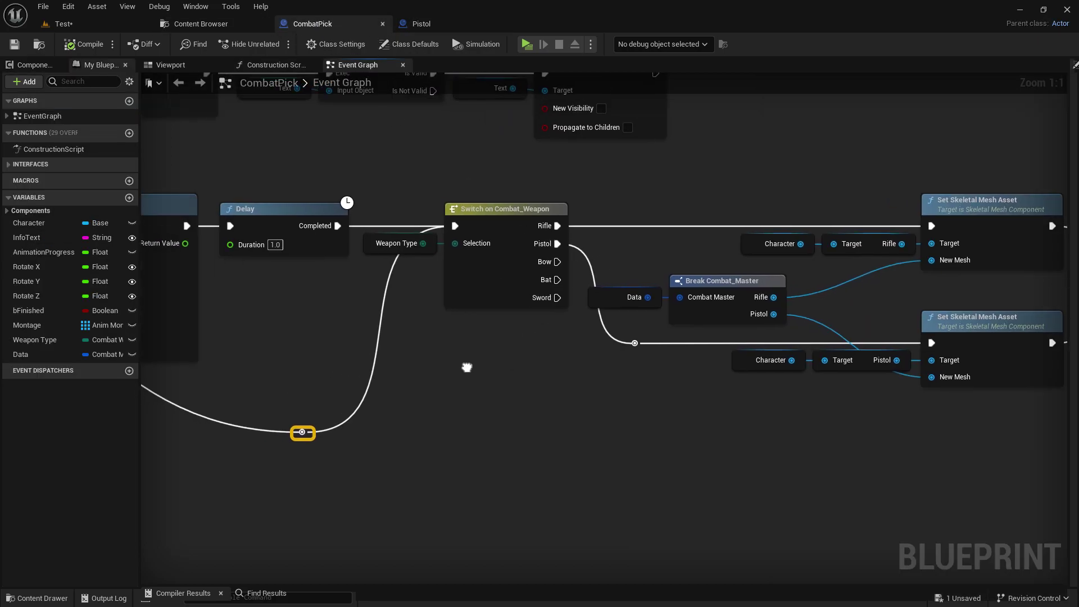
pyautogui.scroll(2, 424, 290)
pyautogui.moveTo(217, 330); pyautogui.dragTo(577, 346, button='right')
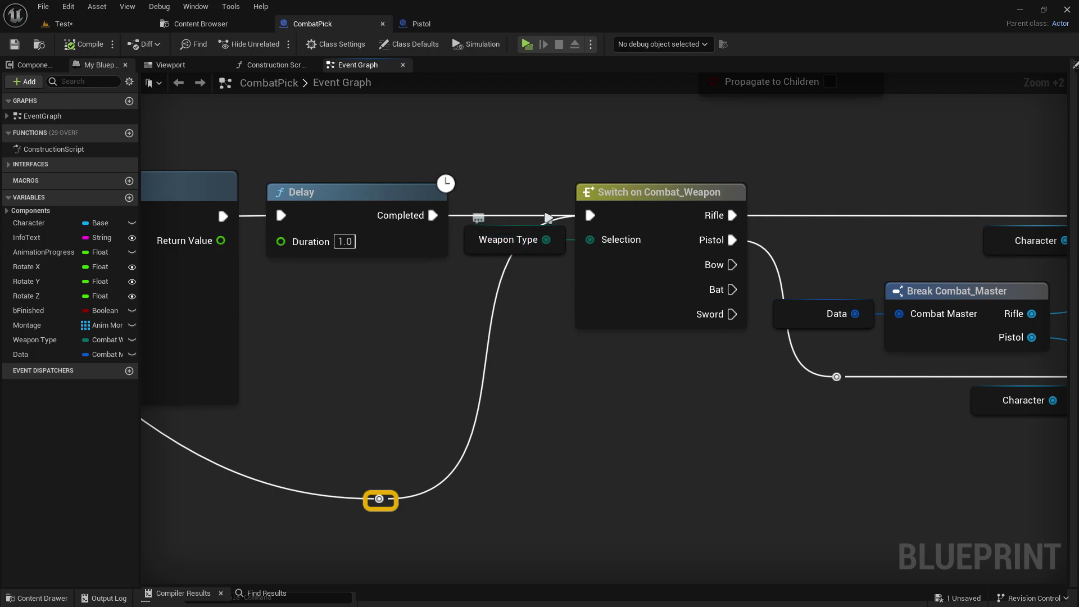
pyautogui.moveTo(471, 243); pyautogui.dragTo(408, 260, button='right')
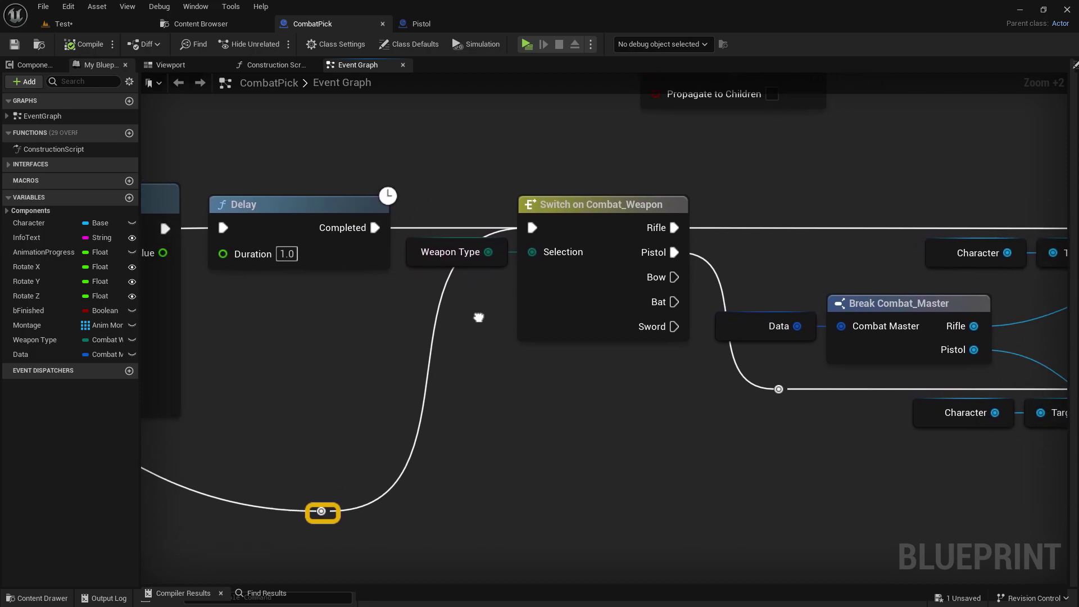
pyautogui.moveTo(557, 371); pyautogui.dragTo(596, 397, button='right')
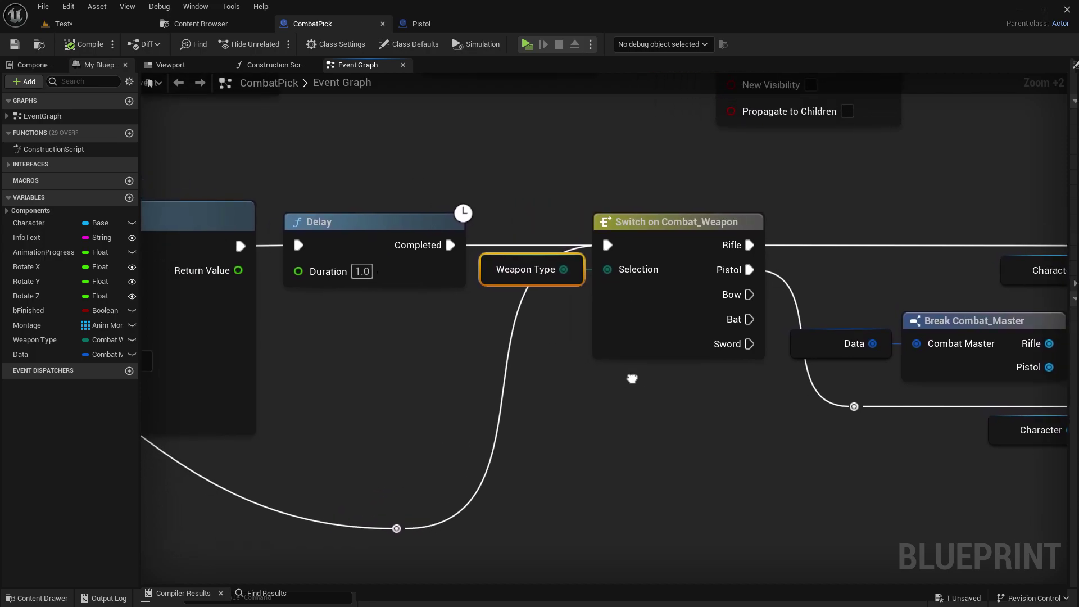
# - Add a Set Weapon Type node in Pistol's construction script, then delete it
pyautogui.click(421, 23)
pyautogui.moveTo(326, 236); pyautogui.dragTo(469, 279, button='right')
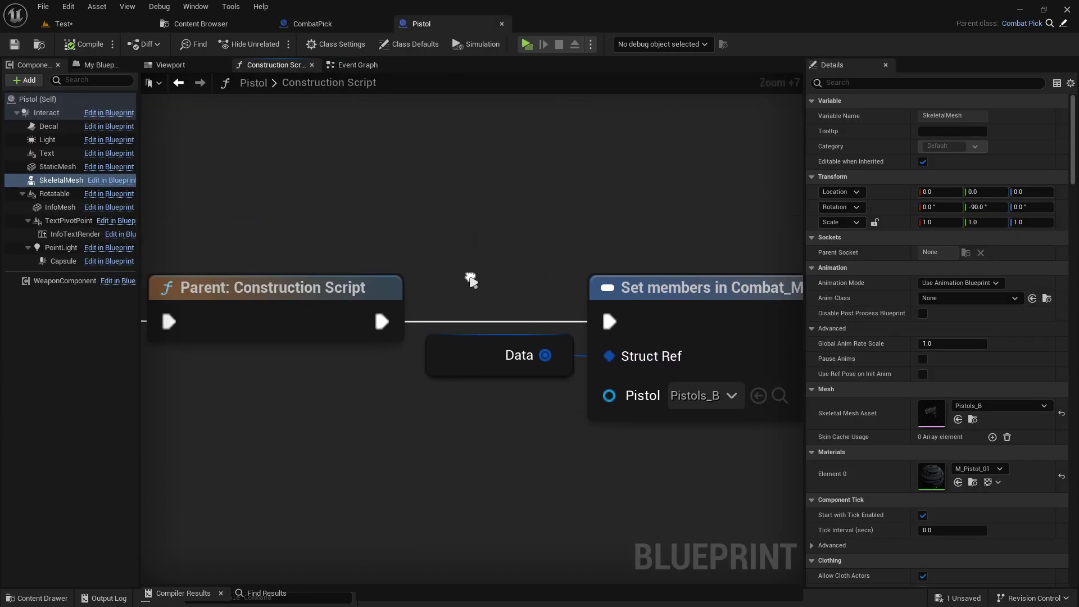
pyautogui.moveTo(382, 321); pyautogui.dragTo(489, 137)
pyautogui.write('weapon')
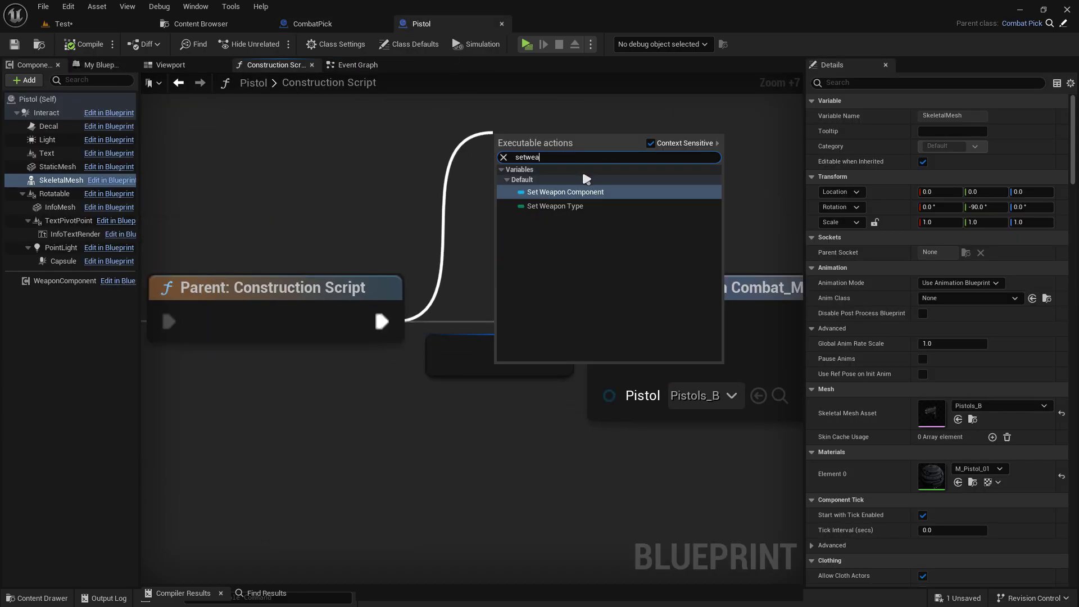
pyautogui.click(557, 209)
pyautogui.rightClick(492, 153)
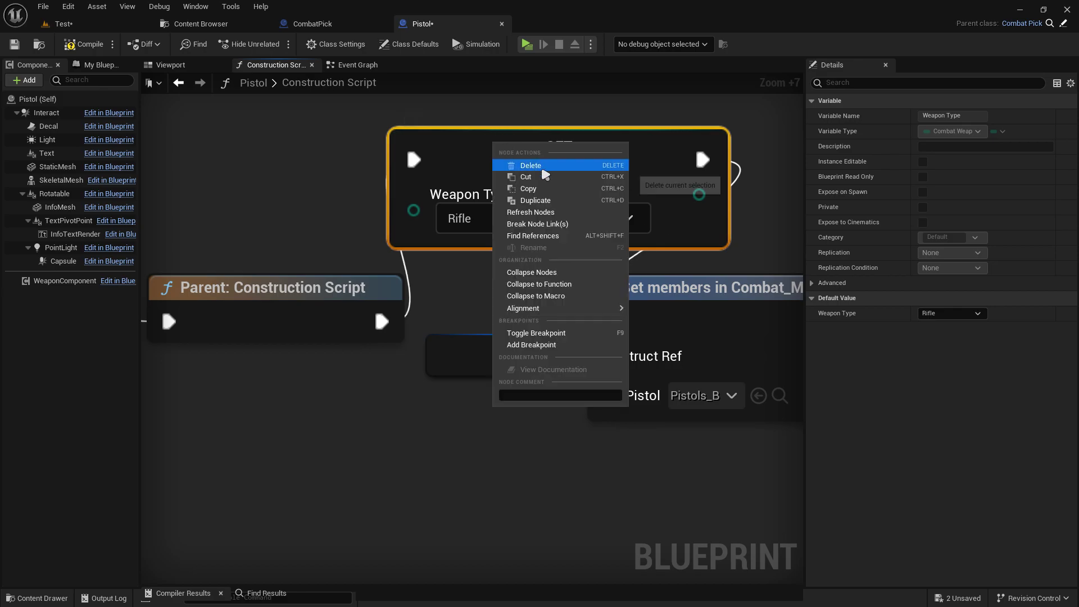
pyautogui.click(526, 166)
# - Open the Combat folder and copy the Combat_Weapon enum's name
pyautogui.click(198, 23)
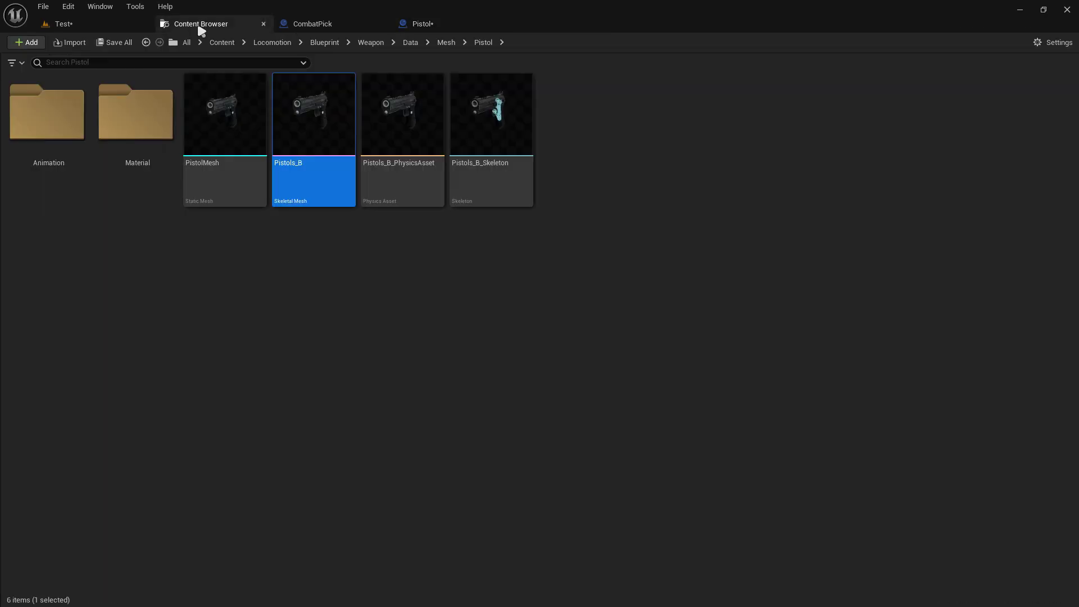
pyautogui.hotkey('alt', 'Right')
pyautogui.doubleClick(500, 337)
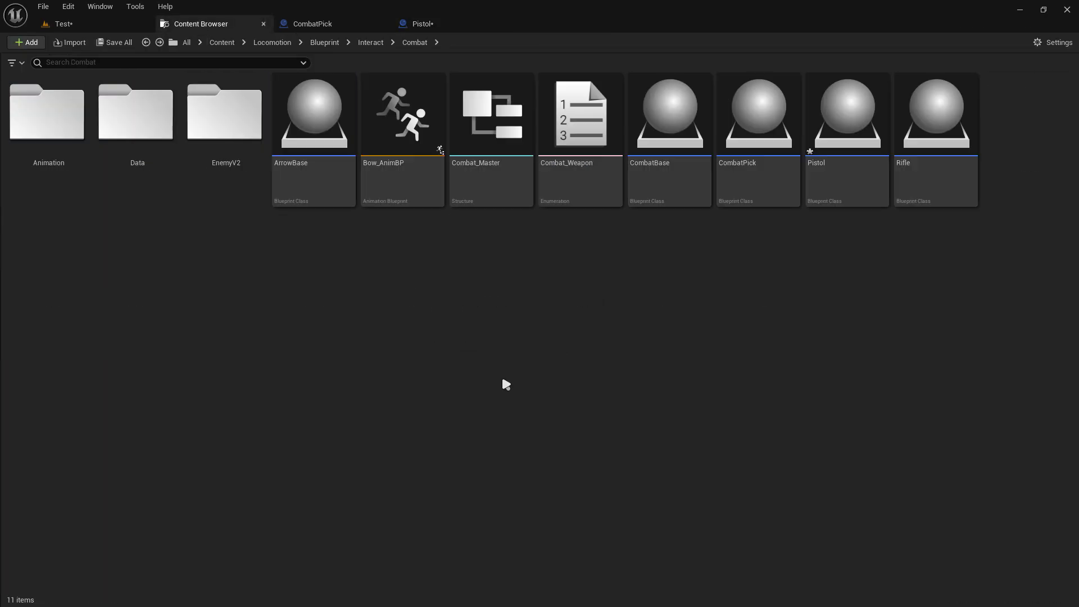
pyautogui.click(563, 161)
pyautogui.click(583, 169)
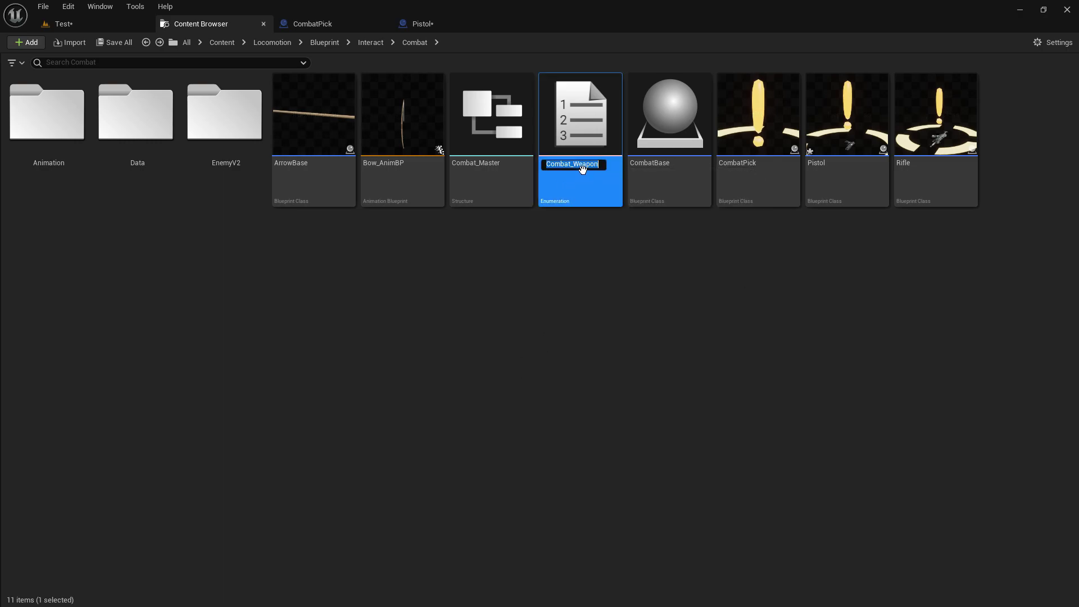
pyautogui.rightClick(583, 165)
pyautogui.click(604, 212)
# - Add a Combat_Weapon member to Combat_Master and move it to the top
pyautogui.click(498, 173)
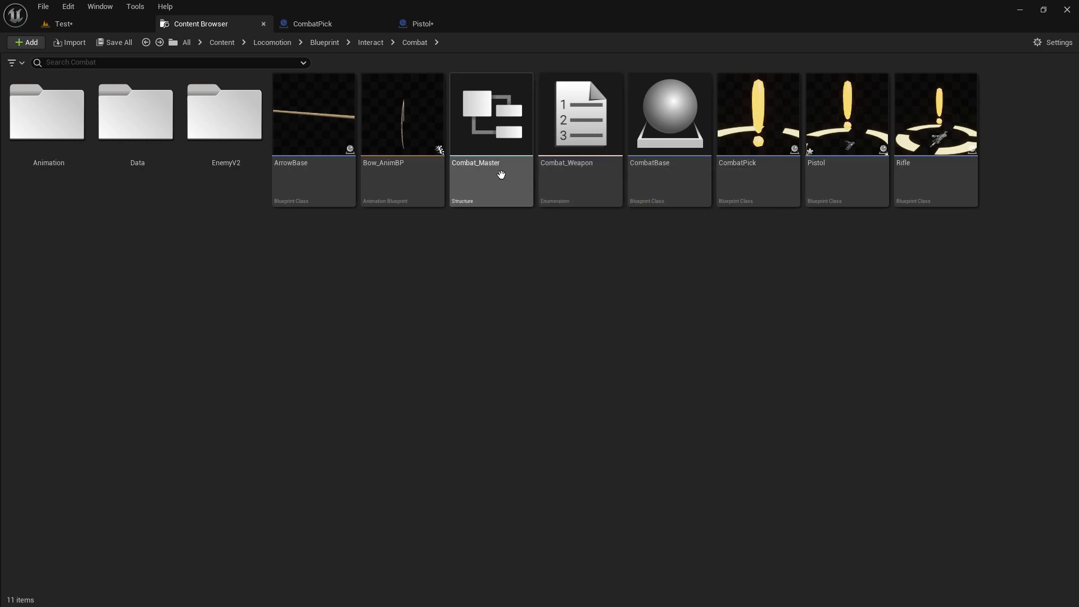
pyautogui.doubleClick(485, 172)
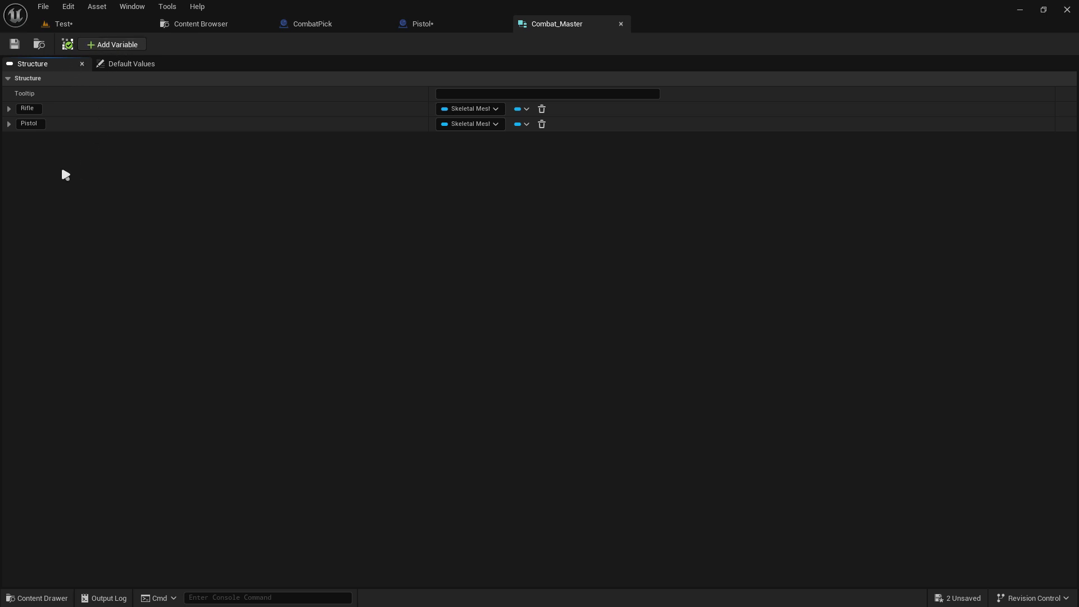
pyautogui.hotkey('ctrl', 'v')
pyautogui.press('Return')
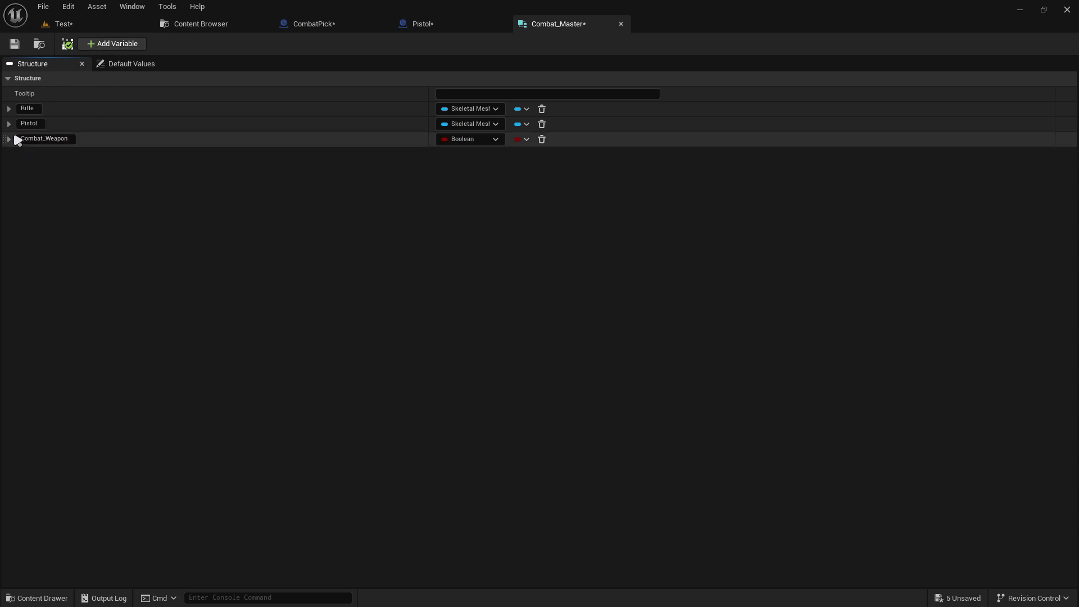
pyautogui.moveTo(4, 138); pyautogui.dragTo(8, 103)
pyautogui.moveTo(107, 168); pyautogui.dragTo(17, 110)
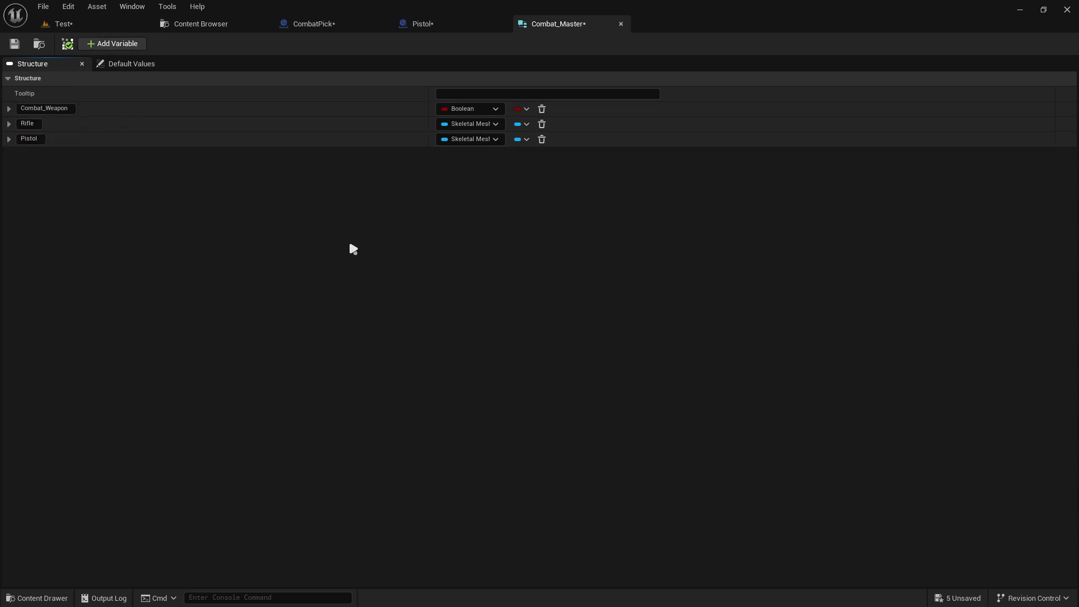
# - Set the Combat_Weapon member's type to the Combat Weapon enum and save all assets
pyautogui.click(477, 108)
pyautogui.hotkey('ctrl', 'v')
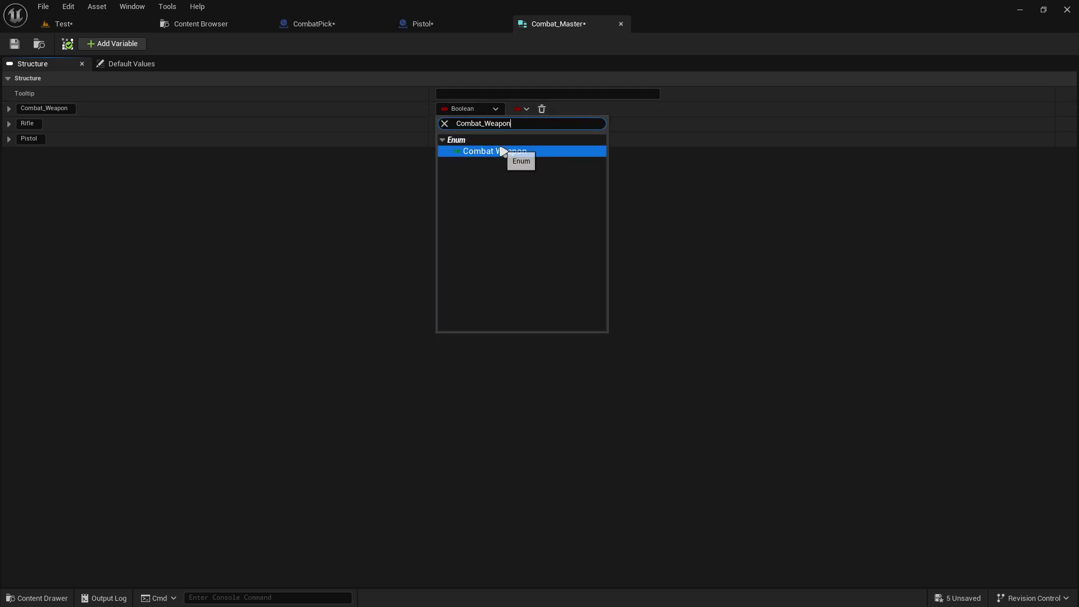
pyautogui.click(489, 150)
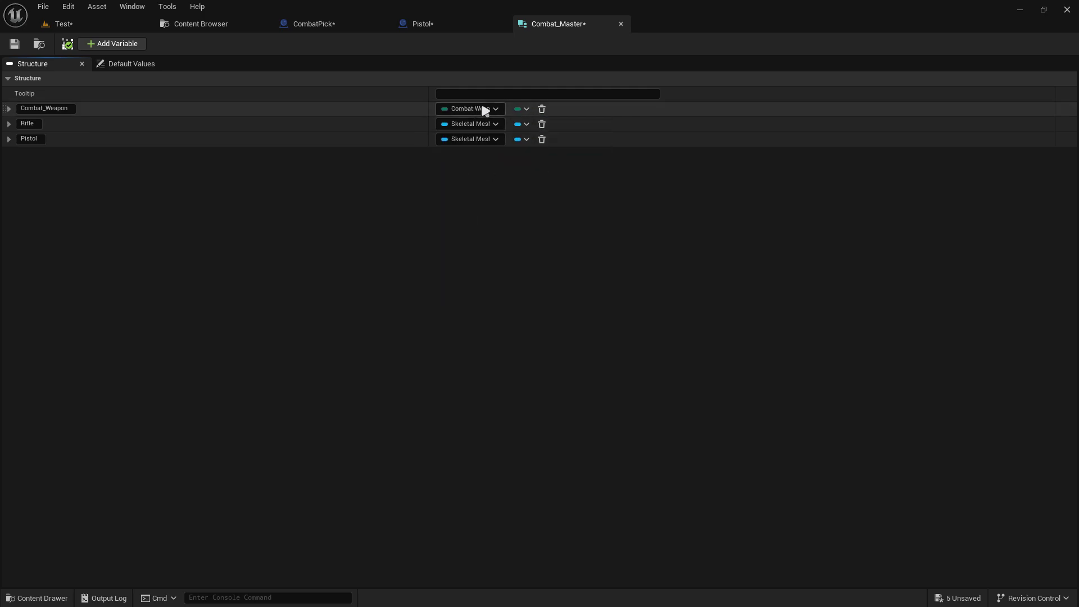
pyautogui.click(195, 28)
pyautogui.click(118, 42)
# - In CombatPick, place a Data getter feeding a new Break Combat_Master node, aligned with it
pyautogui.click(319, 26)
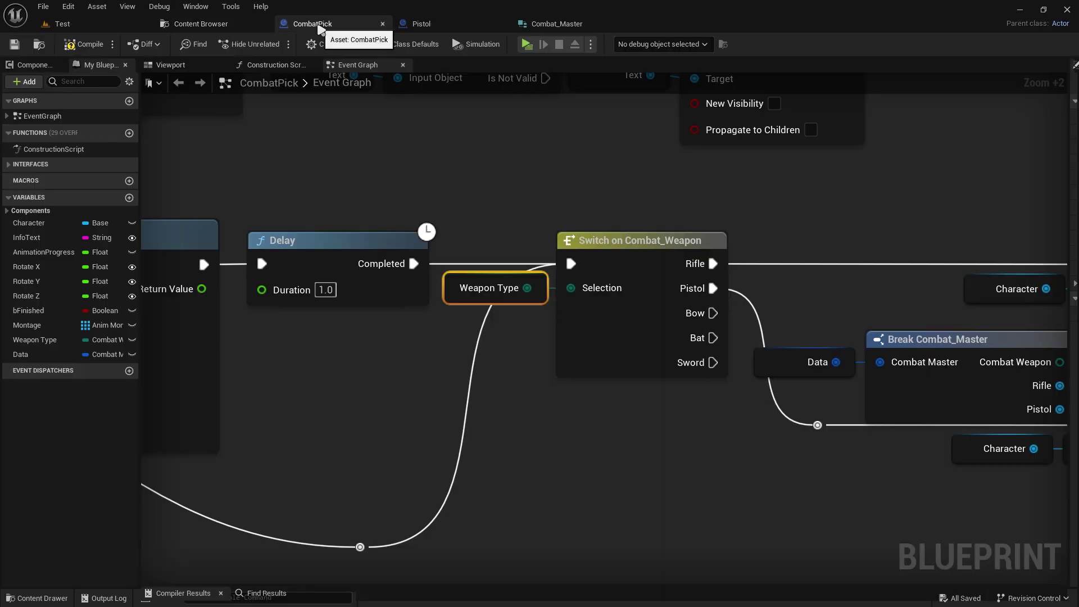
pyautogui.scroll(-2, 711, 349)
pyautogui.moveTo(712, 349); pyautogui.dragTo(650, 322, button='right')
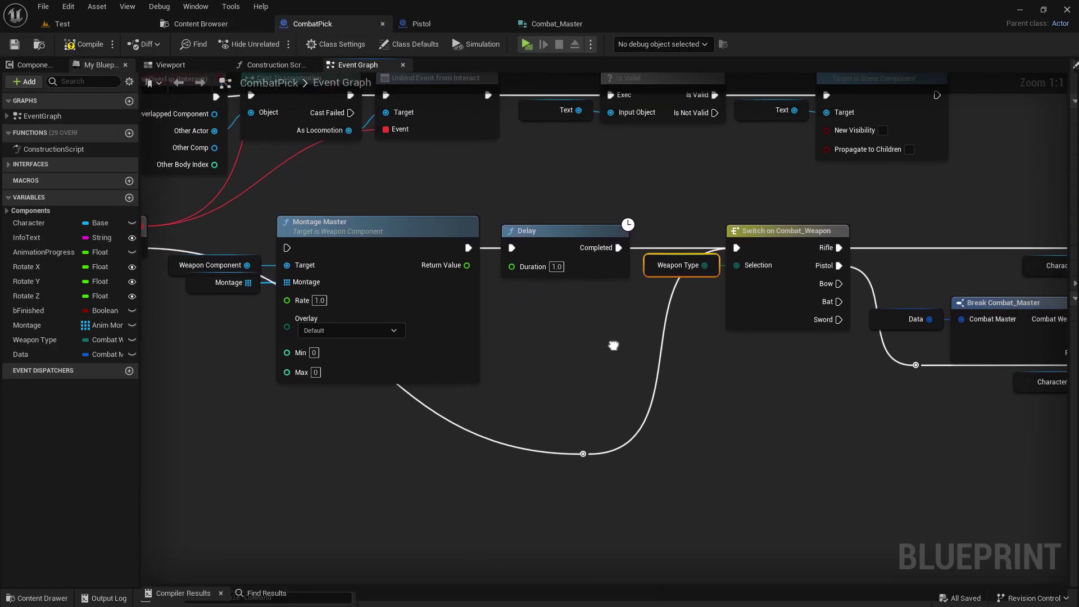
pyautogui.scroll(3, 674, 407)
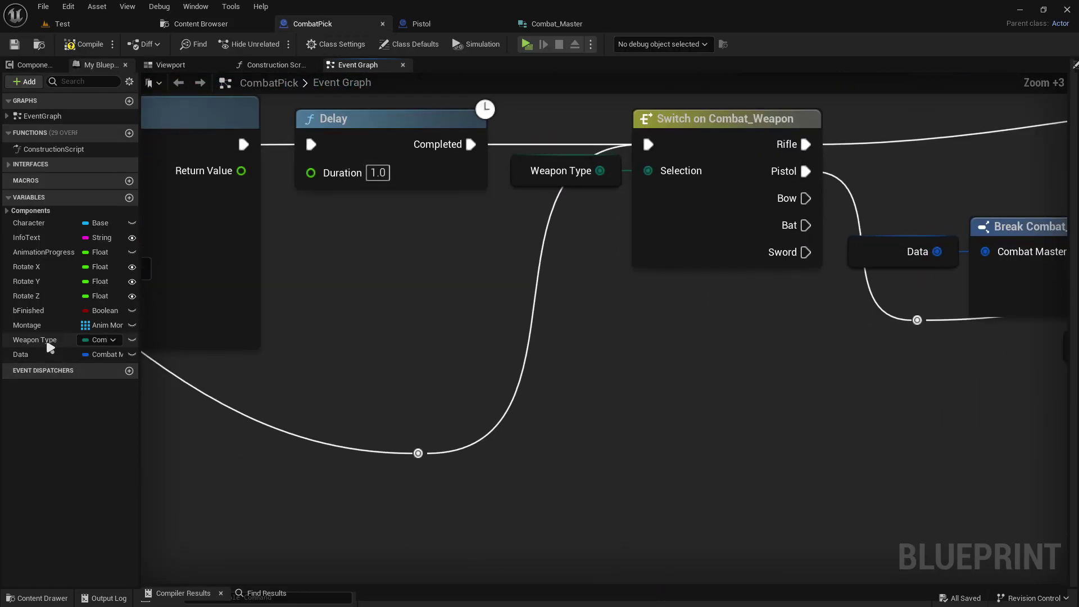
pyautogui.moveTo(419, 363); pyautogui.dragTo(515, 370)
pyautogui.write('break')
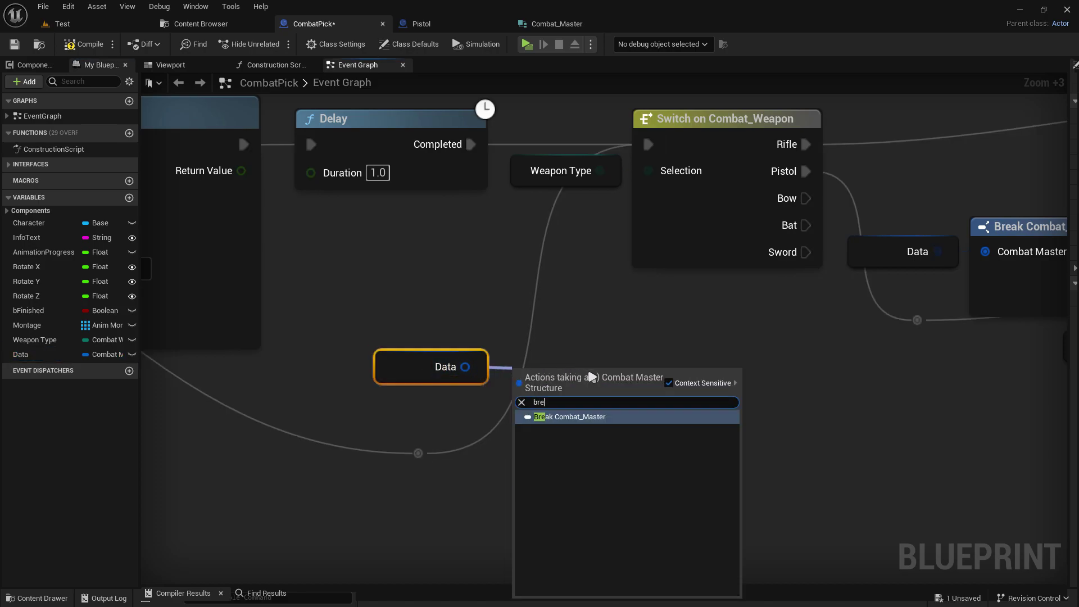
pyautogui.click(587, 416)
pyautogui.moveTo(586, 414); pyautogui.dragTo(572, 387)
pyautogui.press('q')
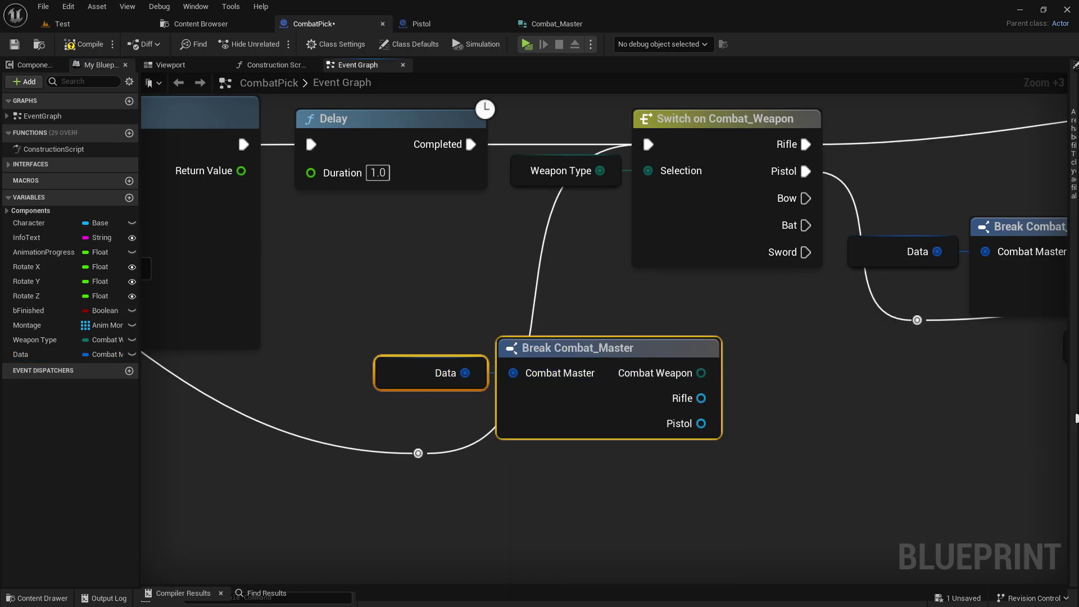
# - Hide all Break Combat_Master pins except Combat_Weapon and wire it into the switch's Selection
pyautogui.moveTo(1071, 400); pyautogui.dragTo(861, 253)
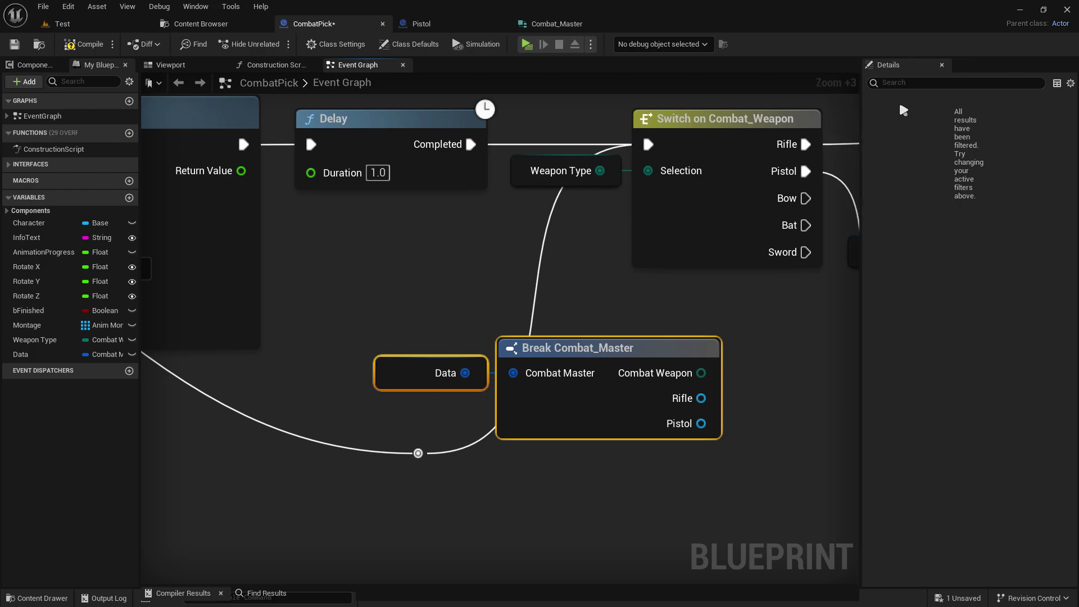
pyautogui.click(438, 388)
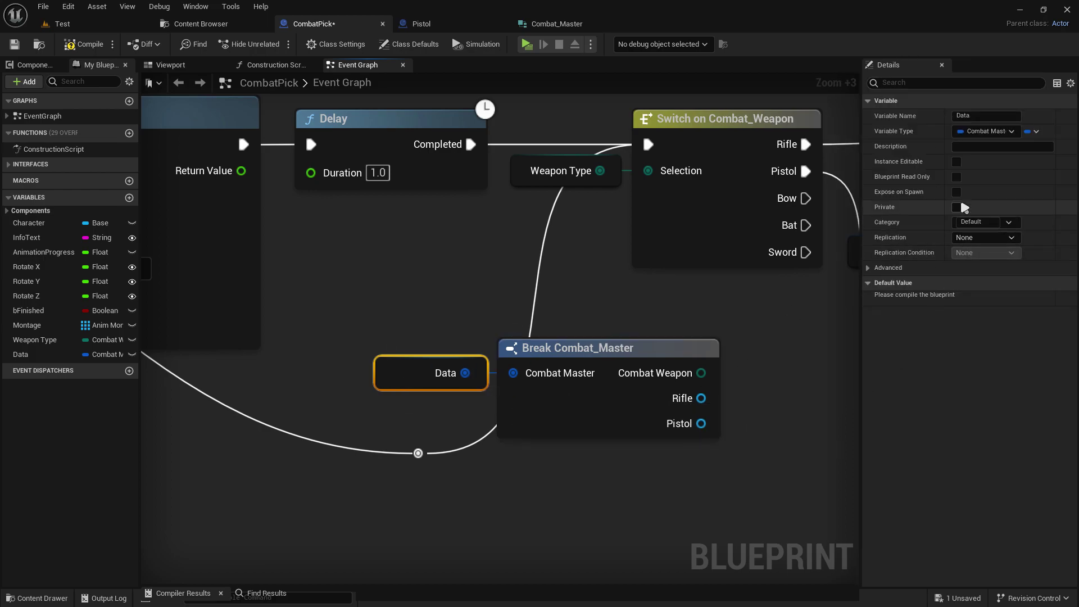
pyautogui.click(594, 350)
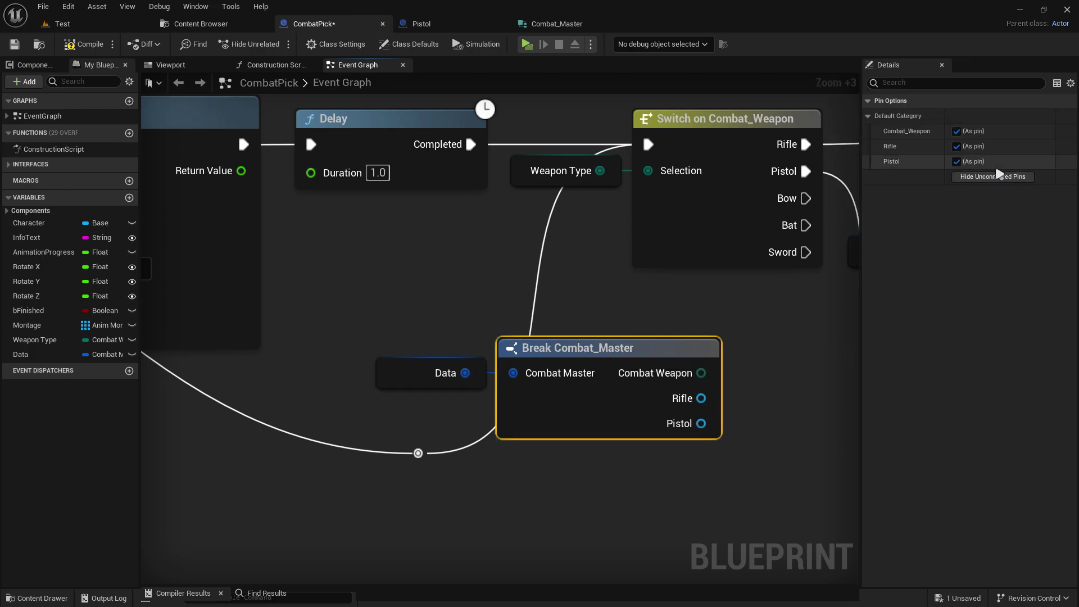
pyautogui.click(980, 177)
pyautogui.click(956, 131)
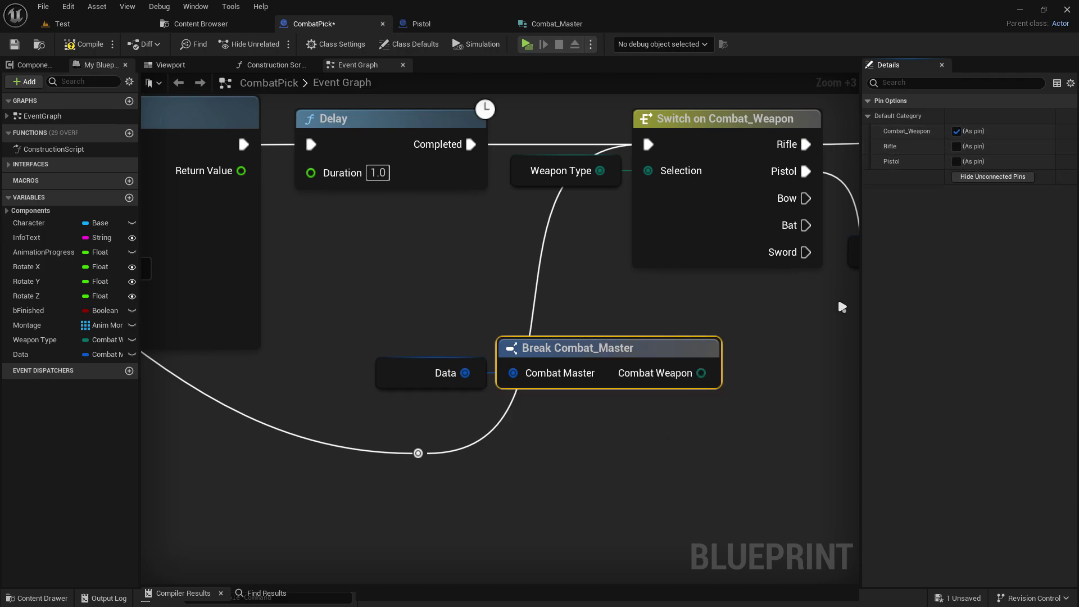
pyautogui.moveTo(774, 357); pyautogui.dragTo(681, 353, button='right')
pyautogui.moveTo(607, 369); pyautogui.dragTo(666, 375)
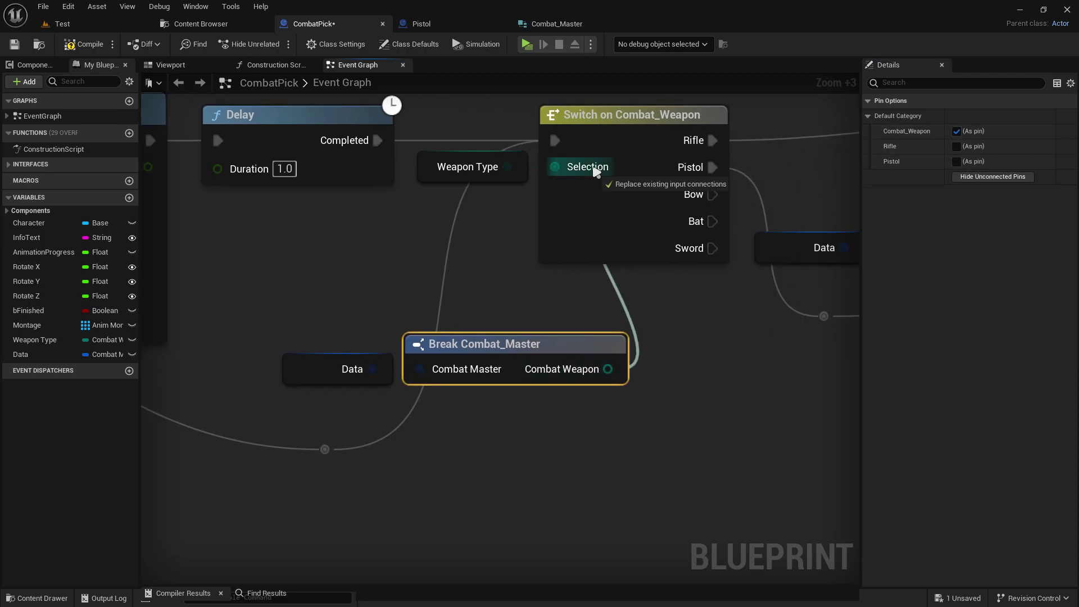
pyautogui.moveTo(595, 171); pyautogui.dragTo(595, 171)
# - Move the Data and Break nodes above the switch, then compile and save CombatPick
pyautogui.scroll(-4, 636, 331)
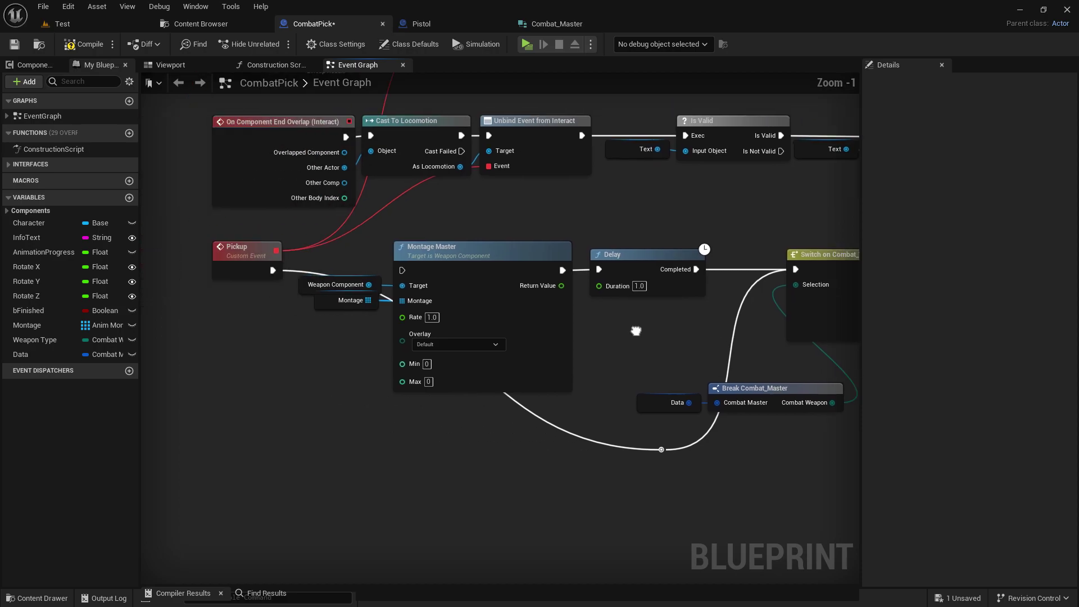
pyautogui.scroll(-1, 636, 331)
pyautogui.moveTo(676, 338); pyautogui.dragTo(333, 342, button='right')
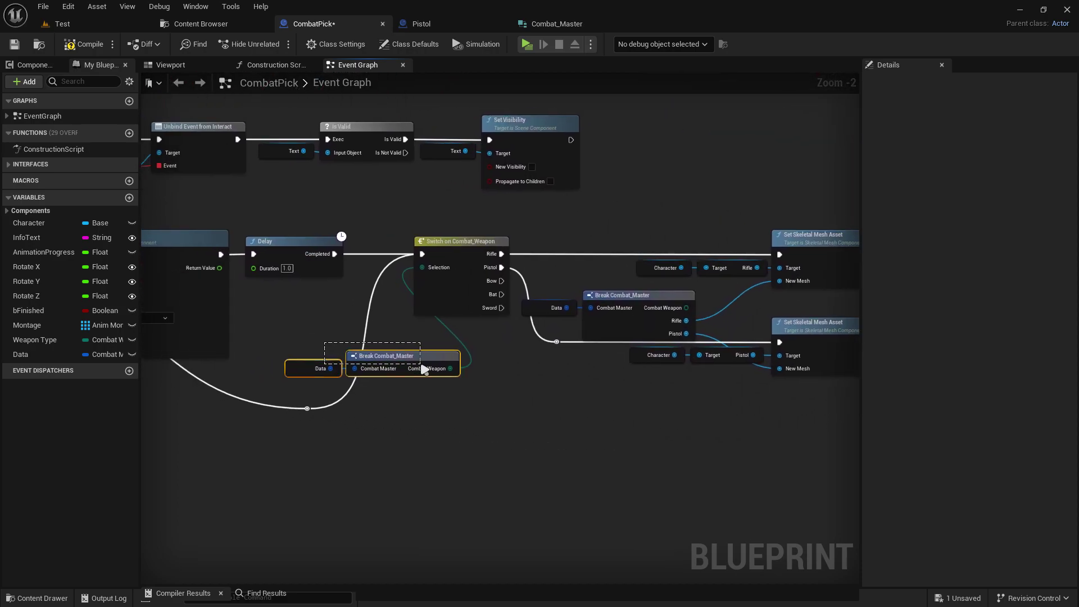
pyautogui.moveTo(424, 369); pyautogui.dragTo(425, 213)
pyautogui.scroll(5, 427, 215)
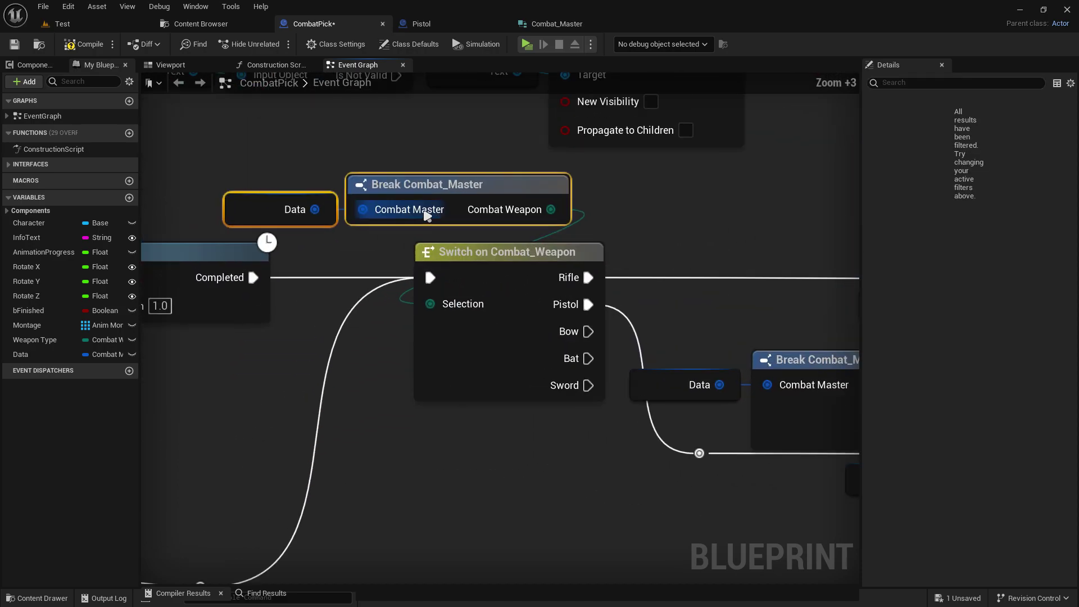
pyautogui.click(89, 41)
pyautogui.click(76, 48)
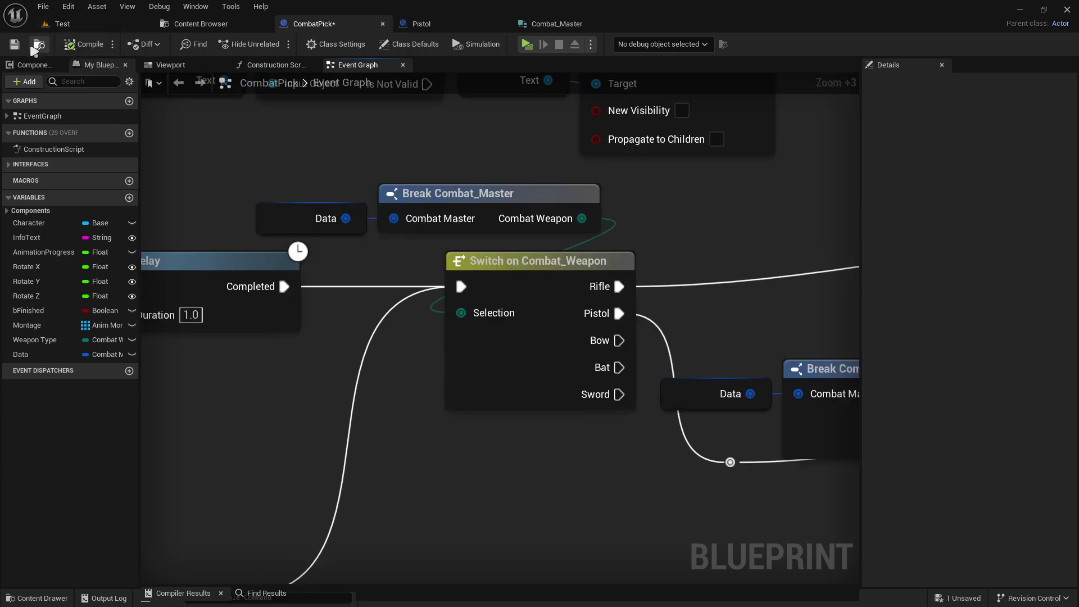
pyautogui.click(16, 45)
pyautogui.click(443, 24)
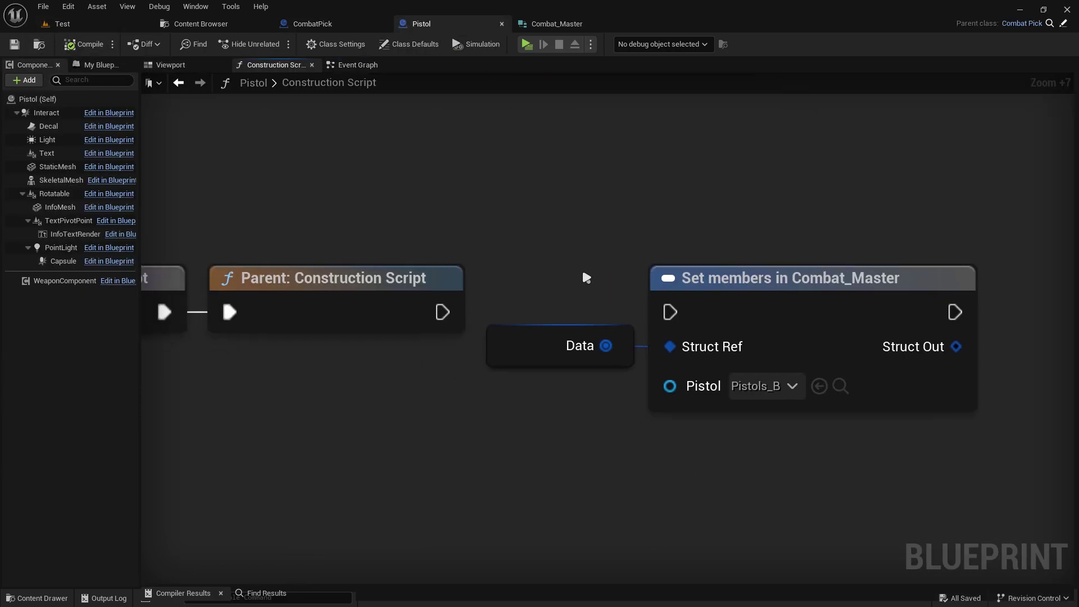
# - Expose Combat Weapon on Pistol's Set members in Combat_Master node and set it to Pistol
pyautogui.click(657, 322)
pyautogui.click(1071, 298)
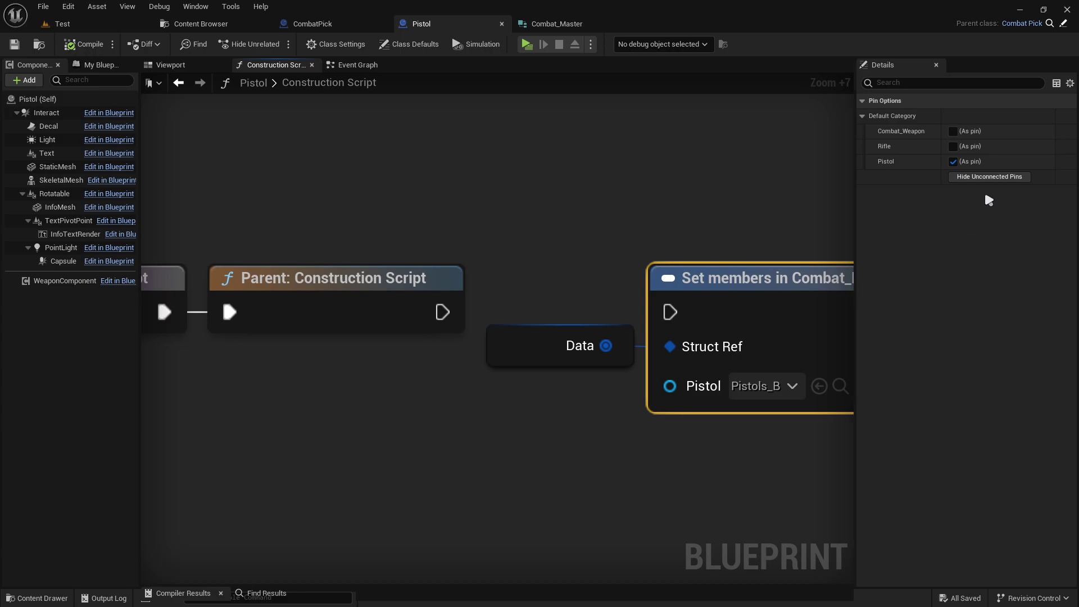
pyautogui.click(953, 131)
pyautogui.moveTo(729, 263); pyautogui.dragTo(499, 221, button='right')
pyautogui.click(476, 361)
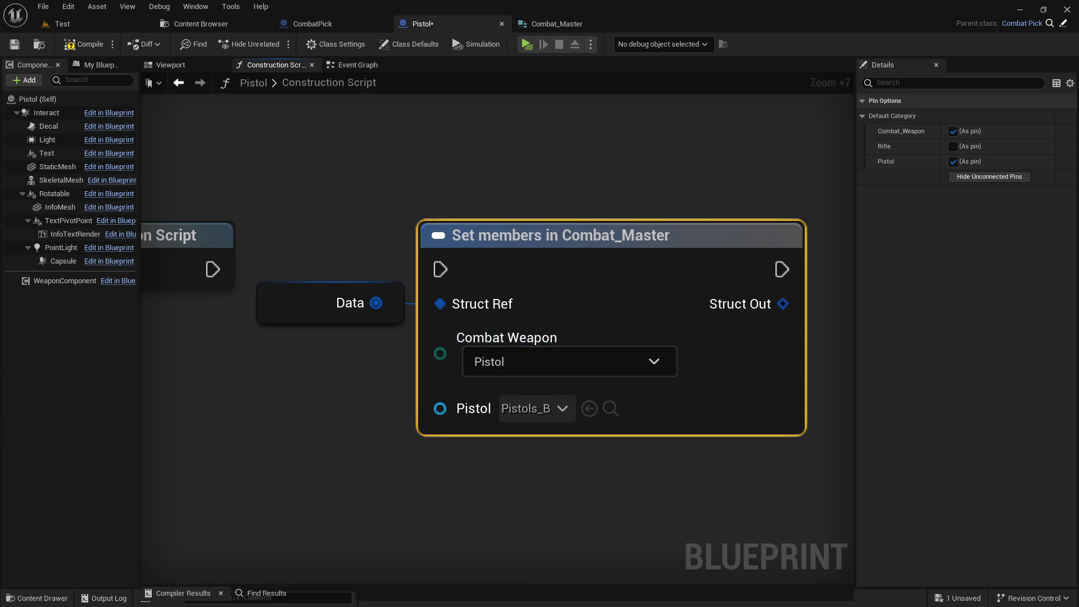
# - Run Set members after Parent: Construction Script and save all assets
pyautogui.moveTo(227, 275); pyautogui.dragTo(401, 290, button='right')
pyautogui.moveTo(387, 285); pyautogui.dragTo(631, 288)
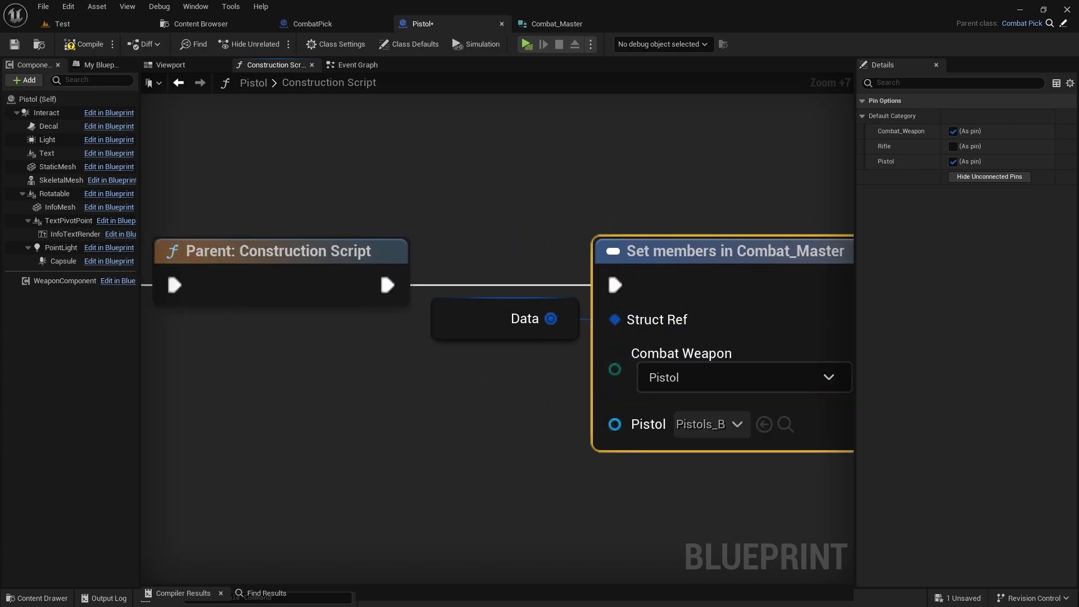
pyautogui.click(14, 44)
# - In the Rifle blueprint, replace the Pistol pin on Set members with Combat Weapon set to Rifle
pyautogui.click(200, 23)
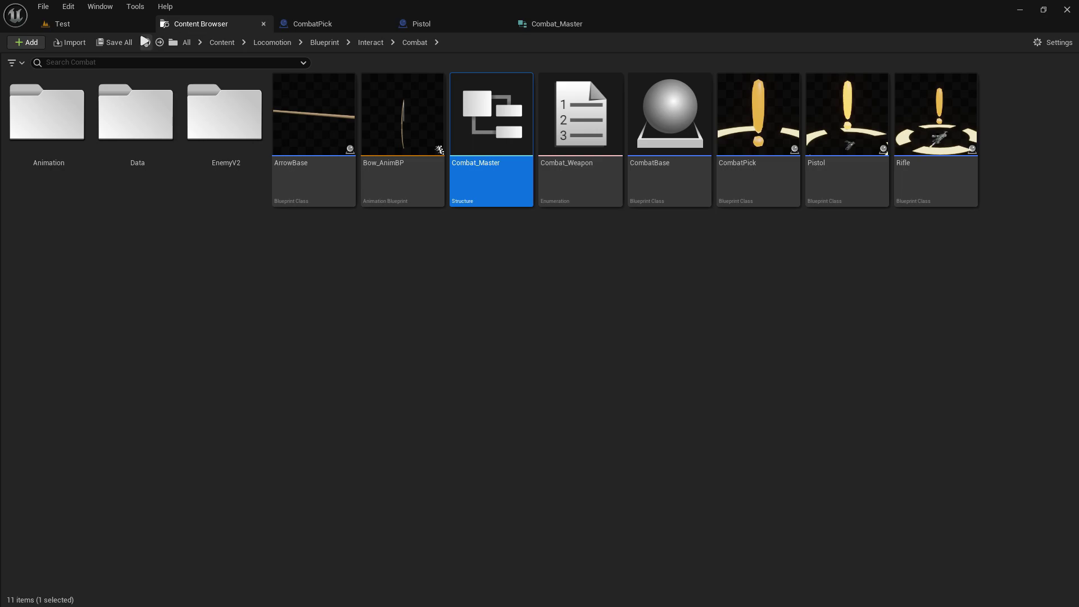
pyautogui.doubleClick(944, 176)
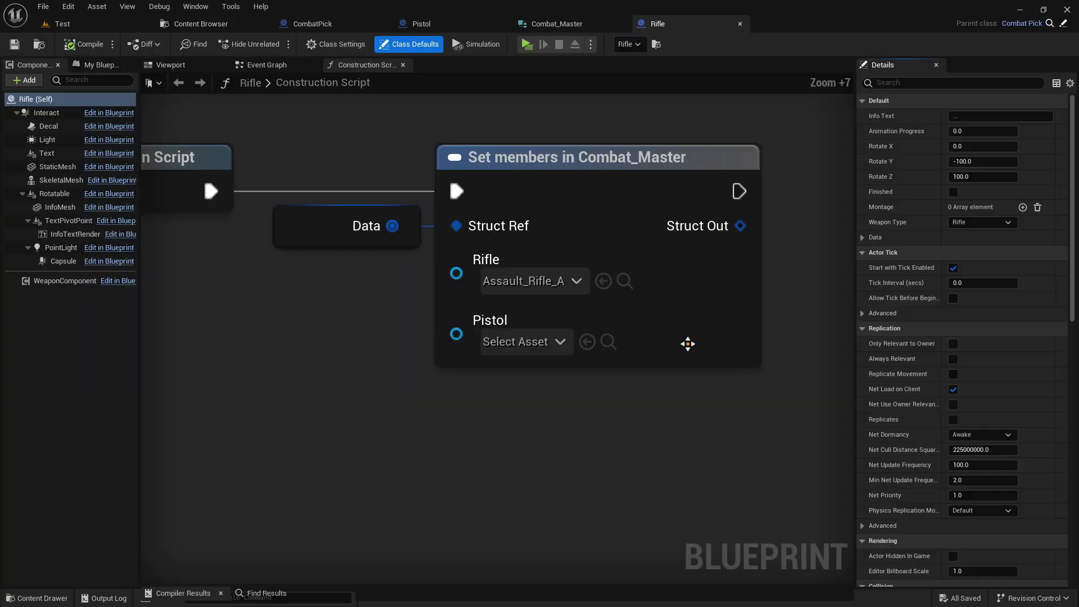
pyautogui.click(631, 212)
pyautogui.click(953, 161)
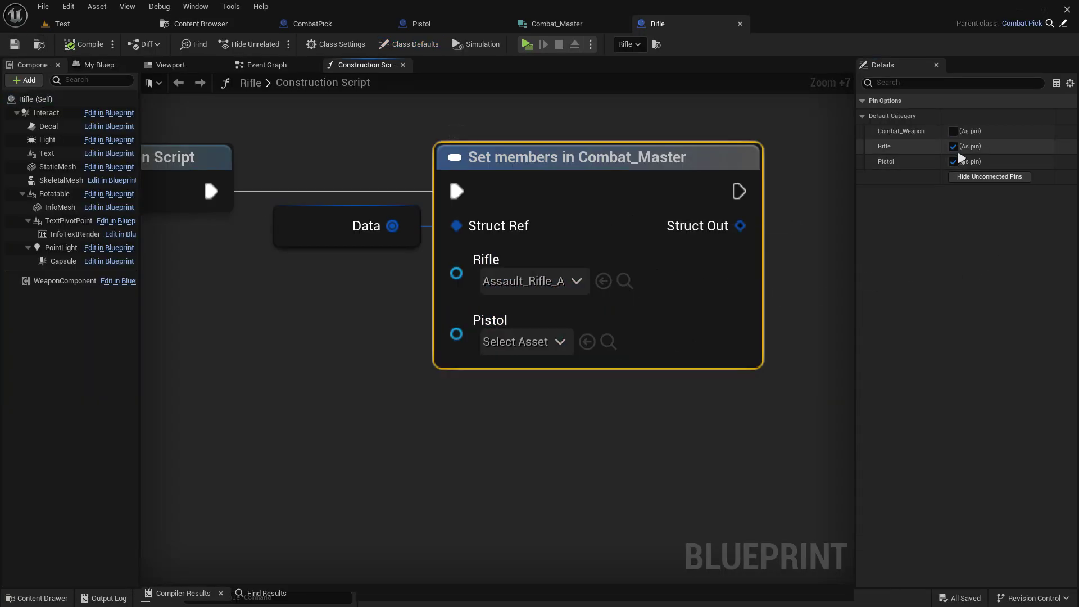
pyautogui.click(952, 131)
pyautogui.click(556, 285)
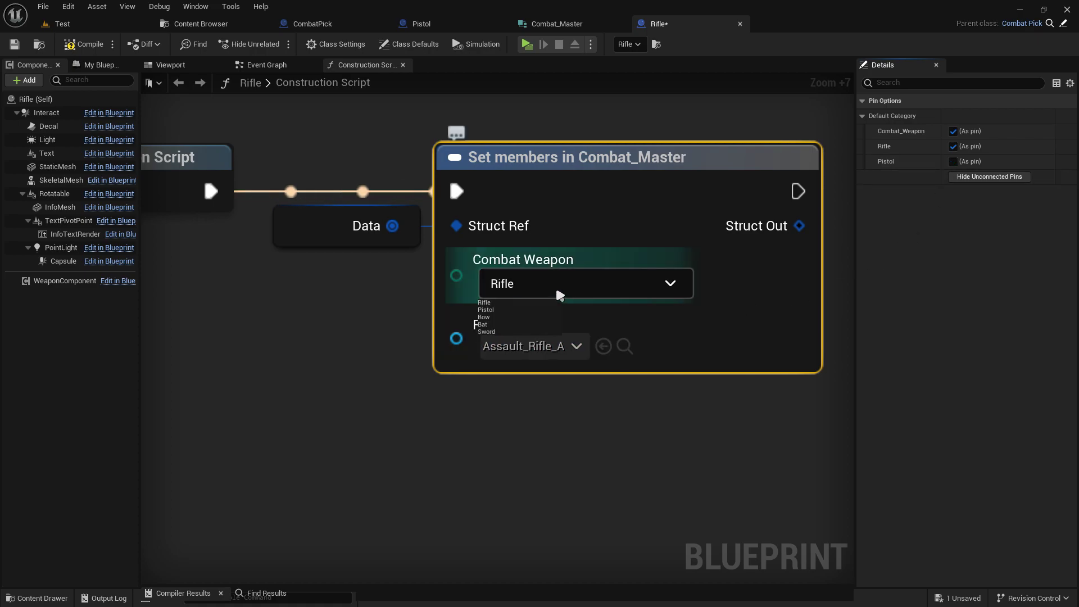
pyautogui.click(487, 303)
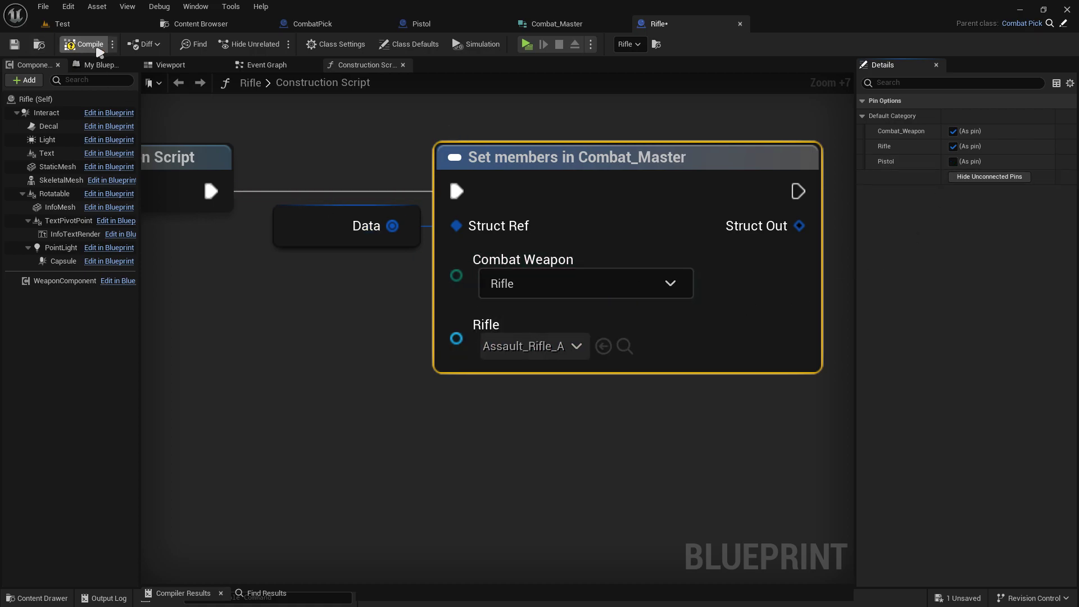
# - Compile the Rifle blueprint, save all, and start a standalone play session in the Test level
pyautogui.click(21, 46)
pyautogui.click(200, 24)
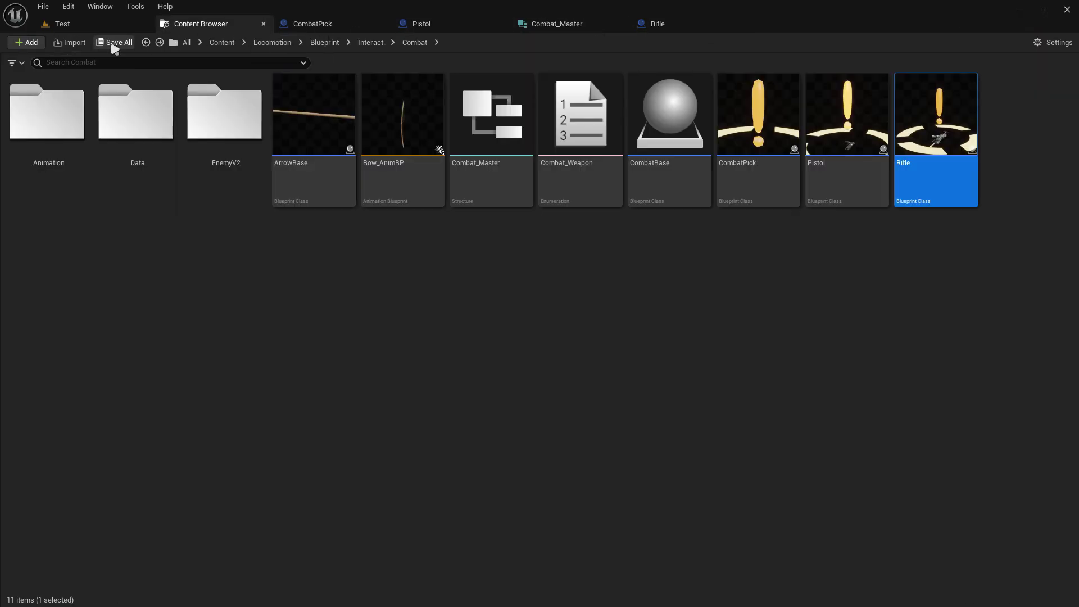
pyautogui.click(104, 28)
pyautogui.click(274, 43)
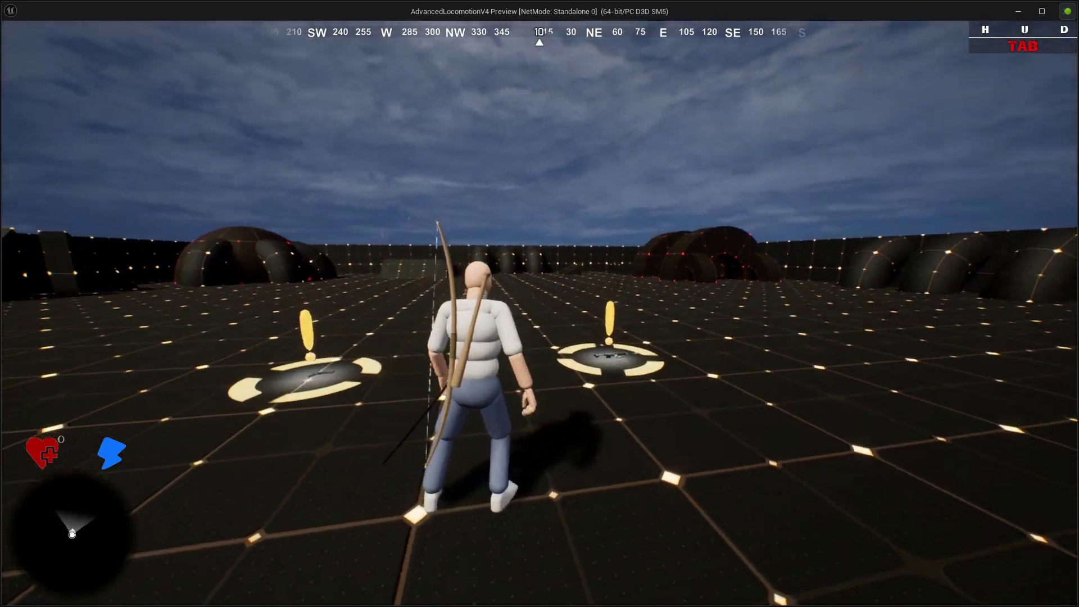
# - Run to the weapon pickup, switch the overlay state to Pistol V2, and fire the pistol
pyautogui.press('w')
pyautogui.press('s')
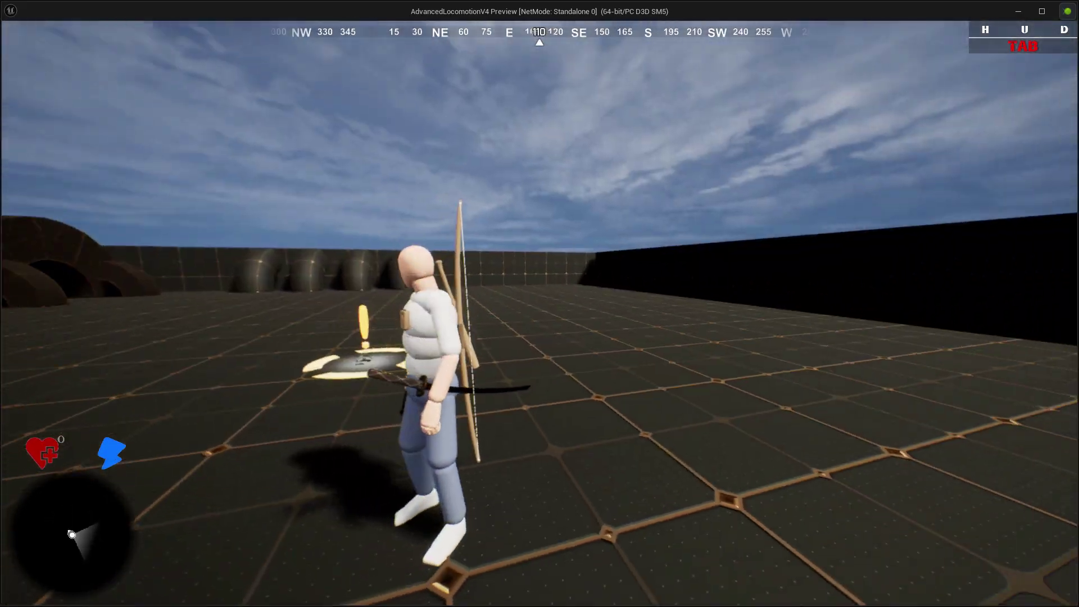
pyautogui.press('q')
pyautogui.scroll(-1, 540, 303)
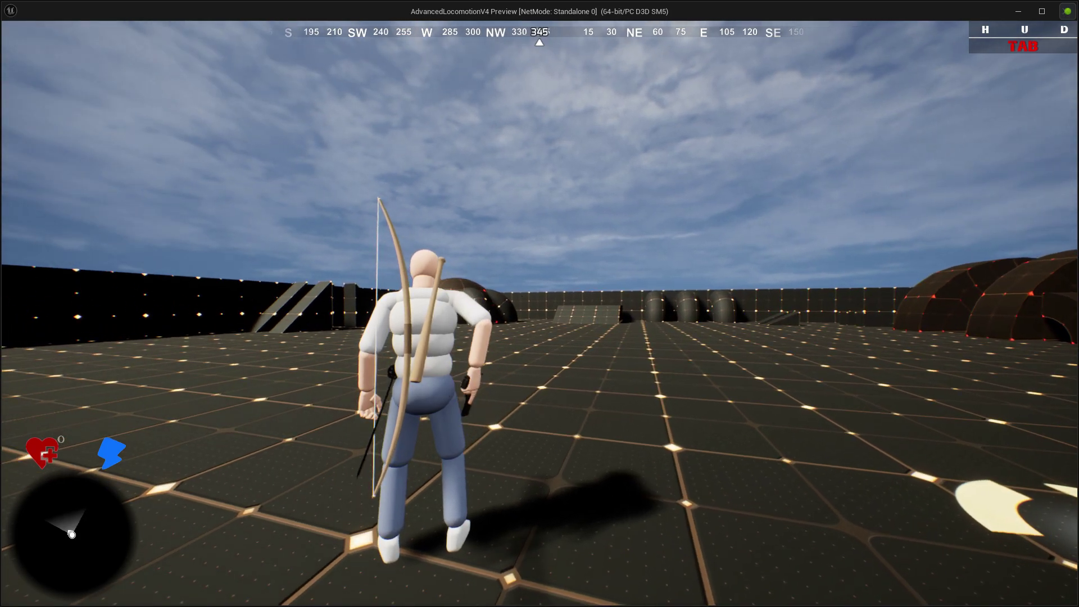
pyautogui.click(540, 312)
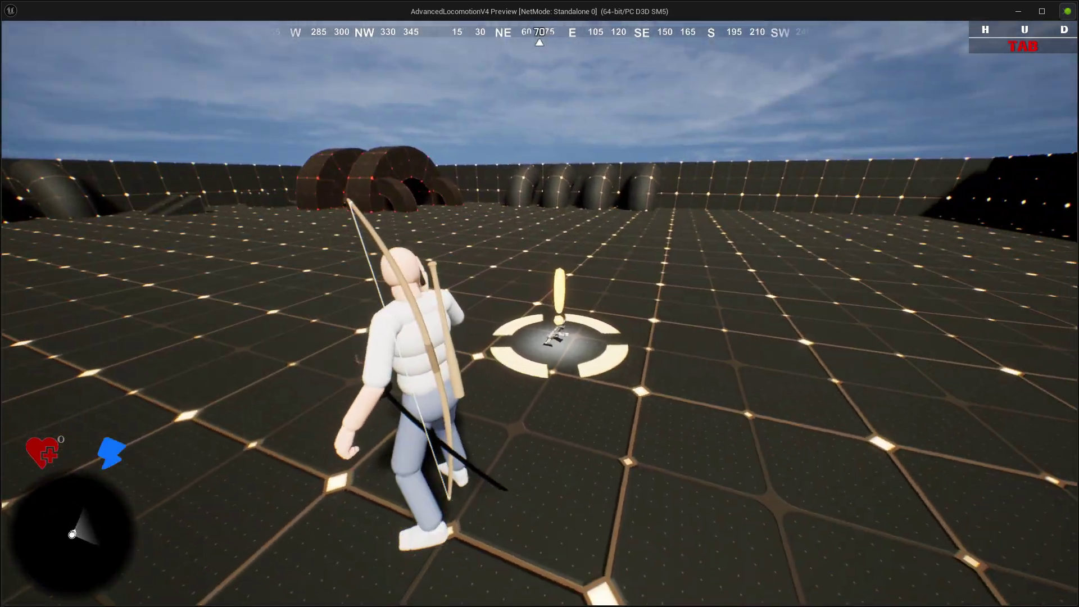
# - Pick up the weapons at the marker, then aim and fire the pistol over the shoulder
pyautogui.press('q')
pyautogui.press('w')
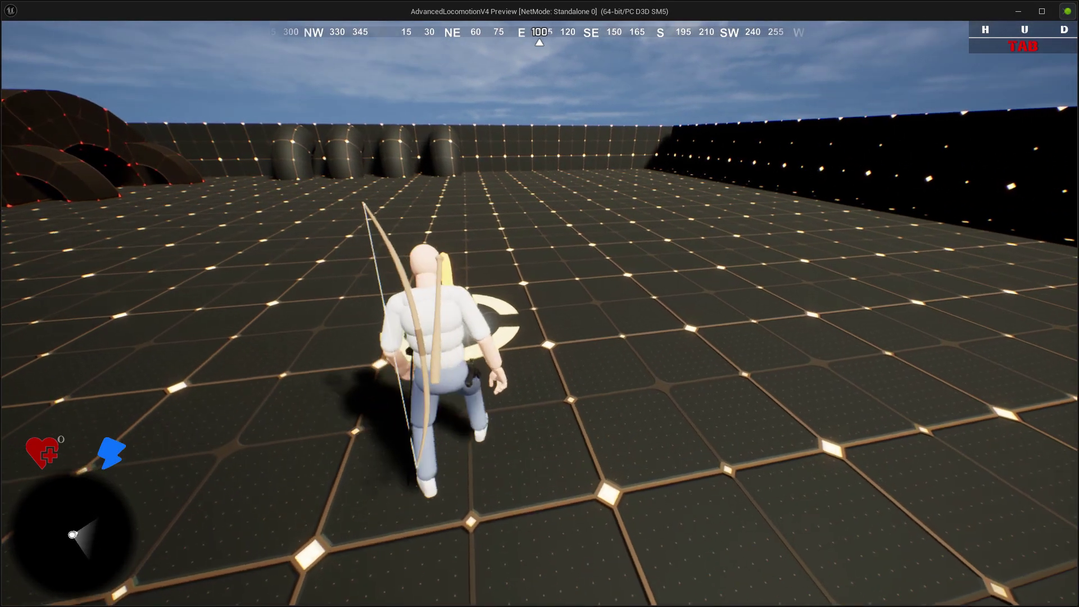
pyautogui.press('e')
pyautogui.press('q')
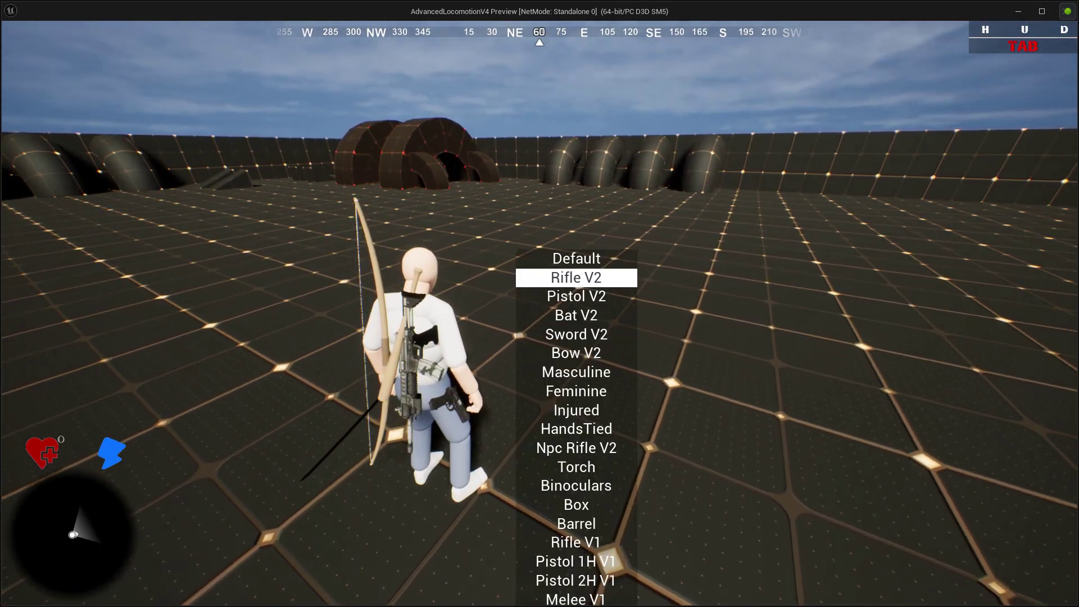
pyautogui.scroll(-1, 539, 304)
pyautogui.rightClick(539, 303)
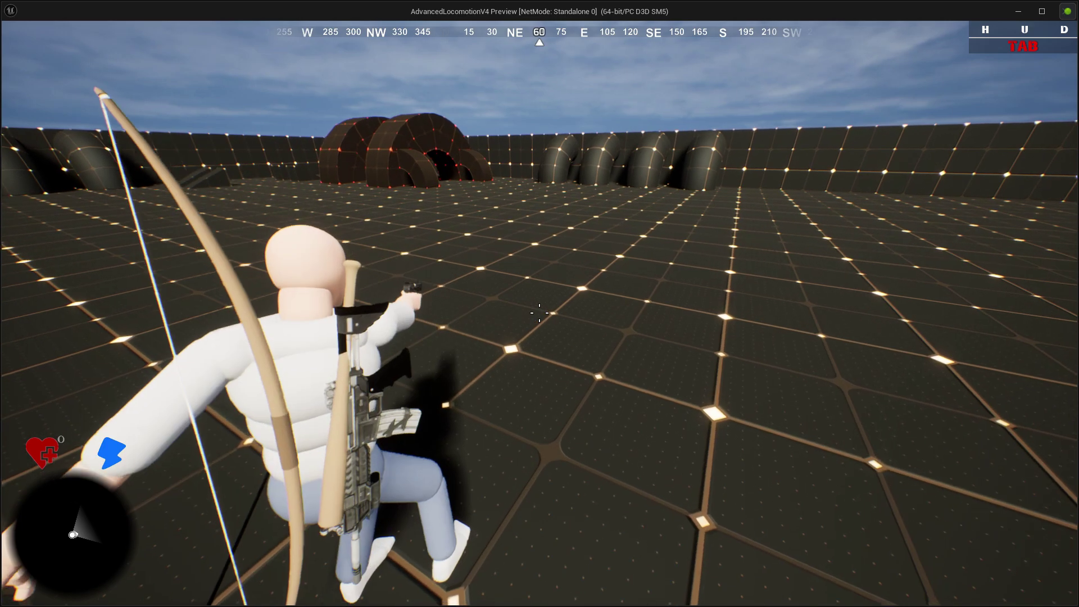
pyautogui.click(540, 303)
pyautogui.press('q')
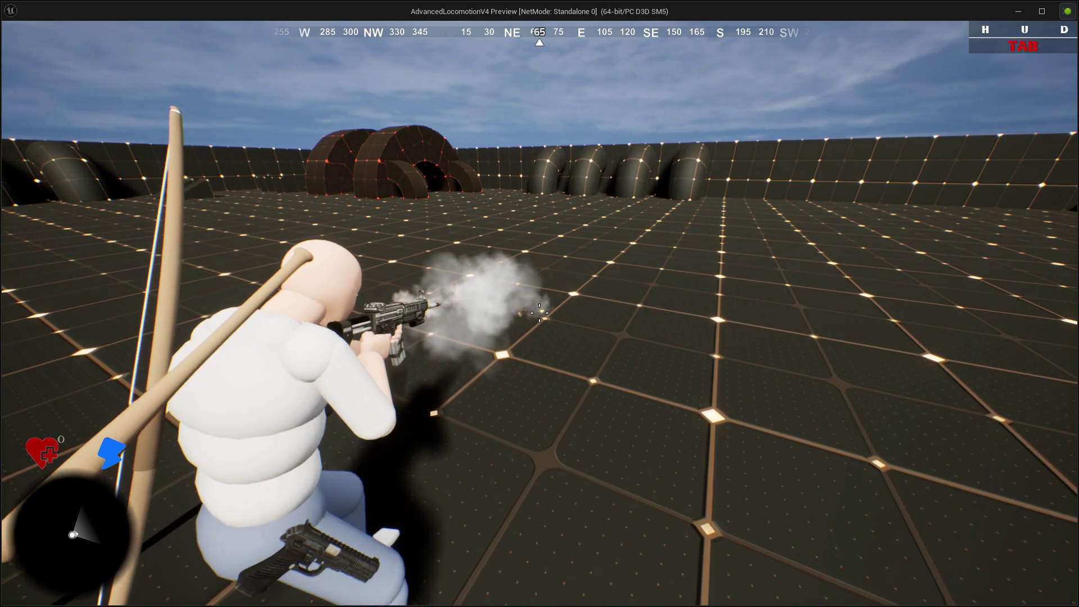
pyautogui.press('q')
pyautogui.scroll(-1, 539, 303)
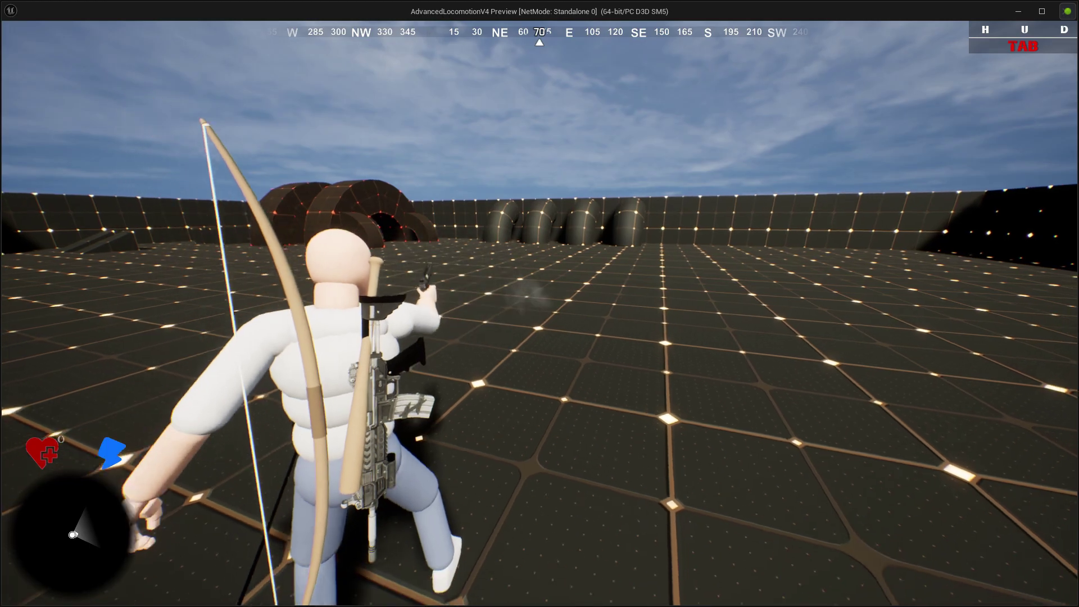
# - Restart the preview and test holstering, drawing and aiming the rifle with keys 1 and 2
pyautogui.press('Escape')
pyautogui.click(275, 47)
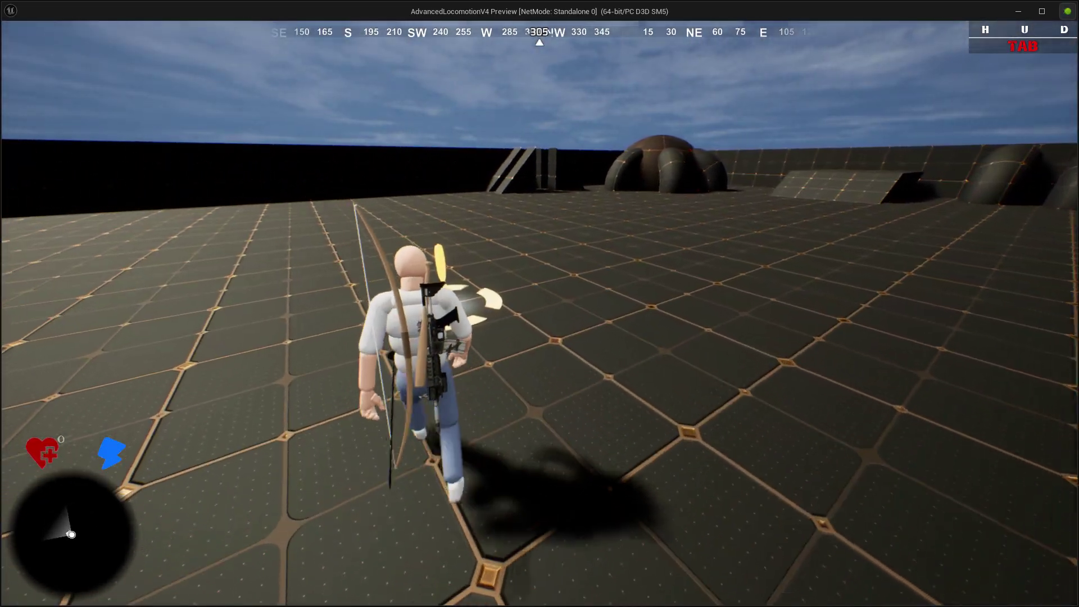
pyautogui.press('1')
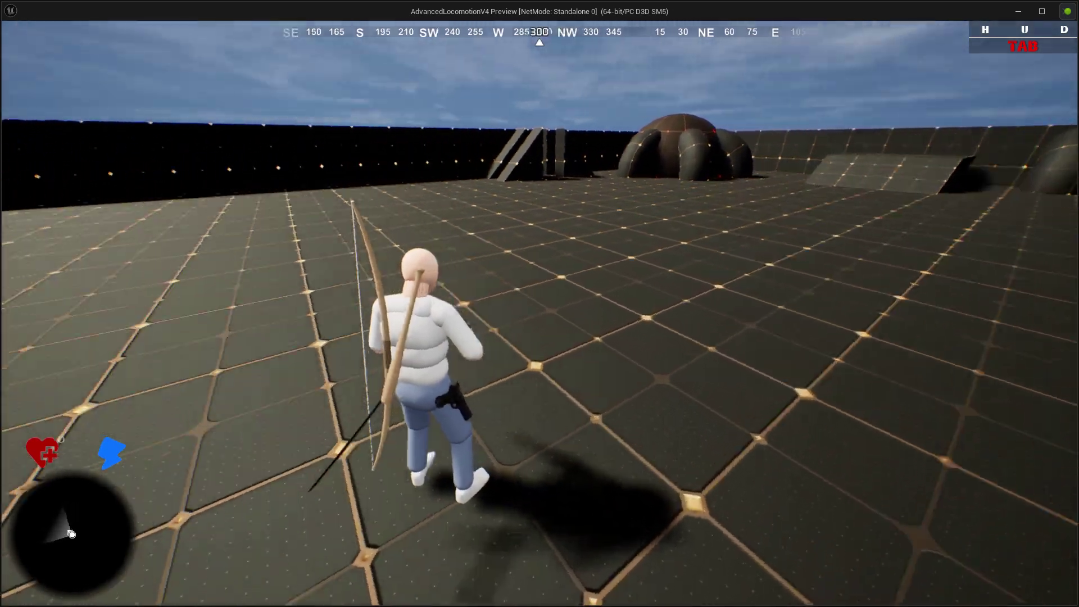
pyautogui.press('2')
pyautogui.press('1')
pyautogui.press('2')
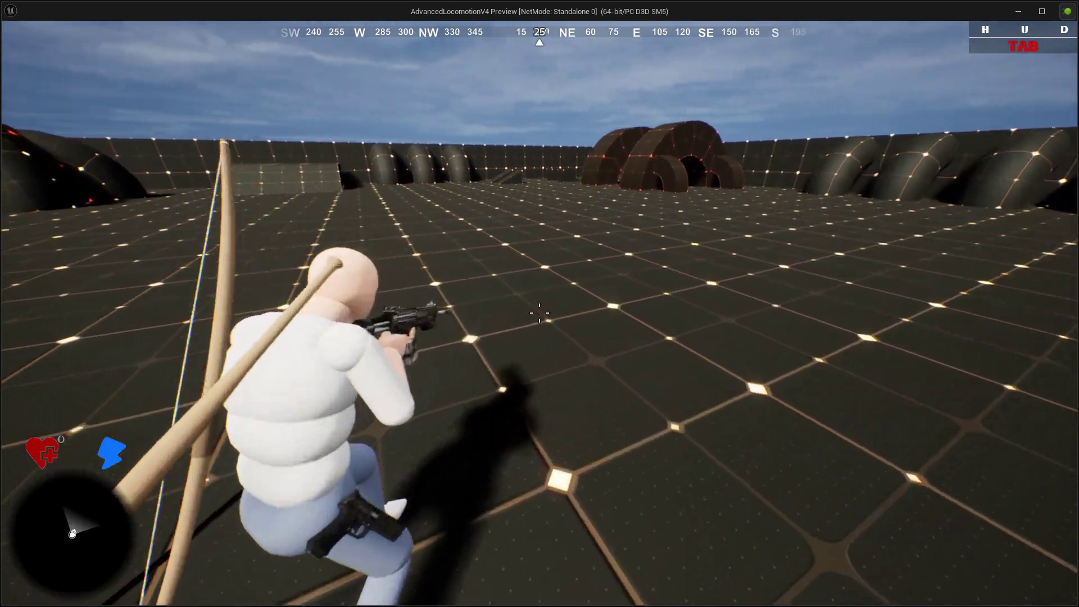
pyautogui.press('1')
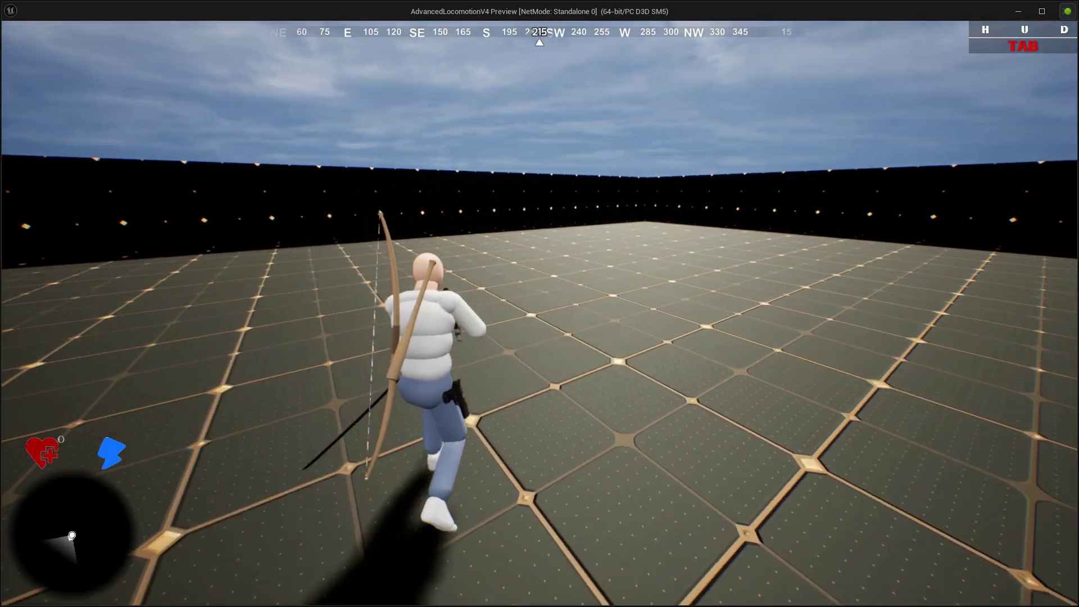
pyautogui.press('q')
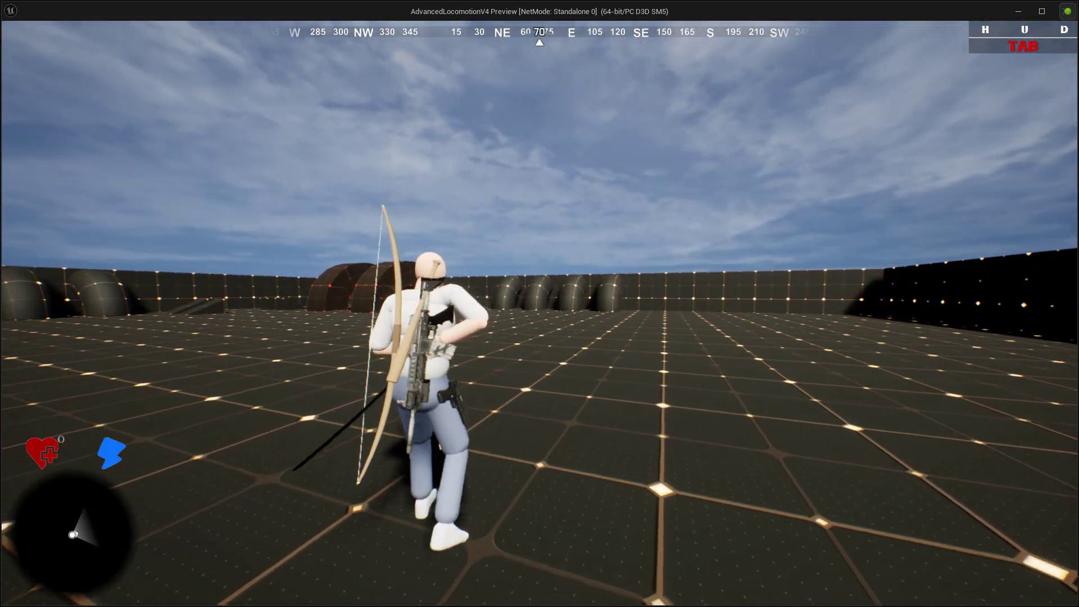
# - Restart the preview again, walk to the rifle pickup, and pick up the rifle
pyautogui.press('Escape')
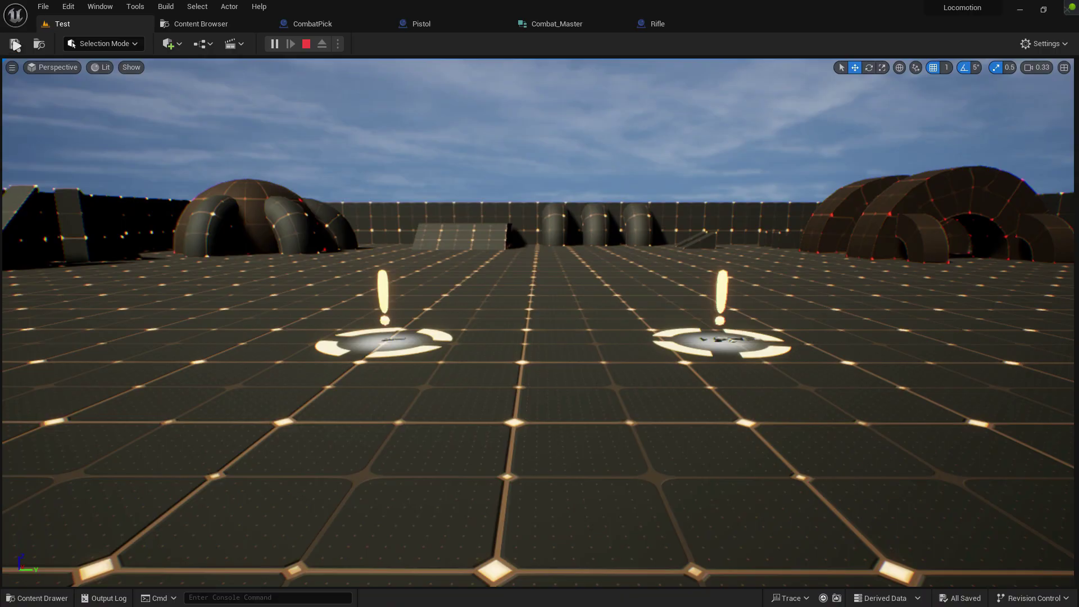
pyautogui.click(273, 44)
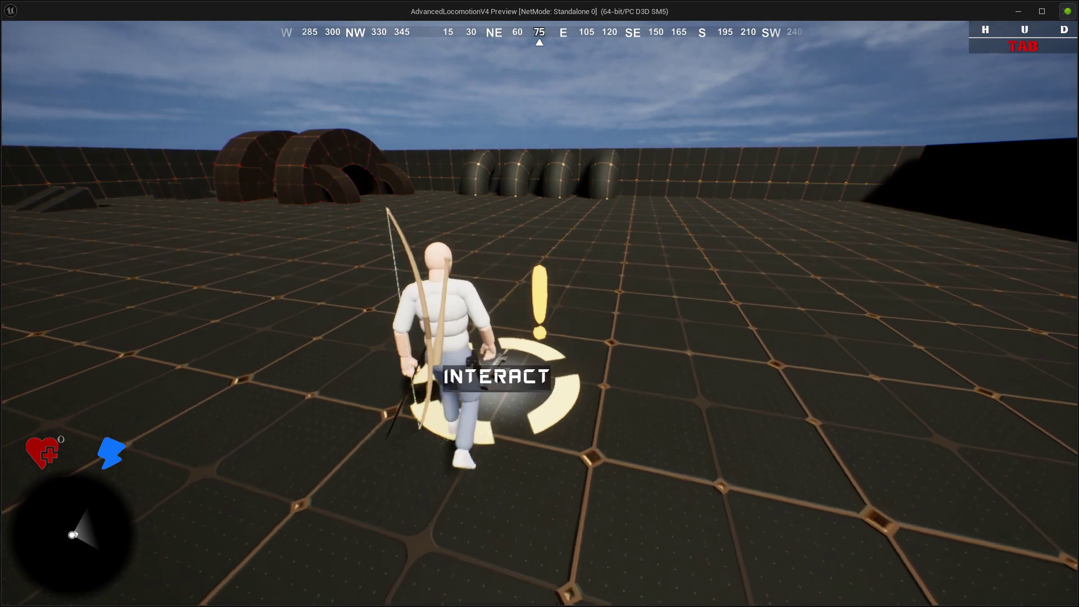
pyautogui.press('q')
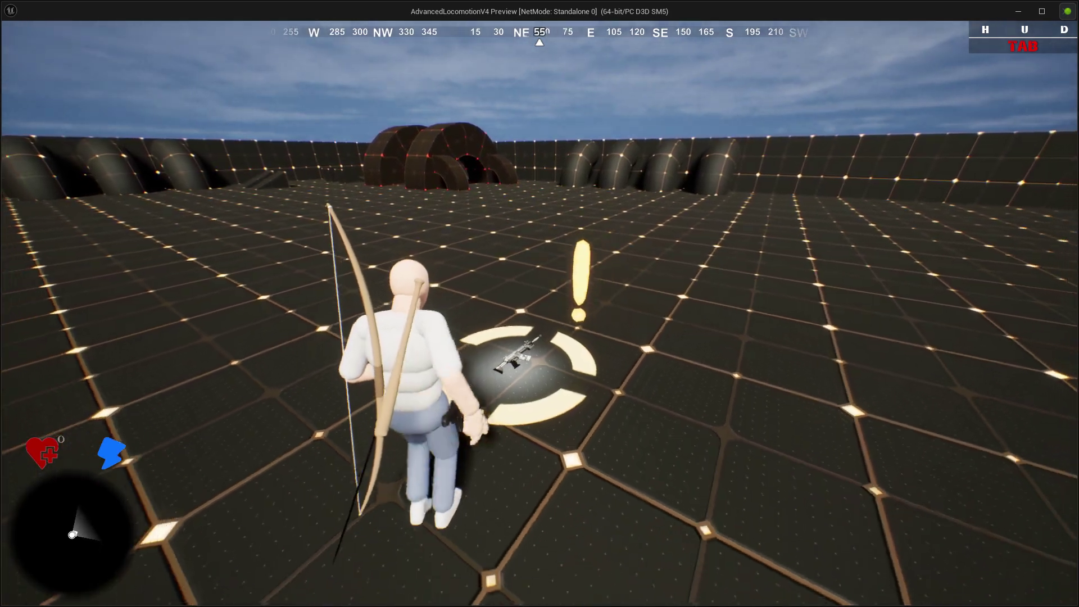
pyautogui.scroll(-1, 540, 304)
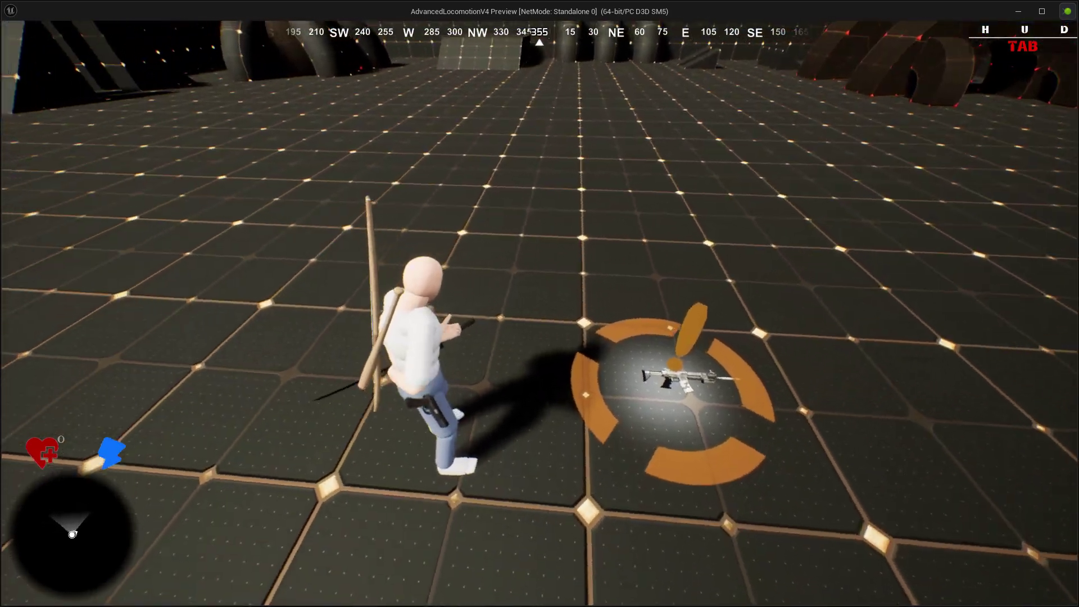
pyautogui.press('w')
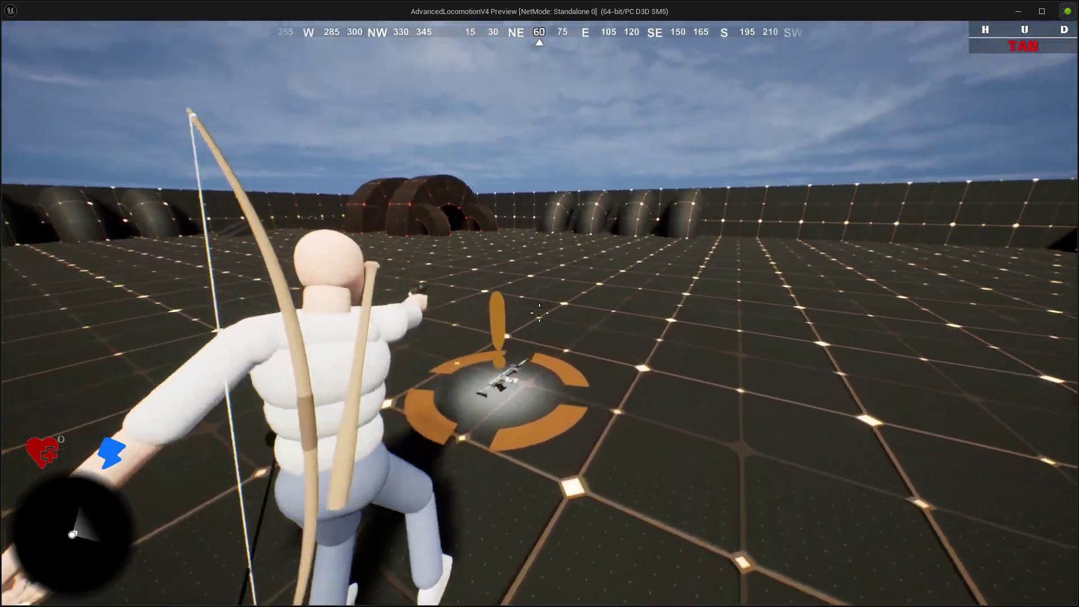
pyautogui.press('e')
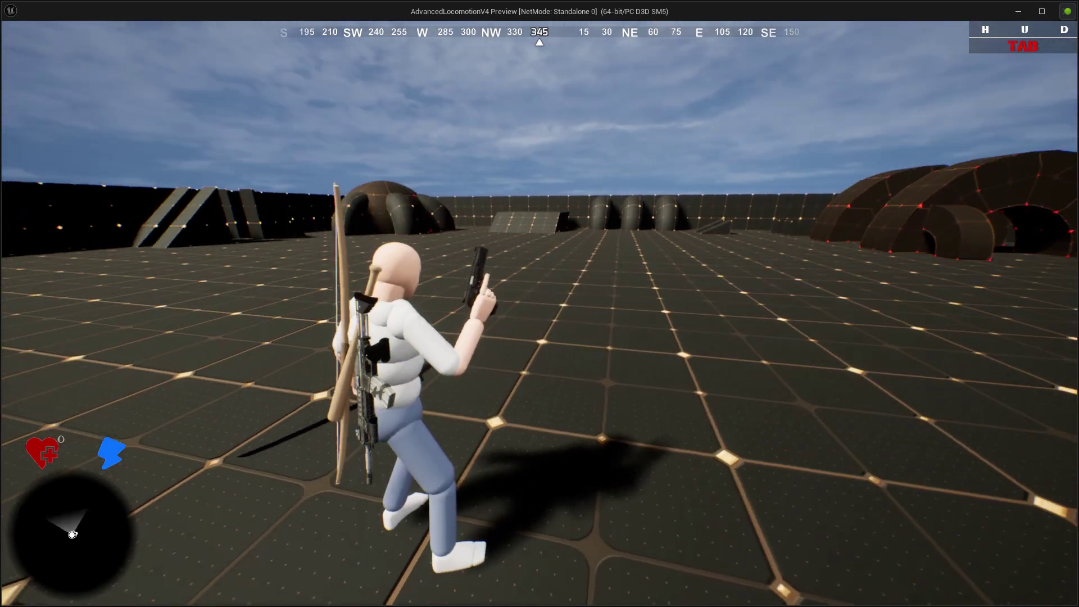
pyautogui.press('q')
pyautogui.scroll(1, 539, 303)
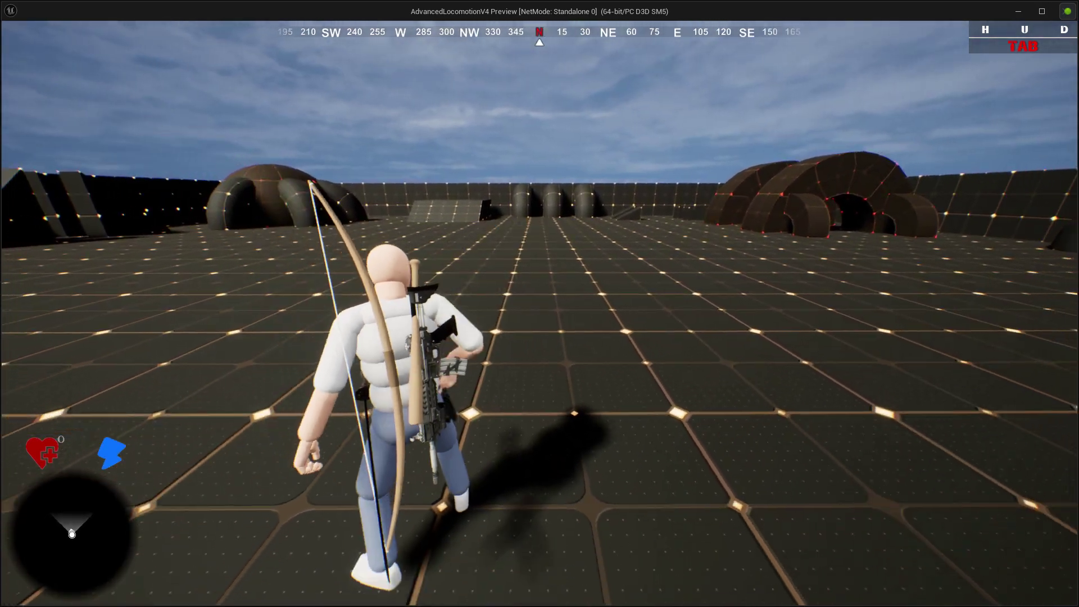
# - Stop the play session and close the Pistol and Rifle blueprint tabs
pyautogui.press('Escape')
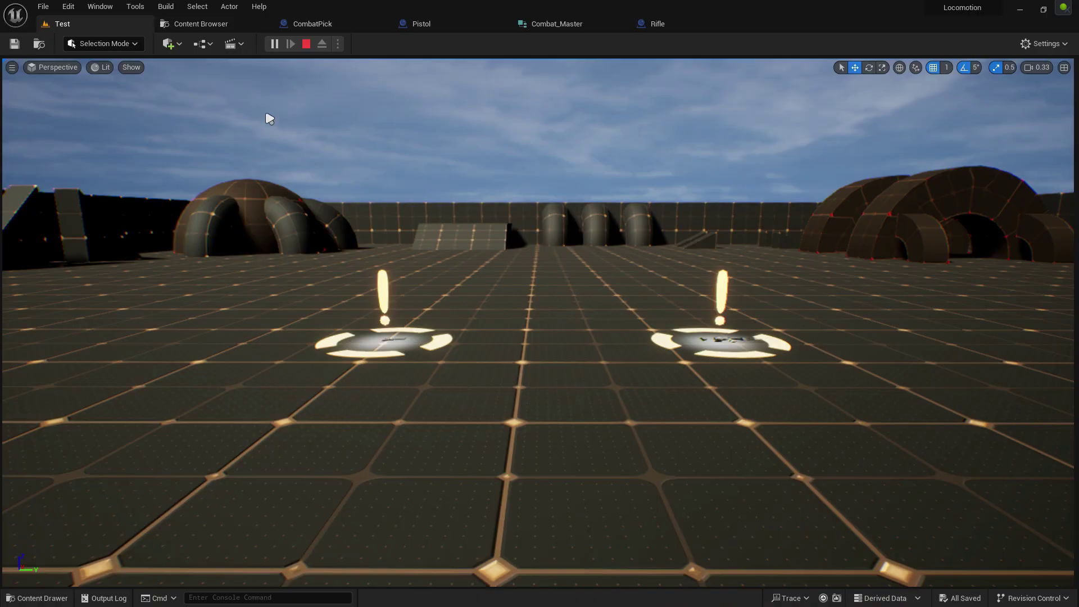
pyautogui.click(194, 23)
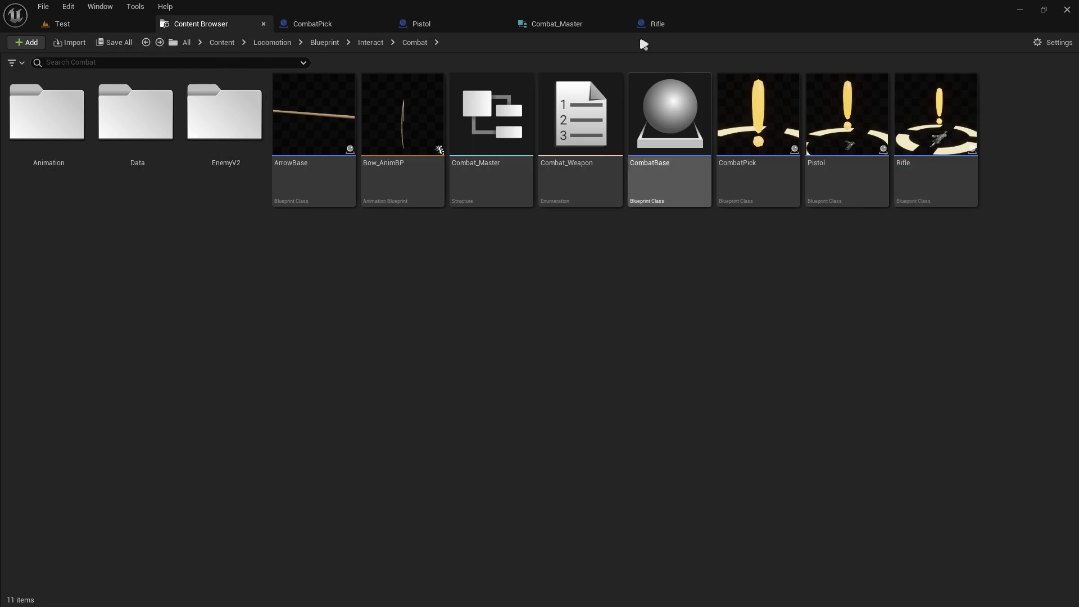
pyautogui.click(565, 26)
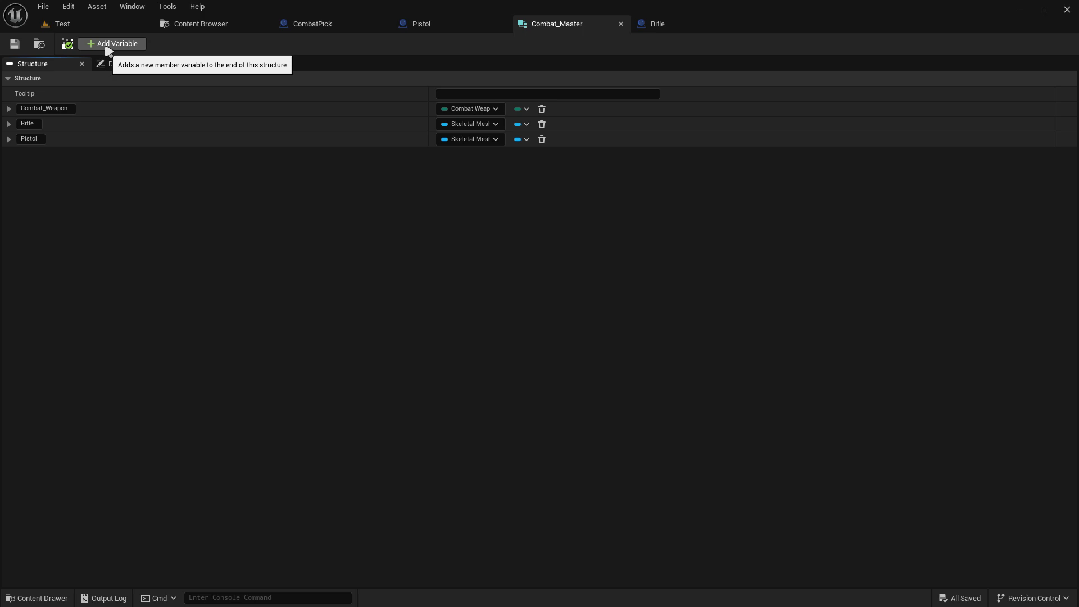
pyautogui.click(421, 25)
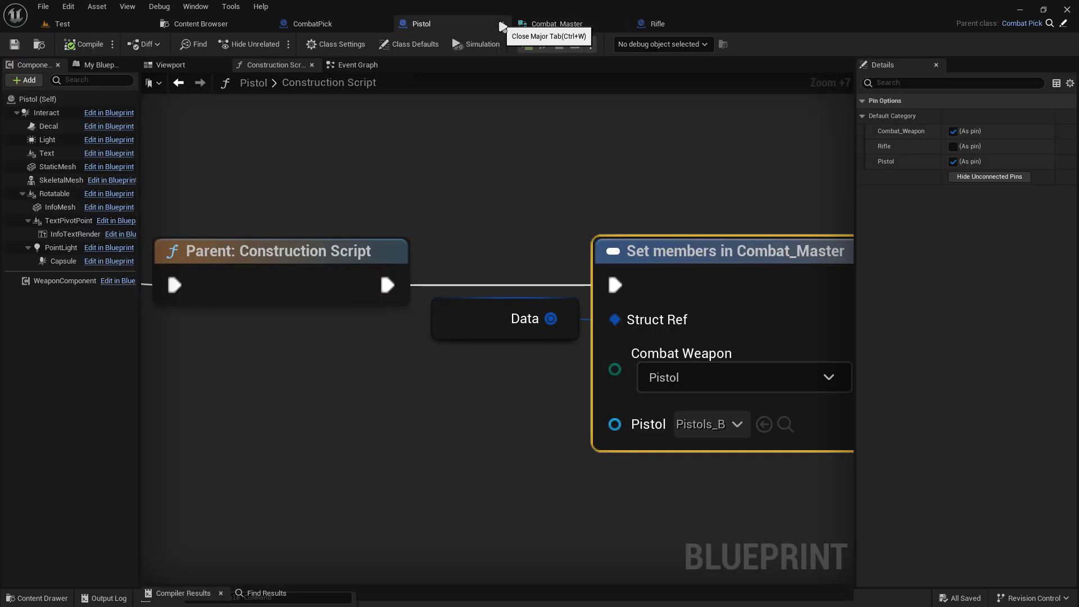
pyautogui.click(502, 27)
pyautogui.click(586, 27)
pyautogui.click(621, 25)
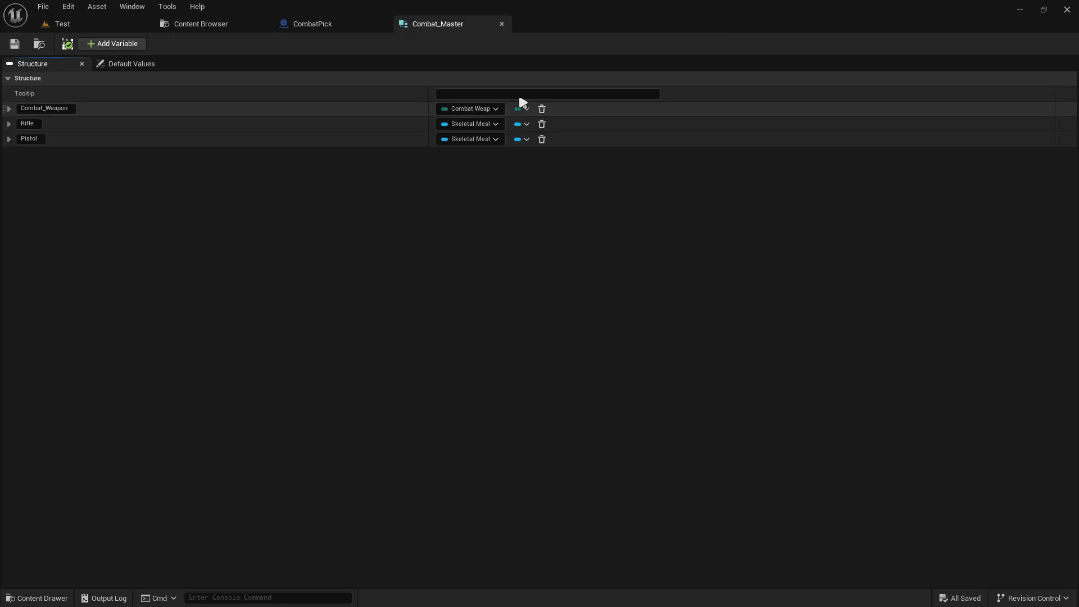
pyautogui.click(325, 27)
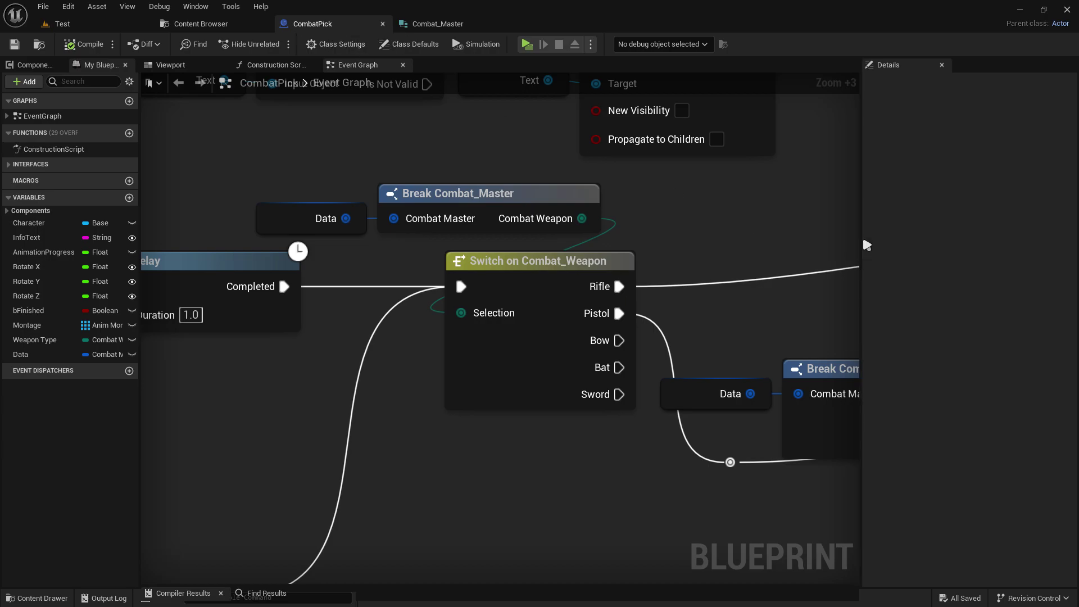
# - Delete CombatPick's unused Weapon Type variable and shift the reroute knot left to tidy wires
pyautogui.moveTo(862, 235); pyautogui.dragTo(1074, 235)
pyautogui.moveTo(850, 236); pyautogui.dragTo(608, 179, button='right')
pyautogui.scroll(-2, 608, 179)
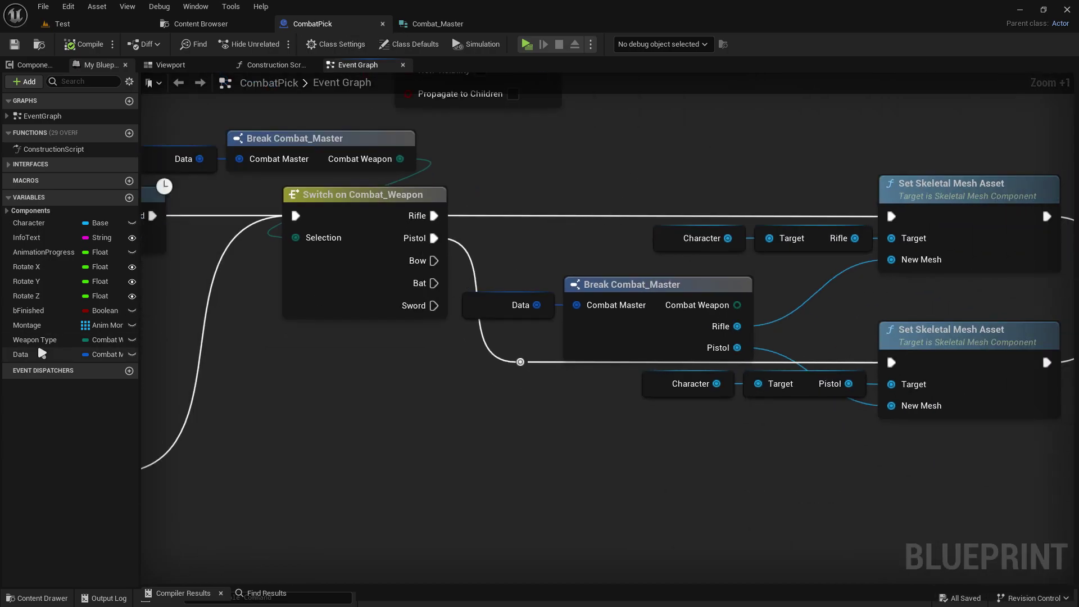
pyautogui.press('Delete')
pyautogui.scroll(-1, 574, 402)
pyautogui.scroll(-2, 378, 366)
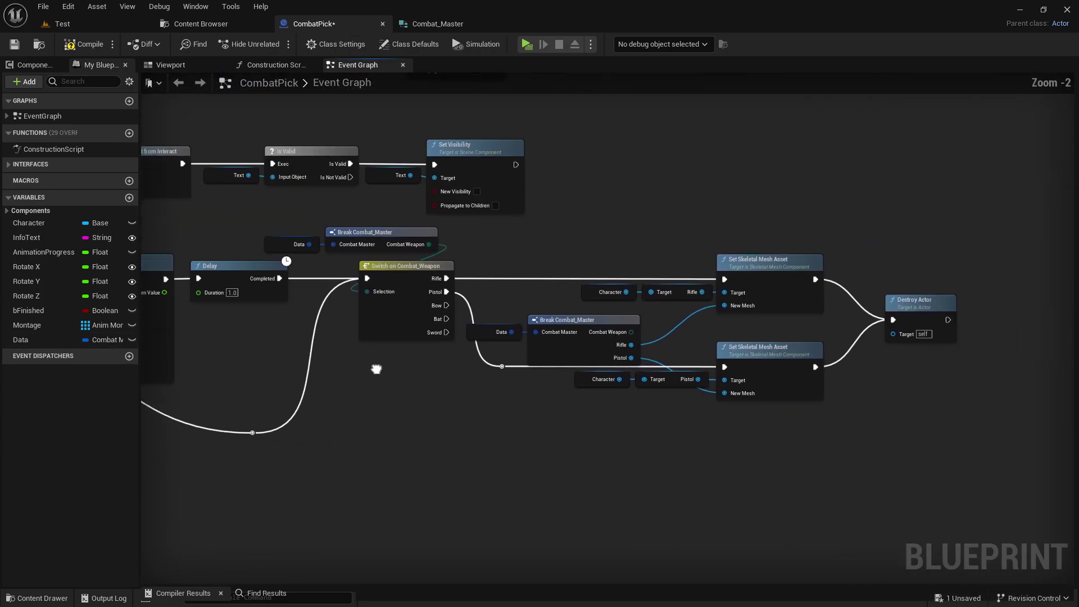
pyautogui.moveTo(361, 445); pyautogui.dragTo(596, 463, button='right')
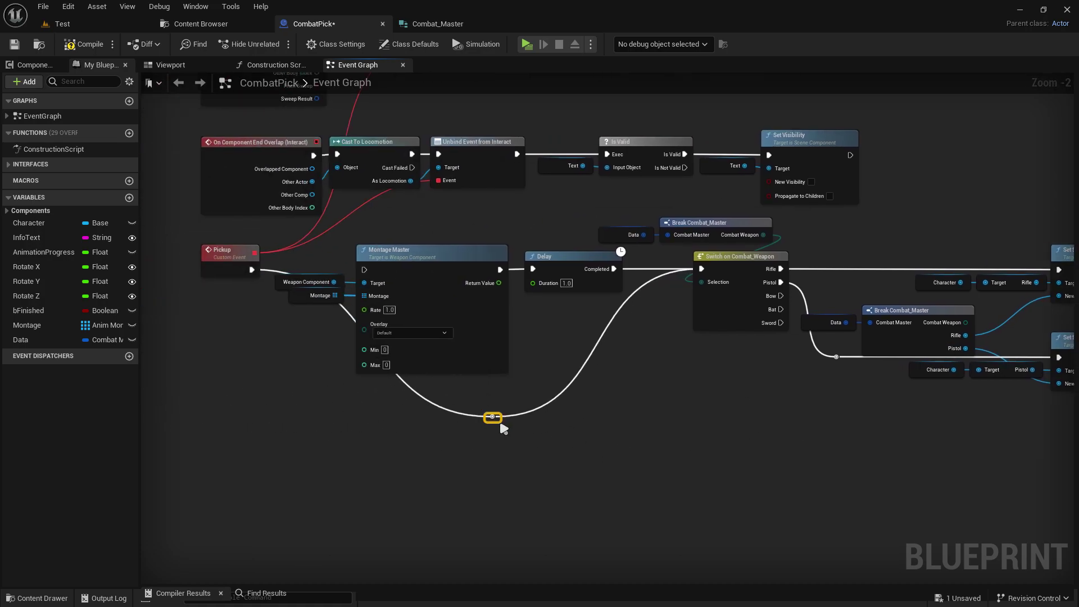
pyautogui.moveTo(464, 445); pyautogui.dragTo(437, 446)
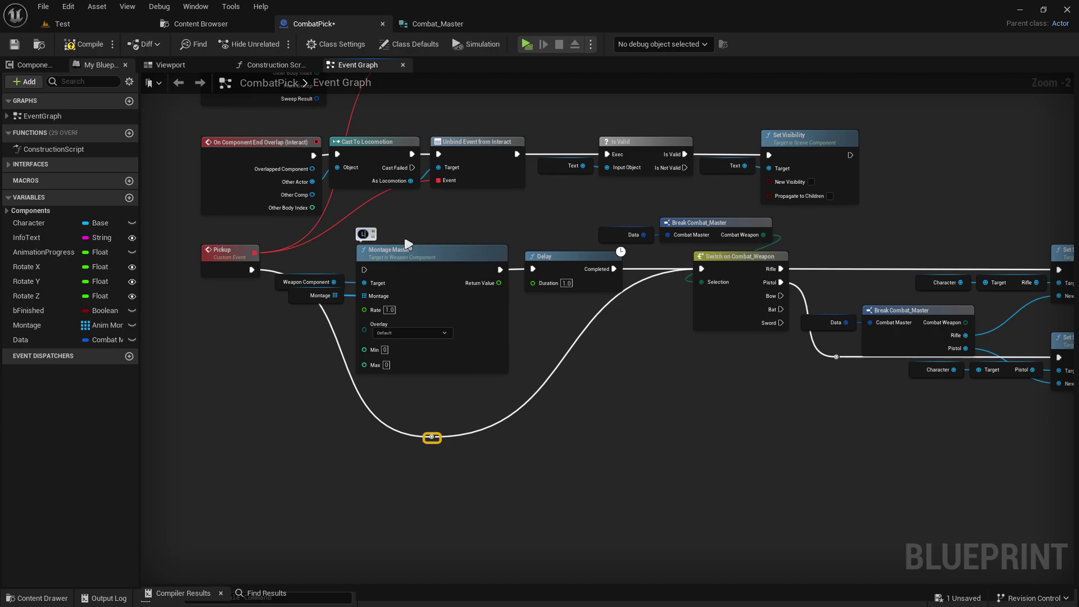
pyautogui.scroll(5, 306, 267)
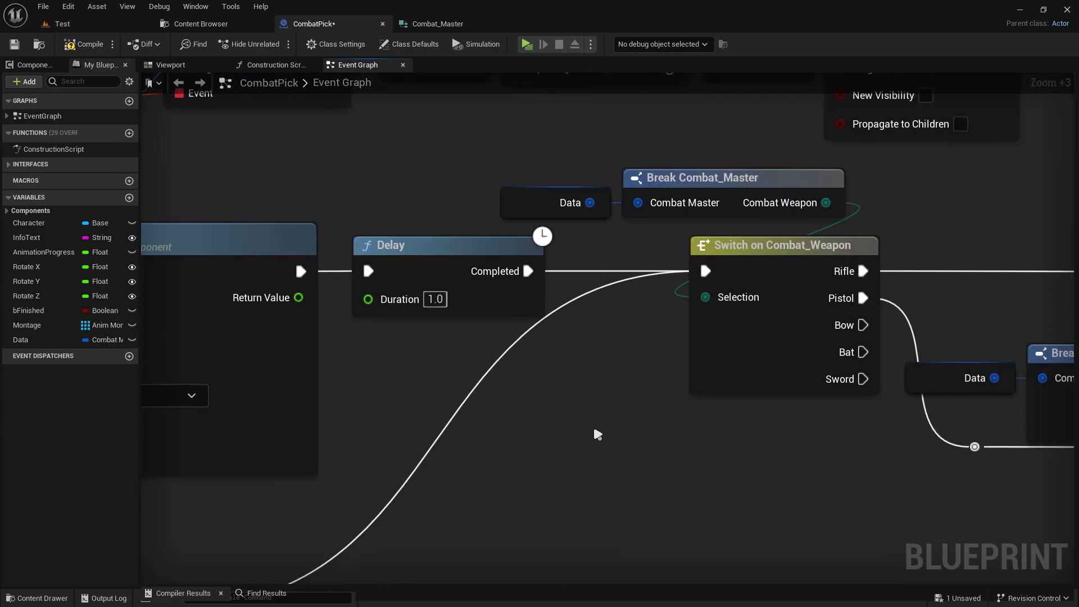
# - Line up the Data and Break Combat_Master nodes on the exec row between Delay and the switch
pyautogui.moveTo(596, 435); pyautogui.dragTo(279, 434, button='right')
pyautogui.scroll(-1, 414, 455)
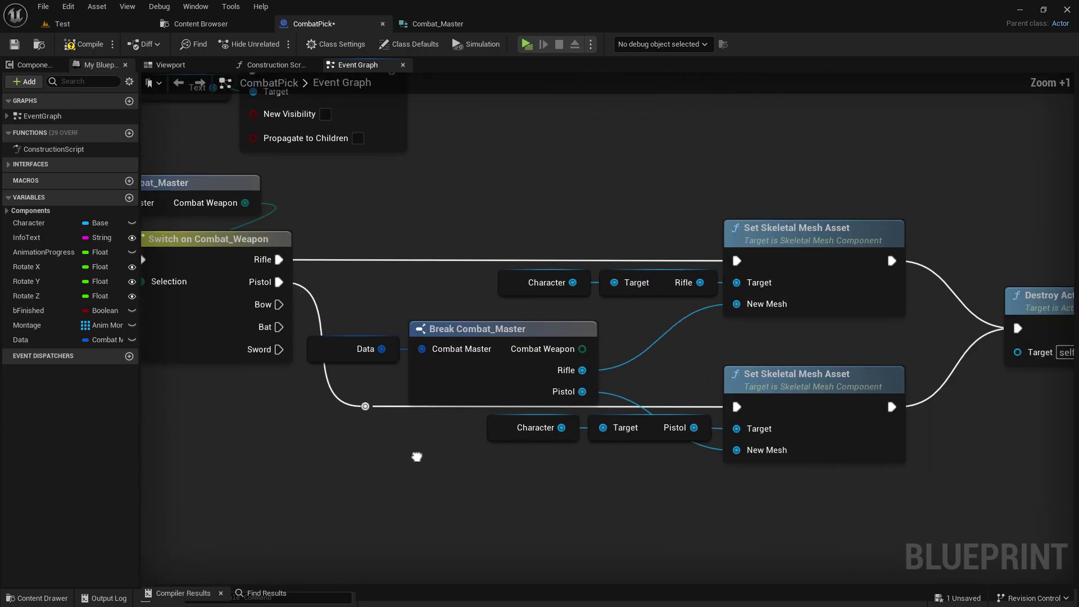
pyautogui.scroll(-3, 322, 459)
pyautogui.moveTo(285, 473)
pyautogui.mouseDown()
pyautogui.moveTo(835, 343)
pyautogui.moveTo(1068, 306)
pyautogui.mouseUp()
pyautogui.moveTo(471, 309); pyautogui.dragTo(1068, 308, button='right')
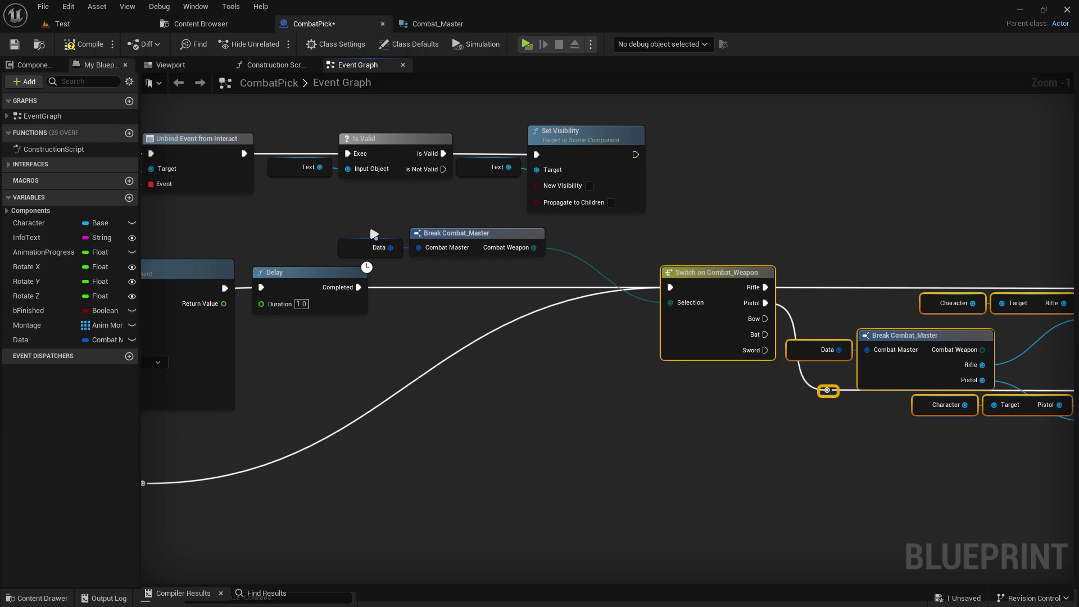
pyautogui.moveTo(369, 223)
pyautogui.mouseDown()
pyautogui.moveTo(517, 248)
pyautogui.moveTo(540, 298)
pyautogui.mouseUp()
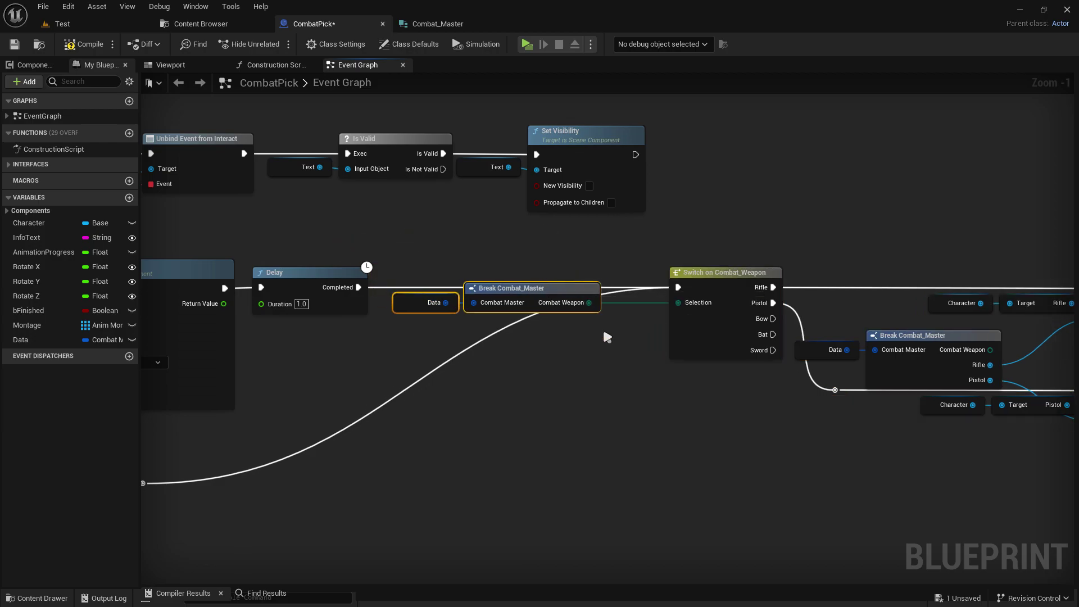
pyautogui.moveTo(698, 400); pyautogui.dragTo(436, 342, button='right')
pyautogui.moveTo(473, 403); pyautogui.dragTo(1017, 268)
pyautogui.moveTo(343, 406); pyautogui.dragTo(652, 401, button='right')
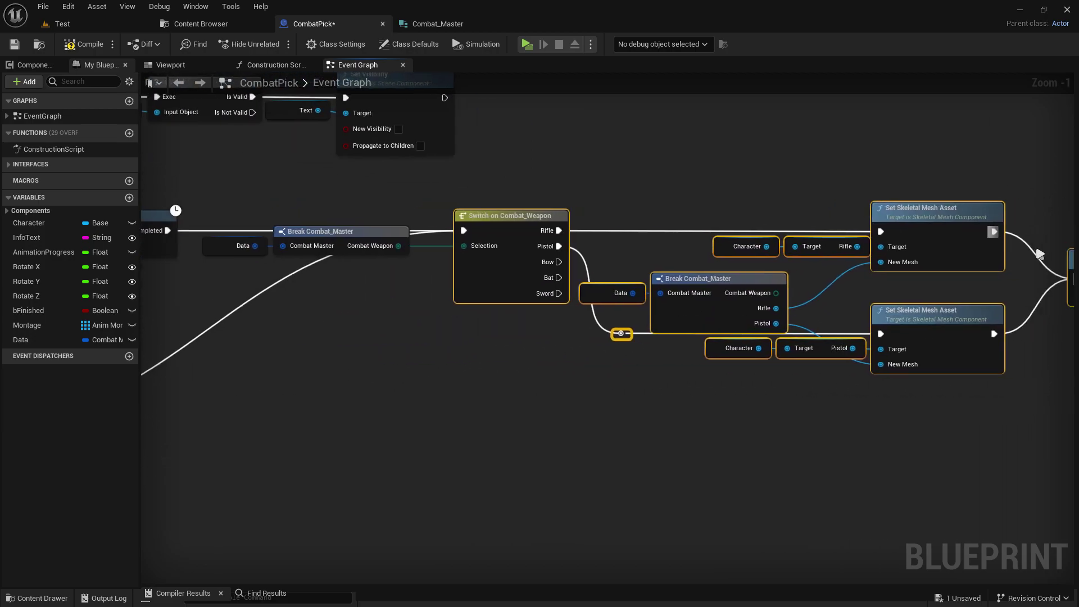
pyautogui.scroll(2, 671, 326)
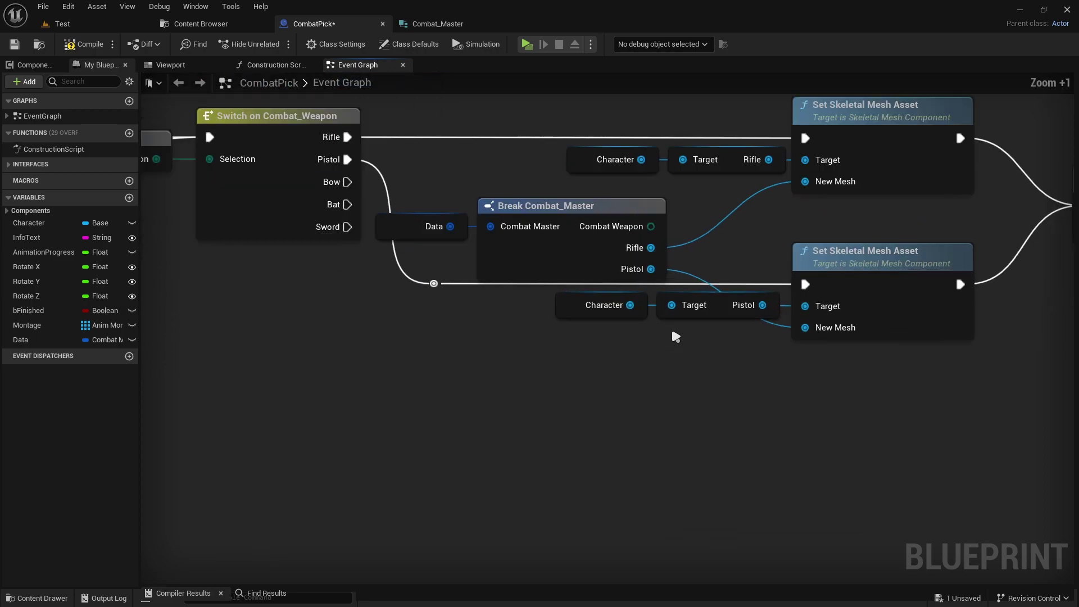
pyautogui.scroll(1, 618, 342)
pyautogui.click(517, 260)
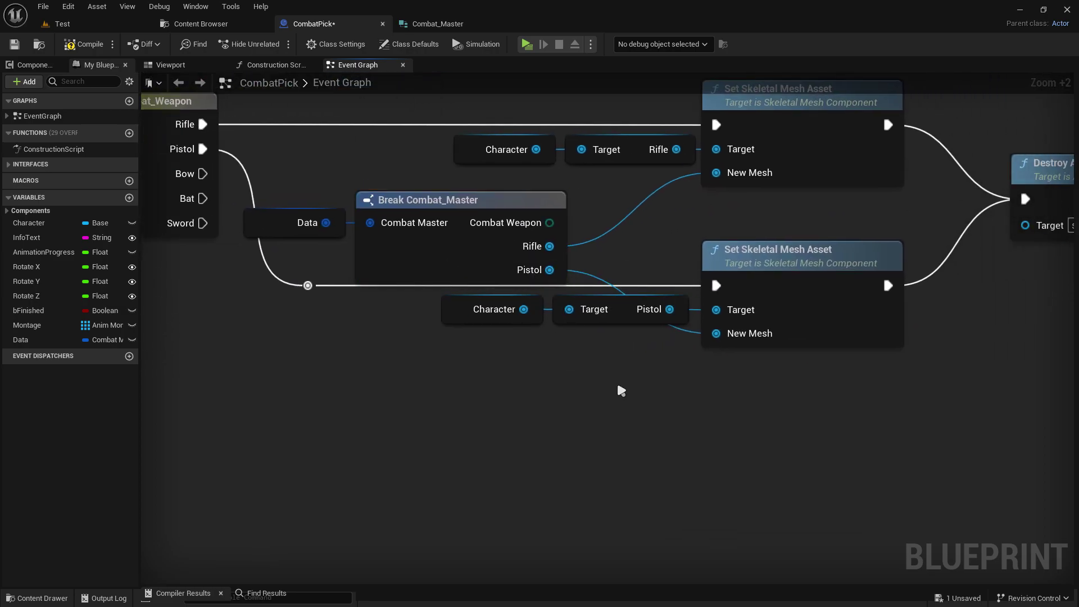
# - Duplicate the Pistol Set Skeletal Mesh Asset nodes and wire the Bow branch to the copy via a reroute
pyautogui.moveTo(491, 369); pyautogui.dragTo(786, 305)
pyautogui.hotkey('ctrl', 'd')
pyautogui.moveTo(882, 417); pyautogui.dragTo(794, 416)
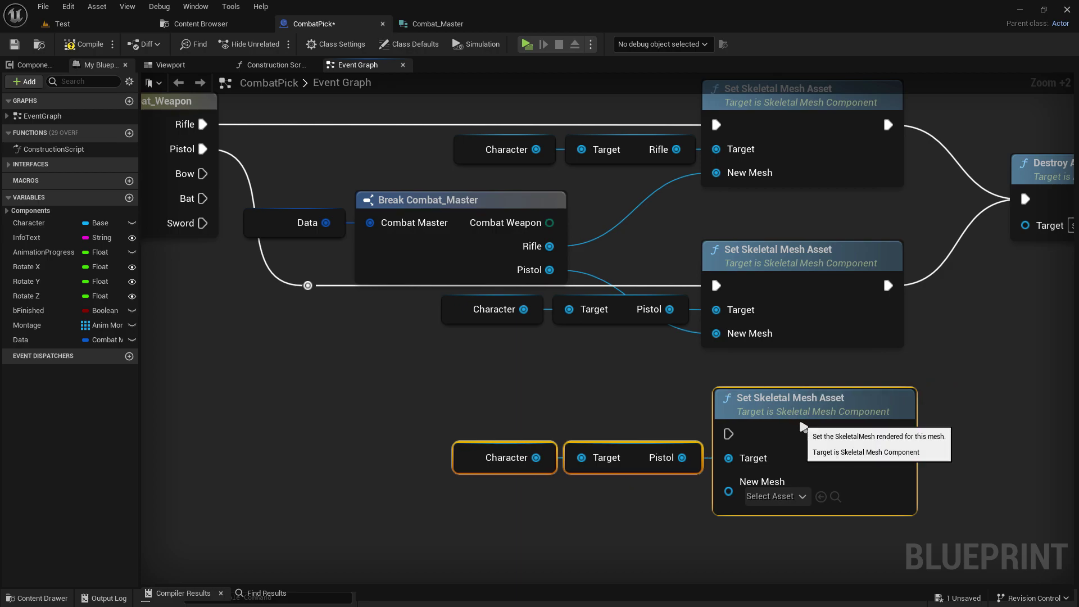
pyautogui.moveTo(716, 433); pyautogui.dragTo(694, 419)
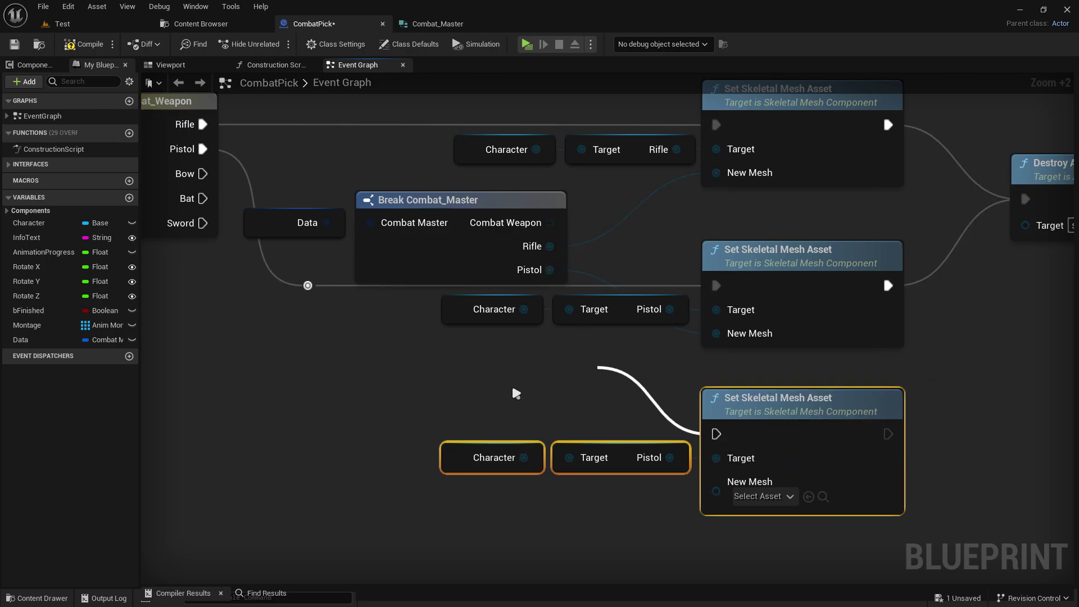
pyautogui.moveTo(516, 393); pyautogui.dragTo(465, 373)
pyautogui.moveTo(205, 196); pyautogui.dragTo(304, 224, button='right')
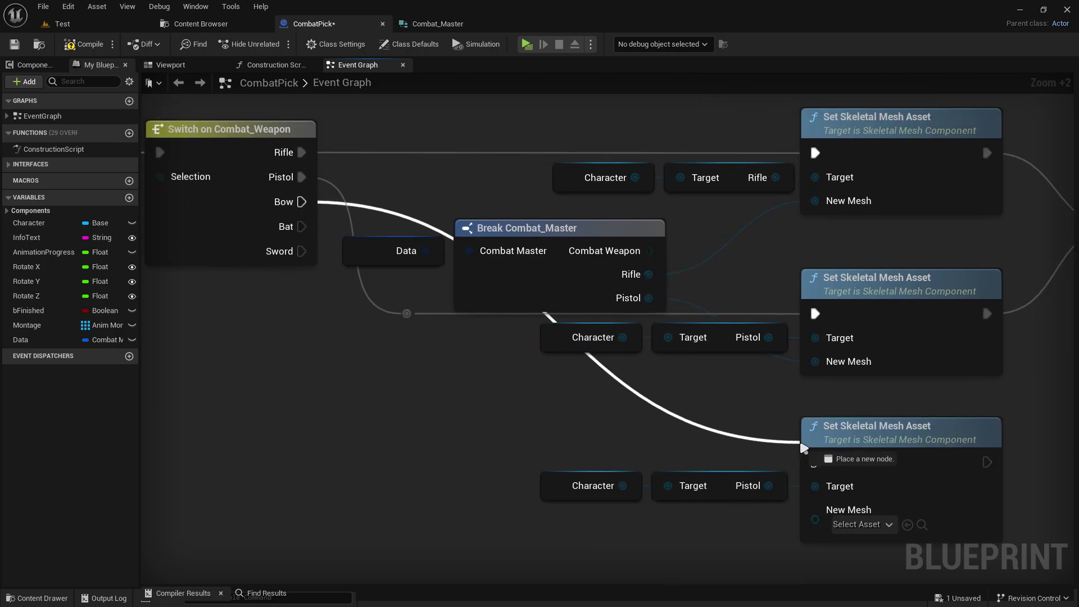
pyautogui.moveTo(302, 202); pyautogui.dragTo(815, 462)
pyautogui.moveTo(650, 425); pyautogui.dragTo(707, 419, button='right')
pyautogui.doubleClick(712, 417)
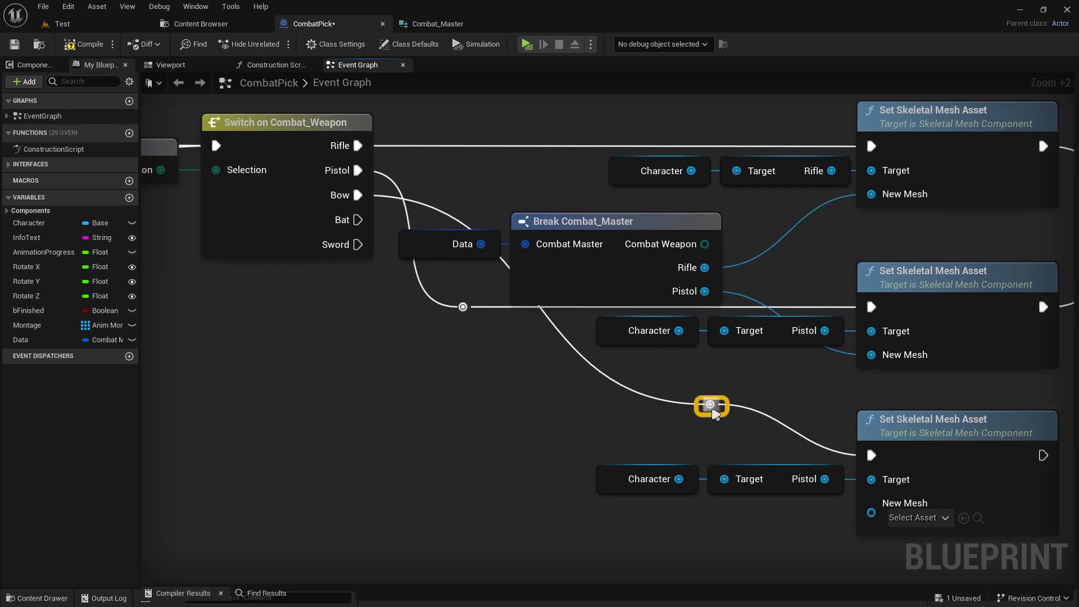
pyautogui.moveTo(712, 416)
pyautogui.mouseDown()
pyautogui.moveTo(525, 457)
pyautogui.moveTo(514, 470)
pyautogui.moveTo(745, 542)
pyautogui.mouseUp()
pyautogui.click(746, 541)
pyautogui.moveTo(746, 541); pyautogui.dragTo(663, 427, button='right')
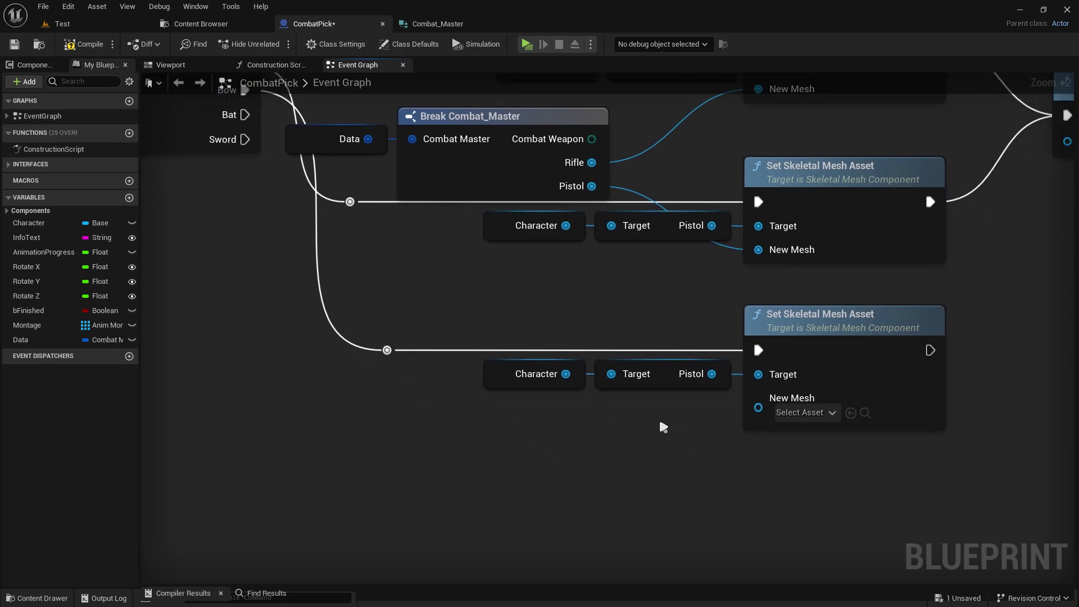
# - Replace the copy's Pistol getter with a Get Bow node as the setter's Target
pyautogui.moveTo(564, 374); pyautogui.dragTo(609, 406)
pyautogui.write('getb')
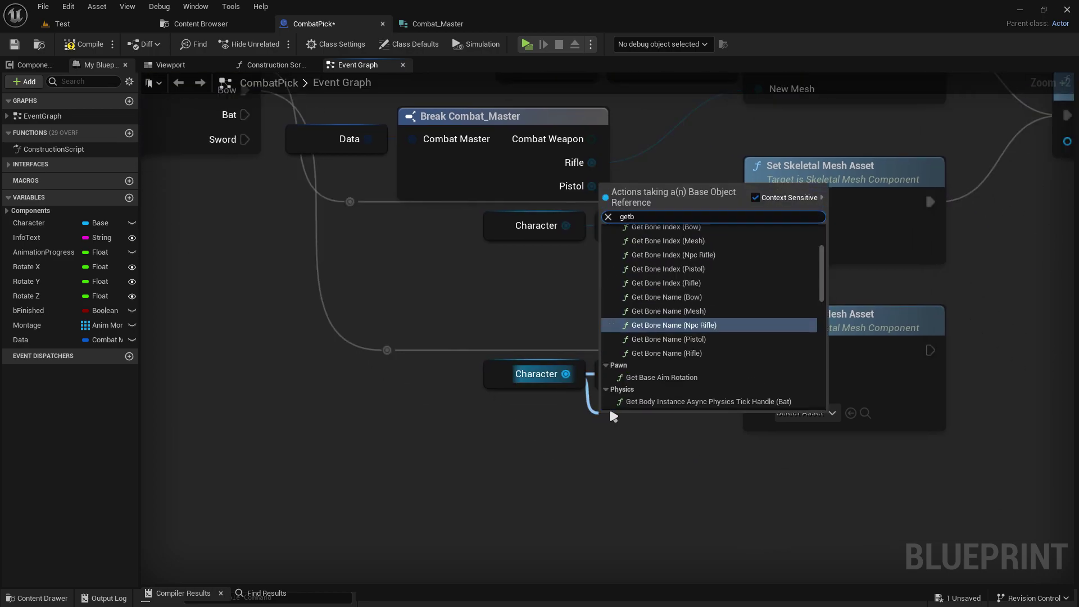
pyautogui.write('ow')
pyautogui.click(671, 265)
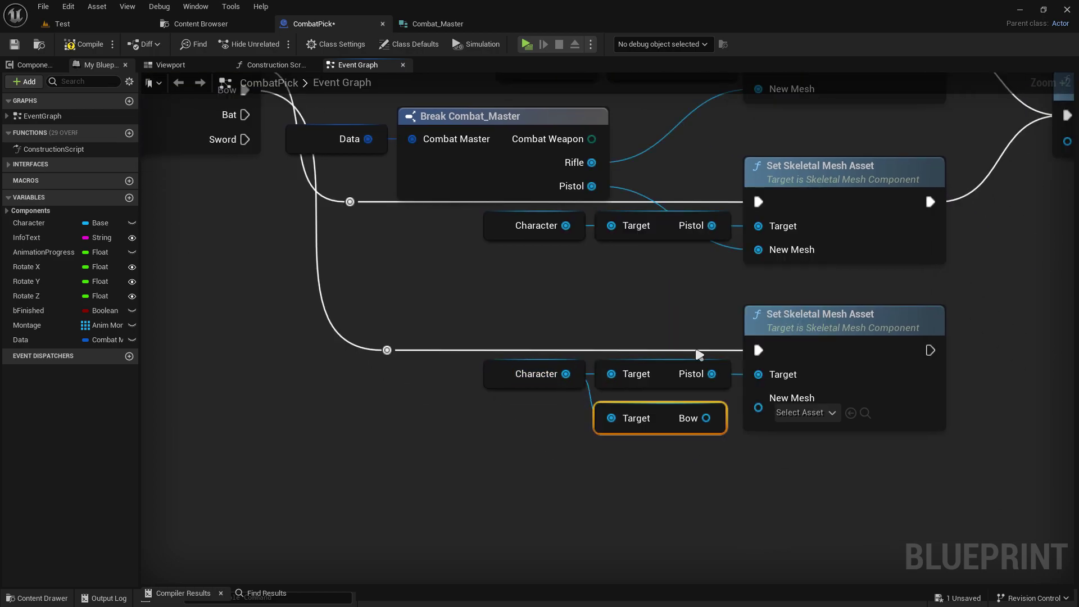
pyautogui.click(673, 367)
pyautogui.press('Delete')
pyautogui.moveTo(667, 427)
pyautogui.mouseDown()
pyautogui.moveTo(668, 377)
pyautogui.moveTo(782, 380)
pyautogui.mouseUp()
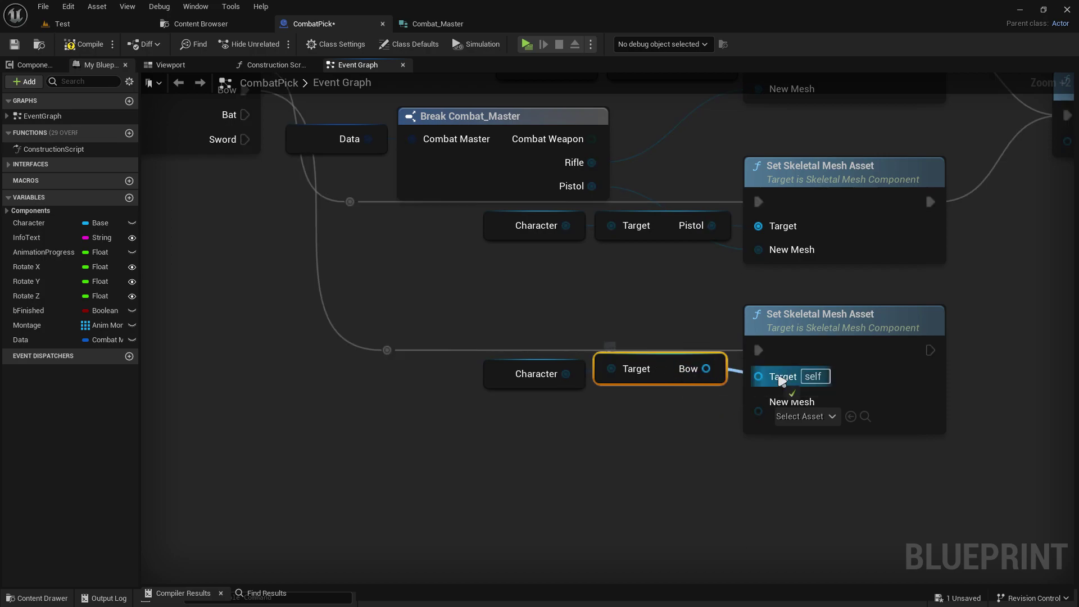
pyautogui.moveTo(466, 404); pyautogui.dragTo(796, 362)
pyautogui.click(669, 456)
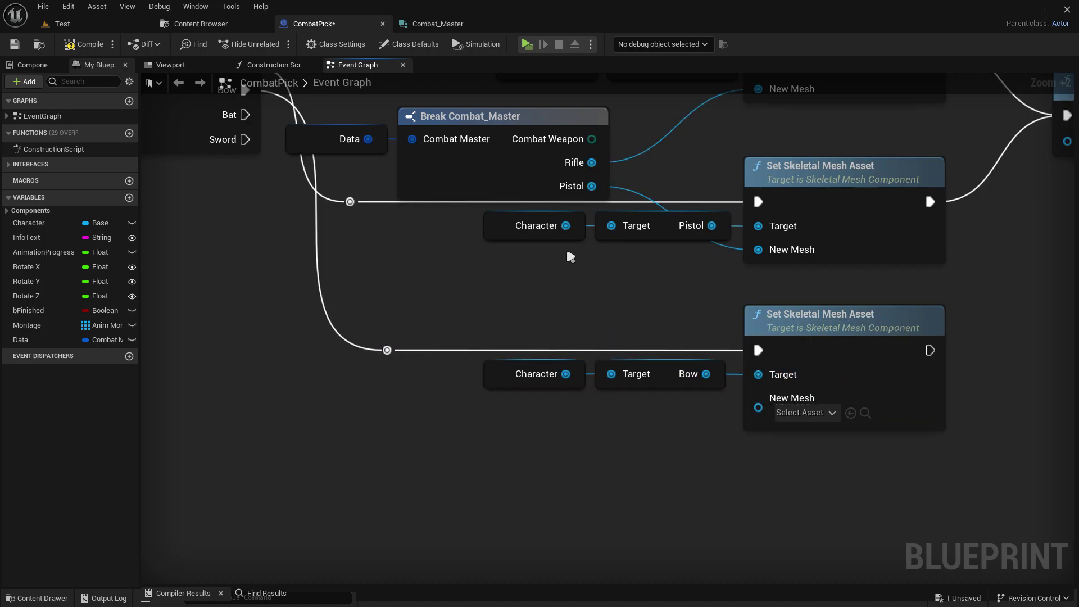
pyautogui.click(508, 173)
# - Review Combat_Master's Default Values, then add a fourth member, MemberVar_8, in the Structure tab
pyautogui.click(427, 24)
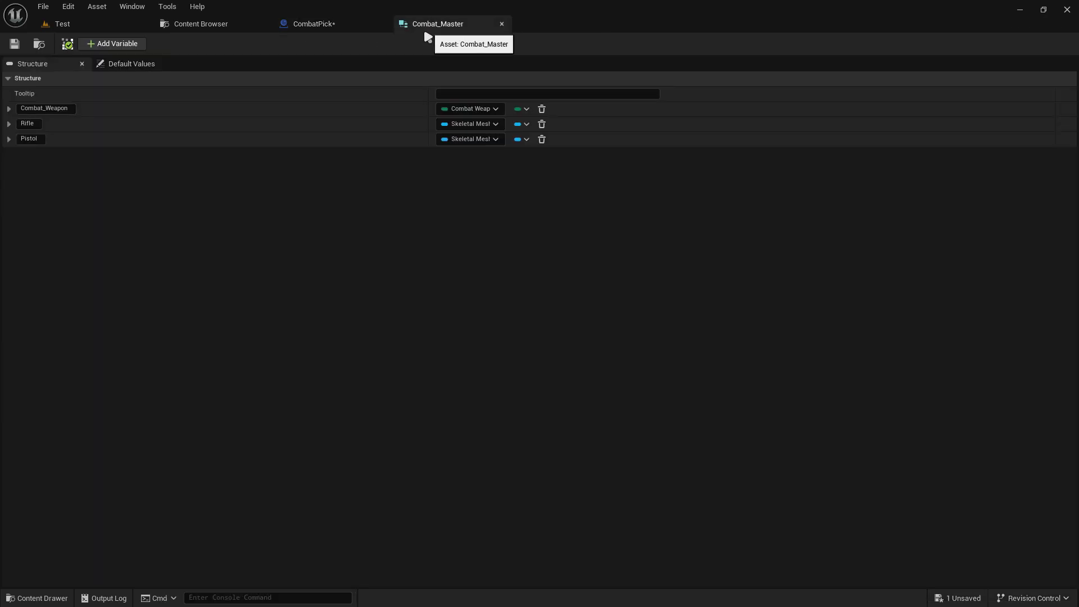
pyautogui.click(126, 66)
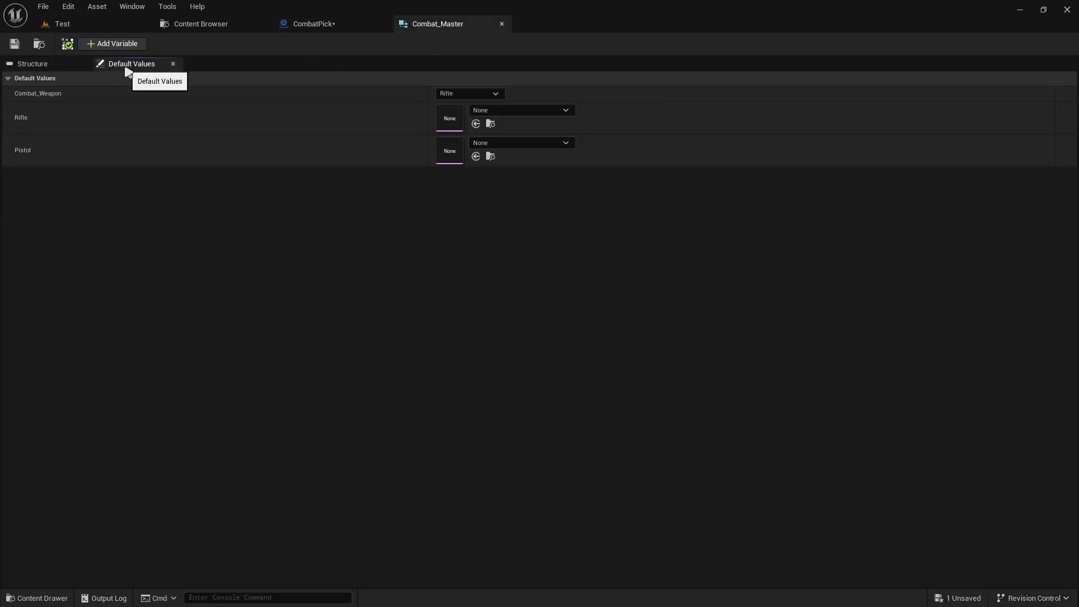
pyautogui.click(68, 65)
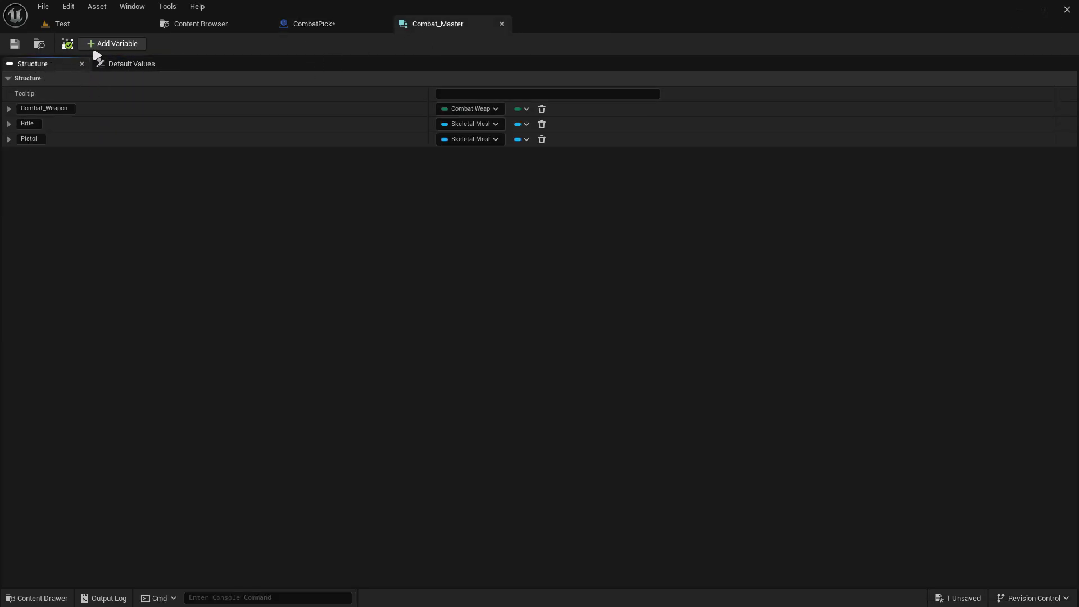
pyautogui.click(107, 49)
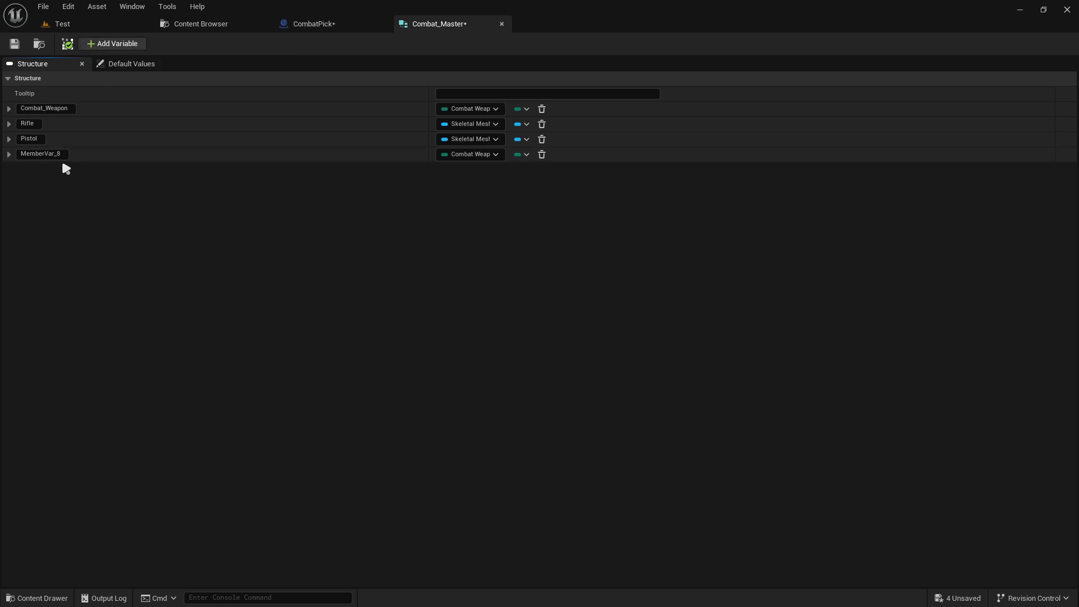
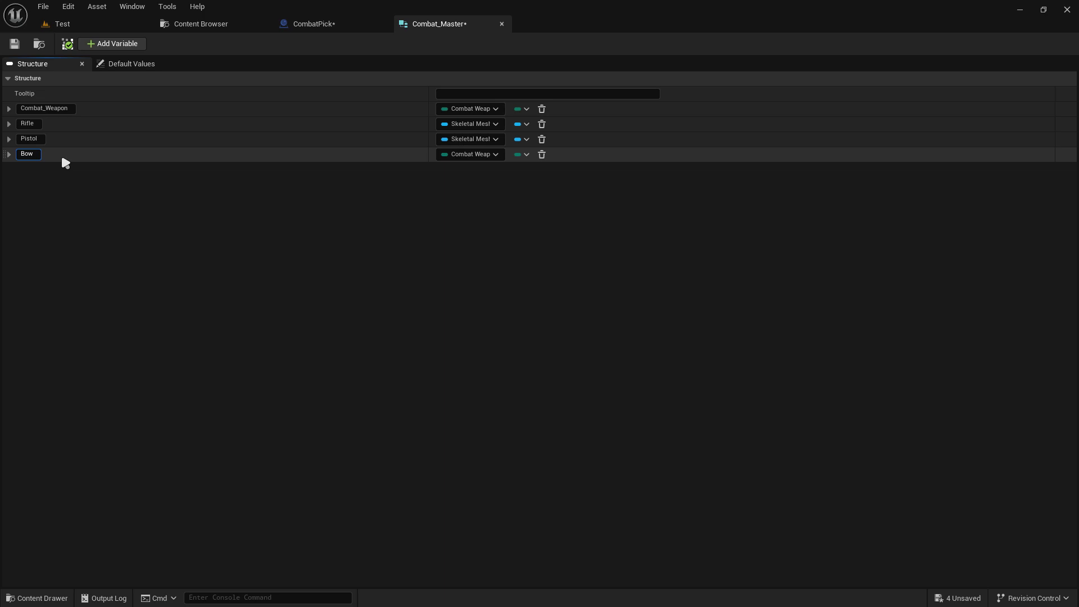
# - Confirm the Bow member and set its type to Skeletal Mesh via a 'skeletal' search
pyautogui.press('Return')
pyautogui.click(484, 155)
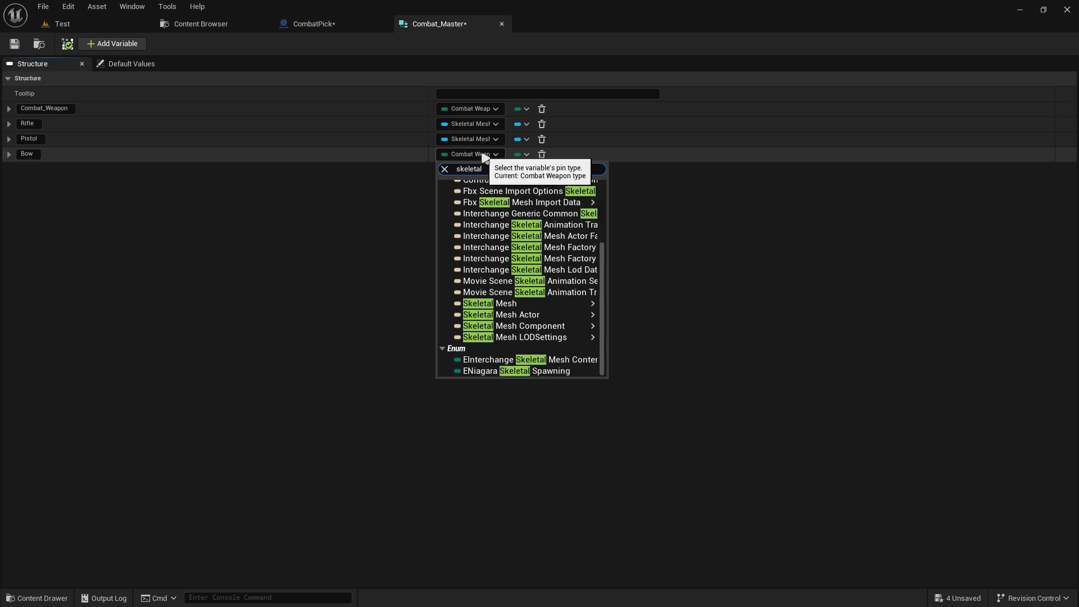
pyautogui.click(522, 302)
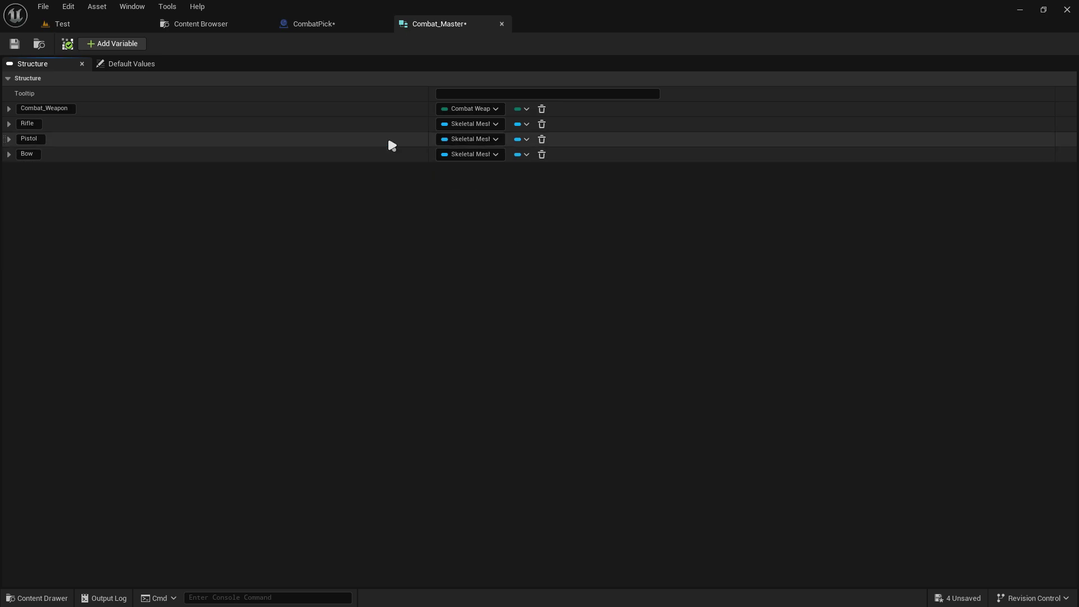
pyautogui.click(37, 45)
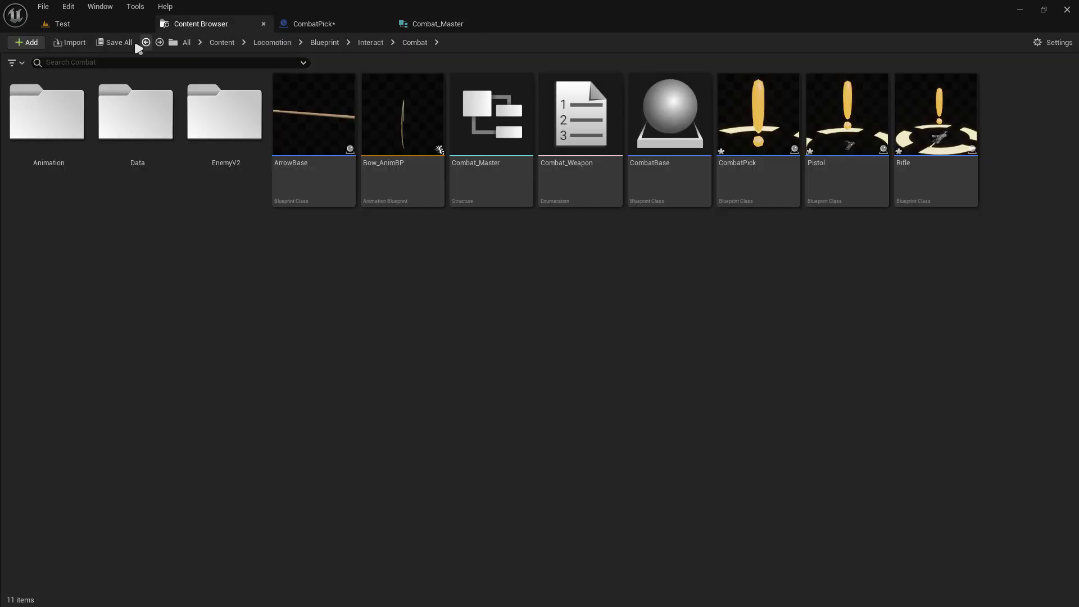
pyautogui.click(313, 24)
# - Connect the Break node's Bow output to the third Set Skeletal Mesh Asset's New Mesh
pyautogui.moveTo(417, 300); pyautogui.dragTo(615, 274, button='right')
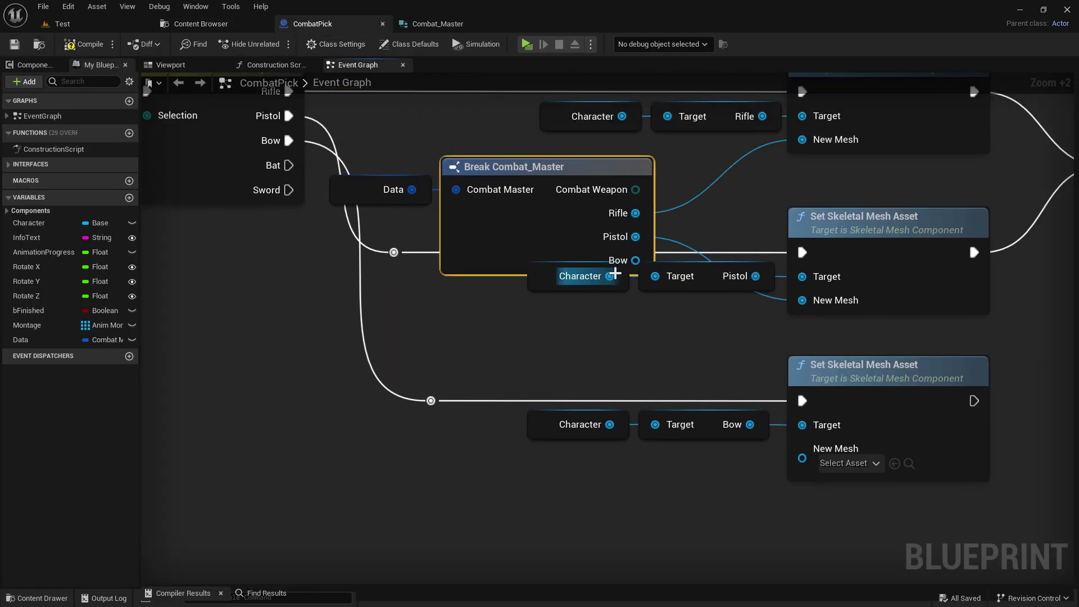
pyautogui.moveTo(635, 260); pyautogui.dragTo(802, 458)
pyautogui.scroll(-4, 562, 337)
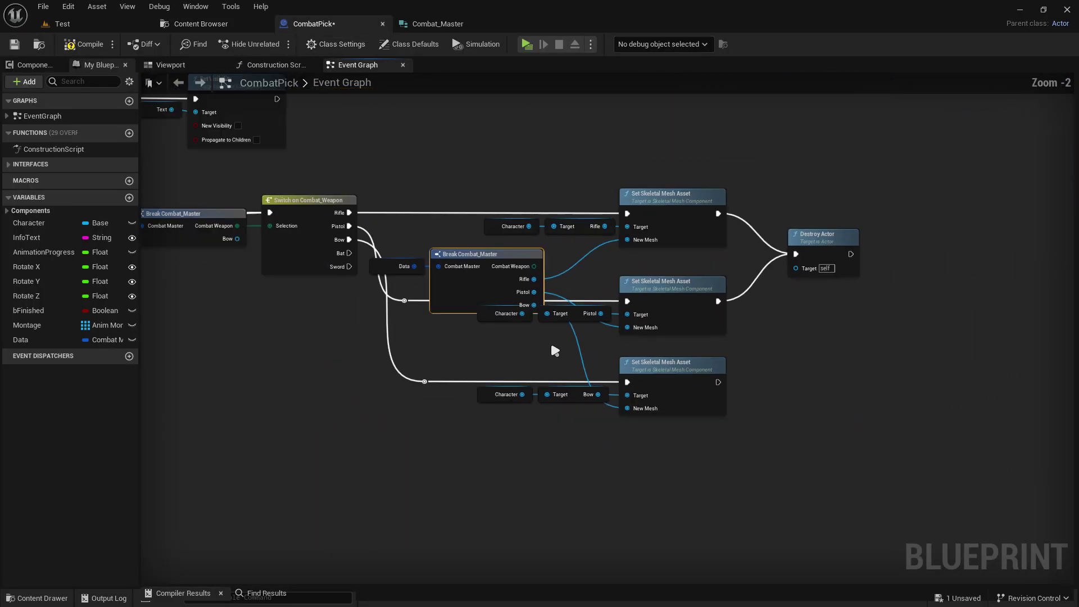
pyautogui.moveTo(552, 346); pyautogui.dragTo(440, 340, button='right')
pyautogui.scroll(2, 454, 339)
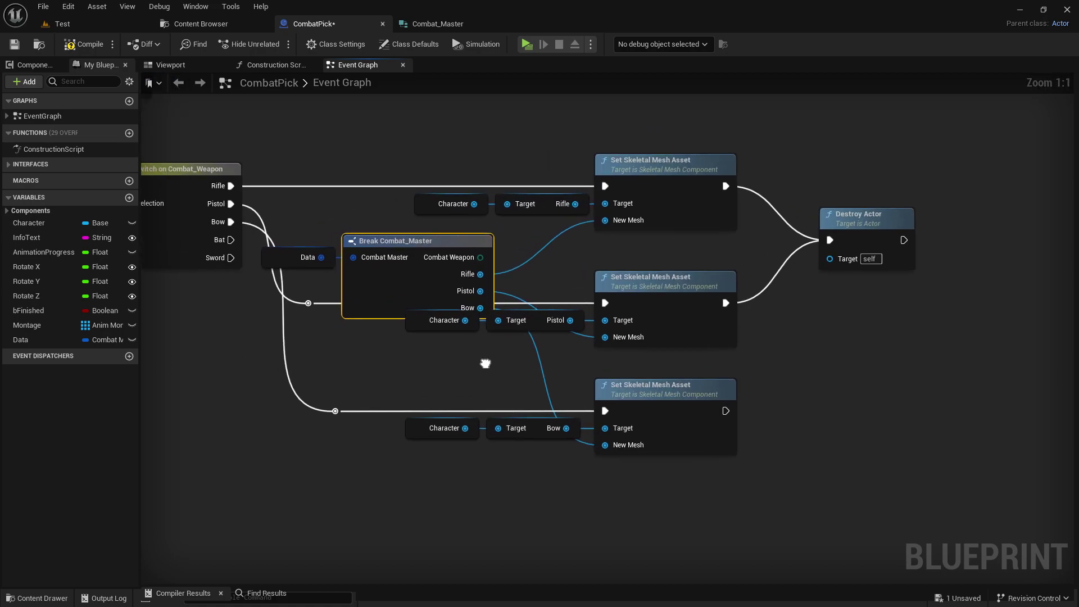
# - Shift the mesh-setting nodes and Destroy Actor to the right to make room
pyautogui.moveTo(433, 109); pyautogui.dragTo(789, 441)
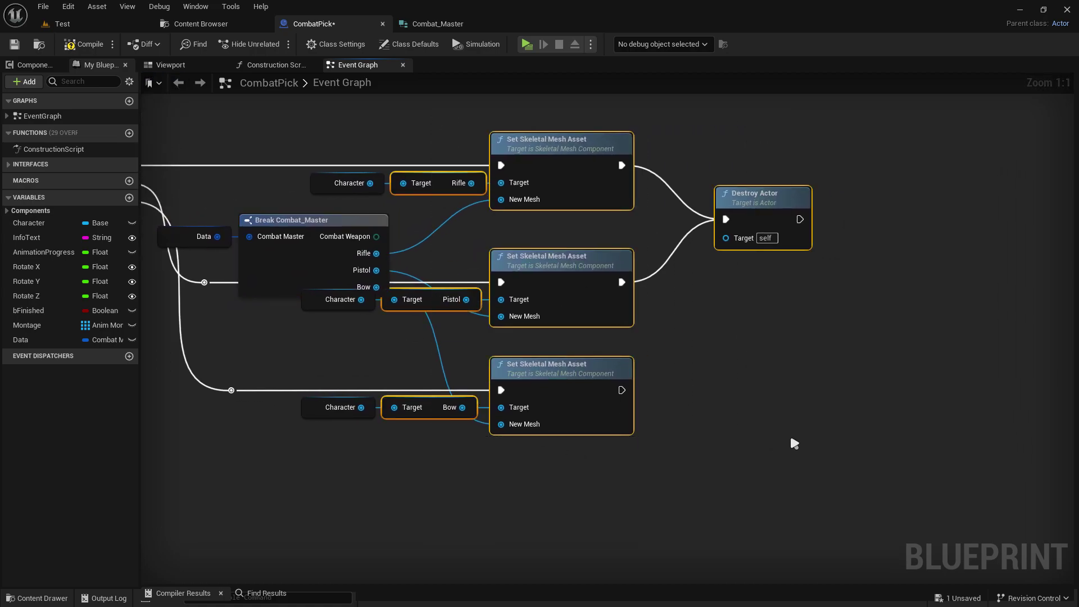
pyautogui.moveTo(554, 407); pyautogui.dragTo(697, 406)
pyautogui.moveTo(440, 391); pyautogui.dragTo(433, 349)
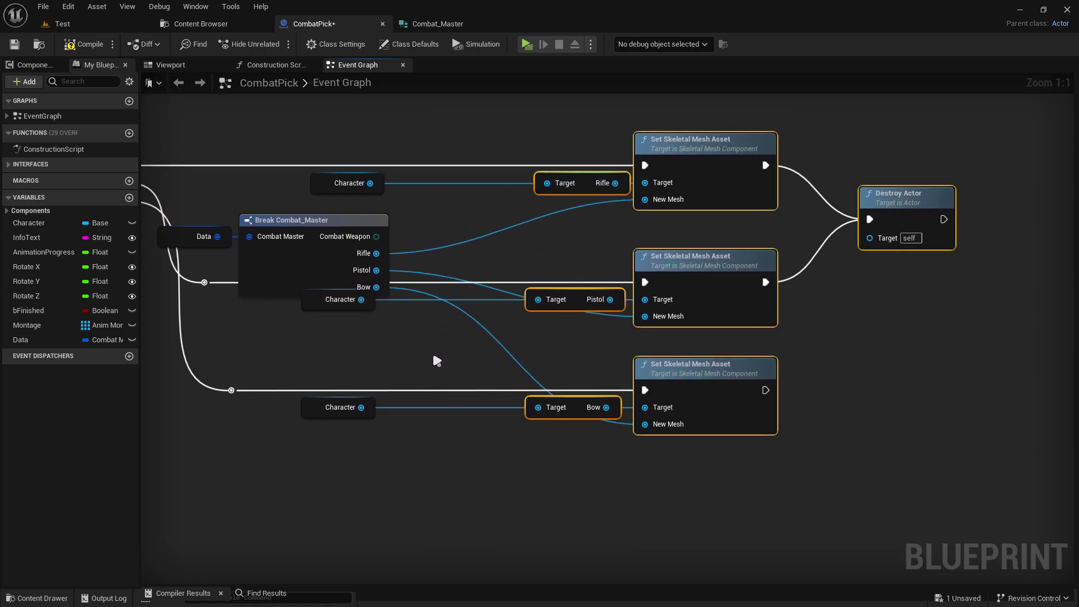
pyautogui.click(421, 317)
# - Share one Character getter with the Bow target and delete the redundant getters
pyautogui.moveTo(335, 193)
pyautogui.mouseDown()
pyautogui.moveTo(416, 274)
pyautogui.moveTo(472, 288)
pyautogui.mouseUp()
pyautogui.moveTo(532, 409); pyautogui.dragTo(531, 410)
pyautogui.moveTo(371, 448); pyautogui.dragTo(337, 369)
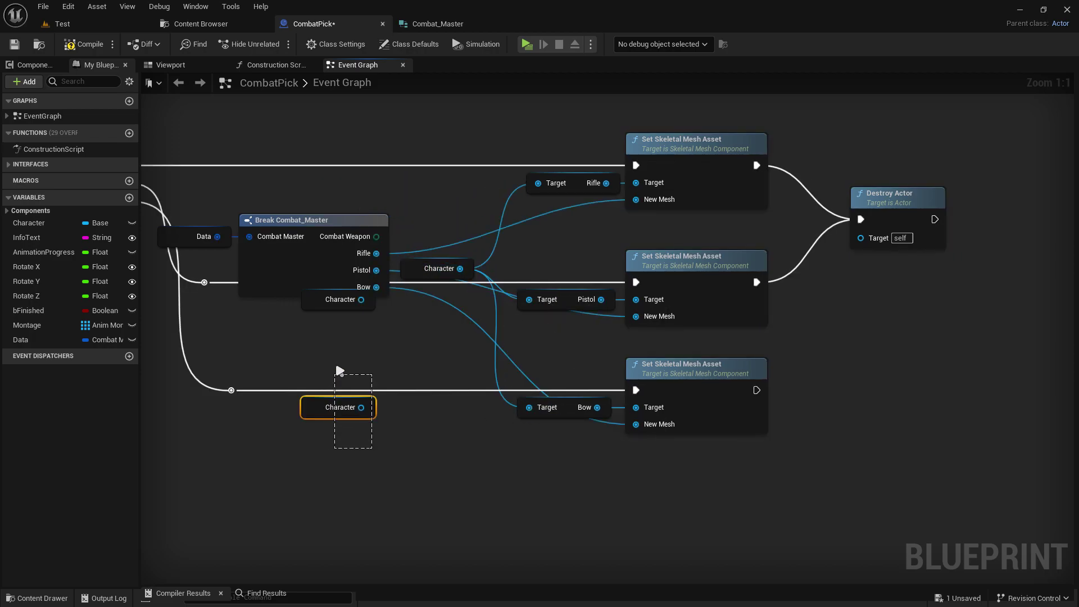
pyautogui.press('Delete')
pyautogui.moveTo(359, 355); pyautogui.dragTo(404, 362, button='right')
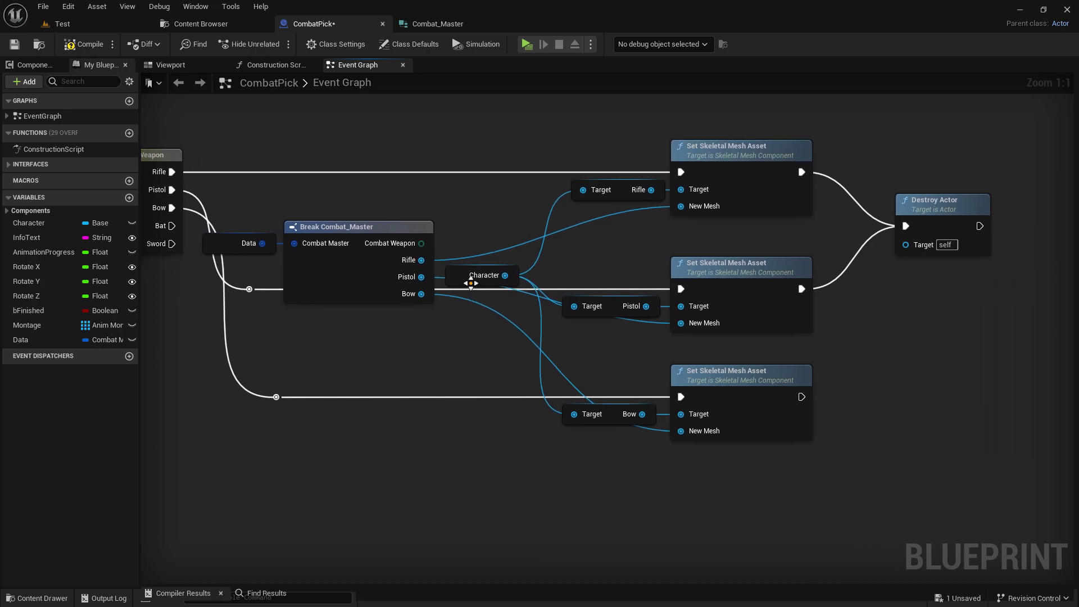
pyautogui.moveTo(470, 283); pyautogui.dragTo(479, 314)
pyautogui.moveTo(496, 268); pyautogui.dragTo(528, 264, button='right')
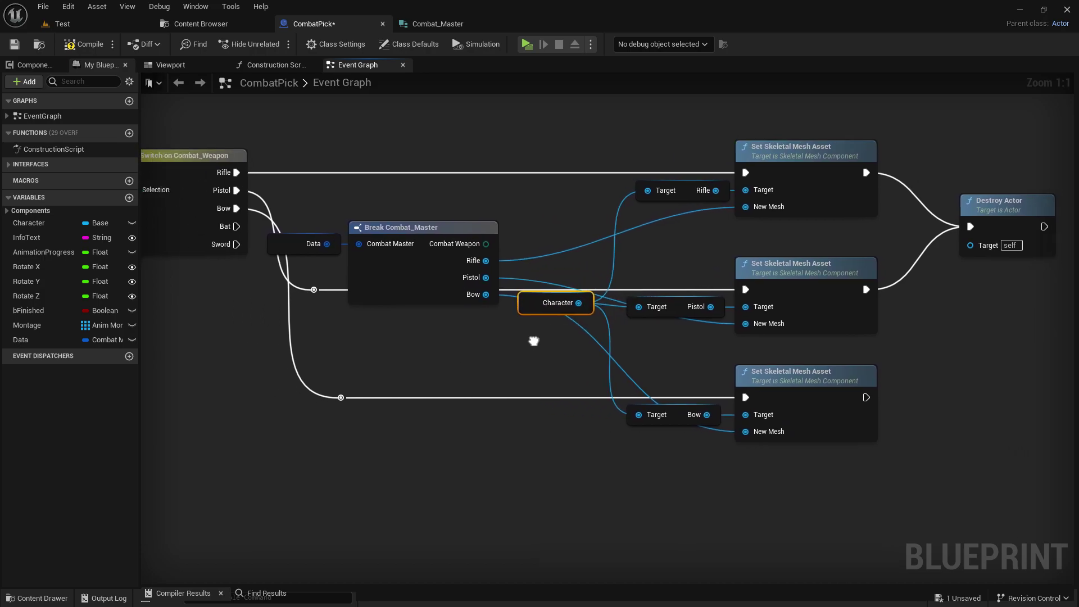
# - Chain the Bow mesh node's exec into Destroy Actor and save CombatPick
pyautogui.moveTo(449, 330); pyautogui.dragTo(494, 349, button='right')
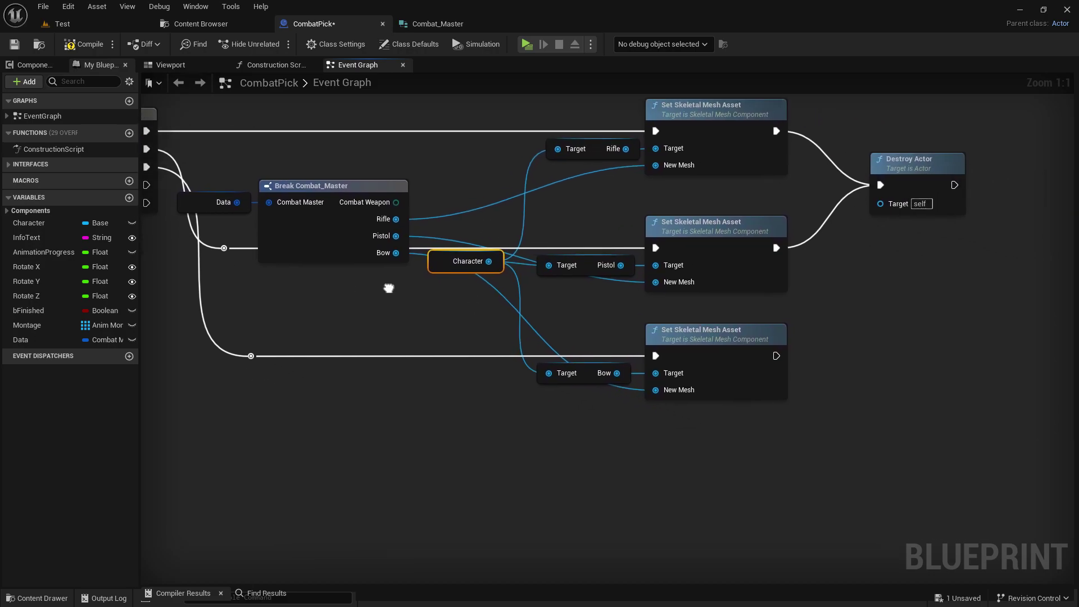
pyautogui.scroll(2, 562, 360)
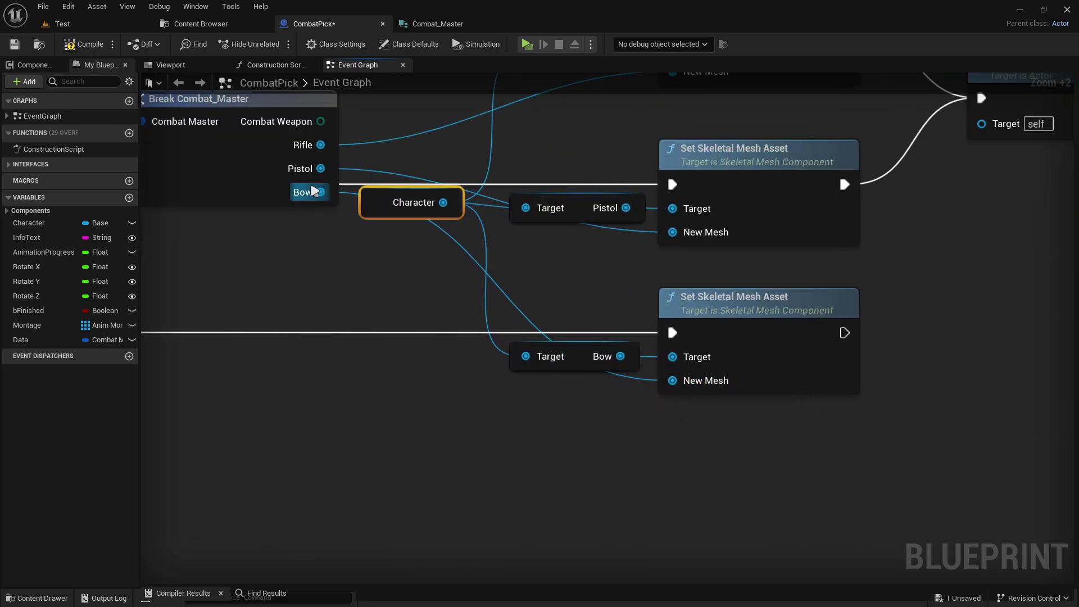
pyautogui.moveTo(415, 313); pyautogui.dragTo(649, 377, button='right')
pyautogui.scroll(-1, 649, 377)
pyautogui.scroll(-1, 651, 382)
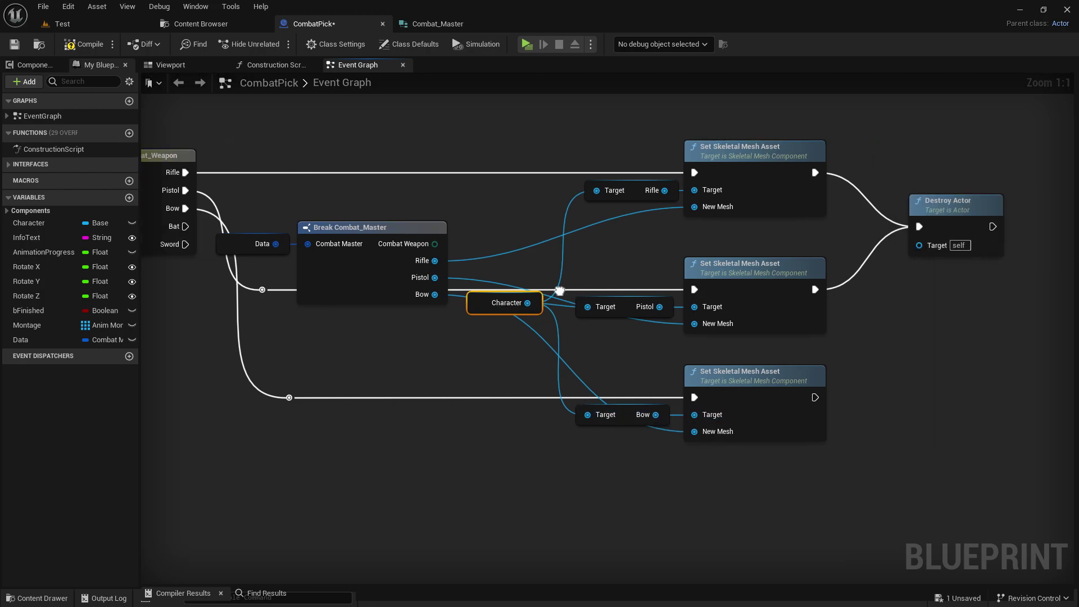
pyautogui.moveTo(1063, 300); pyautogui.dragTo(666, 295, button='right')
pyautogui.moveTo(710, 206); pyautogui.dragTo(778, 297)
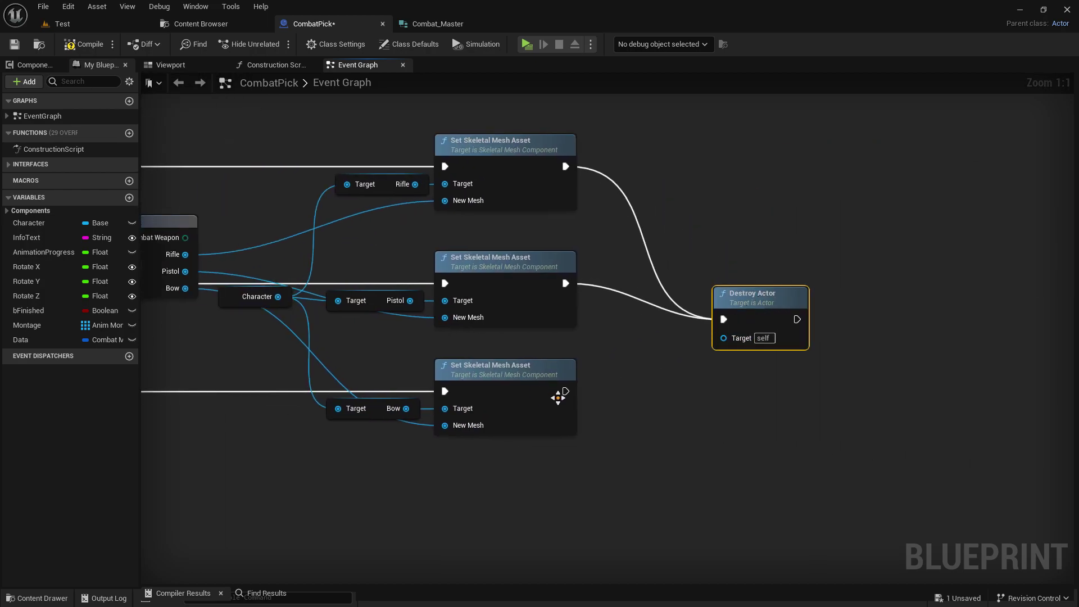
pyautogui.moveTo(565, 391)
pyautogui.mouseDown()
pyautogui.moveTo(741, 311)
pyautogui.moveTo(757, 288)
pyautogui.moveTo(739, 289)
pyautogui.mouseUp()
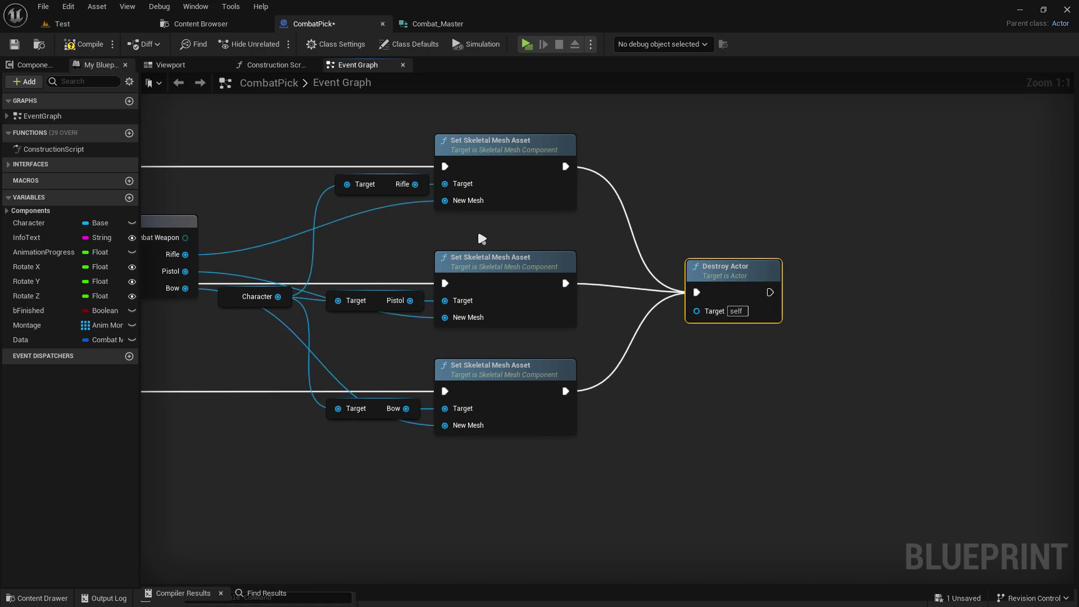
pyautogui.click(14, 44)
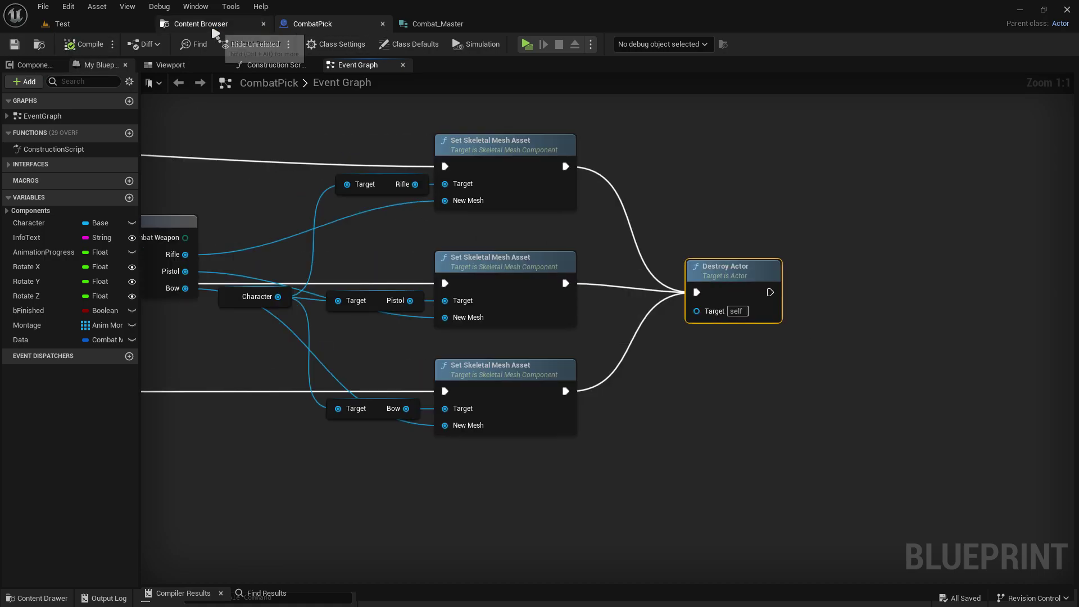
# - Open the Base character blueprint from the Blueprint folder and select its Bow component
pyautogui.click(201, 23)
pyautogui.click(375, 42)
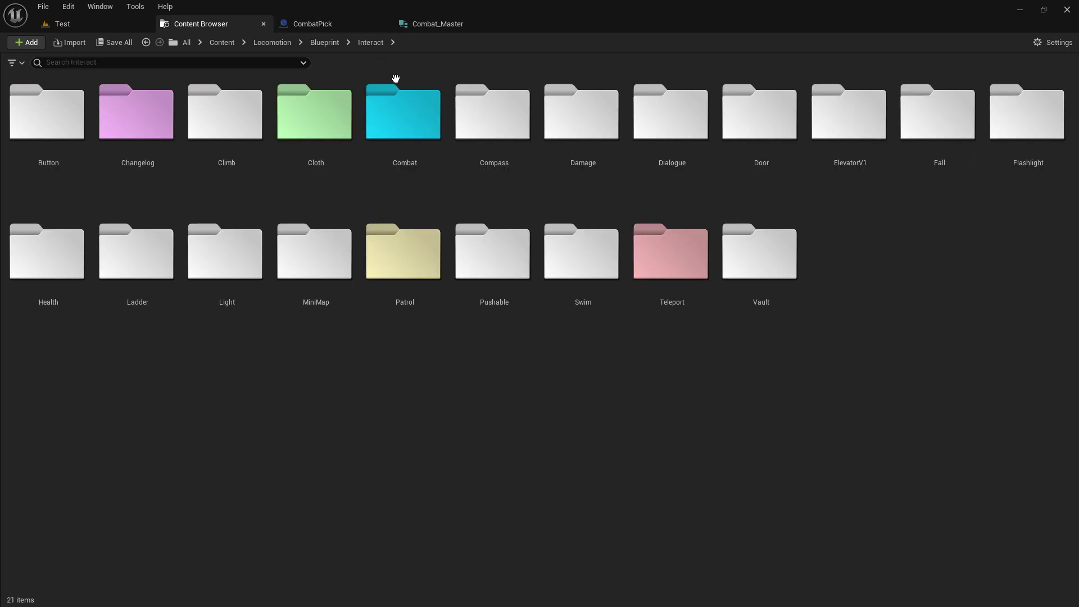
pyautogui.click(324, 42)
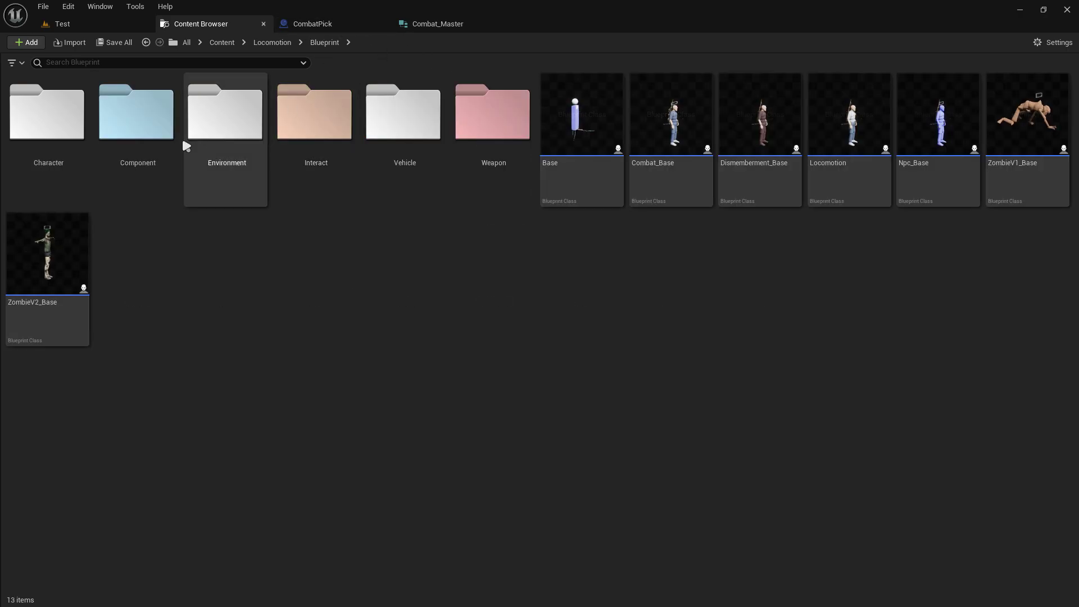
pyautogui.click(168, 135)
pyautogui.doubleClick(588, 172)
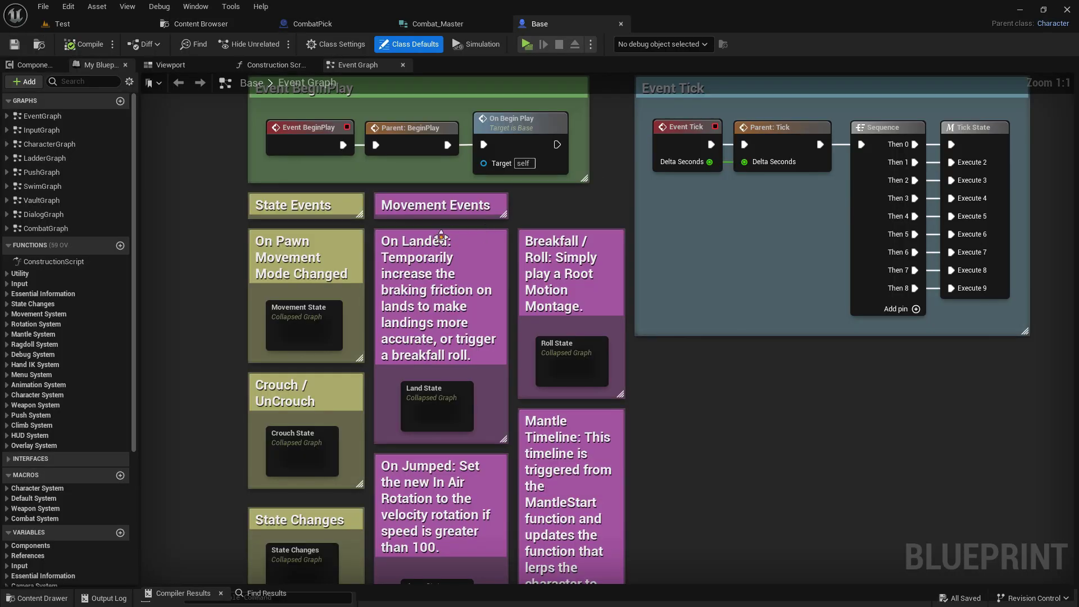
pyautogui.click(170, 65)
pyautogui.scroll(3, 489, 320)
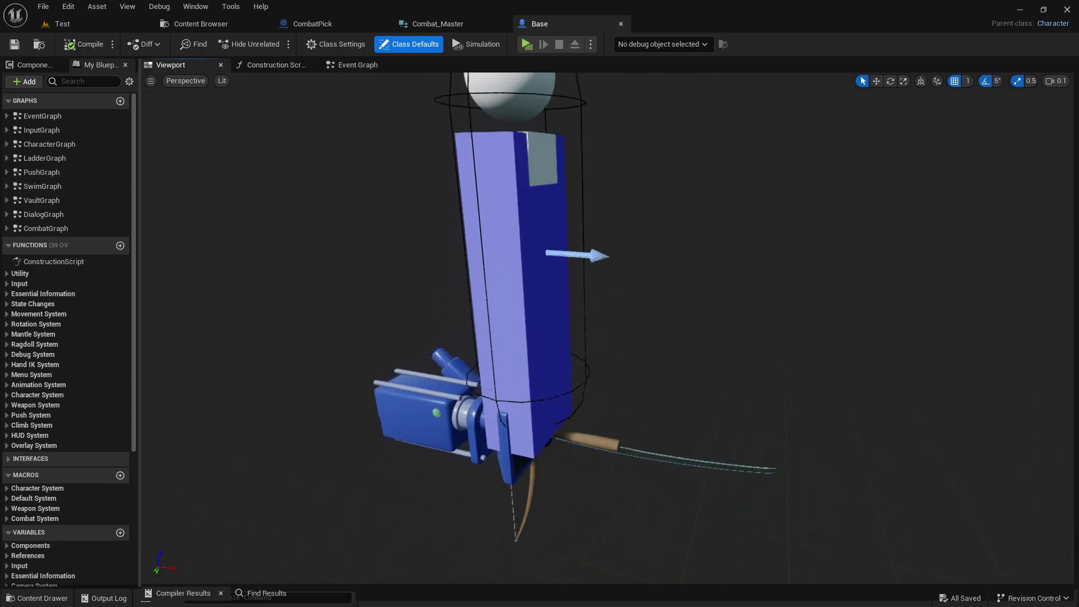
pyautogui.click(34, 64)
pyautogui.click(52, 234)
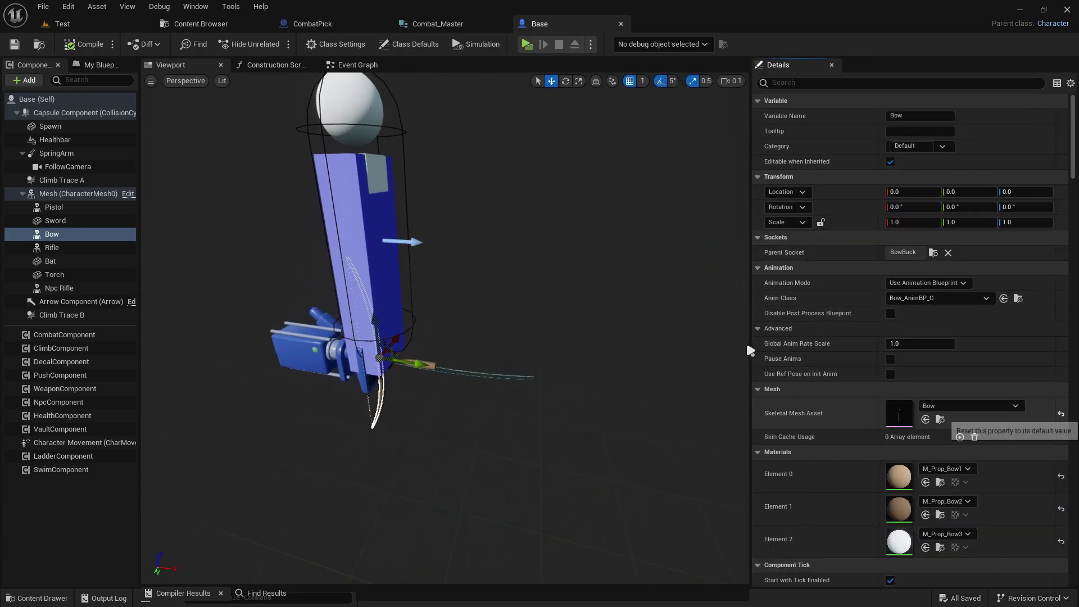
# - Reset the Bow component's Skeletal Mesh Asset to default, then compile and save Base
pyautogui.moveTo(752, 348); pyautogui.dragTo(956, 332)
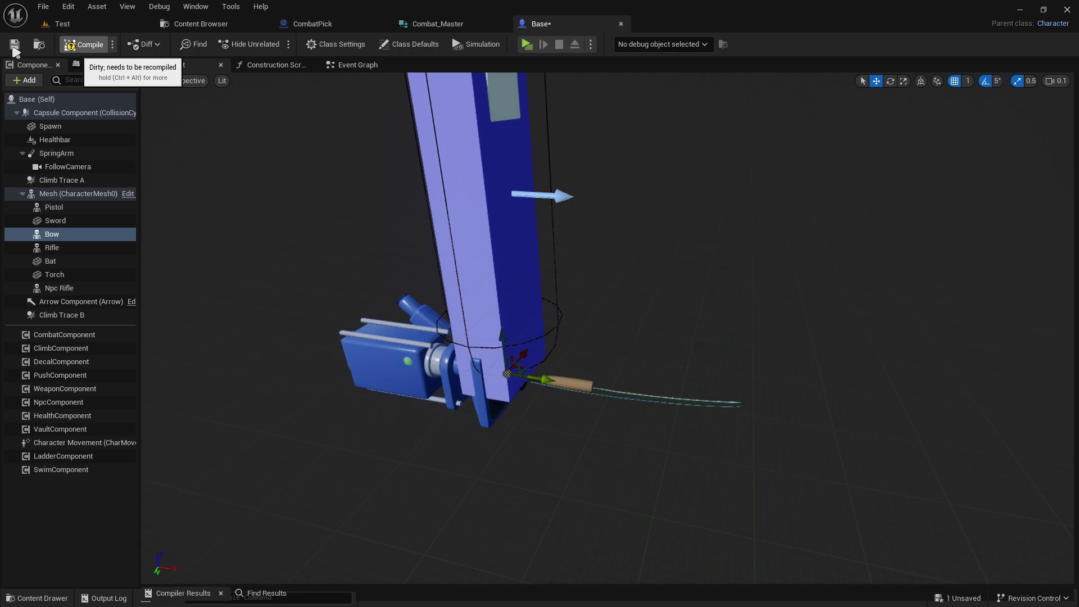
pyautogui.click(13, 48)
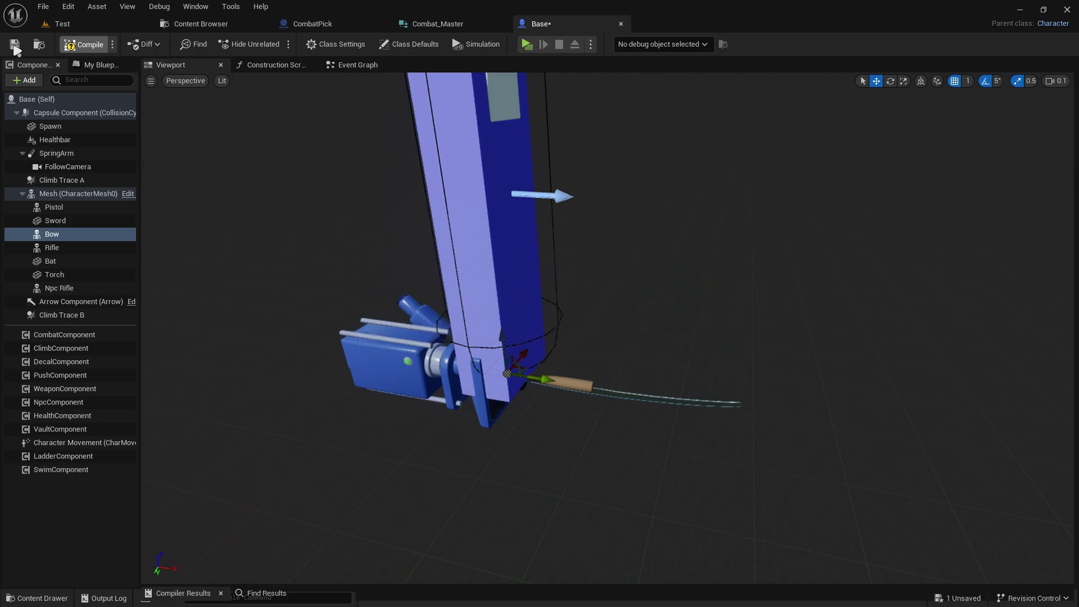
pyautogui.click(14, 46)
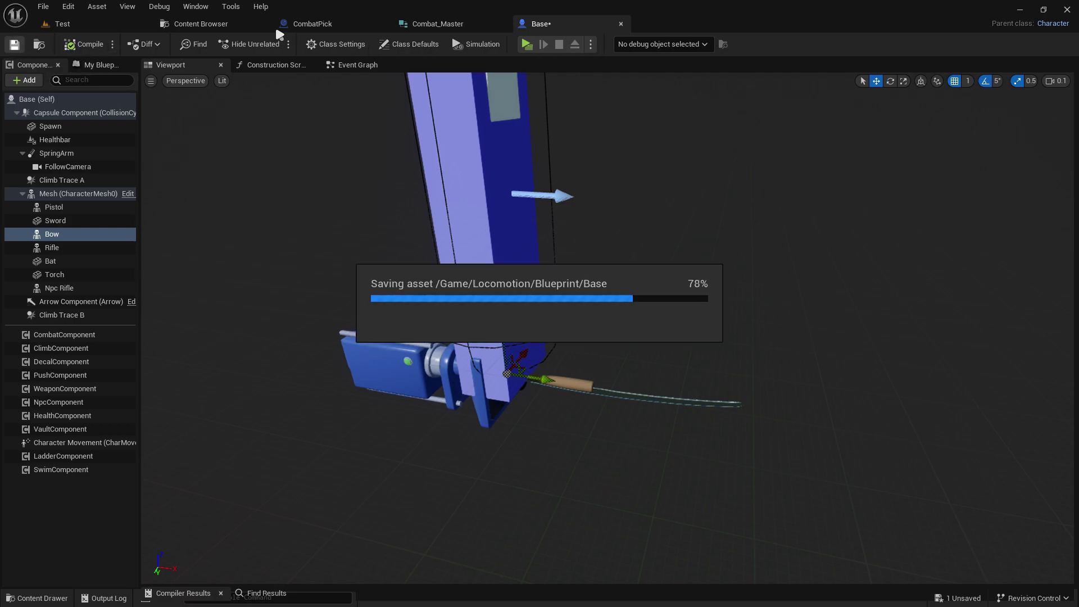
# - Browse the Content Browser back to the Interact/Combat folder
pyautogui.click(200, 23)
pyautogui.click(589, 279)
pyautogui.hotkey('alt', 'Right')
# - Duplicate the Pistol blueprint and name the copy 'Bow'
pyautogui.hotkey('alt', 'Right')
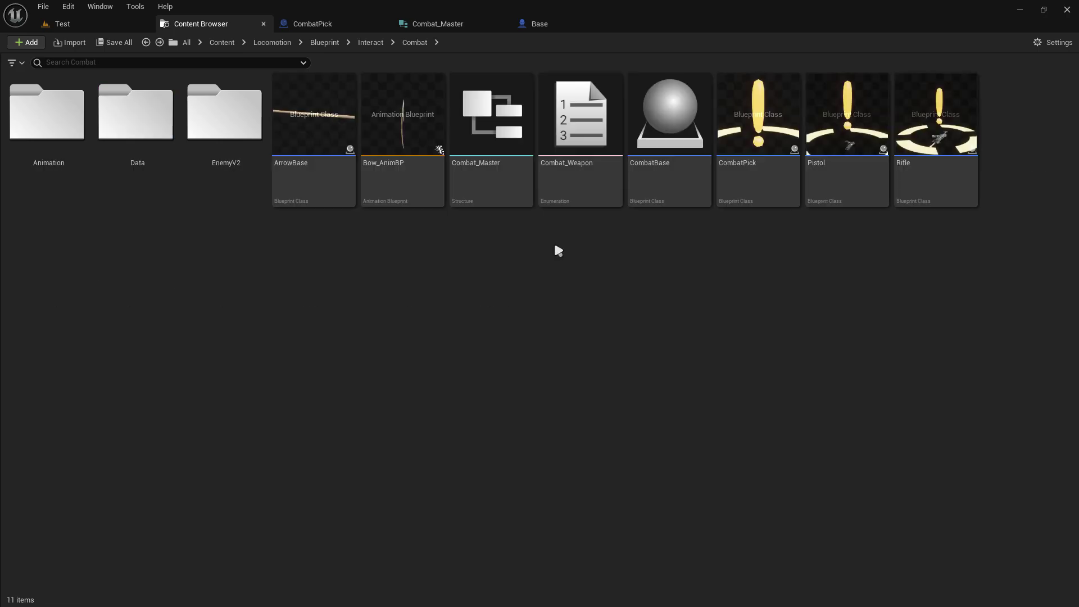
pyautogui.hotkey('alt', 'Left')
pyautogui.hotkey('alt', 'Right')
pyautogui.click(768, 187)
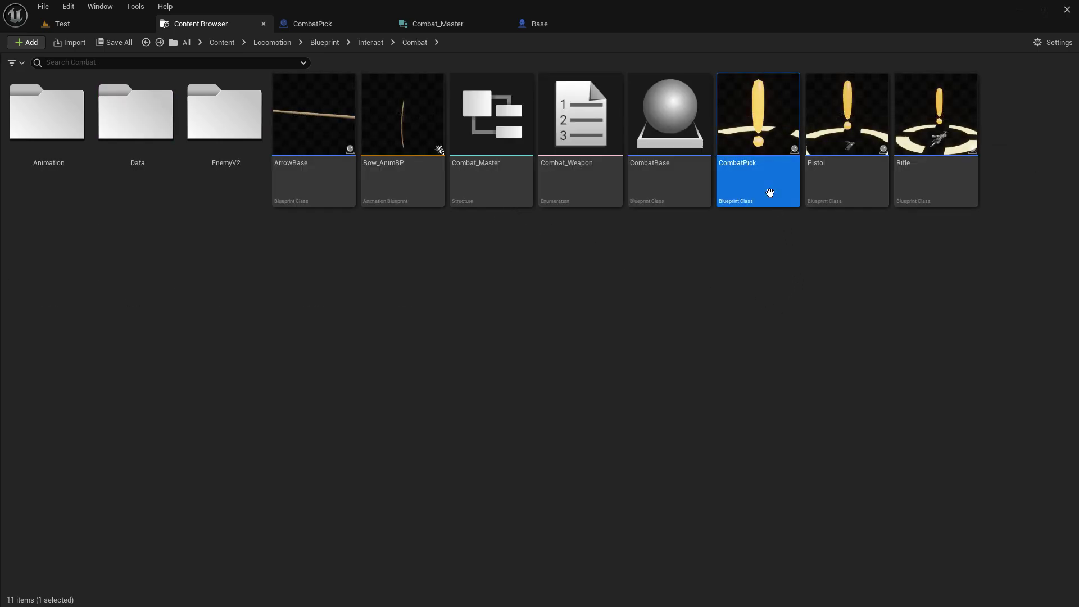
pyautogui.click(772, 240)
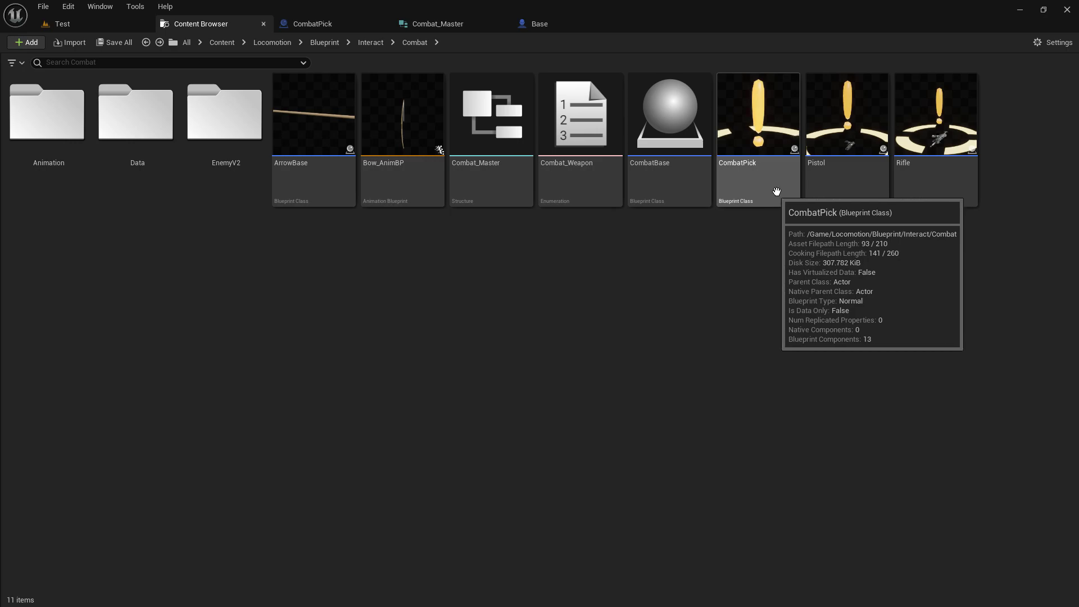
pyautogui.click(854, 175)
pyautogui.rightClick(829, 159)
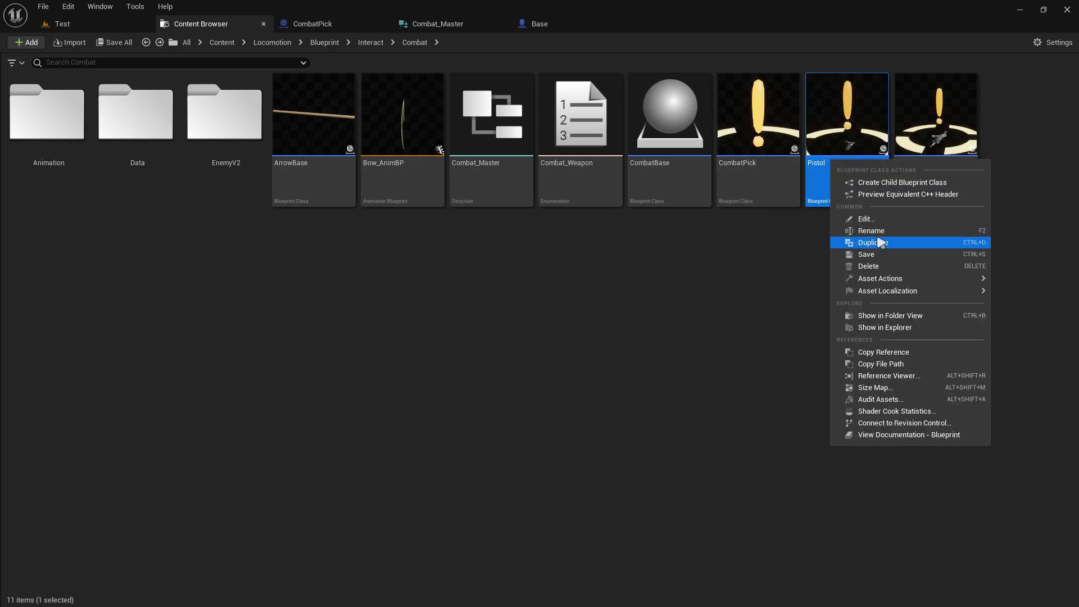
pyautogui.click(905, 253)
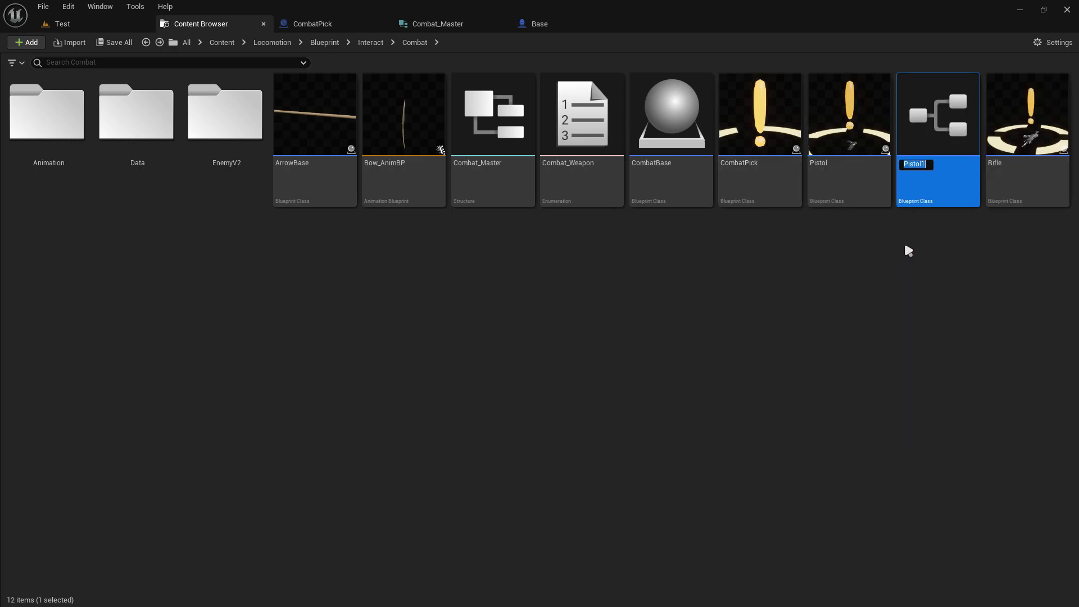
pyautogui.write('Bow')
pyautogui.press('Return')
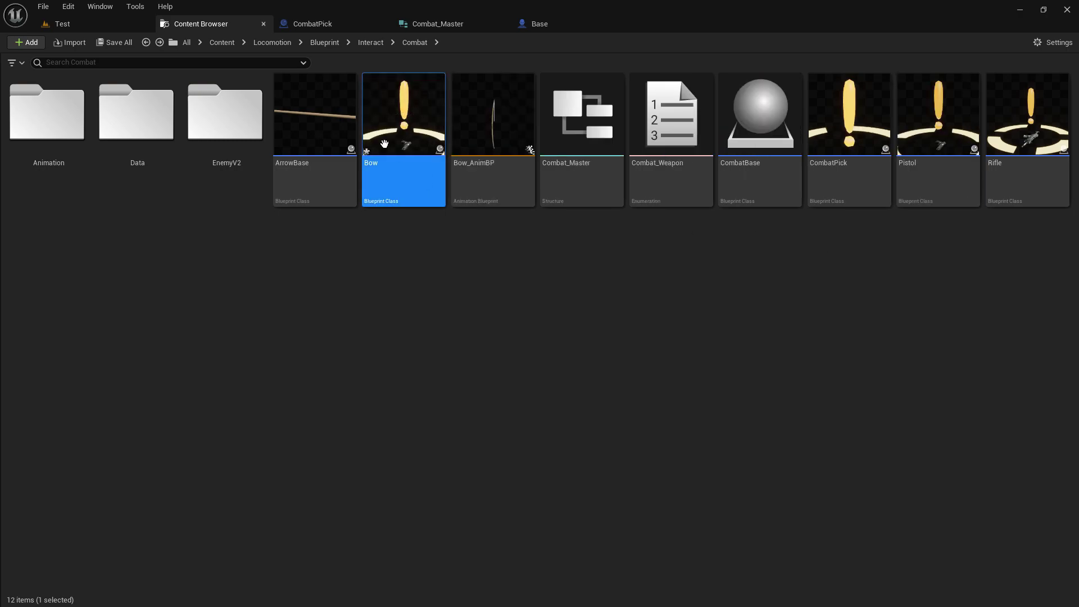
# - In the Bow blueprint's Construction Script, set Combat Weapon to Bow
pyautogui.doubleClick(385, 144)
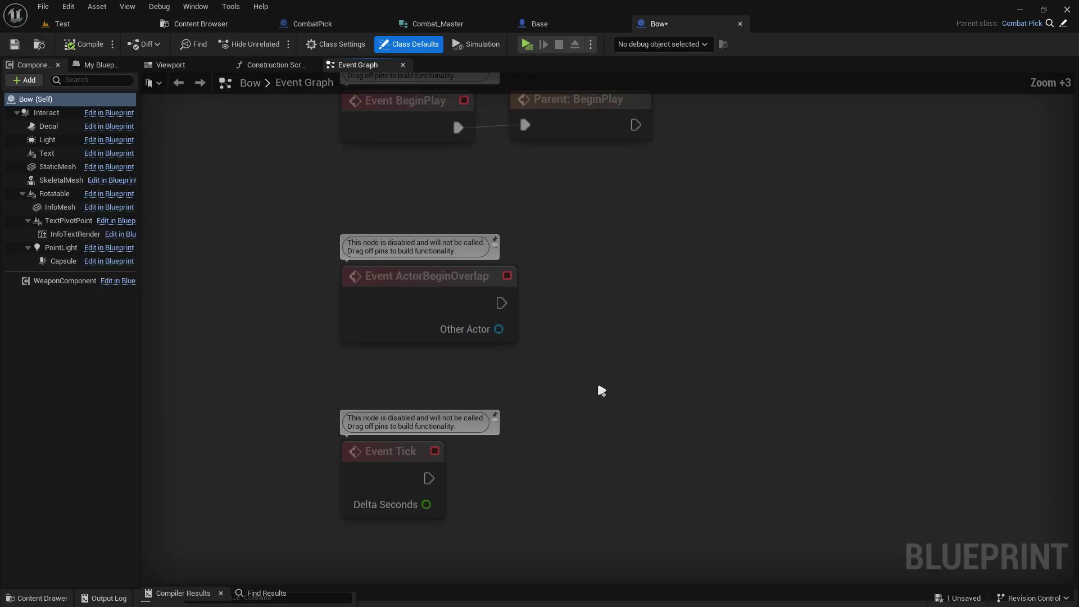
pyautogui.click(277, 65)
pyautogui.rightClick(277, 65)
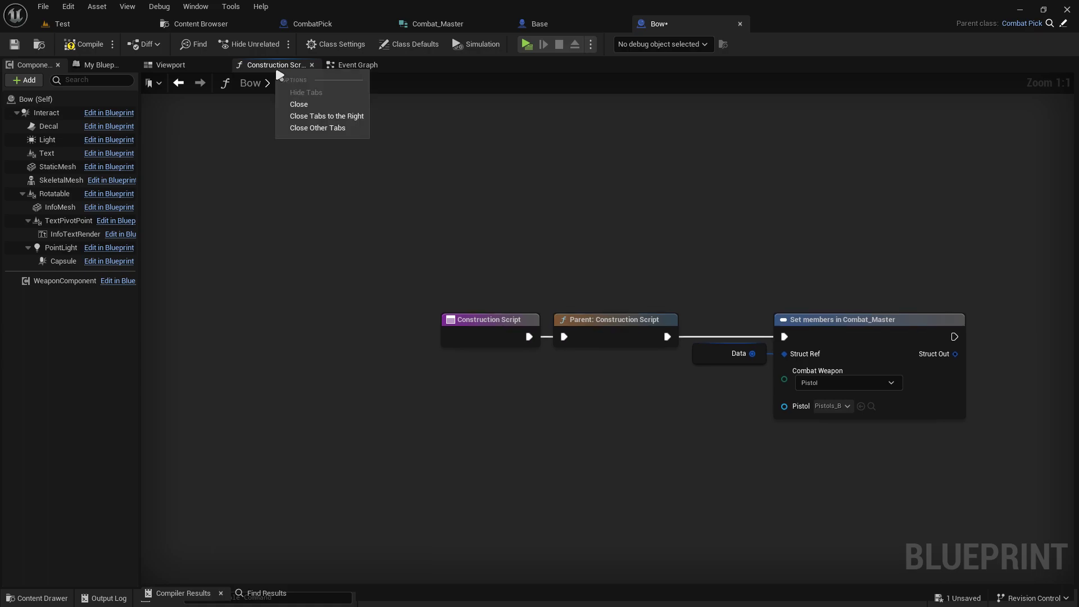
pyautogui.click(314, 126)
pyautogui.scroll(5, 581, 347)
pyautogui.scroll(1, 580, 348)
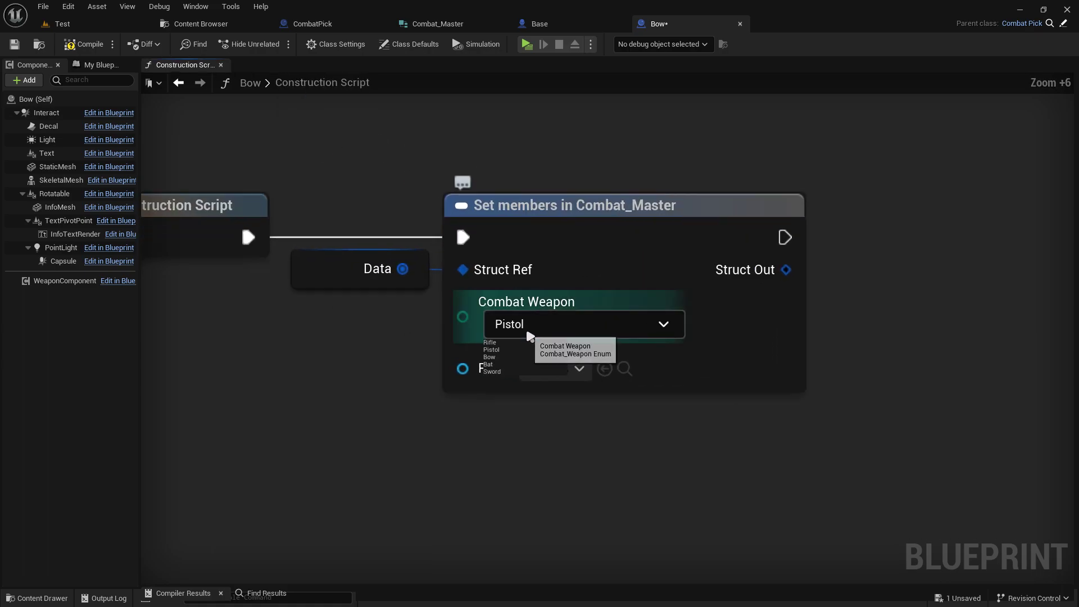
pyautogui.click(534, 326)
pyautogui.click(495, 344)
# - Try the Bow mesh on the Pistol member, compile, then clear it again
pyautogui.click(566, 375)
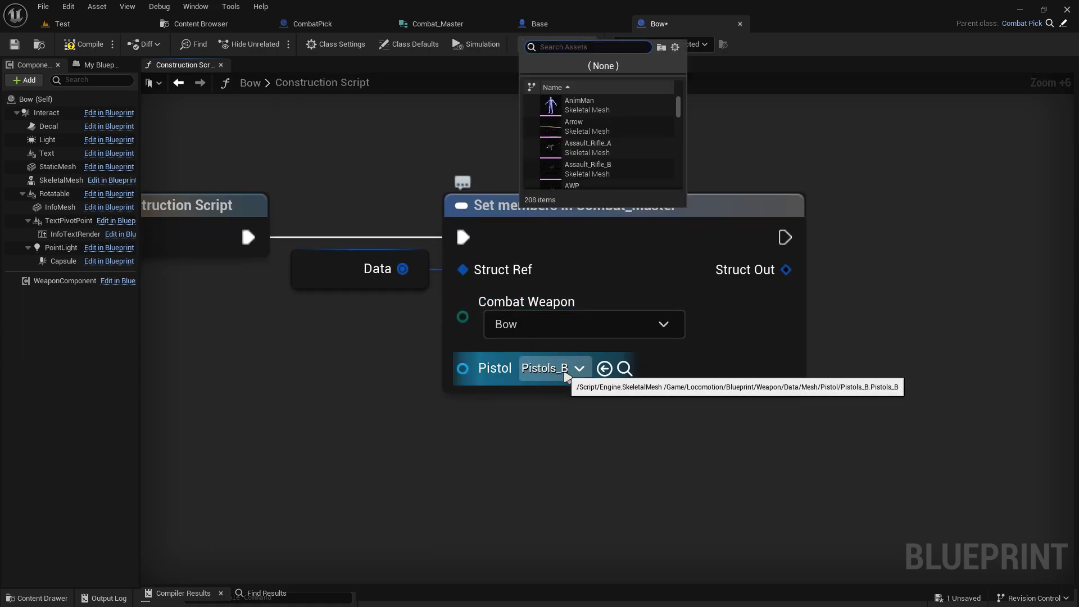
pyautogui.write('bow')
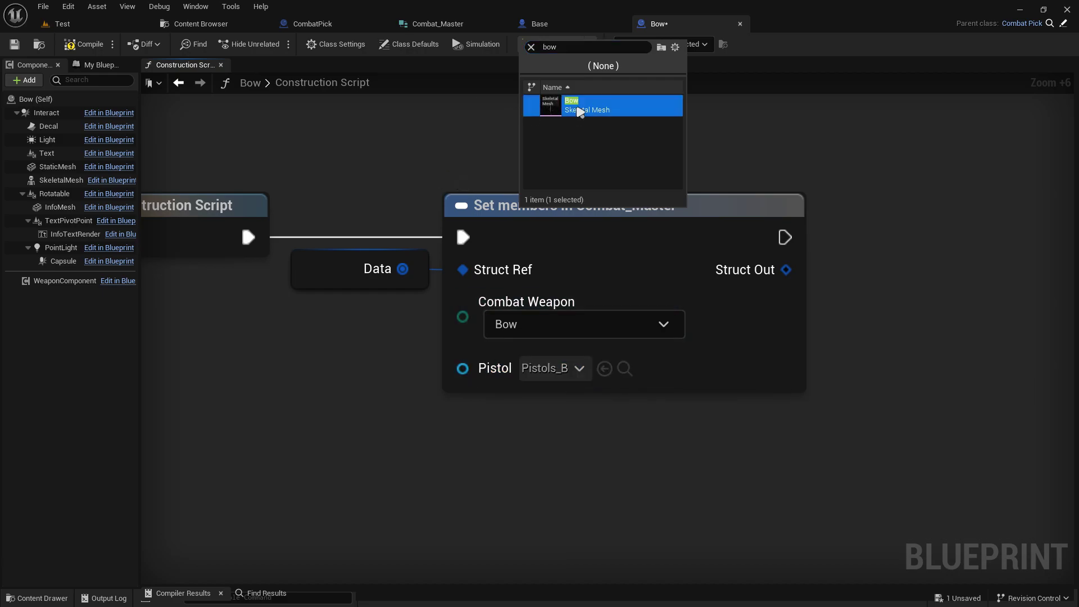
pyautogui.click(579, 105)
pyautogui.click(85, 43)
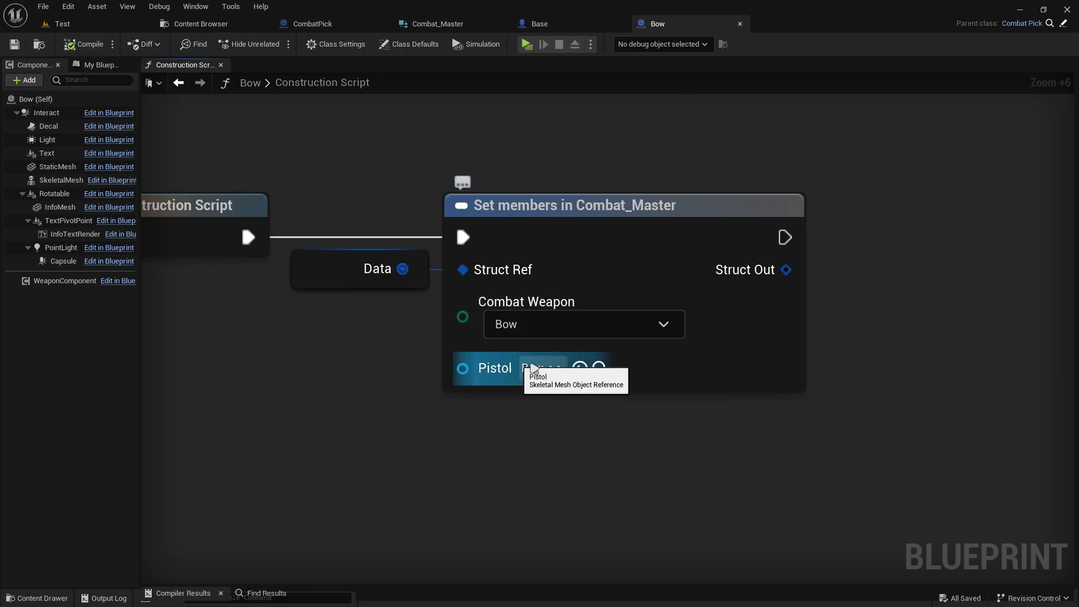
pyautogui.click(540, 370)
pyautogui.click(587, 66)
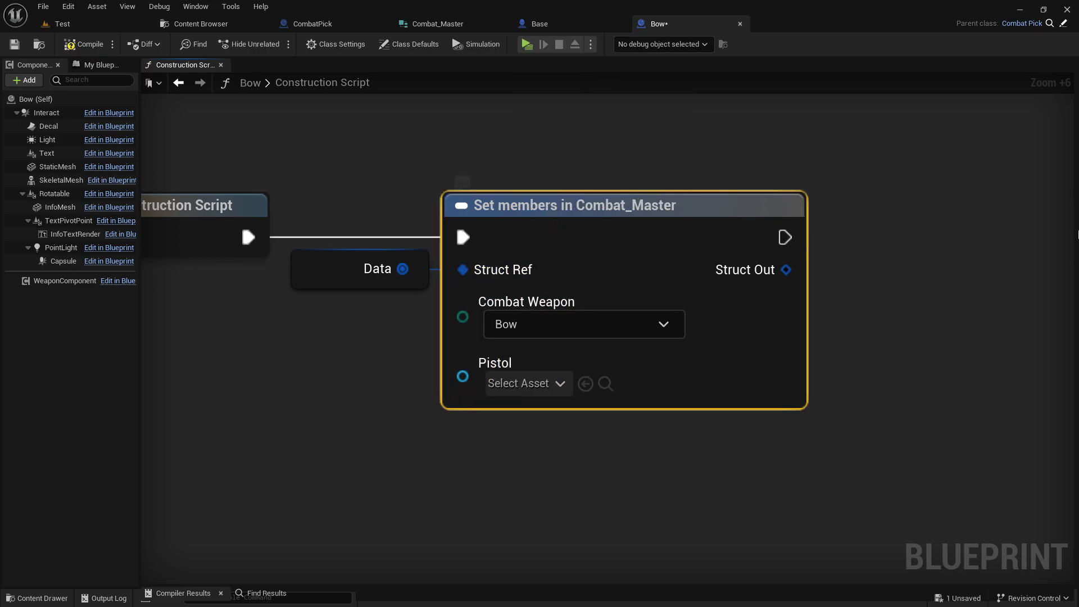
# - Expose only the Bow member as a pin on the Combat_Master node
pyautogui.moveTo(1076, 202); pyautogui.dragTo(865, 212)
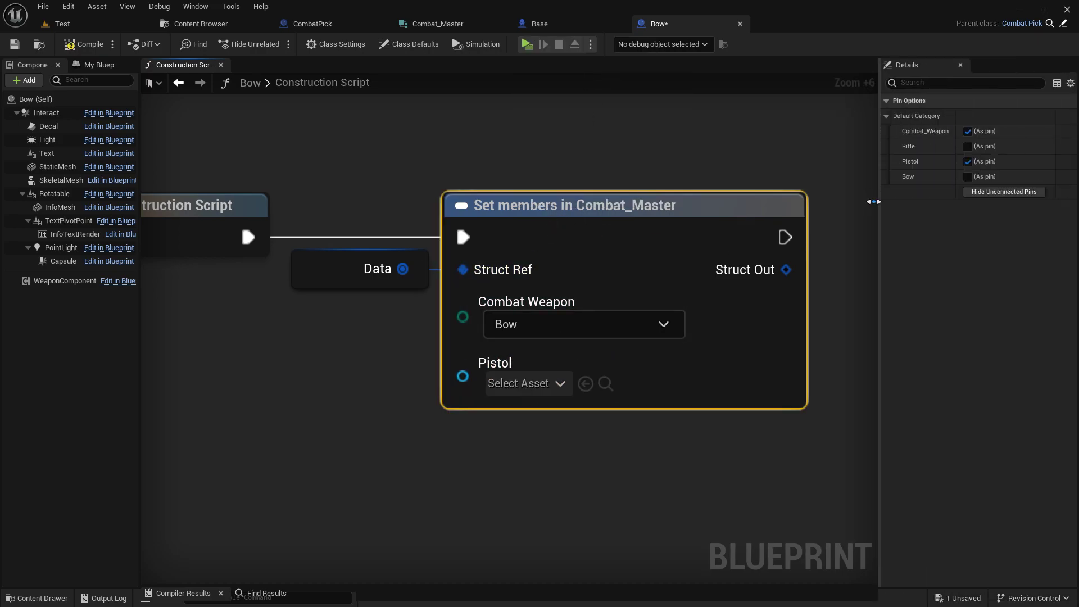
pyautogui.click(957, 162)
pyautogui.click(958, 146)
pyautogui.click(957, 162)
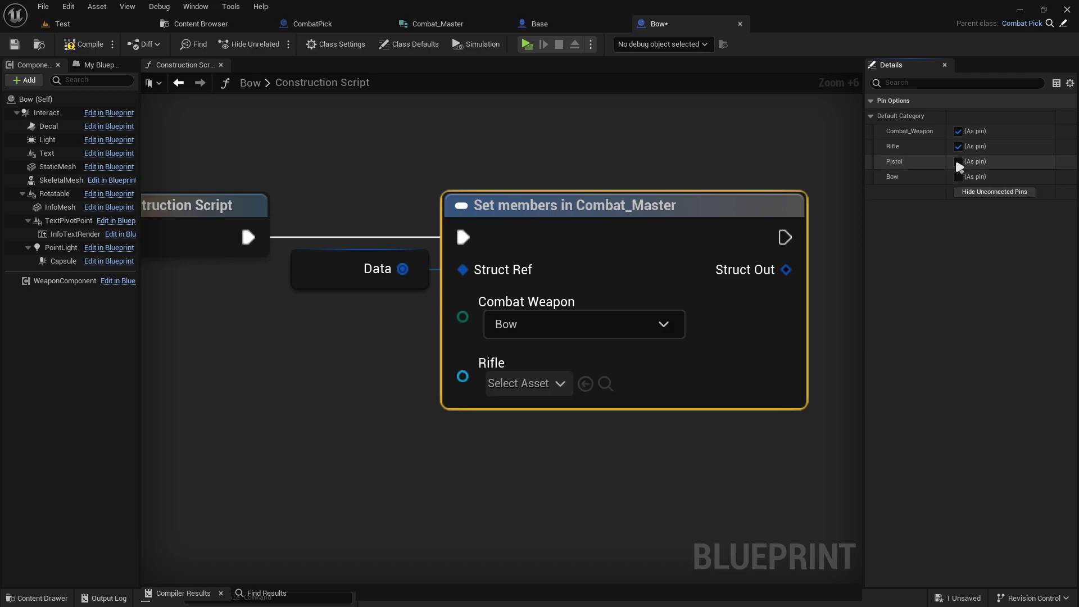
pyautogui.click(958, 176)
pyautogui.click(958, 176)
pyautogui.click(958, 161)
pyautogui.click(957, 146)
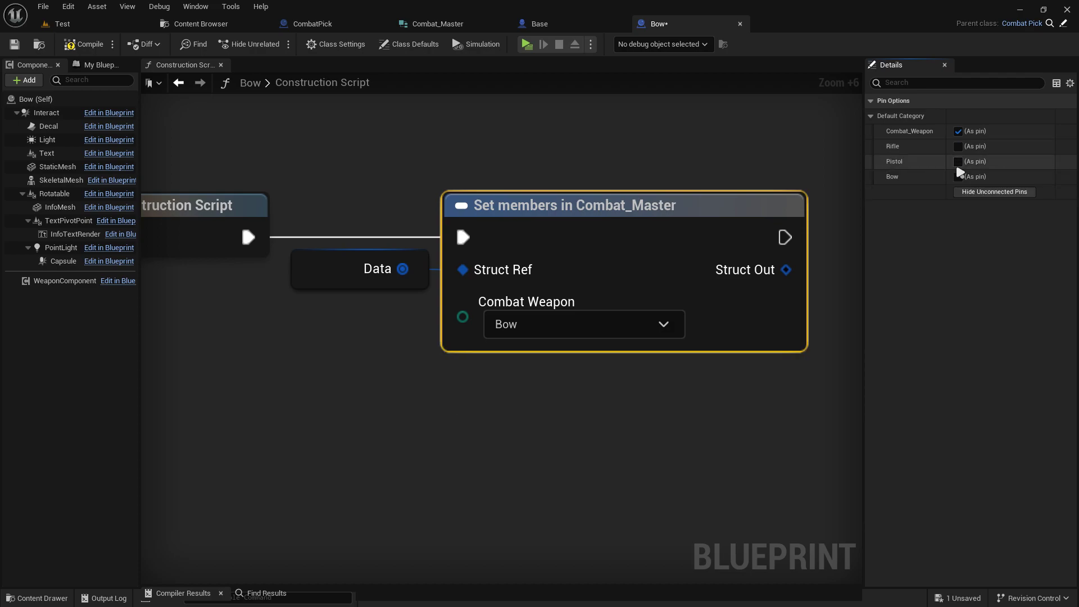
pyautogui.click(957, 177)
# - Assign the Bow skeletal mesh to the Bow member and save the Bow blueprint
pyautogui.click(545, 383)
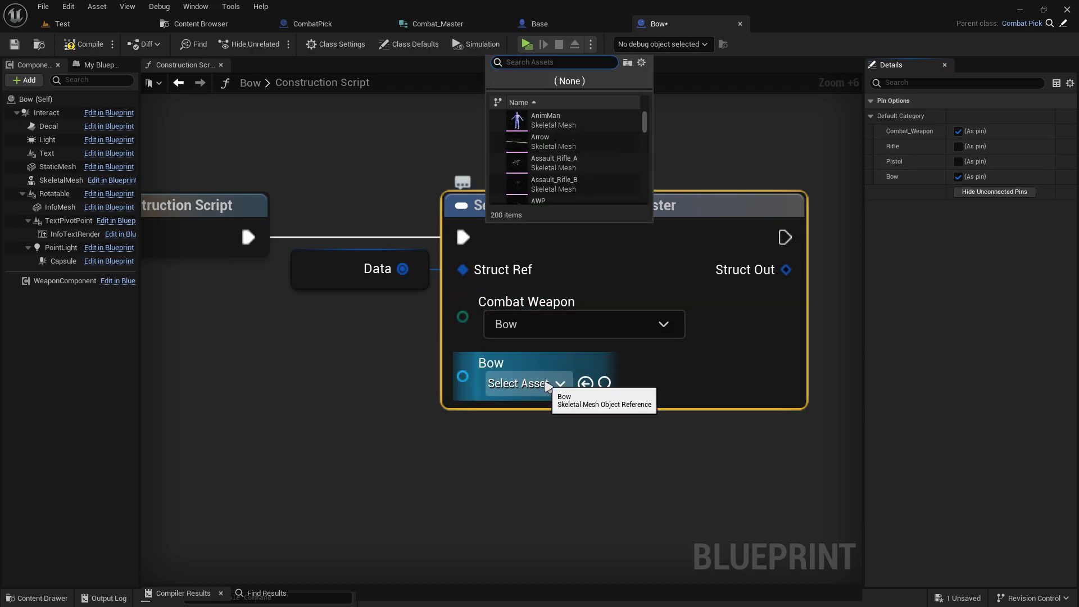
pyautogui.write('bow')
pyautogui.click(545, 127)
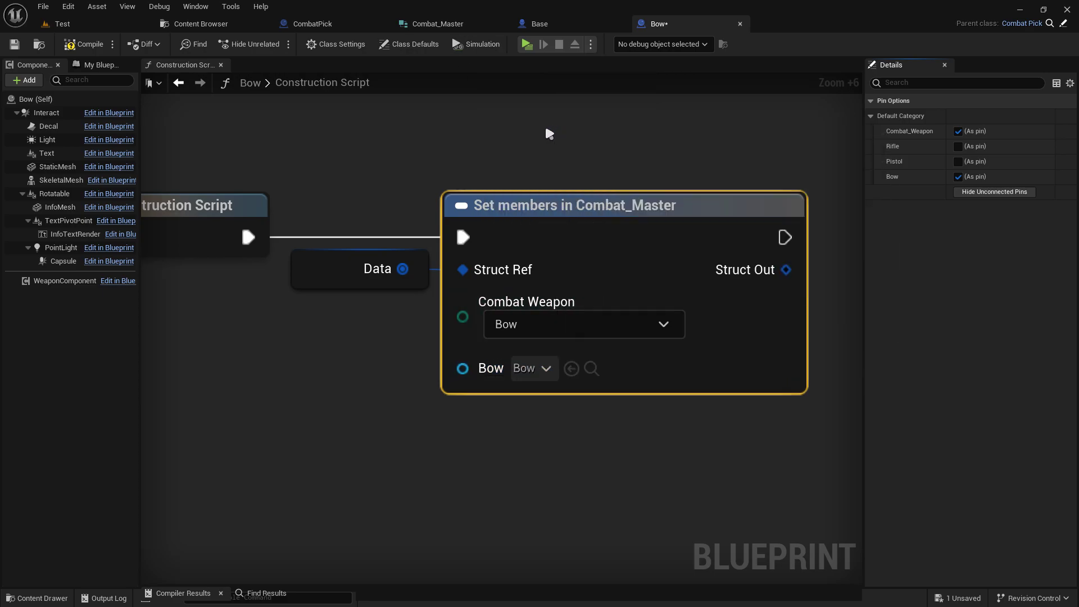
pyautogui.click(9, 49)
pyautogui.click(201, 23)
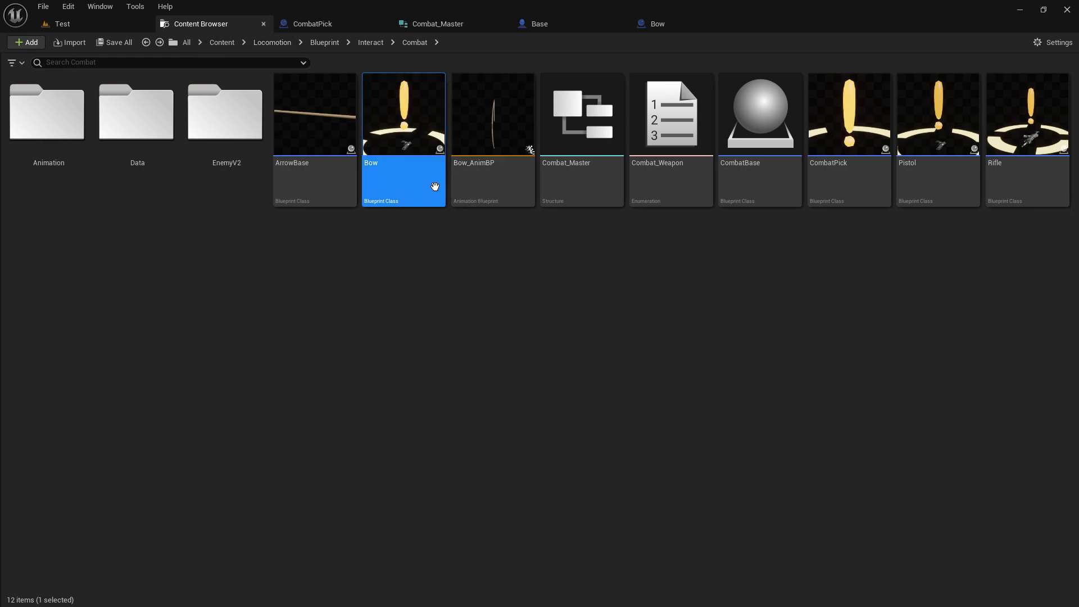
# - Place a Bow pickup in the Test level and select the Bow blueprint's SkeletalMesh component
pyautogui.moveTo(434, 186); pyautogui.dragTo(109, 27)
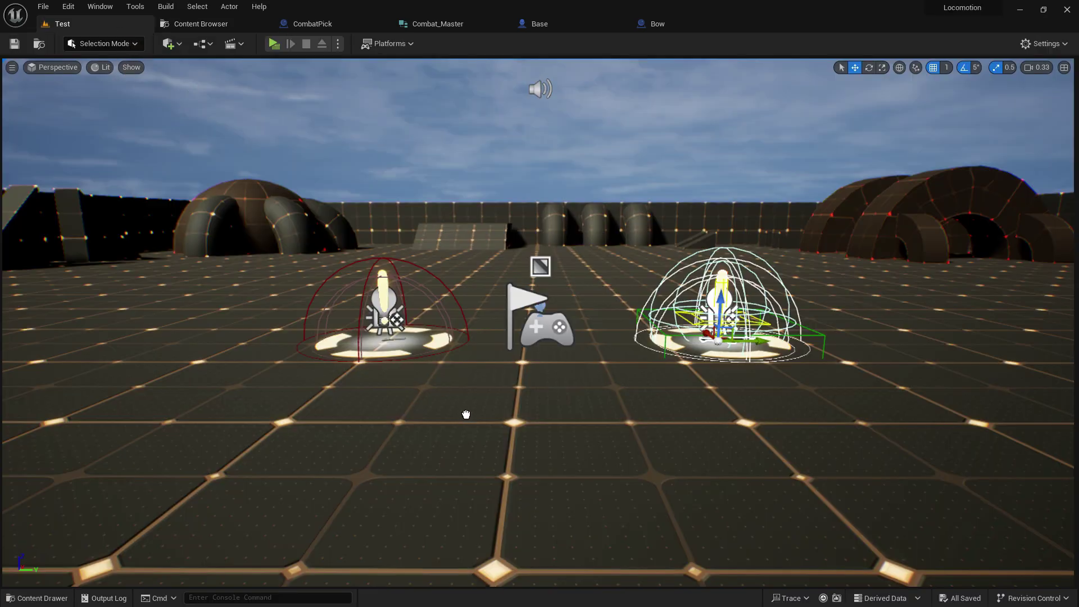
pyautogui.moveTo(109, 27); pyautogui.dragTo(199, 377)
pyautogui.click(669, 24)
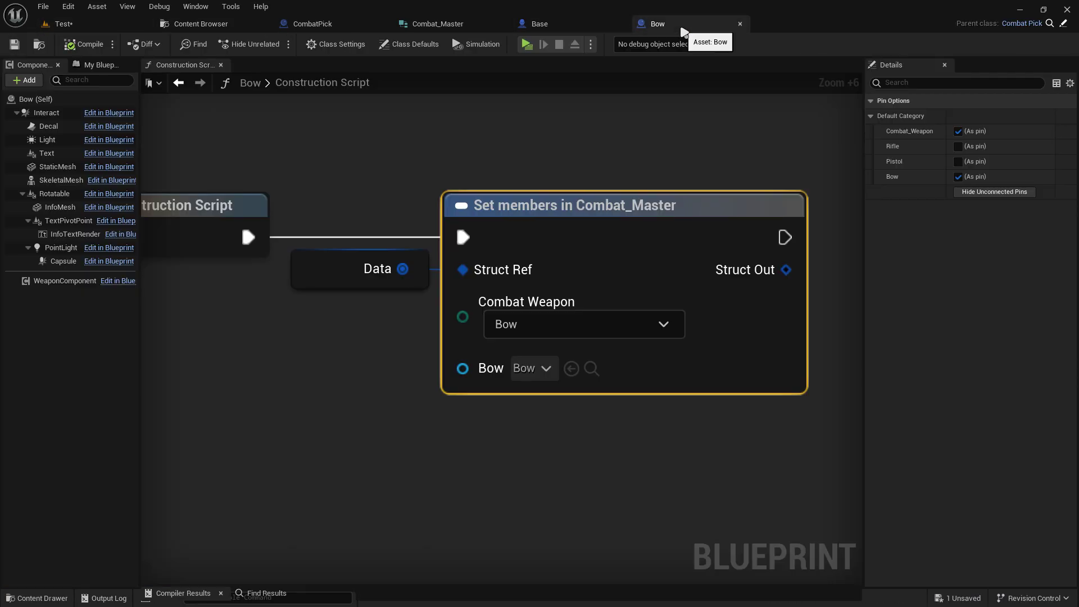
pyautogui.click(50, 101)
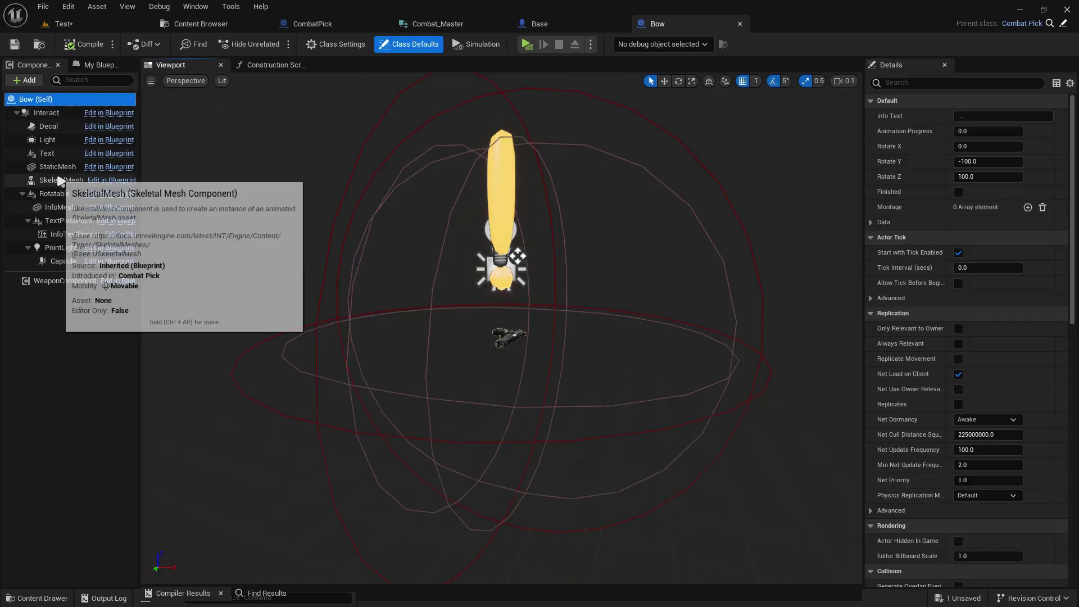
pyautogui.click(59, 180)
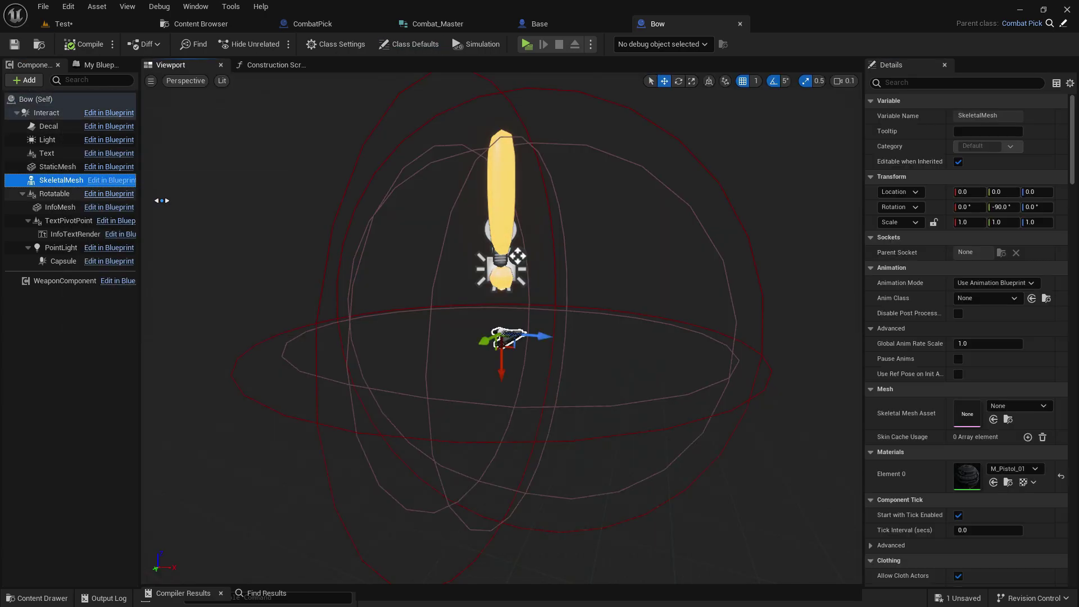
# - Set the SkeletalMesh component's Skeletal Mesh Asset to Bow, then compile and save
pyautogui.click(1016, 406)
pyautogui.write('bo')
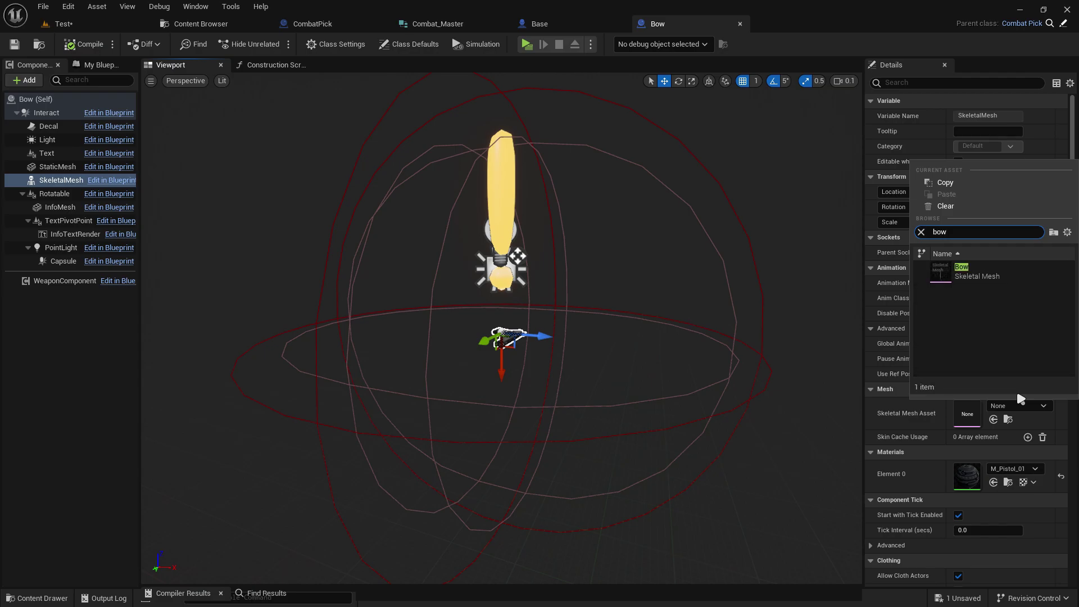
pyautogui.write('w')
pyautogui.press('Return')
pyautogui.click(1059, 416)
pyautogui.click(1017, 405)
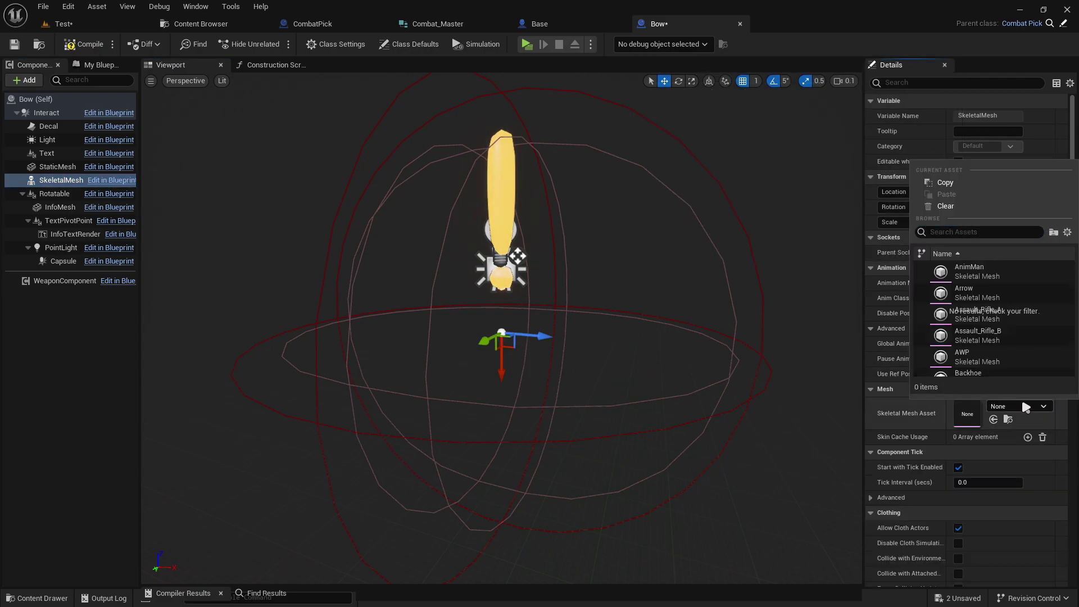
pyautogui.click(965, 274)
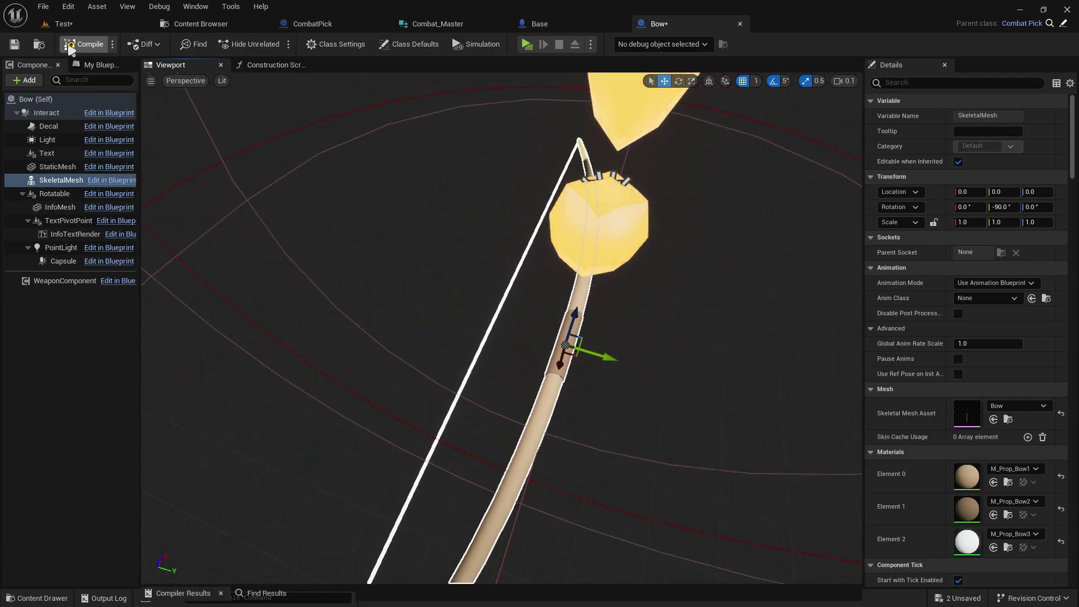
pyautogui.click(84, 44)
pyautogui.click(14, 44)
pyautogui.click(219, 22)
# - Save all assets and start a play test of the Test level
pyautogui.click(113, 38)
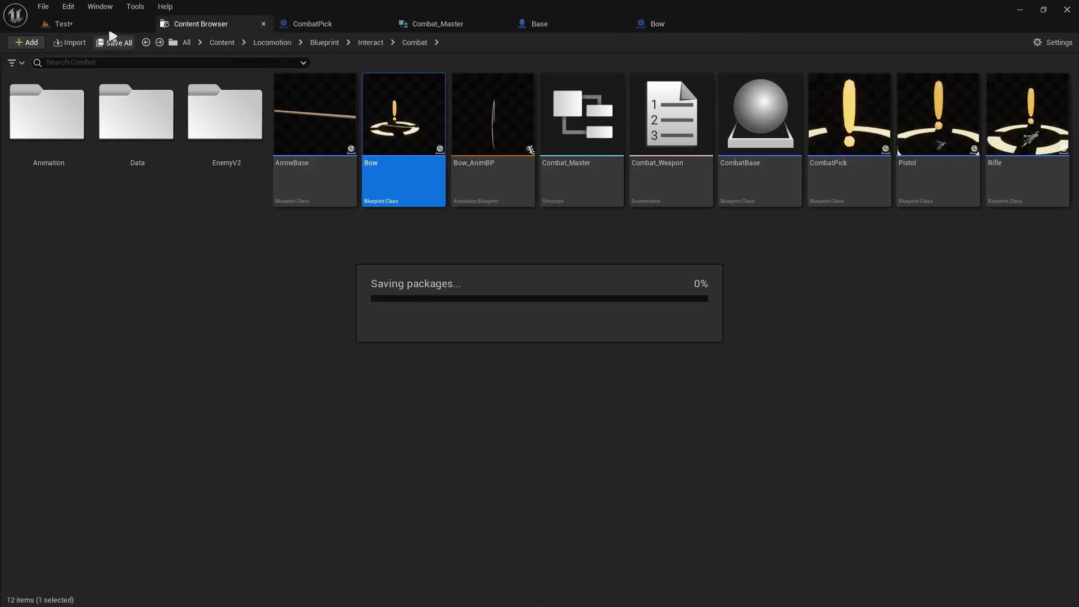
pyautogui.click(93, 28)
pyautogui.click(275, 49)
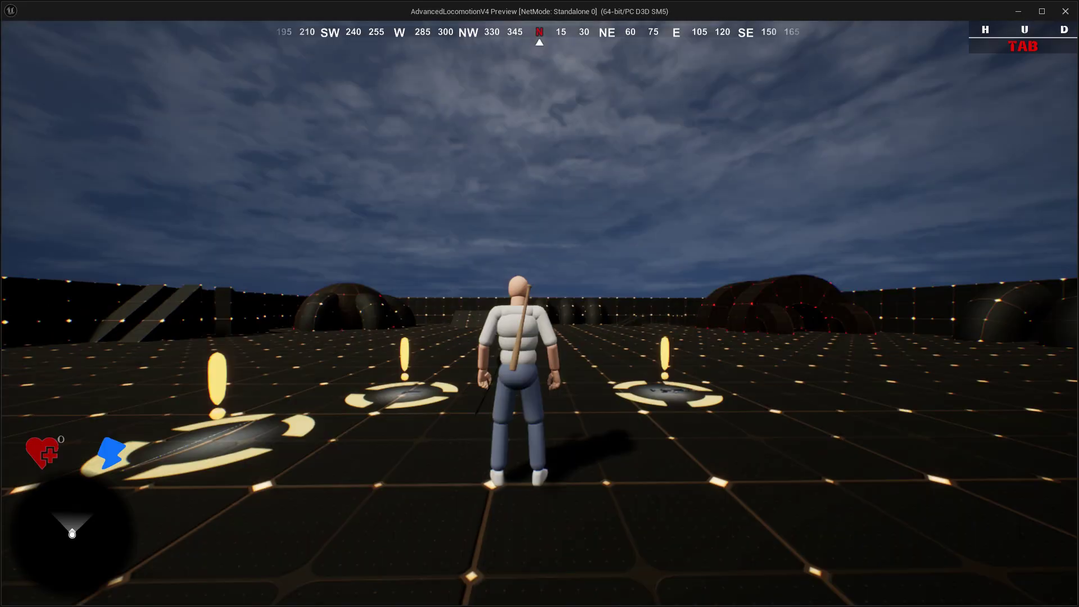
# - Pick up the bow, switch the character to the bow overlay, and aim
pyautogui.press('w')
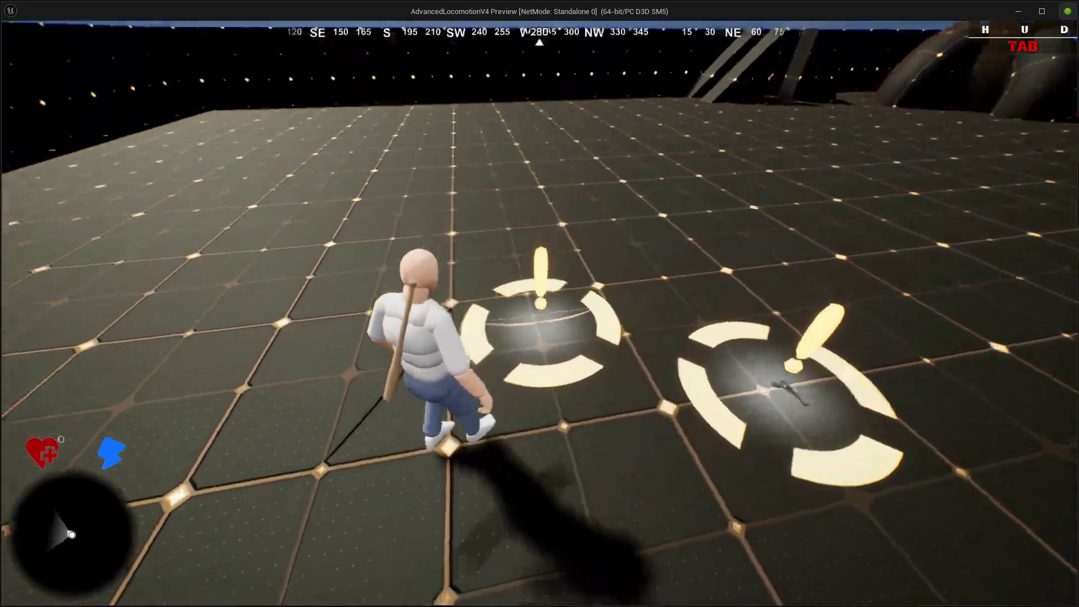
pyautogui.press('e')
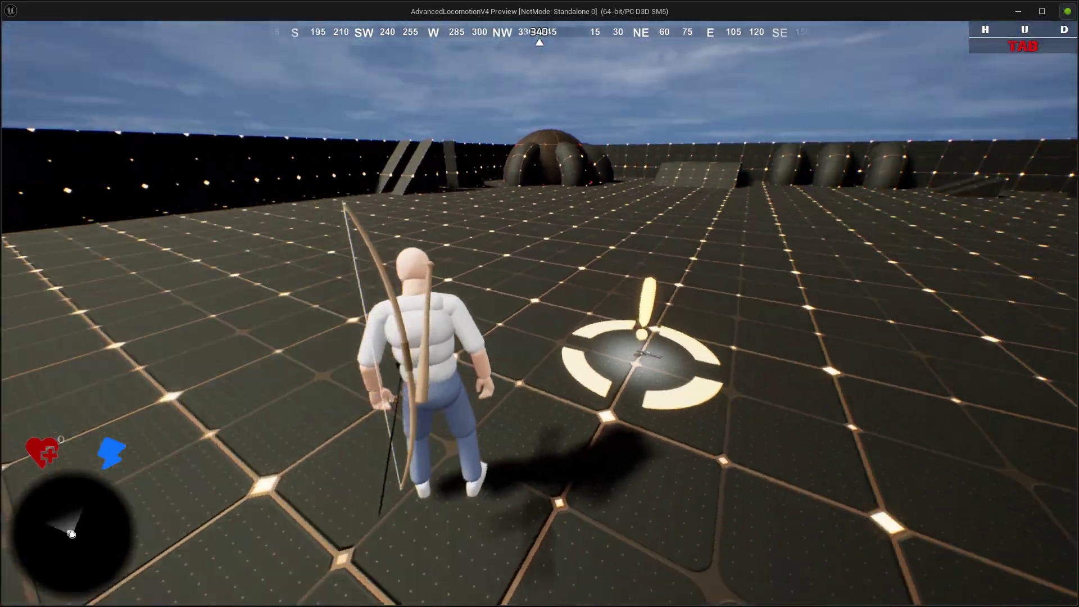
pyautogui.press('q')
pyautogui.scroll(-1, 540, 304)
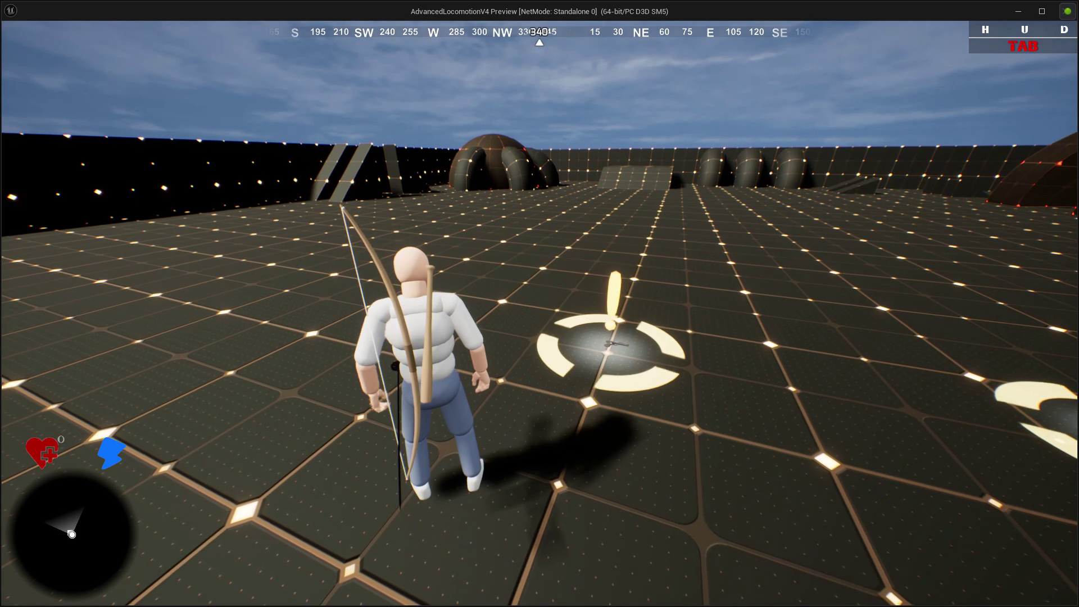
pyautogui.press('w')
pyautogui.rightClick(540, 303)
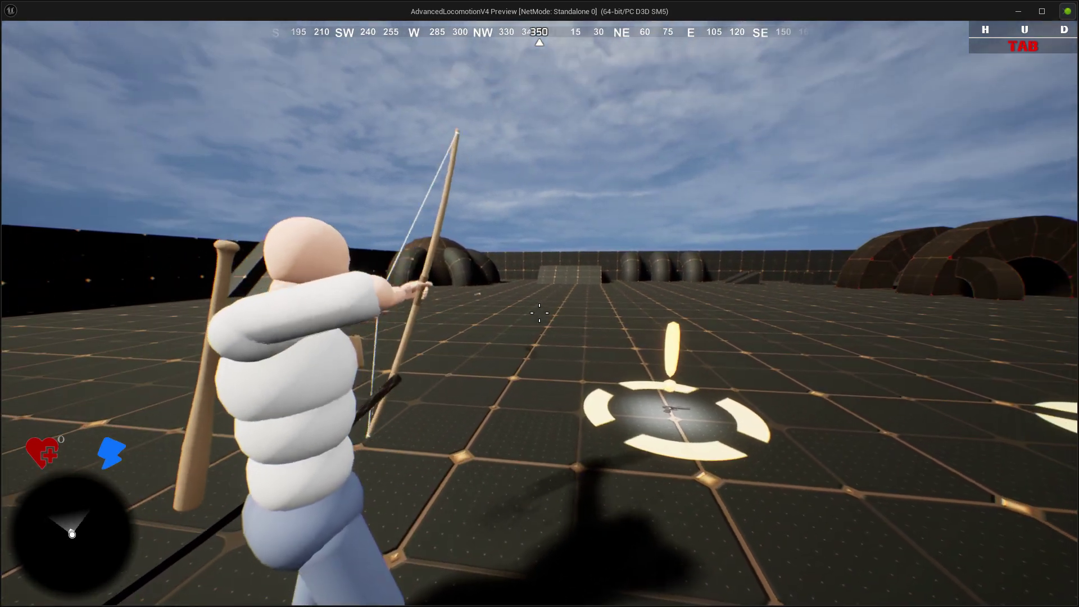
pyautogui.press('w')
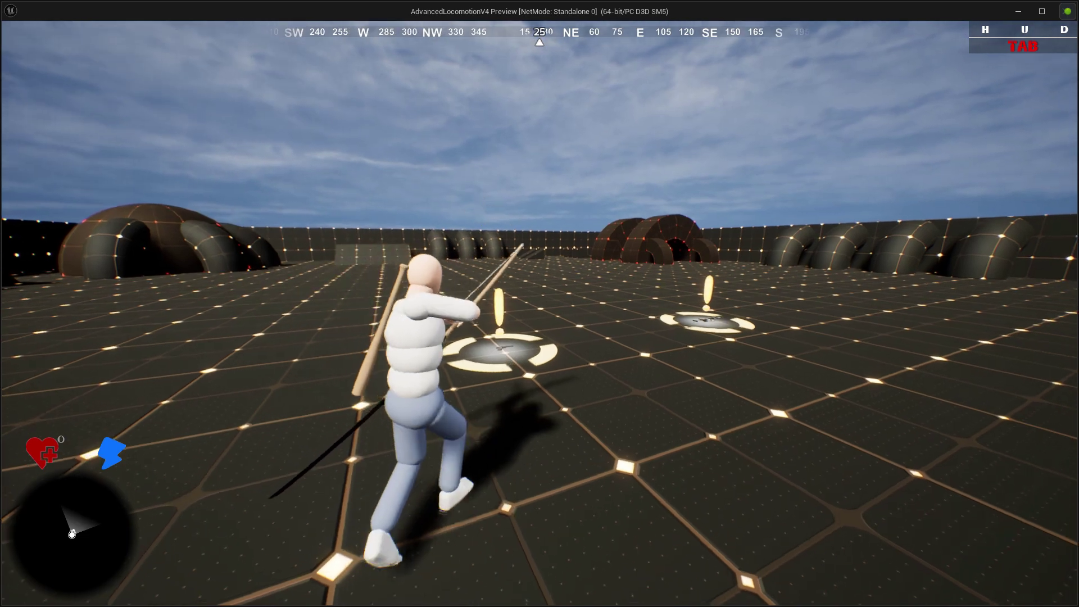
# - Cycle through overlay states, then draw the bow and shoot two arrows
pyautogui.press('q')
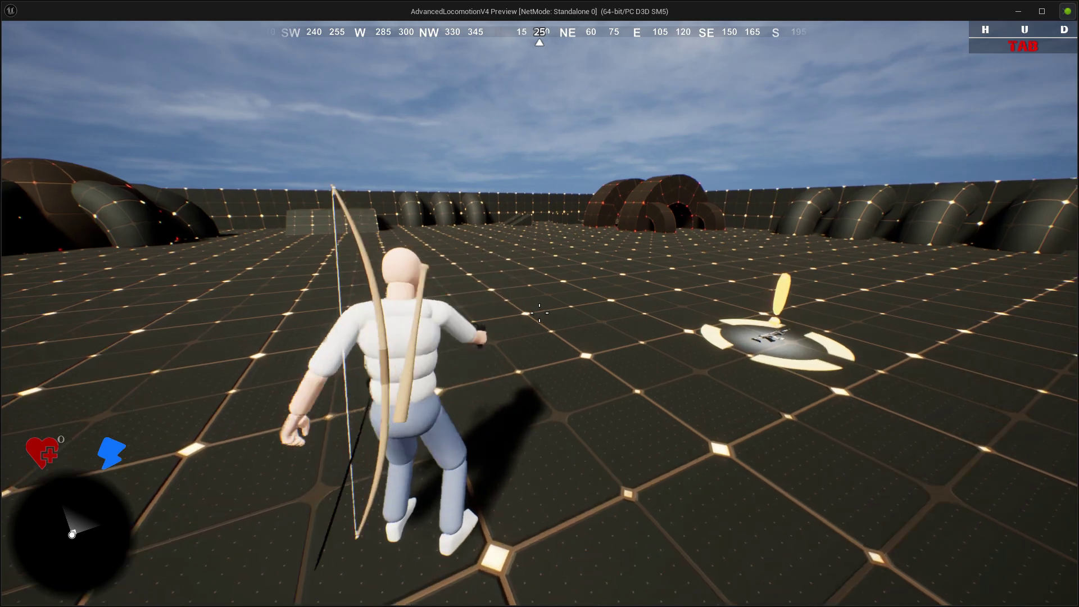
pyautogui.press('w')
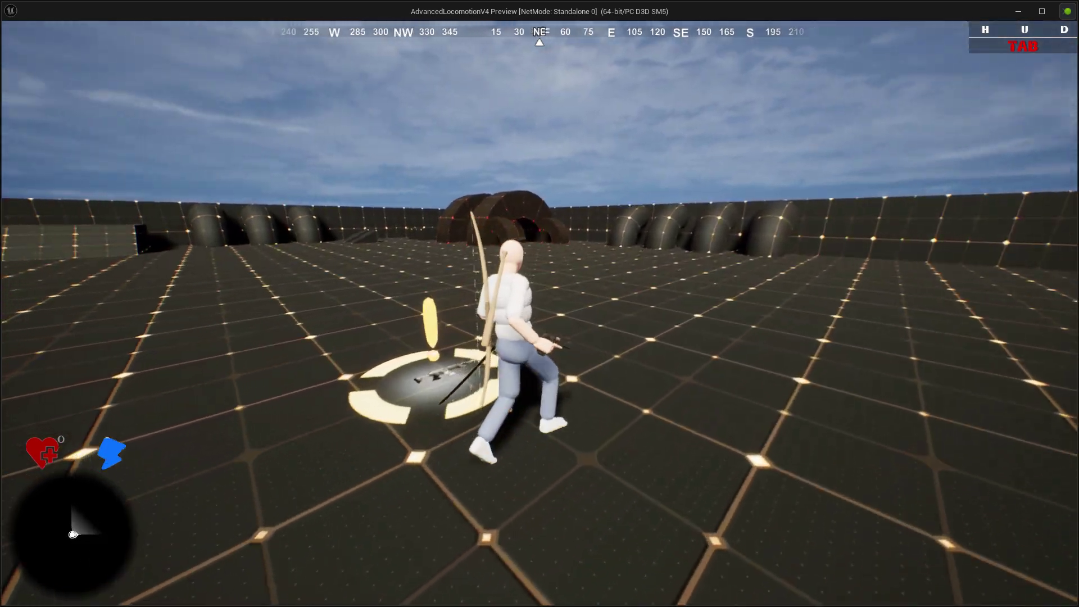
pyautogui.press('q')
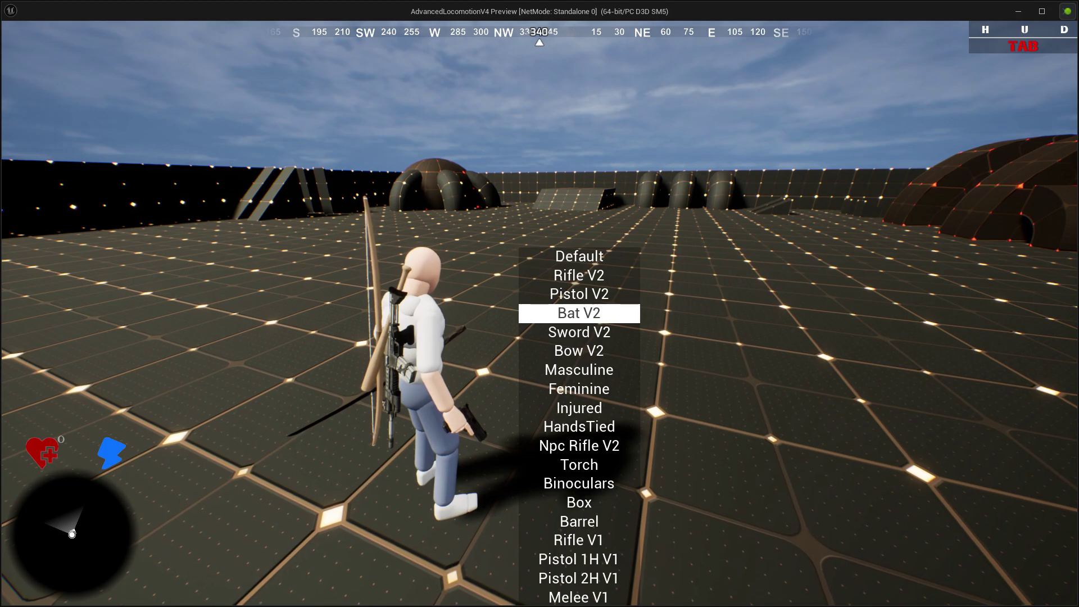
pyautogui.rightClick(539, 312)
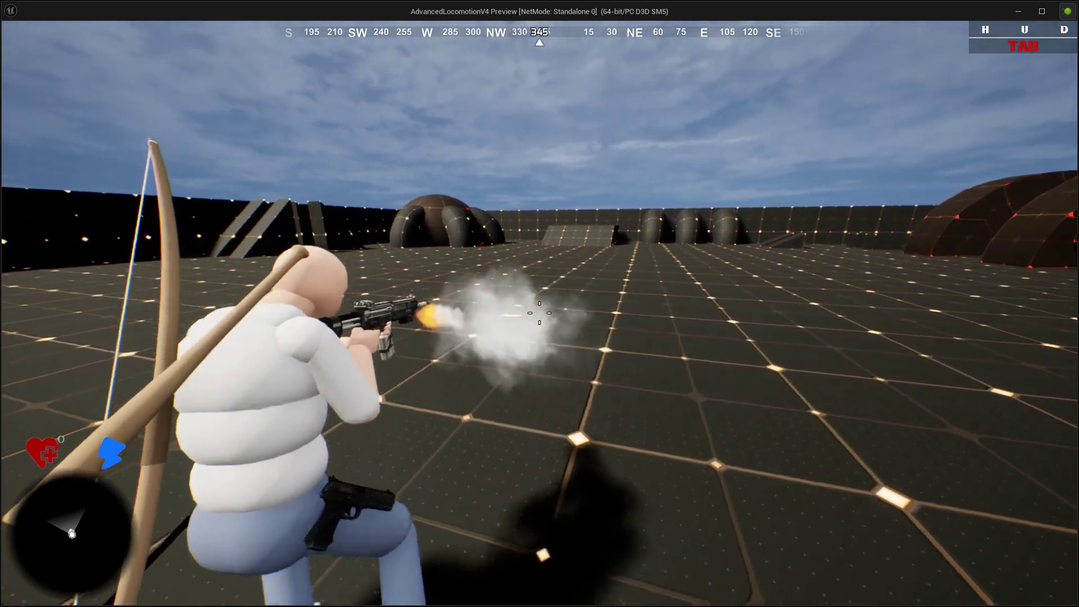
pyautogui.rightClick(539, 313)
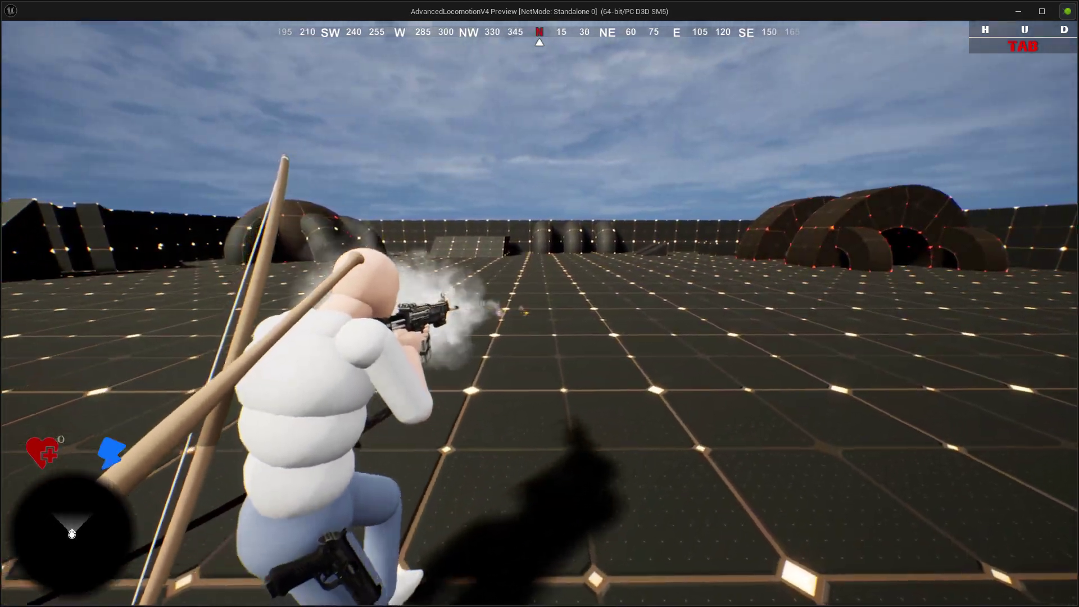
pyautogui.scroll(-1, 539, 304)
pyautogui.scroll(-1, 540, 303)
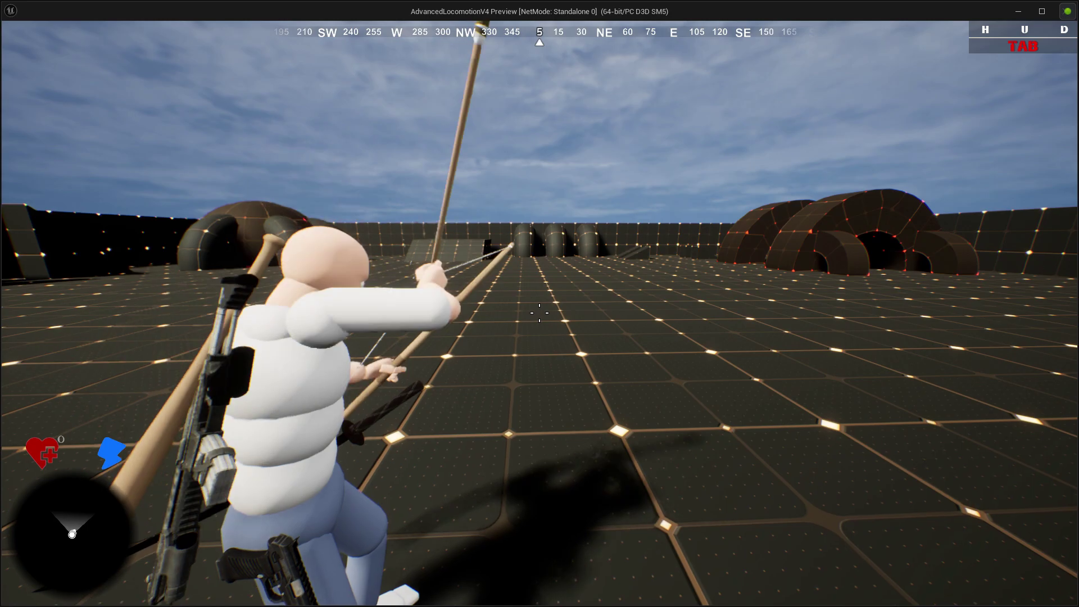
pyautogui.click(539, 313)
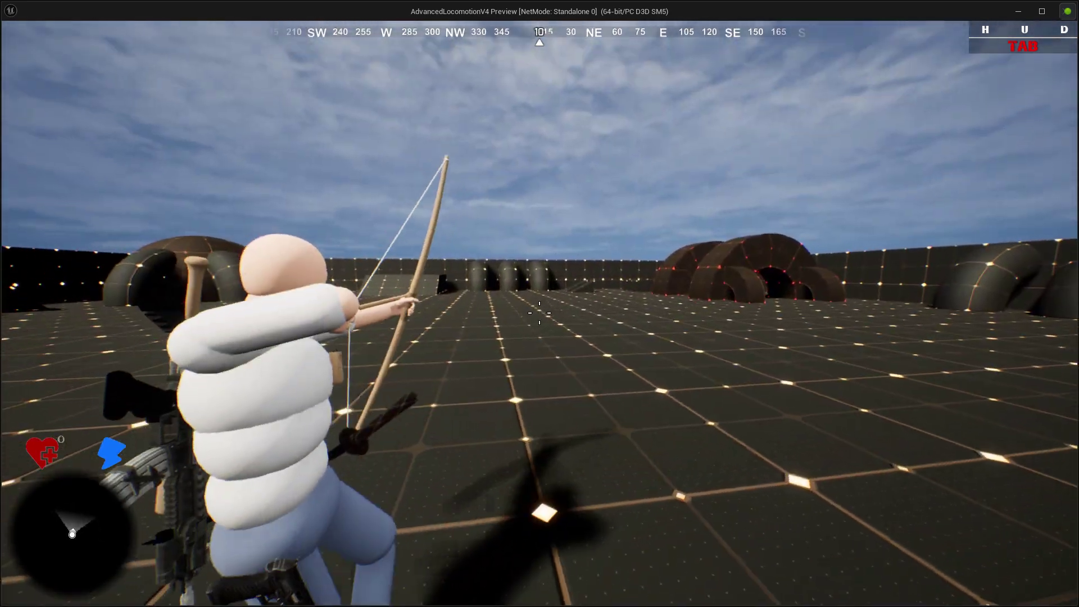
pyautogui.click(539, 312)
# - Restart the play test, switch to the pistol, aim and fire, then stop
pyautogui.press('Escape')
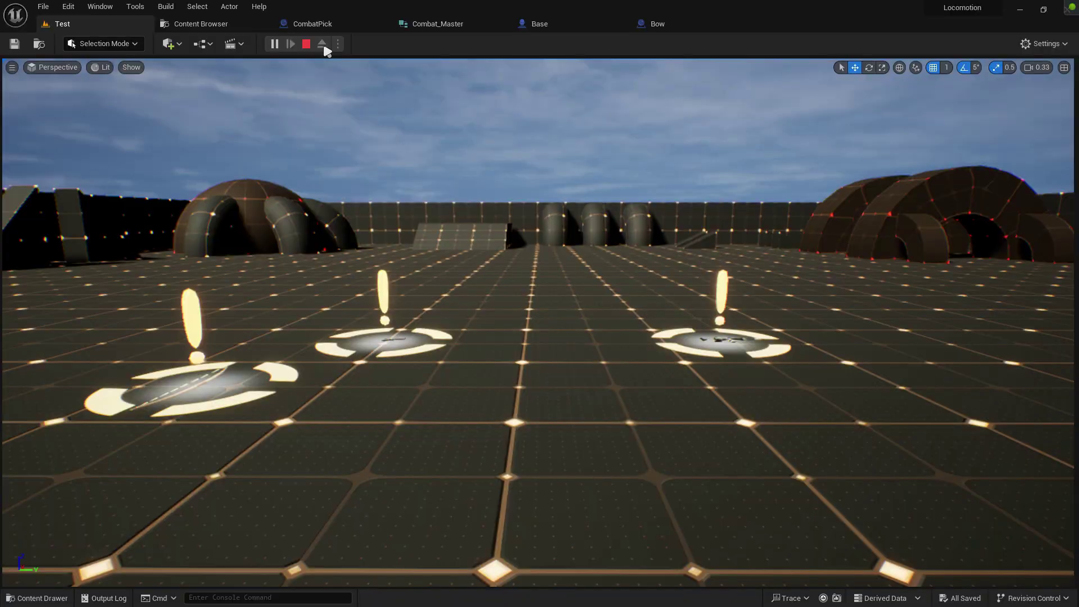
pyautogui.click(279, 45)
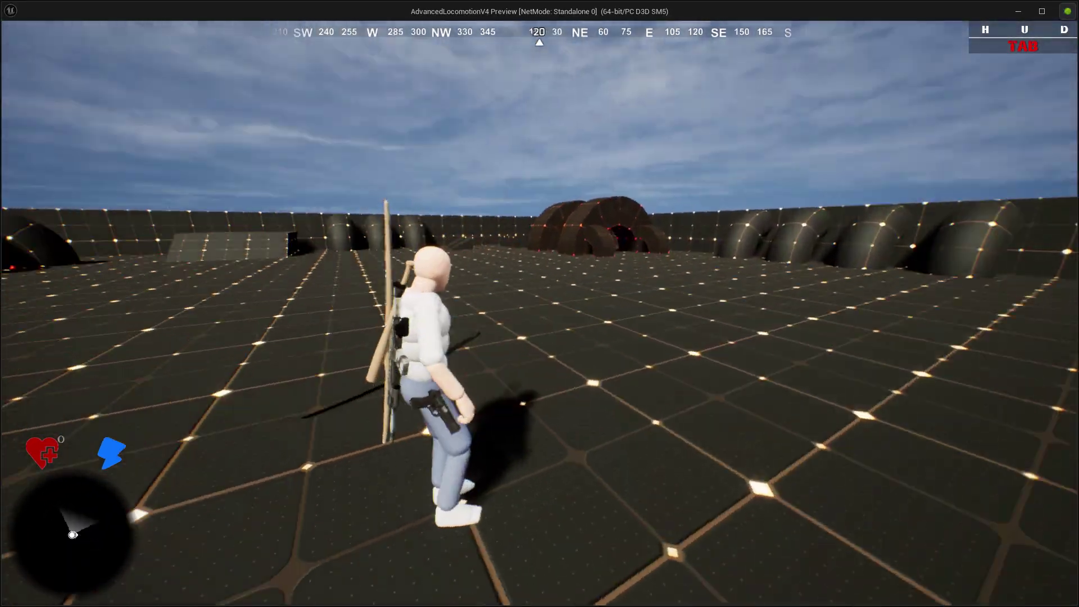
pyautogui.press('w')
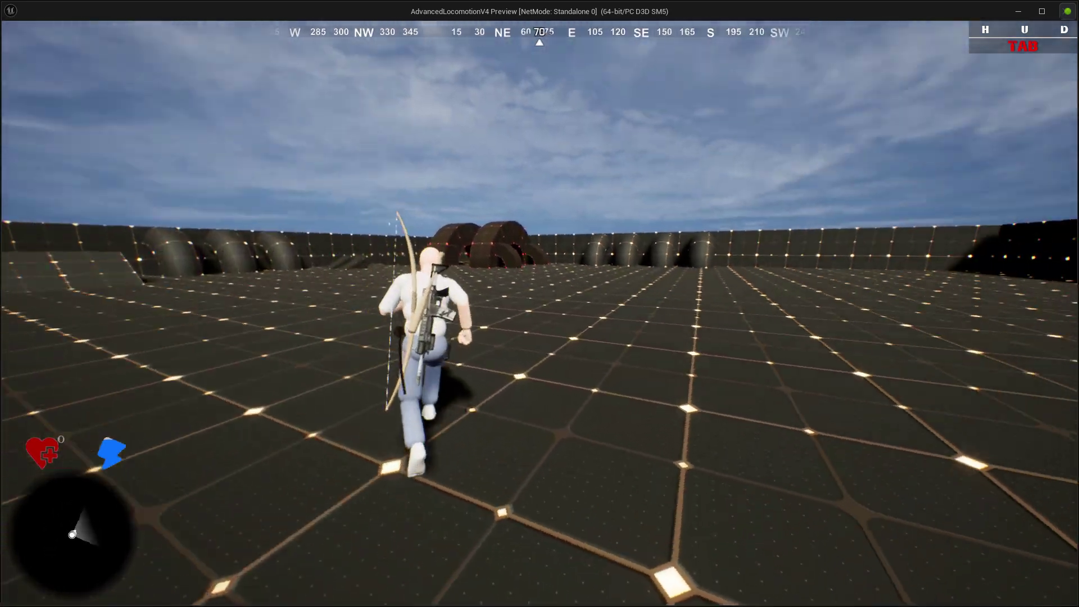
pyautogui.press('q')
pyautogui.scroll(1, 539, 303)
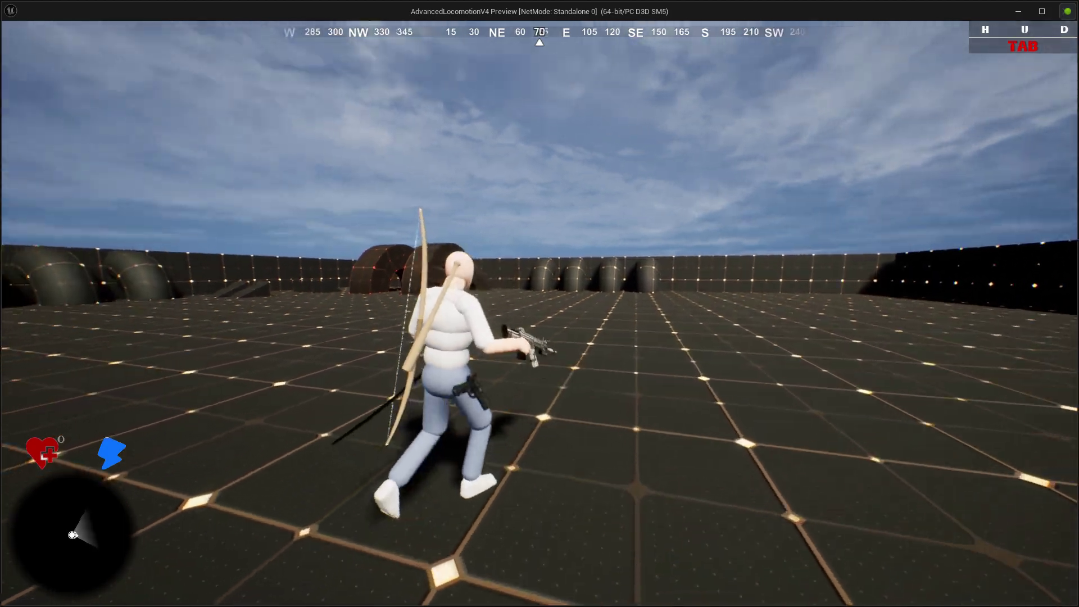
pyautogui.rightClick(540, 304)
pyautogui.click(540, 304)
pyautogui.press('Escape')
# - Close the Bow blueprint editor
pyautogui.click(200, 23)
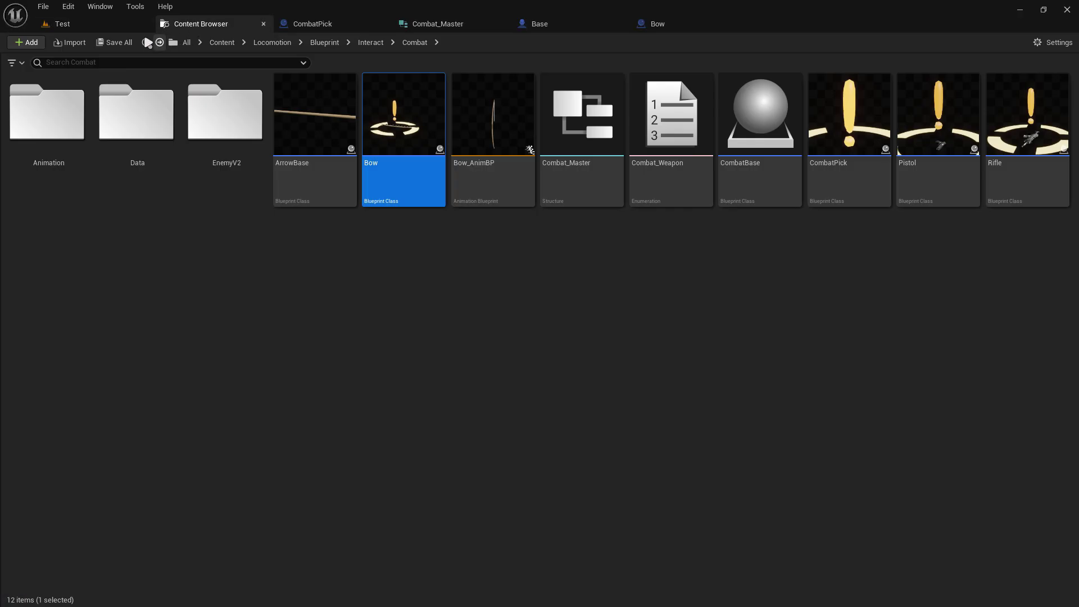
pyautogui.click(614, 237)
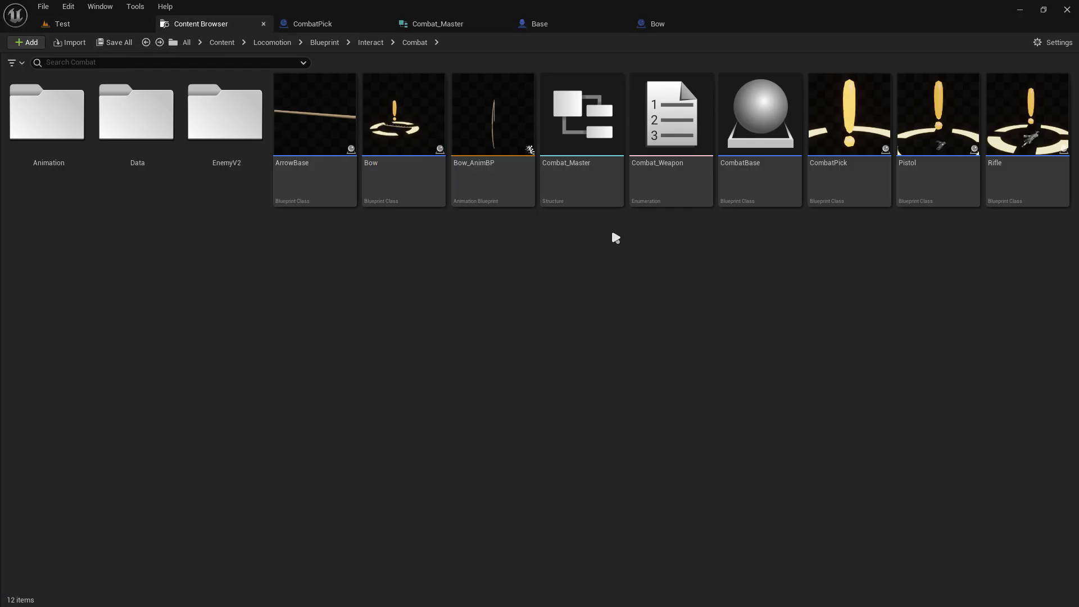
pyautogui.click(742, 24)
# - Select the Base character's Sword component, review its details, and begin renaming it
pyautogui.click(556, 27)
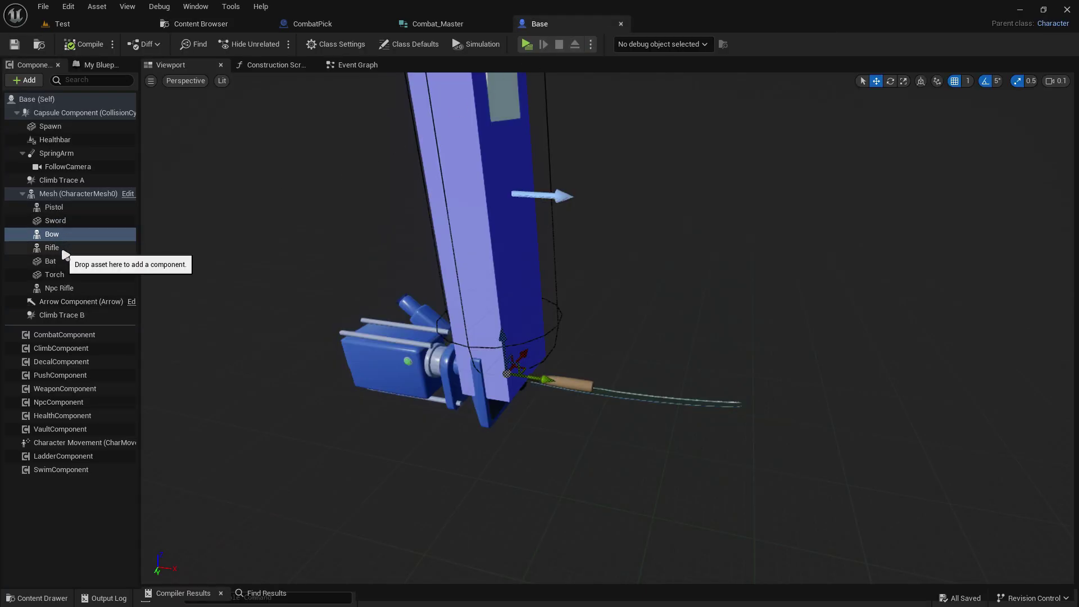
pyautogui.click(60, 221)
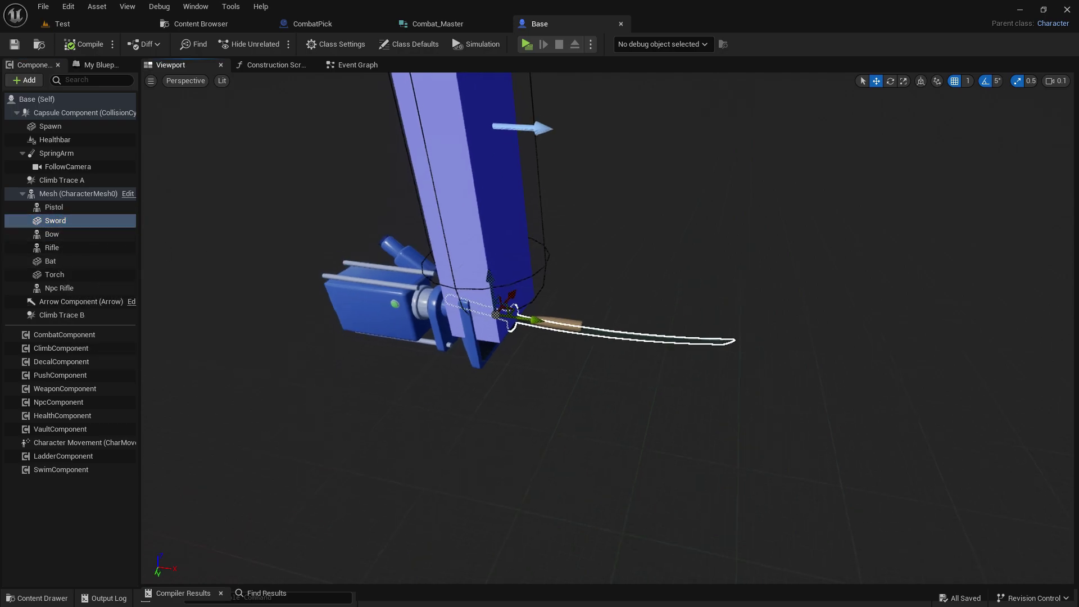
pyautogui.moveTo(562, 253); pyautogui.dragTo(585, 241, button='right')
pyautogui.click(1070, 262)
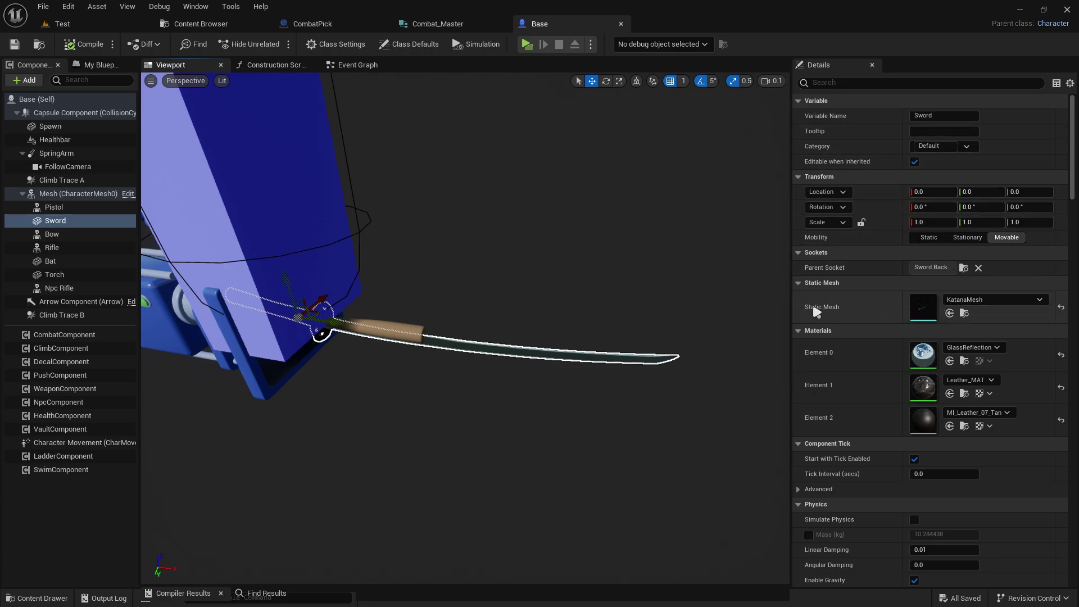
pyautogui.moveTo(790, 303); pyautogui.dragTo(1001, 301)
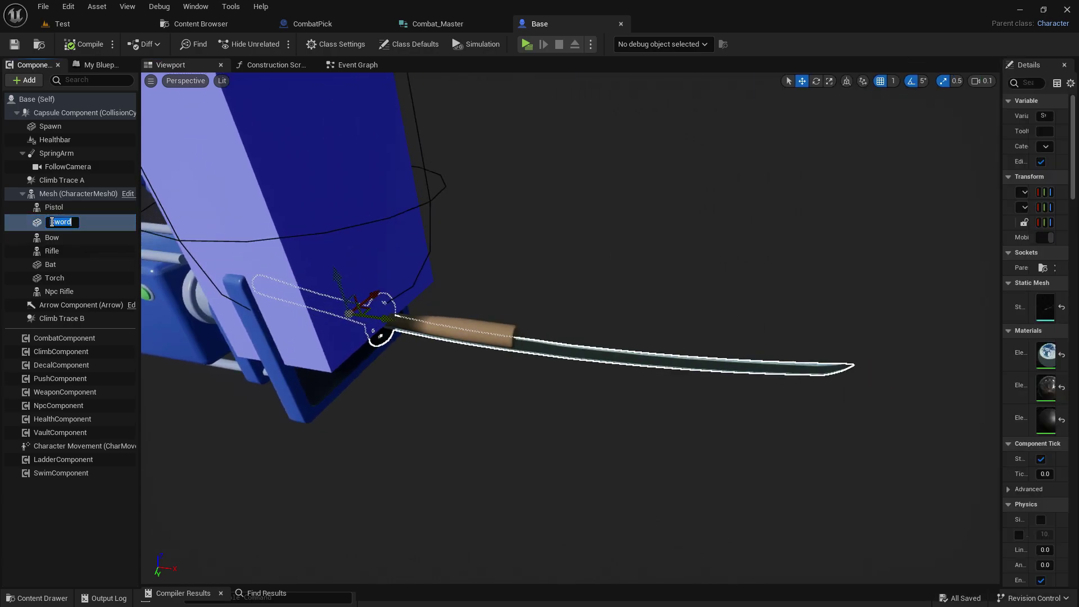
pyautogui.rightClick(85, 220)
pyautogui.click(113, 270)
# - In CombatPick's event graph, add a Get Sword node from the Character reference
pyautogui.click(338, 27)
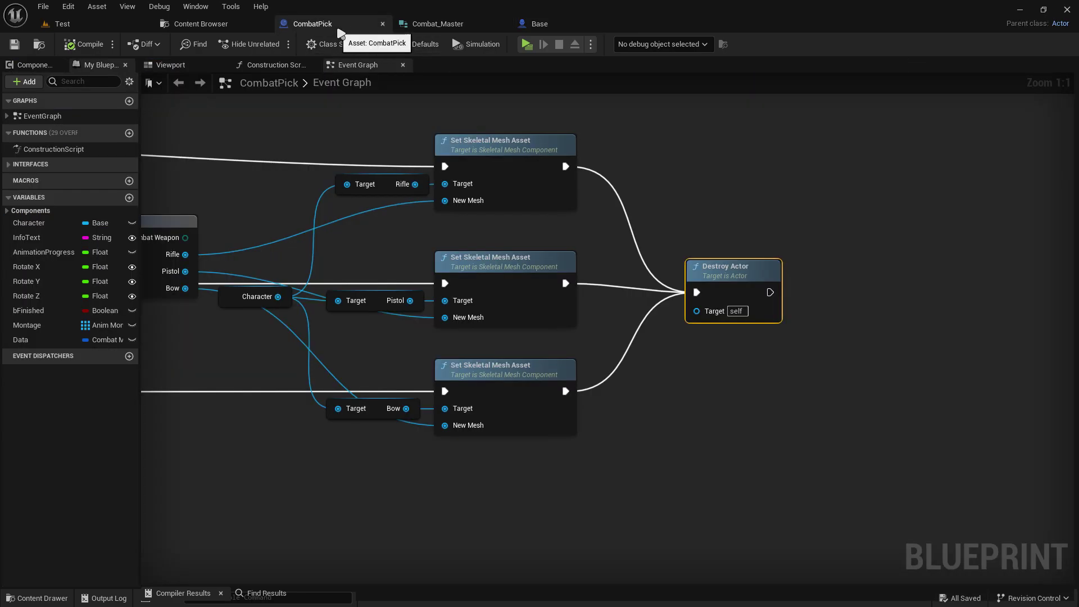
pyautogui.moveTo(628, 232); pyautogui.dragTo(955, 194, button='right')
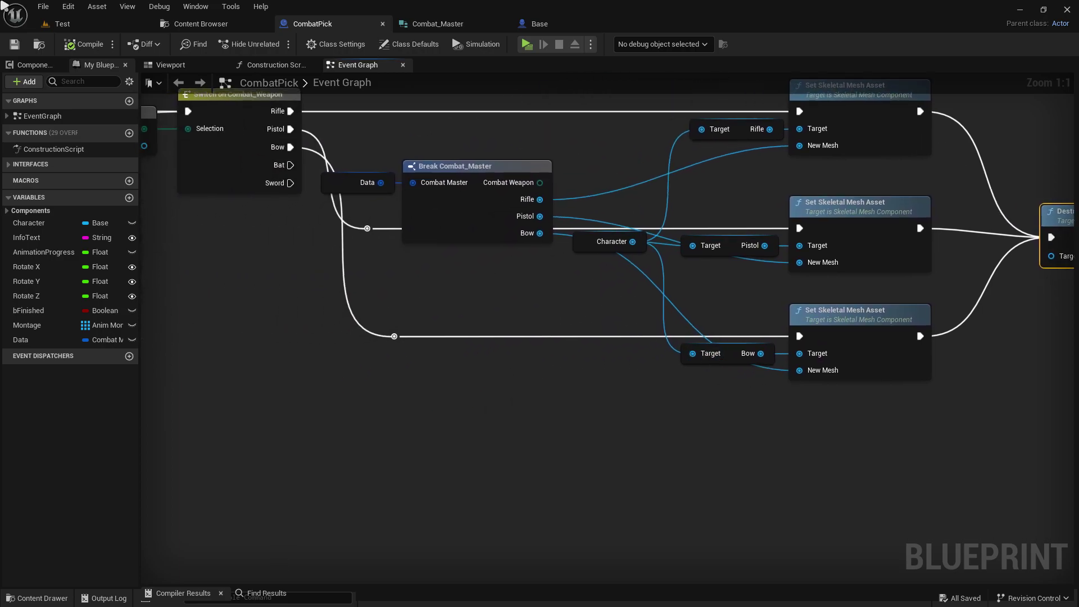
pyautogui.moveTo(616, 288); pyautogui.dragTo(422, 251, button='right')
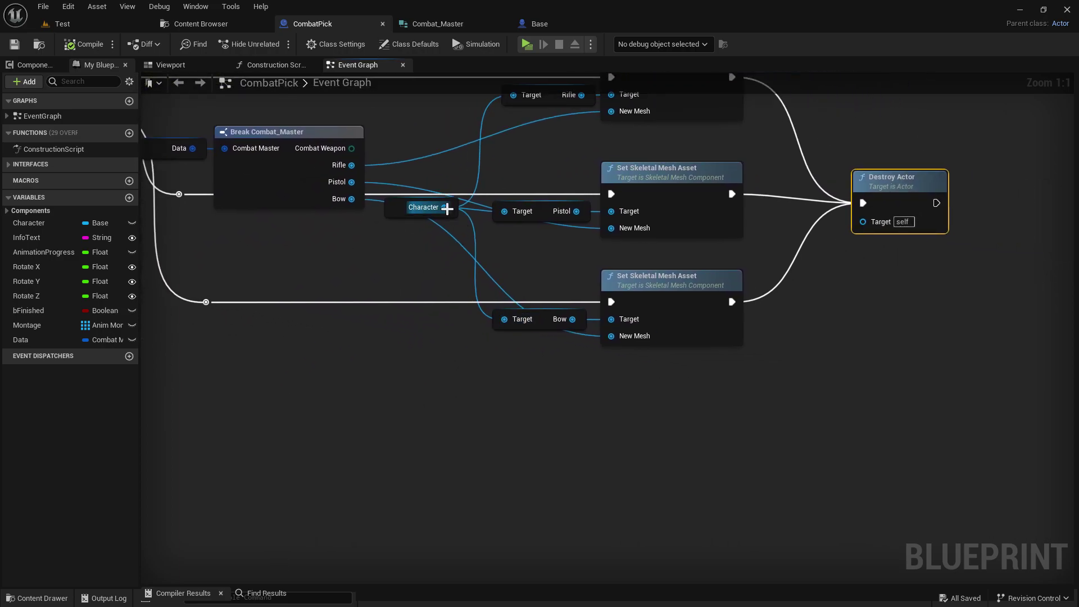
pyautogui.moveTo(446, 209); pyautogui.dragTo(465, 392)
pyautogui.write('Sword')
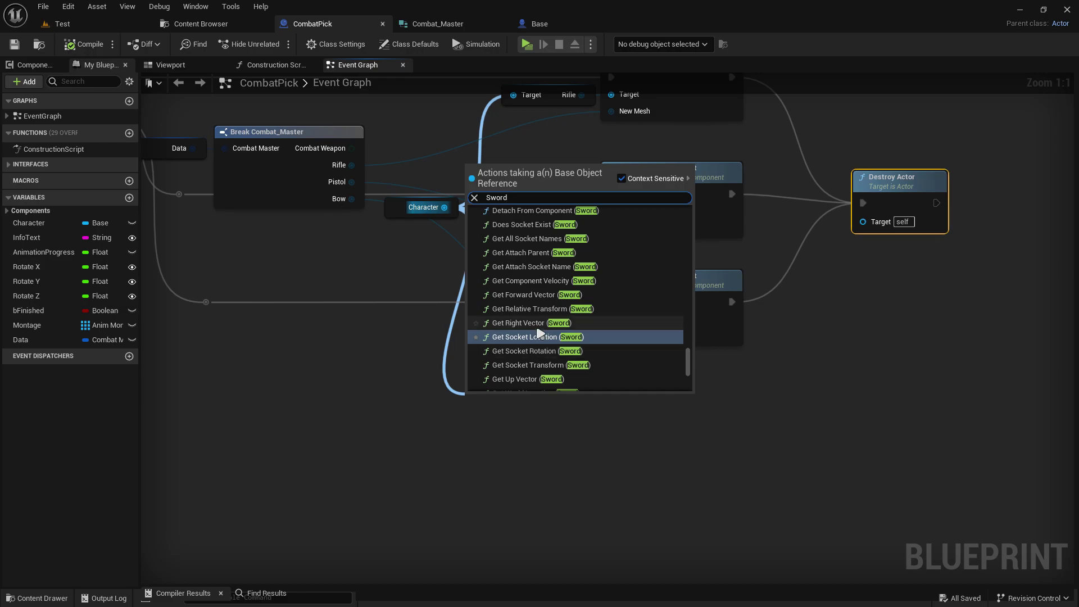
pyautogui.write('get')
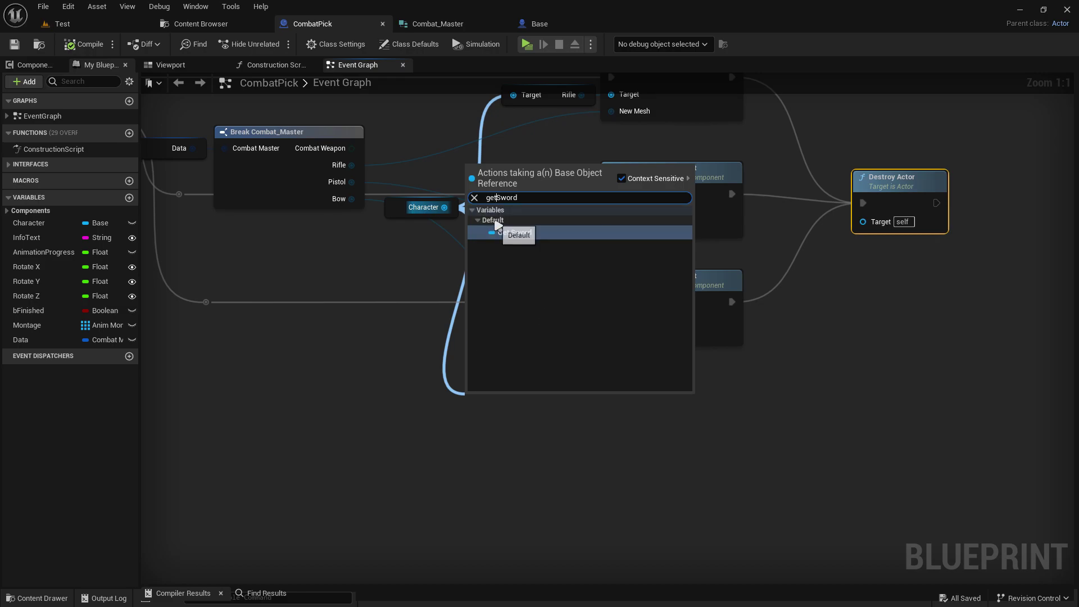
pyautogui.click(509, 231)
# - Add a Set Static Mesh node on the Sword component and align it with Get Sword
pyautogui.moveTo(544, 397); pyautogui.dragTo(524, 347, button='right')
pyautogui.moveTo(512, 368); pyautogui.dragTo(628, 338)
pyautogui.write('set')
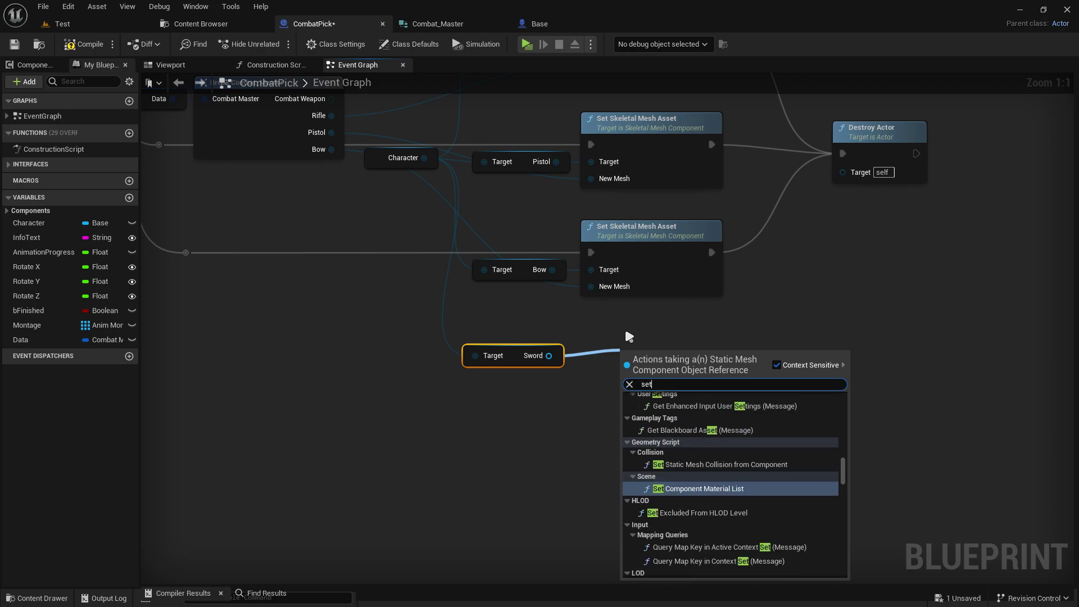
pyautogui.write('stat')
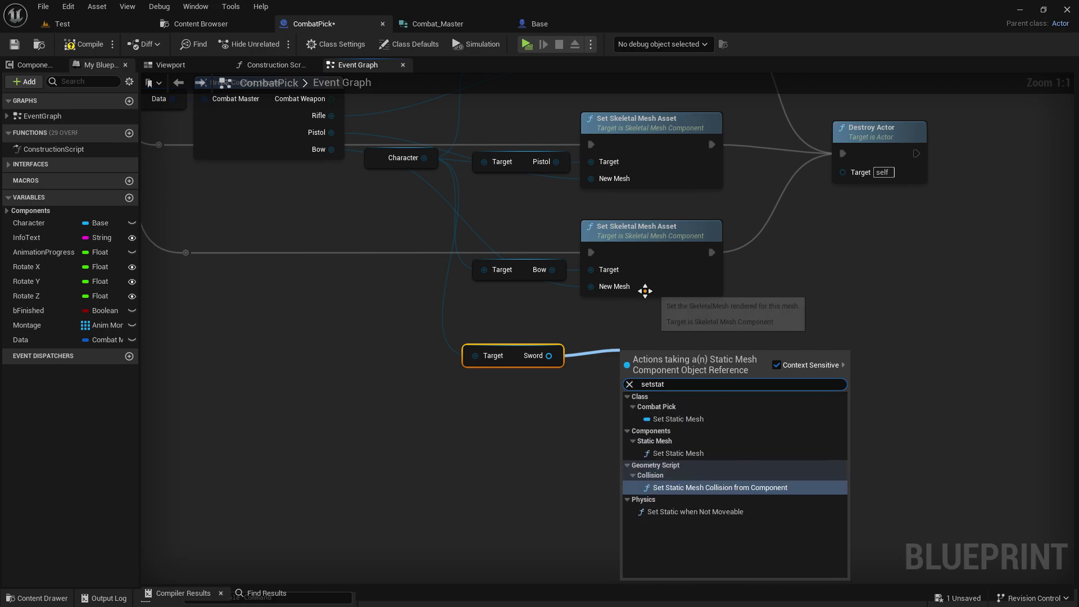
pyautogui.hotkey('ctrl', 'a')
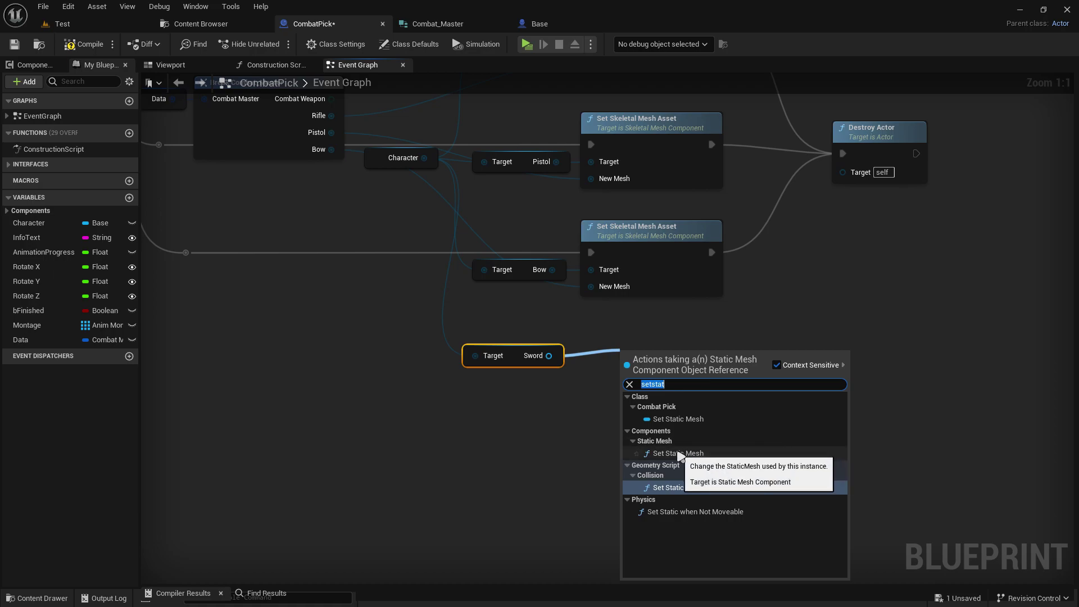
pyautogui.click(679, 453)
pyautogui.moveTo(725, 414); pyautogui.dragTo(689, 396)
pyautogui.press('q')
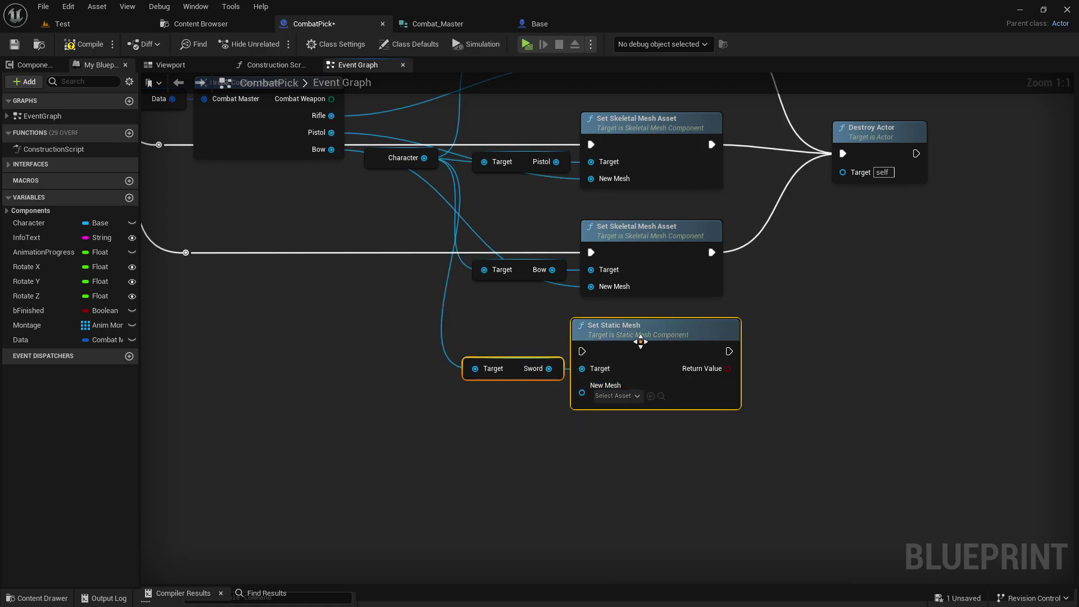
pyautogui.moveTo(640, 341); pyautogui.dragTo(701, 372)
# - Add a Branch after Set Static Mesh and wire its True output to Destroy Actor
pyautogui.scroll(3, 696, 370)
pyautogui.write('br')
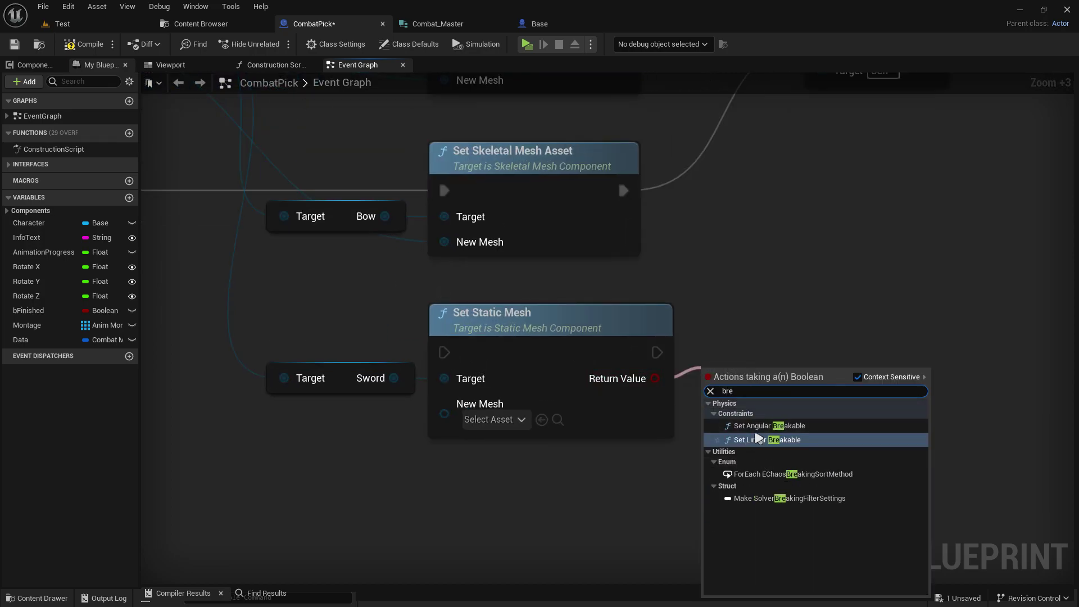
pyautogui.write('a')
pyautogui.press('Return')
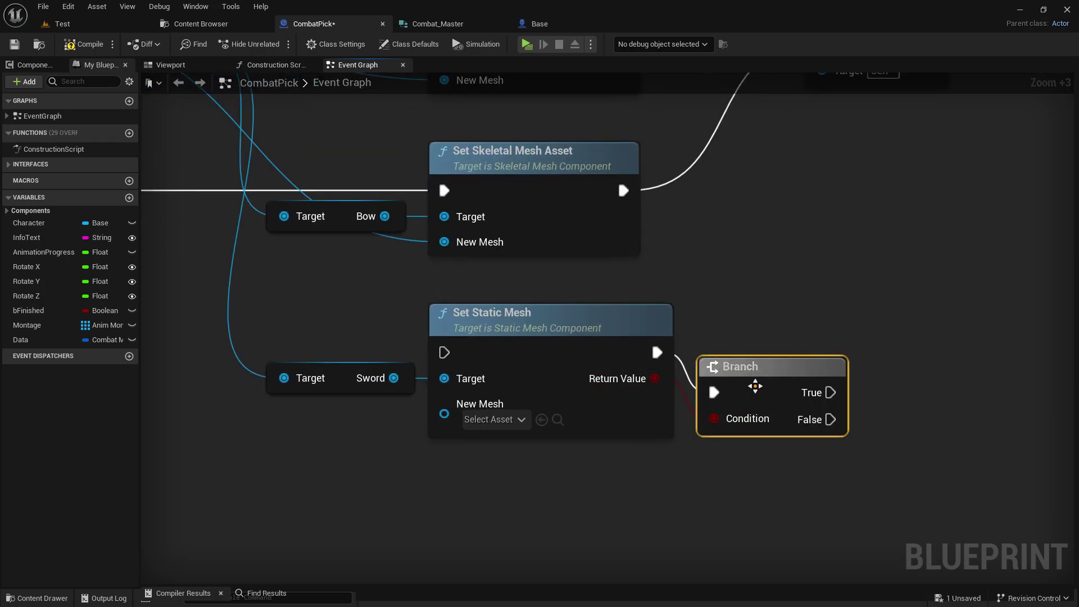
pyautogui.moveTo(865, 340); pyautogui.dragTo(806, 360, button='right')
pyautogui.scroll(-3, 807, 360)
pyautogui.moveTo(683, 425); pyautogui.dragTo(685, 430)
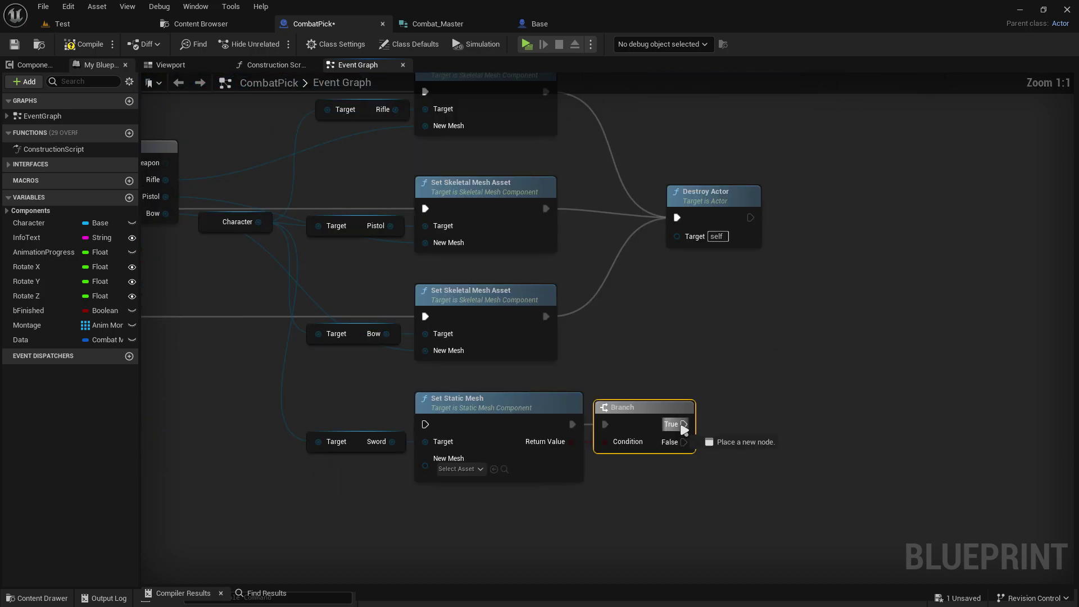
pyautogui.moveTo(693, 231); pyautogui.dragTo(692, 223)
# - Wire the Switch's Sword case into the Set Static Mesh node
pyautogui.scroll(2, 695, 308)
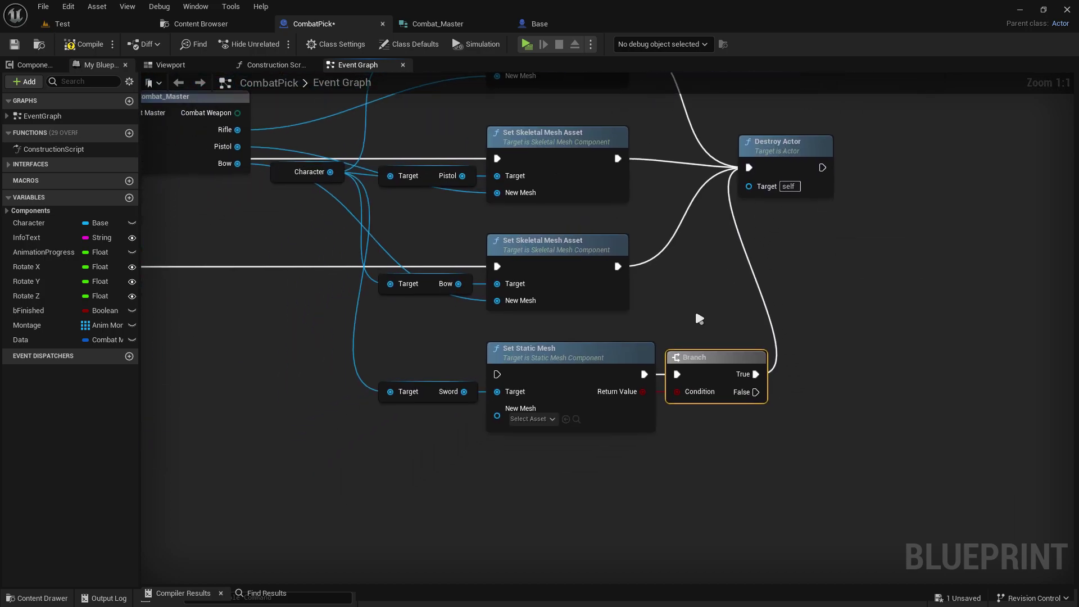
pyautogui.moveTo(754, 432); pyautogui.dragTo(1045, 382, button='right')
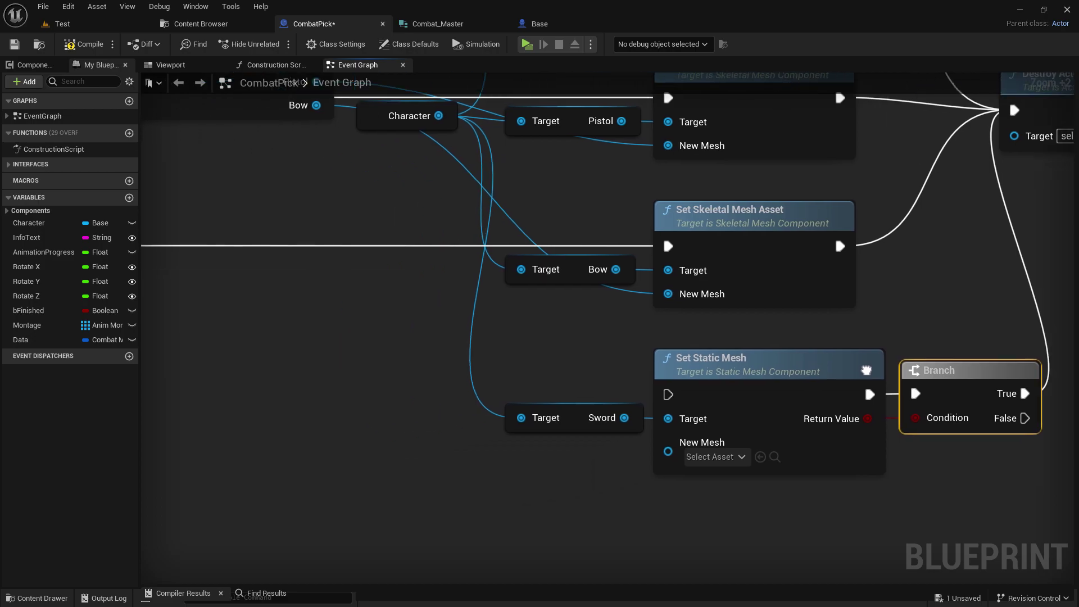
pyautogui.moveTo(680, 241); pyautogui.dragTo(427, 259)
pyautogui.click(319, 248)
pyautogui.scroll(-2, 318, 248)
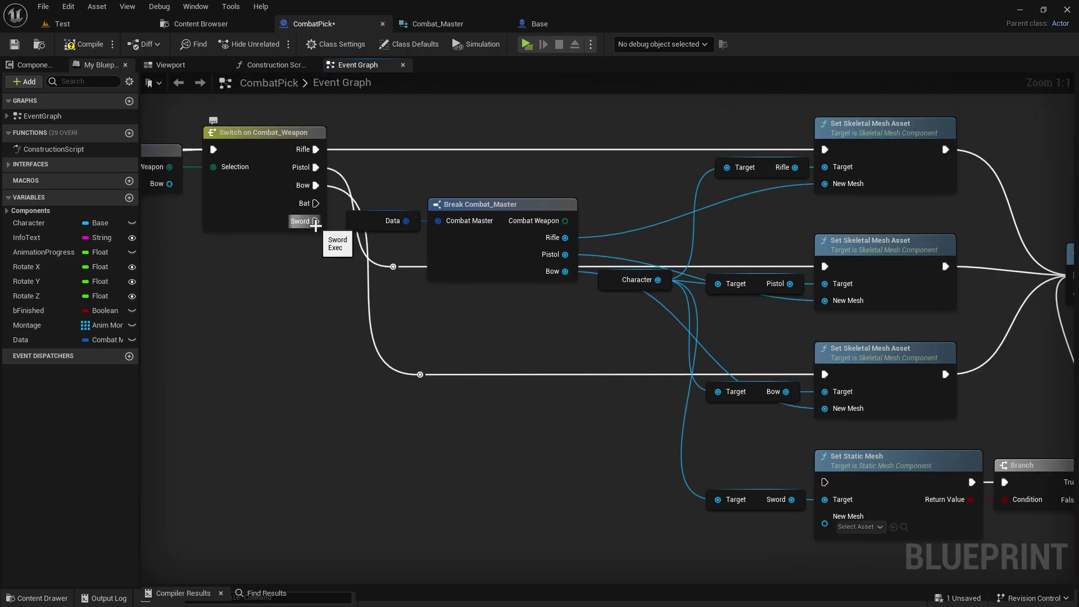
pyautogui.moveTo(315, 222); pyautogui.dragTo(825, 482)
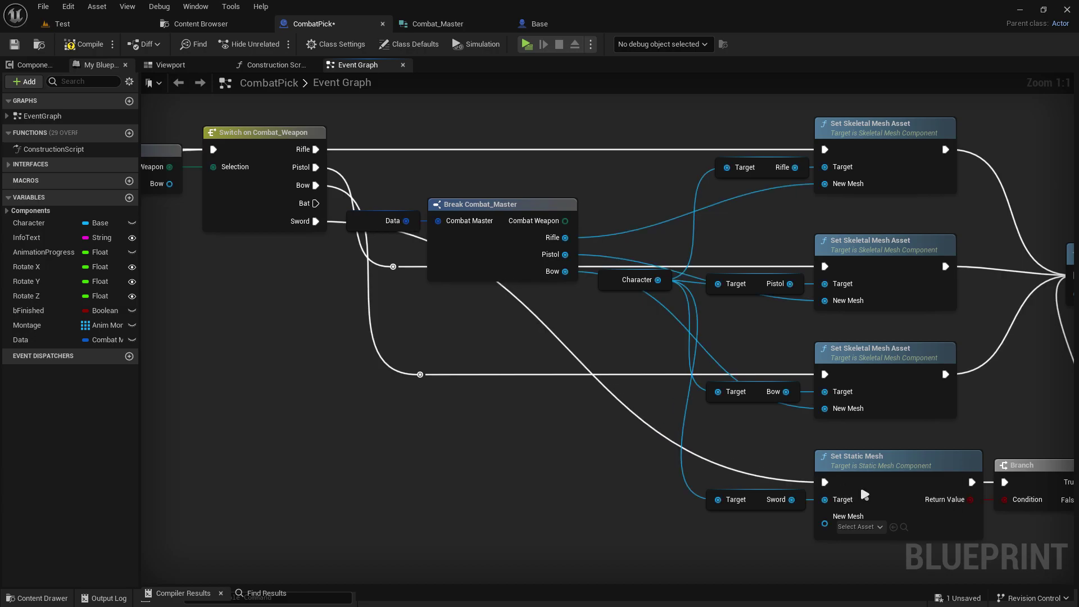
pyautogui.moveTo(702, 458)
pyautogui.mouseDown(button='right')
pyautogui.moveTo(640, 365)
pyautogui.moveTo(441, 337)
pyautogui.mouseUp(button='right')
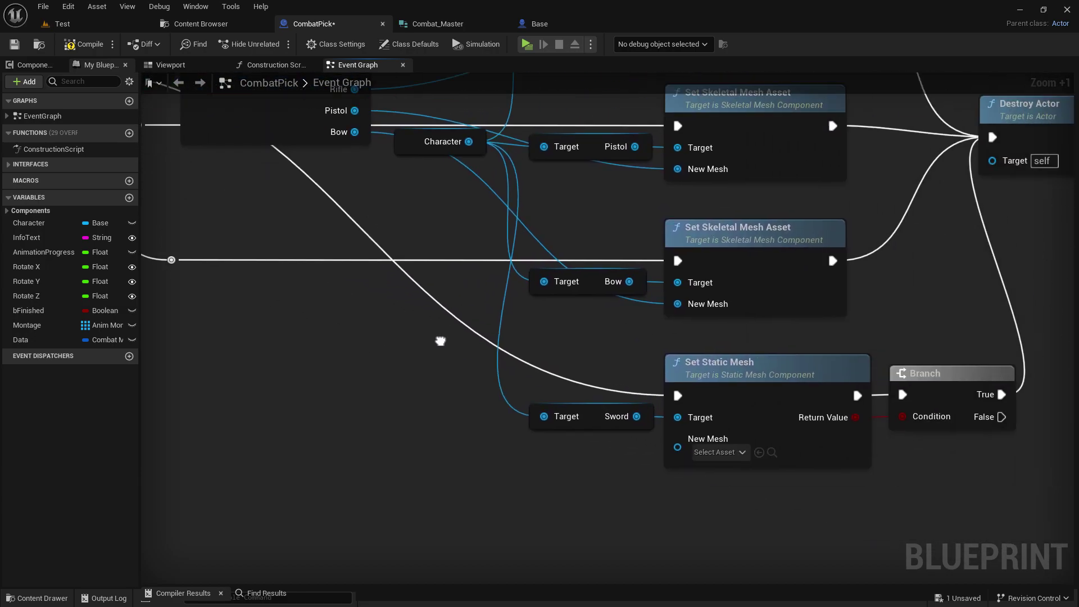
pyautogui.scroll(4, 749, 458)
pyautogui.moveTo(478, 390); pyautogui.dragTo(647, 510, button='right')
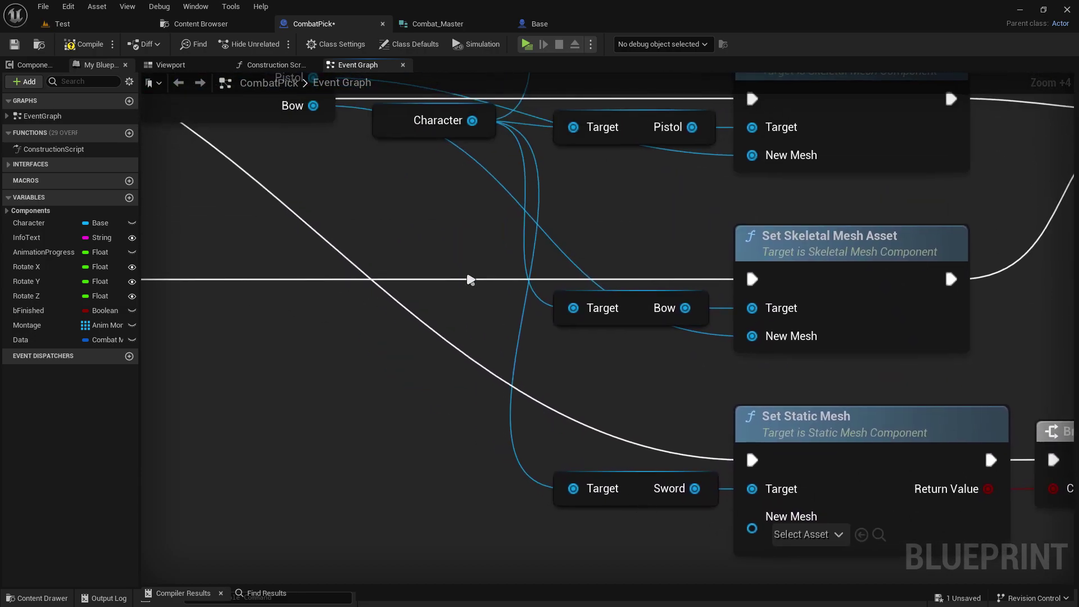
pyautogui.moveTo(467, 280); pyautogui.dragTo(595, 408, button='right')
# - Add a new member named Sword to the Combat_Master structure
pyautogui.click(434, 26)
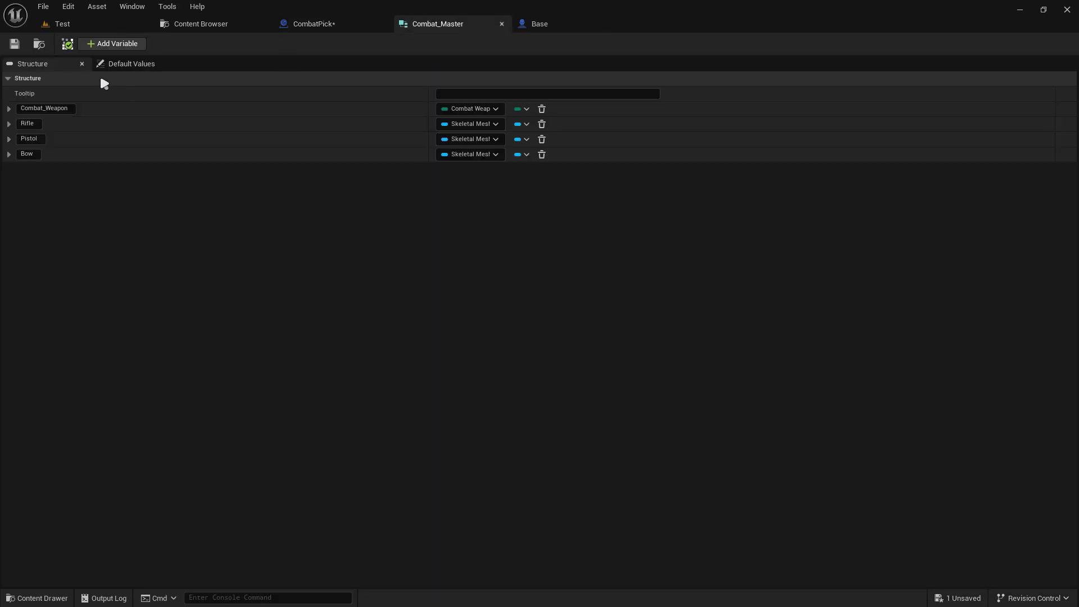
pyautogui.click(110, 45)
pyautogui.write('S')
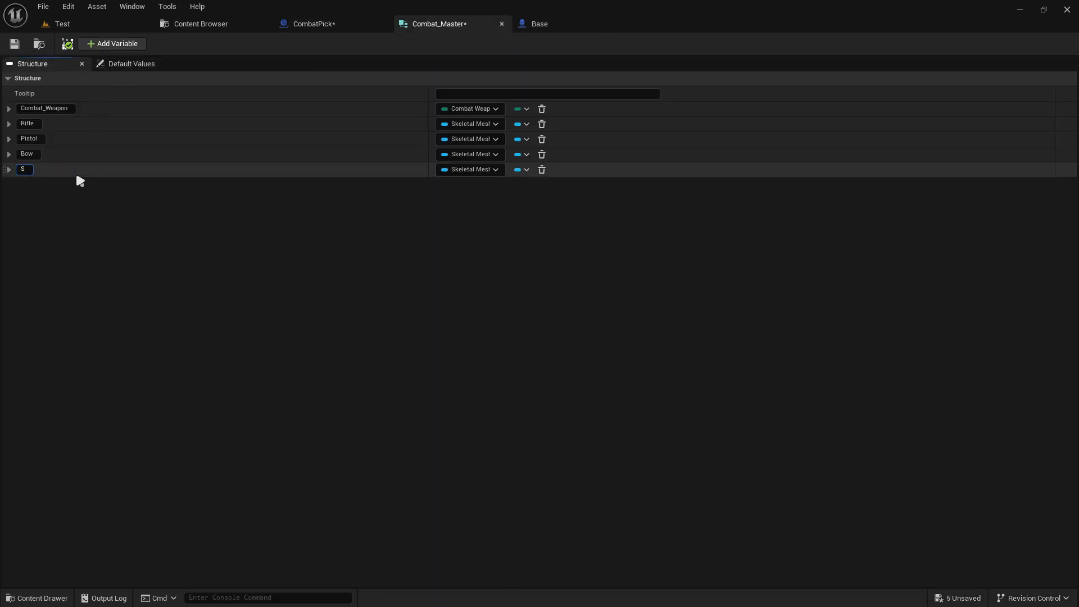
pyautogui.write('word')
pyautogui.press('Return')
pyautogui.click(548, 26)
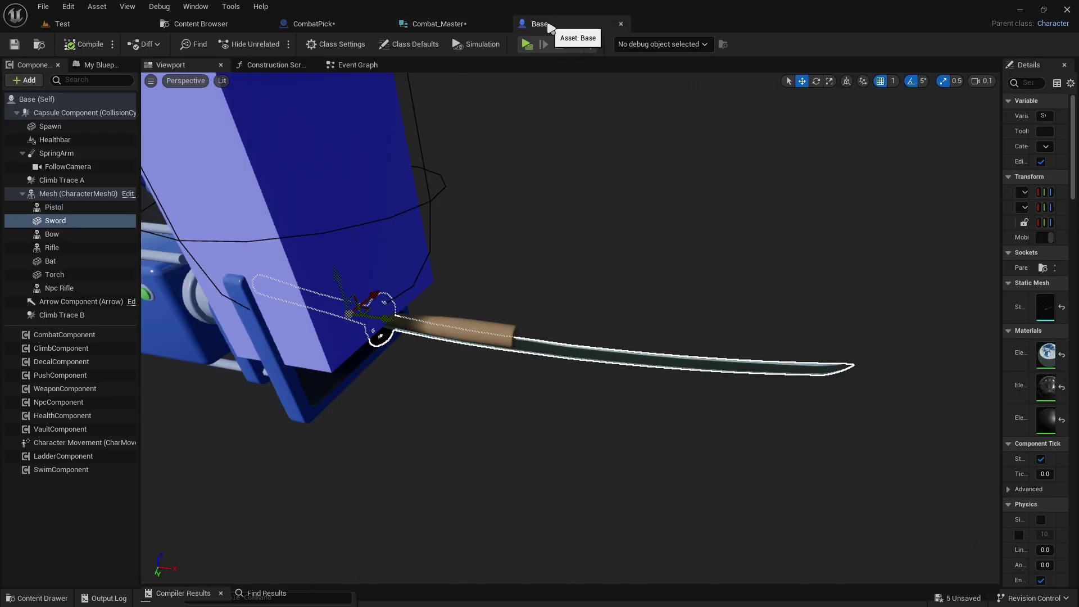
pyautogui.click(342, 25)
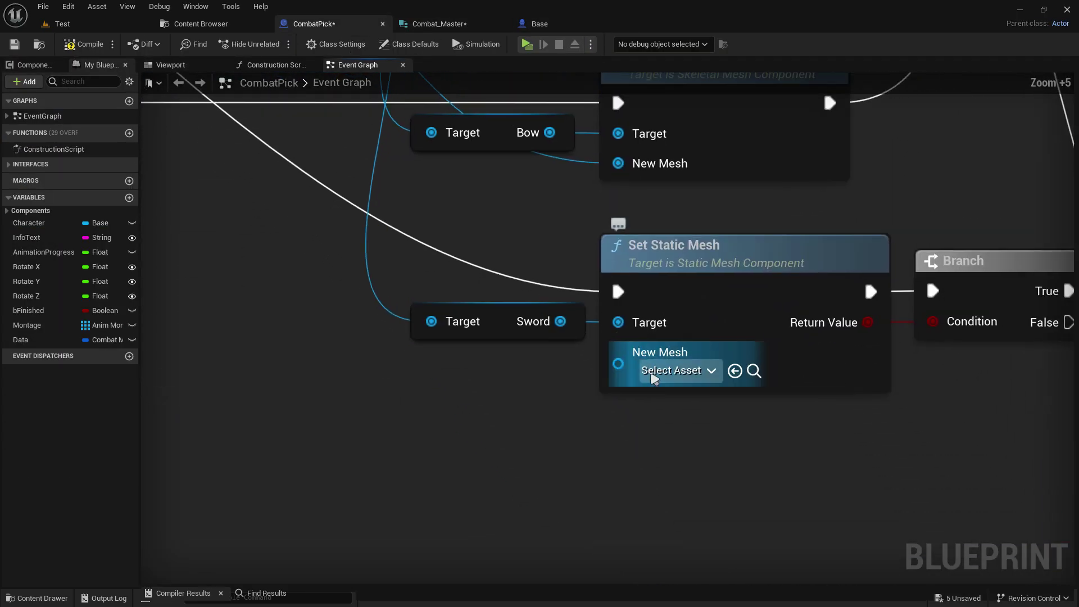
pyautogui.click(711, 339)
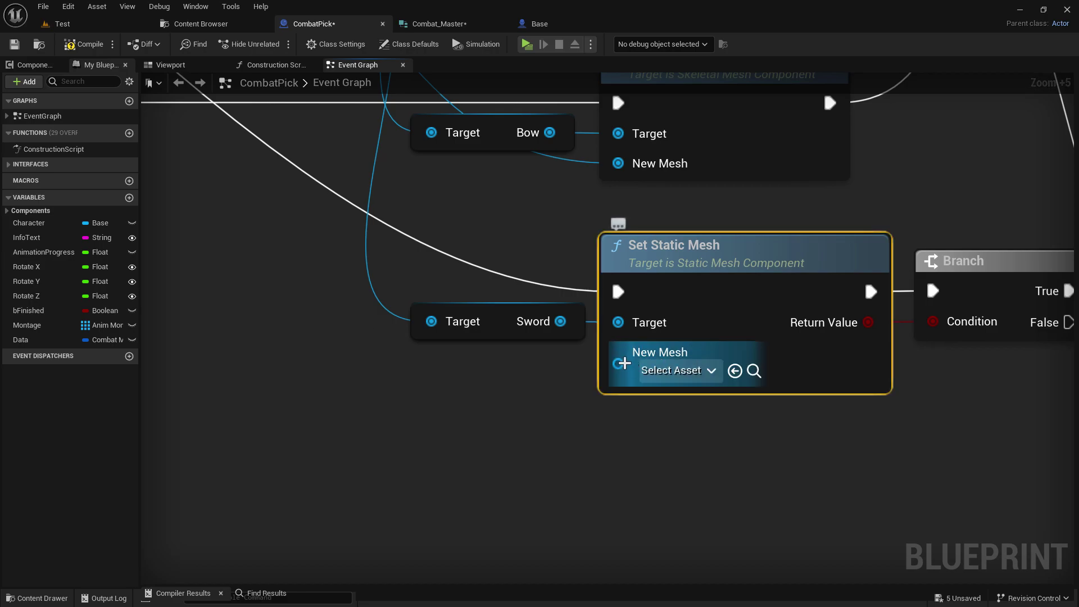
pyautogui.rightClick(619, 365)
pyautogui.click(660, 382)
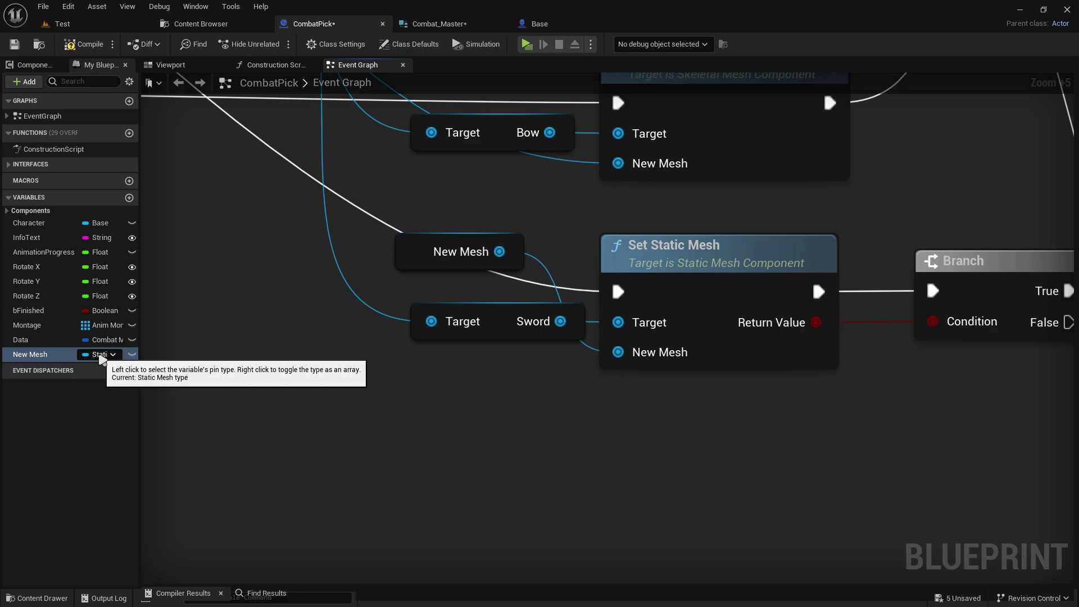
pyautogui.click(64, 402)
pyautogui.rightClick(48, 360)
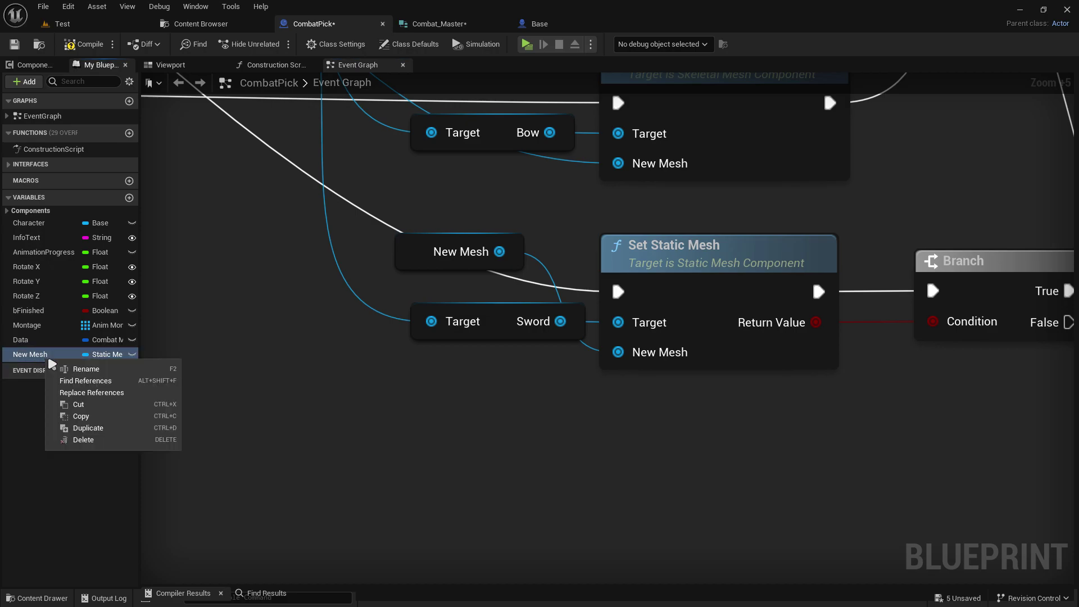
pyautogui.click(101, 439)
pyautogui.click(440, 25)
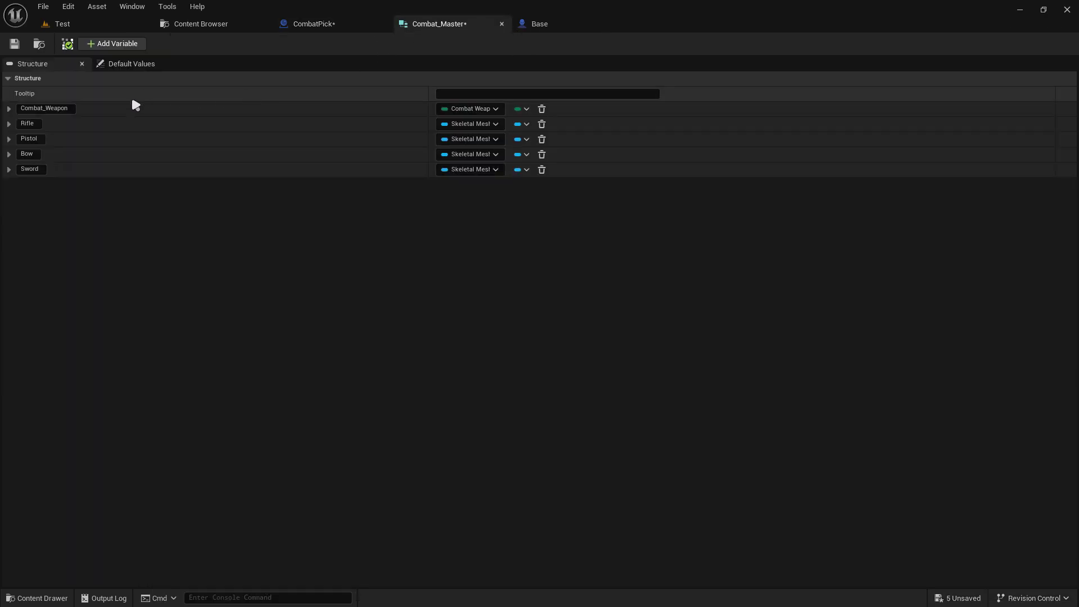
# - Change the Sword member's type in Combat_Master to a Static Mesh reference
pyautogui.click(467, 170)
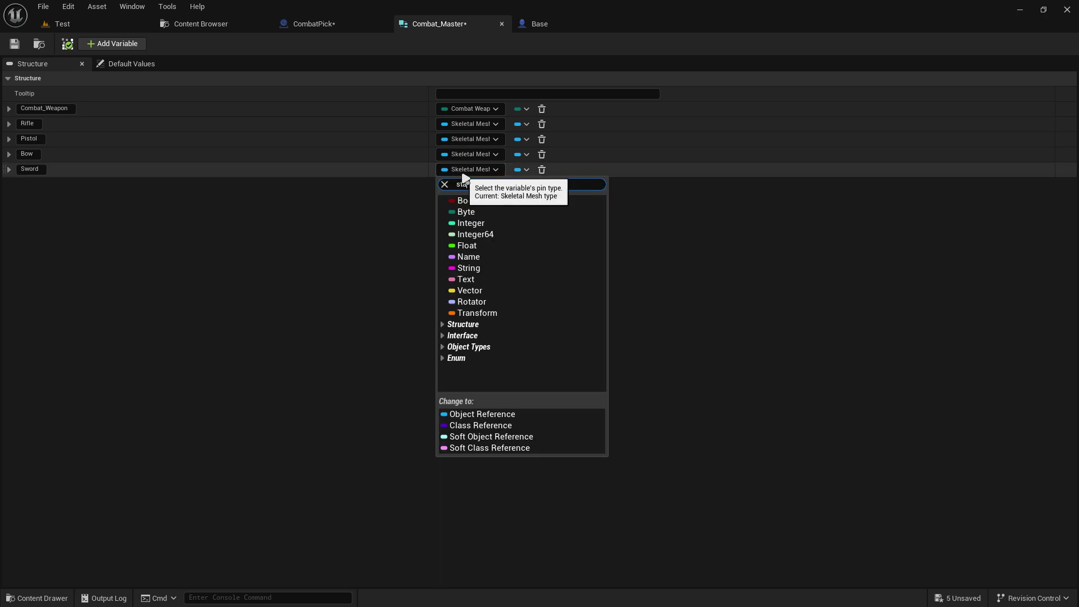
pyautogui.write('tic')
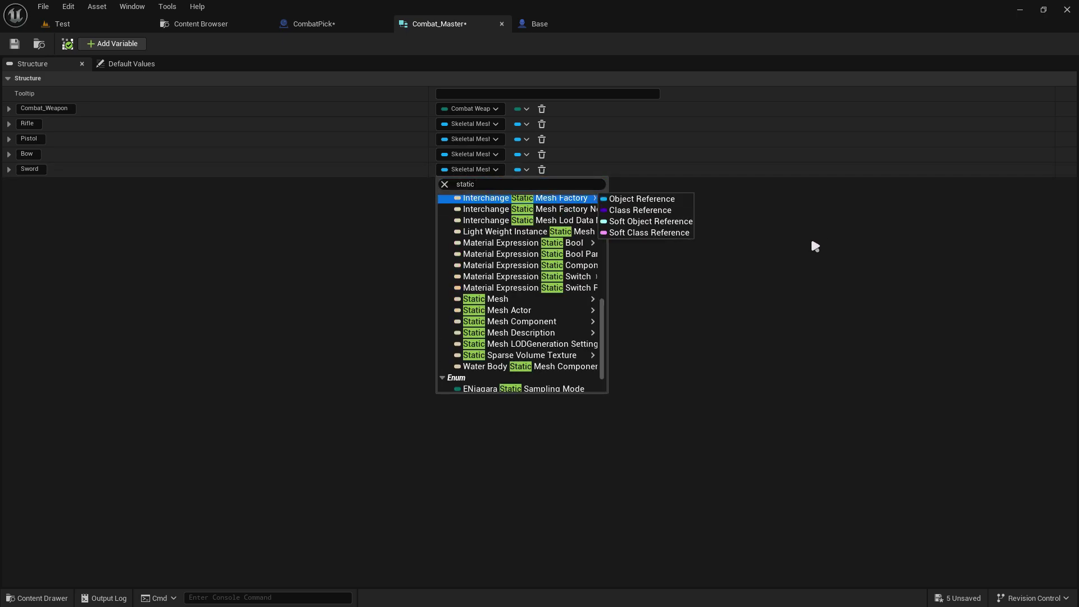
pyautogui.moveTo(506, 299)
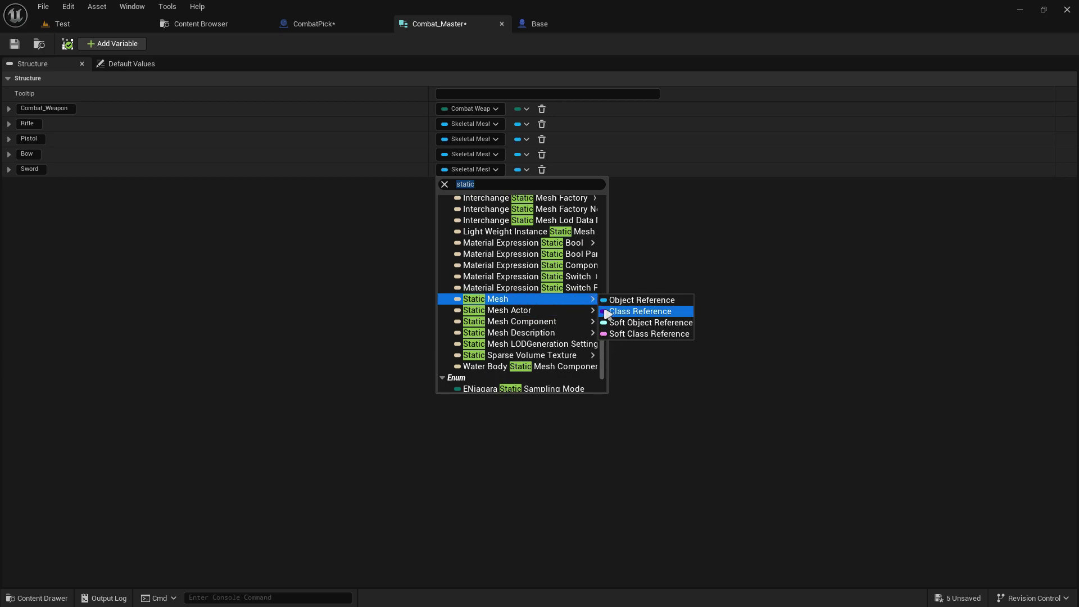
pyautogui.click(641, 300)
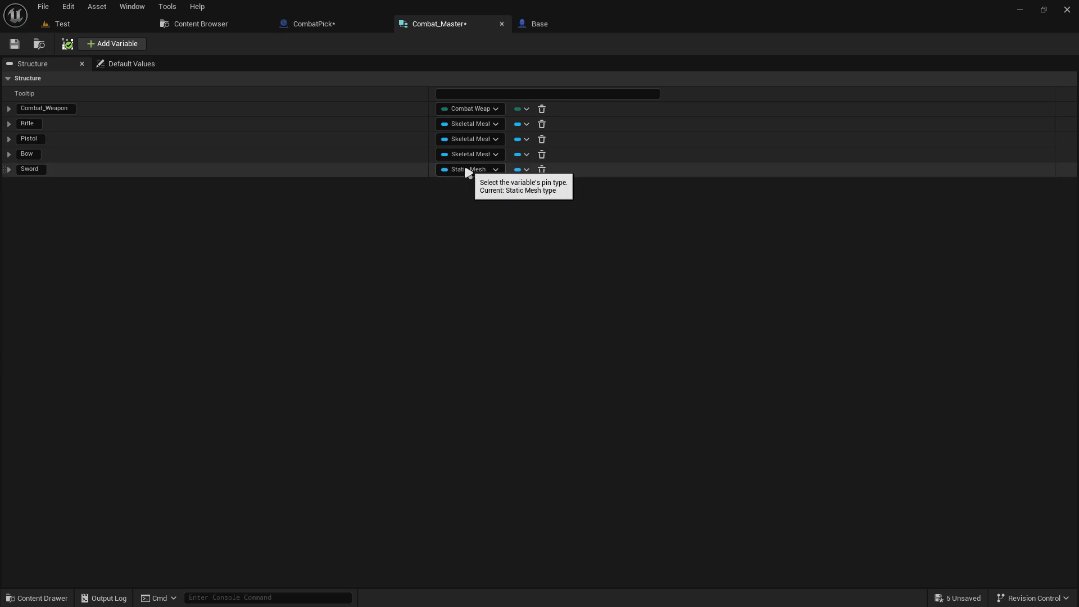
# - Expose Break Combat_Master's Sword output and connect it to Set Static Mesh's New Mesh pin
pyautogui.click(309, 25)
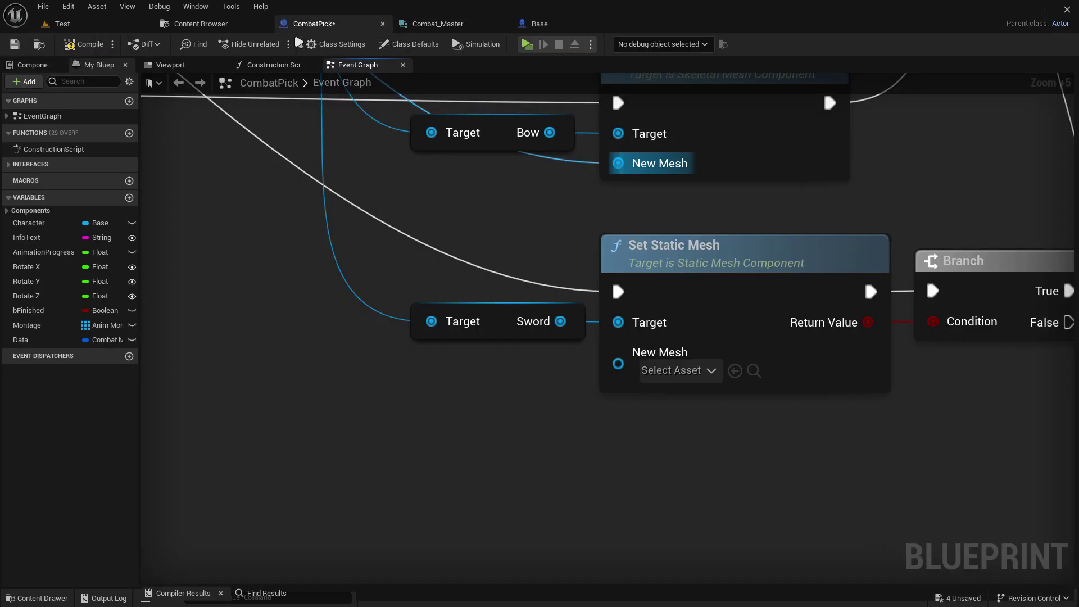
pyautogui.scroll(-2, 581, 340)
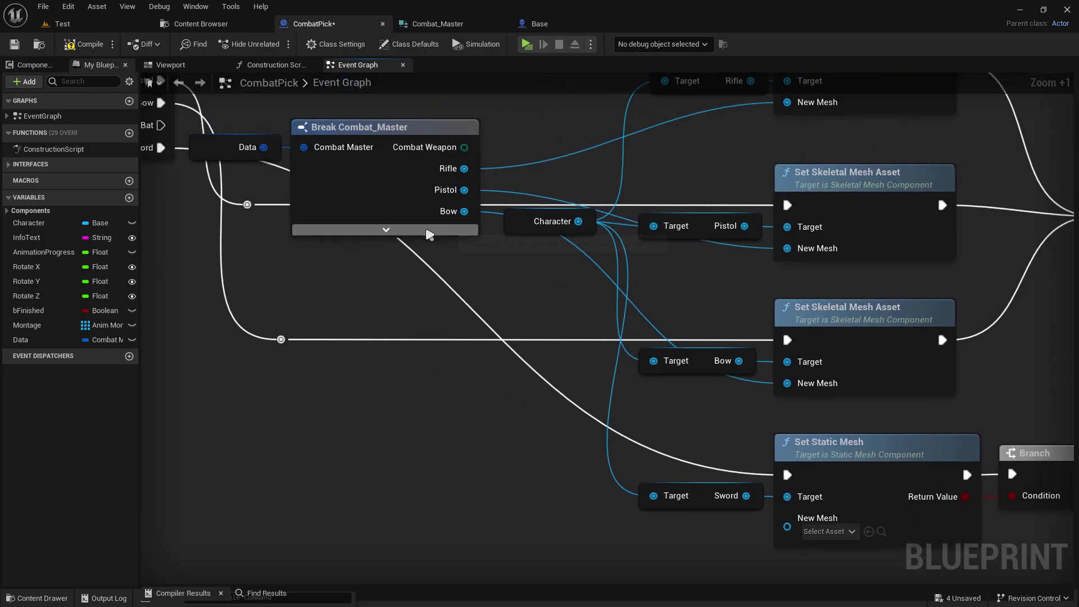
pyautogui.click(430, 235)
pyautogui.moveTo(464, 232); pyautogui.dragTo(808, 531)
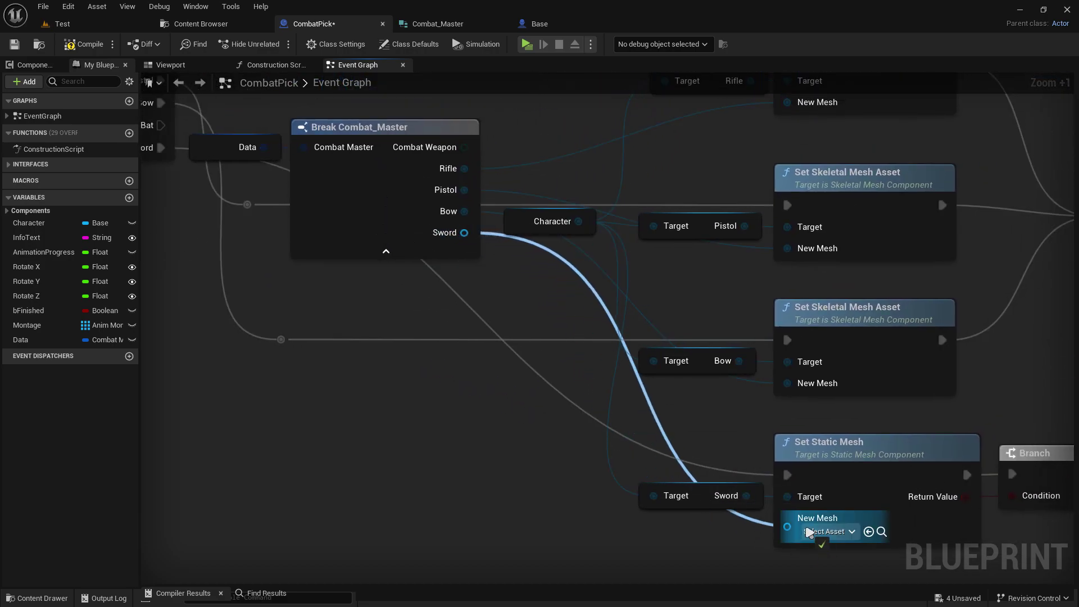
pyautogui.moveTo(710, 464); pyautogui.dragTo(584, 450, button='right')
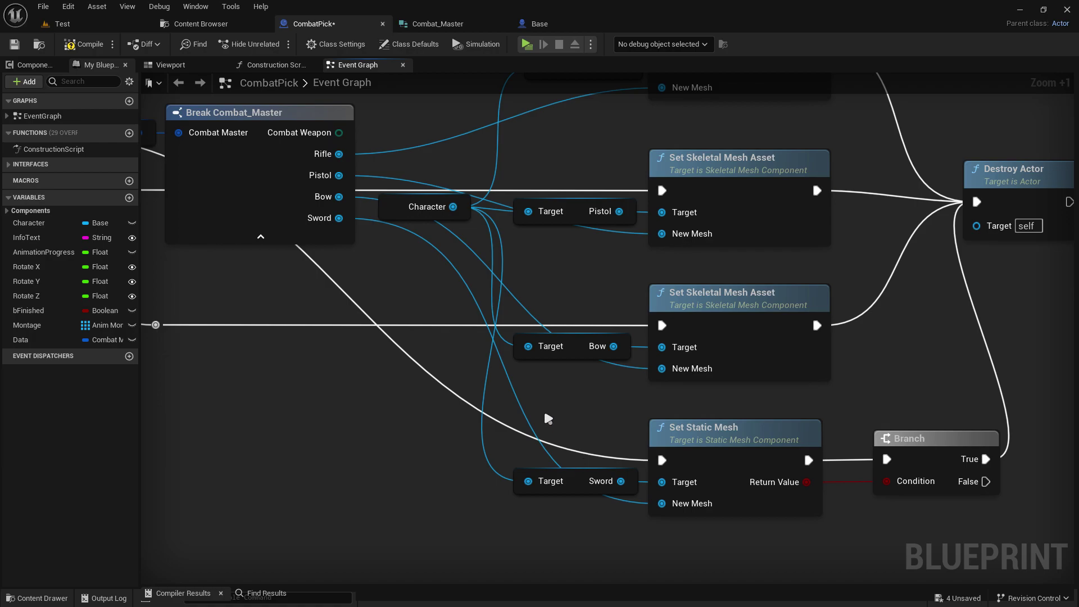
# - Add a reroute node on the New Mesh wire and move it down-left to tidy the routing
pyautogui.scroll(-1, 548, 418)
pyautogui.scroll(-1, 609, 459)
pyautogui.moveTo(468, 426); pyautogui.dragTo(517, 435, button='right')
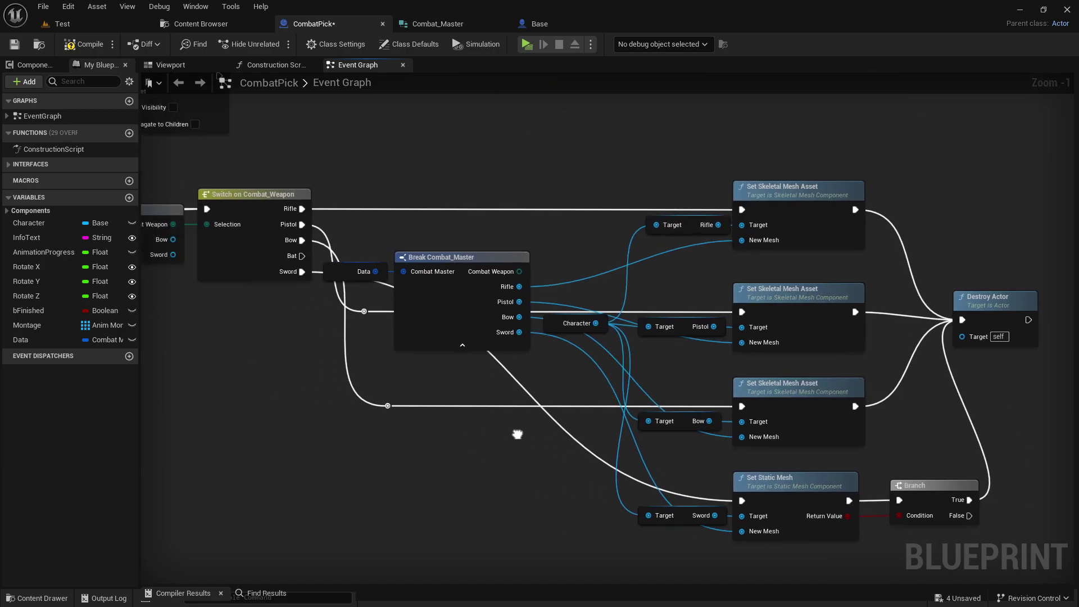
pyautogui.doubleClick(568, 436)
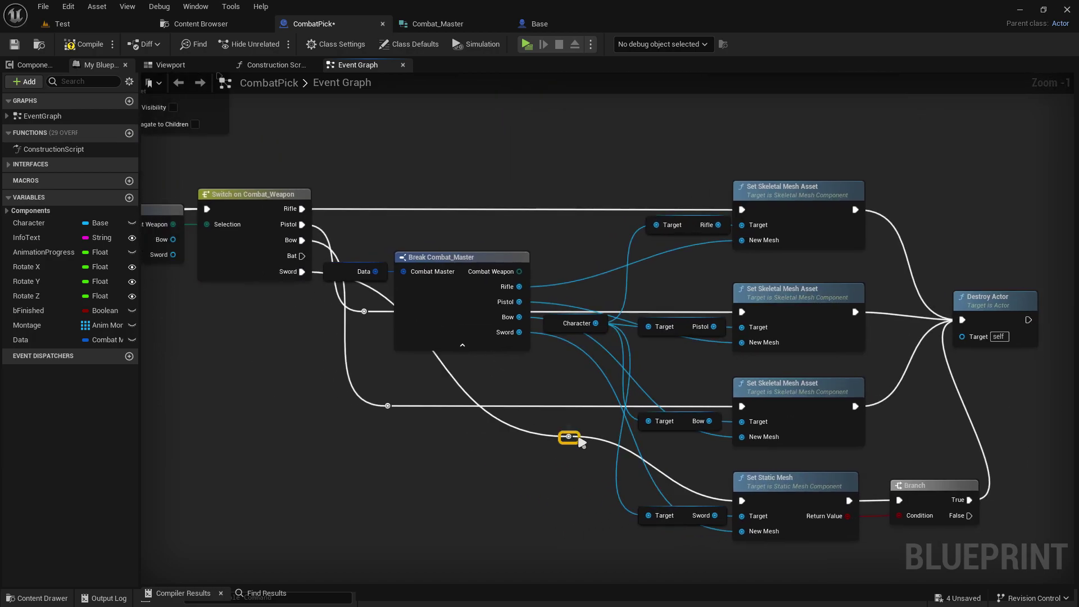
pyautogui.moveTo(578, 441); pyautogui.dragTo(419, 504)
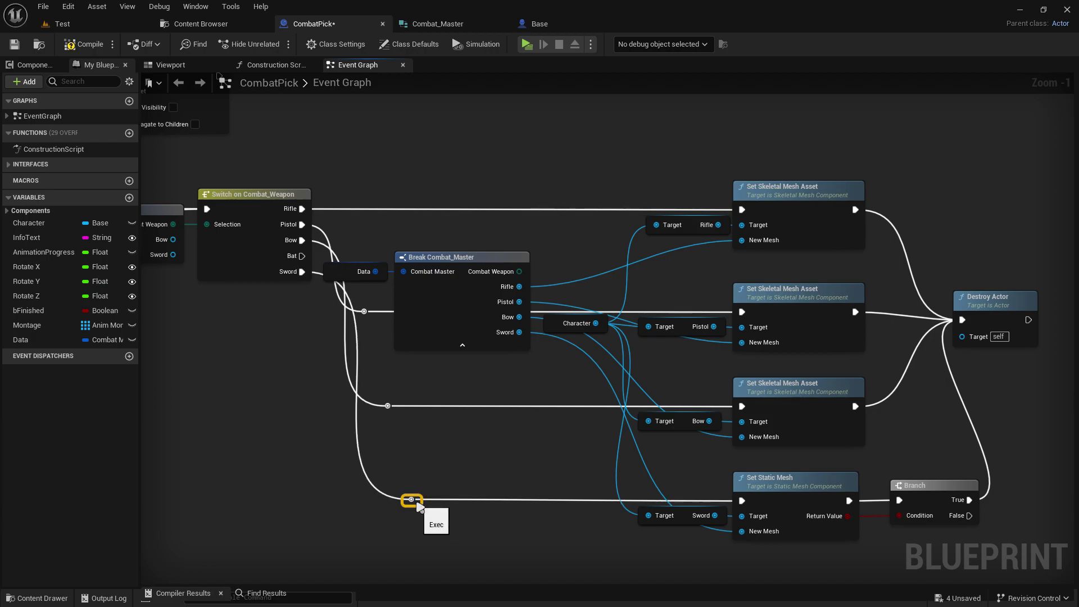
pyautogui.click(511, 542)
pyautogui.moveTo(511, 542)
pyautogui.mouseDown(button='right')
pyautogui.moveTo(462, 440)
pyautogui.moveTo(573, 482)
pyautogui.mouseUp(button='right')
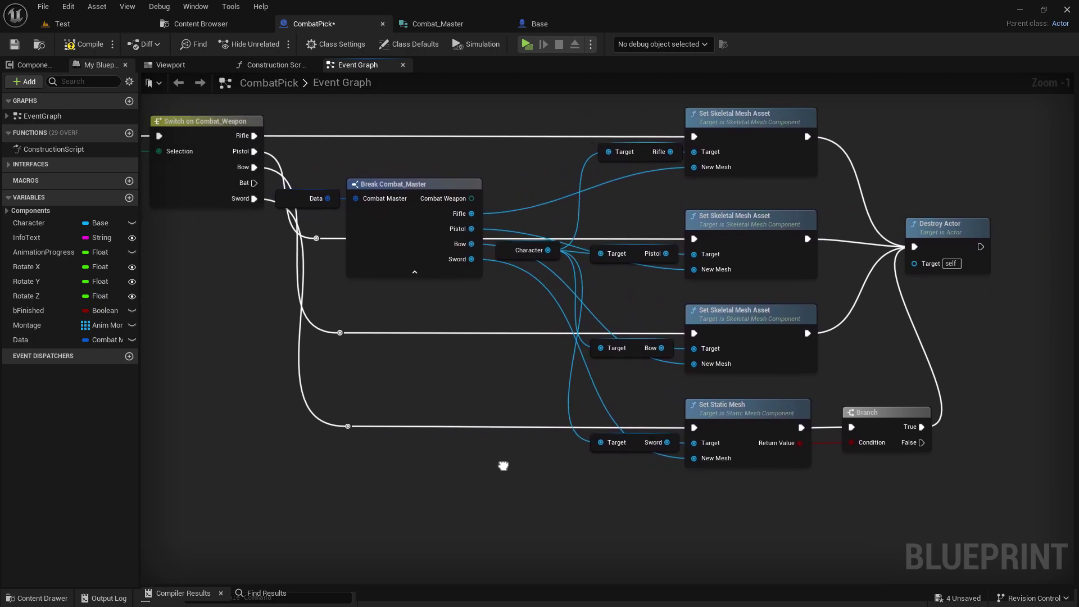
pyautogui.moveTo(572, 482)
pyautogui.mouseDown(button='right')
pyautogui.moveTo(397, 464)
pyautogui.moveTo(547, 507)
pyautogui.mouseUp(button='right')
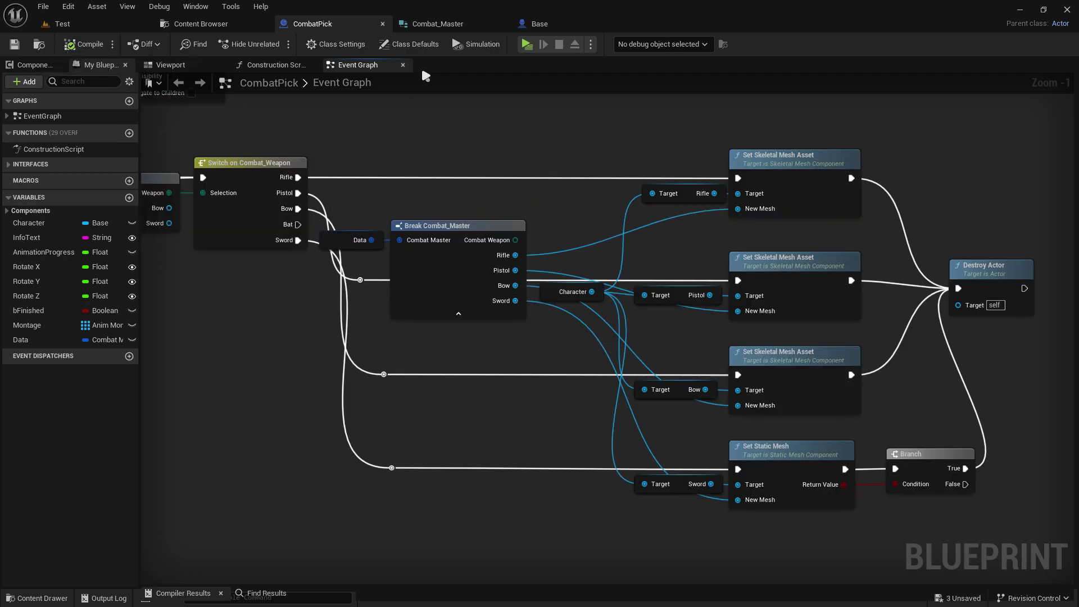
# - Create a new folder named Child inside the Combat folder
pyautogui.click(234, 26)
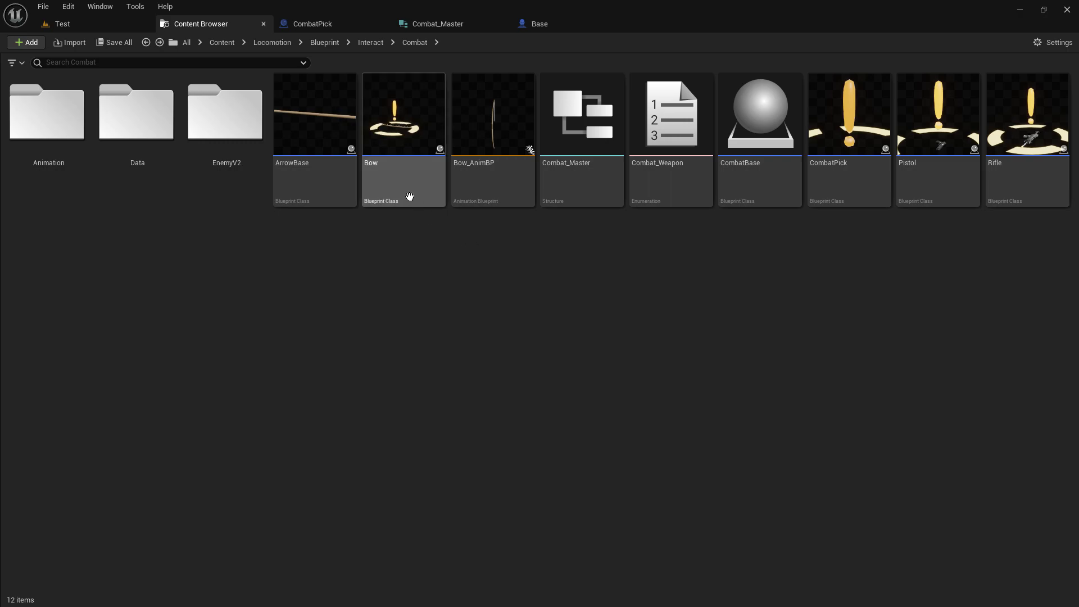
pyautogui.rightClick(454, 264)
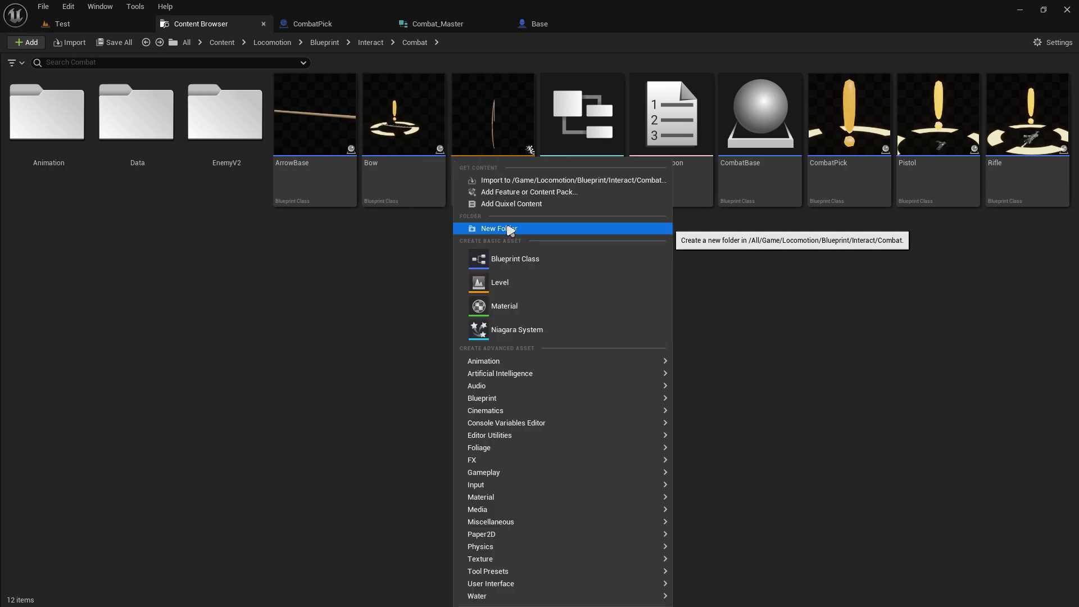
pyautogui.click(503, 228)
pyautogui.write('Chi')
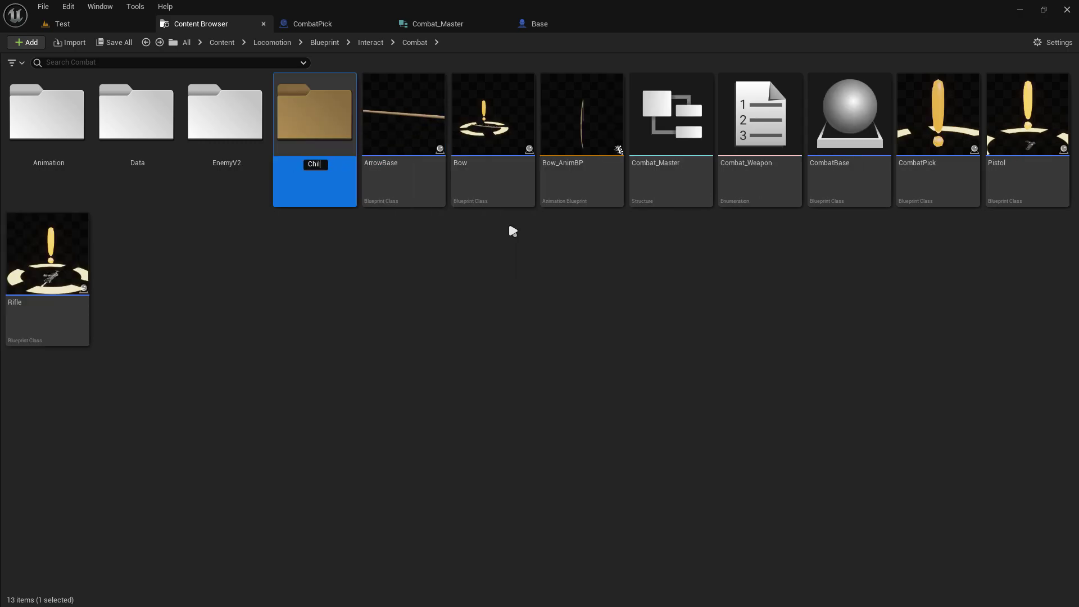
pyautogui.write('d')
pyautogui.press('Return')
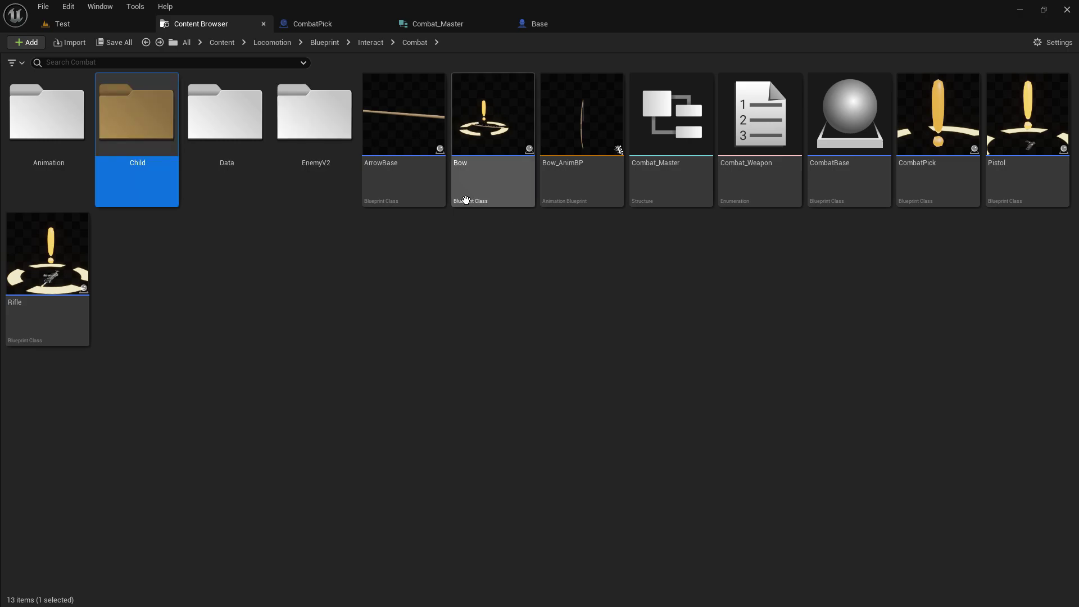
# - Move the Bow, CombatPick, Pistol and Rifle blueprints into the Child folder
pyautogui.click(502, 207)
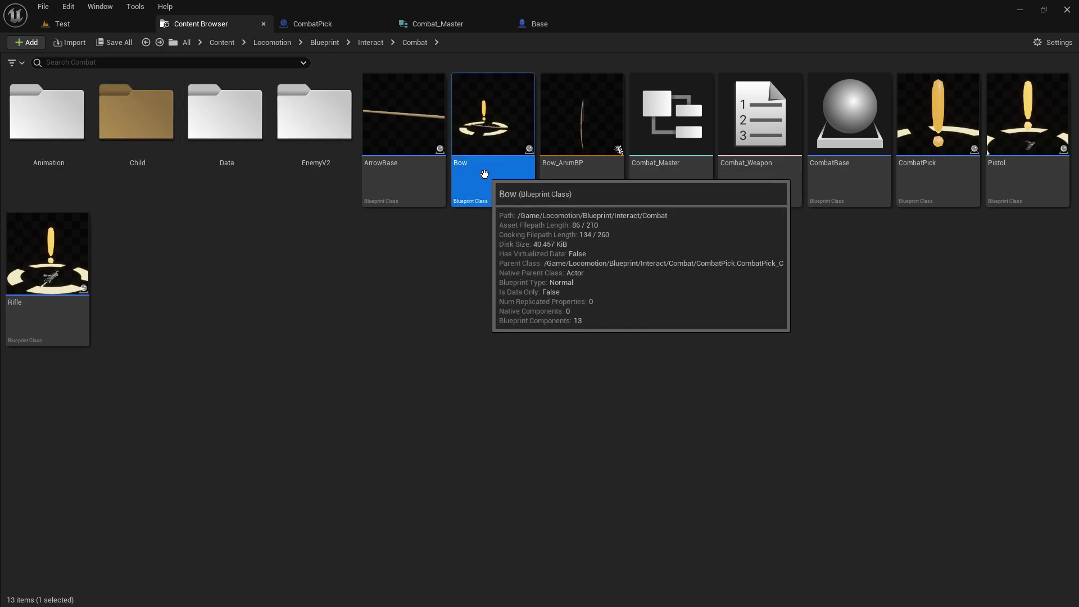
pyautogui.keyDown('ctrl'); pyautogui.click(944, 169); pyautogui.keyUp('ctrl')
pyautogui.keyDown('ctrl'); pyautogui.click(999, 174); pyautogui.keyUp('ctrl')
pyautogui.keyDown('ctrl'); pyautogui.click(48, 315); pyautogui.keyUp('ctrl')
pyautogui.moveTo(48, 315); pyautogui.dragTo(145, 121)
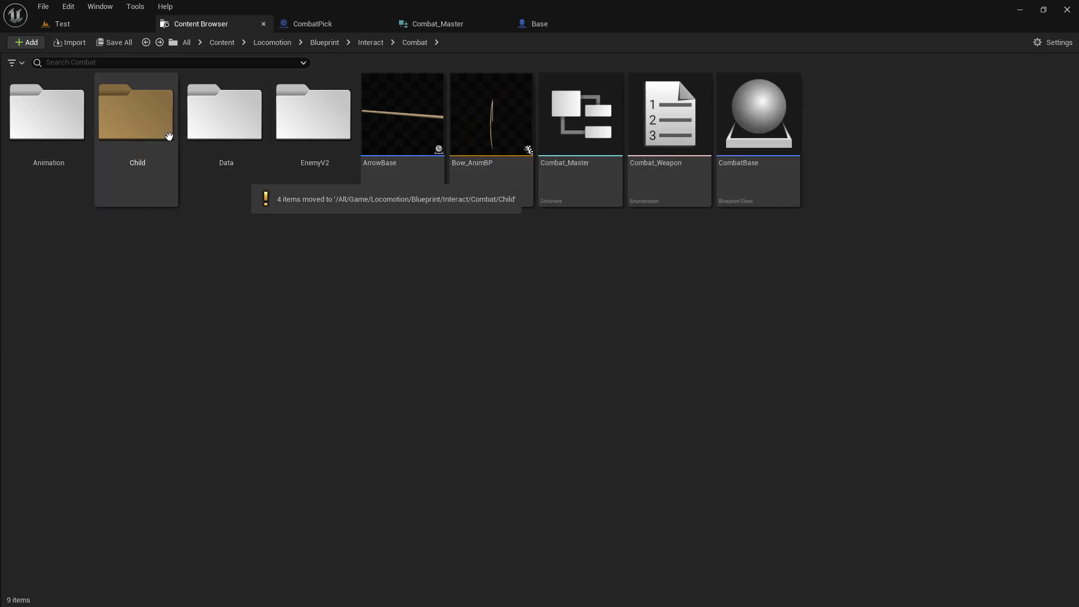
pyautogui.doubleClick(143, 135)
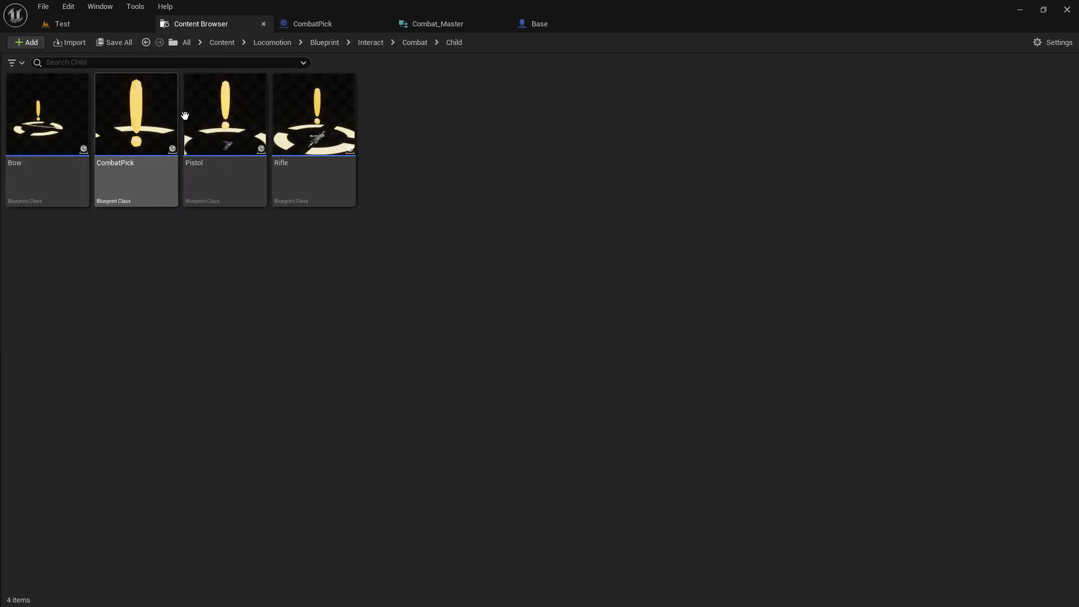
# - Duplicate Rifle as a new blueprint named Sword and open it
pyautogui.rightClick(302, 163)
pyautogui.click(415, 242)
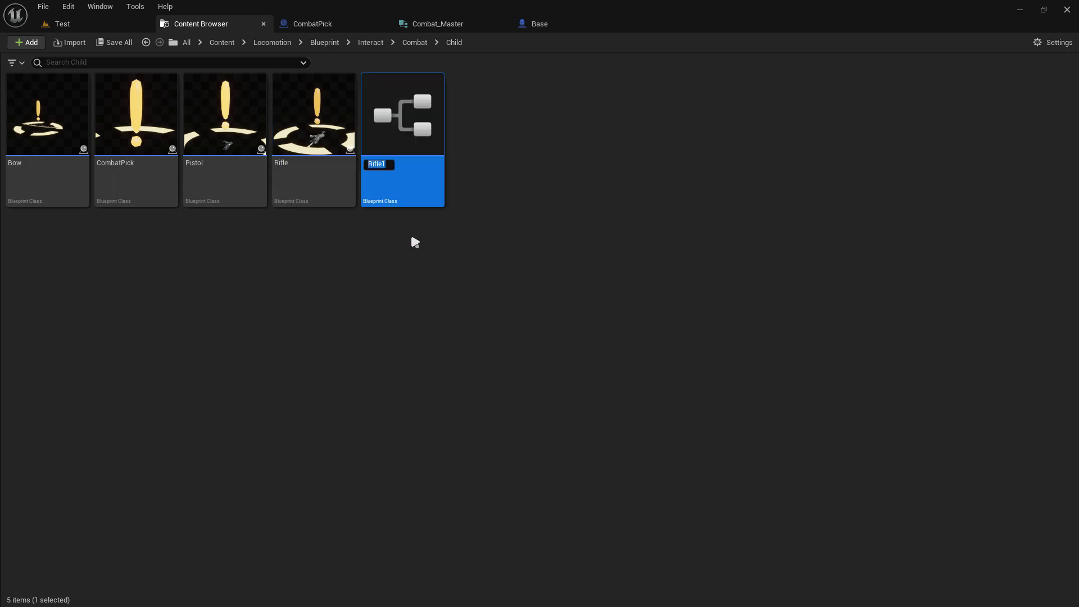
pyautogui.write('Sword')
pyautogui.press('Return')
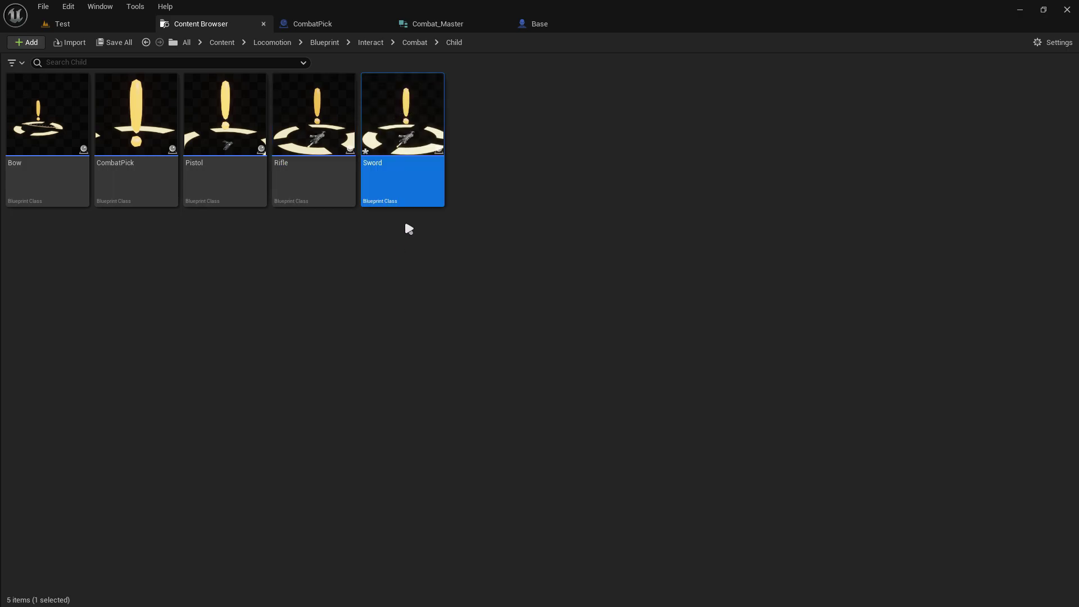
pyautogui.doubleClick(419, 127)
# - In Sword's construction script, set Combat Weapon to Sword and assign Katana to the Rifle pin
pyautogui.click(272, 66)
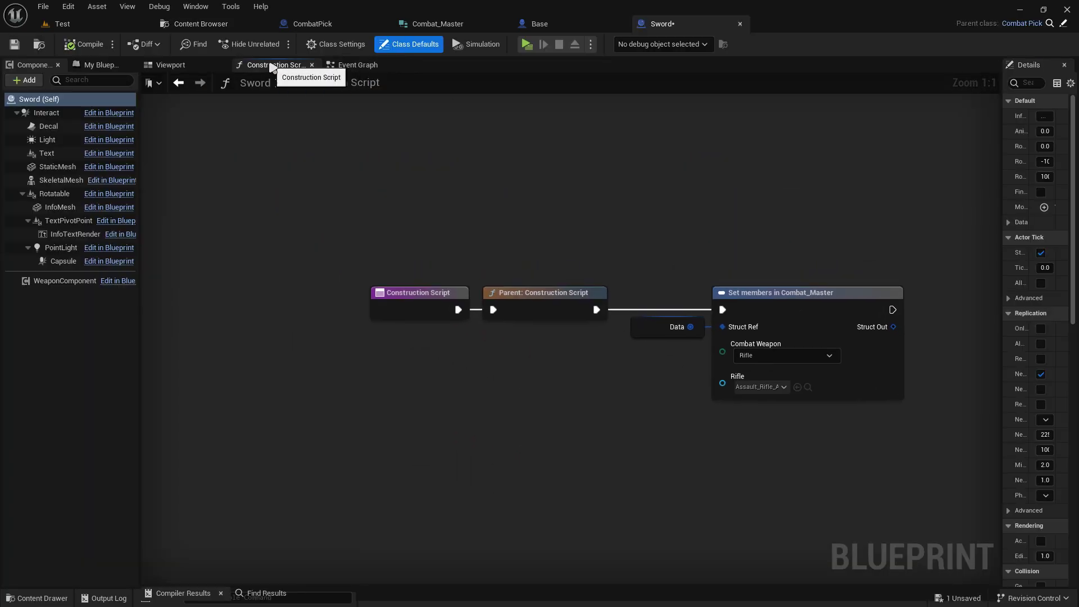
pyautogui.scroll(4, 608, 300)
pyautogui.scroll(3, 562, 299)
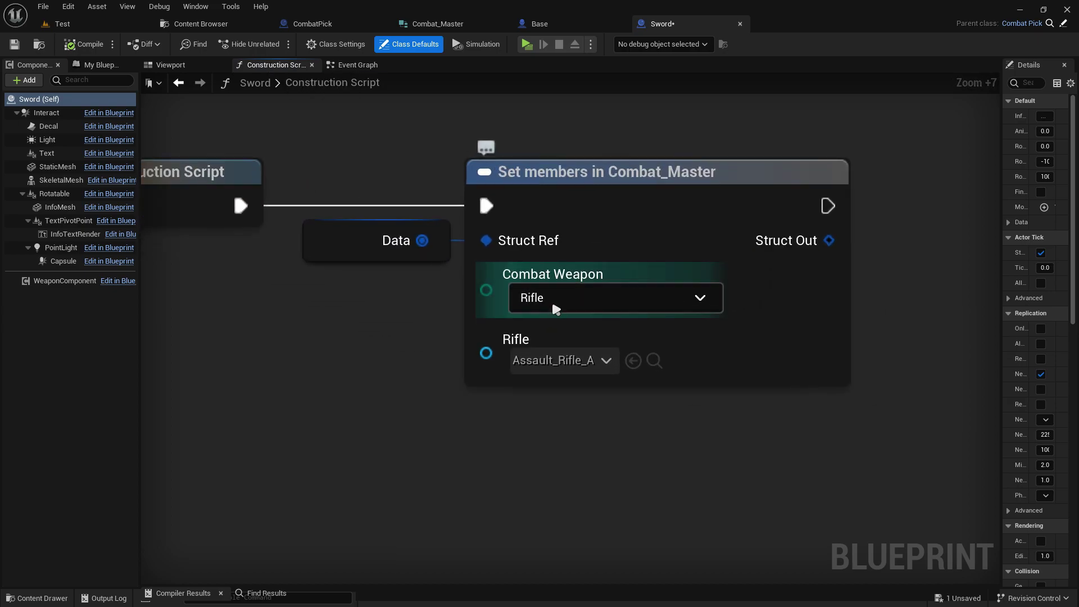
pyautogui.click(553, 306)
pyautogui.click(516, 346)
pyautogui.click(558, 363)
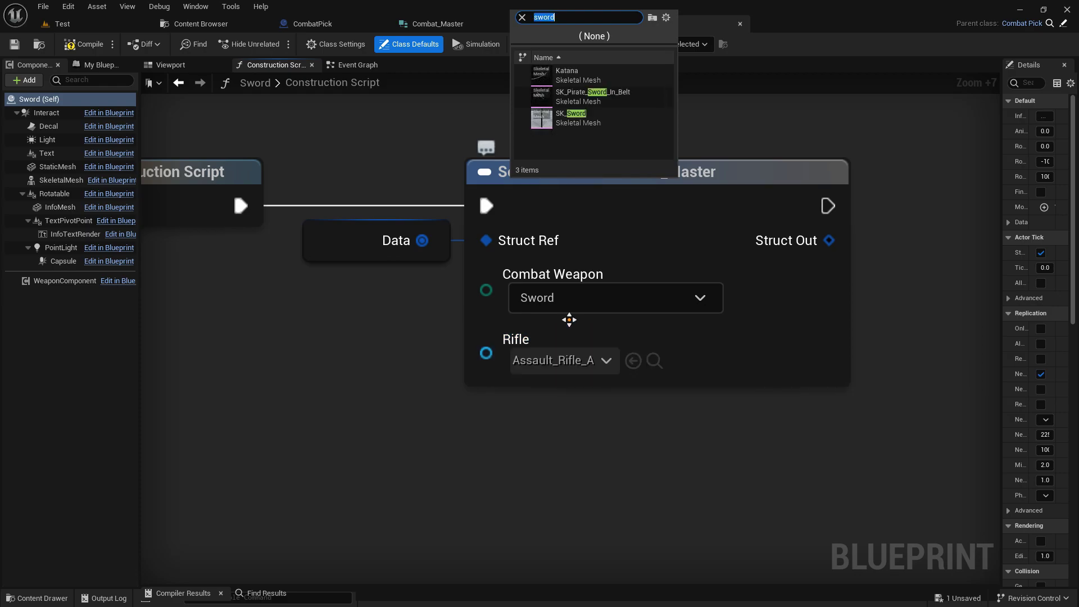
pyautogui.click(579, 75)
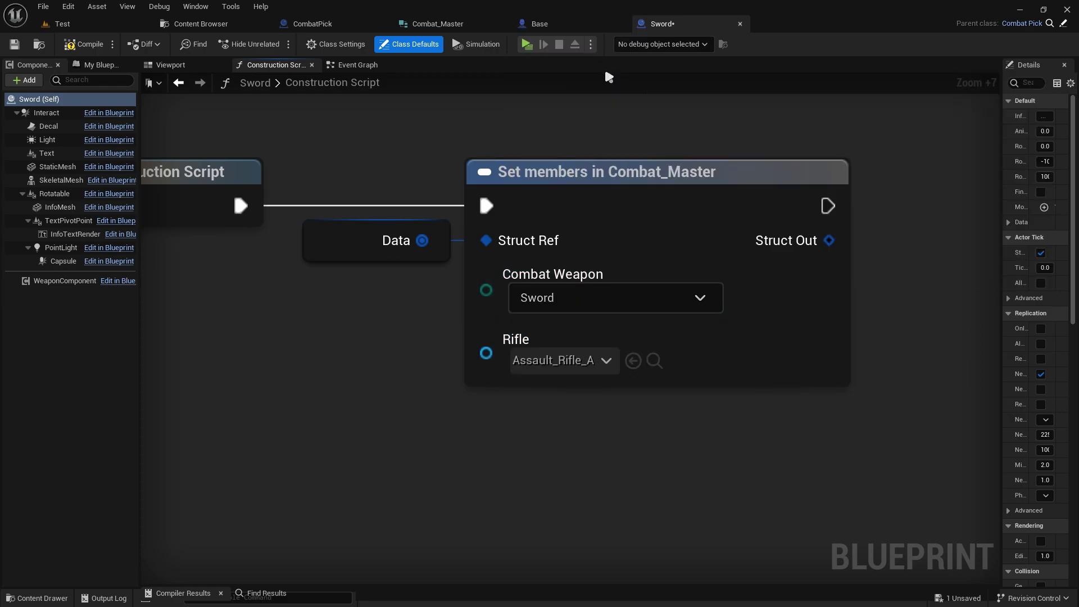
pyautogui.click(636, 344)
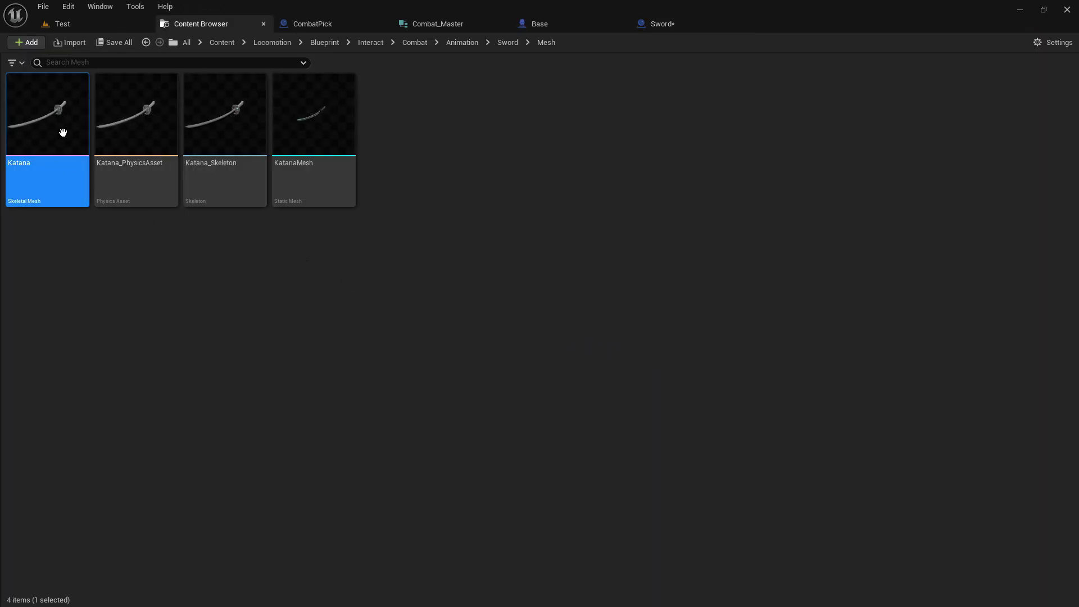
# - Cancel an accidental asset move and locate KatanaMesh in the Content Browser
pyautogui.moveTo(62, 133); pyautogui.dragTo(84, 263)
pyautogui.moveTo(321, 175); pyautogui.dragTo(314, 252)
pyautogui.moveTo(135, 113)
pyautogui.mouseDown()
pyautogui.moveTo(140, 222)
pyautogui.moveTo(102, 213)
pyautogui.mouseUp()
pyautogui.moveTo(225, 112); pyautogui.dragTo(261, 224)
pyautogui.click(147, 261)
pyautogui.click(301, 178)
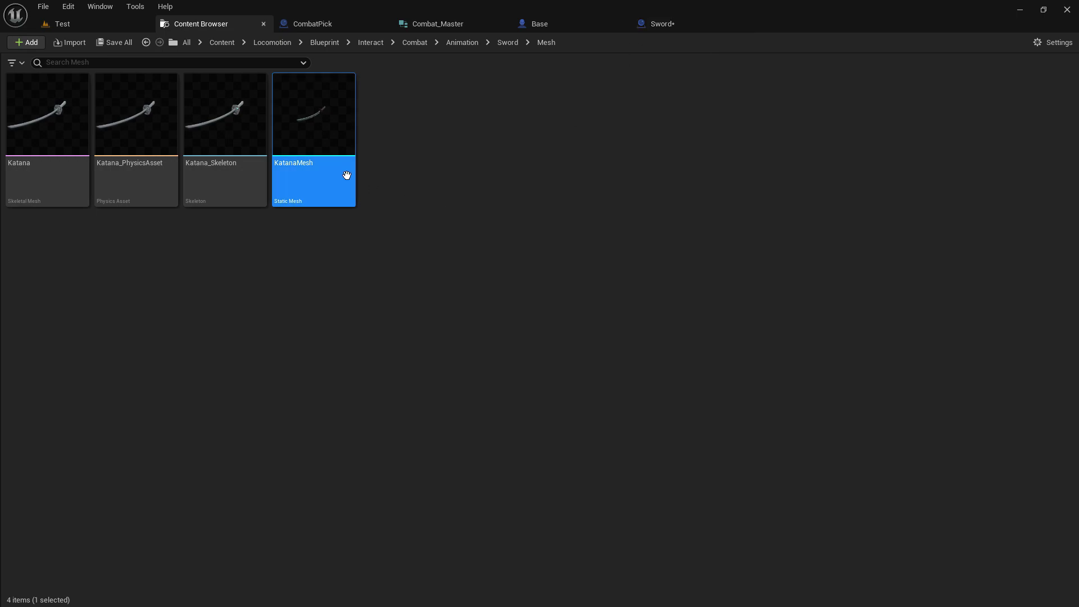
pyautogui.click(690, 26)
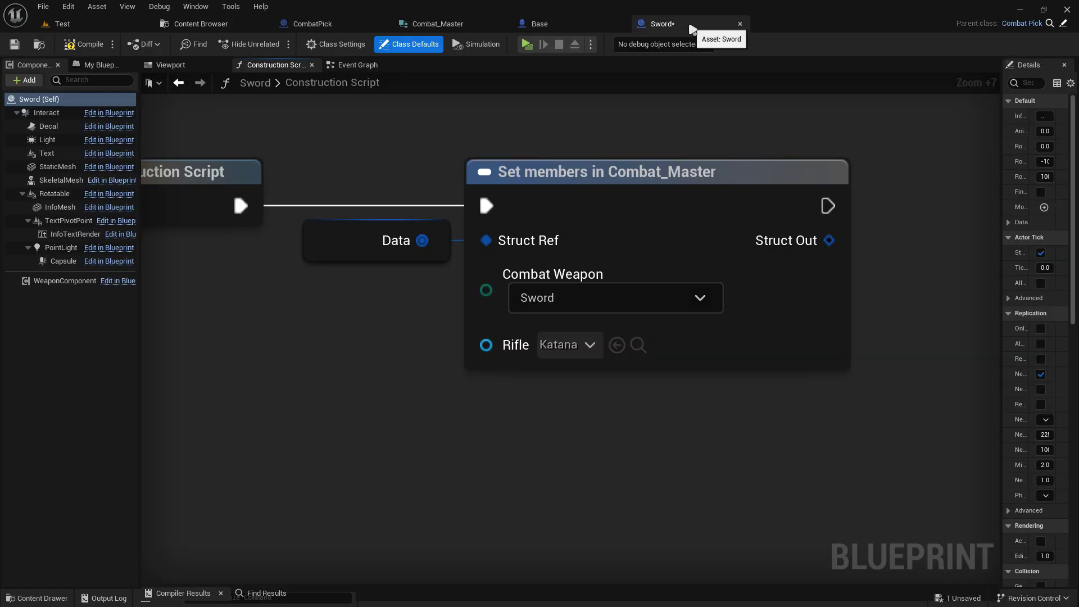
pyautogui.click(641, 346)
pyautogui.click(278, 176)
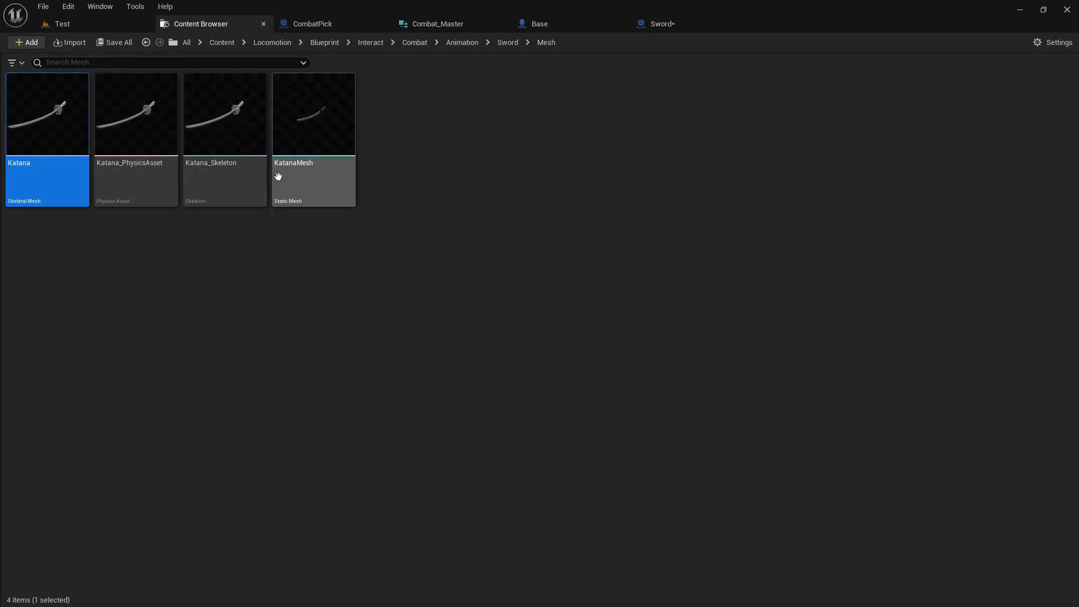
pyautogui.click(651, 31)
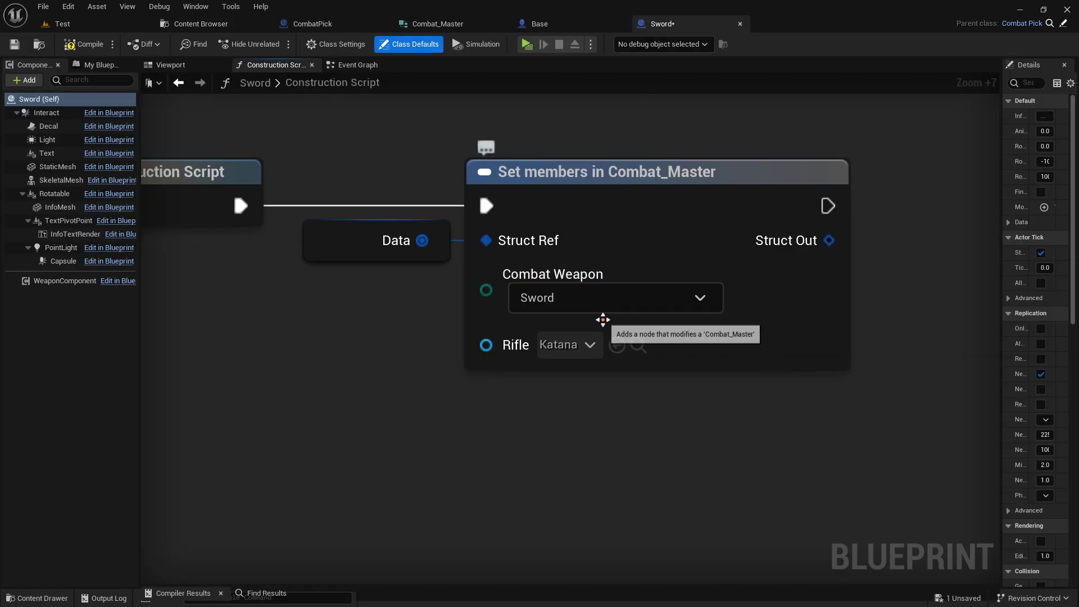
# - Clear the Rifle value, then in Pin Options hide the Rifle pin and expose Sword
pyautogui.click(587, 344)
pyautogui.click(677, 297)
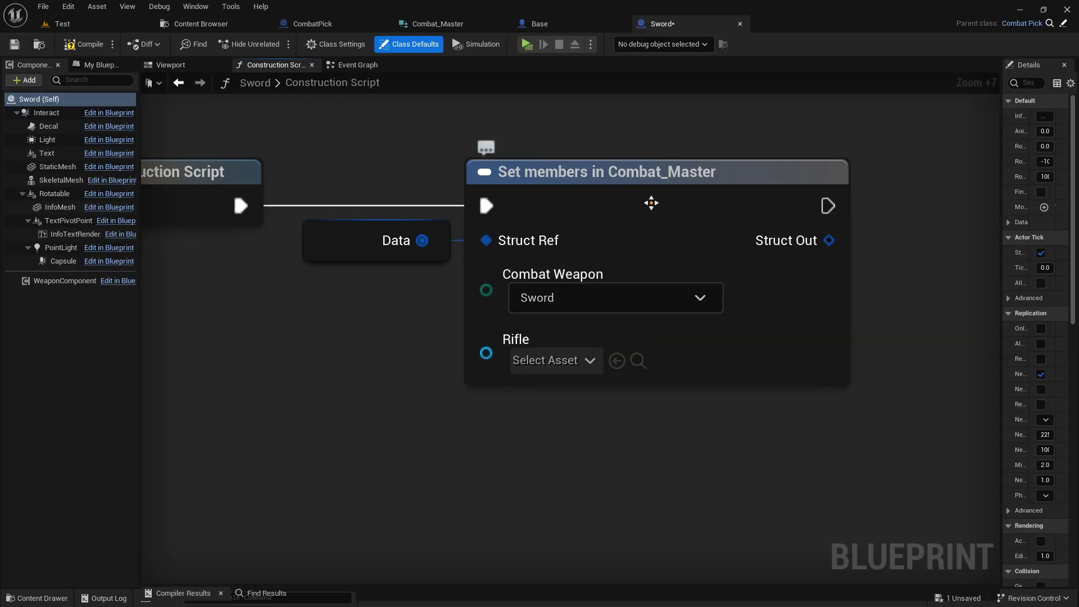
pyautogui.click(650, 203)
pyautogui.moveTo(1001, 185); pyautogui.dragTo(851, 186)
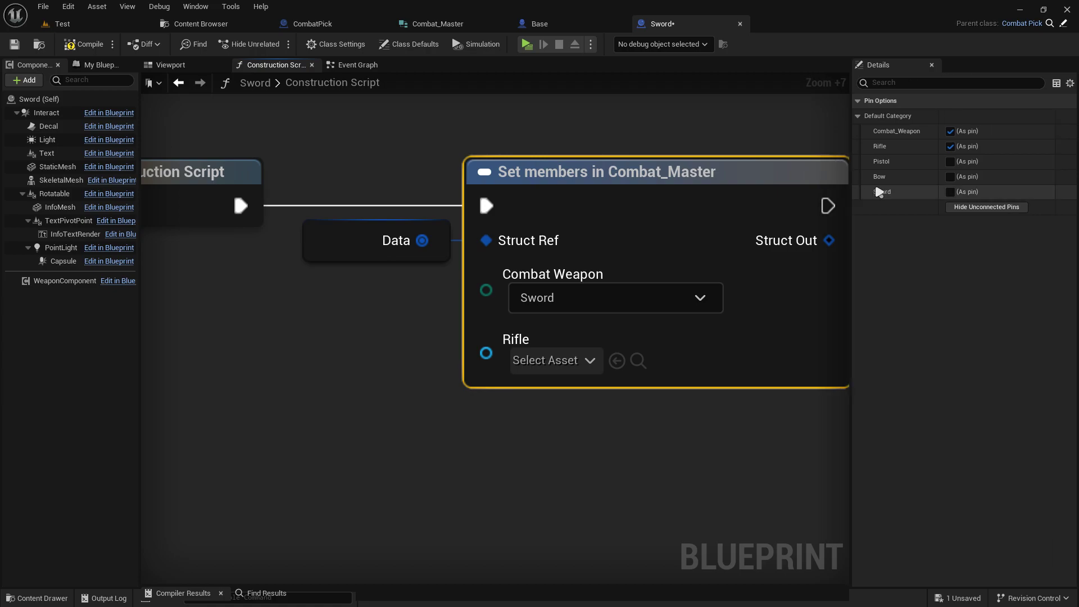
pyautogui.click(950, 146)
pyautogui.click(950, 192)
pyautogui.moveTo(822, 312); pyautogui.dragTo(670, 283, button='right')
# - Assign KatanaMesh to the Sword pin, searching 'sword' in the asset picker
pyautogui.click(405, 332)
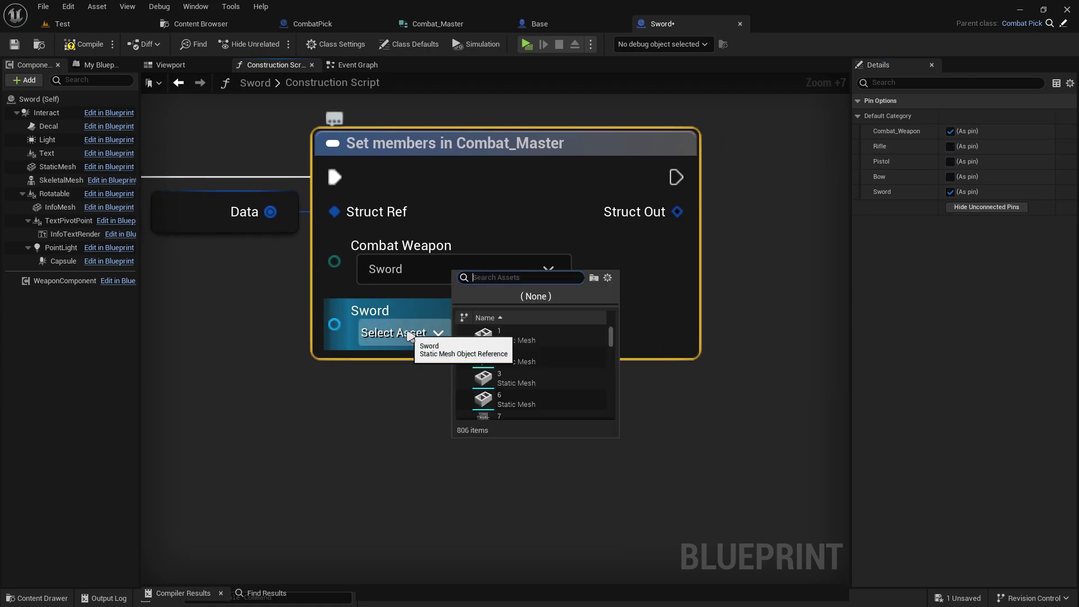
pyautogui.write('sword')
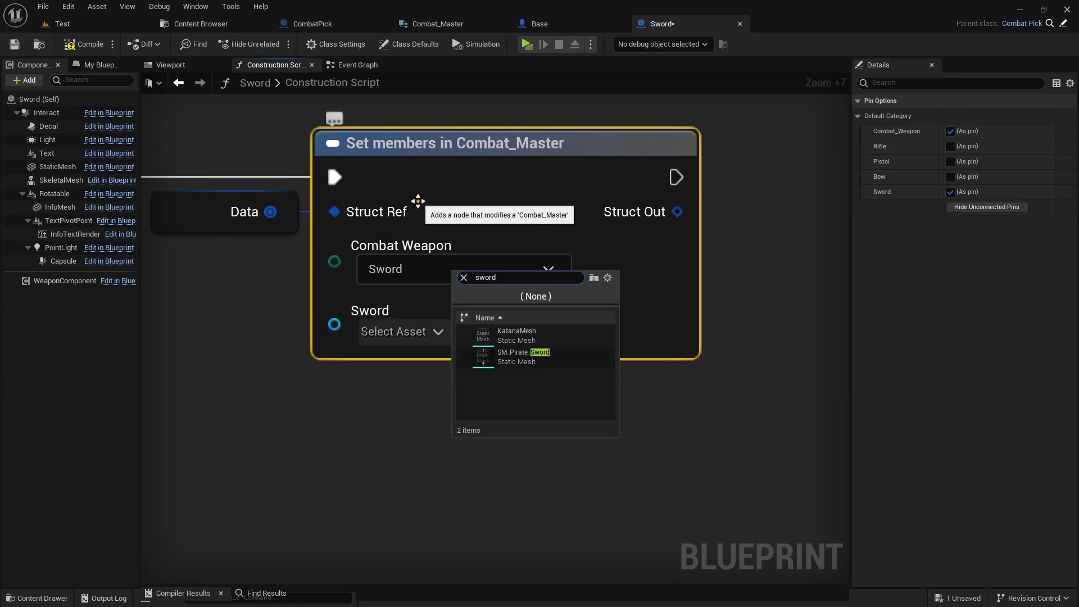
pyautogui.click(549, 340)
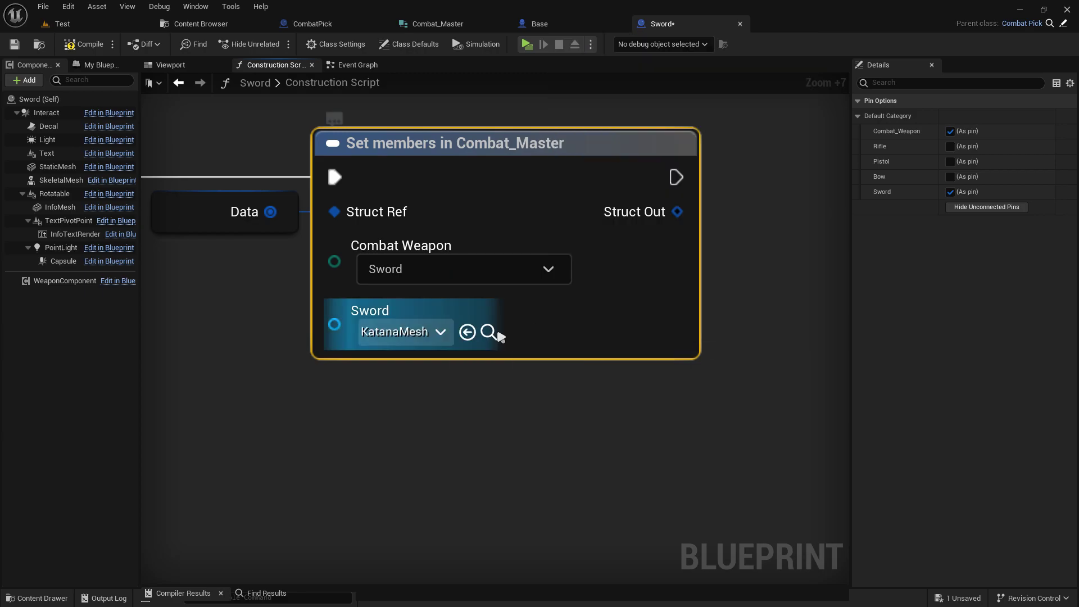
pyautogui.click(490, 333)
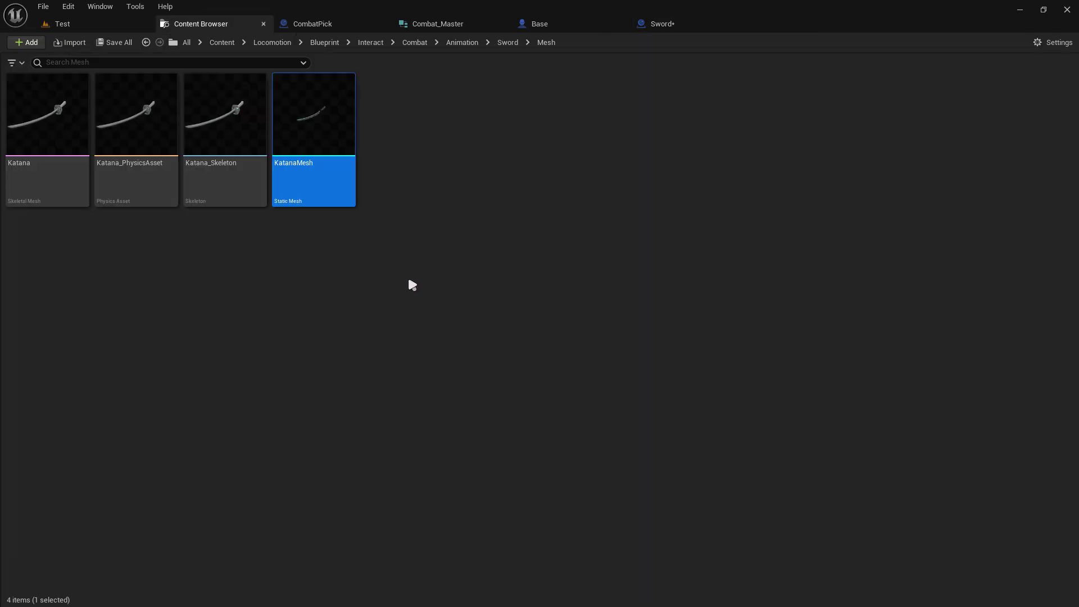
# - Inspect KatanaMesh's Start Socket placement in the mesh editor, then close it
pyautogui.doubleClick(327, 178)
pyautogui.moveTo(436, 258); pyautogui.dragTo(450, 254)
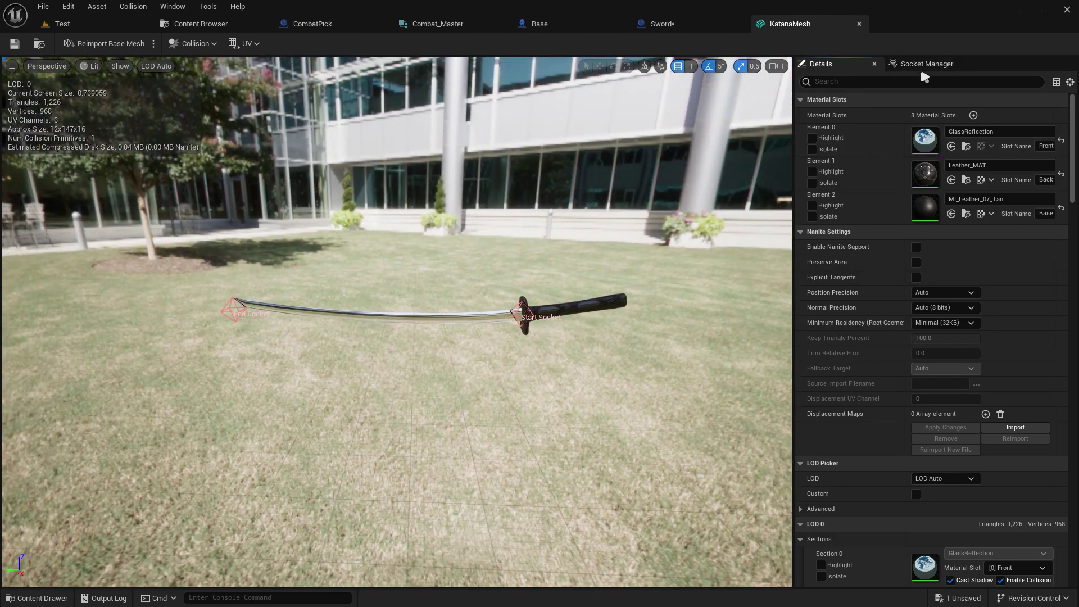
pyautogui.click(927, 64)
pyautogui.click(831, 97)
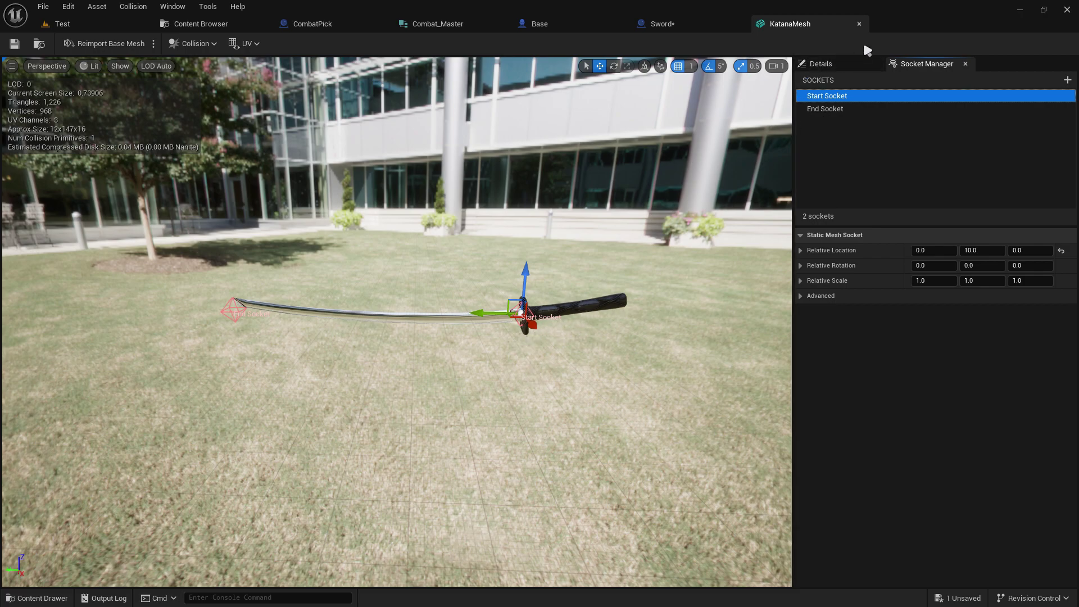
pyautogui.click(858, 24)
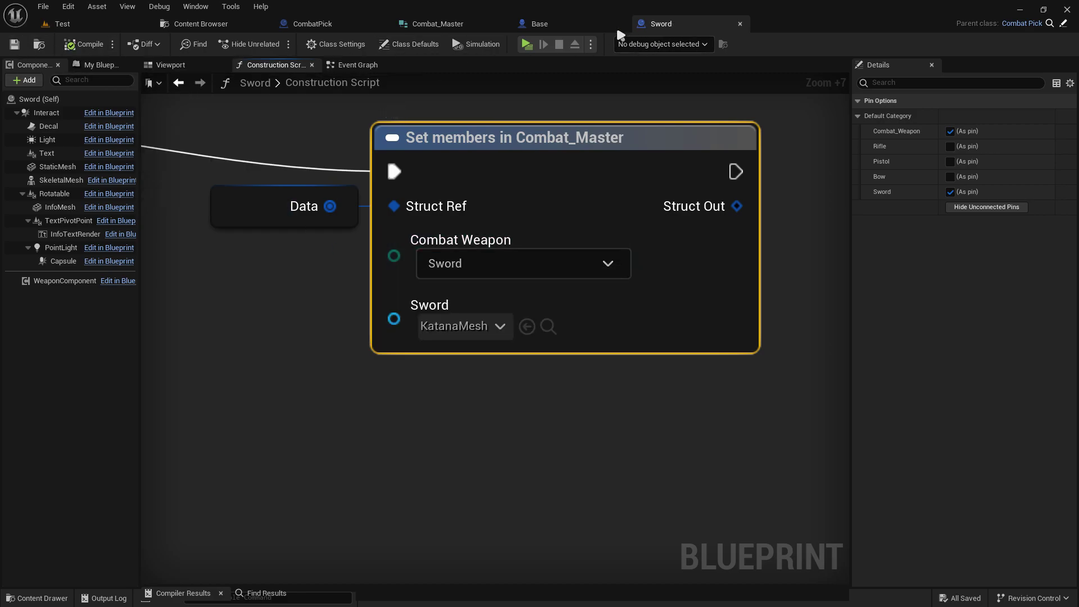
# - Undo the katana mesh on the Base blueprint's Sword component and compile Base
pyautogui.click(548, 25)
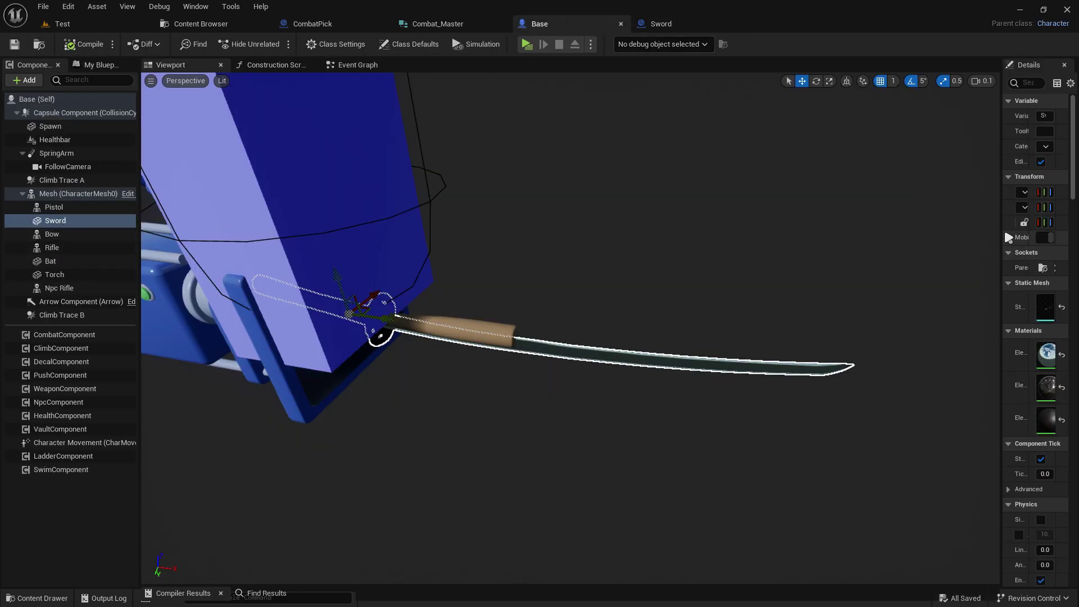
pyautogui.moveTo(1003, 229); pyautogui.dragTo(743, 236)
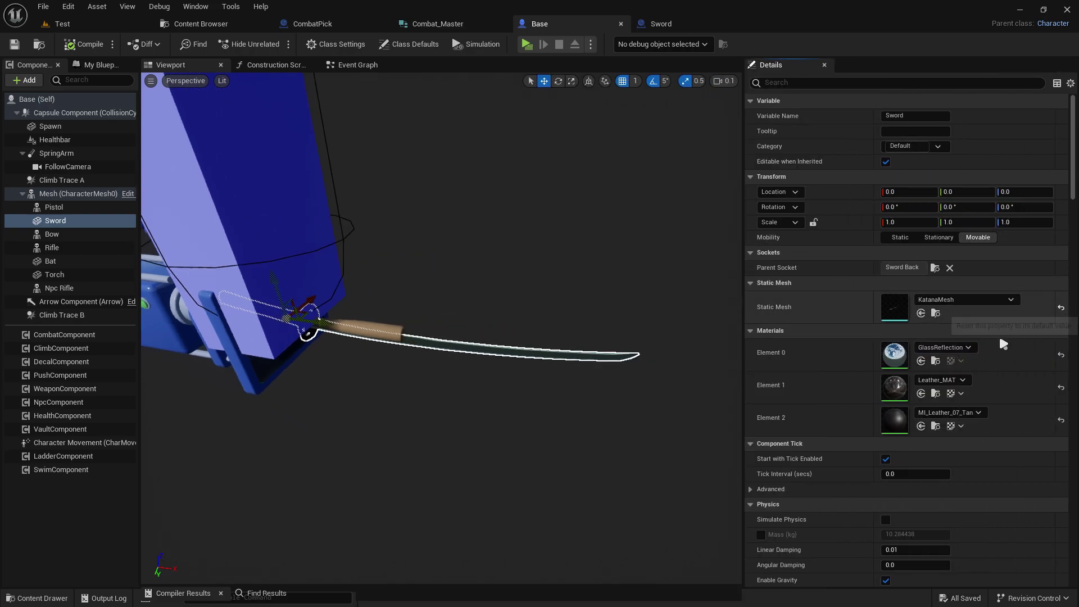
pyautogui.hotkey('ctrl', 'z')
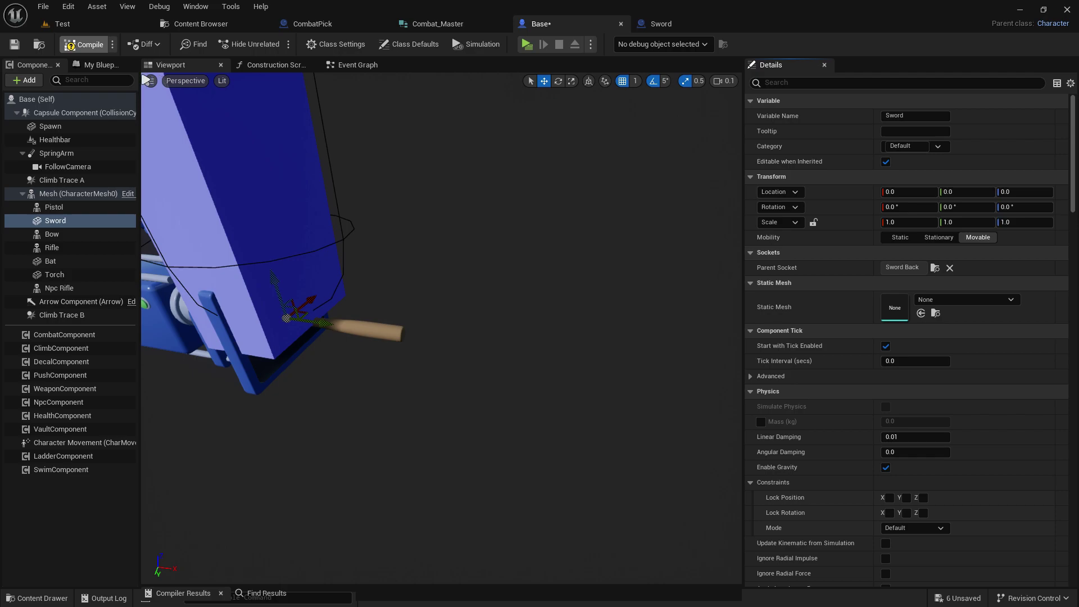
pyautogui.click(16, 48)
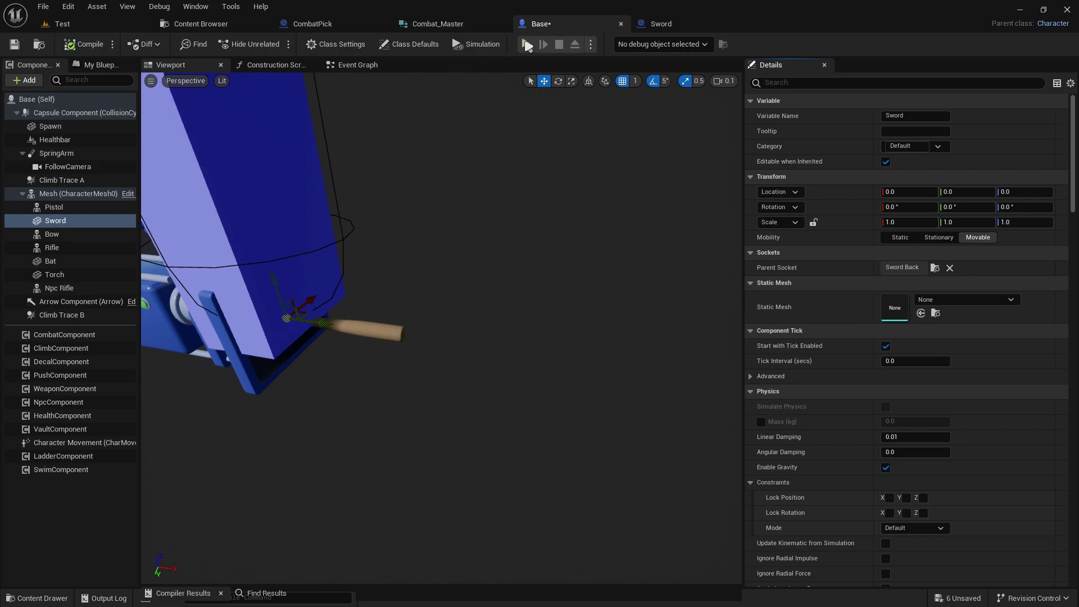
# - Play-test the game, stop the session, and return to the Child folder
pyautogui.click(526, 44)
pyautogui.press('Escape')
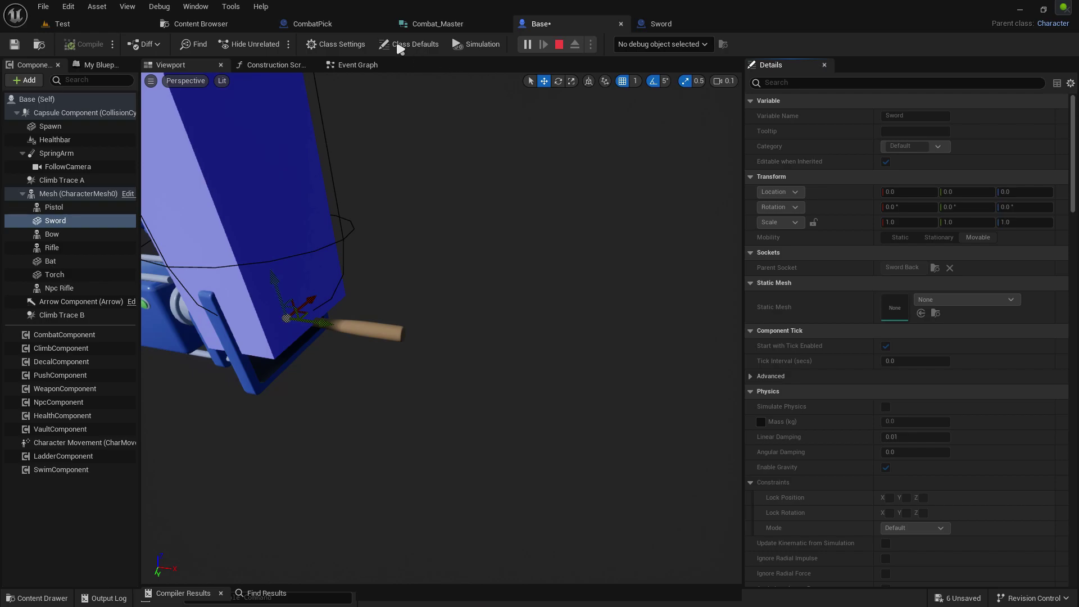
pyautogui.click(200, 24)
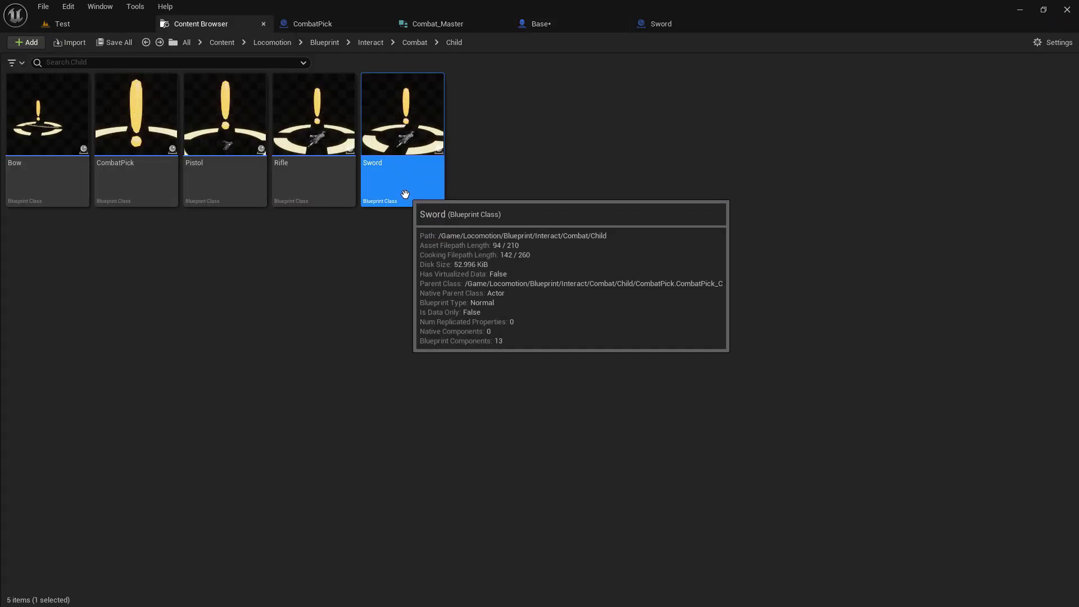
# - In the Sword blueprint viewport, clear the gun component's Skeletal Mesh asset
pyautogui.doubleClick(405, 178)
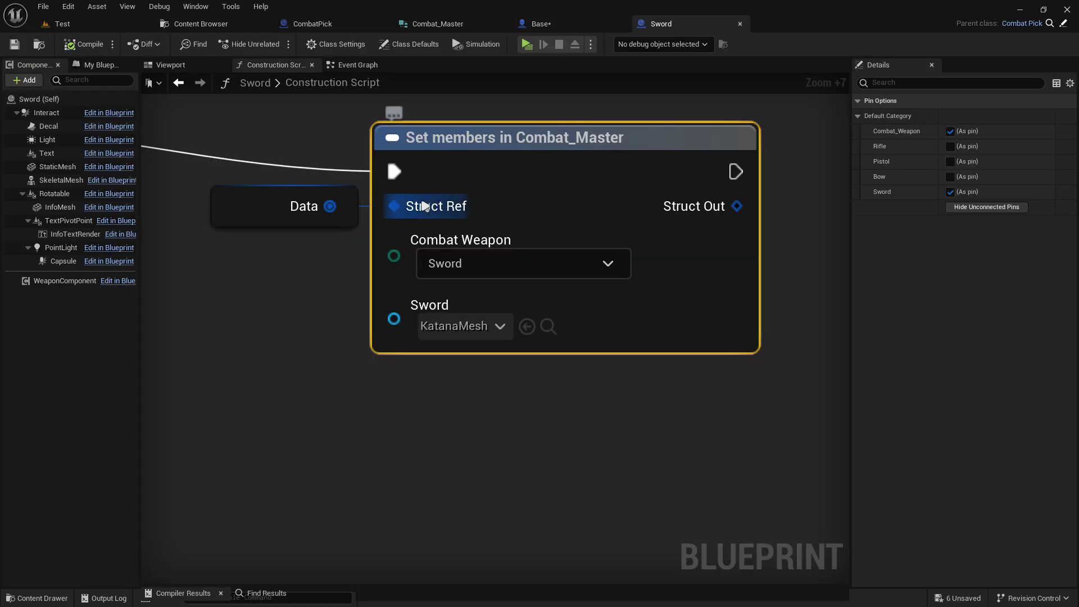
pyautogui.click(177, 66)
pyautogui.click(494, 342)
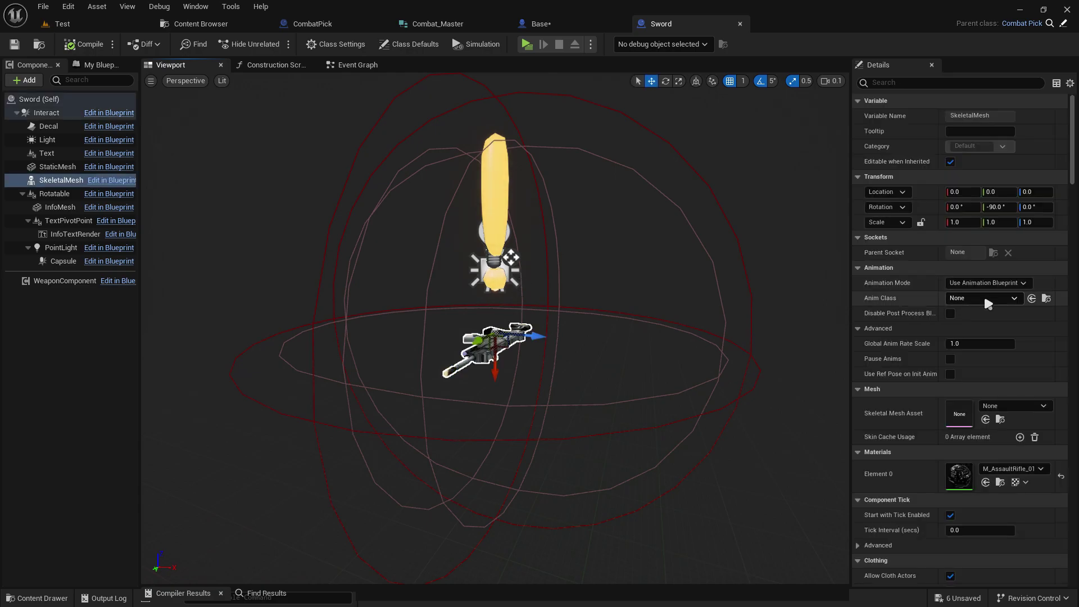
pyautogui.click(1017, 406)
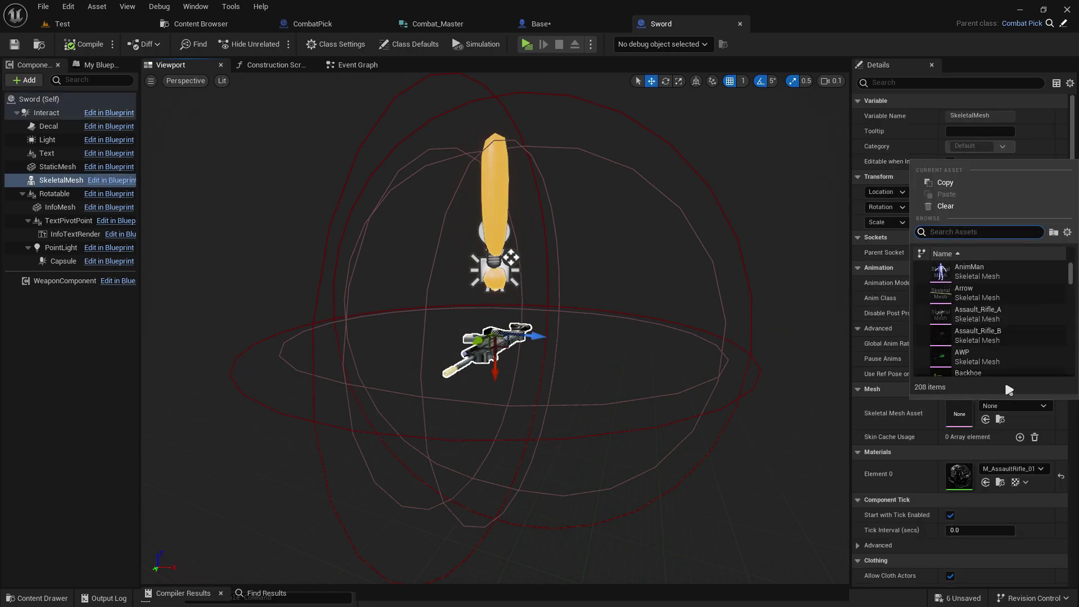
pyautogui.click(978, 335)
pyautogui.click(1039, 405)
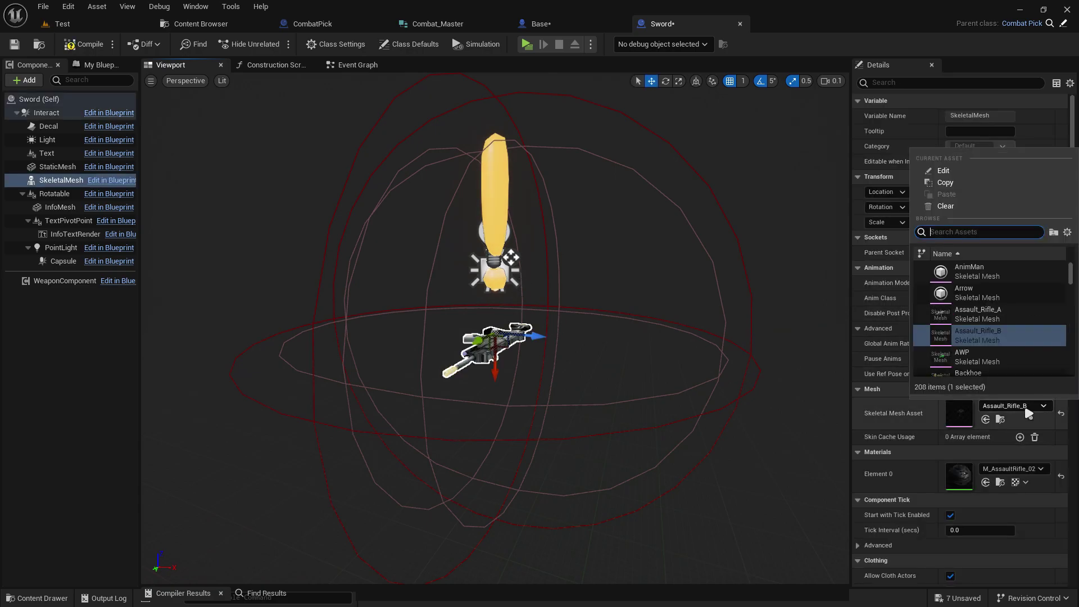
pyautogui.click(967, 207)
# - Set the StaticMesh component's mesh to KatanaMesh and compile the Sword blueprint
pyautogui.click(57, 167)
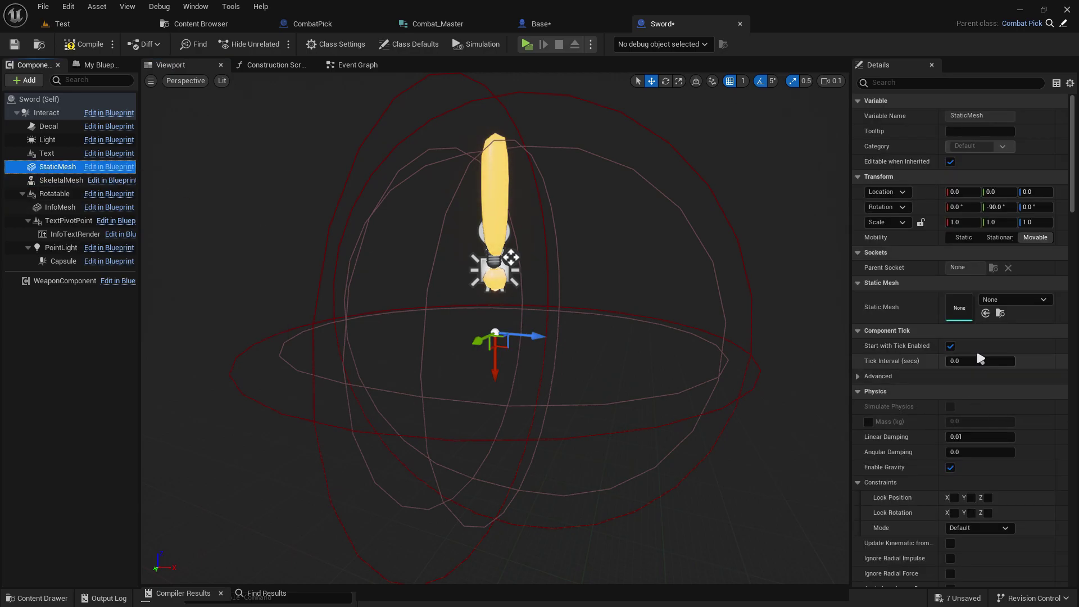
pyautogui.click(1015, 300)
pyautogui.write('sword')
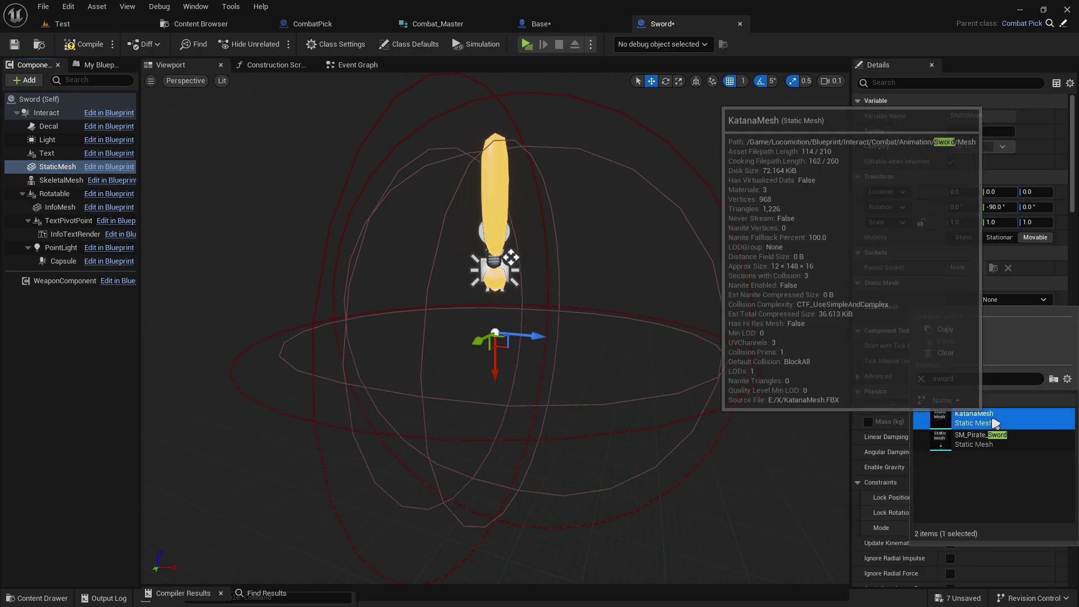
pyautogui.click(995, 423)
pyautogui.moveTo(606, 245); pyautogui.dragTo(539, 247)
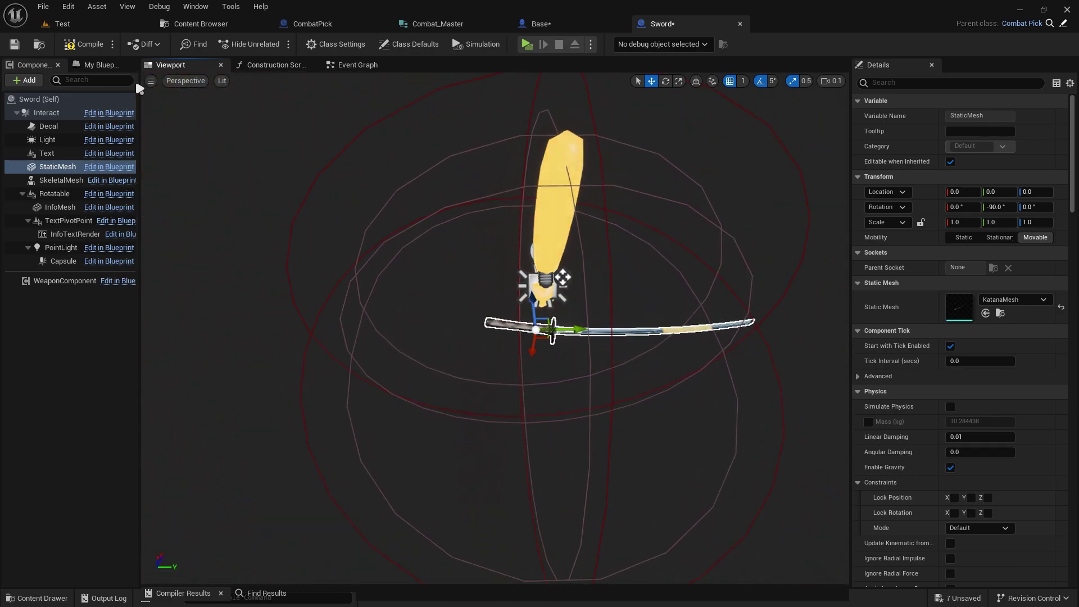
pyautogui.click(67, 45)
# - Place a Sword pickup from the Child folder into the level at right
pyautogui.click(200, 23)
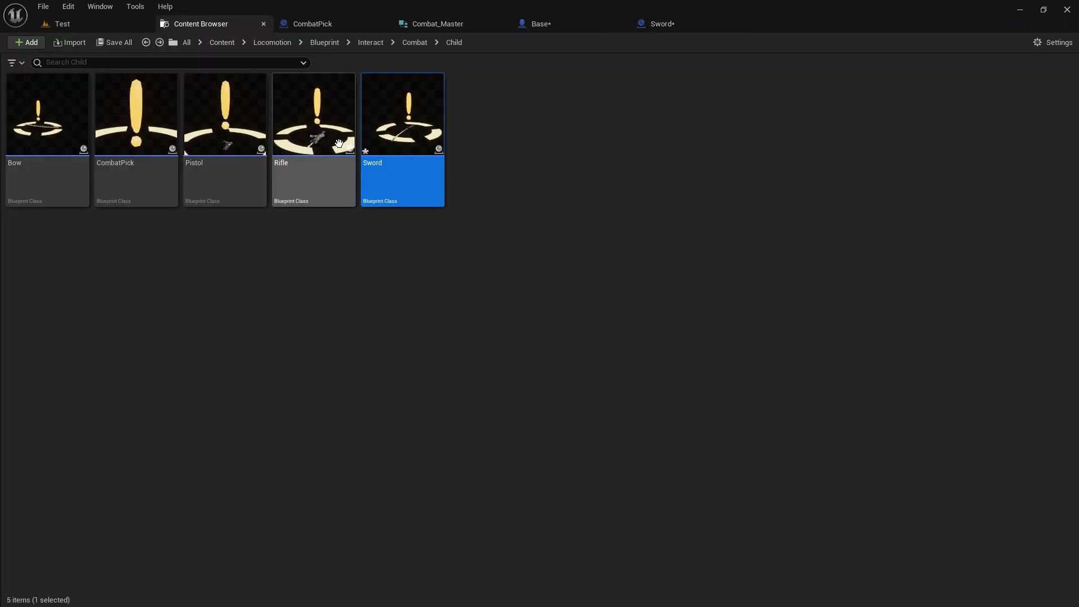
pyautogui.moveTo(402, 130)
pyautogui.mouseDown()
pyautogui.moveTo(86, 24)
pyautogui.moveTo(114, 31)
pyautogui.mouseUp()
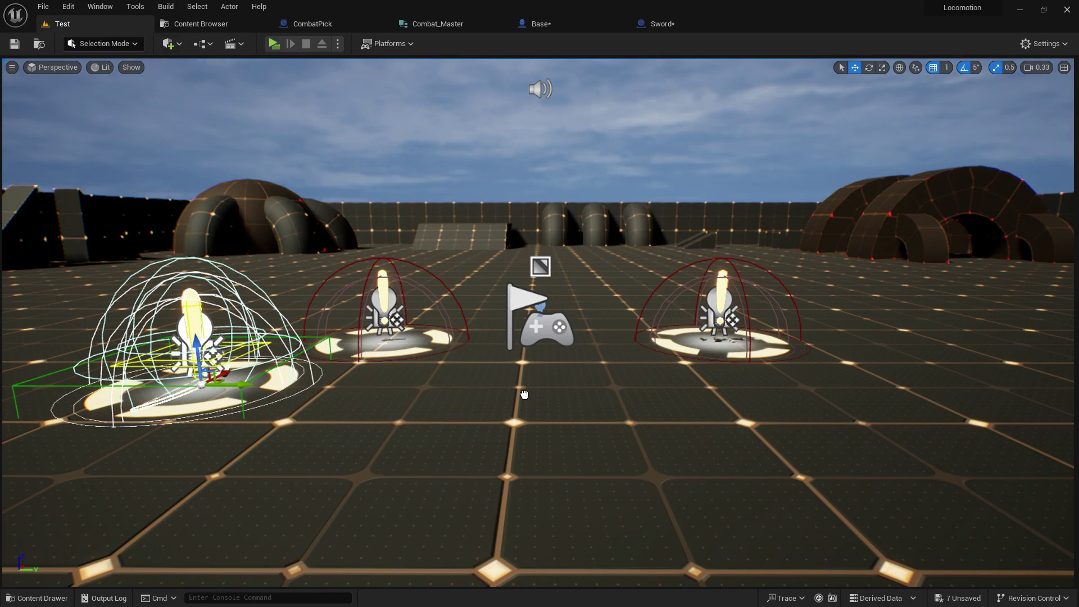
pyautogui.moveTo(524, 395); pyautogui.dragTo(809, 396)
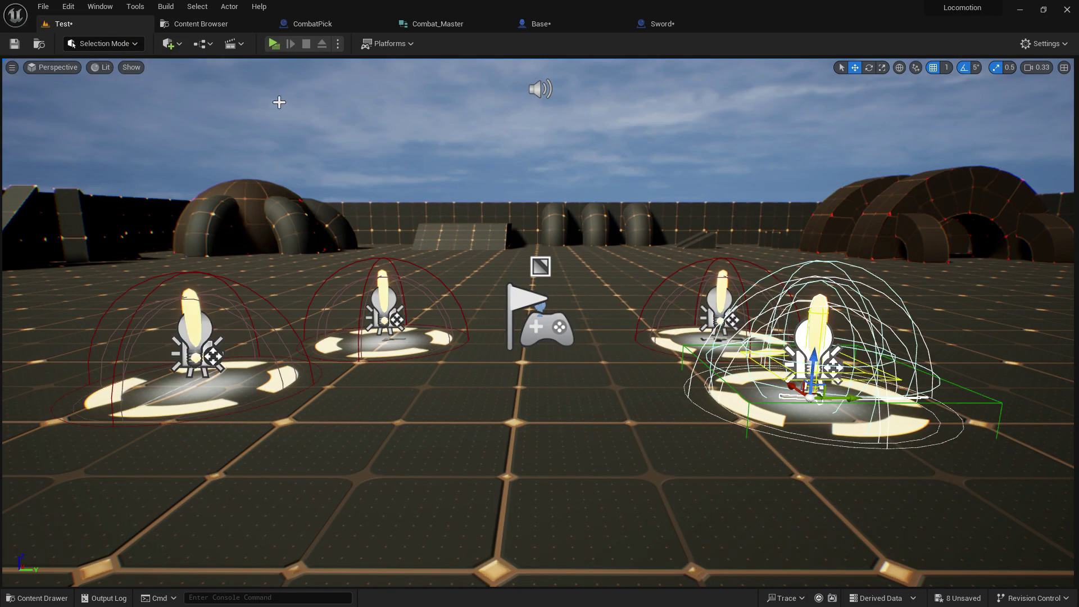
# - Play-test the level: walk over the pickup pads, switch overlays, aim the pistol and crouch
pyautogui.click(273, 44)
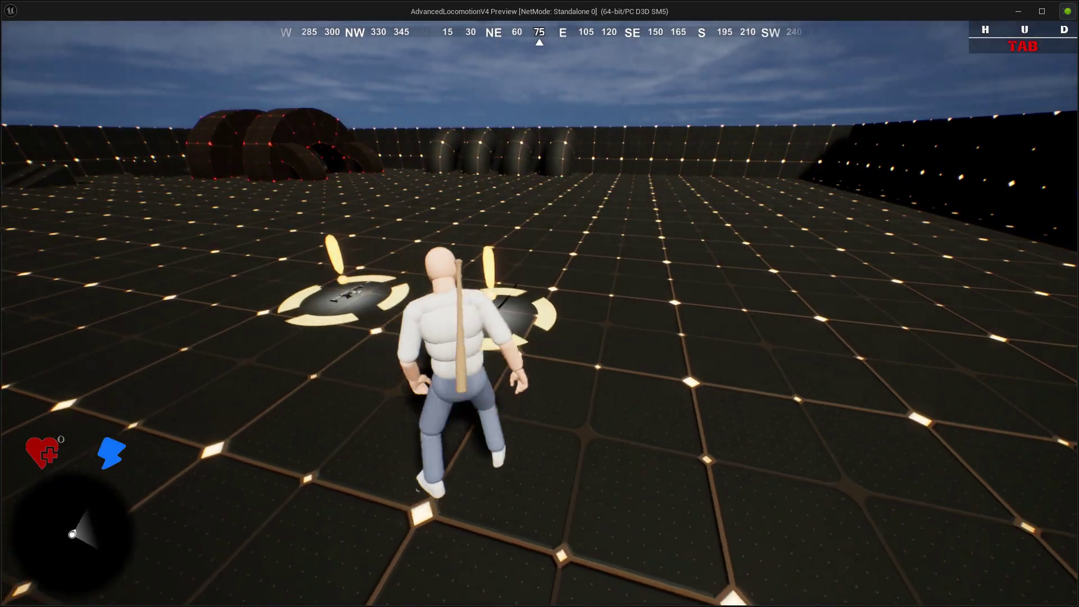
pyautogui.press('w')
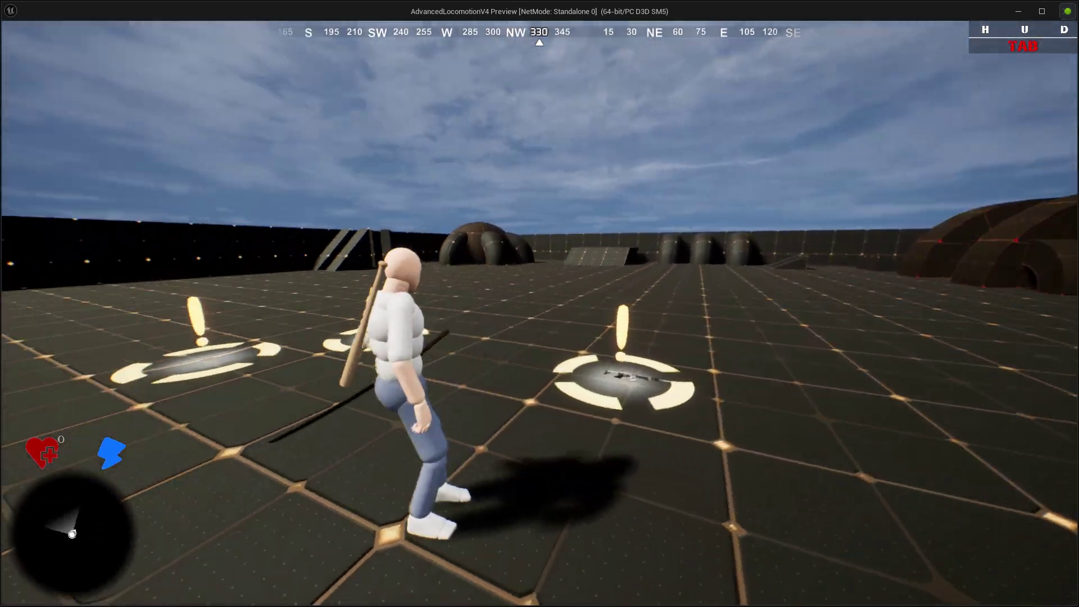
pyautogui.press('q')
pyautogui.scroll(-1, 539, 303)
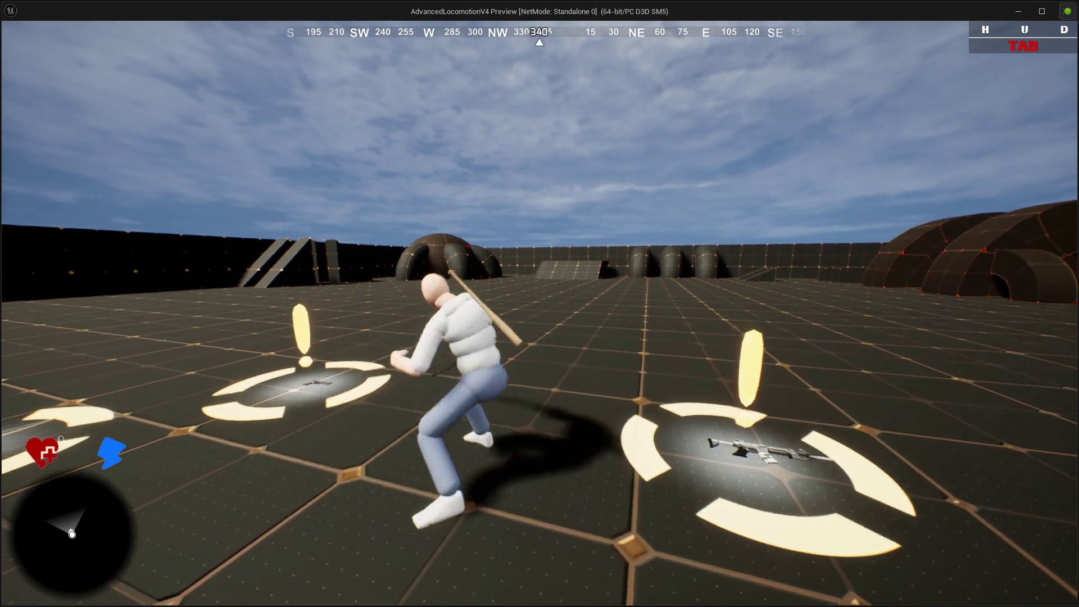
pyautogui.press('w')
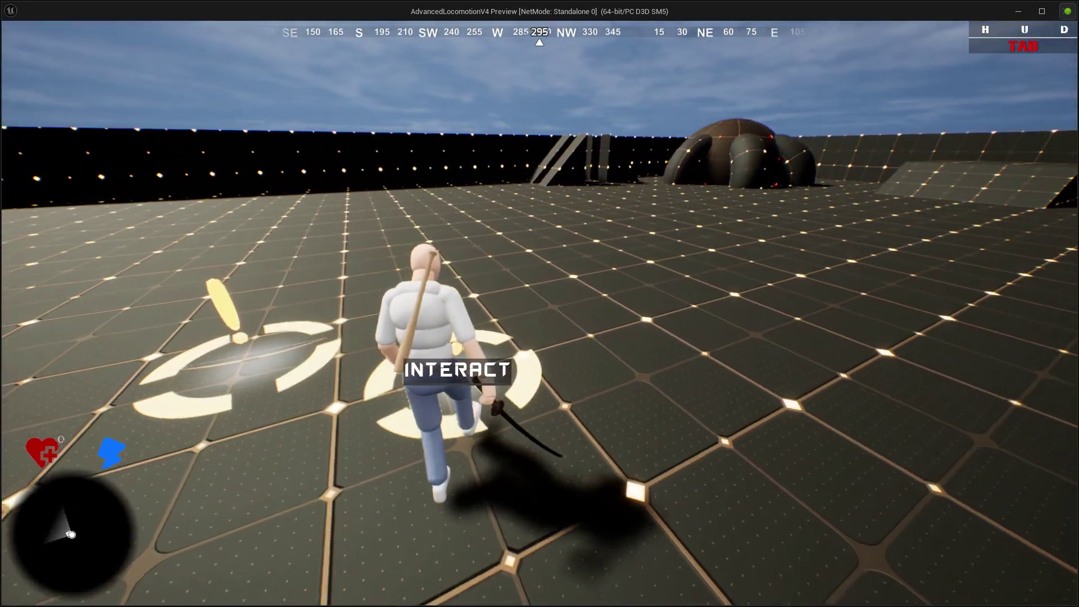
pyautogui.press('w')
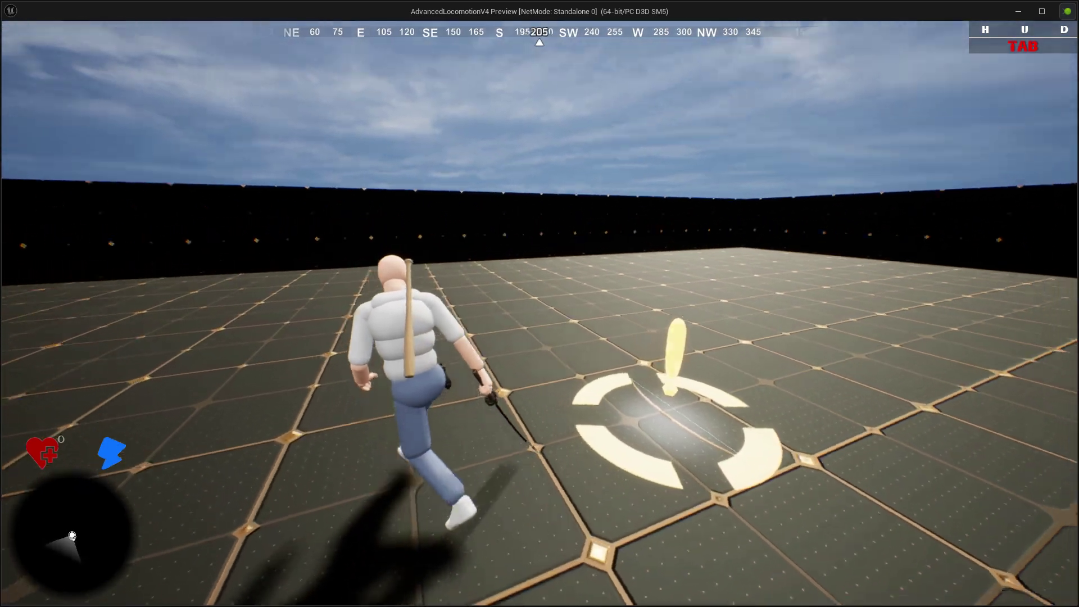
pyautogui.press('q')
pyautogui.scroll(1, 539, 303)
pyautogui.scroll(1, 539, 304)
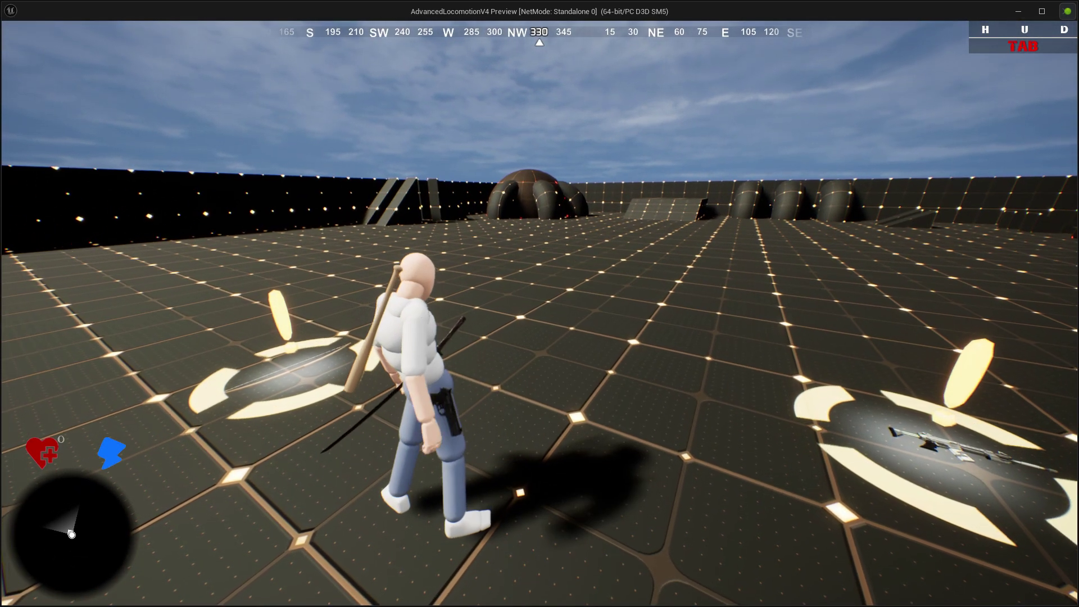
pyautogui.rightClick(540, 312)
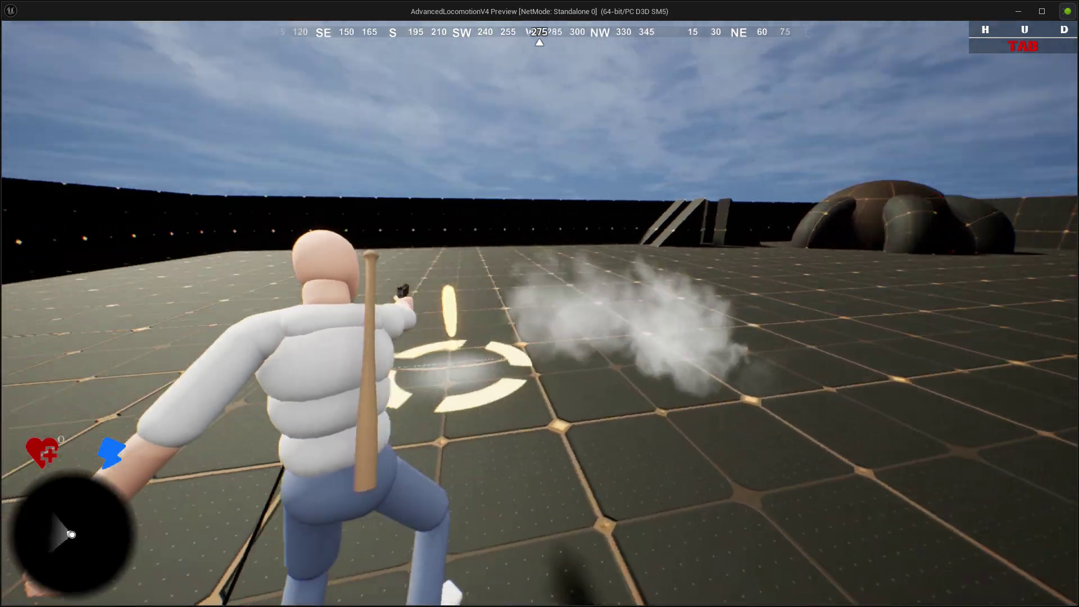
pyautogui.press('w')
pyautogui.press('e')
pyautogui.press('w')
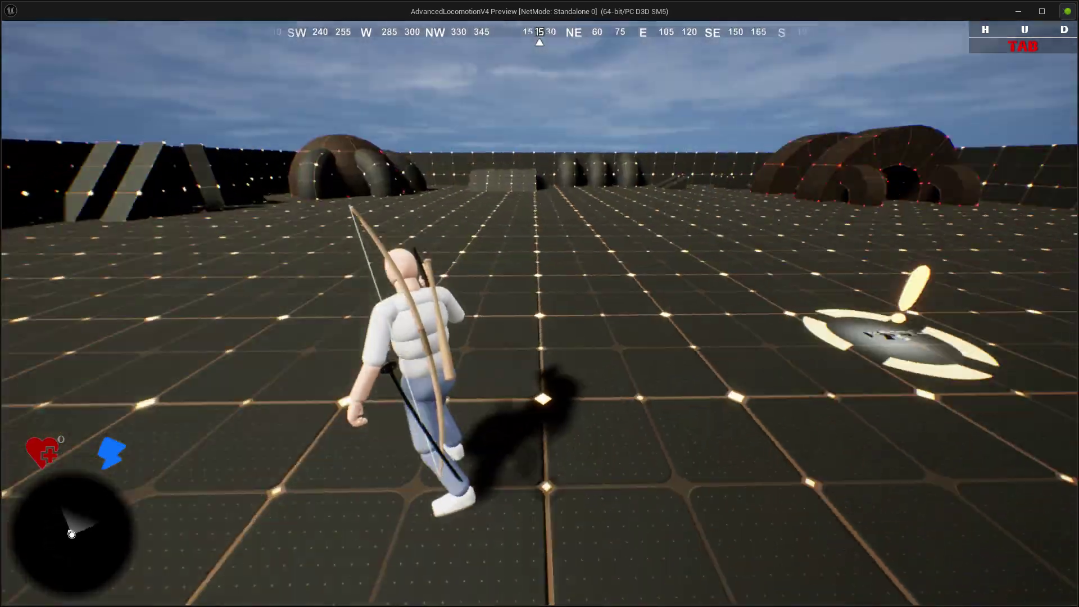
pyautogui.press('c')
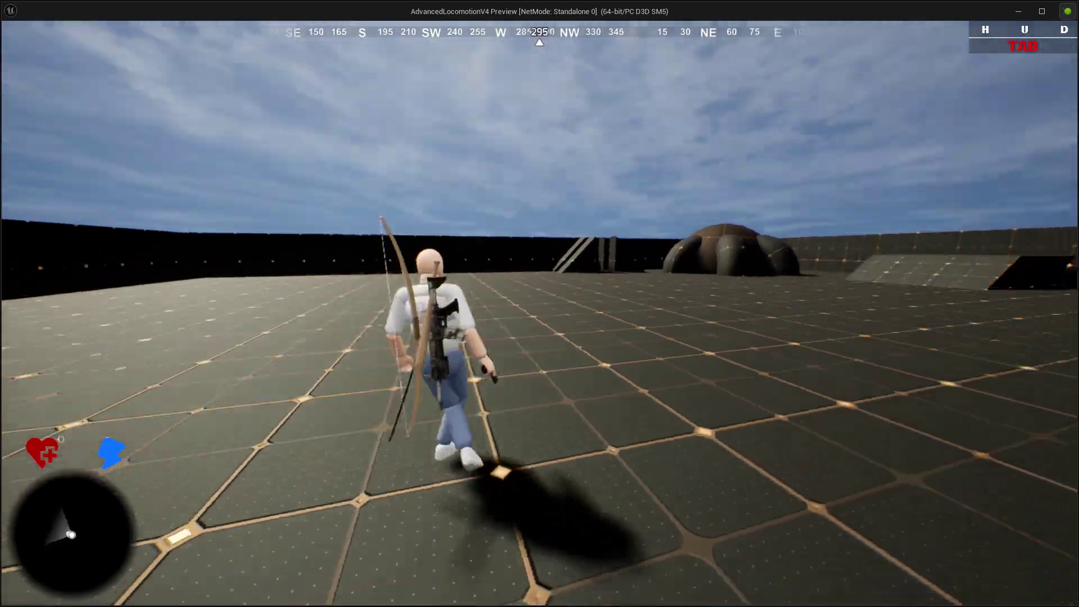
# - Stop the game preview and save all changes from the Content Browser
pyautogui.press('Escape')
pyautogui.click(194, 23)
pyautogui.click(115, 45)
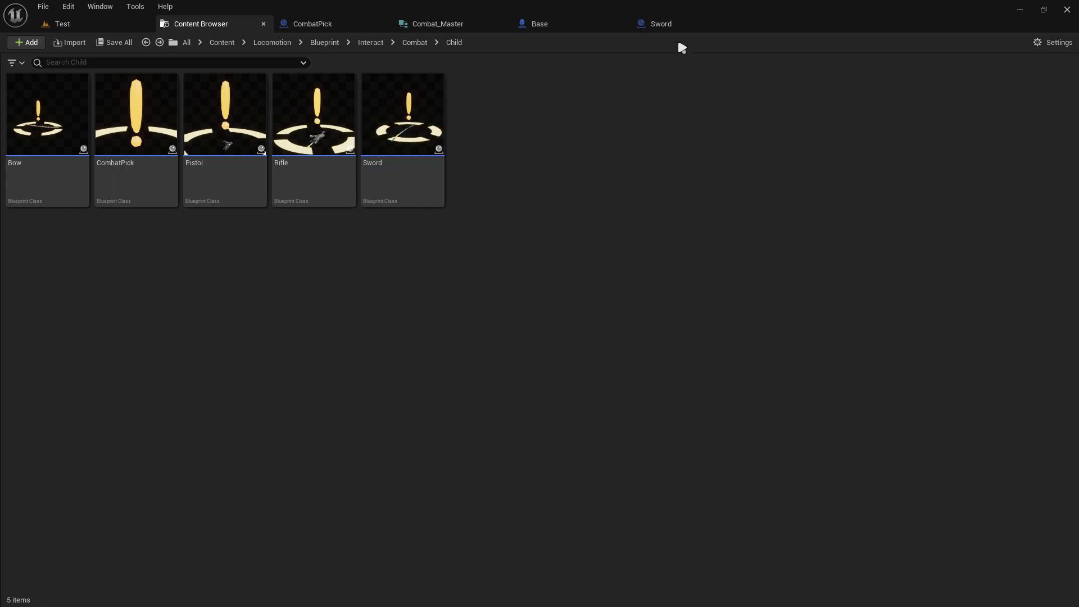
# - Check the Sword blueprint and Base's Bat component, then compile Base
pyautogui.click(725, 25)
pyautogui.click(740, 23)
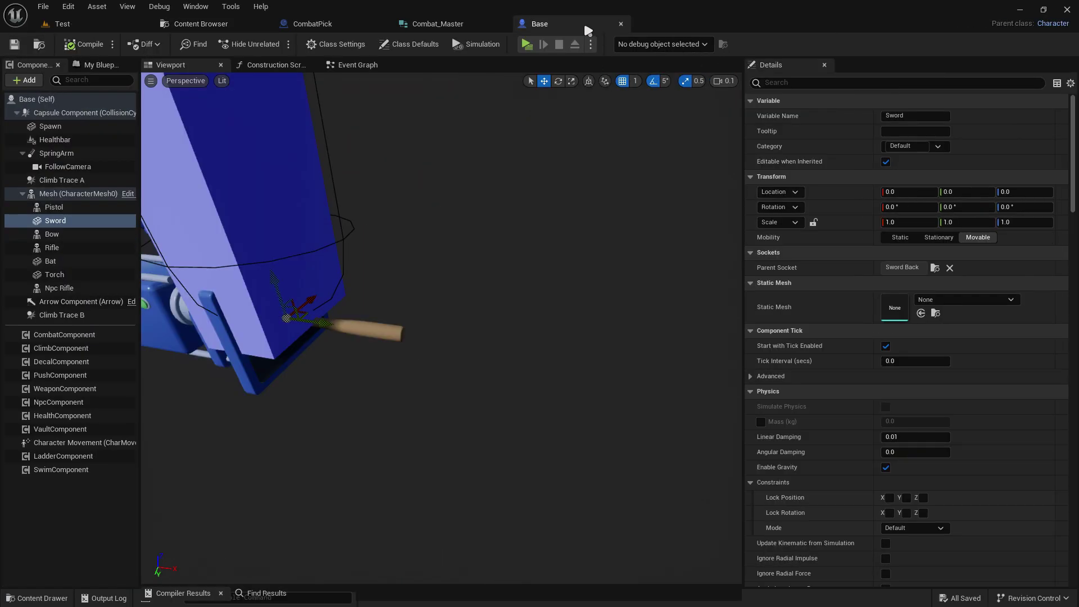
pyautogui.click(56, 261)
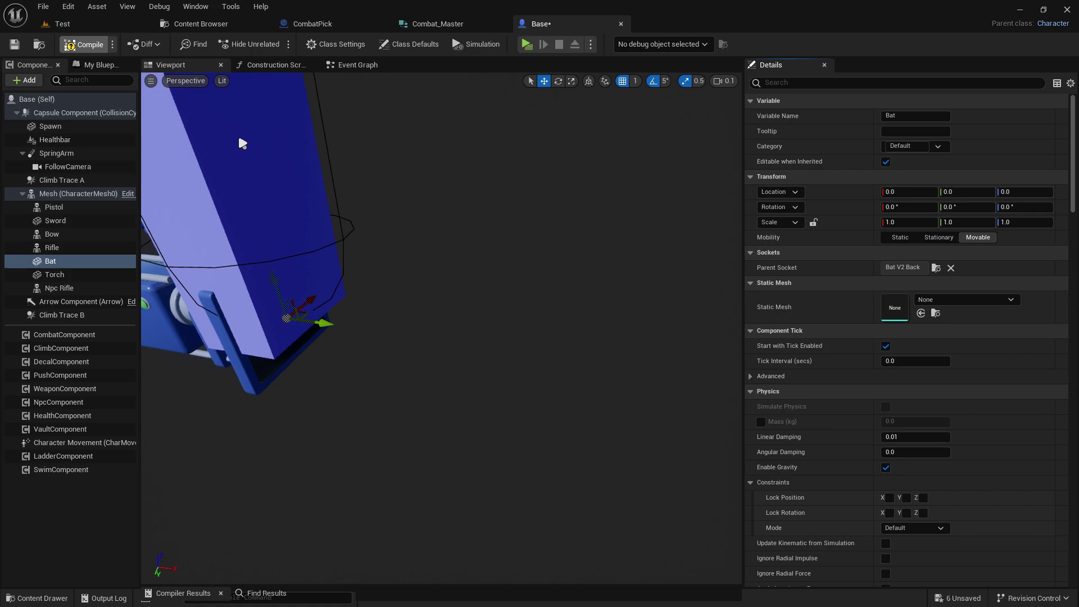
pyautogui.press('F7')
# - Save all changes and close the Base blueprint tab
pyautogui.click(212, 25)
pyautogui.click(113, 42)
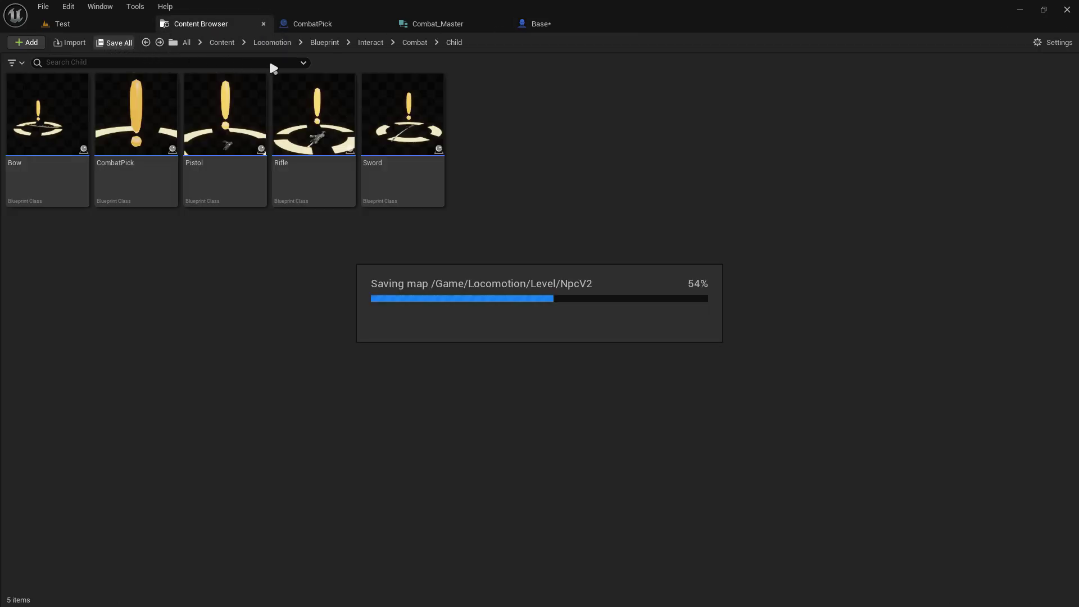
pyautogui.click(565, 25)
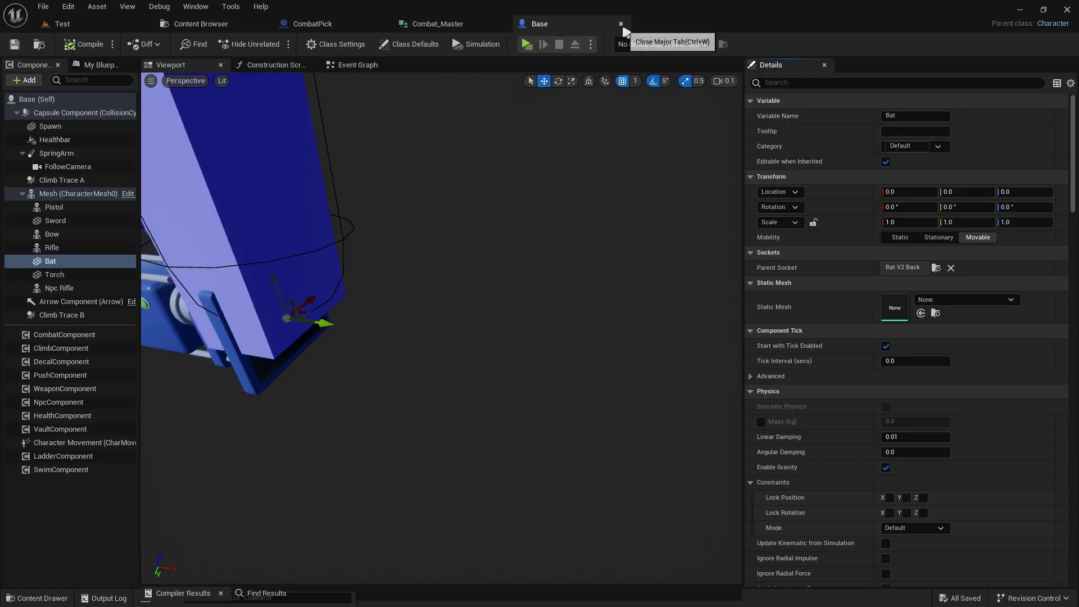
pyautogui.click(620, 25)
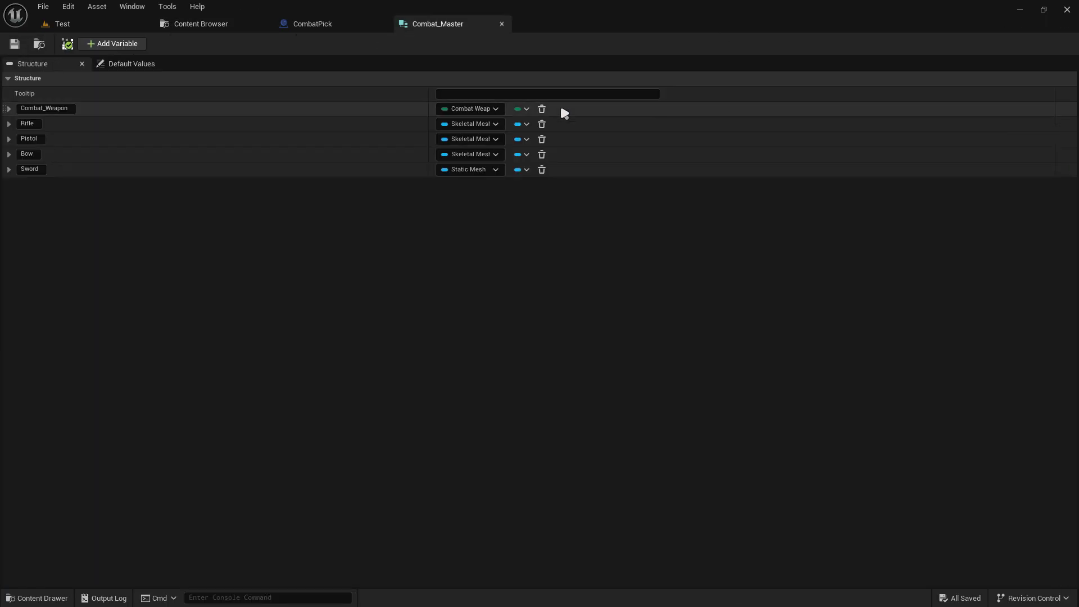
# - Add a Bat field above Sword in Combat_Master, then go to the CombatPick event graph
pyautogui.click(112, 45)
pyautogui.write('B')
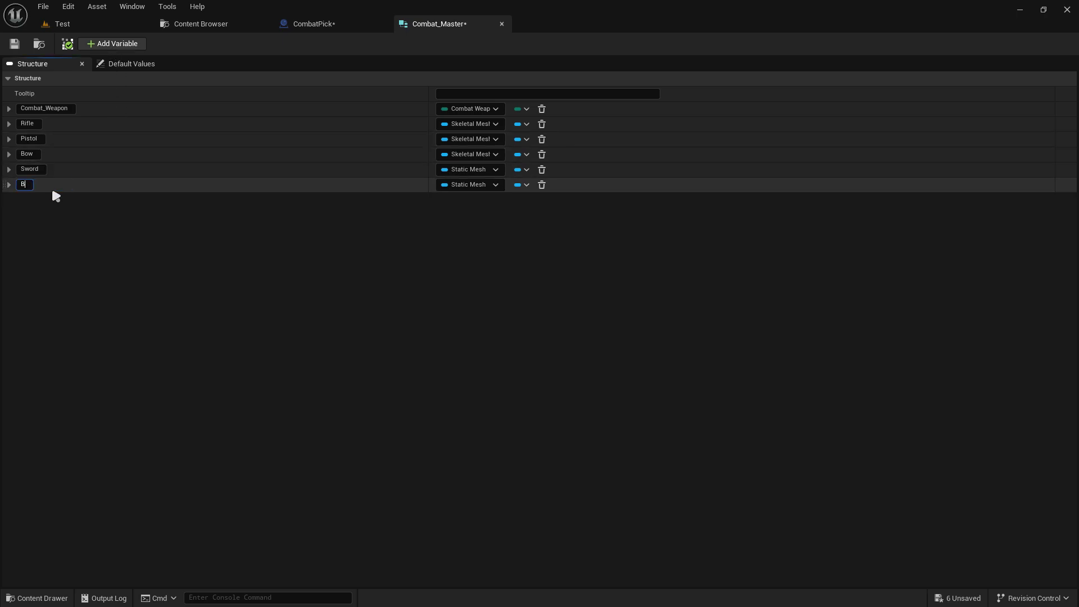
pyautogui.write('at')
pyautogui.moveTo(5, 185); pyautogui.dragTo(7, 170)
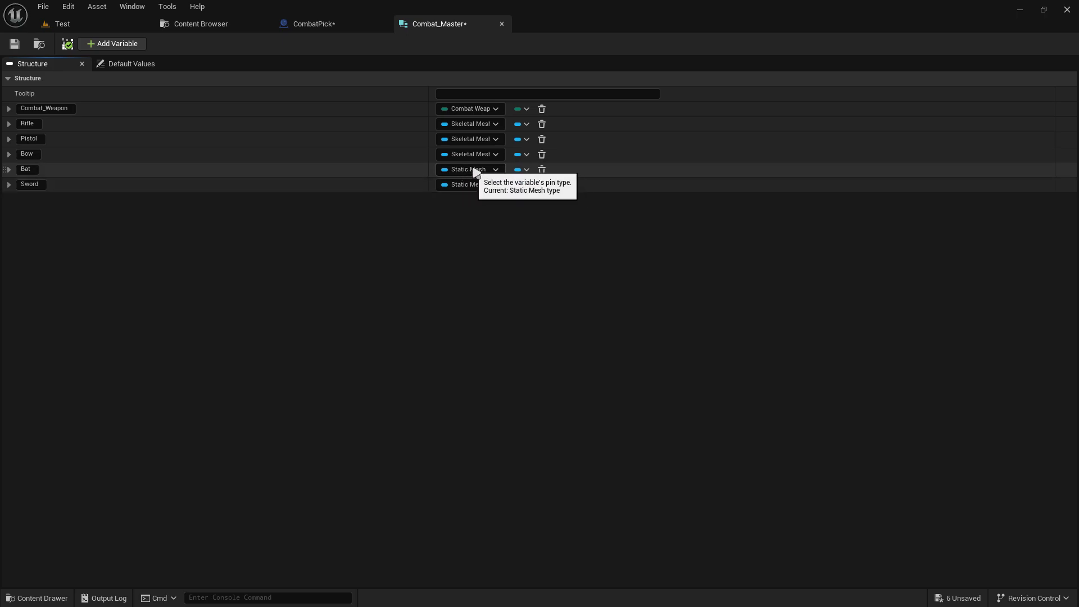
pyautogui.click(209, 26)
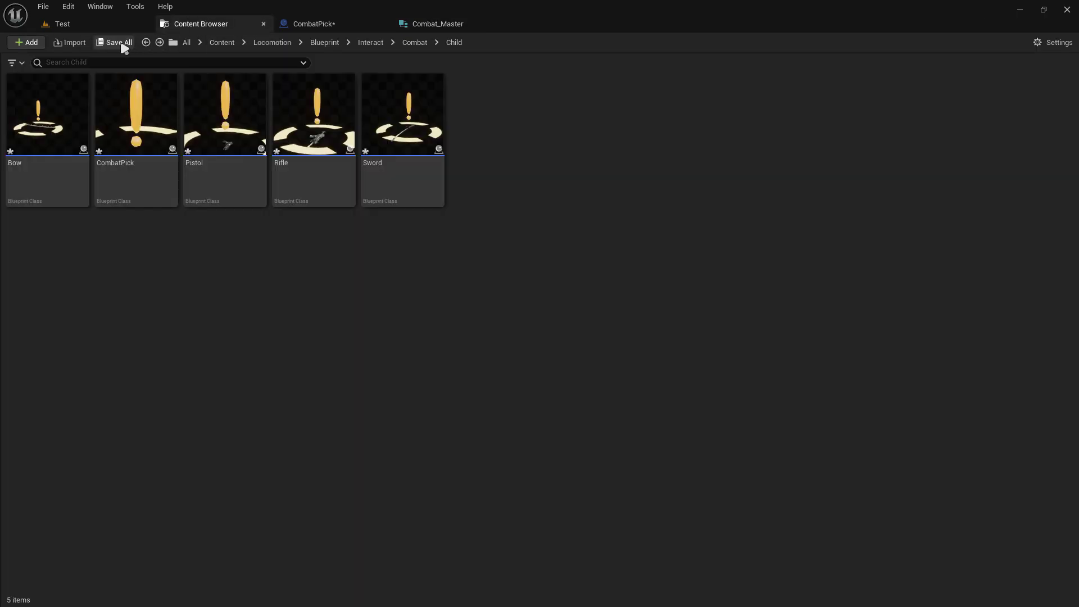
pyautogui.click(329, 26)
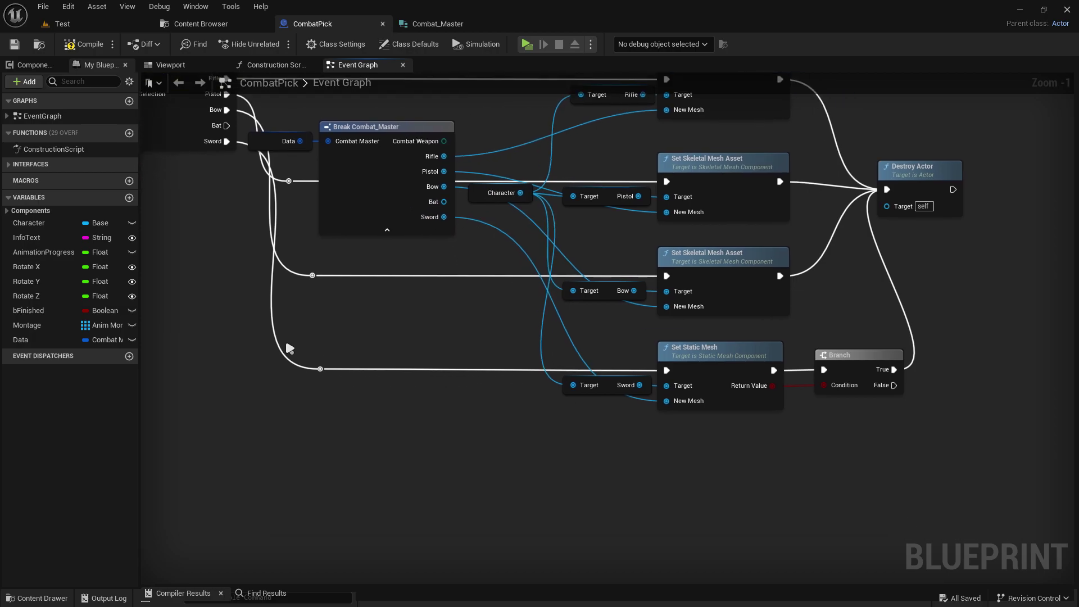
# - Duplicate the Set Static Mesh and Branch nodes and place the copies below the Bow row
pyautogui.moveTo(632, 382); pyautogui.dragTo(619, 480)
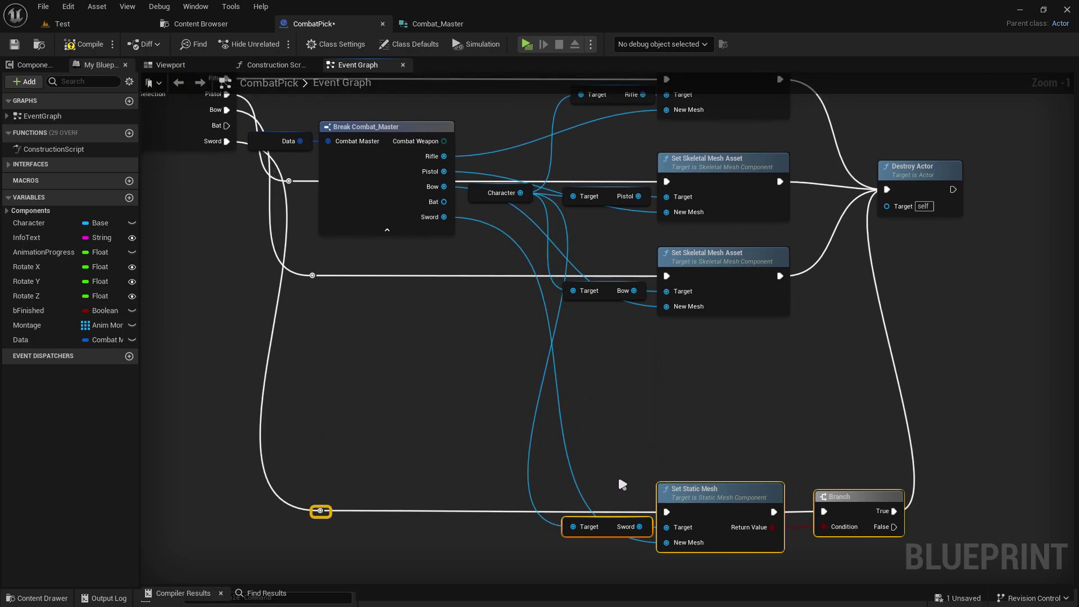
pyautogui.moveTo(579, 477); pyautogui.dragTo(570, 415, button='right')
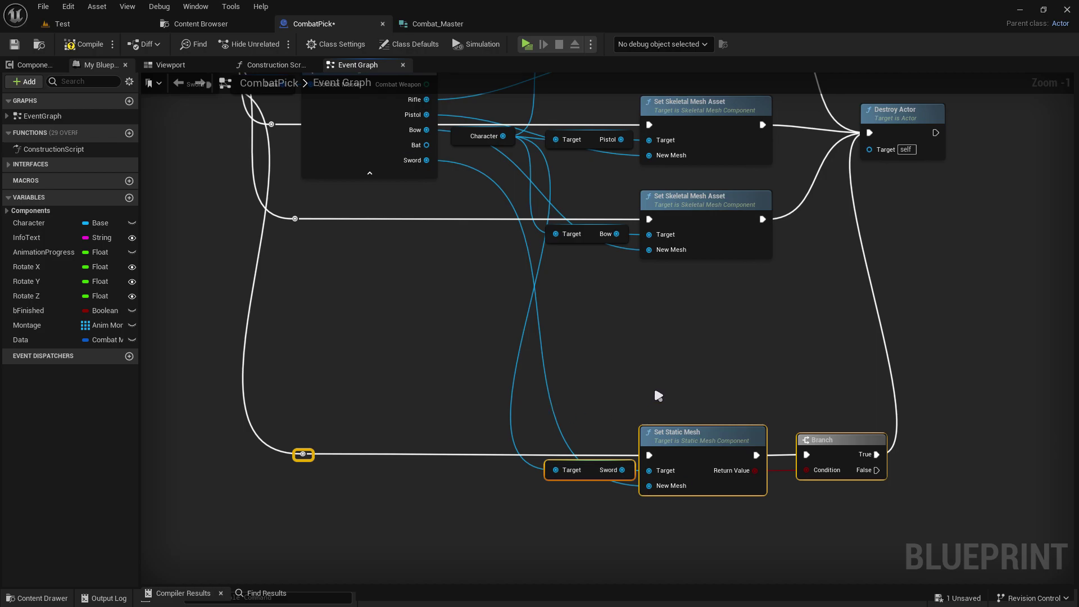
pyautogui.hotkey('ctrl', 'd')
pyautogui.scroll(1, 786, 362)
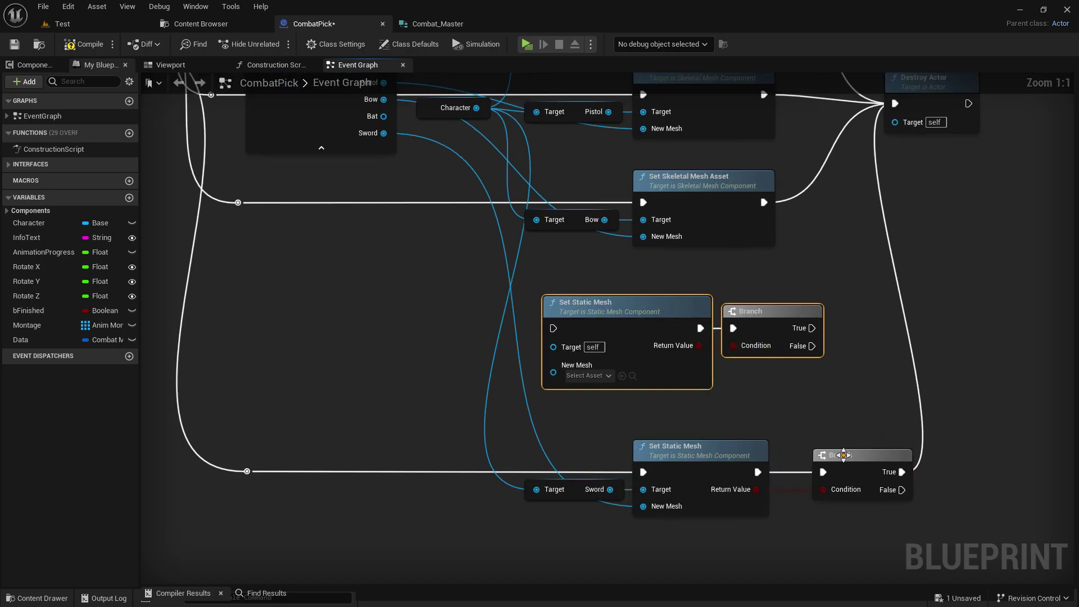
pyautogui.moveTo(842, 455); pyautogui.dragTo(806, 455)
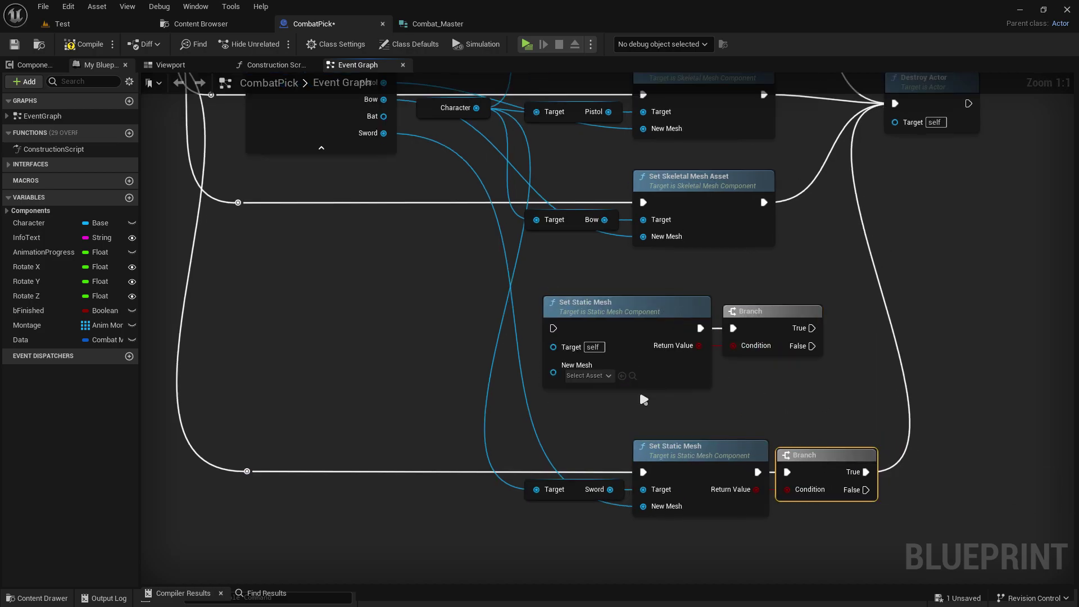
pyautogui.moveTo(658, 311); pyautogui.dragTo(747, 293)
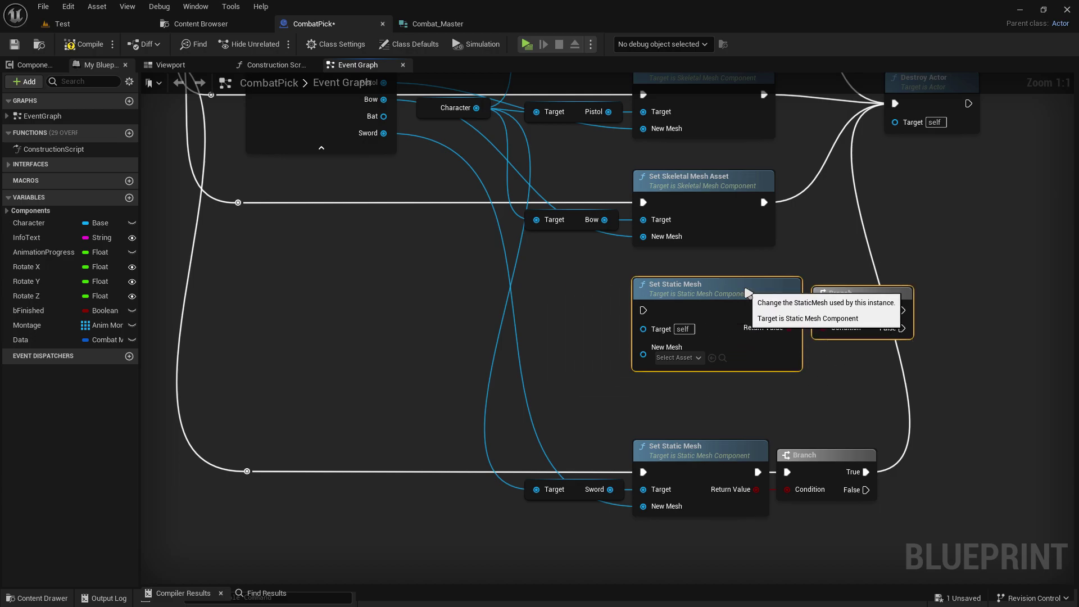
pyautogui.moveTo(561, 285); pyautogui.dragTo(601, 309, button='right')
# - Add a Get Bat node from Character and wire it into Set Static Mesh's Target
pyautogui.moveTo(466, 174); pyautogui.dragTo(556, 313)
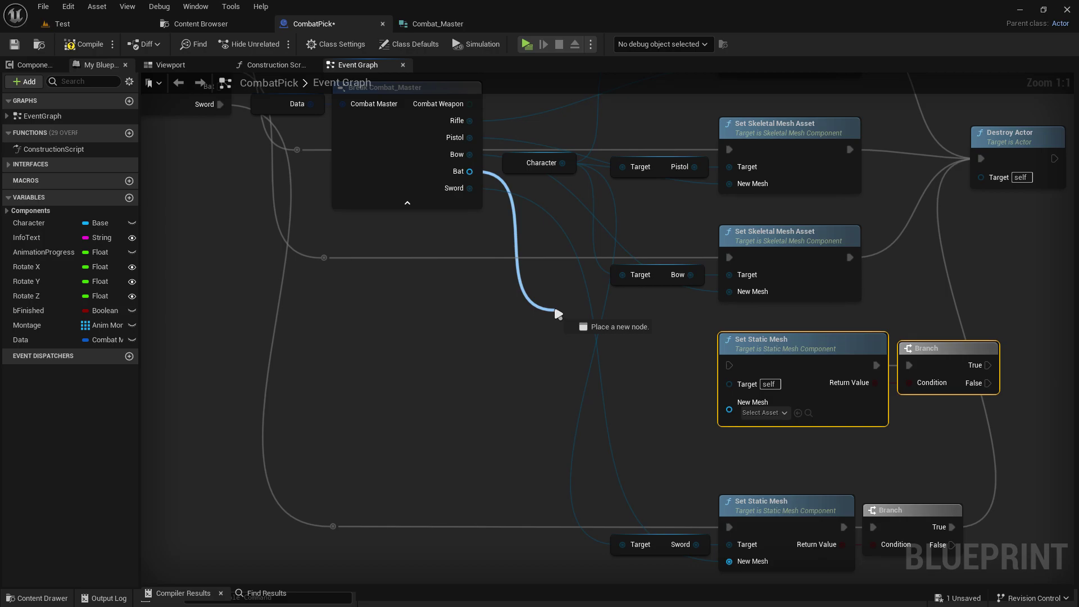
pyautogui.moveTo(556, 314); pyautogui.dragTo(527, 299, button='right')
pyautogui.click(563, 196)
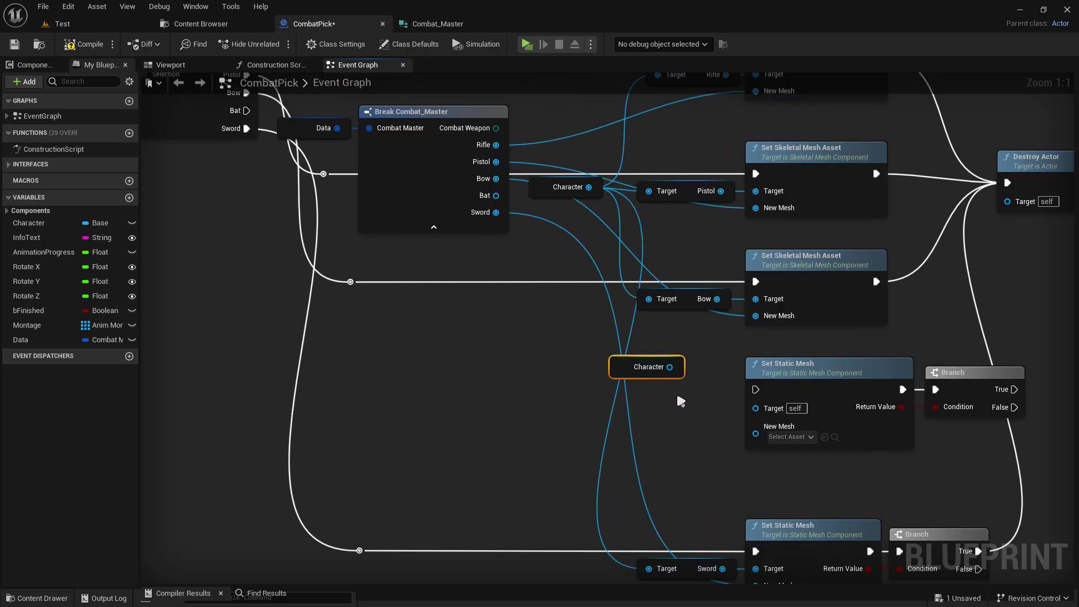
pyautogui.moveTo(670, 367); pyautogui.dragTo(689, 395)
pyautogui.write('get')
pyautogui.scroll(-3, 707, 386)
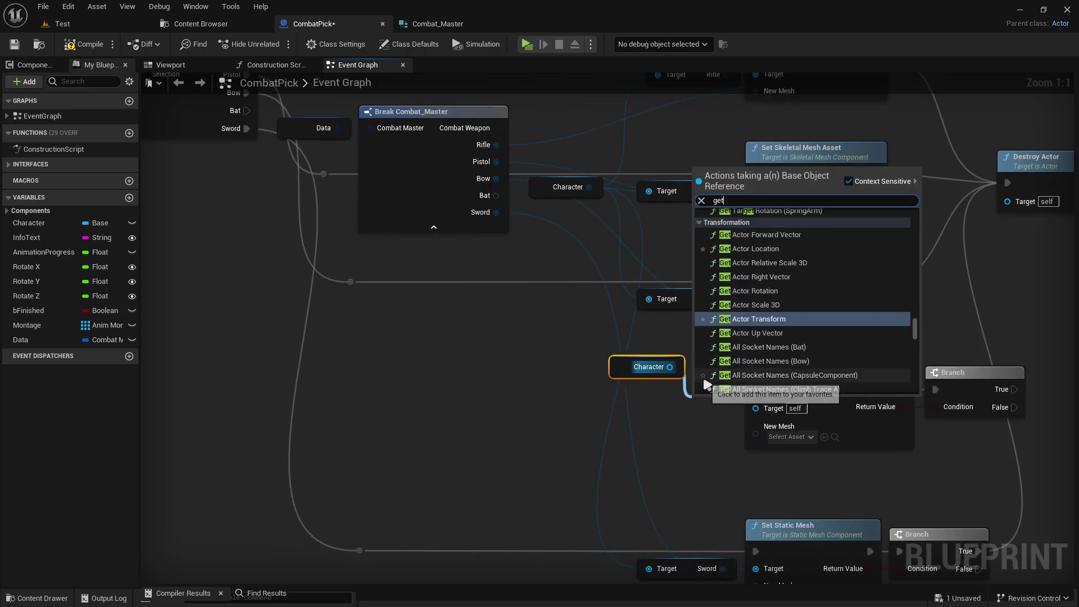
pyautogui.write('bat')
pyautogui.click(777, 236)
pyautogui.scroll(4, 559, 364)
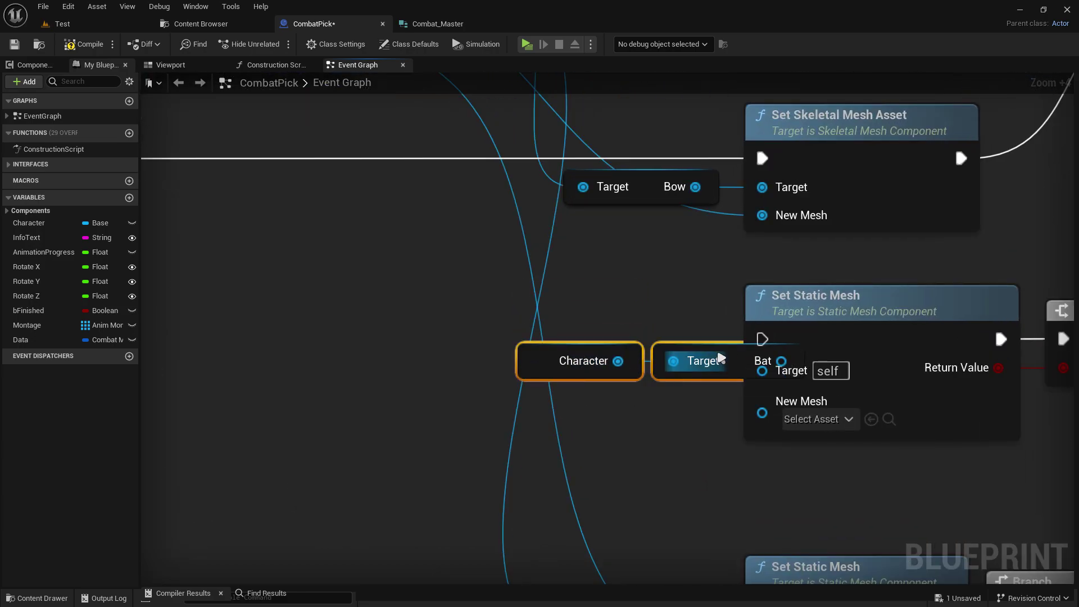
pyautogui.moveTo(724, 346)
pyautogui.mouseDown()
pyautogui.moveTo(650, 392)
pyautogui.moveTo(765, 374)
pyautogui.mouseUp()
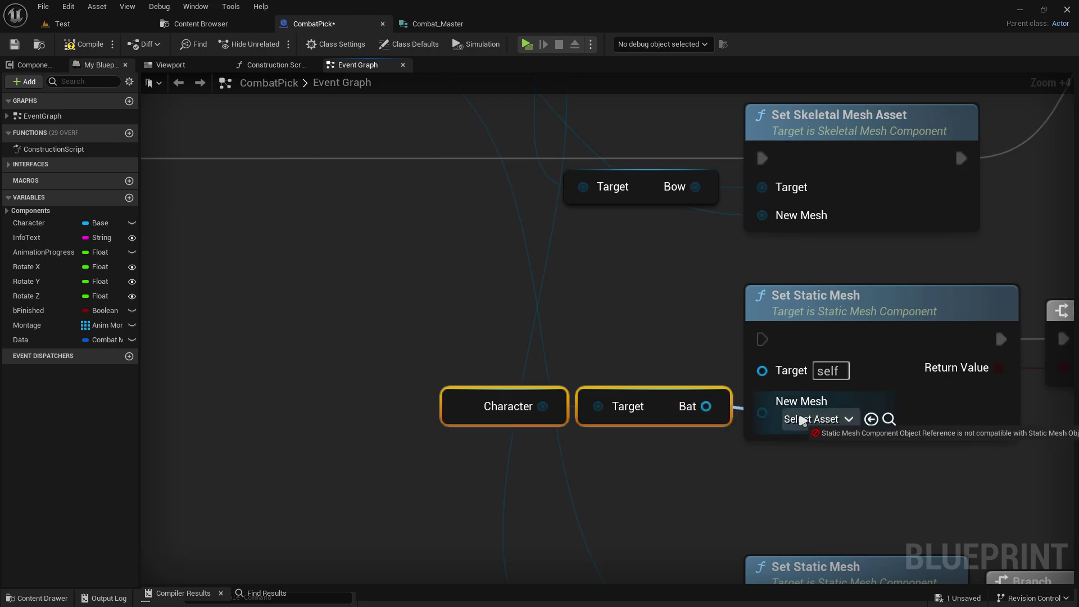
pyautogui.moveTo(653, 423); pyautogui.dragTo(670, 385)
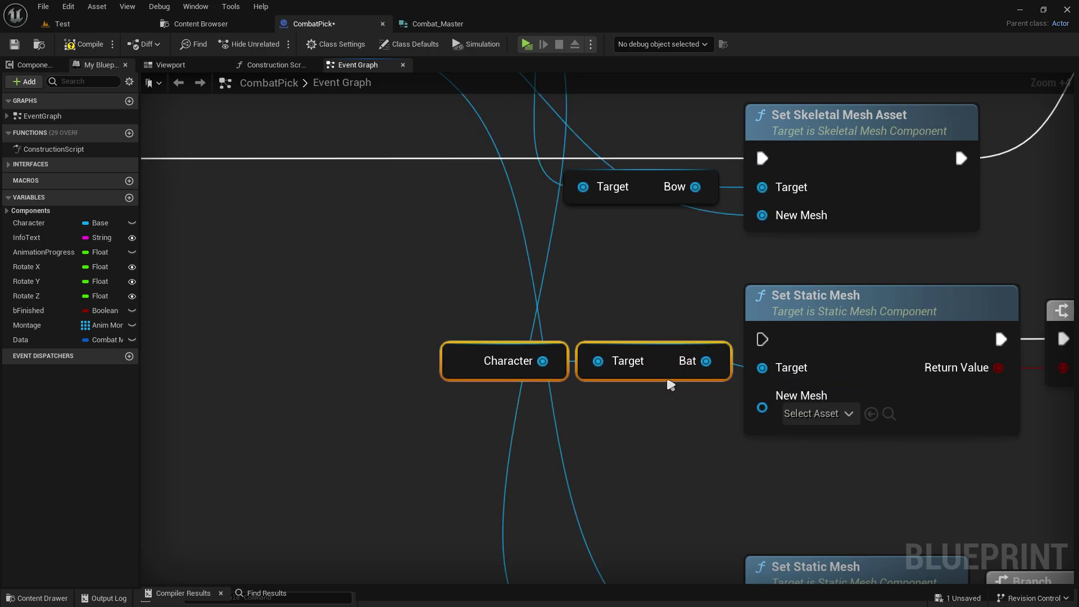
# - Connect the Break Combat_Master Bat mesh output to Set Static Mesh's New Mesh
pyautogui.moveTo(518, 407); pyautogui.dragTo(427, 375, button='right')
pyautogui.keyDown('ctrl'); pyautogui.click(902, 294); pyautogui.keyUp('ctrl')
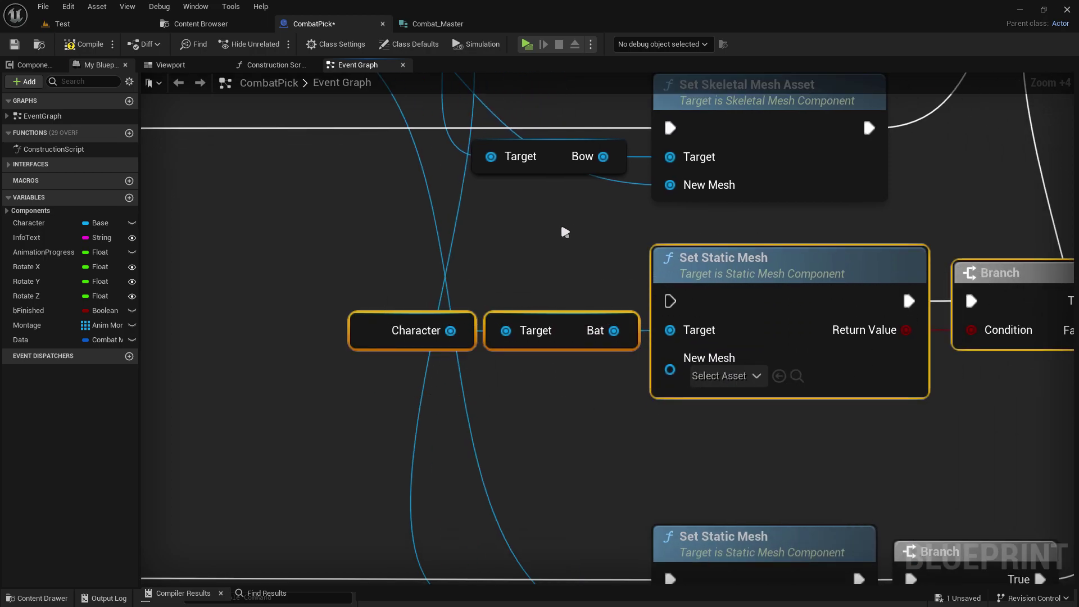
pyautogui.scroll(-2, 964, 286)
pyautogui.moveTo(644, 313); pyautogui.dragTo(807, 403, button='right')
pyautogui.moveTo(874, 494); pyautogui.dragTo(522, 202)
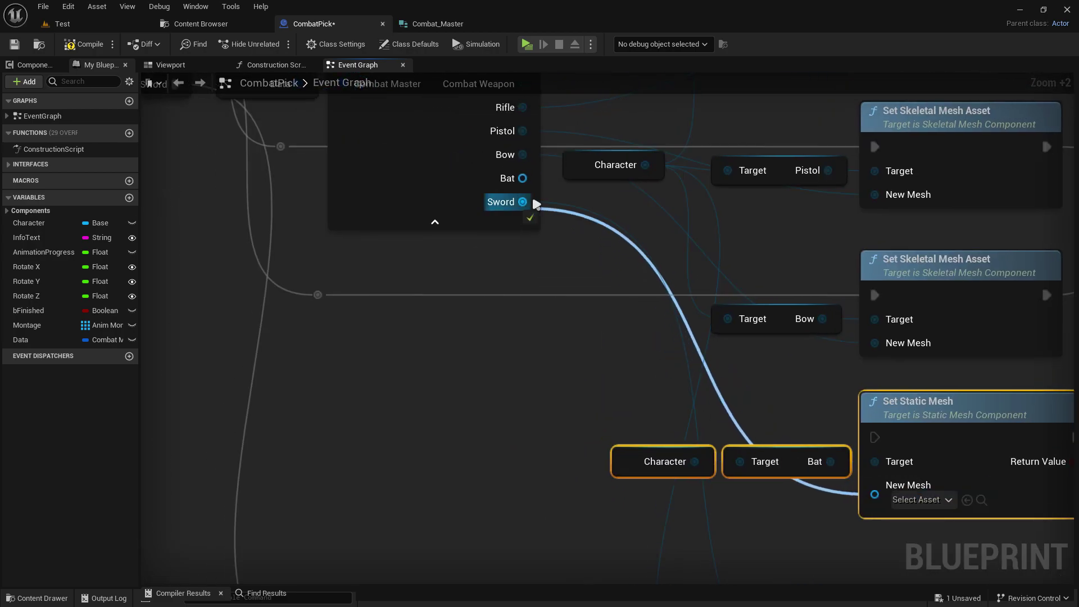
# - Wire the Switch's Bat exec output into the Bat Set Static Mesh via a reroute point
pyautogui.moveTo(620, 286); pyautogui.dragTo(509, 233, button='right')
pyautogui.click(631, 365)
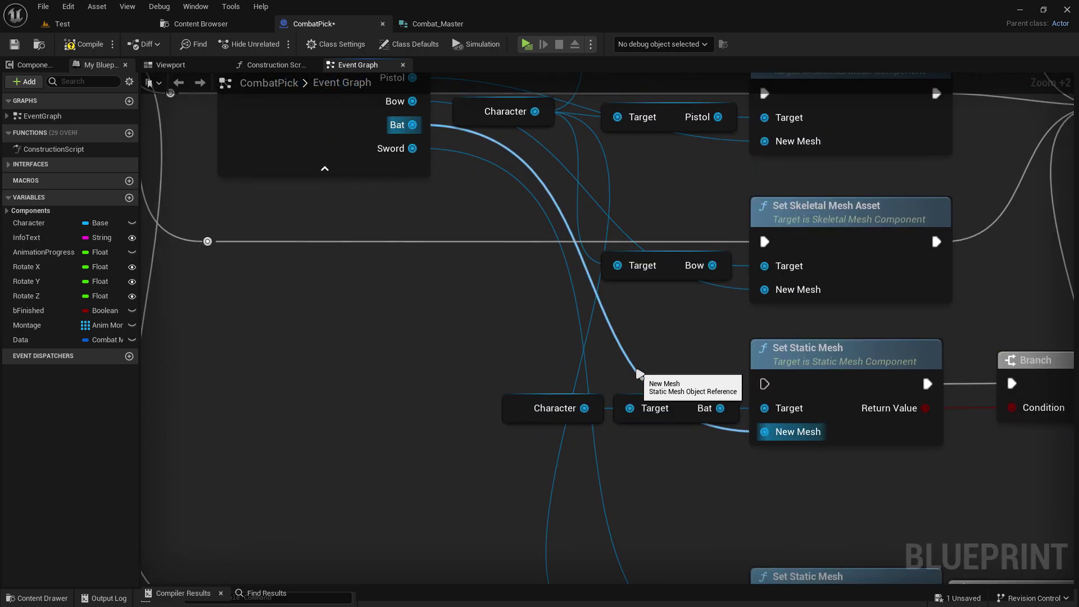
pyautogui.moveTo(522, 336); pyautogui.dragTo(358, 277, button='right')
pyautogui.moveTo(424, 281); pyautogui.dragTo(588, 436, button='right')
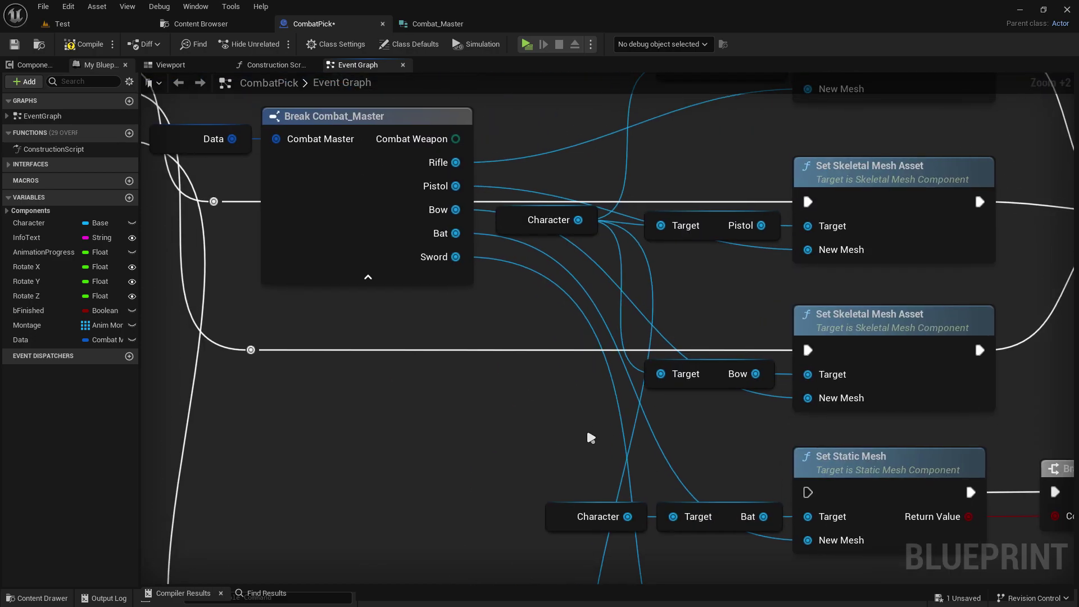
pyautogui.scroll(-4, 587, 436)
pyautogui.moveTo(328, 261)
pyautogui.mouseDown()
pyautogui.moveTo(775, 465)
pyautogui.moveTo(709, 466)
pyautogui.mouseUp()
pyautogui.moveTo(547, 438); pyautogui.dragTo(606, 415, button='right')
pyautogui.doubleClick(632, 399)
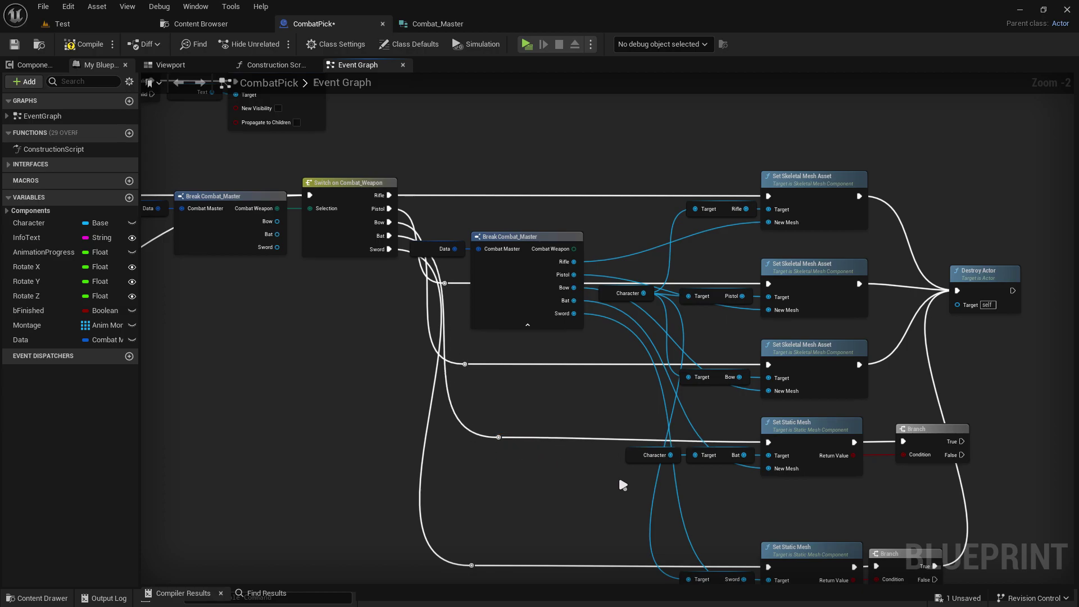
# - Connect the Bat Branch's True output to Destroy Actor, tidy the nodes, and compile
pyautogui.moveTo(623, 484); pyautogui.dragTo(441, 398, button='right')
pyautogui.scroll(2, 516, 465)
pyautogui.moveTo(632, 372); pyautogui.dragTo(685, 341)
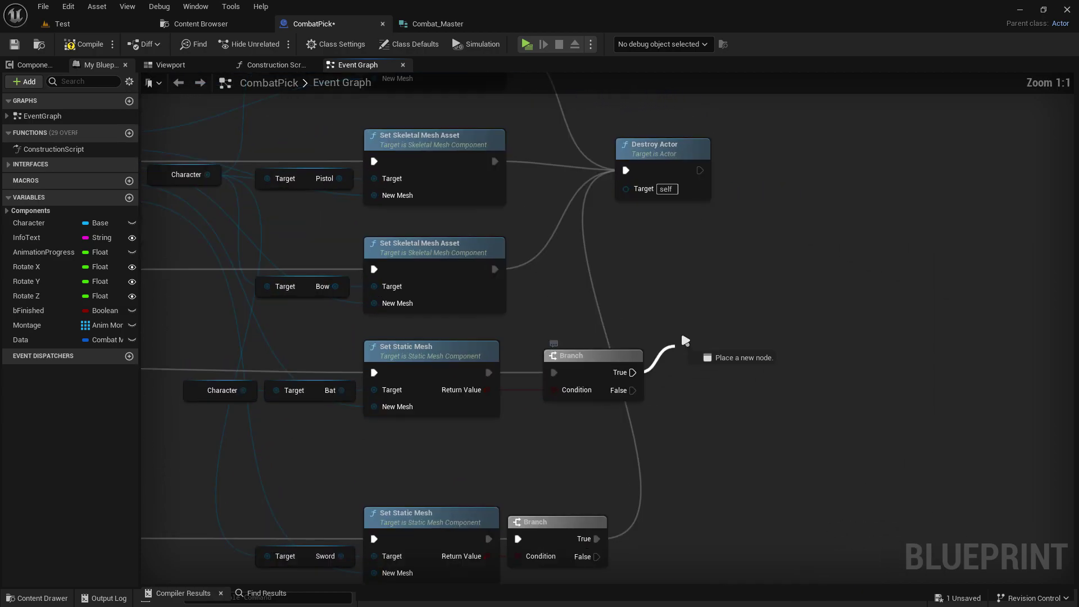
pyautogui.moveTo(636, 172); pyautogui.dragTo(626, 170)
pyautogui.moveTo(567, 356); pyautogui.dragTo(541, 351)
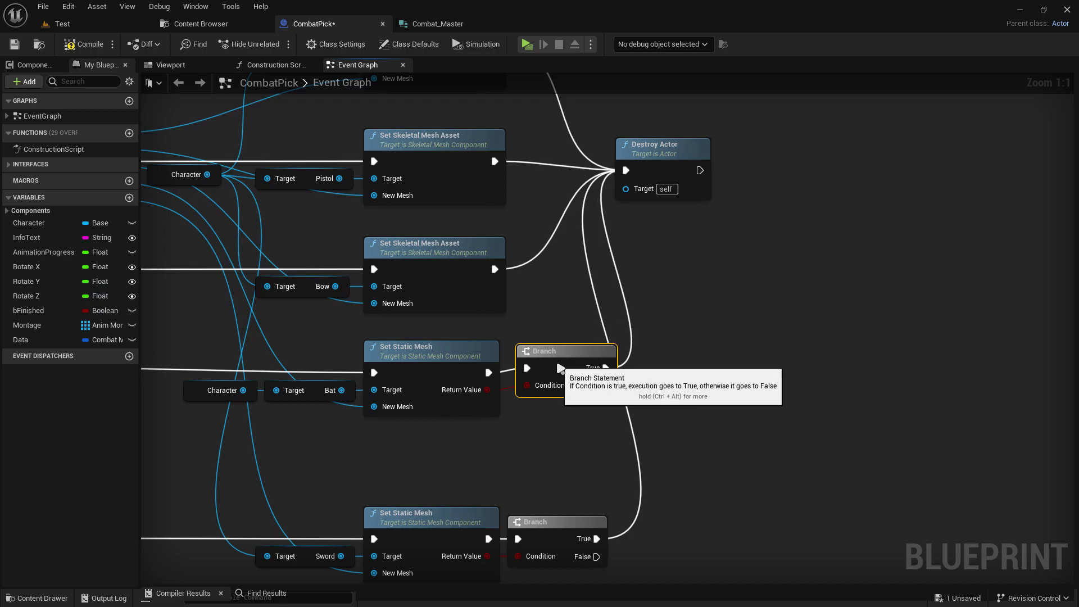
pyautogui.moveTo(473, 407); pyautogui.dragTo(299, 351)
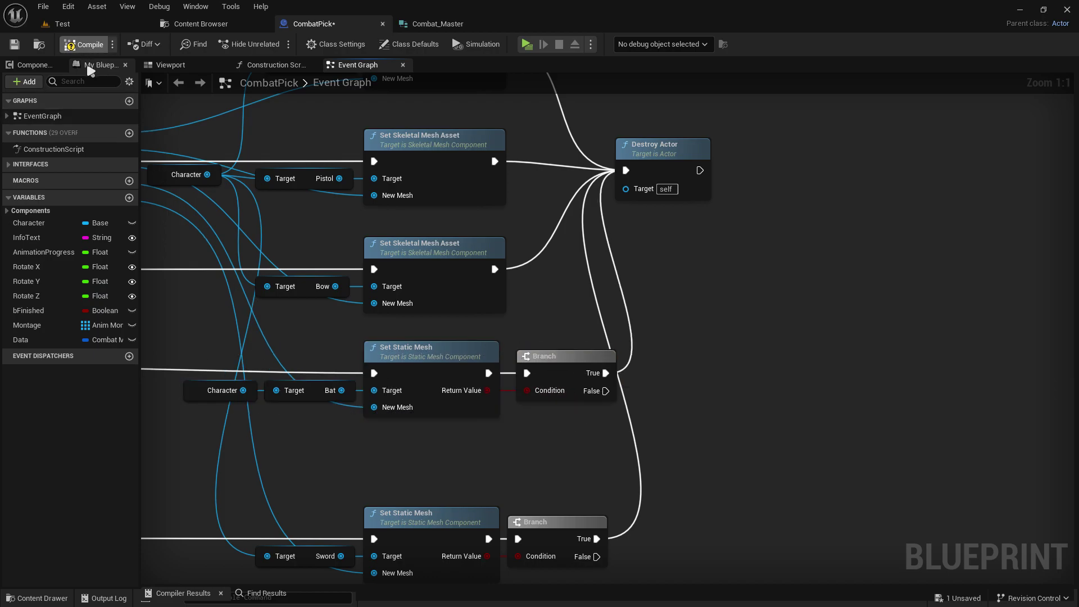
pyautogui.click(83, 45)
# - Duplicate the Sword blueprint and name the copy Bat
pyautogui.click(228, 25)
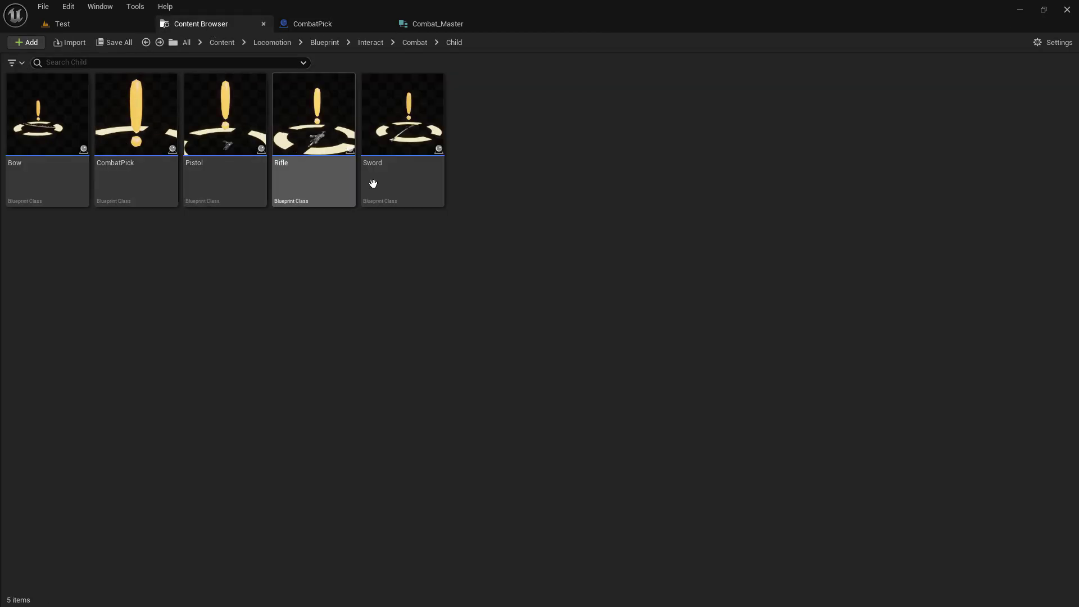
pyautogui.rightClick(381, 167)
pyautogui.click(423, 249)
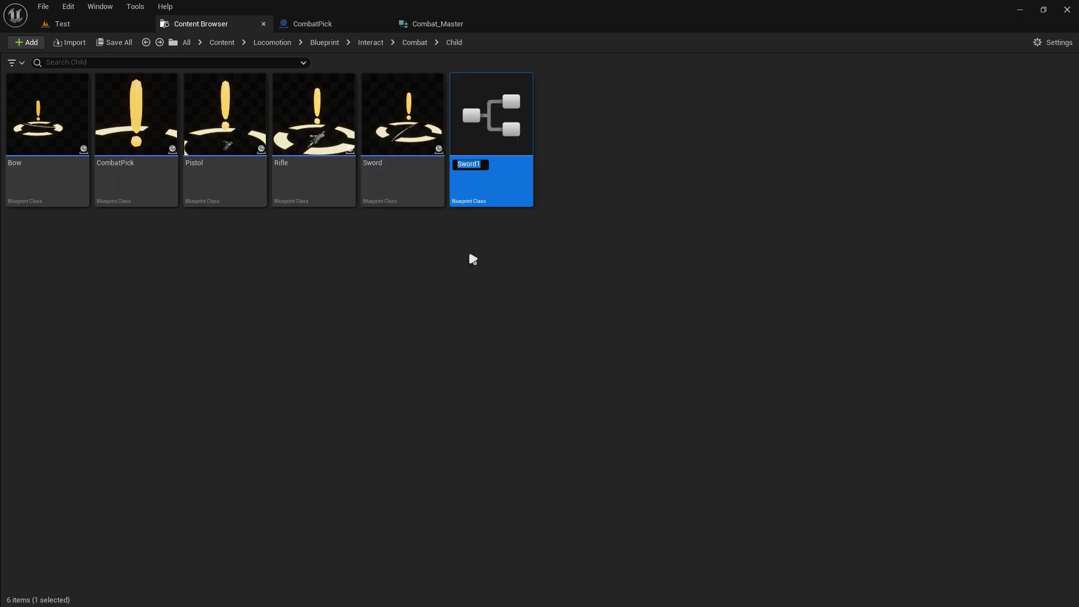
pyautogui.write('Bat')
pyautogui.press('Return')
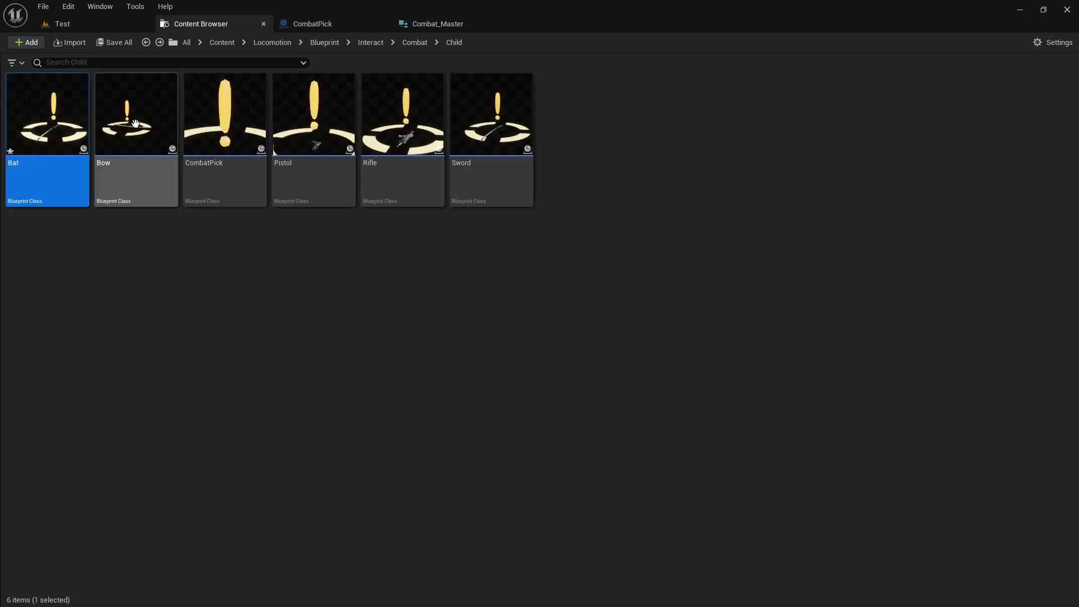
# - Swap the Bat blueprint's static mesh from the katana to the Bat mesh
pyautogui.doubleClick(59, 122)
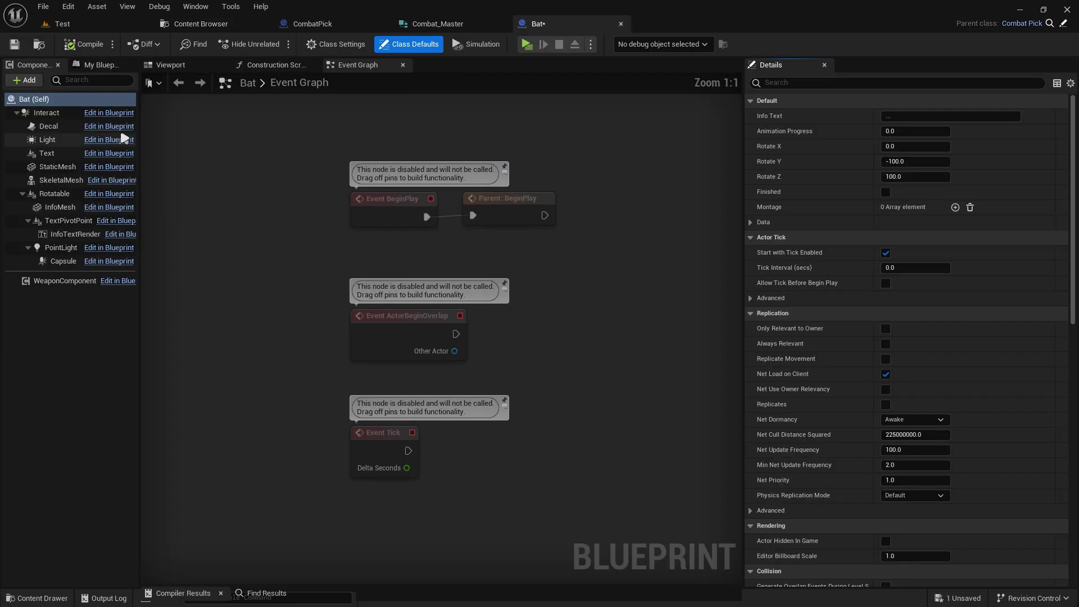
pyautogui.click(190, 65)
pyautogui.click(408, 346)
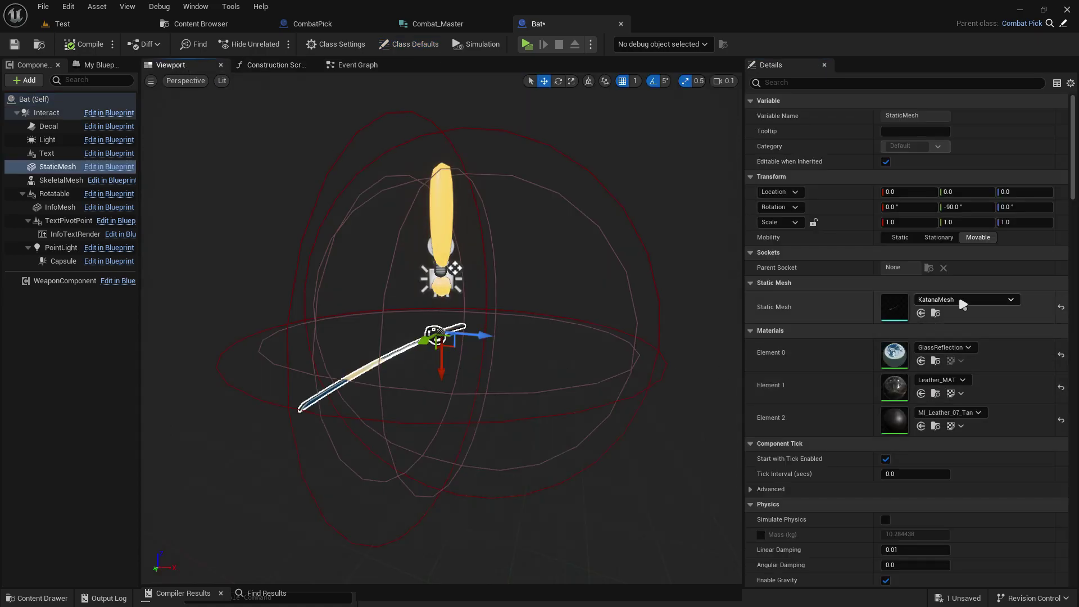
pyautogui.click(974, 299)
pyautogui.write('bat')
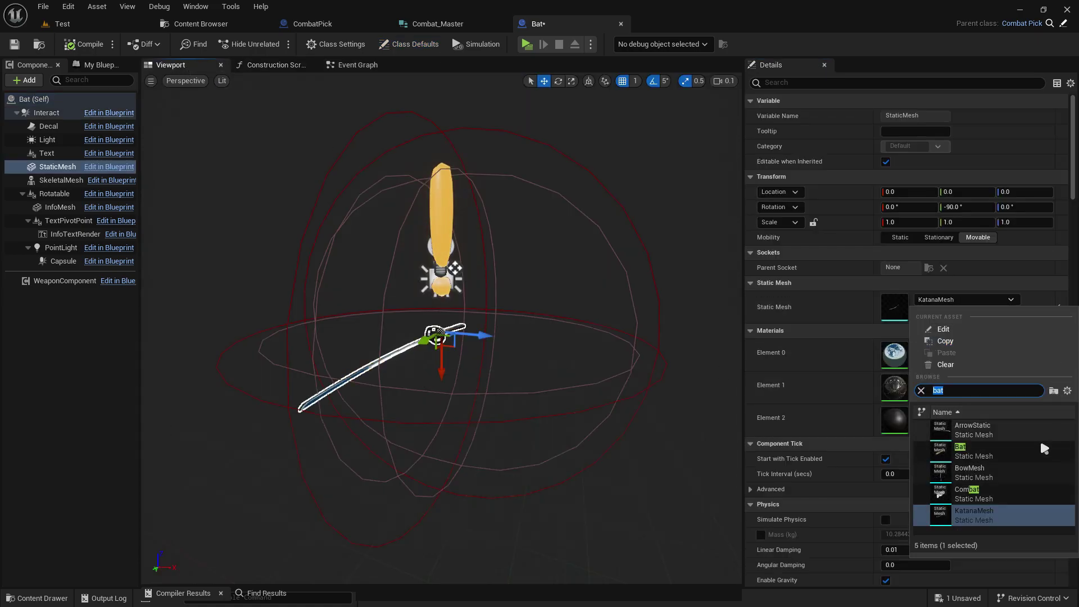
pyautogui.click(969, 447)
pyautogui.scroll(8, 570, 339)
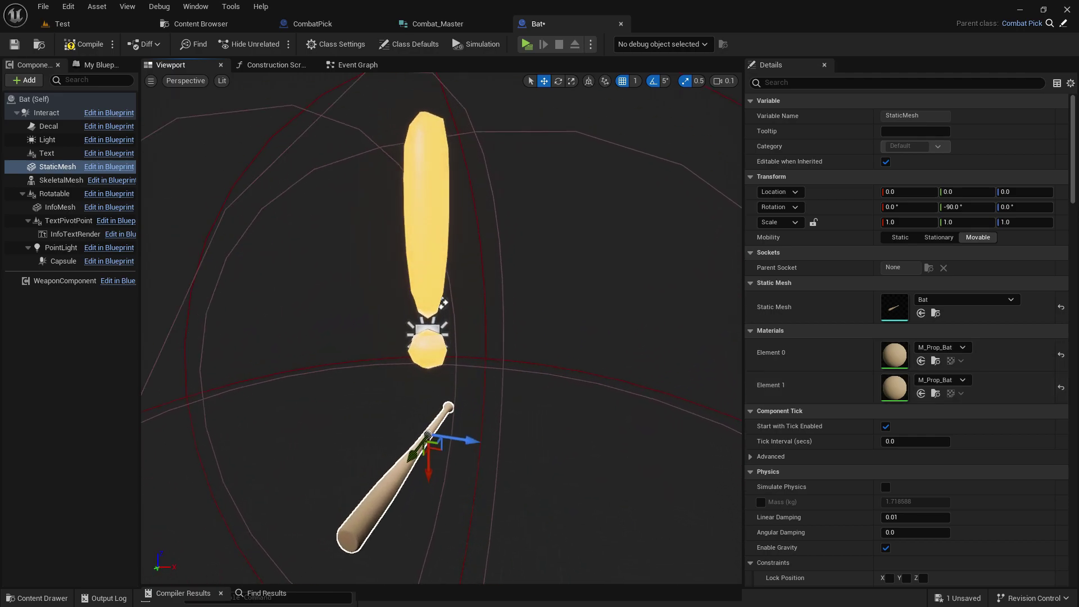
# - In the construction script, expose the Bat member instead of Sword and set it to Bat
pyautogui.click(272, 64)
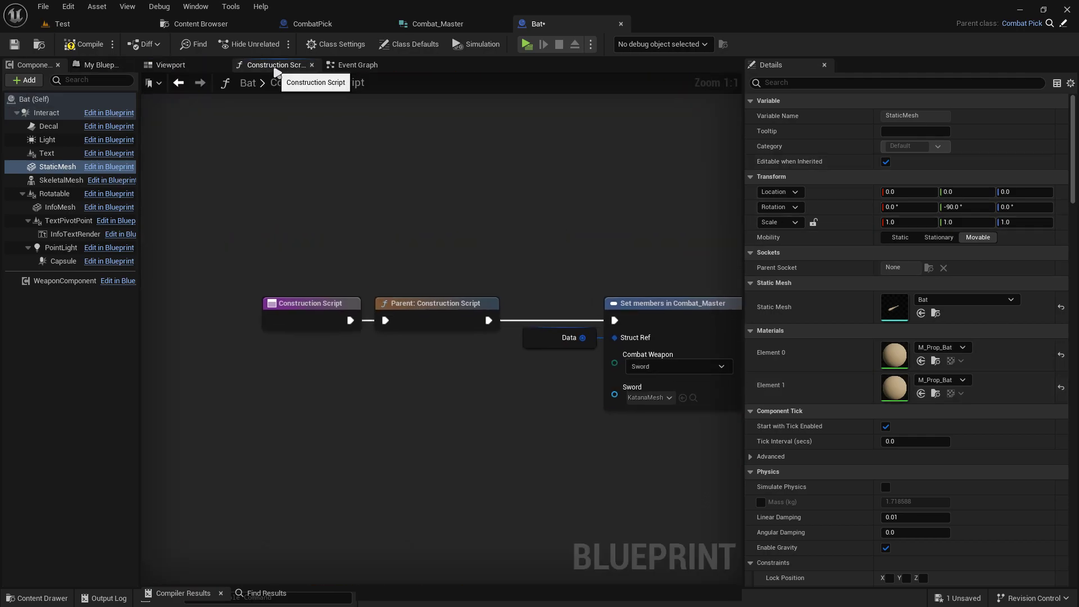
pyautogui.scroll(2, 446, 200)
pyautogui.scroll(2, 567, 231)
pyautogui.click(567, 231)
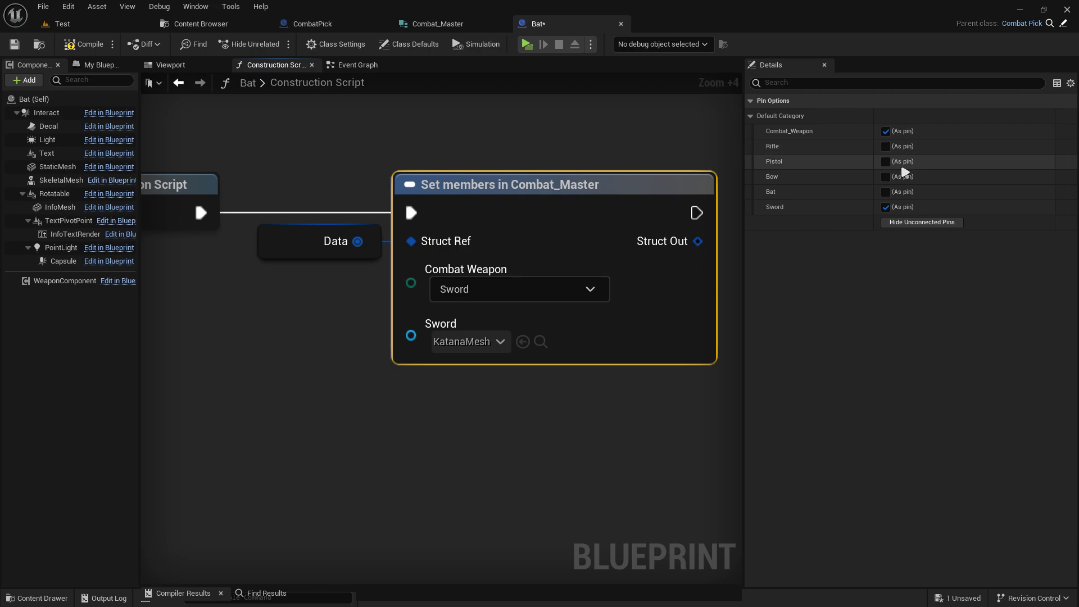
pyautogui.click(886, 207)
pyautogui.click(885, 192)
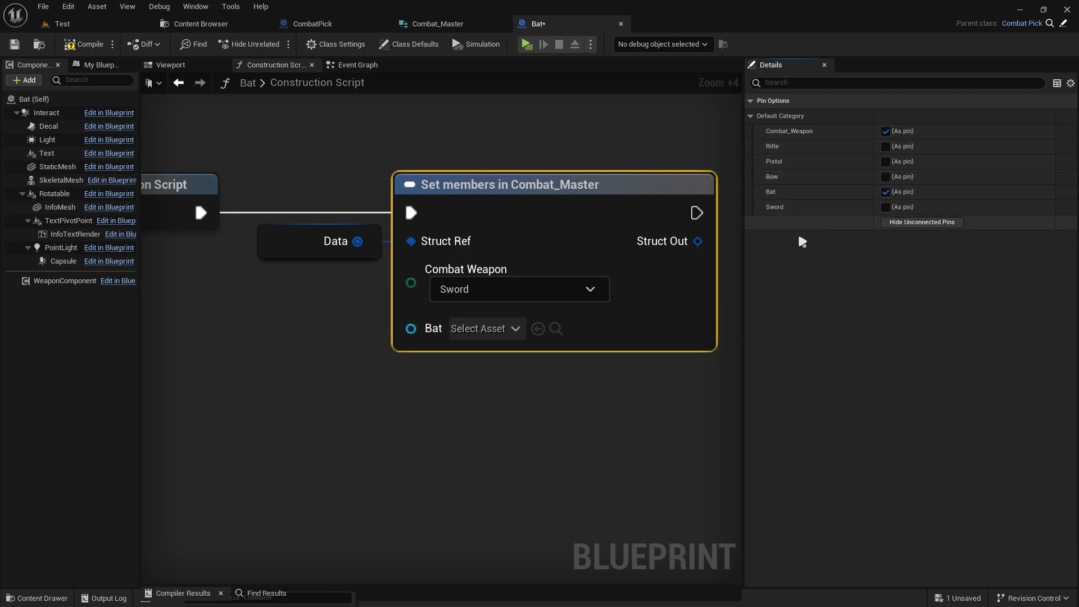
pyautogui.click(484, 328)
pyautogui.write('bat')
pyautogui.click(534, 125)
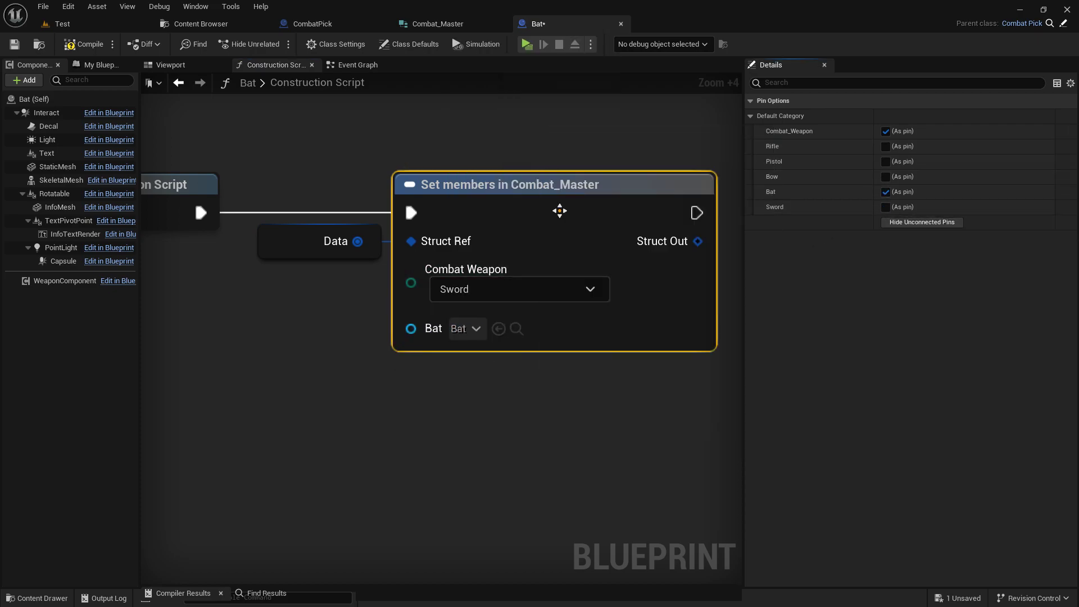
# - Compile and save the Bat blueprint
pyautogui.click(495, 292)
pyautogui.click(84, 44)
pyautogui.click(208, 25)
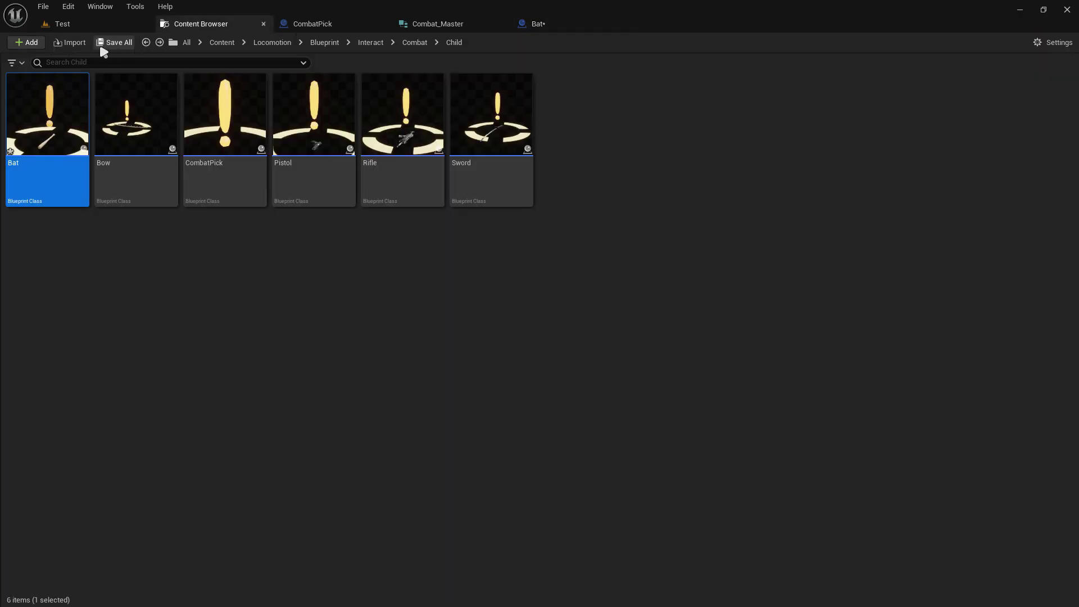
pyautogui.click(114, 43)
# - Place the Bat pickup in the level, play-test, and collect the bat
pyautogui.press('Return')
pyautogui.moveTo(48, 131)
pyautogui.mouseDown()
pyautogui.moveTo(94, 23)
pyautogui.moveTo(484, 298)
pyautogui.mouseUp()
pyautogui.click(274, 43)
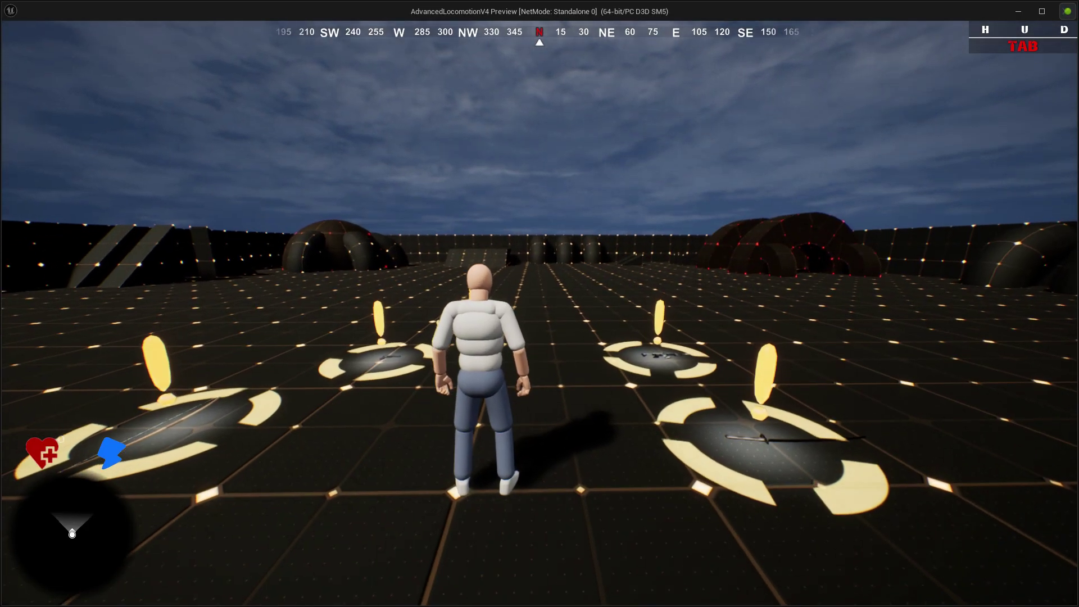
pyautogui.press('w')
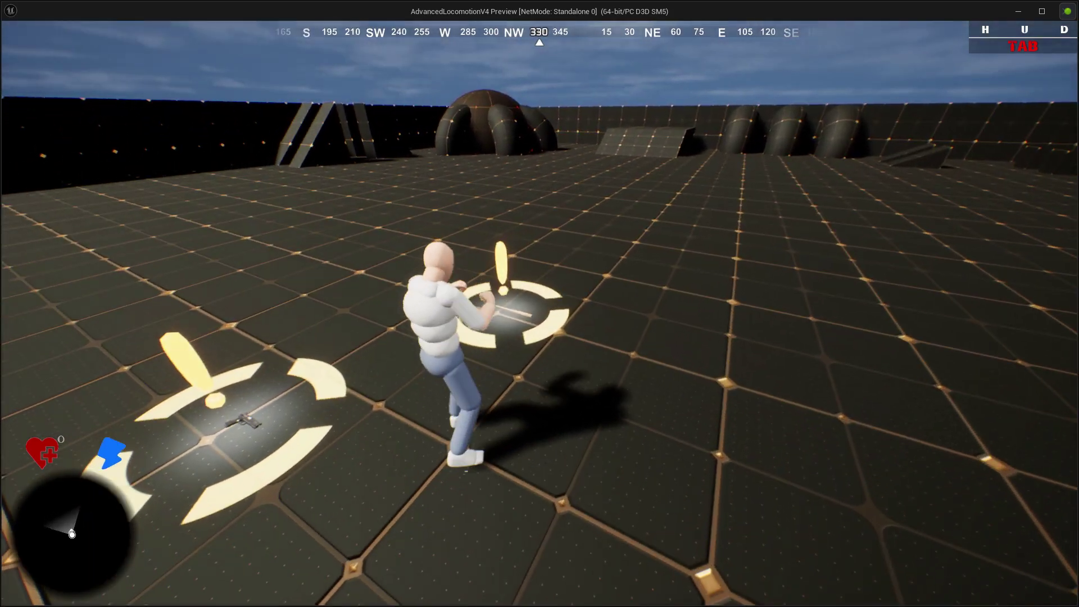
pyautogui.press('e')
pyautogui.press('q')
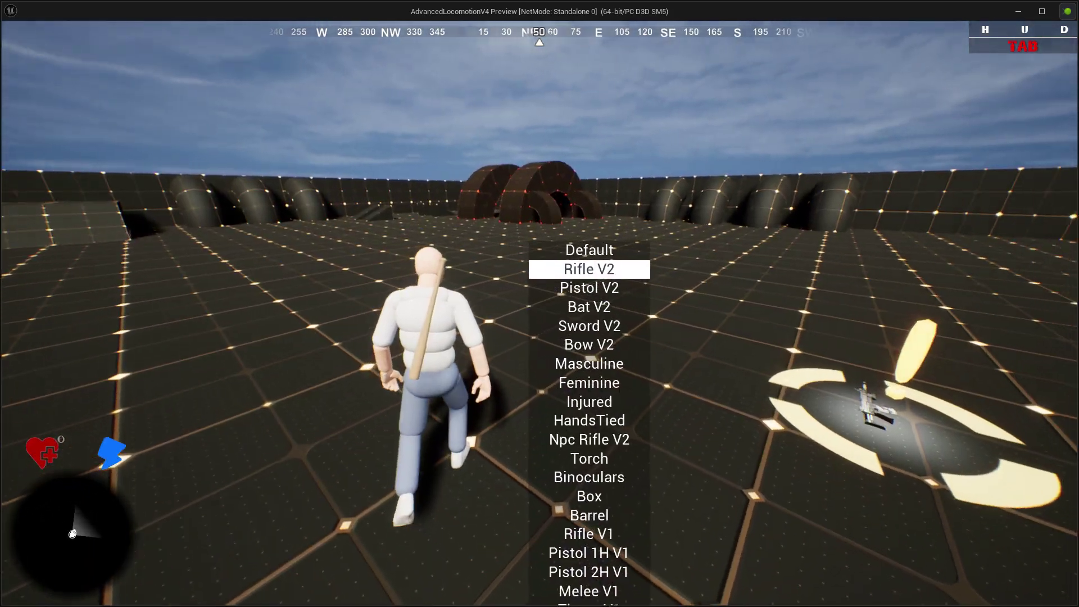
pyautogui.scroll(-2, 540, 304)
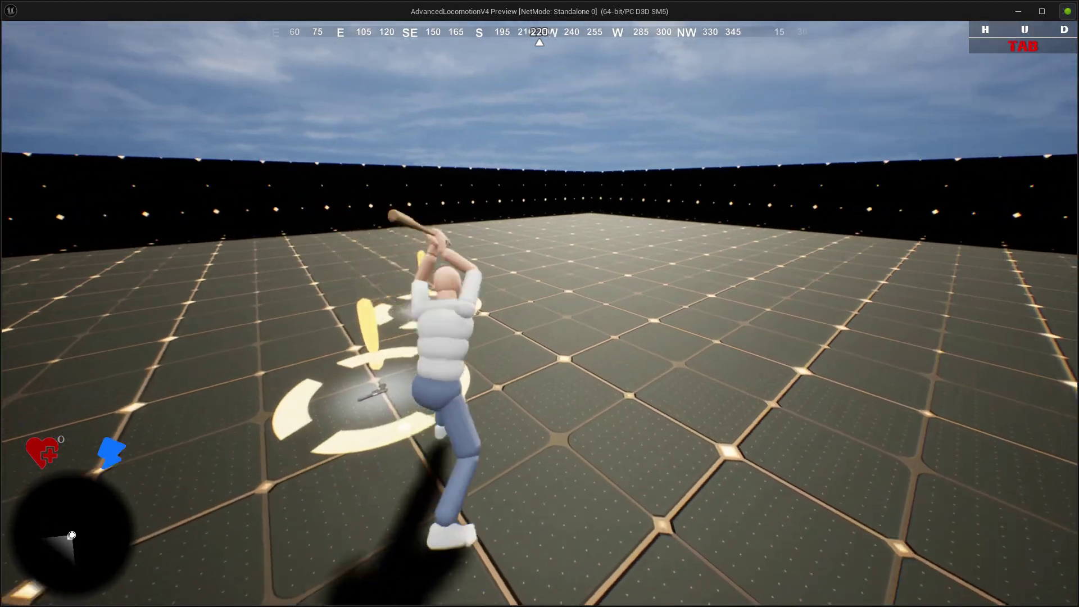
# - Pick up the bow and rifle in first-person and switch to the Bow V2 overlay
pyautogui.press('w')
pyautogui.press('x')
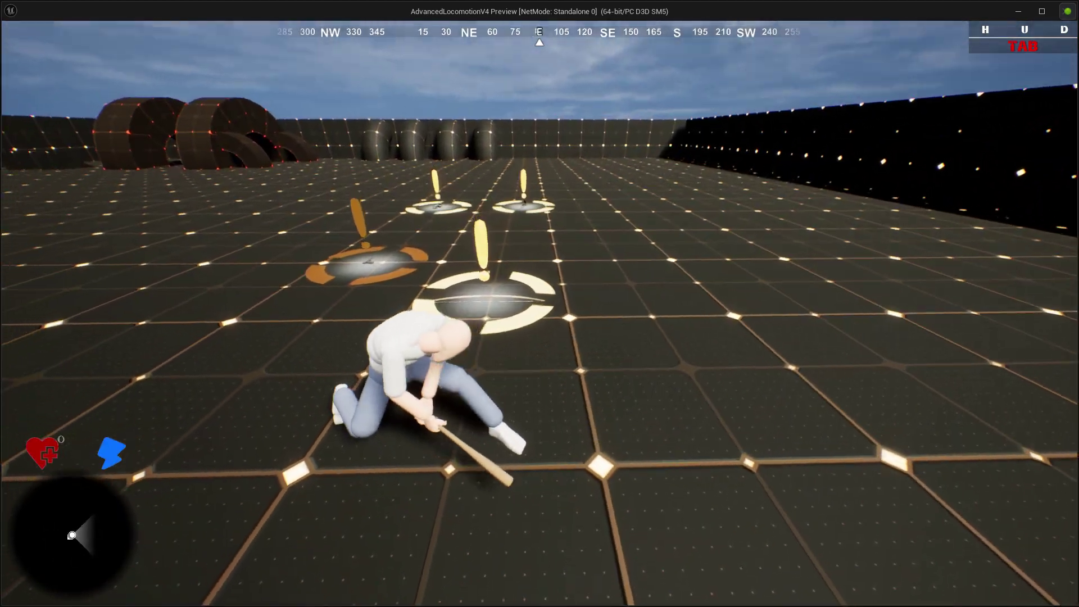
pyautogui.press('c')
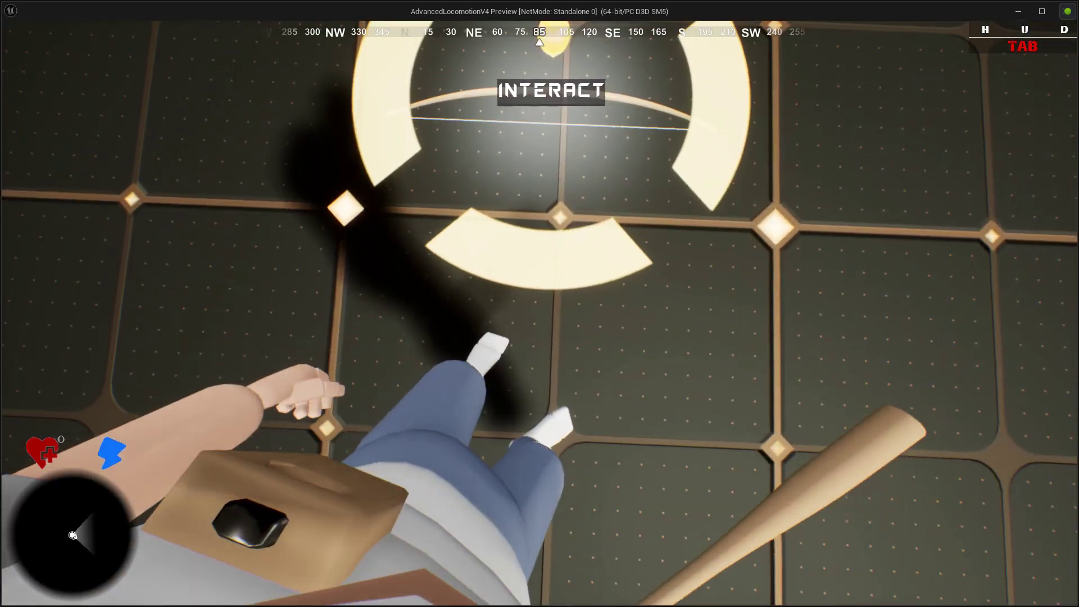
pyautogui.press('e')
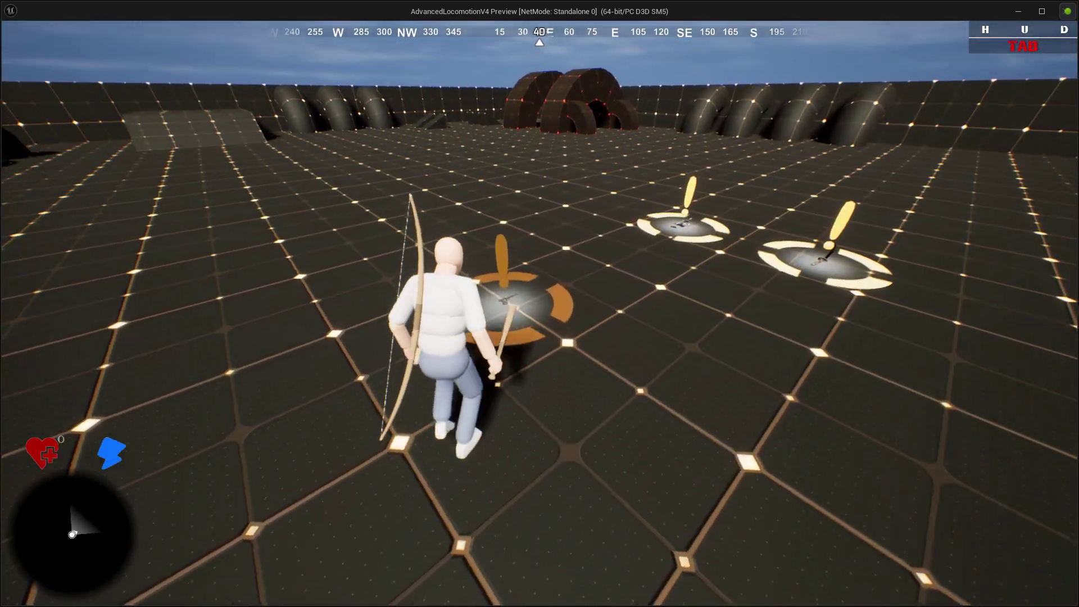
pyautogui.press('e')
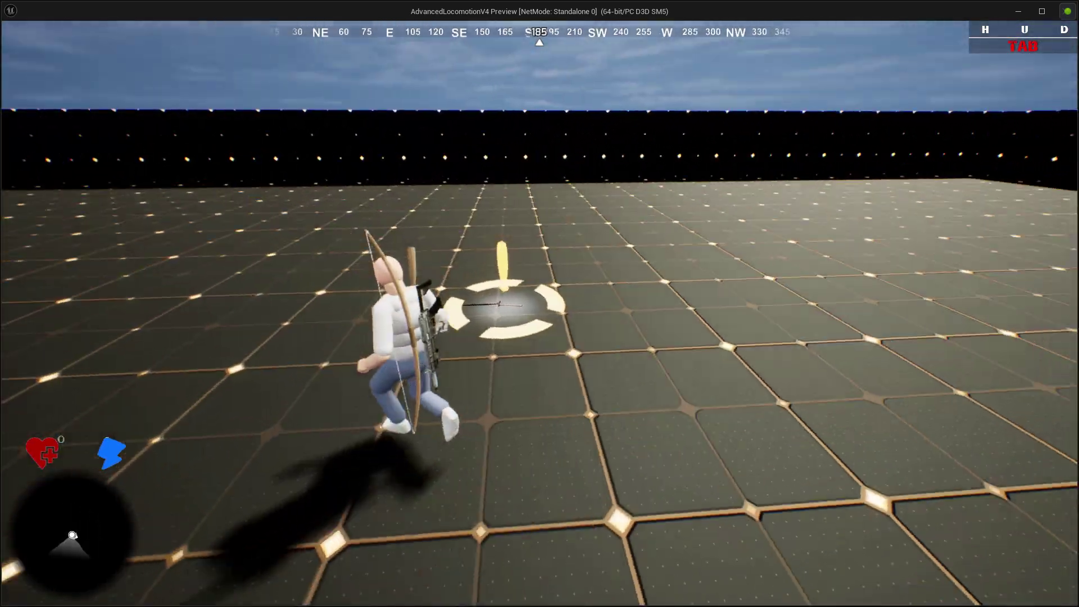
pyautogui.press('q')
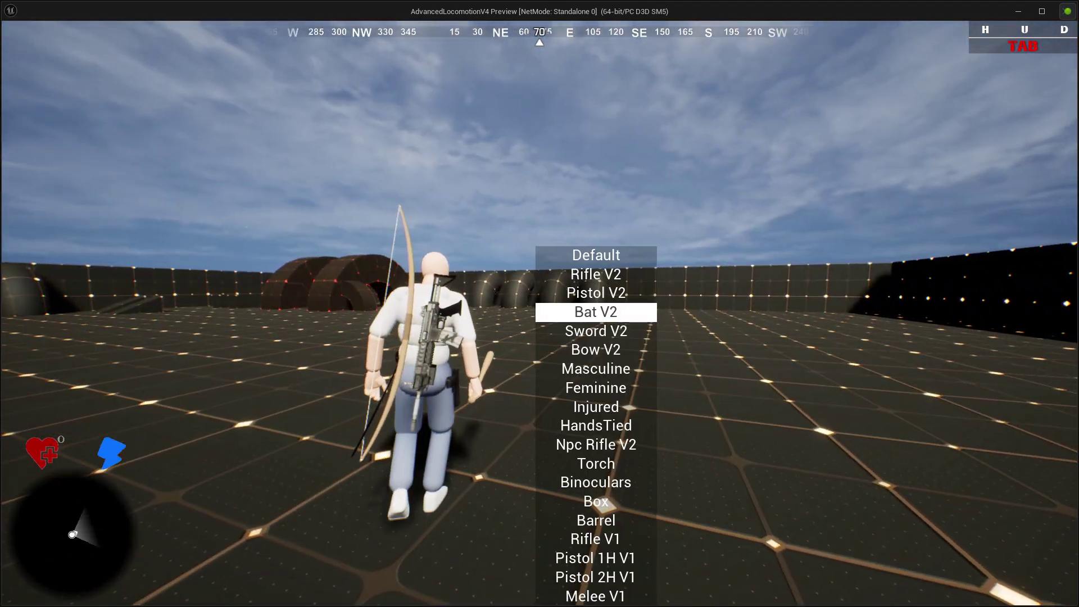
pyautogui.press('q')
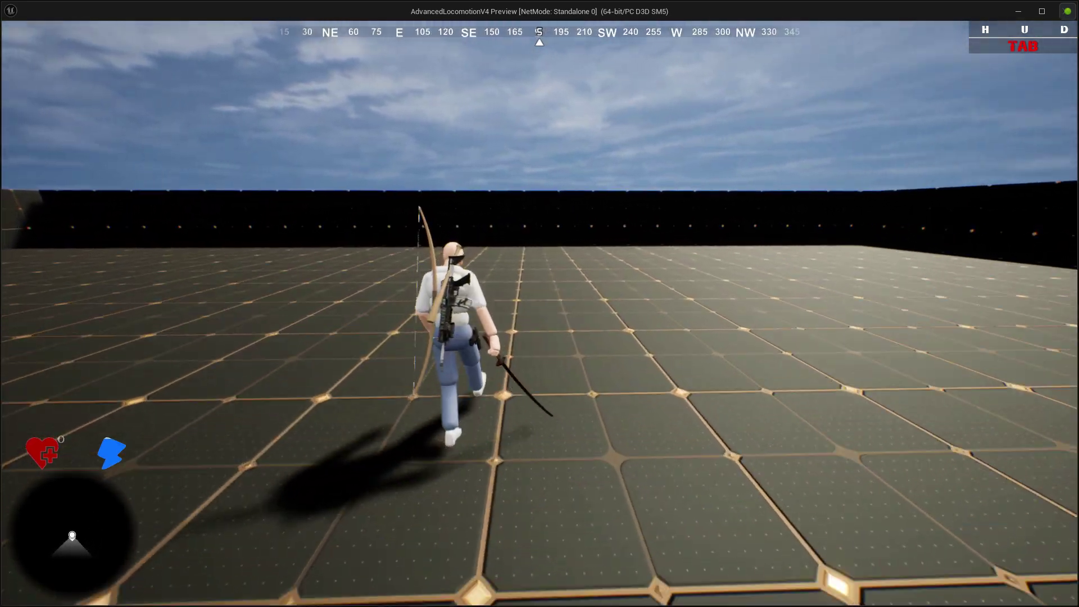
# - Cycle through Bat V2, pistol and rifle overlays, firing, then aim the bow
pyautogui.press('q')
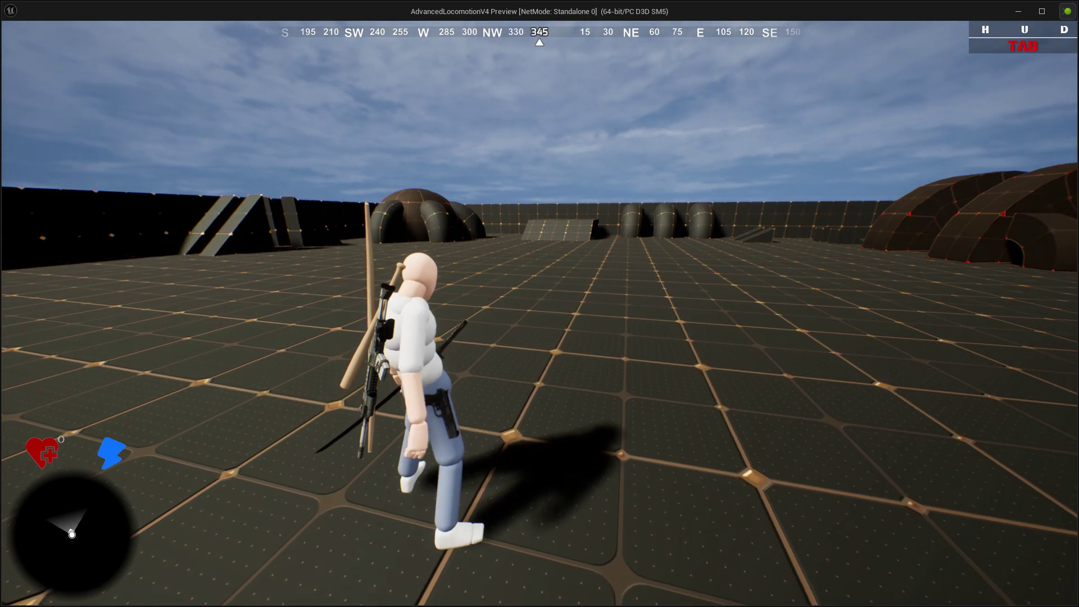
pyautogui.press('q')
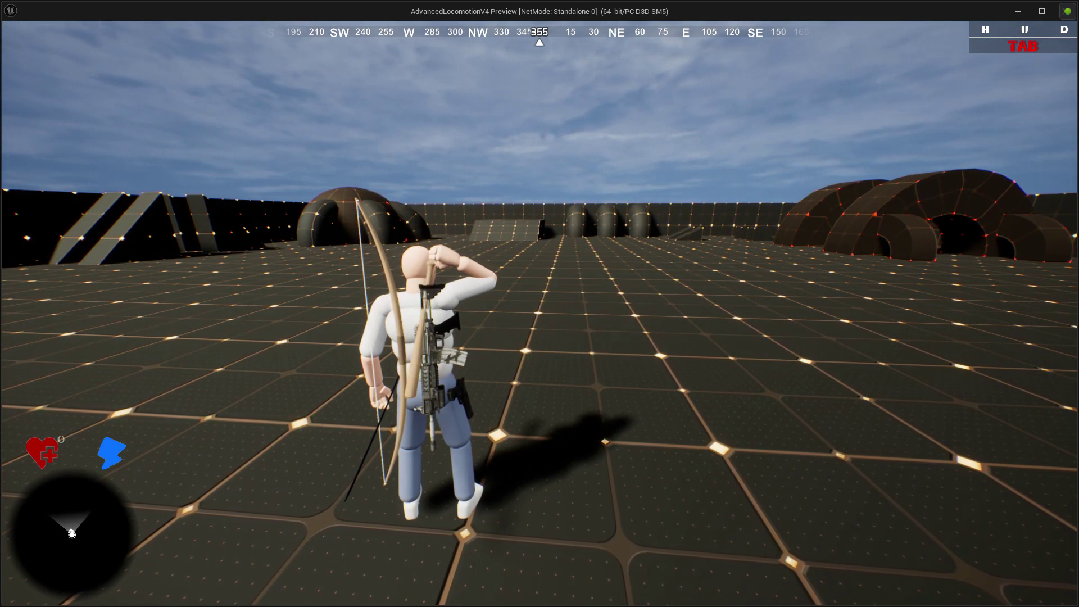
pyautogui.click(540, 303)
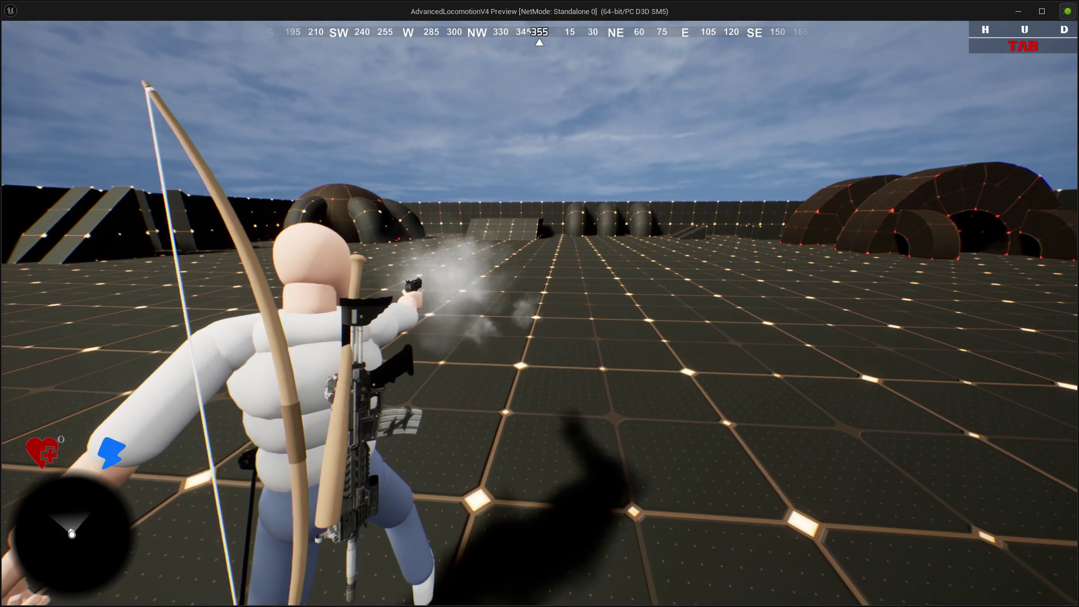
pyautogui.press('q')
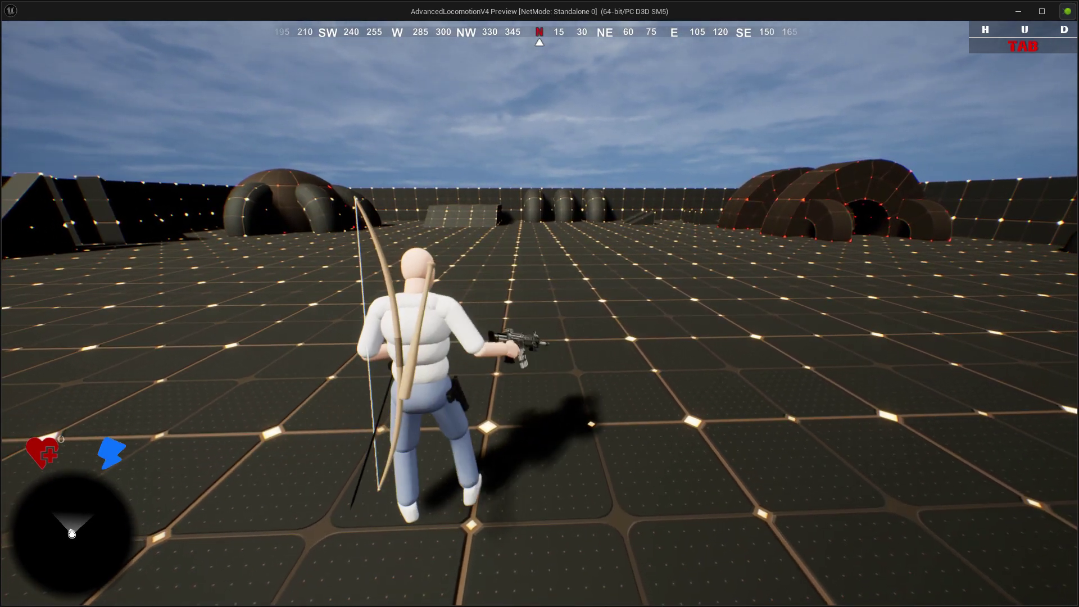
pyautogui.click(539, 304)
pyautogui.press('q')
pyautogui.scroll(-1, 539, 303)
pyautogui.scroll(-2, 540, 304)
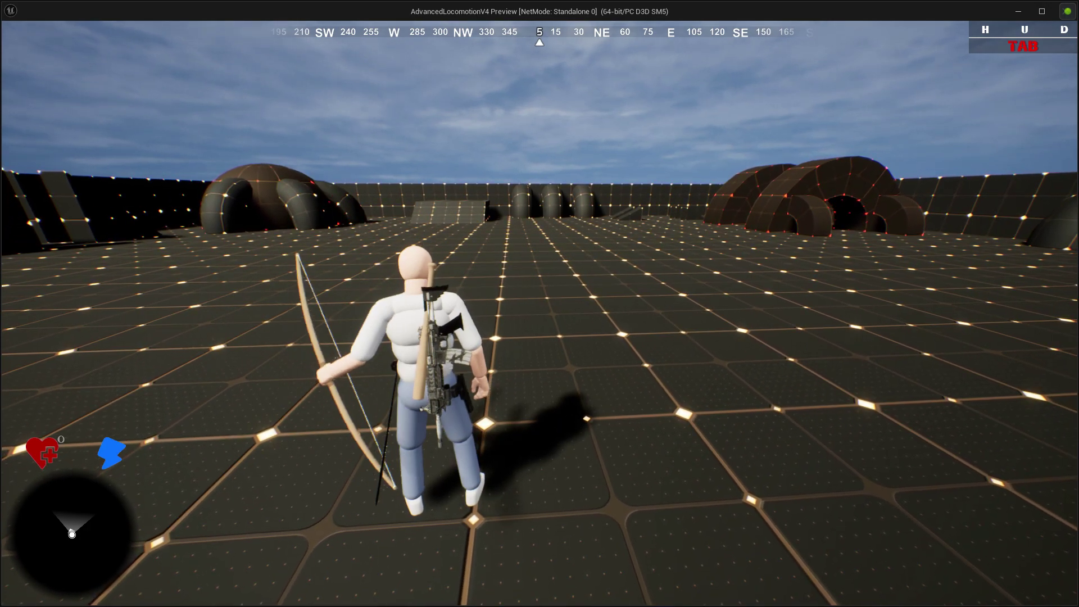
pyautogui.rightClick(539, 303)
# - End the play-test and save all changed assets
pyautogui.press('Escape')
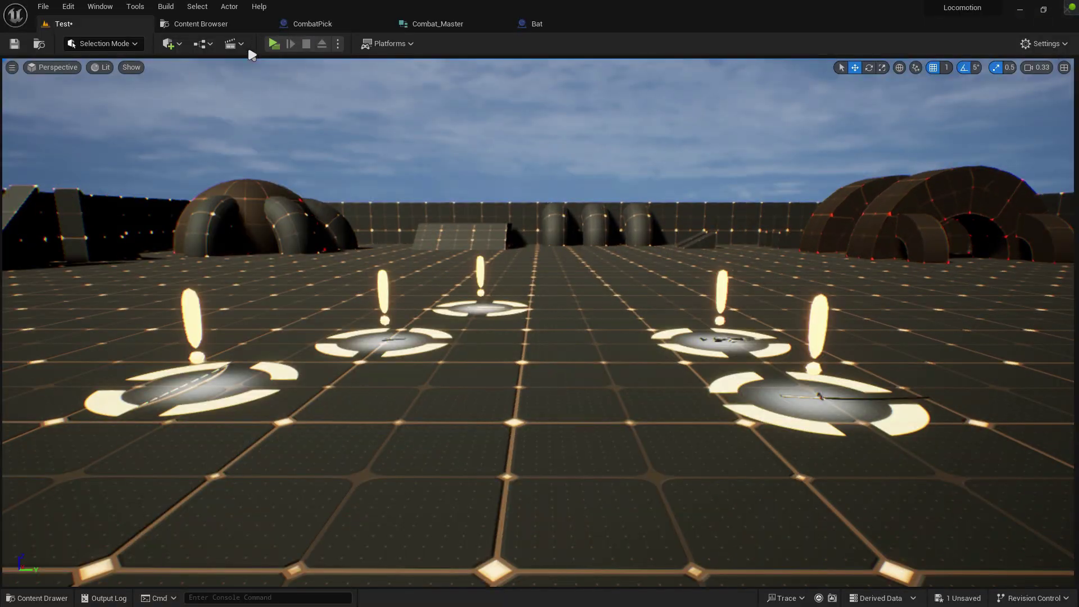
pyautogui.click(201, 24)
pyautogui.click(113, 42)
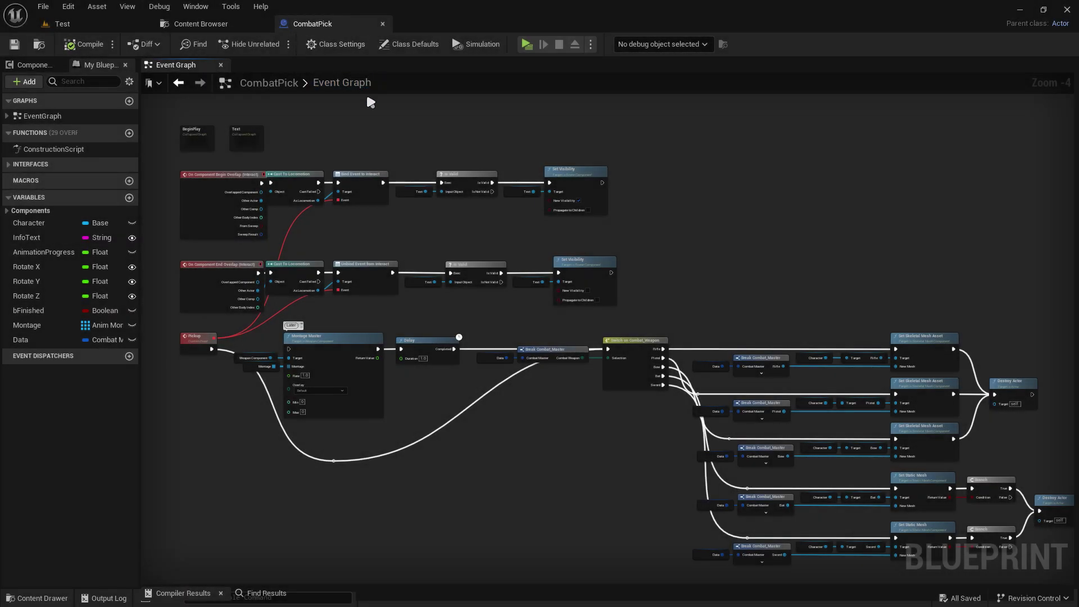
# - Connect the Pickup event's execution output directly to Montage Master
pyautogui.moveTo(368, 98); pyautogui.dragTo(453, 94, button='right')
pyautogui.scroll(2, 501, 427)
pyautogui.scroll(1, 453, 397)
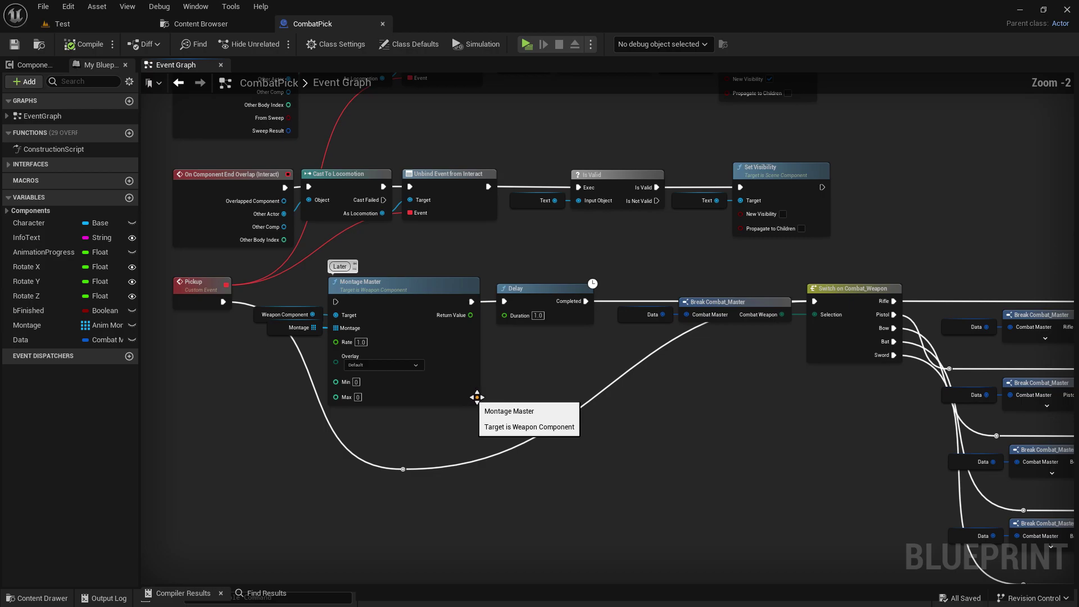
pyautogui.scroll(2, 479, 393)
pyautogui.moveTo(503, 403); pyautogui.dragTo(653, 406, button='right')
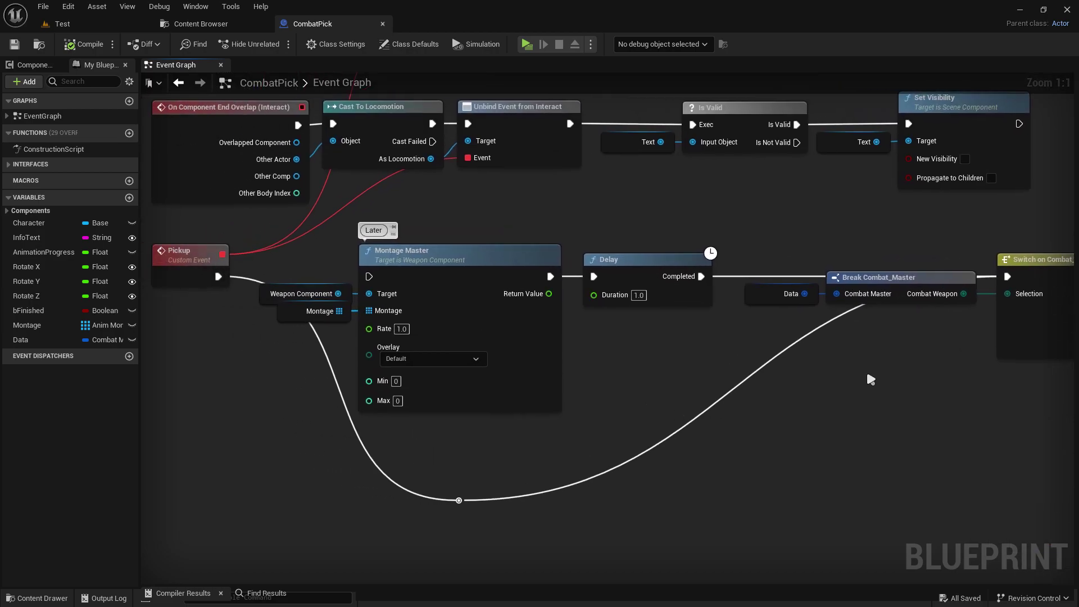
pyautogui.moveTo(870, 379); pyautogui.dragTo(589, 348, button='right')
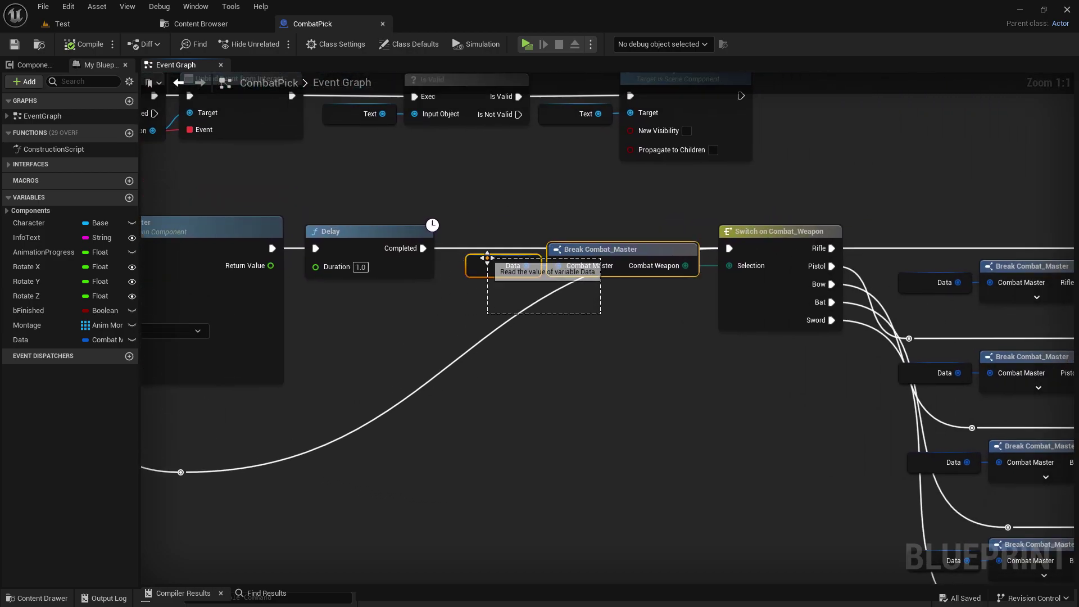
pyautogui.moveTo(600, 313); pyautogui.dragTo(488, 258)
pyautogui.moveTo(168, 247); pyautogui.dragTo(436, 254, button='right')
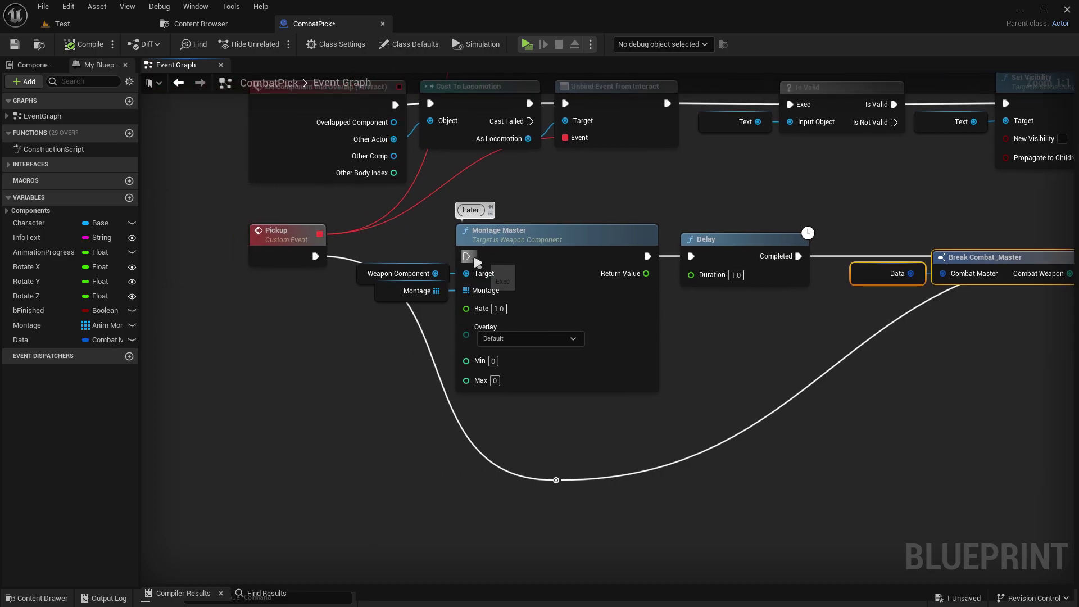
pyautogui.moveTo(477, 263); pyautogui.dragTo(467, 257)
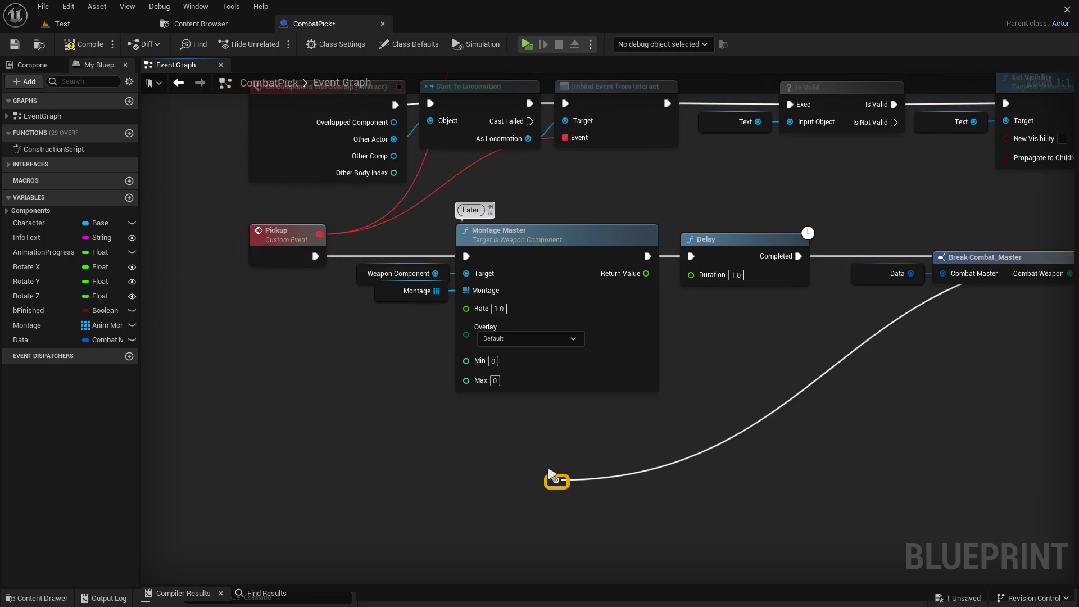
# - Give the Montage array a default Ammo_Pickup_Montage element and browse to the Demo folder
pyautogui.click(382, 296)
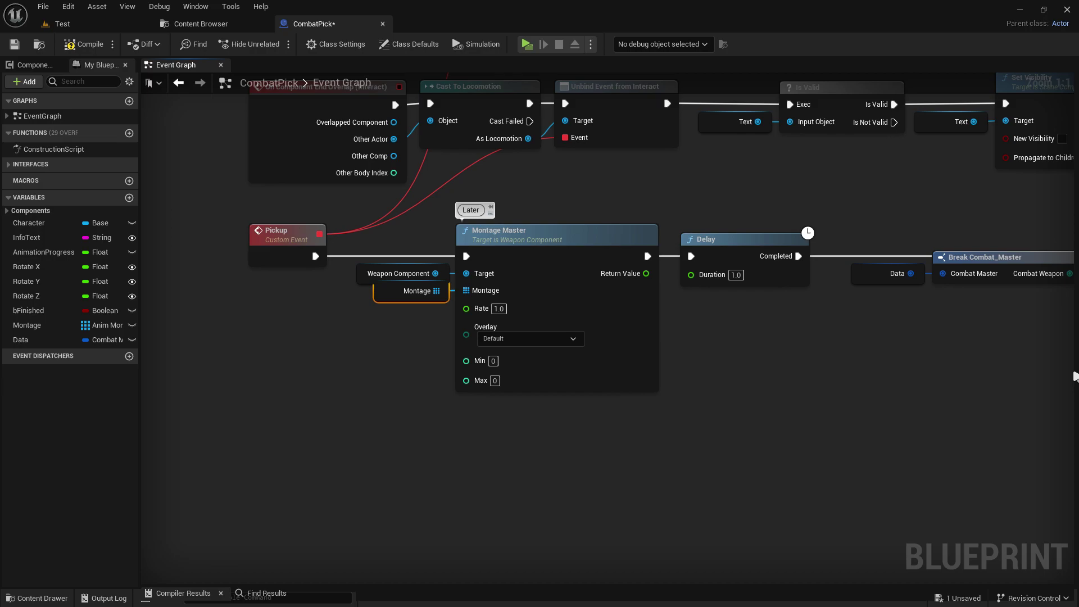
pyautogui.click(1074, 377)
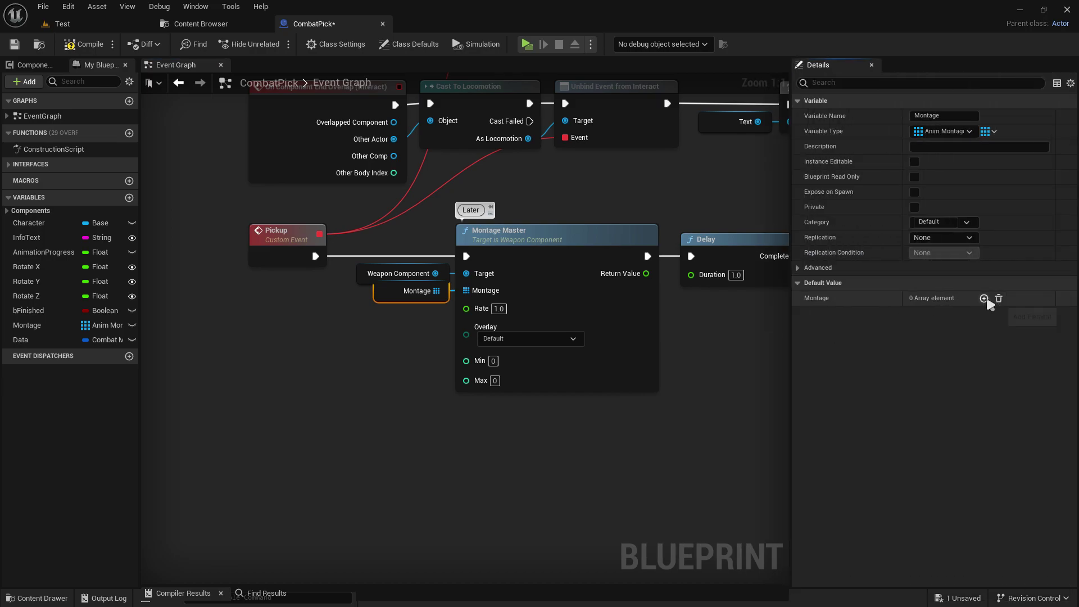
pyautogui.click(963, 316)
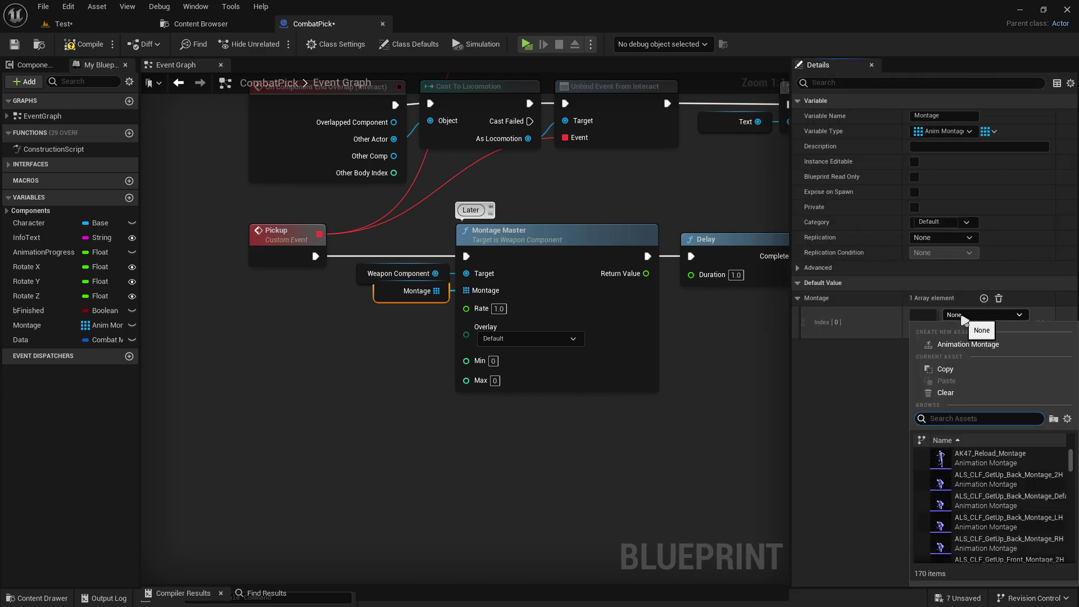
pyautogui.write('pickup')
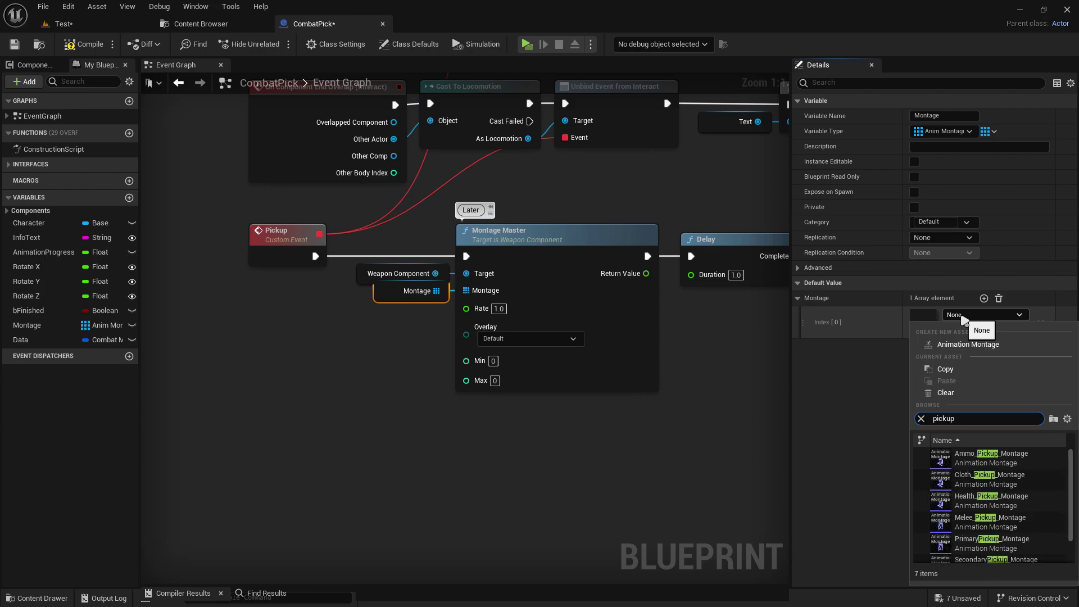
pyautogui.click(991, 457)
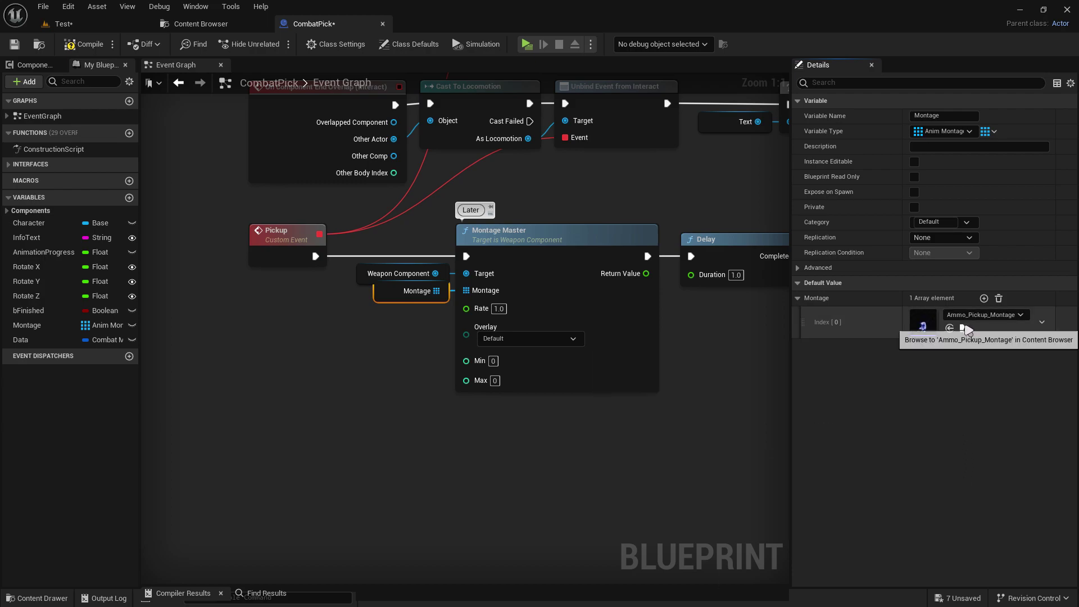
pyautogui.click(954, 332)
pyautogui.click(481, 42)
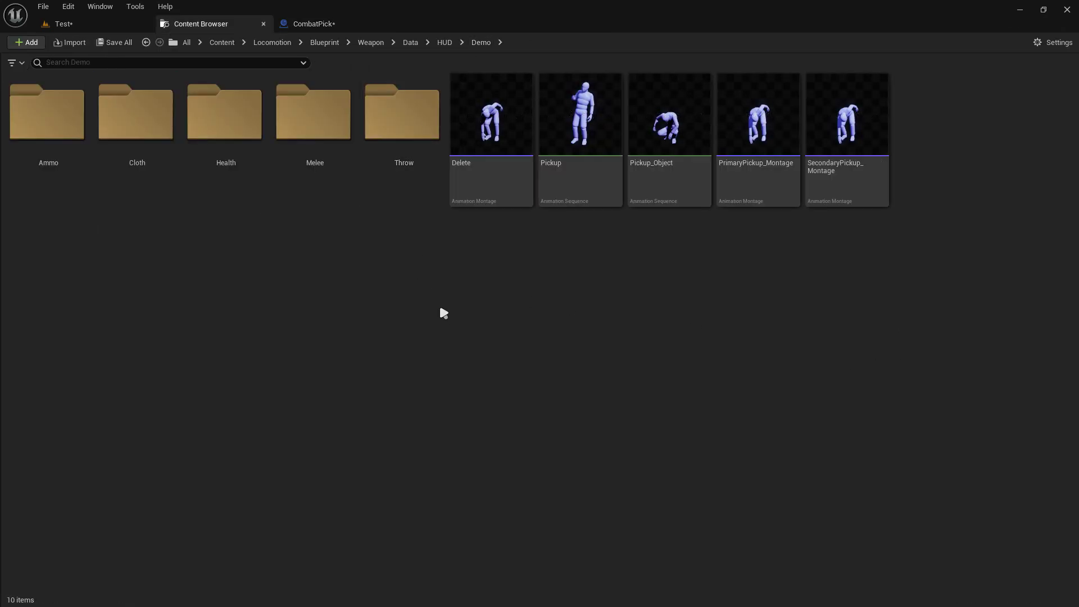
# - Create a new folder named Default inside the Demo folder
pyautogui.rightClick(403, 157)
pyautogui.click(461, 229)
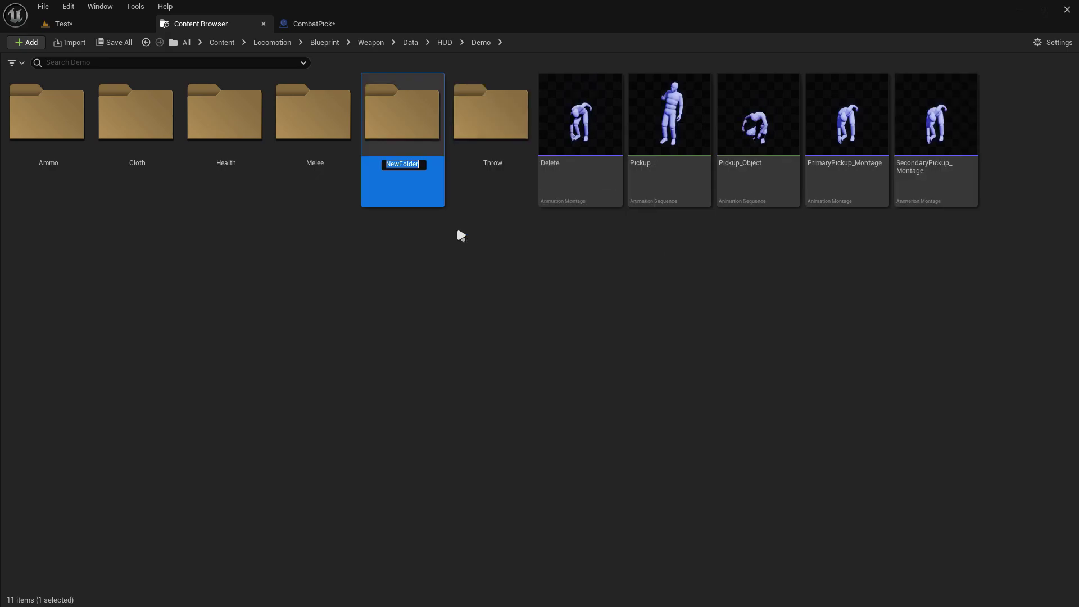
pyautogui.write('Defaul')
pyautogui.write('t')
pyautogui.press('Return')
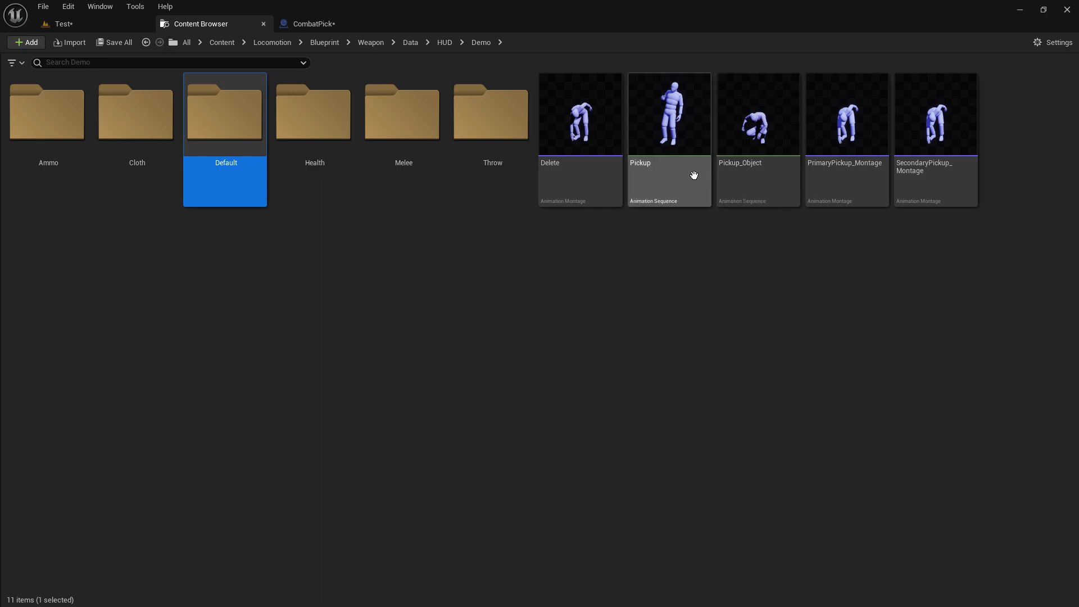
# - Copy the Pickup animation sequence into the Default folder
pyautogui.click(831, 193)
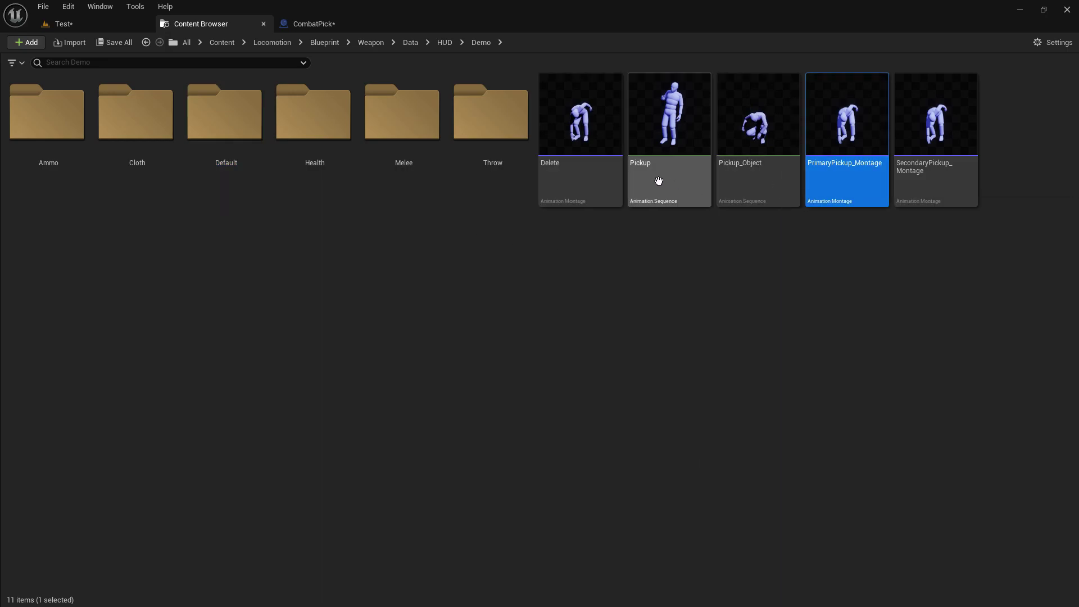
pyautogui.moveTo(658, 180)
pyautogui.keyDown('ctrl'); pyautogui.mouseDown()
pyautogui.moveTo(655, 268)
pyautogui.moveTo(652, 228)
pyautogui.moveTo(235, 149)
pyautogui.mouseUp(); pyautogui.keyUp('ctrl')
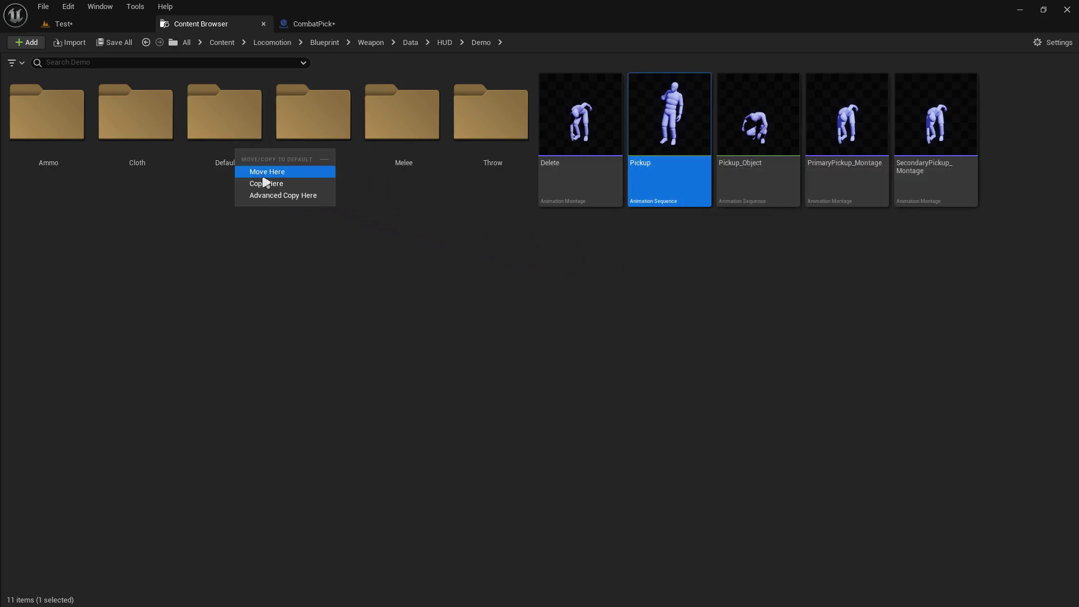
pyautogui.click(267, 184)
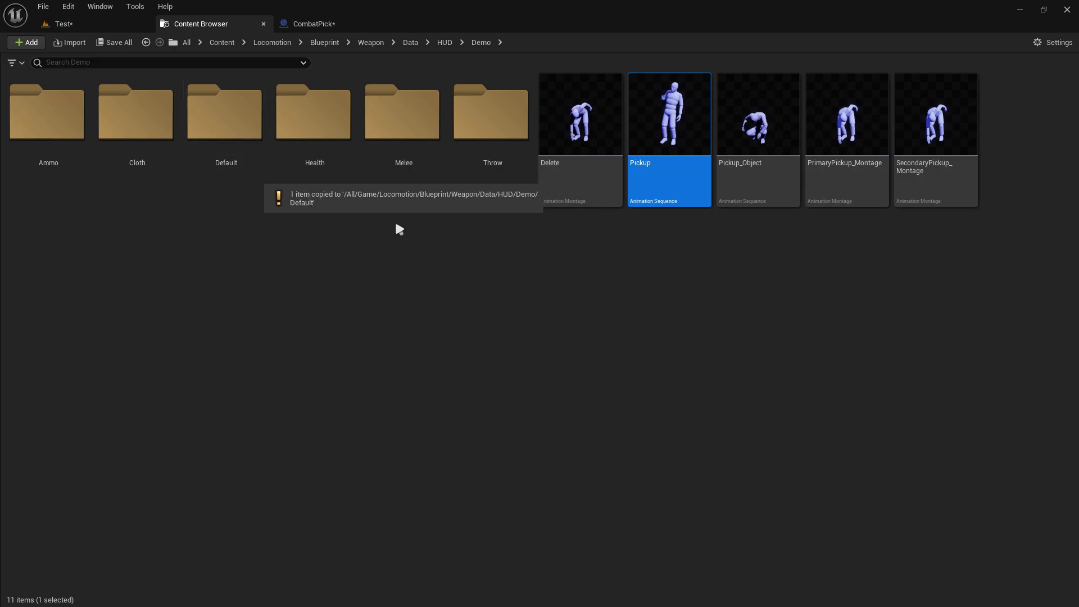
pyautogui.click(849, 184)
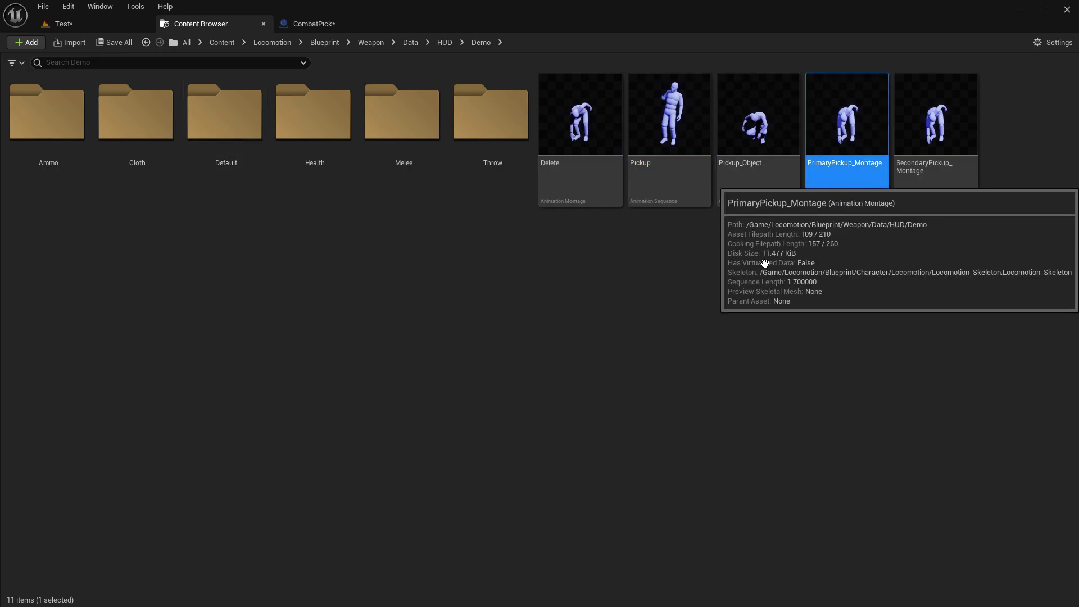
pyautogui.press('Return')
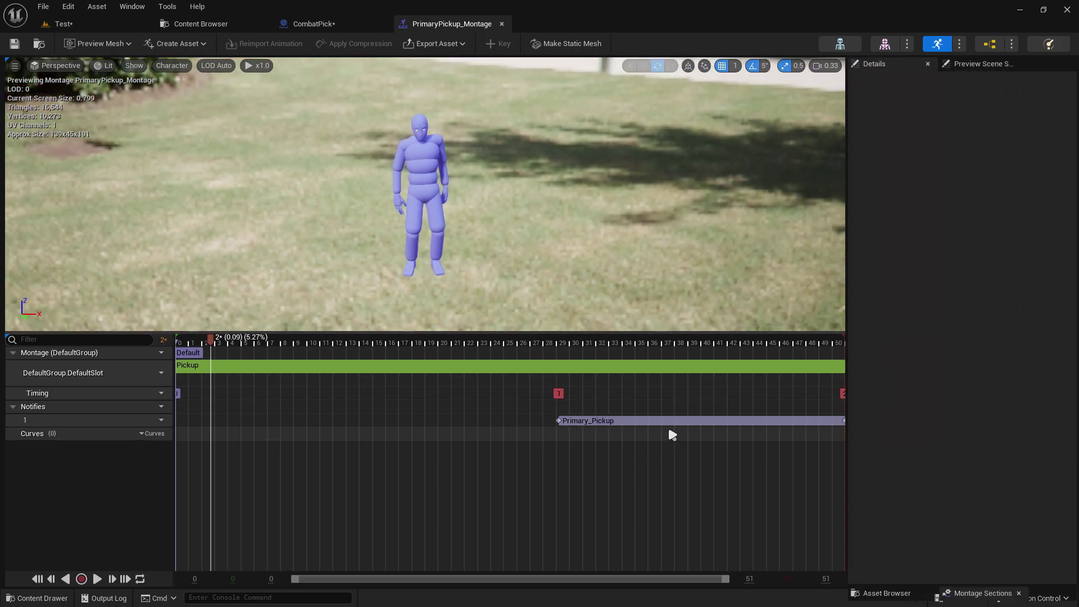
pyautogui.click(667, 421)
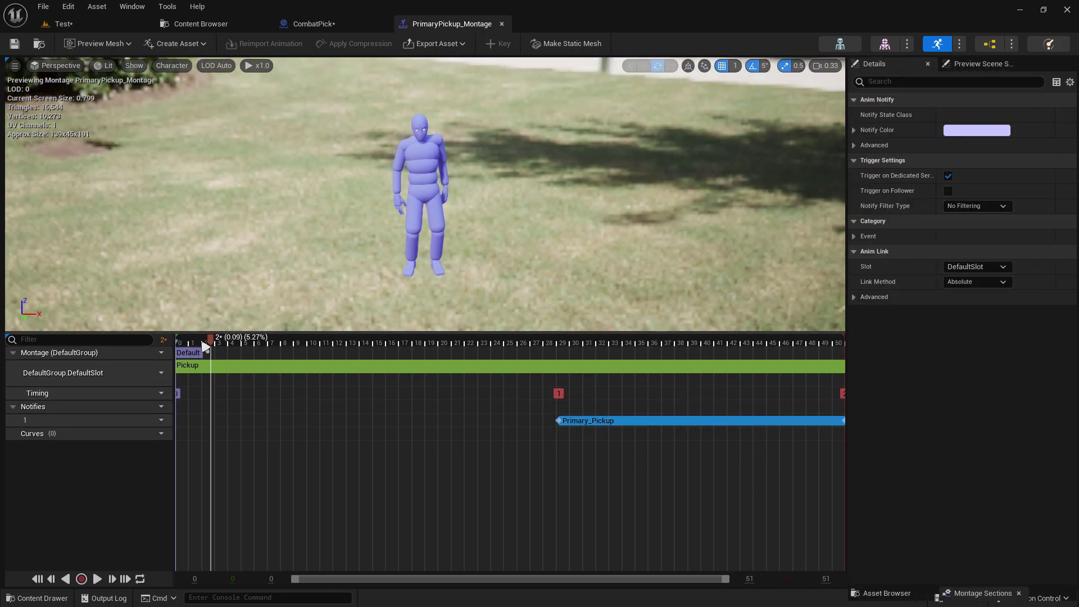
pyautogui.click(294, 401)
pyautogui.moveTo(219, 348); pyautogui.dragTo(393, 346)
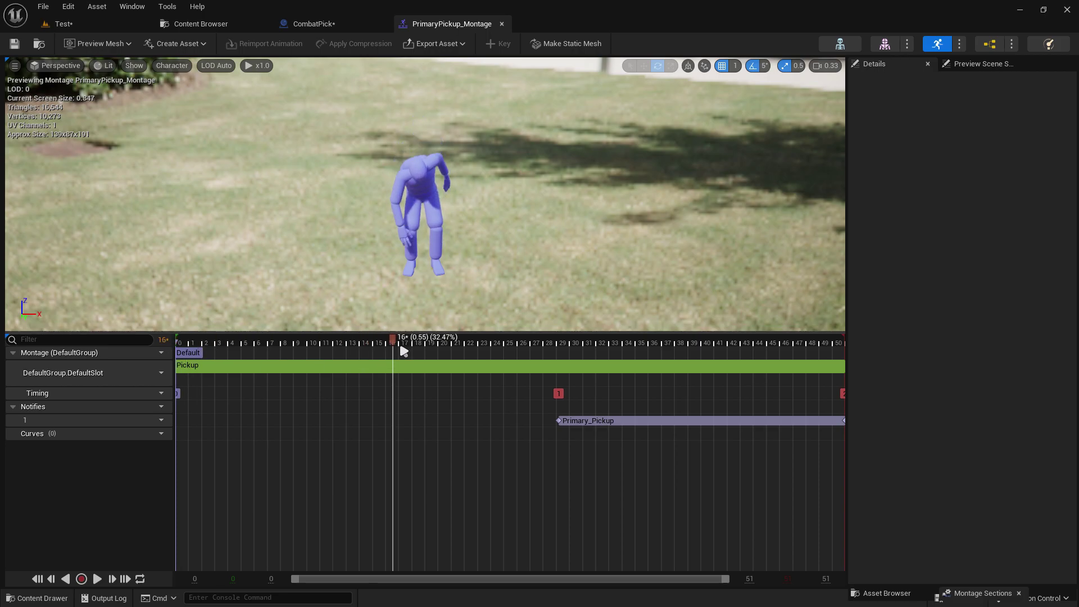
pyautogui.click(471, 363)
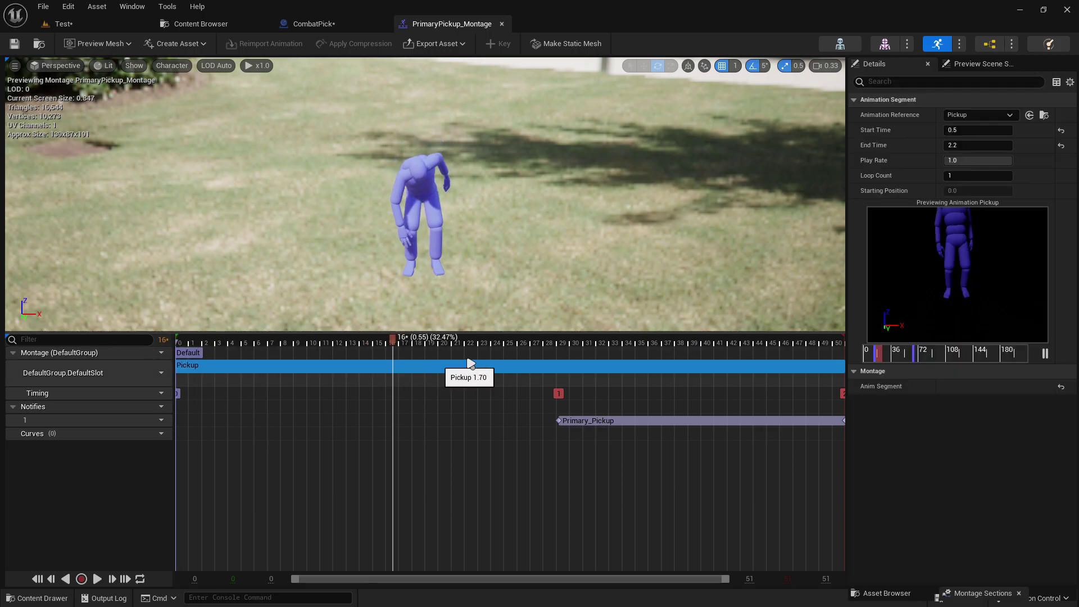
pyautogui.click(962, 132)
pyautogui.press('Tab')
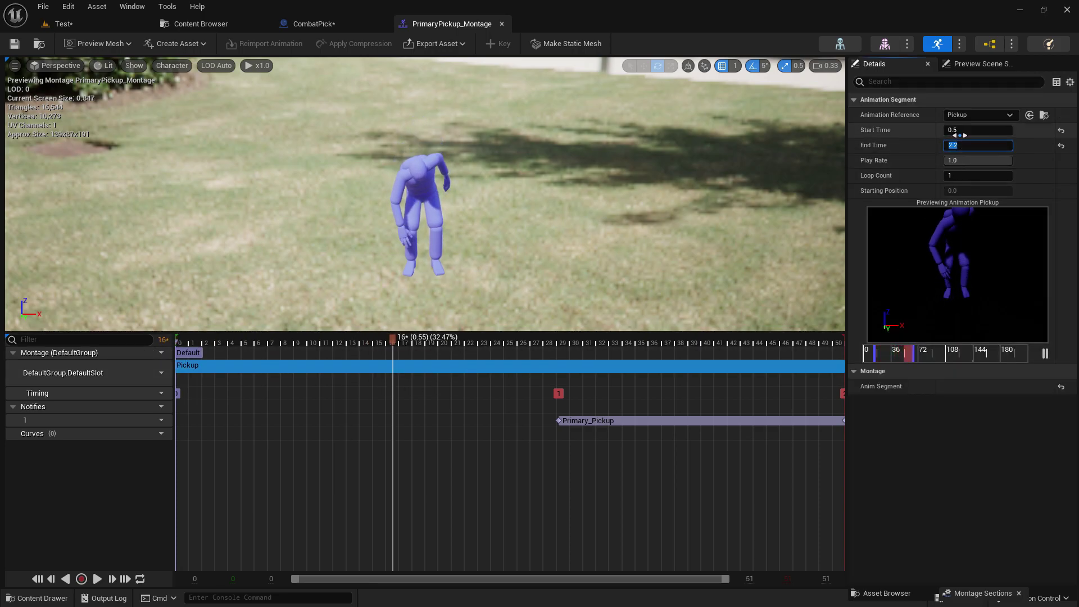
pyautogui.click(500, 25)
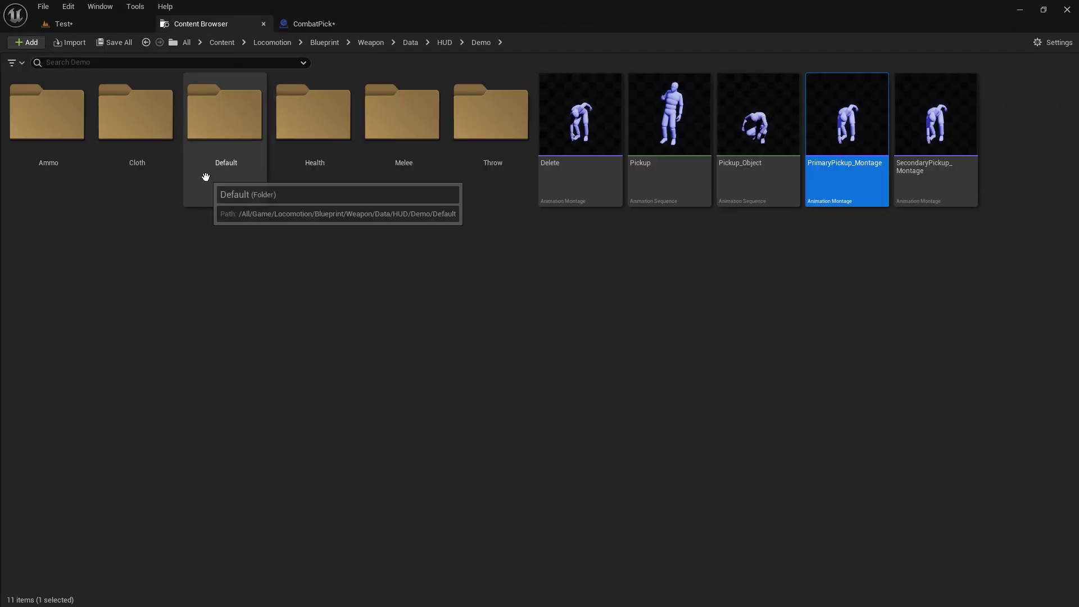
# - Open the Default folder and save all unsaved assets
pyautogui.doubleClick(225, 175)
pyautogui.rightClick(67, 154)
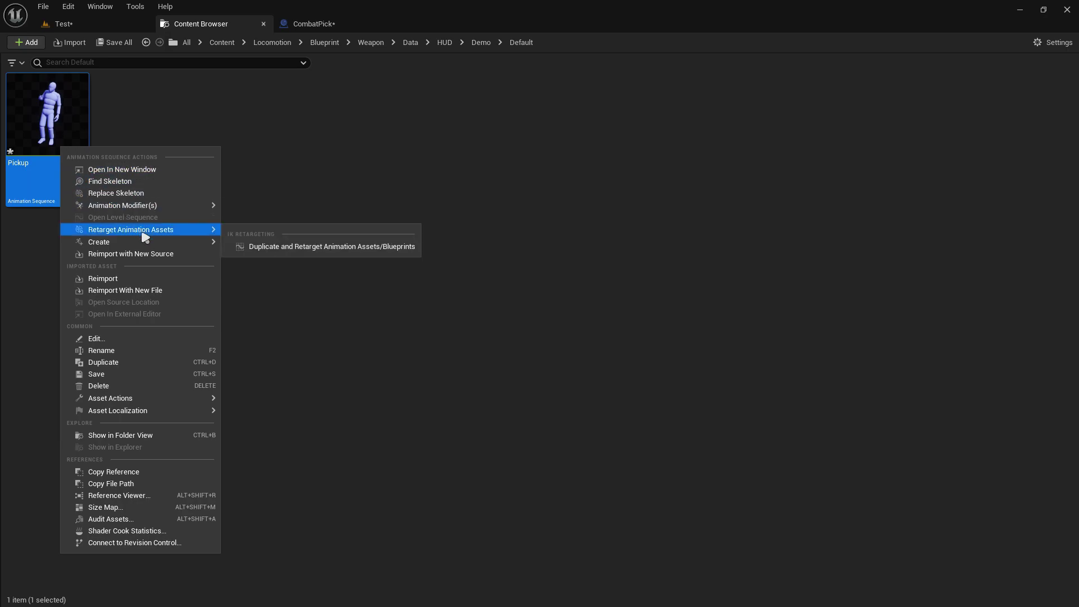
pyautogui.click(113, 42)
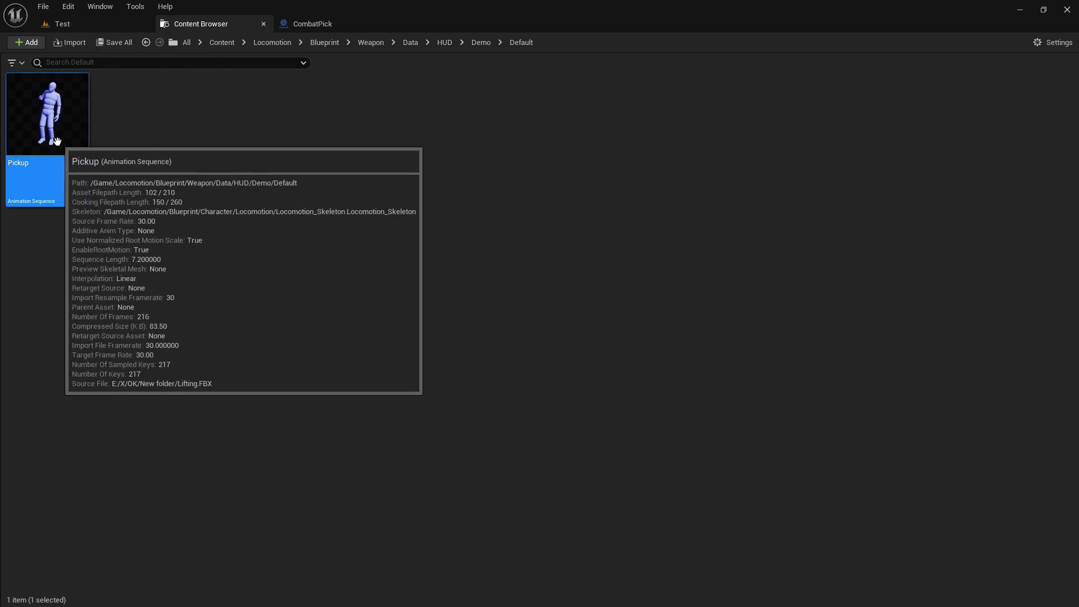
# - Create an AnimMontage from Pickup named Default_Pickup_Montage
pyautogui.rightClick(56, 143)
pyautogui.moveTo(202, 238)
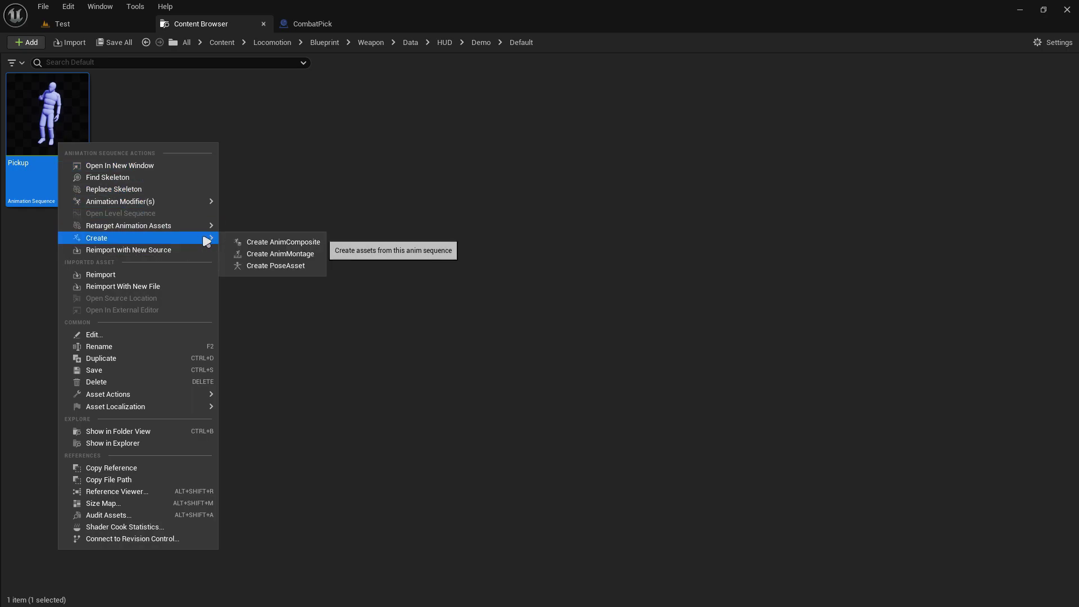
pyautogui.click(272, 251)
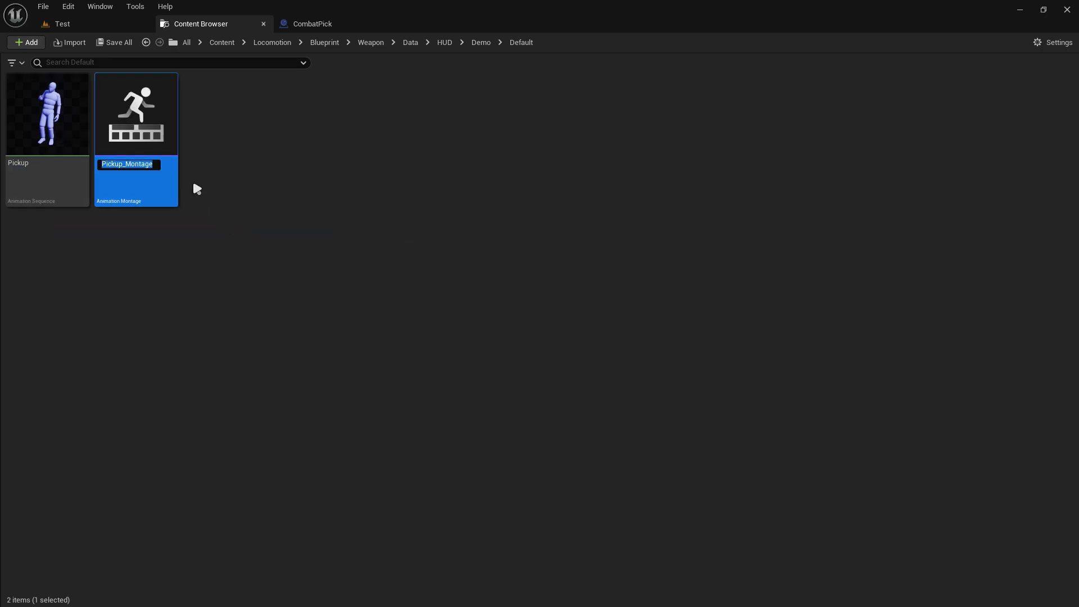
pyautogui.press('Home')
pyautogui.press('BackSpace')
pyautogui.write('De')
pyautogui.write('fay')
pyautogui.press('BackSpace')
pyautogui.write('ult')
pyautogui.write('_')
pyautogui.press('Return')
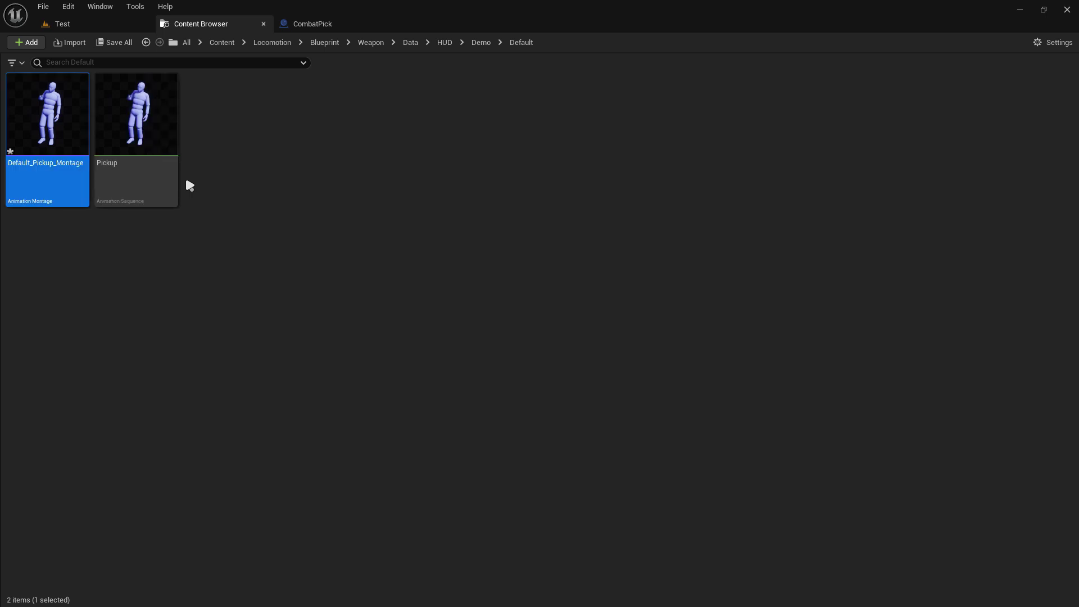
# - Trim Default_Pickup_Montage to Start Time 0.5 and End Time 2.2, then save it
pyautogui.moveTo(48, 138)
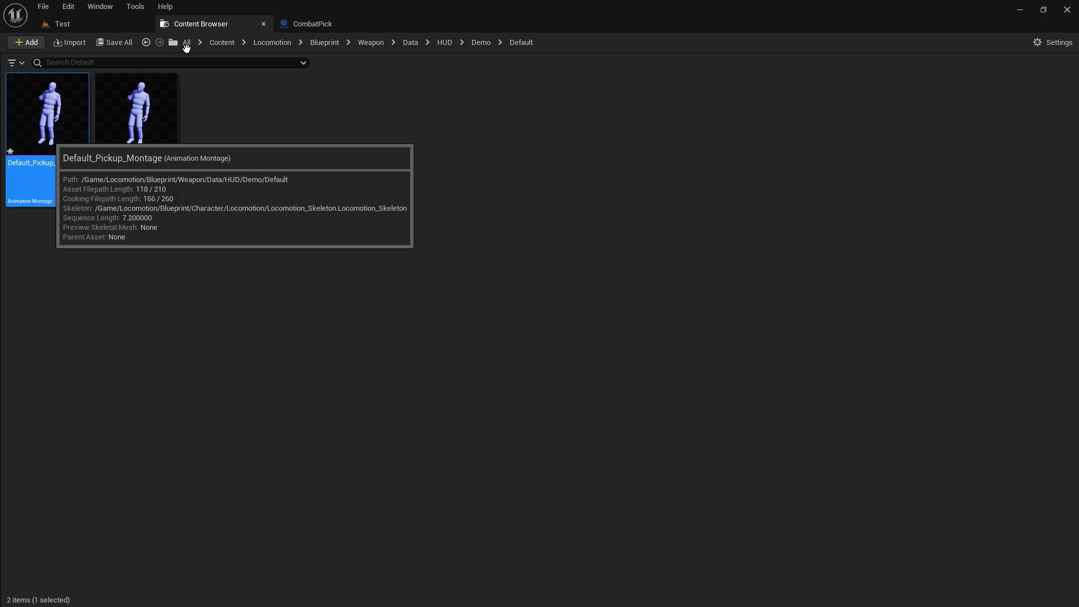
pyautogui.press('Return')
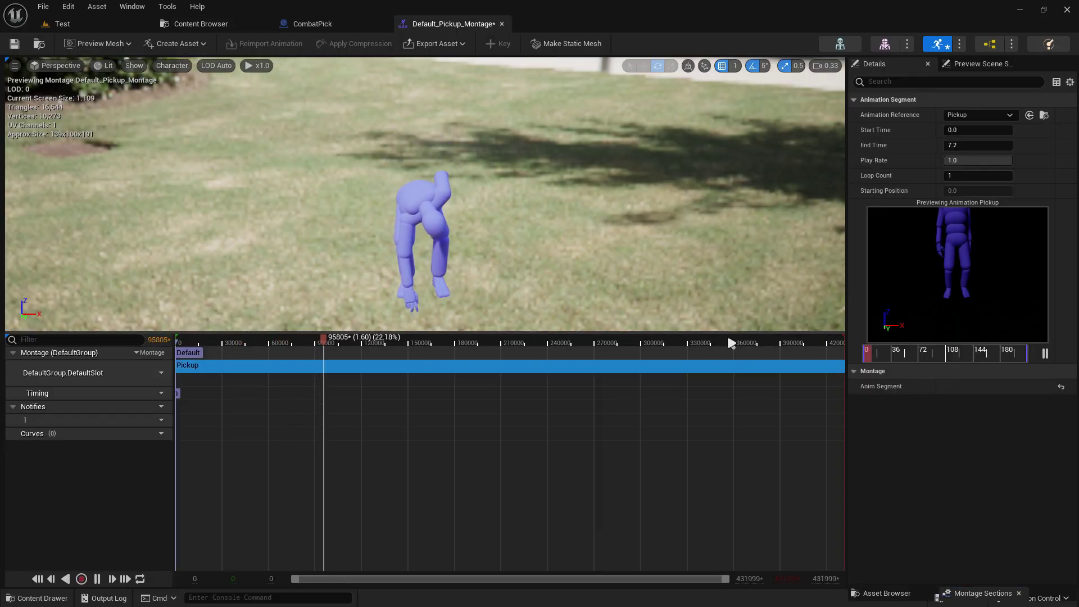
pyautogui.click(968, 130)
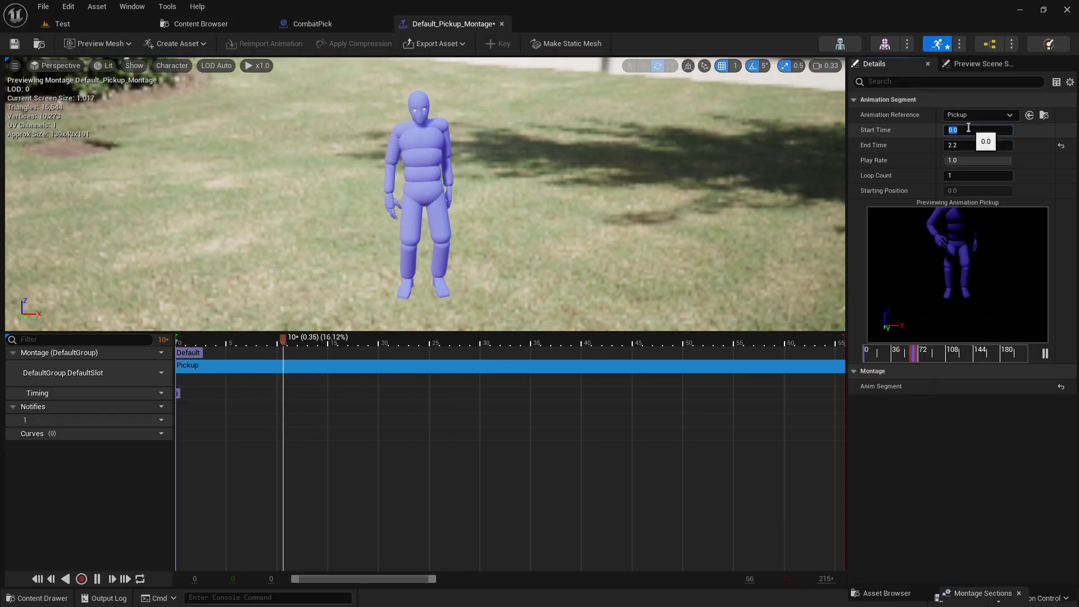
pyautogui.write('0.5')
pyautogui.press('Tab')
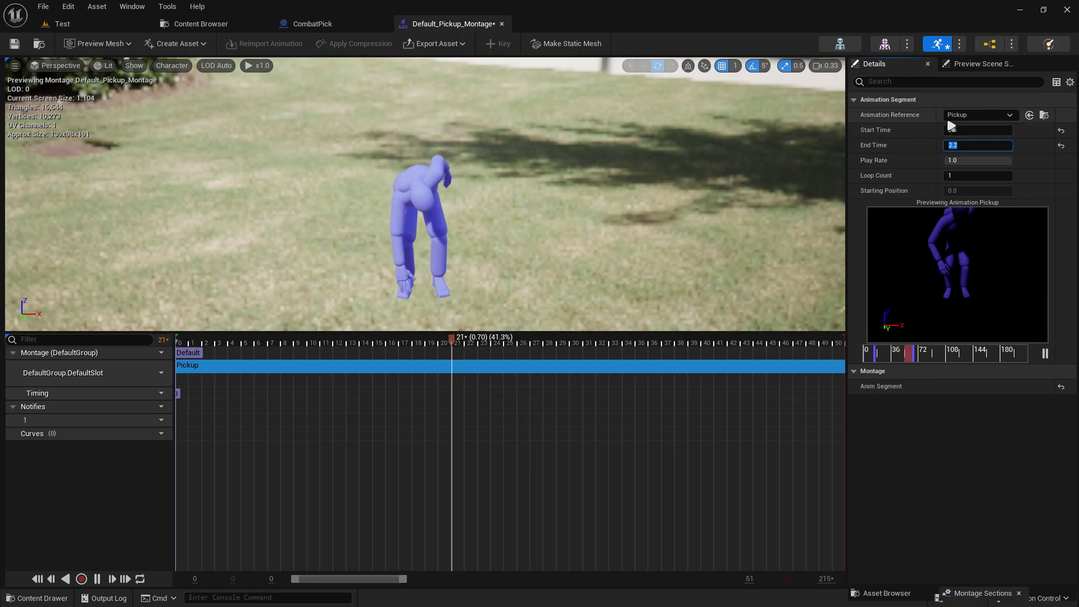
pyautogui.press('Return')
pyautogui.hotkey('ctrl', 's')
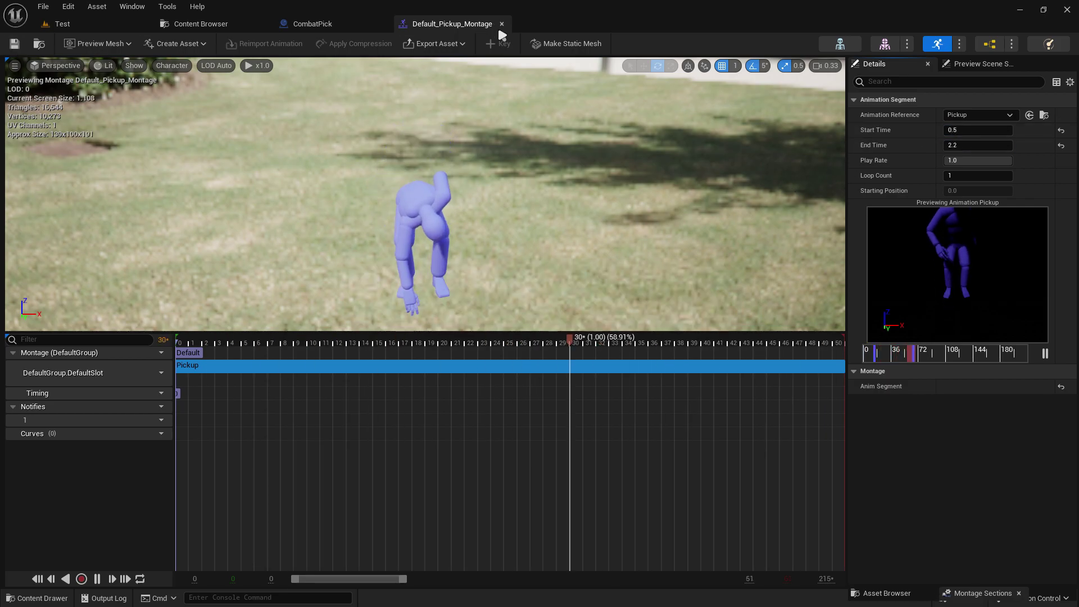
# - Rename the Pickup animation to Default_Pickup, save all, and reselect Default_Pickup_Montage
pyautogui.click(503, 25)
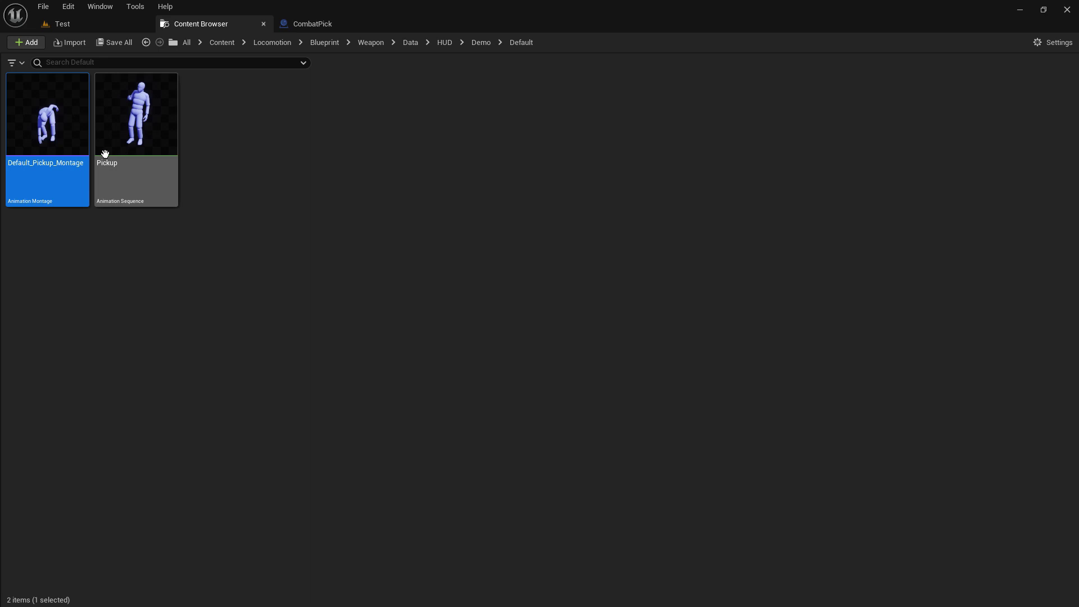
pyautogui.click(54, 162)
pyautogui.press('F2')
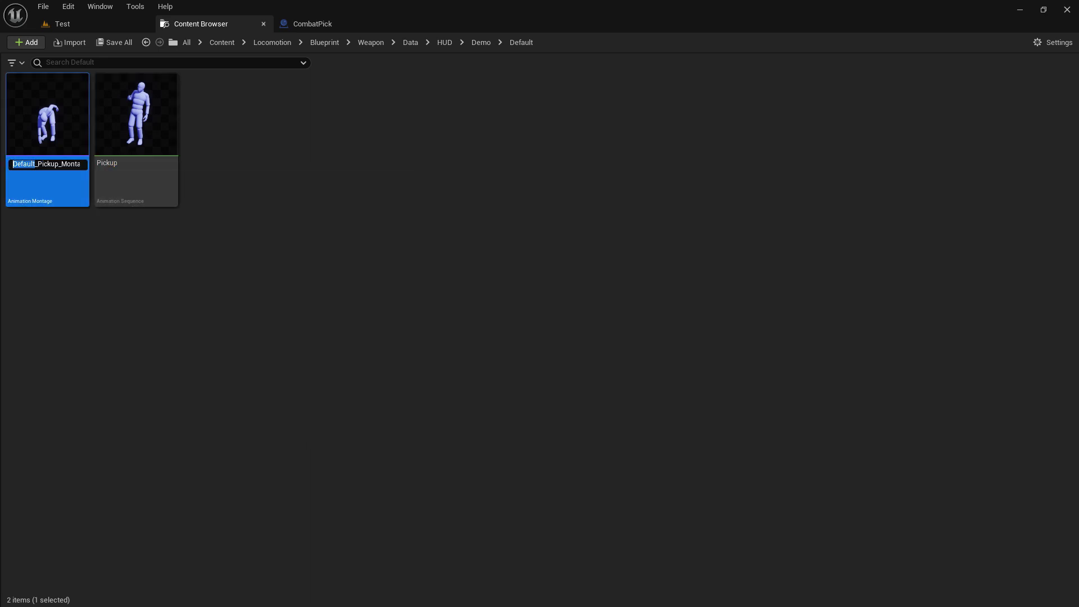
pyautogui.click(150, 162)
pyautogui.click(107, 164)
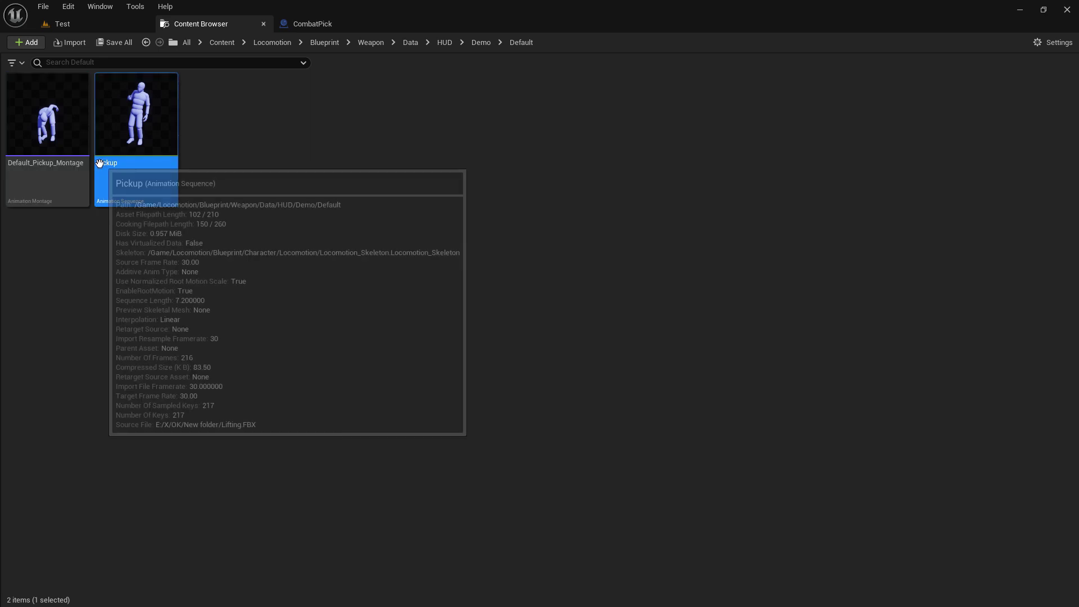
pyautogui.press('Home')
pyautogui.write('Default')
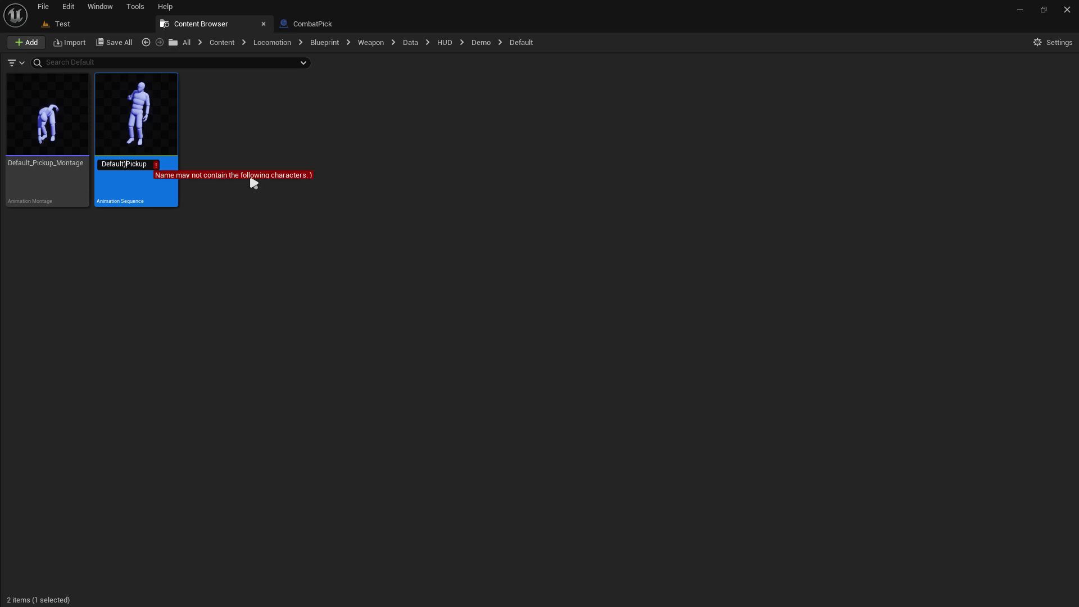
pyautogui.press('BackSpace')
pyautogui.press('BackSpace')
pyautogui.write('_')
pyautogui.press('Return')
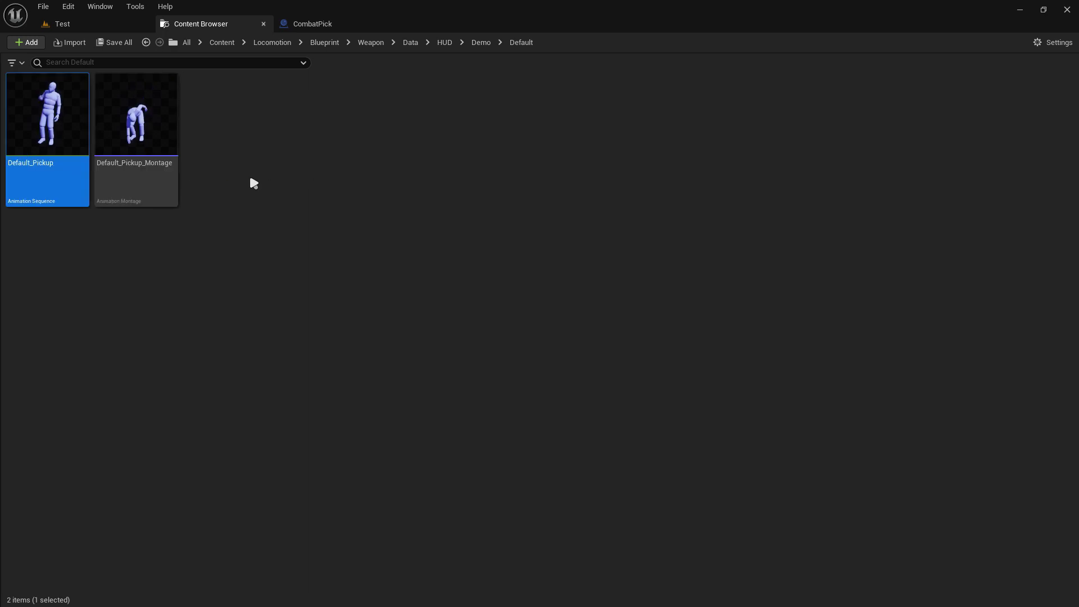
pyautogui.click(115, 43)
pyautogui.click(140, 130)
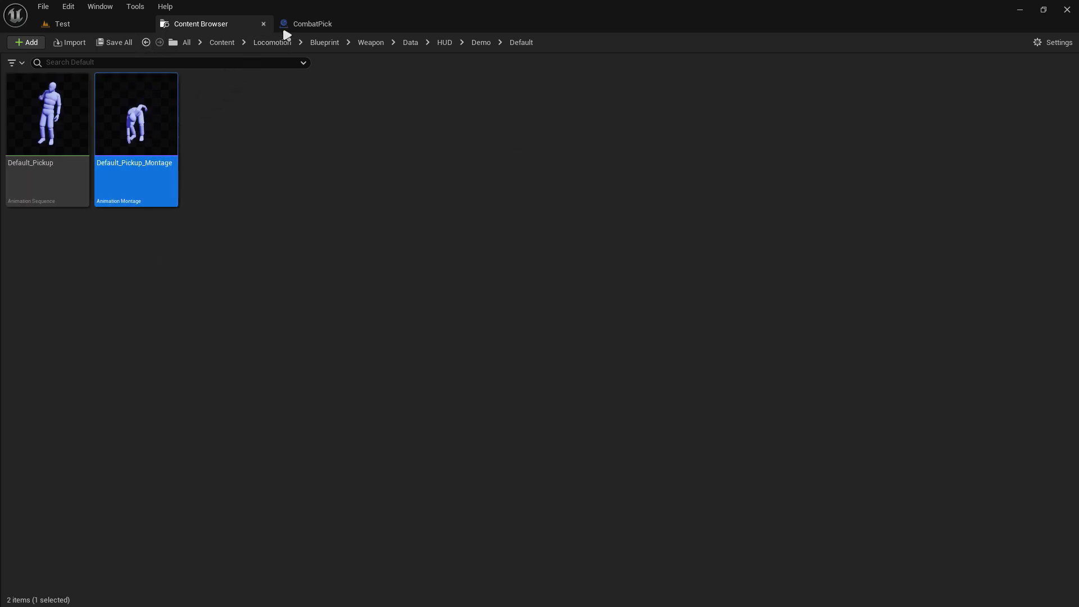
pyautogui.click(298, 25)
# - Assign Default_Pickup_Montage to CombatPick's Montage array and bring Montage Master into view
pyautogui.click(950, 328)
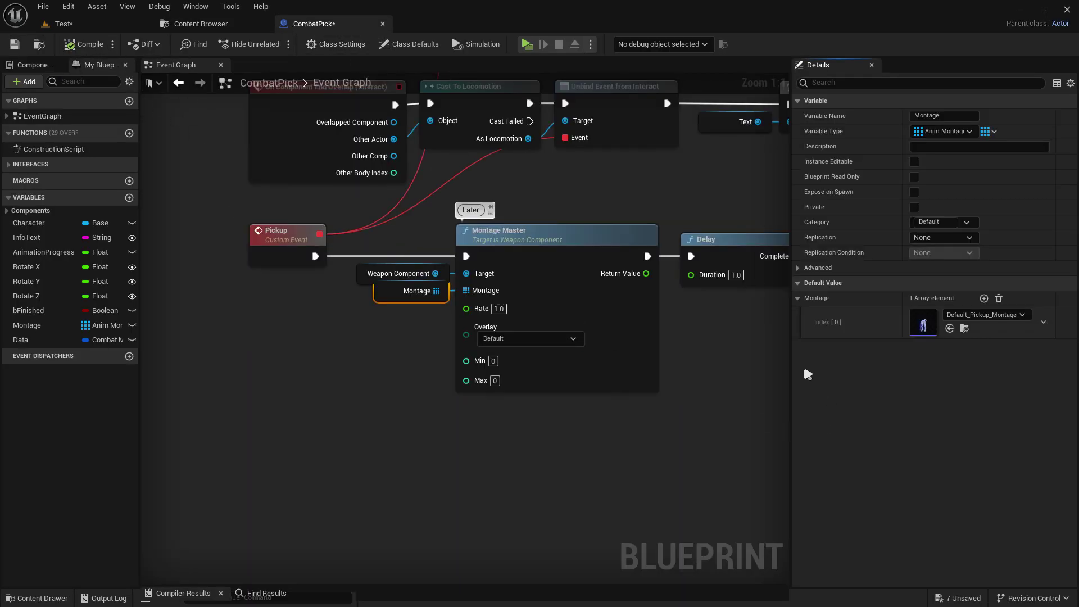
pyautogui.moveTo(790, 349); pyautogui.dragTo(1053, 351)
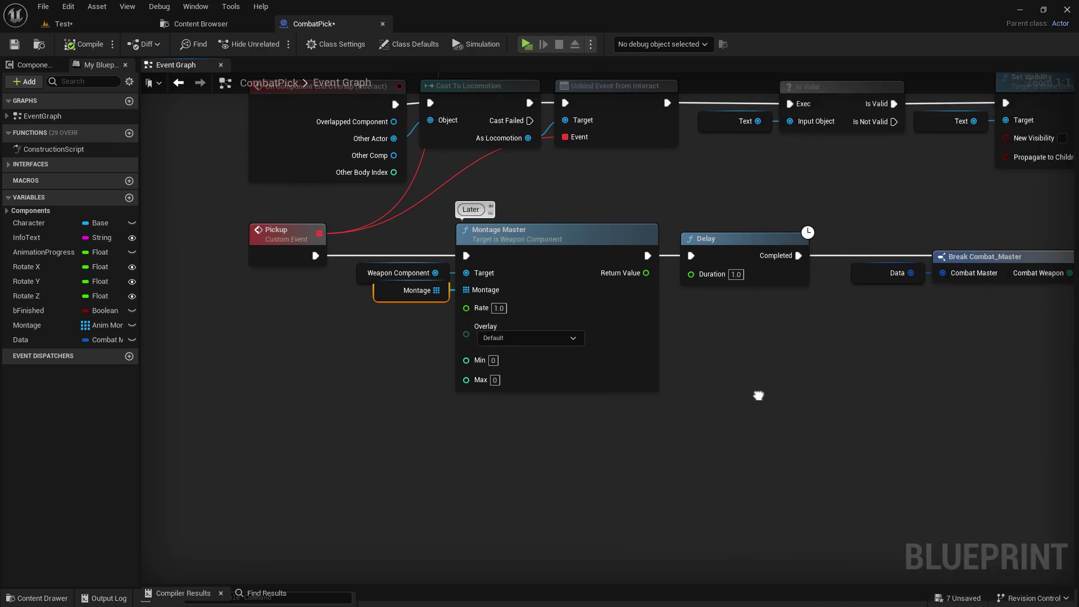
pyautogui.scroll(3, 758, 392)
pyautogui.moveTo(706, 335); pyautogui.dragTo(890, 452, button='right')
pyautogui.doubleClick(493, 233)
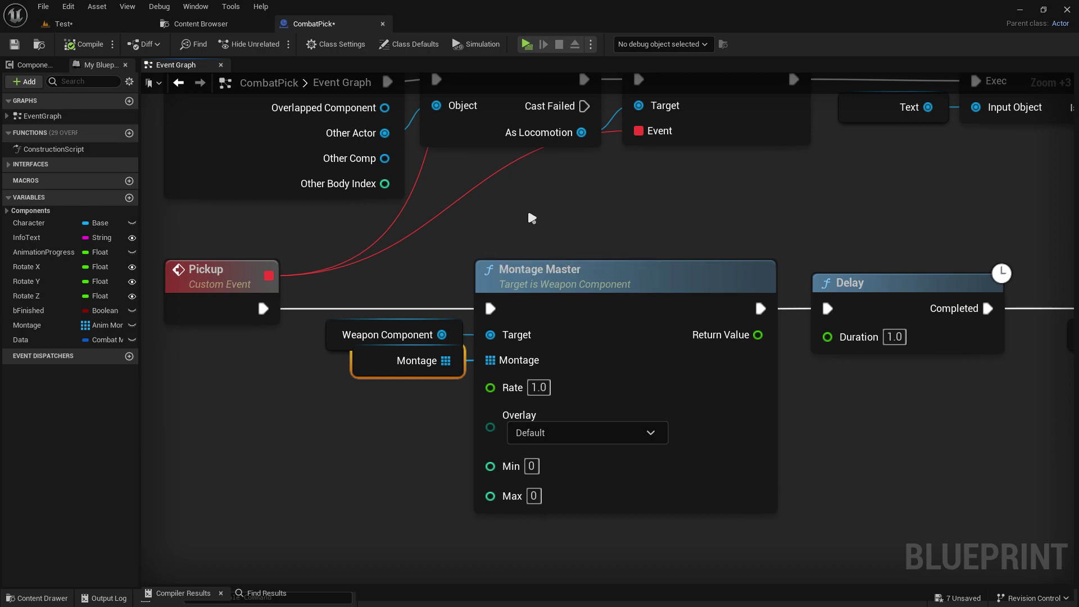
# - Play-test a weapon pickup, then set the Montage Master play rate to 1.5
pyautogui.click(528, 45)
pyautogui.press('w')
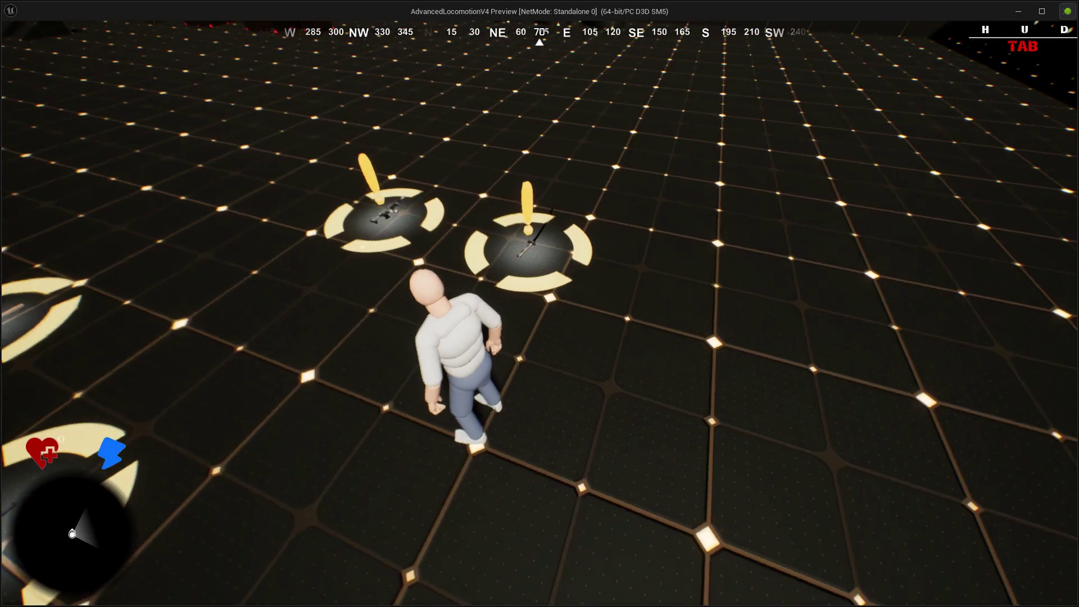
pyautogui.press('e')
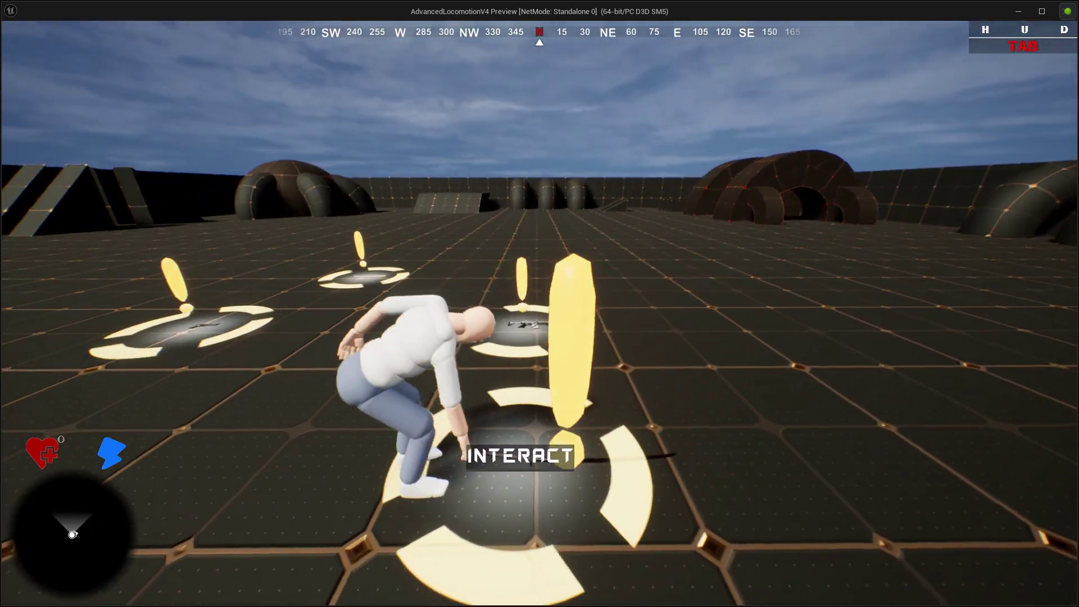
pyautogui.press('Escape')
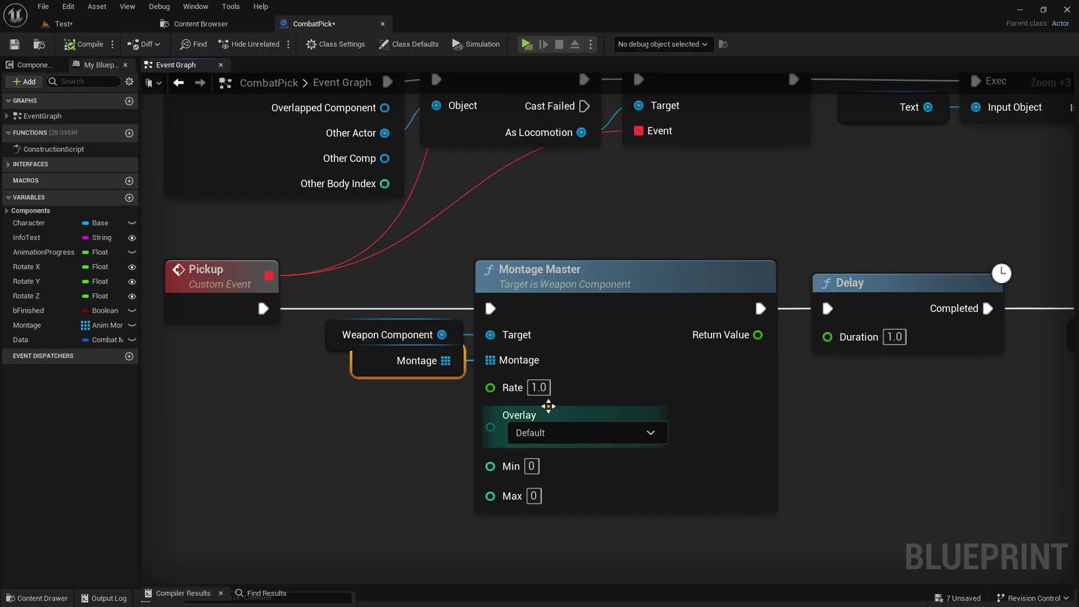
pyautogui.click(544, 389)
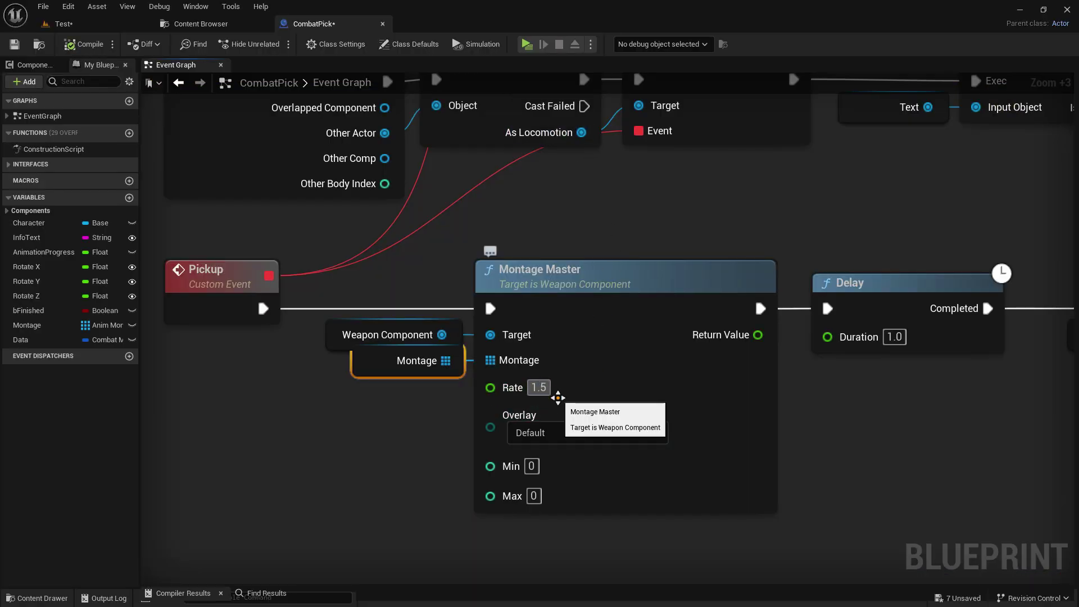
pyautogui.press('Tab')
# - Play-test at rate 1.5, then raise the play rate to 2.0 and test again
pyautogui.click(536, 48)
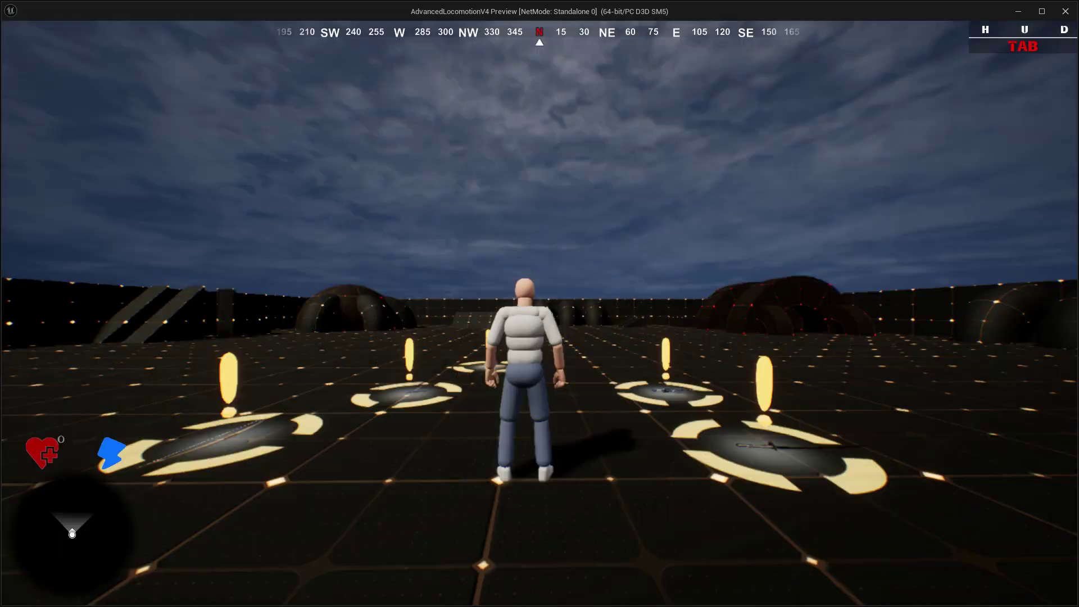
pyautogui.press('w')
pyautogui.press('e')
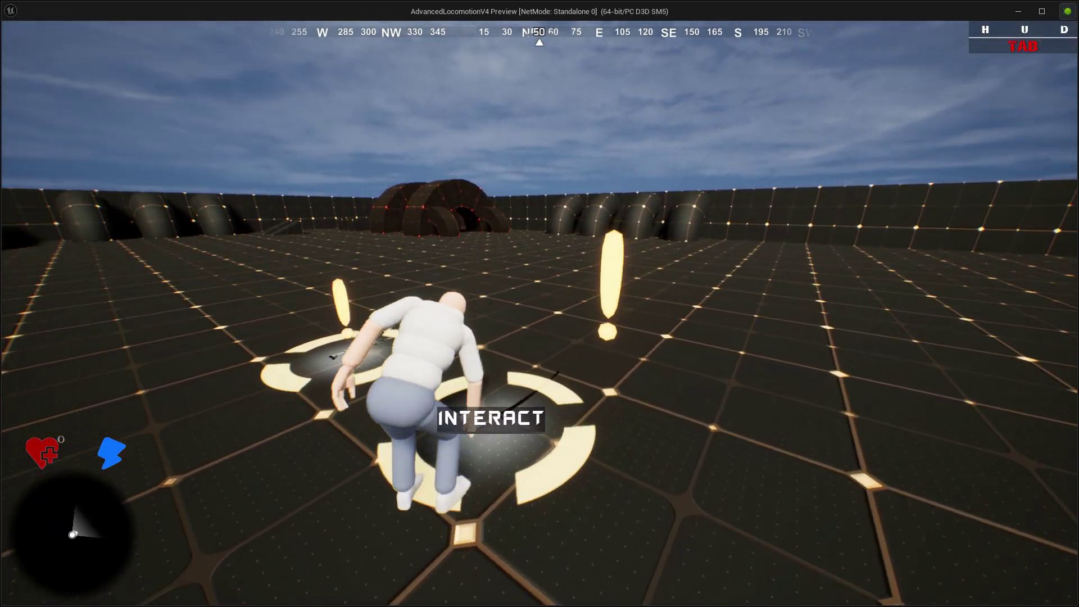
pyautogui.press('Escape')
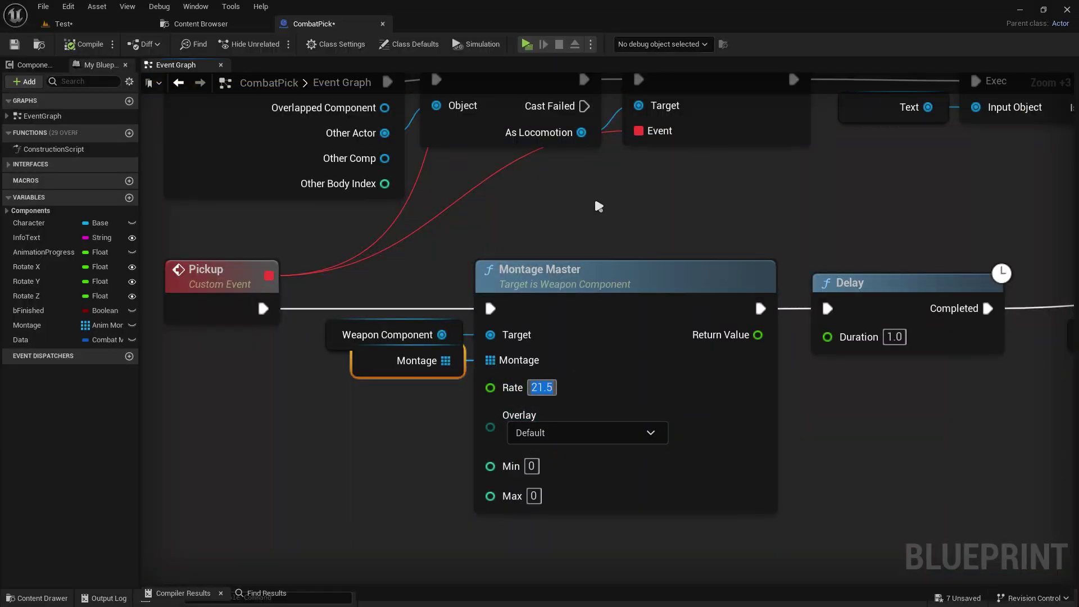
pyautogui.press('BackSpace')
pyautogui.press('BackSpace')
pyautogui.press('BackSpace')
pyautogui.press('Return')
pyautogui.click(527, 46)
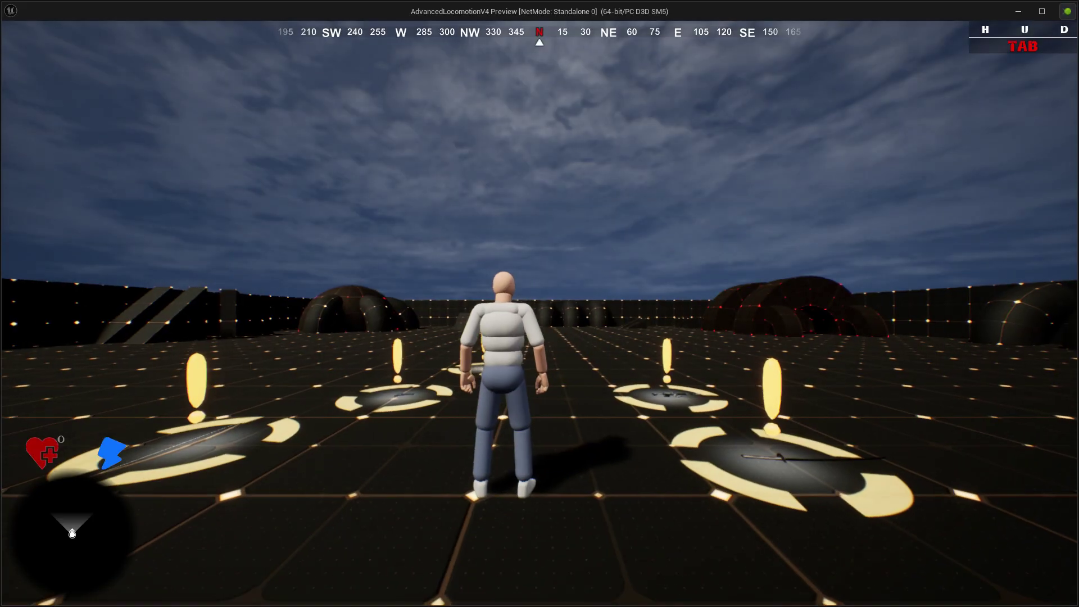
pyautogui.press('e')
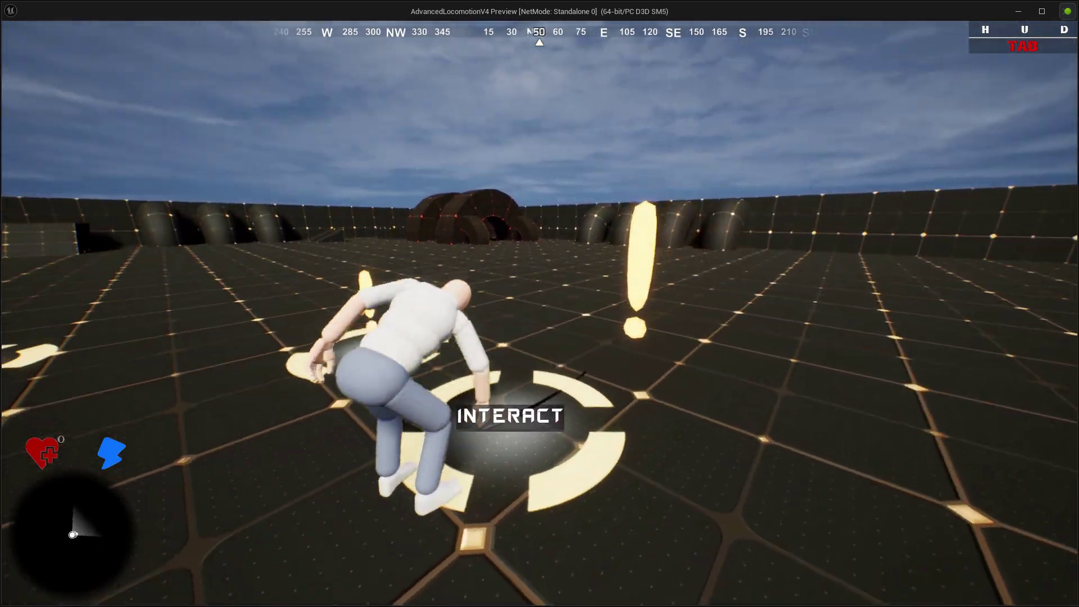
pyautogui.press('Escape')
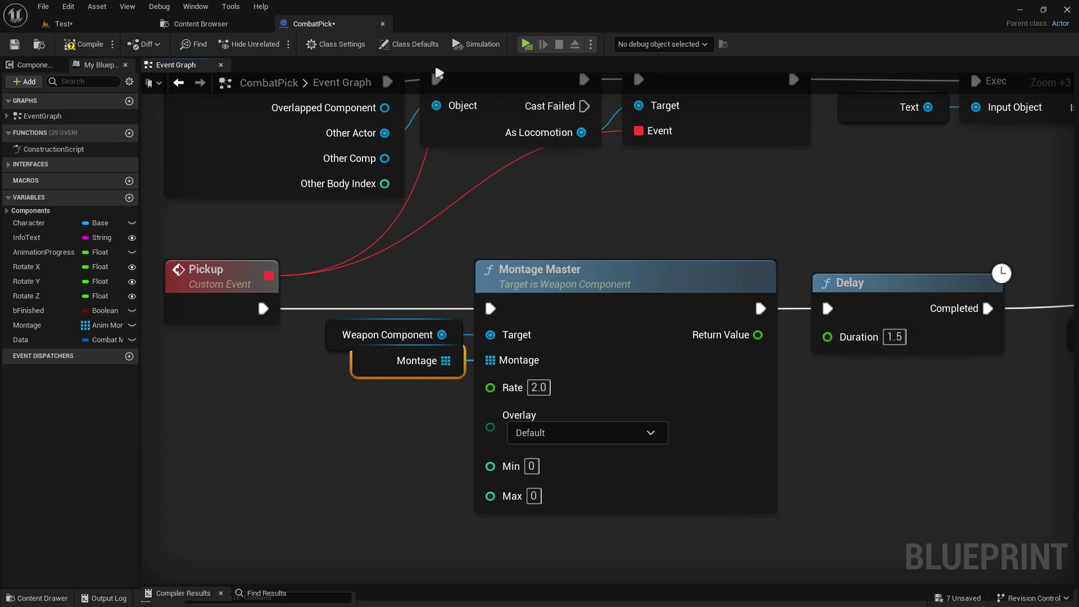
# - Compile CombatPick and run a test play of the level
pyautogui.click(85, 45)
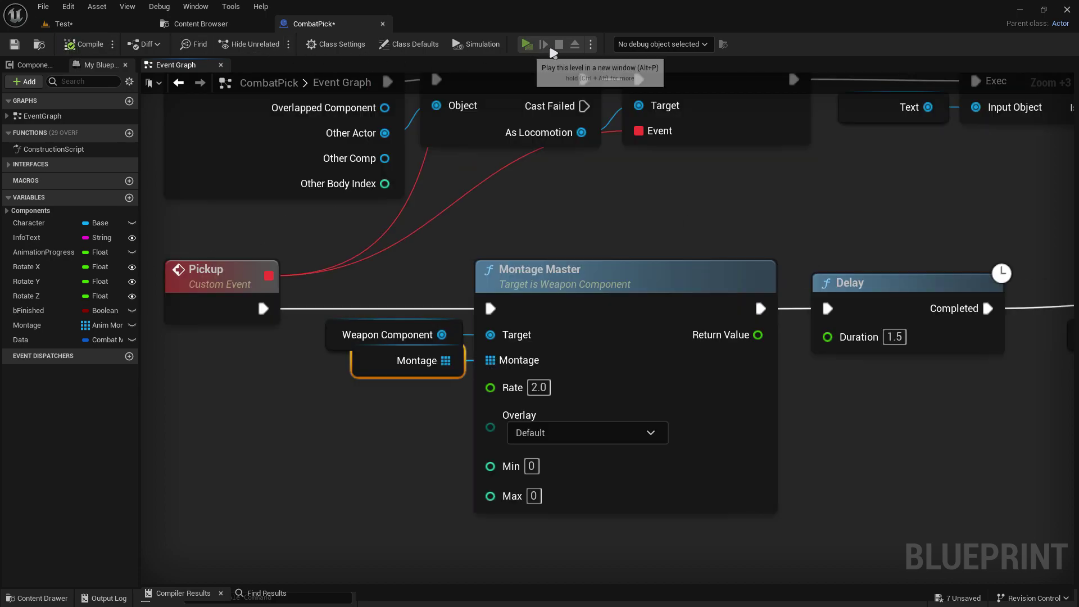
pyautogui.click(526, 44)
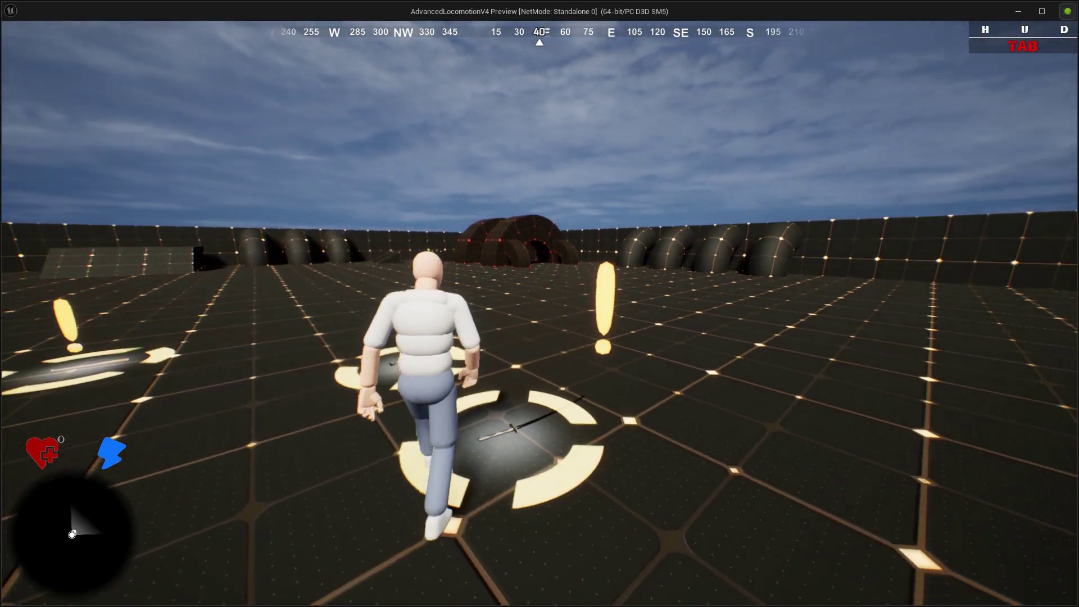
pyautogui.press('w')
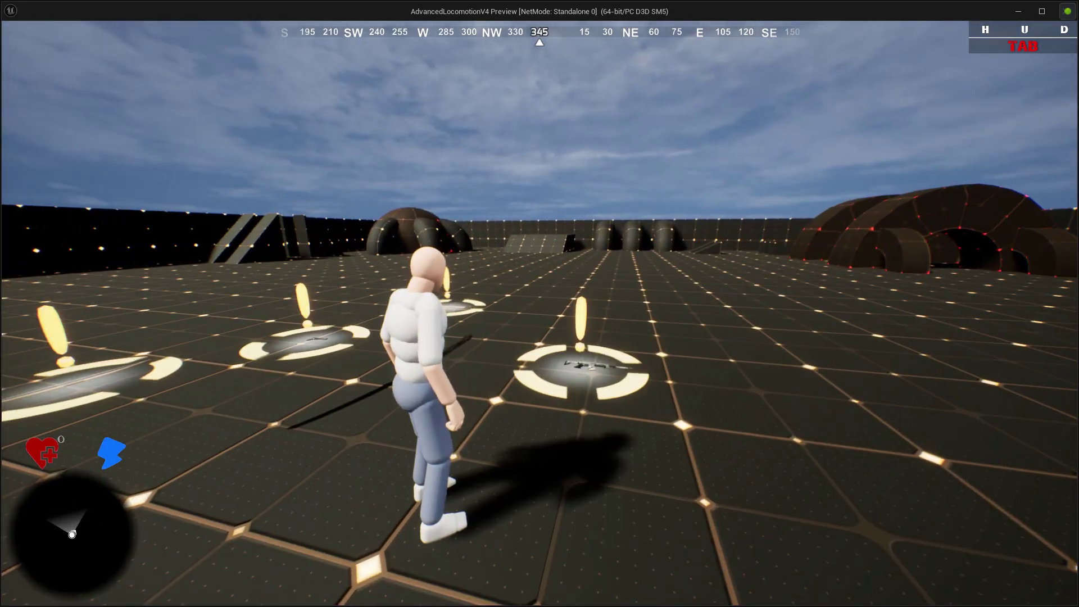
pyautogui.press('Escape')
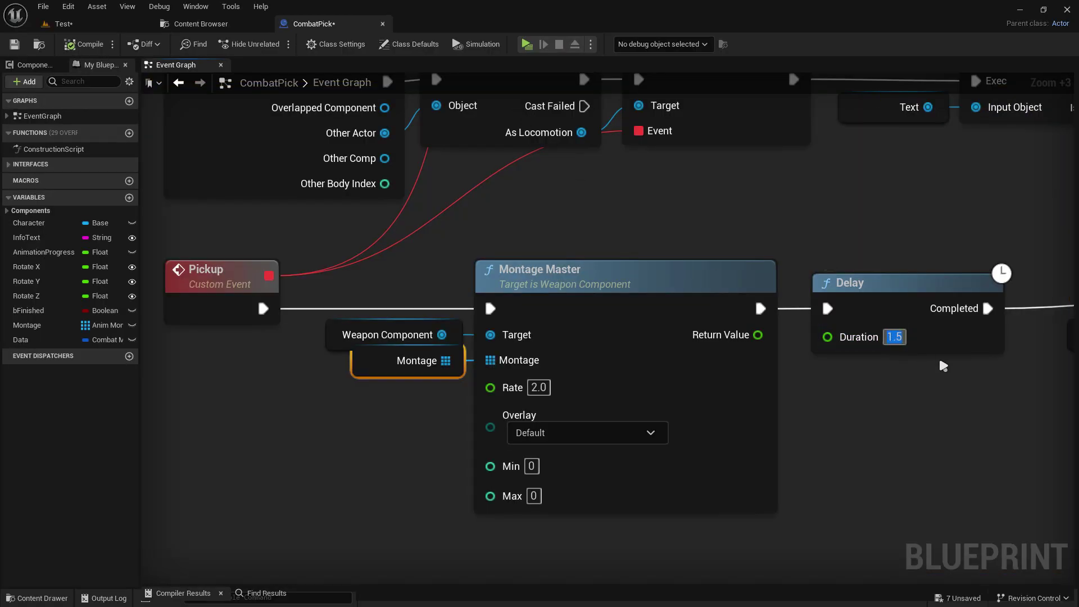
# - Shorten the Delay duration and play-test picking up the weapon
pyautogui.write('0.5')
pyautogui.write('1')
pyautogui.press('Return')
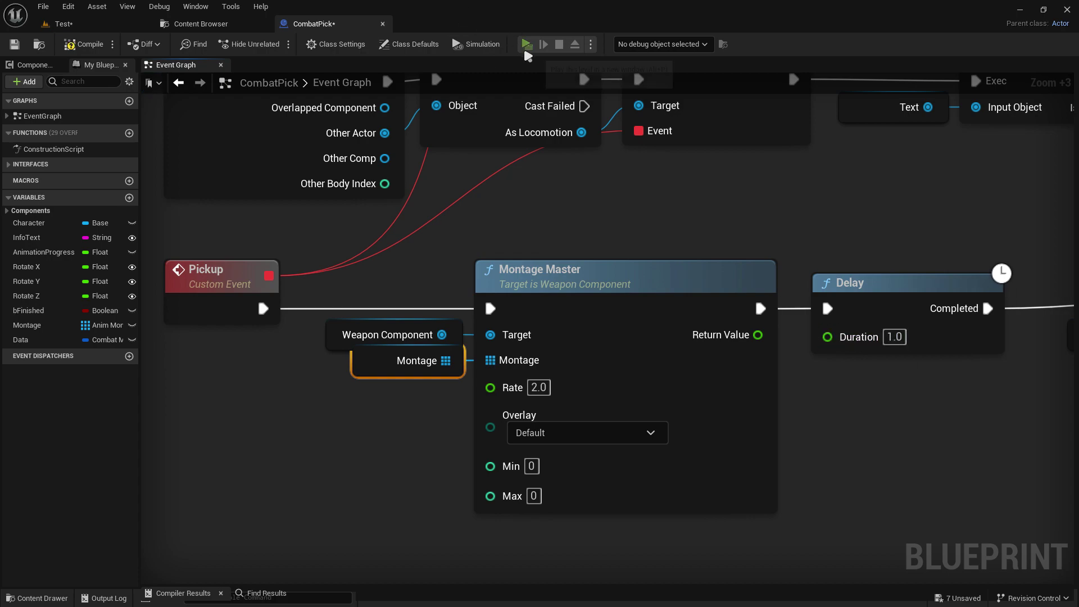
pyautogui.click(526, 50)
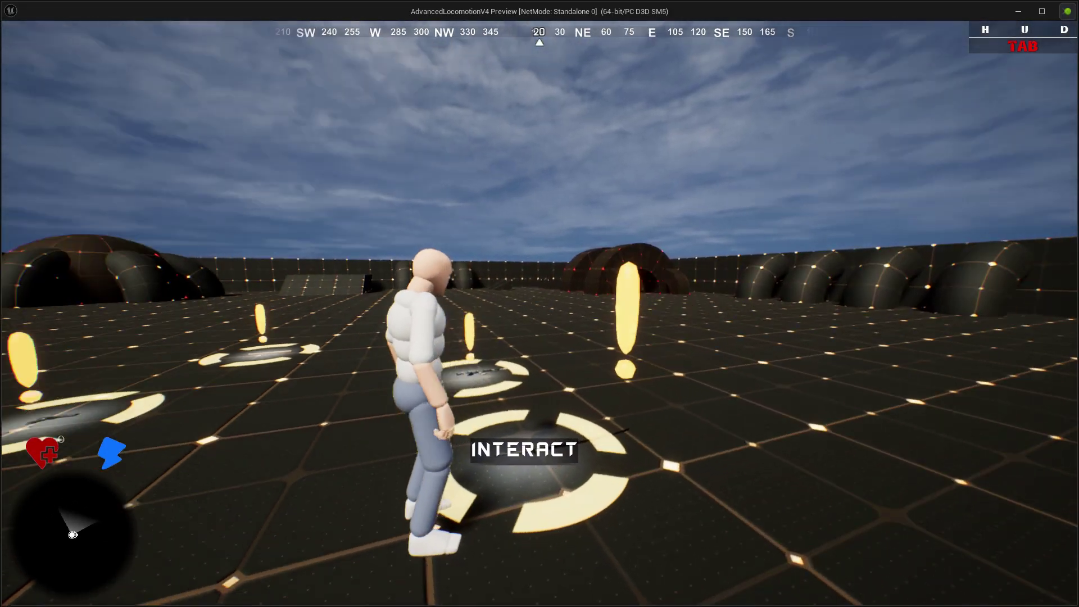
pyautogui.press('e')
pyautogui.press('Escape')
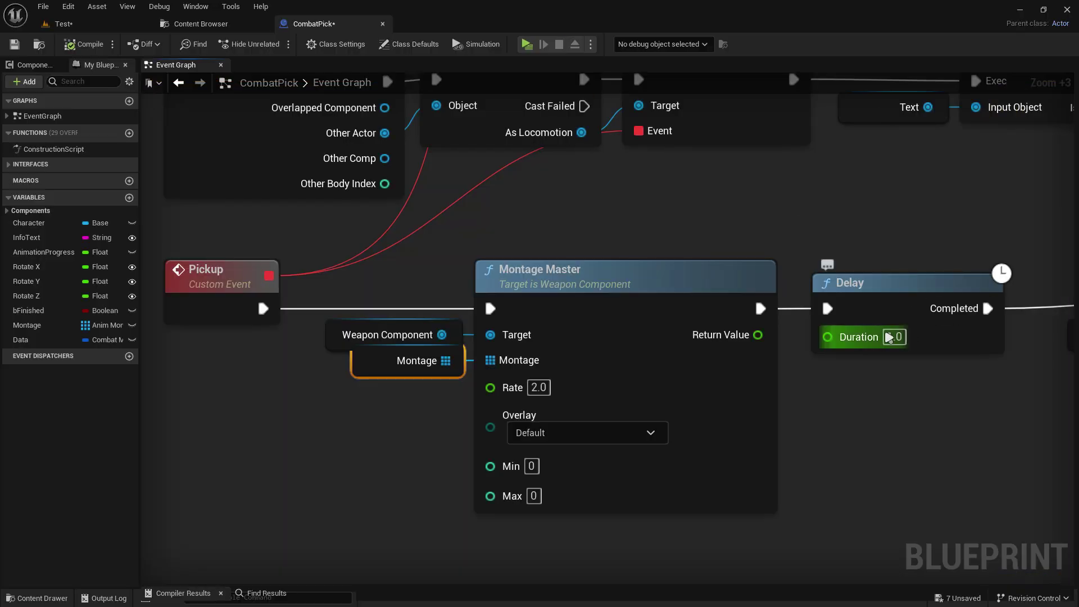
# - Set the Delay duration to 0.8 and play-test picking up the bow
pyautogui.write('0.8')
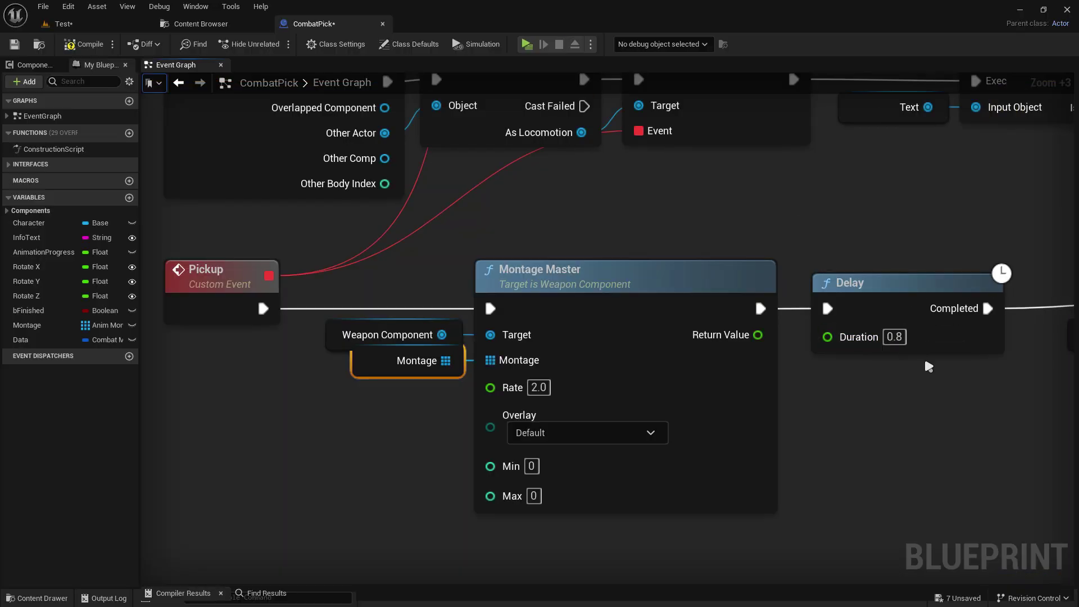
pyautogui.press('Return')
pyautogui.click(536, 62)
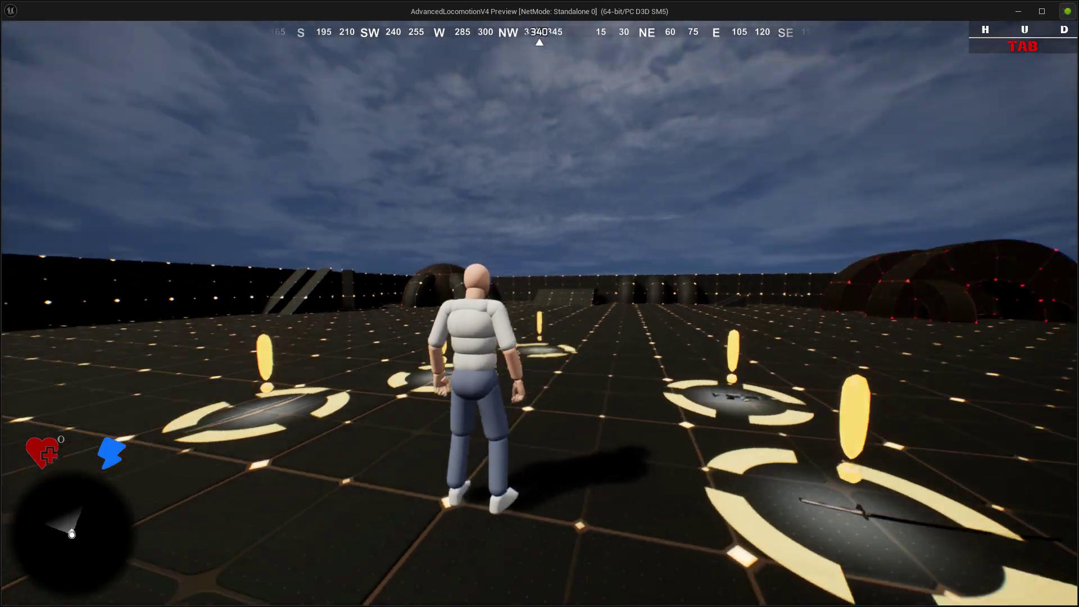
pyautogui.press('e')
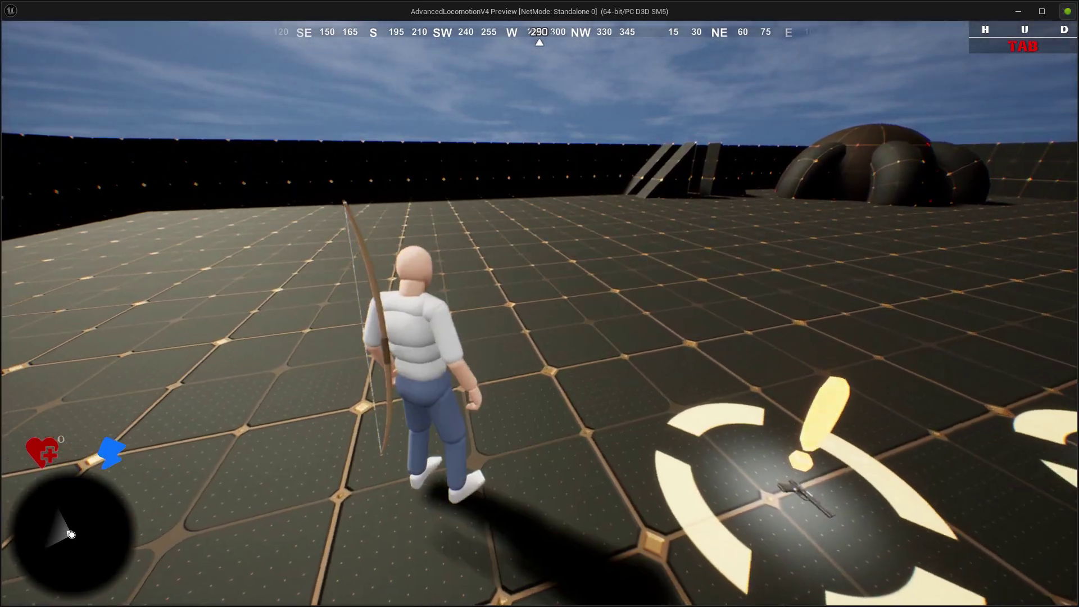
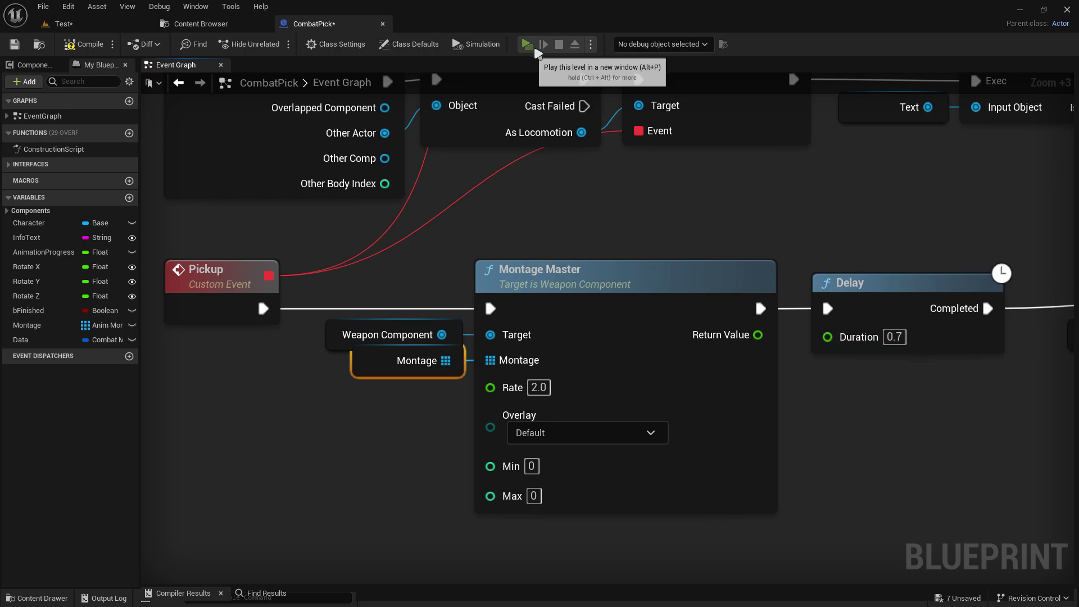
# - Play the level standalone and pick up the sword and rifle from their markers
pyautogui.click(533, 43)
pyautogui.press('w')
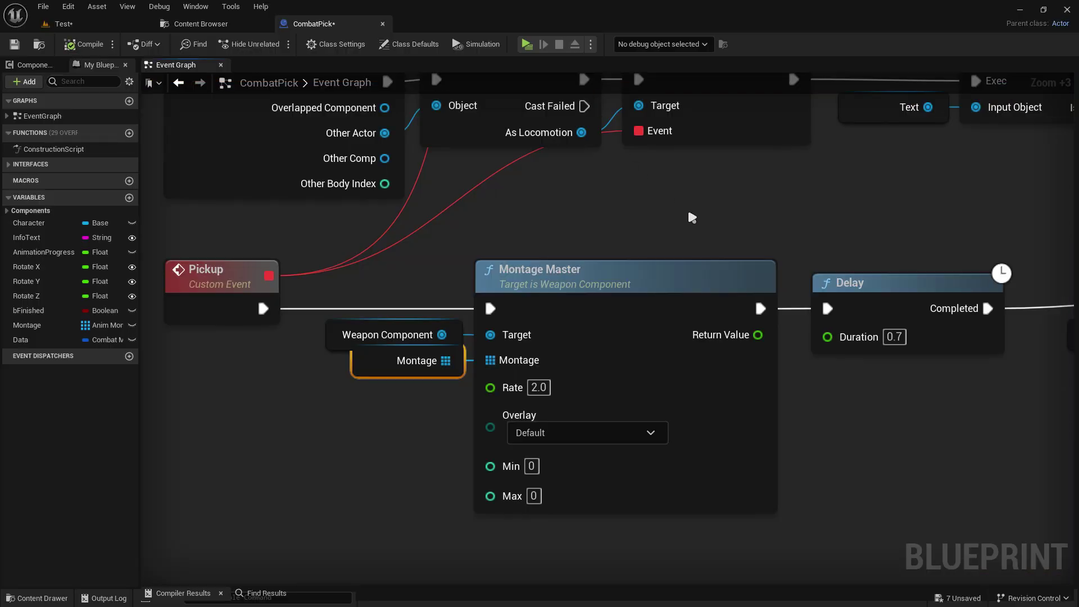
pyautogui.click(528, 44)
pyautogui.press('w')
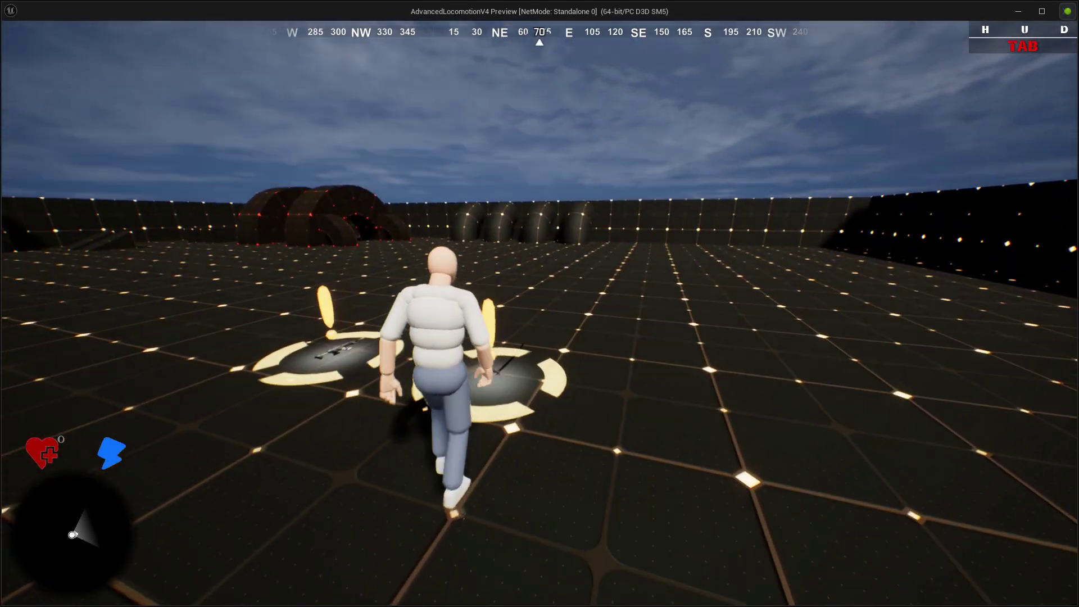
pyautogui.press('e')
pyautogui.press('w')
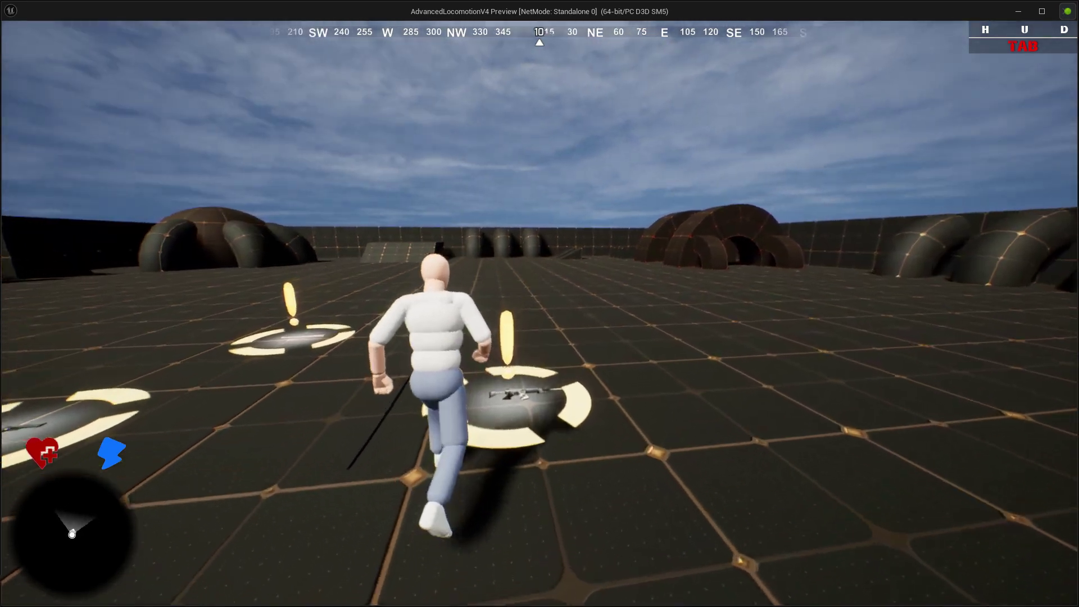
pyautogui.press('e')
# - Collect the remaining weapon pickups, then stop the play session
pyautogui.press('w')
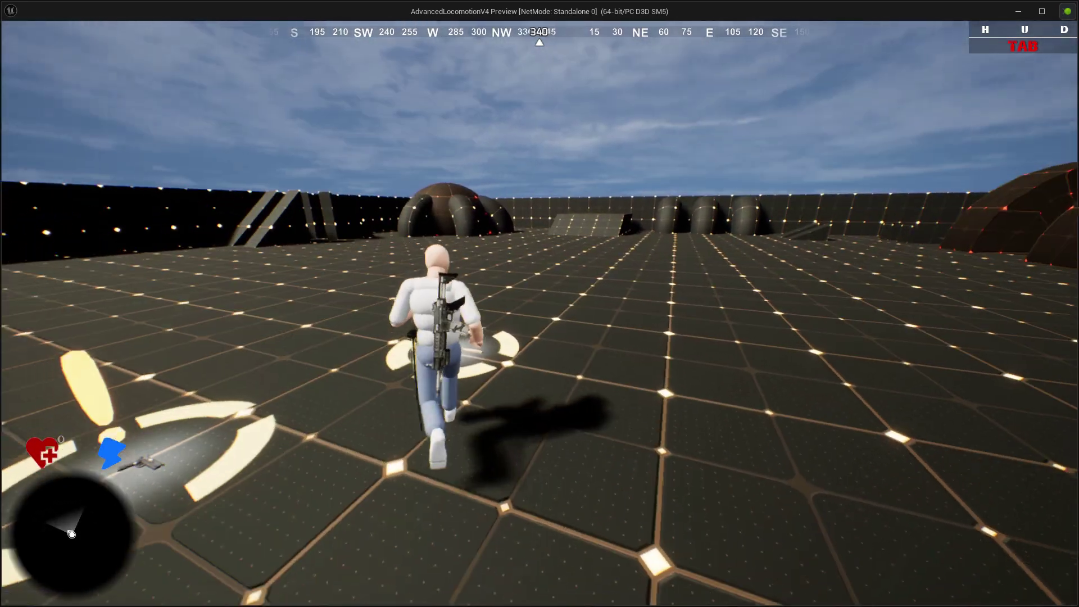
pyautogui.press('e')
pyautogui.press('w')
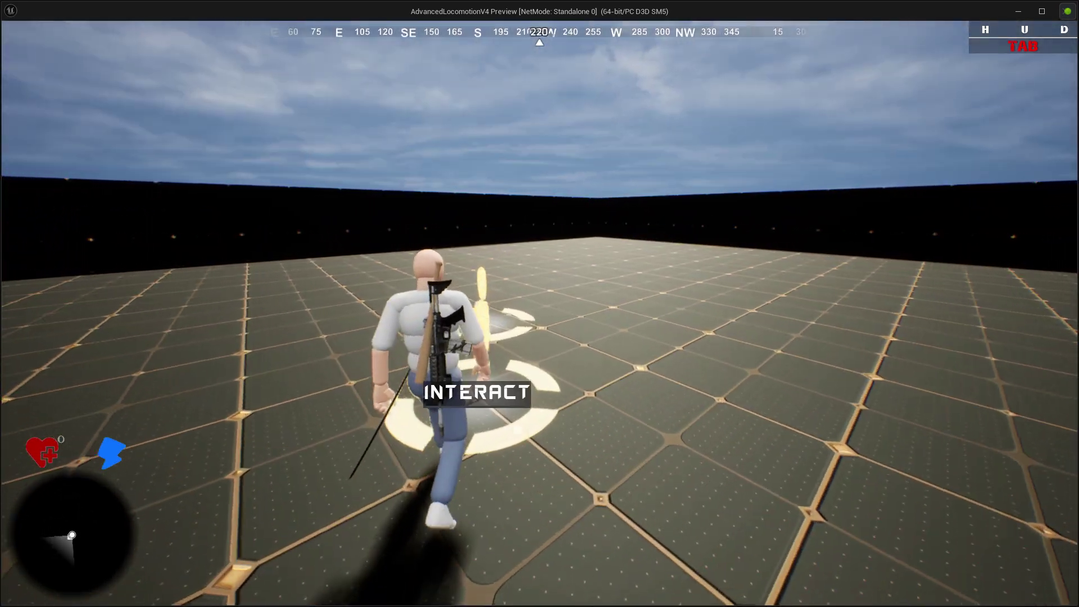
pyautogui.press('e')
pyautogui.press('w')
pyautogui.press('e')
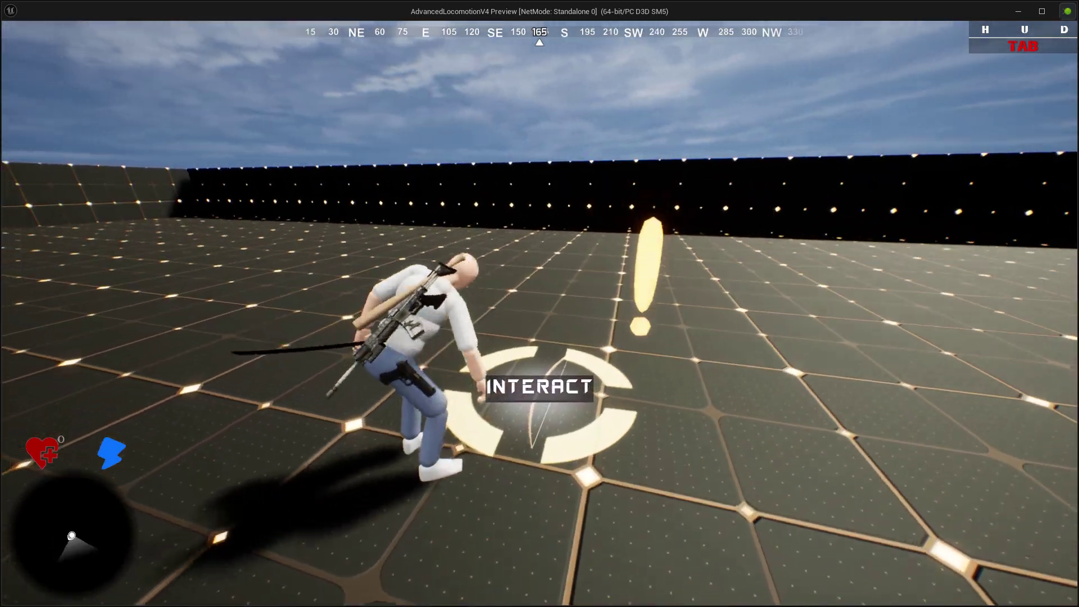
pyautogui.click(558, 44)
# - Save all unsaved assets and the map, then go back to the CombatPick graph
pyautogui.click(170, 27)
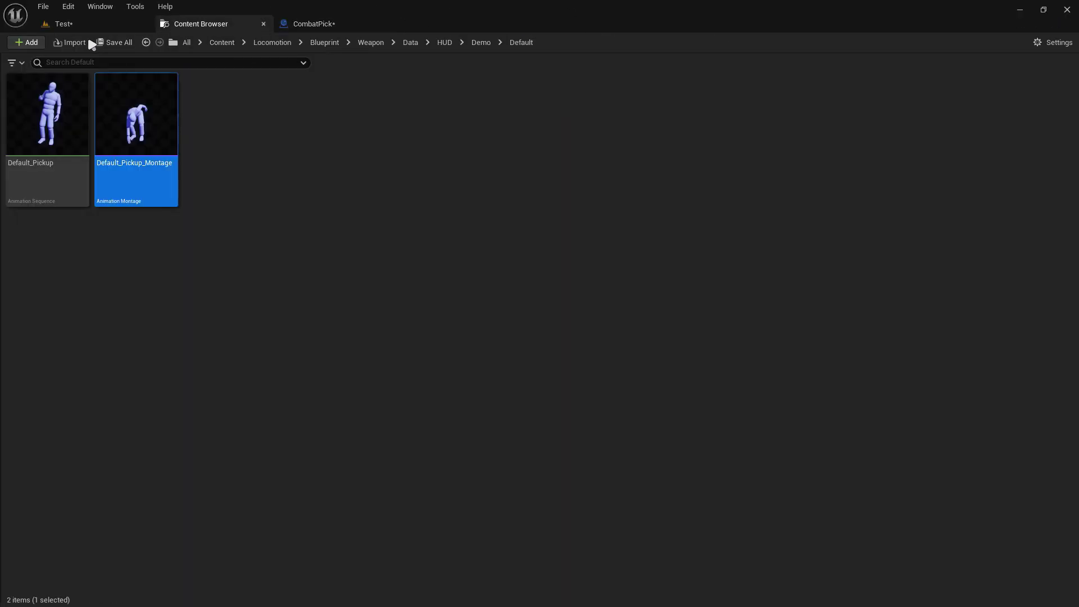
pyautogui.click(96, 39)
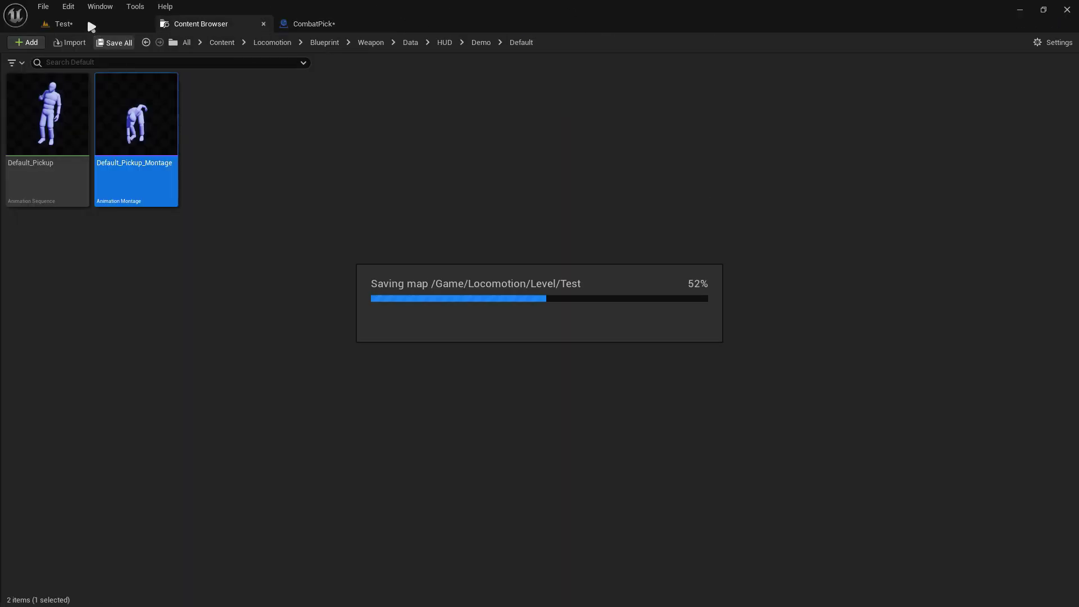
pyautogui.click(342, 23)
pyautogui.scroll(4, 573, 472)
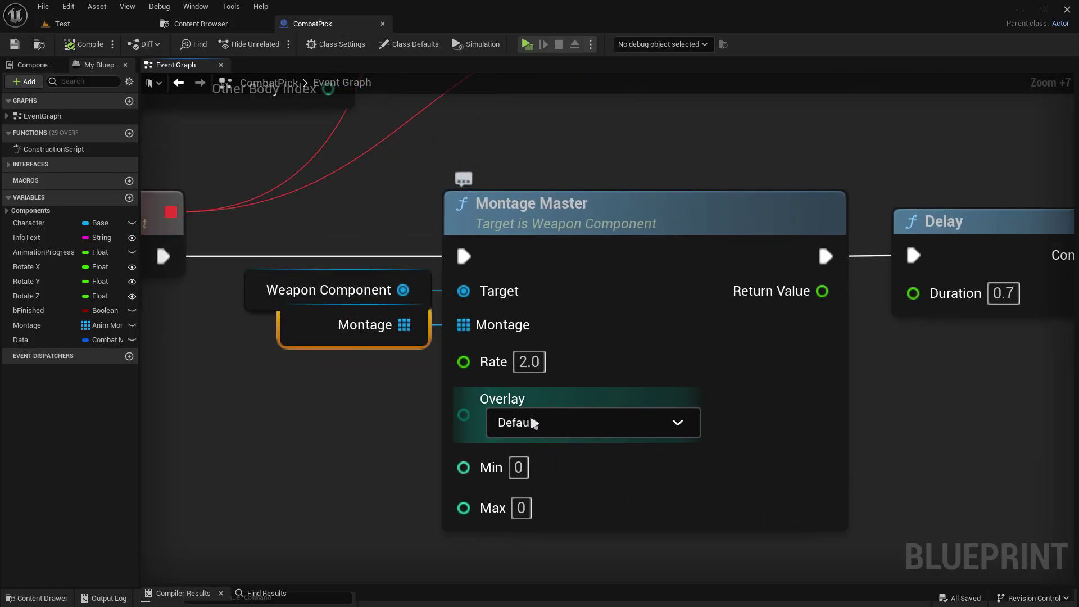
# - Play-test again, picking up the pad weapon and scrolling through the overlay states
pyautogui.click(526, 44)
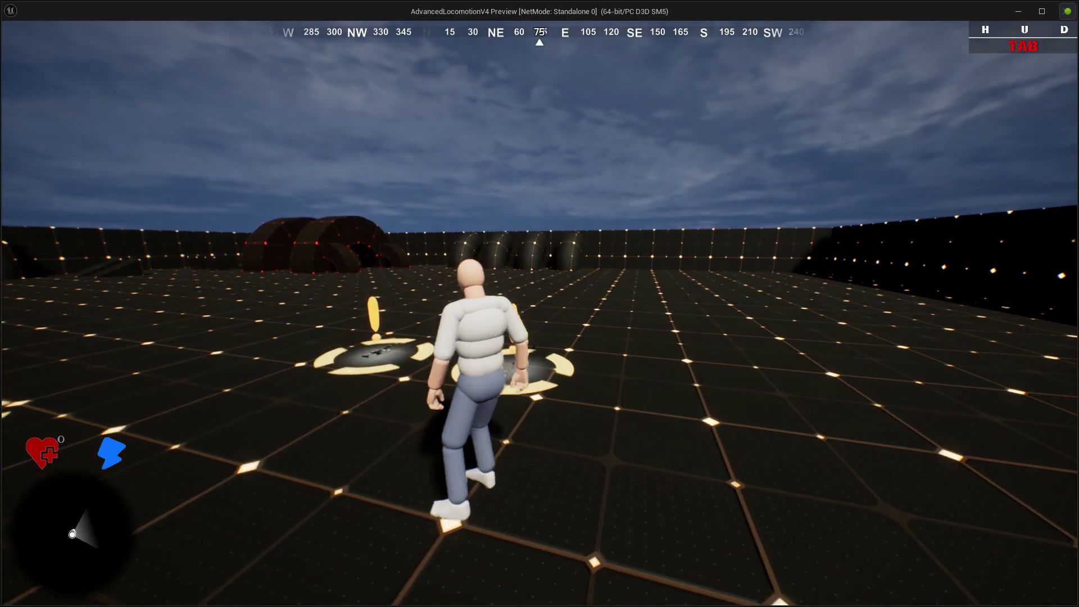
pyautogui.press('w')
pyautogui.press('e')
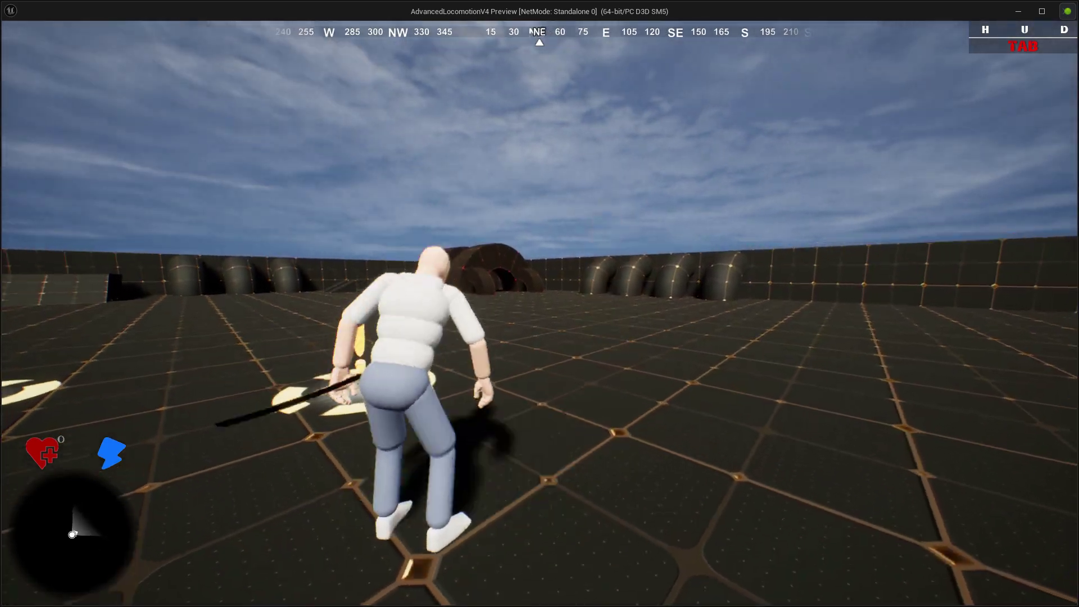
pyautogui.press('q')
pyautogui.scroll(-1, 539, 303)
pyautogui.scroll(-1, 539, 303)
pyautogui.scroll(-1, 539, 304)
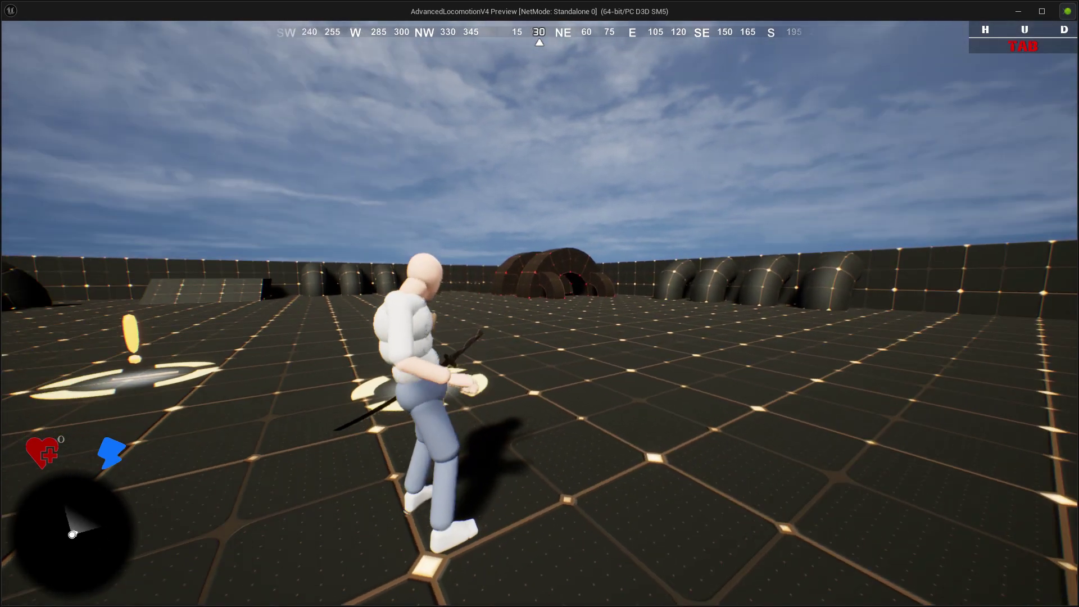
# - Pick up the rifle on another pad to finish the play test
pyautogui.press('w')
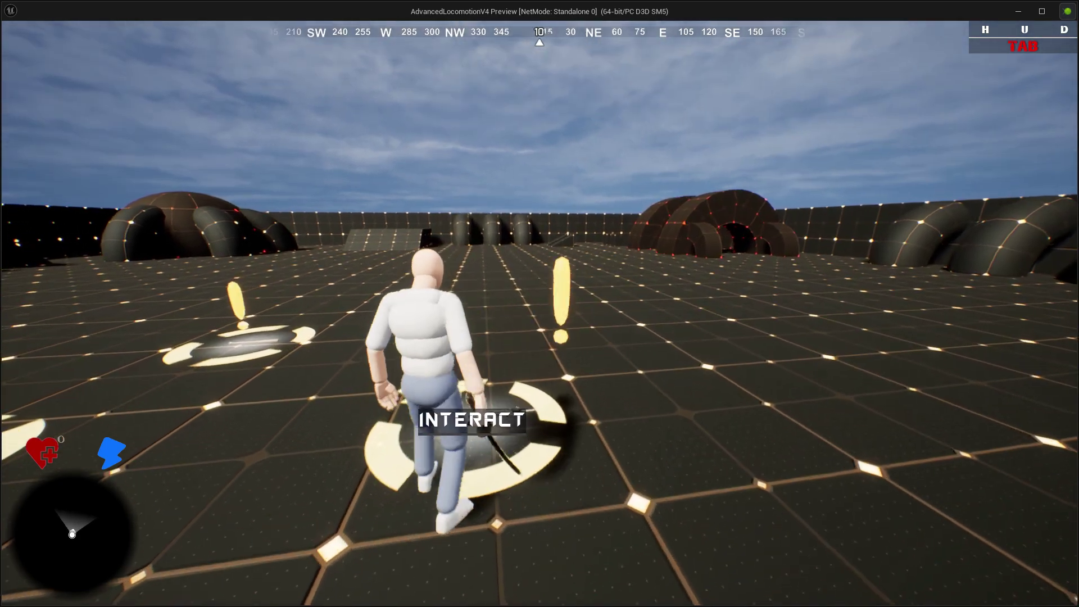
pyautogui.press('e')
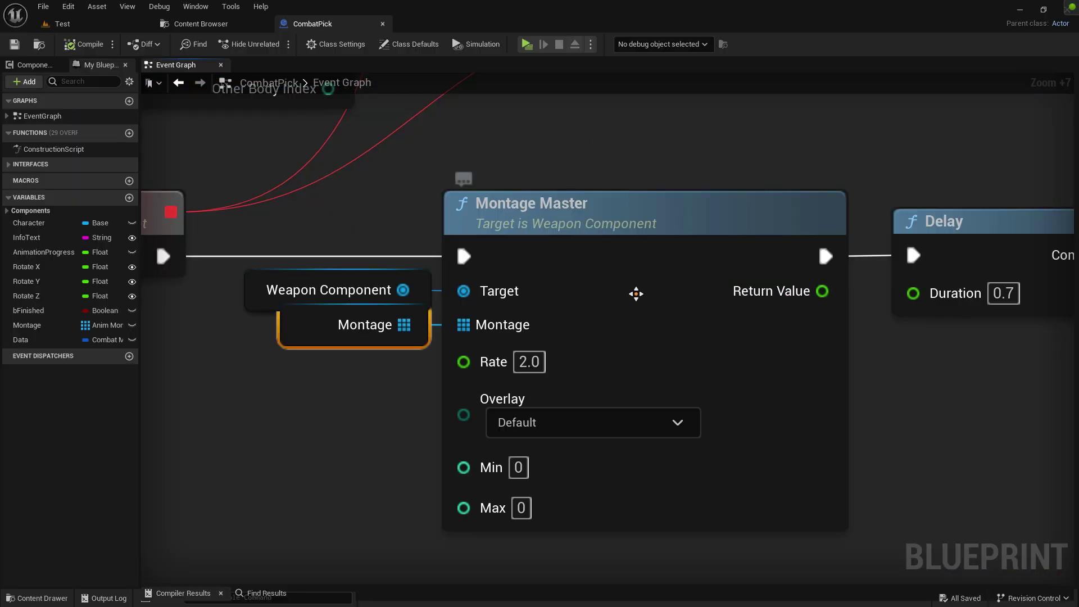
pyautogui.scroll(-3, 636, 292)
pyautogui.scroll(-3, 614, 260)
pyautogui.scroll(-4, 669, 285)
pyautogui.scroll(-2, 753, 374)
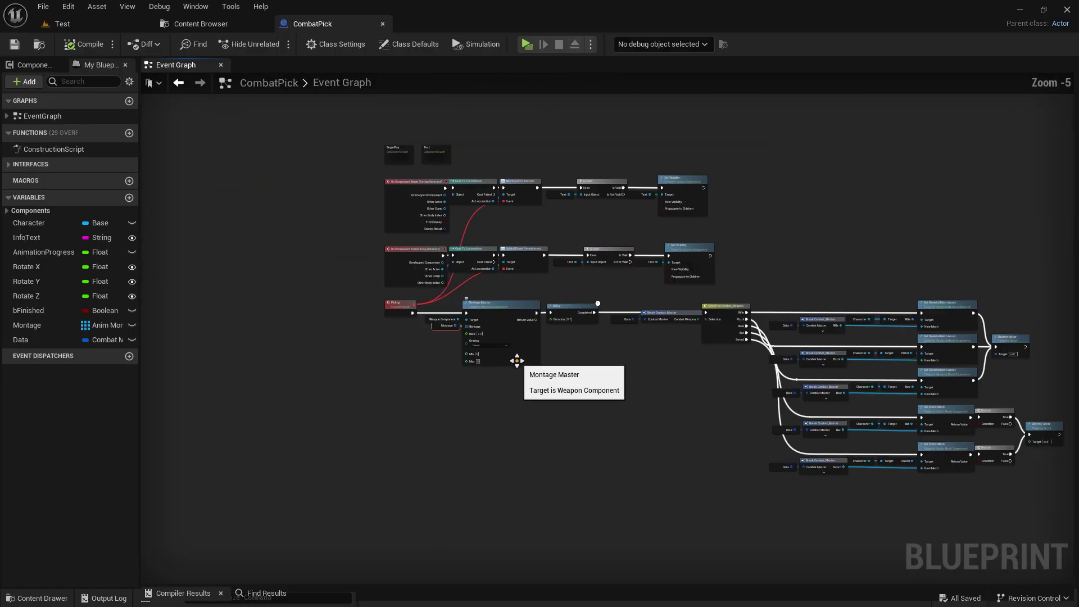
# - Select the Pickup chain and add a comment titled 'Currently we don't have a Holster'
pyautogui.moveTo(1032, 464); pyautogui.dragTo(1064, 485)
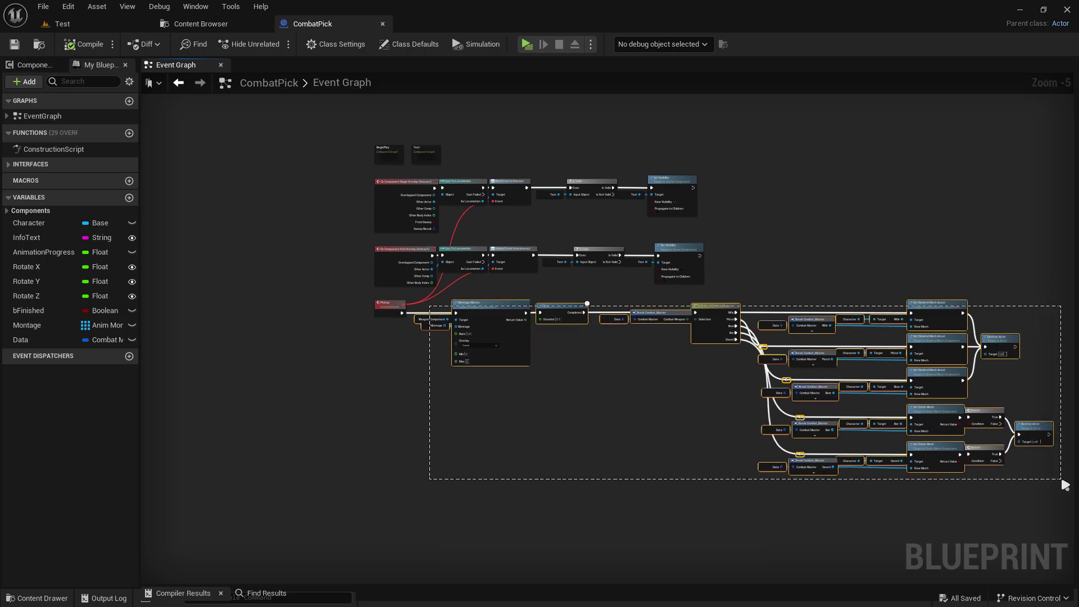
pyautogui.scroll(4, 536, 331)
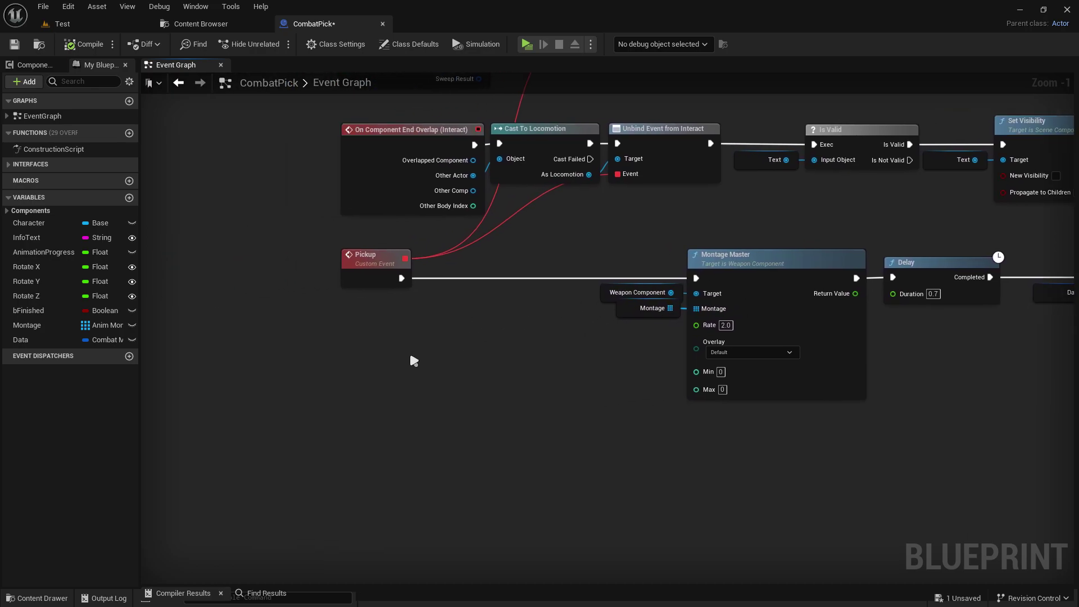
pyautogui.press('c')
pyautogui.scroll(8, 410, 357)
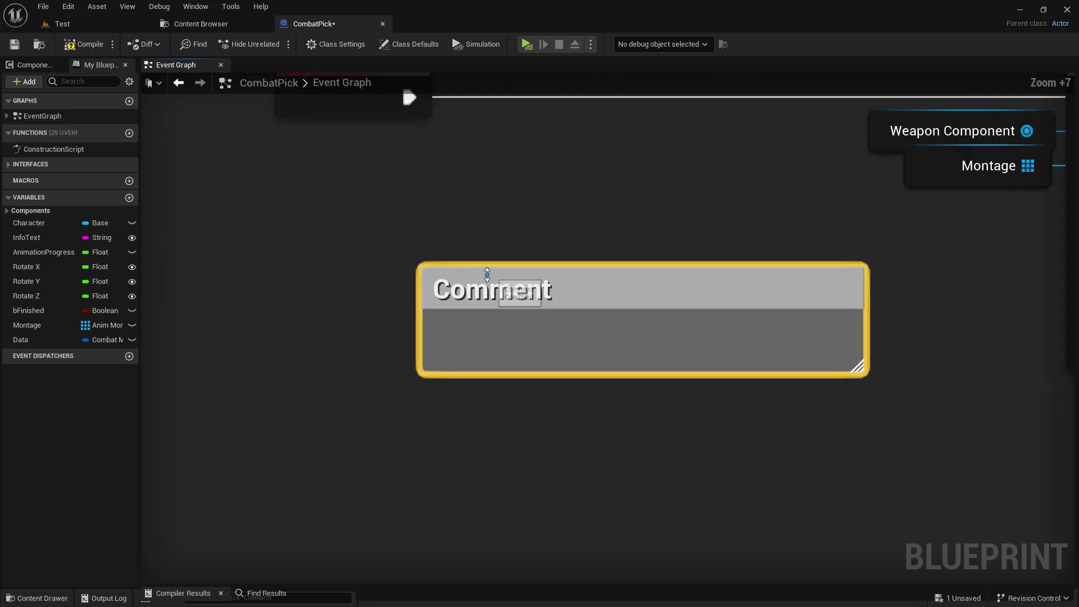
pyautogui.doubleClick(540, 298)
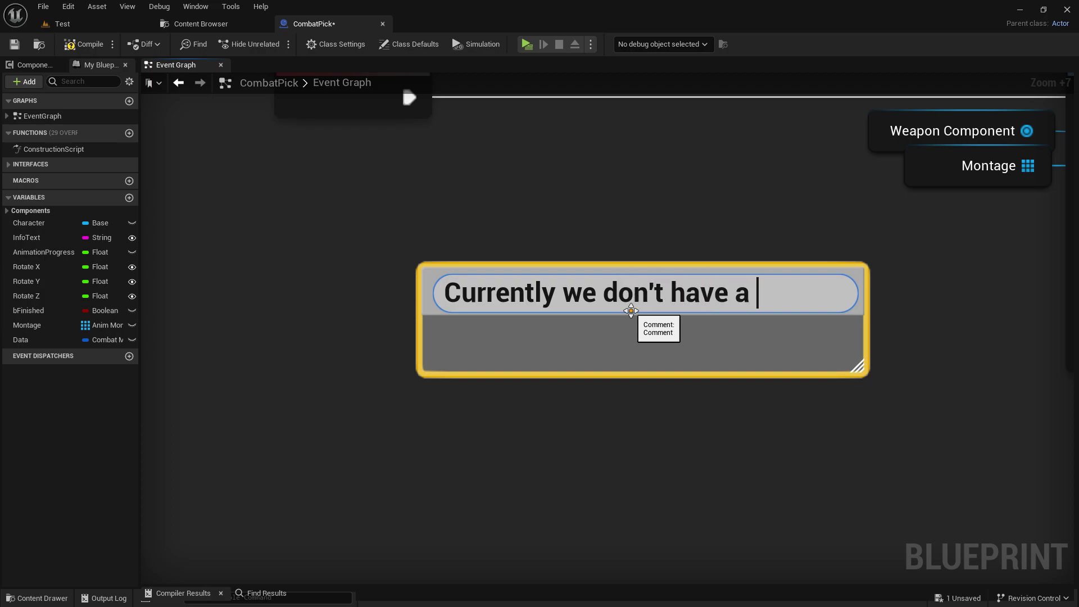
pyautogui.write('holster')
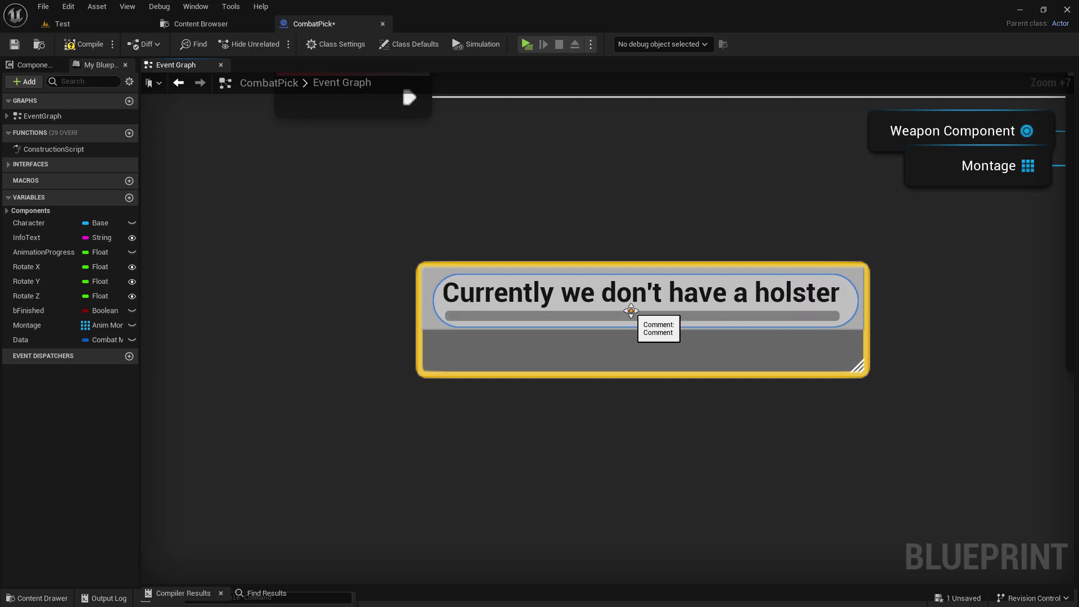
pyautogui.click(771, 442)
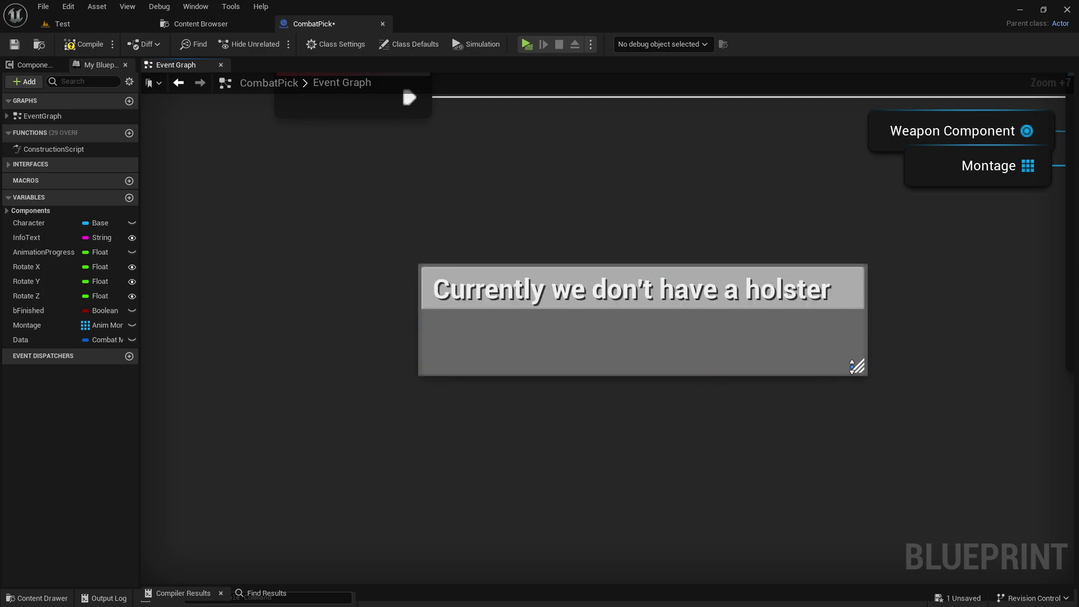
# - Correct a letter in the comment title and shrink the comment to its title bar
pyautogui.doubleClick(789, 284)
pyautogui.moveTo(772, 293); pyautogui.dragTo(756, 293)
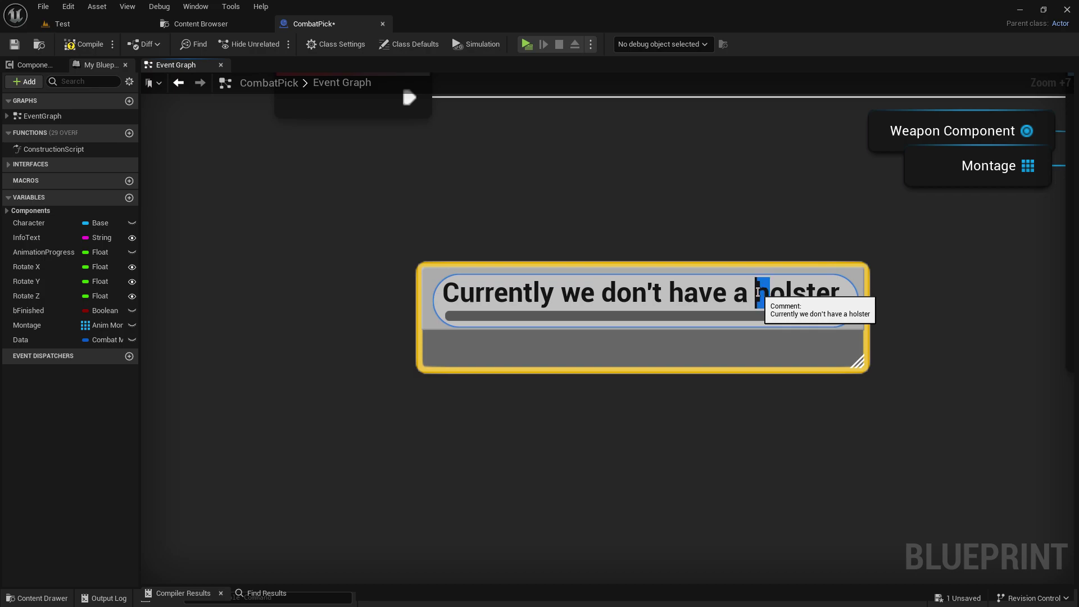
pyautogui.write('G')
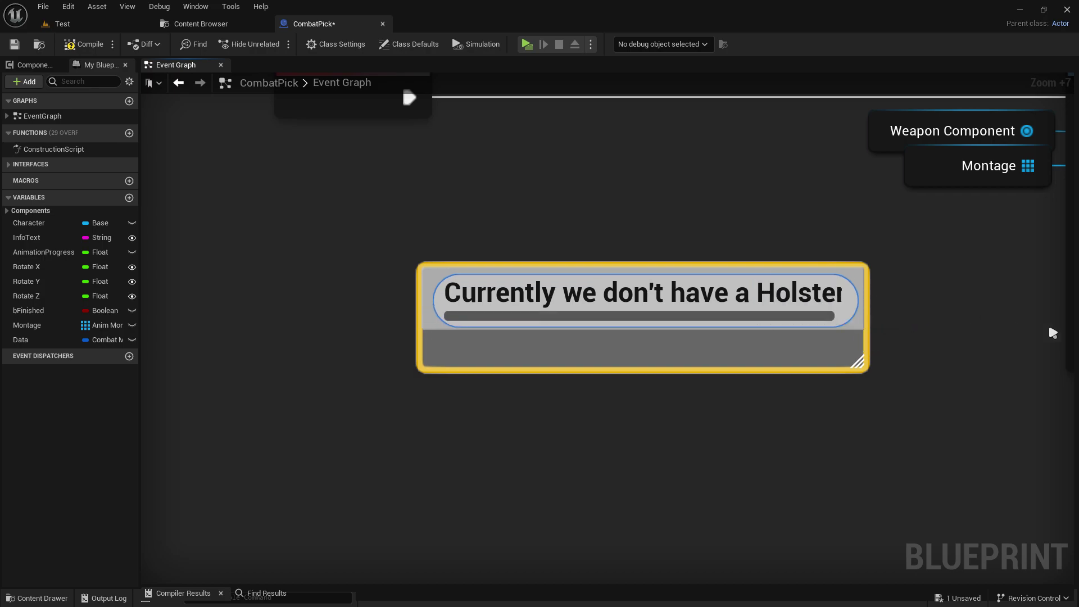
pyautogui.click(1053, 333)
pyautogui.moveTo(839, 312); pyautogui.dragTo(822, 399, button='right')
pyautogui.moveTo(716, 458); pyautogui.dragTo(781, 115)
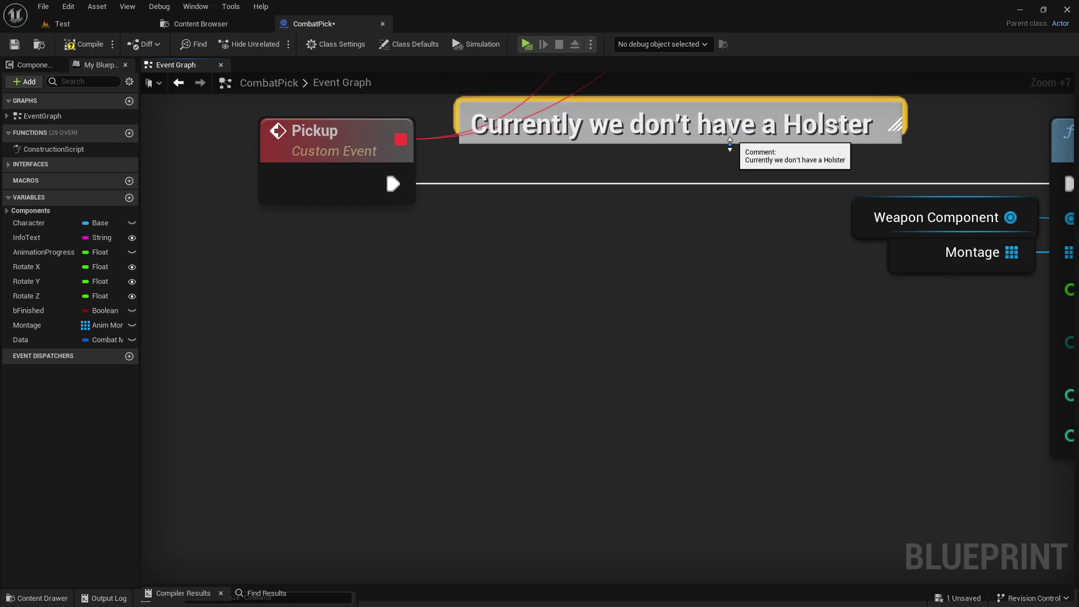
# - Move the comment above Pickup and splice a copied 0.5 Delay between Pickup and Montage Master
pyautogui.scroll(-4, 691, 140)
pyautogui.moveTo(709, 194); pyautogui.dragTo(674, 349, button='right')
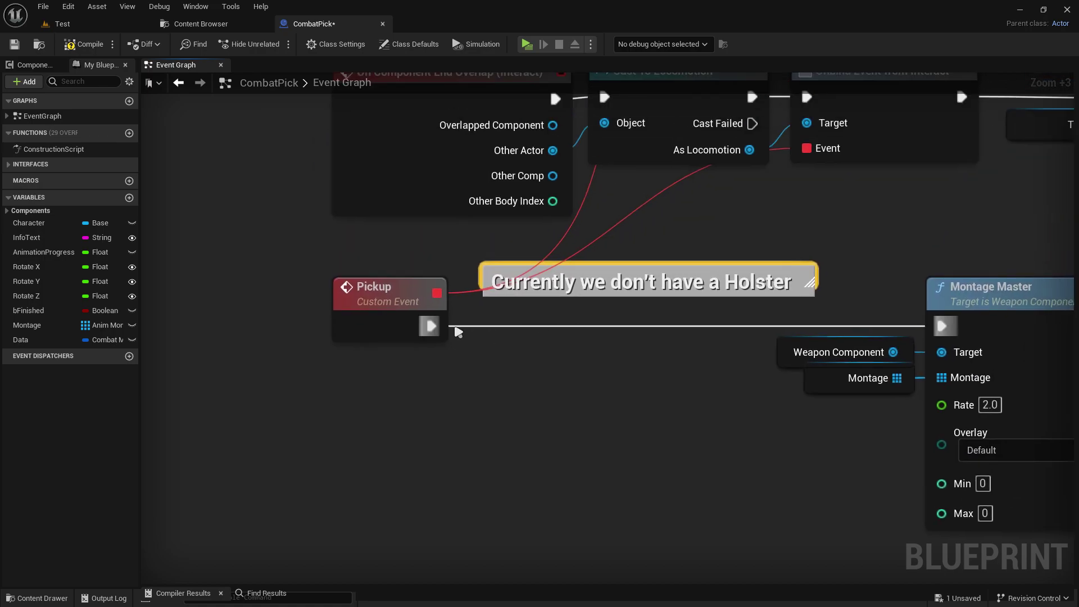
pyautogui.moveTo(456, 332); pyautogui.dragTo(458, 393, button='right')
pyautogui.click(1024, 289)
pyautogui.hotkey('ctrl', 'c')
pyautogui.hotkey('ctrl', 'v')
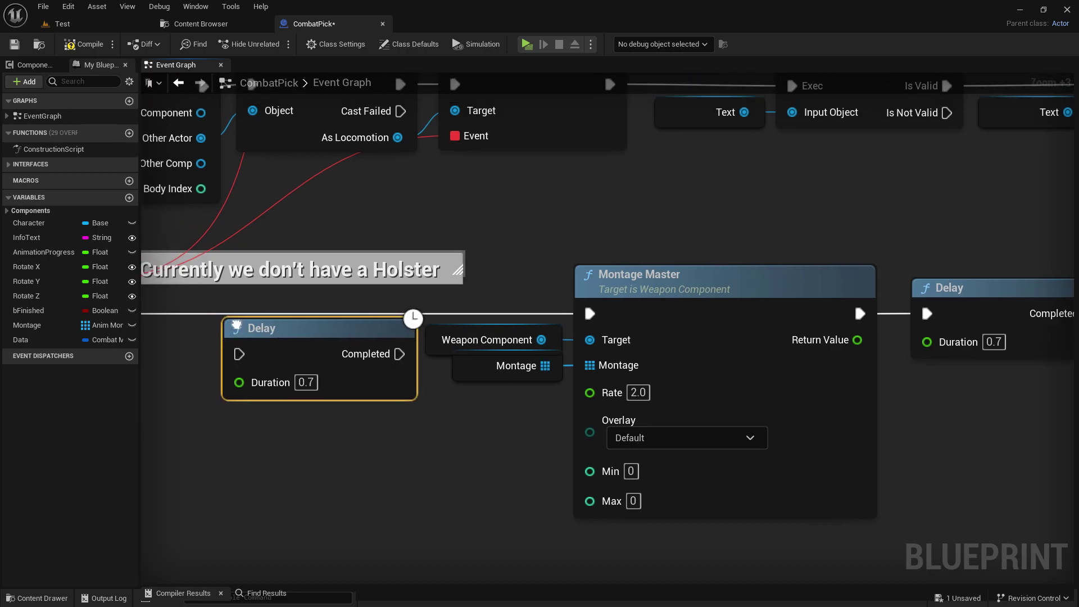
pyautogui.moveTo(280, 356); pyautogui.dragTo(713, 402, button='right')
pyautogui.moveTo(713, 403)
pyautogui.mouseDown()
pyautogui.moveTo(657, 352)
pyautogui.moveTo(657, 367)
pyautogui.moveTo(672, 371)
pyautogui.mouseUp()
pyautogui.moveTo(774, 365); pyautogui.dragTo(1034, 365)
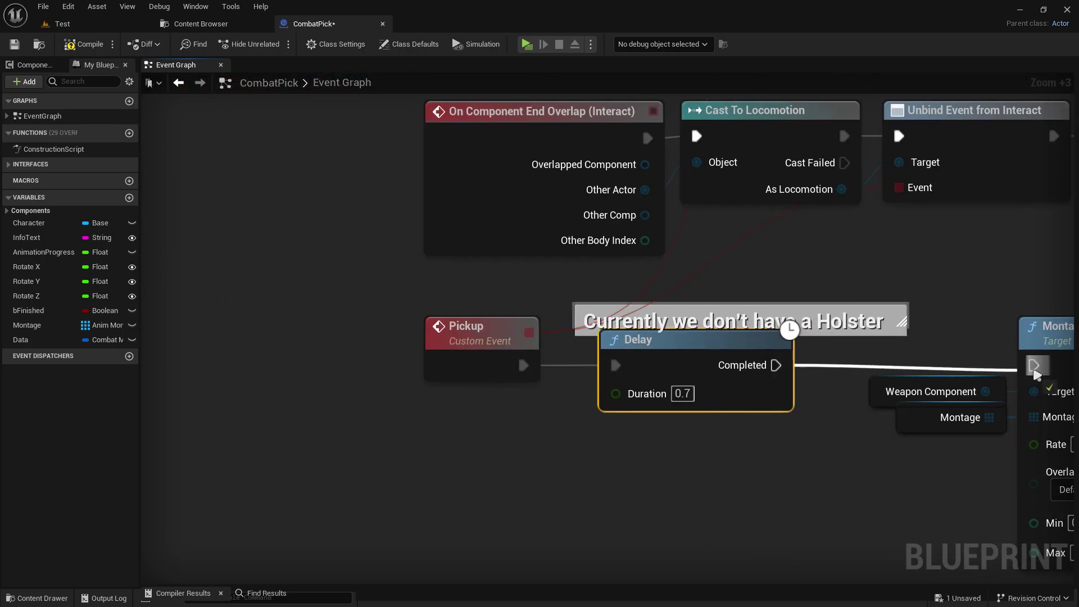
pyautogui.moveTo(704, 366); pyautogui.dragTo(744, 366)
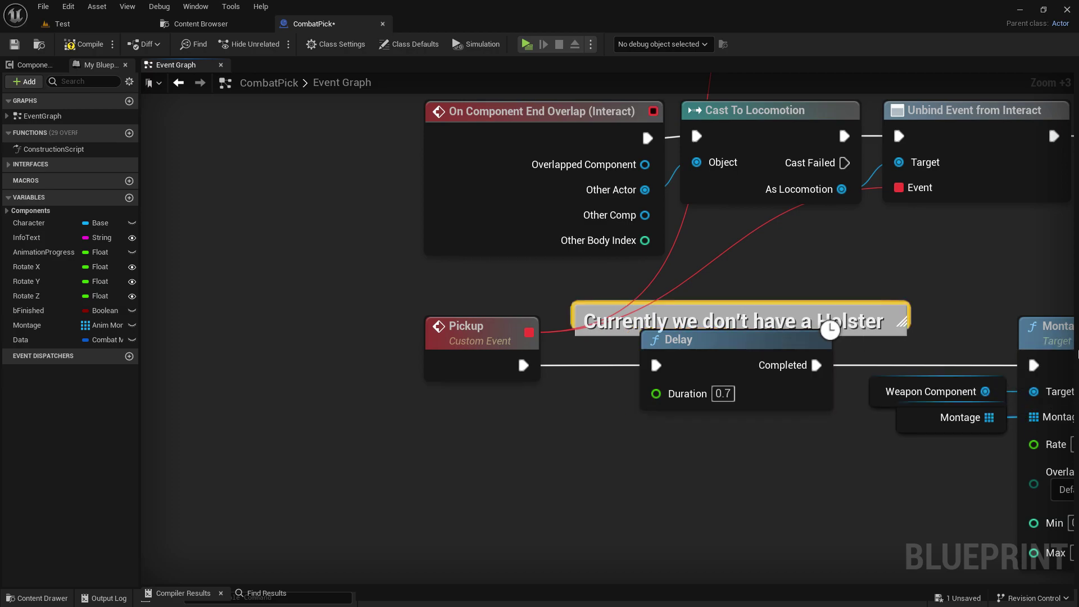
# - Color the Holster comment red
pyautogui.moveTo(1072, 310); pyautogui.dragTo(793, 240)
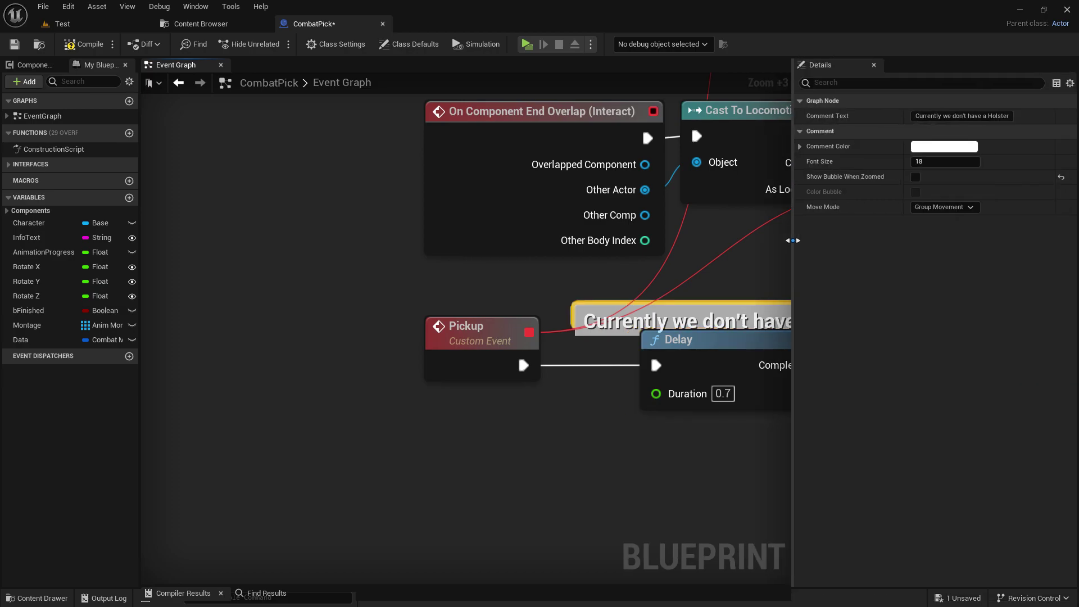
pyautogui.click(941, 148)
pyautogui.click(812, 243)
pyautogui.click(852, 427)
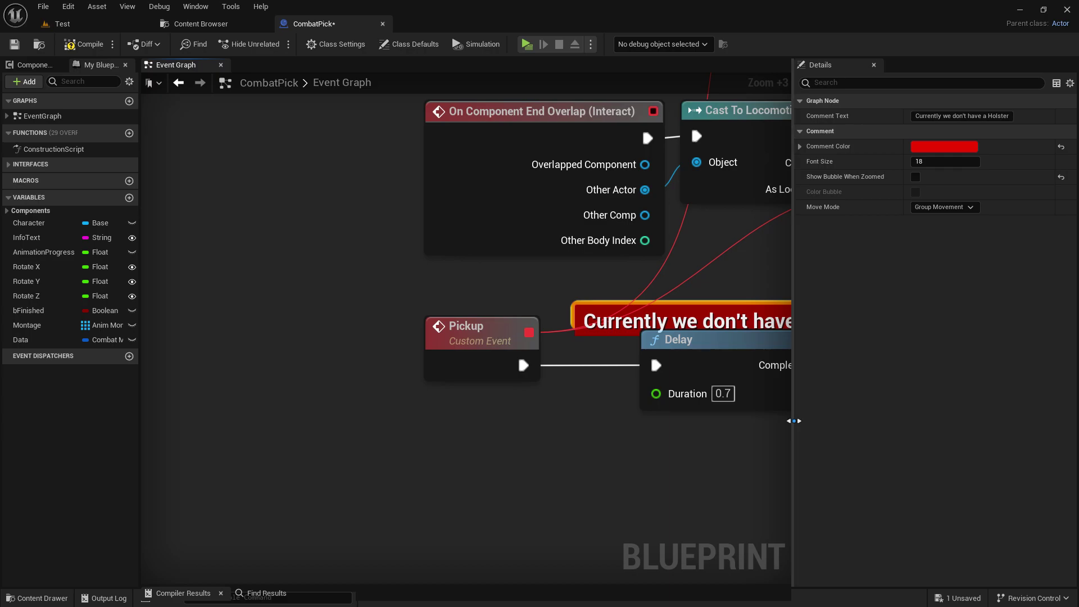
pyautogui.moveTo(798, 427); pyautogui.dragTo(655, 413, button='right')
pyautogui.scroll(1, 655, 413)
pyautogui.scroll(1, 655, 413)
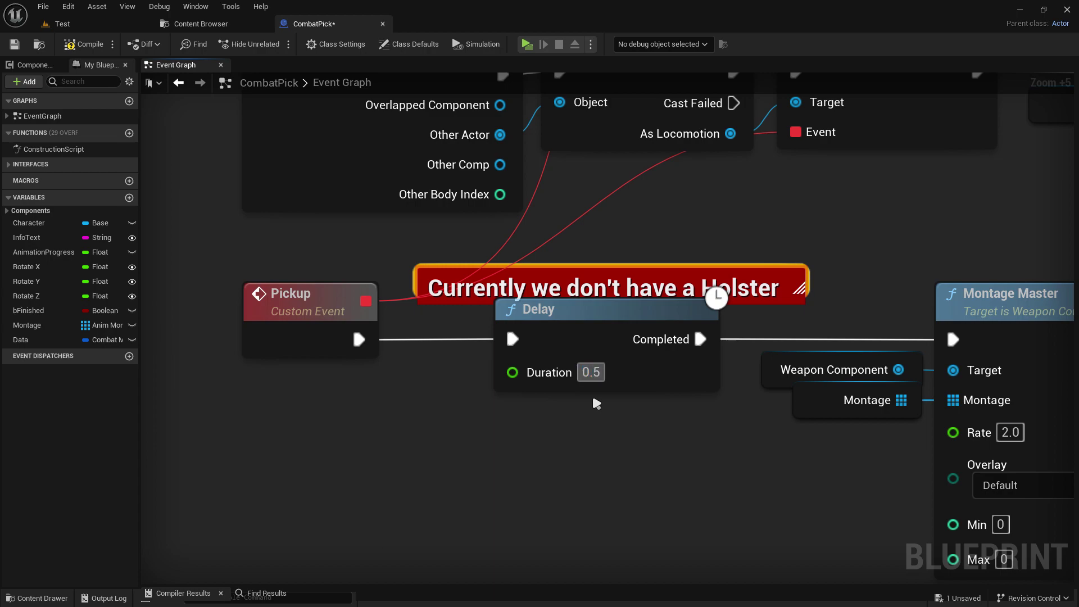
# - Play the level, pick up the bow, switch to the Bow V2 overlay, and grab the pistol
pyautogui.click(526, 44)
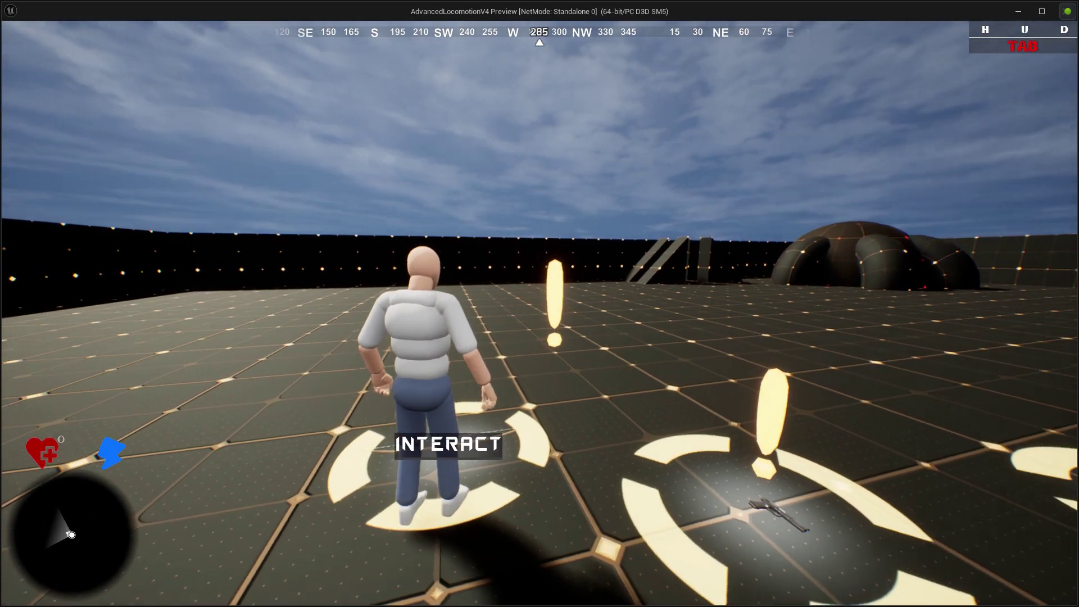
pyautogui.press('e')
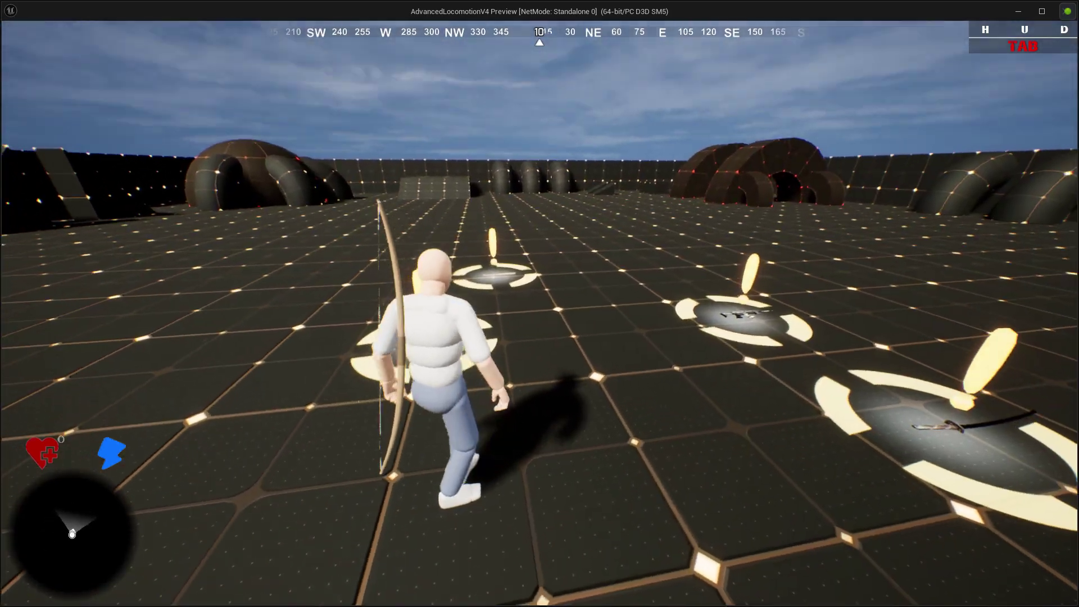
pyautogui.press('q')
pyautogui.scroll(-1, 539, 304)
pyautogui.scroll(2, 540, 304)
pyautogui.scroll(-2, 540, 304)
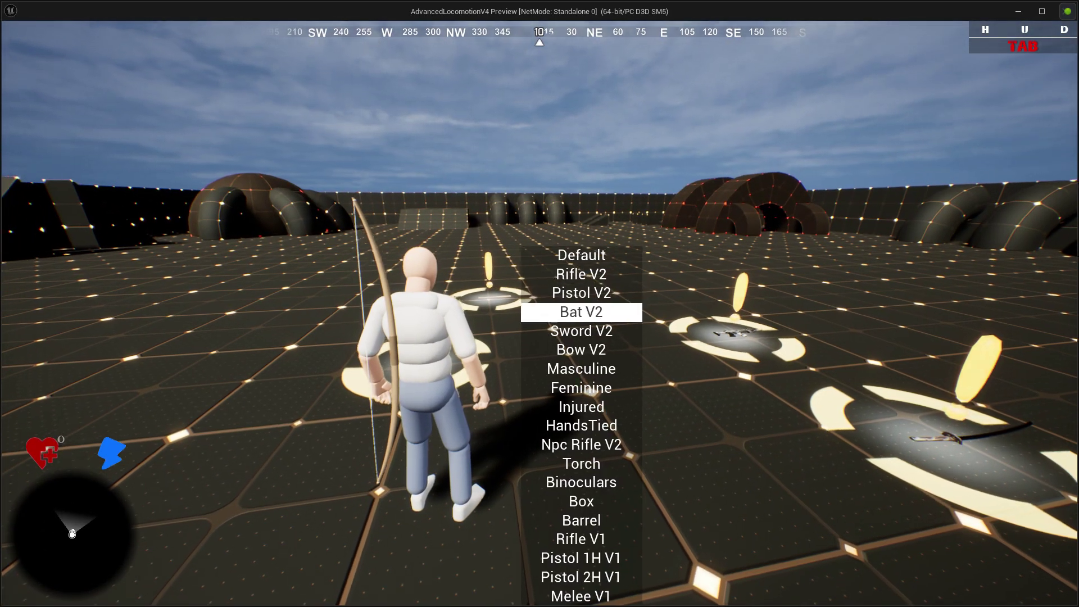
pyautogui.scroll(1, 540, 304)
pyautogui.scroll(-3, 540, 303)
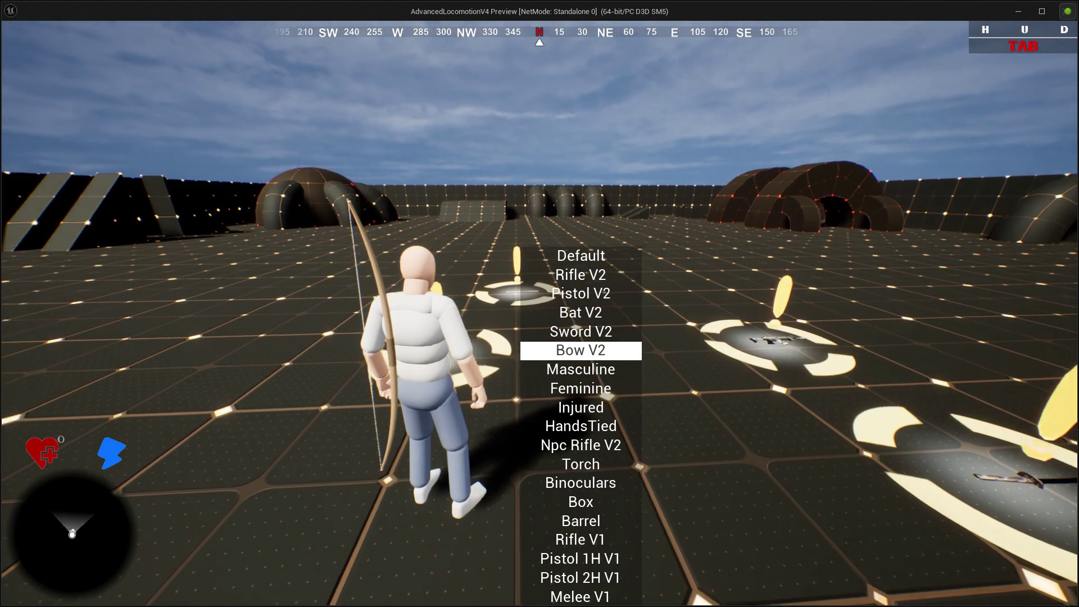
pyautogui.press('w')
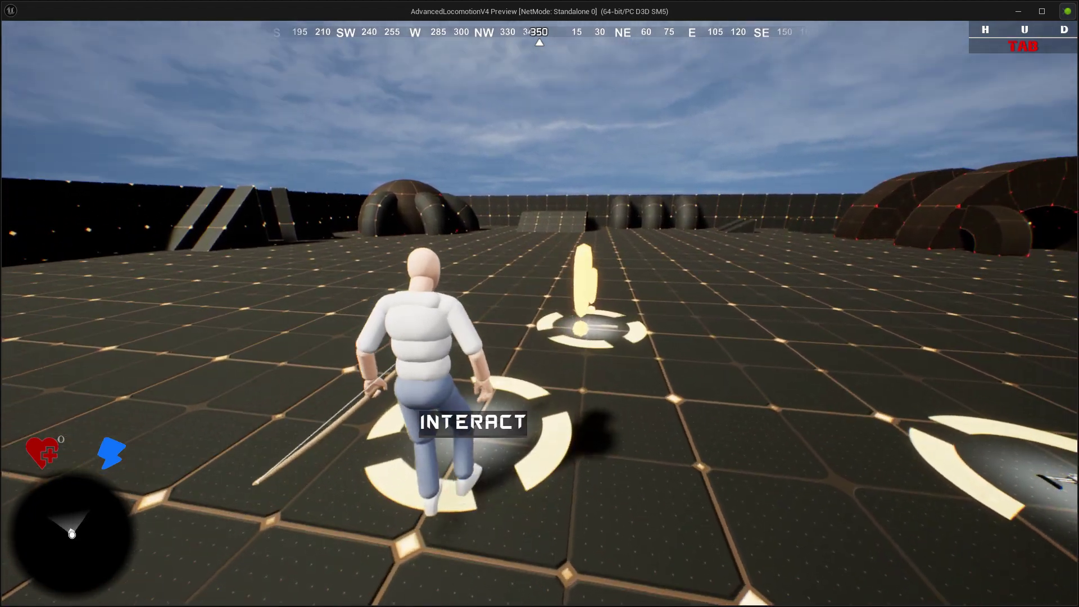
pyautogui.press('e')
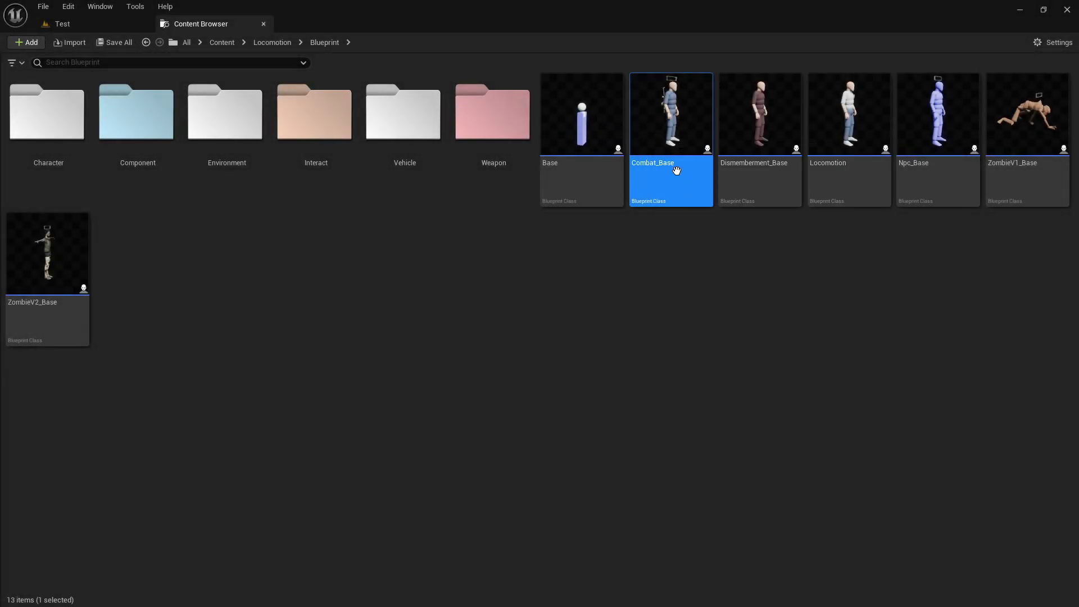
# - Open Combat_Base's Viewport alone, view the rifle on the back, and list its components
pyautogui.doubleClick(662, 201)
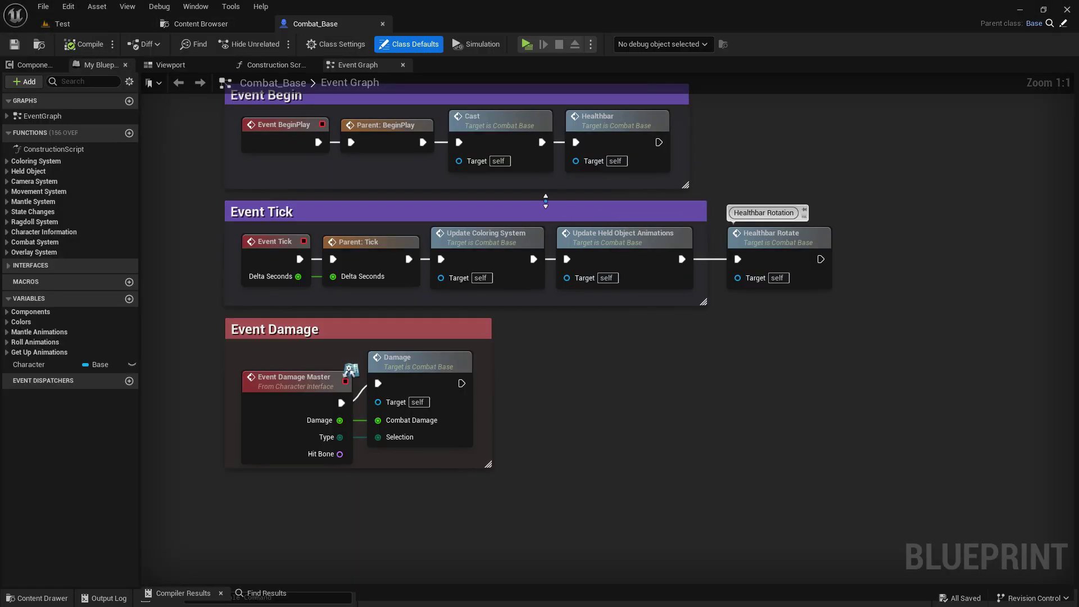
pyautogui.click(170, 65)
pyautogui.rightClick(175, 65)
pyautogui.click(213, 113)
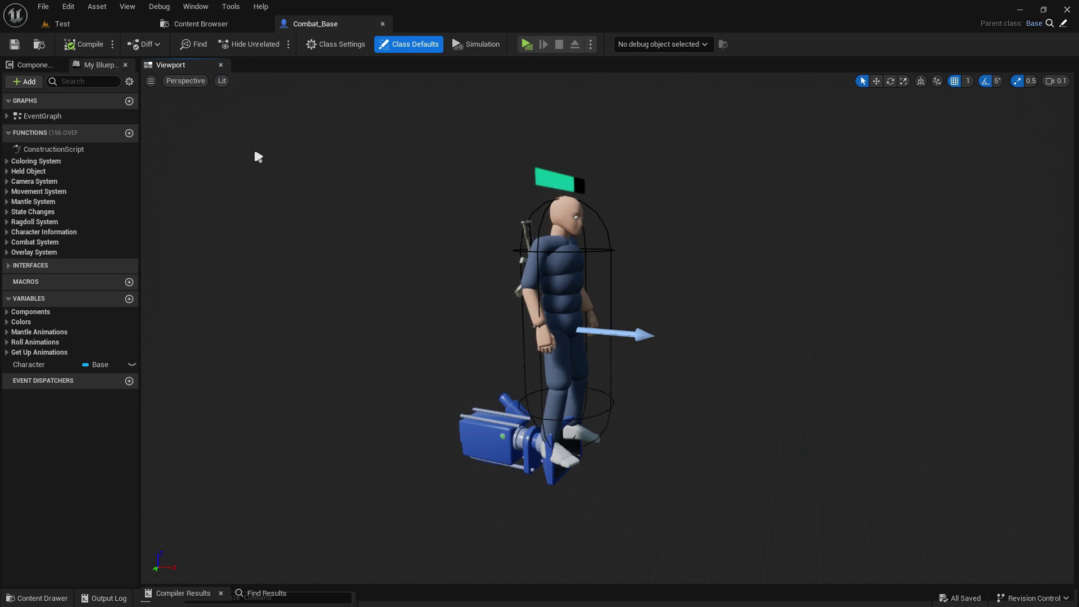
pyautogui.moveTo(467, 224); pyautogui.dragTo(506, 236, button='right')
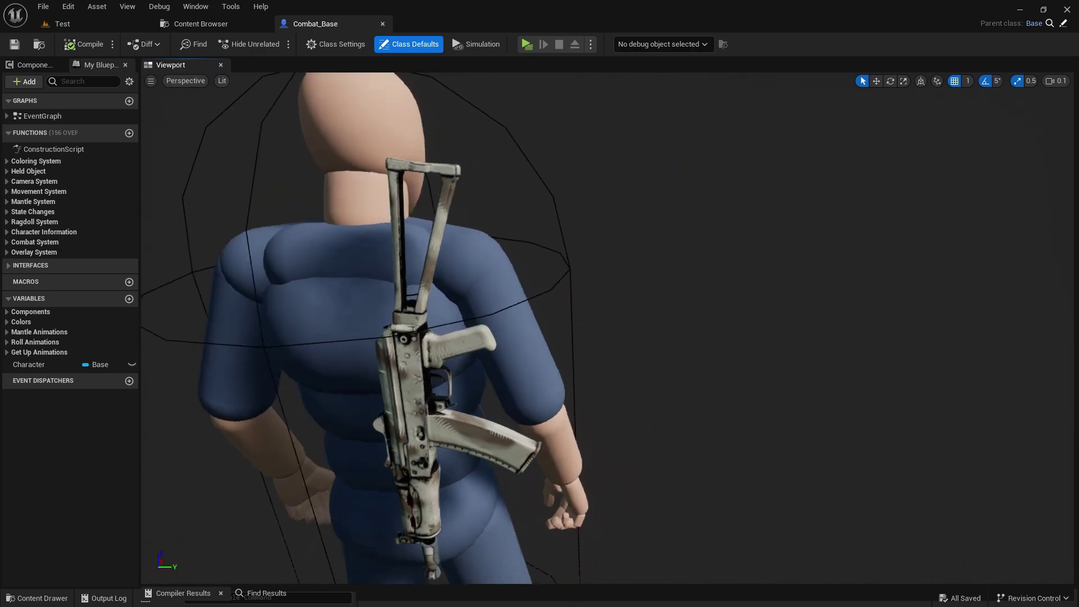
pyautogui.scroll(-5, 580, 308)
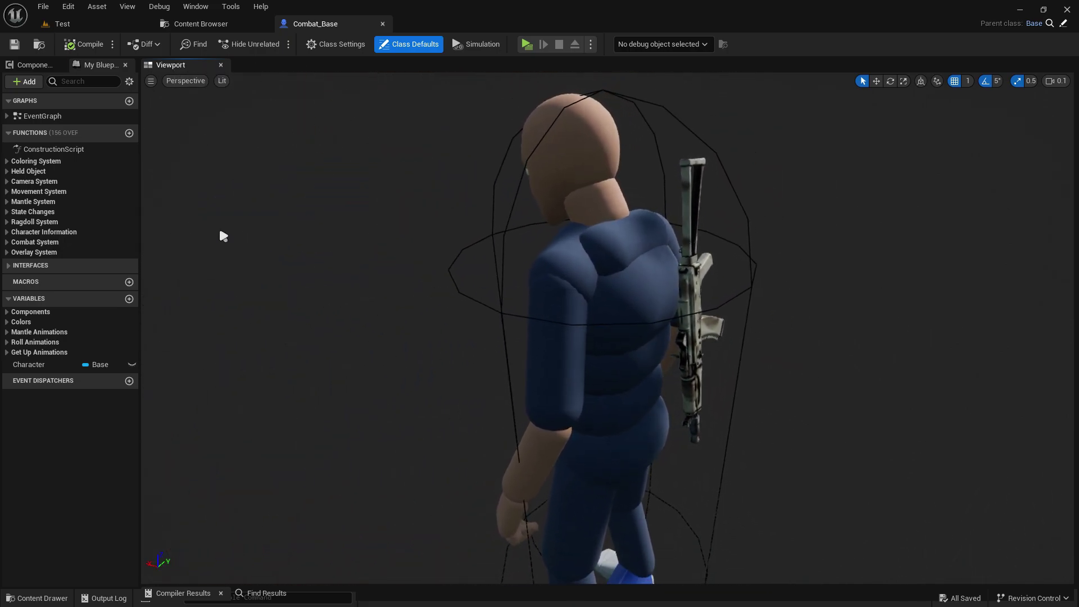
pyautogui.click(31, 65)
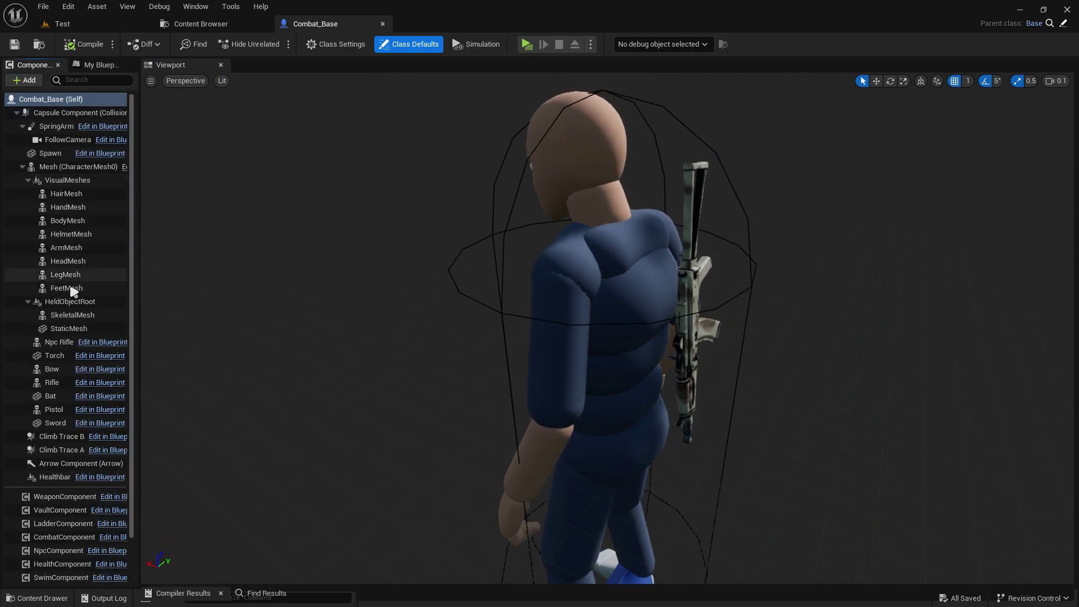
# - Assign the Bat static mesh to the Bat component and check it beside the rifle on the back
pyautogui.click(50, 372)
pyautogui.click(49, 361)
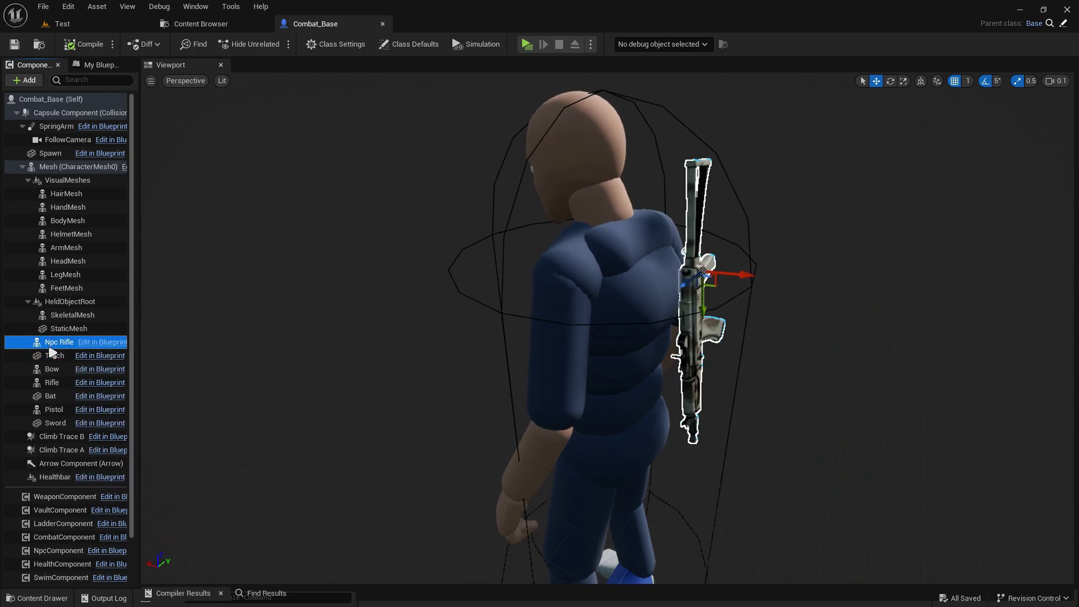
pyautogui.click(59, 385)
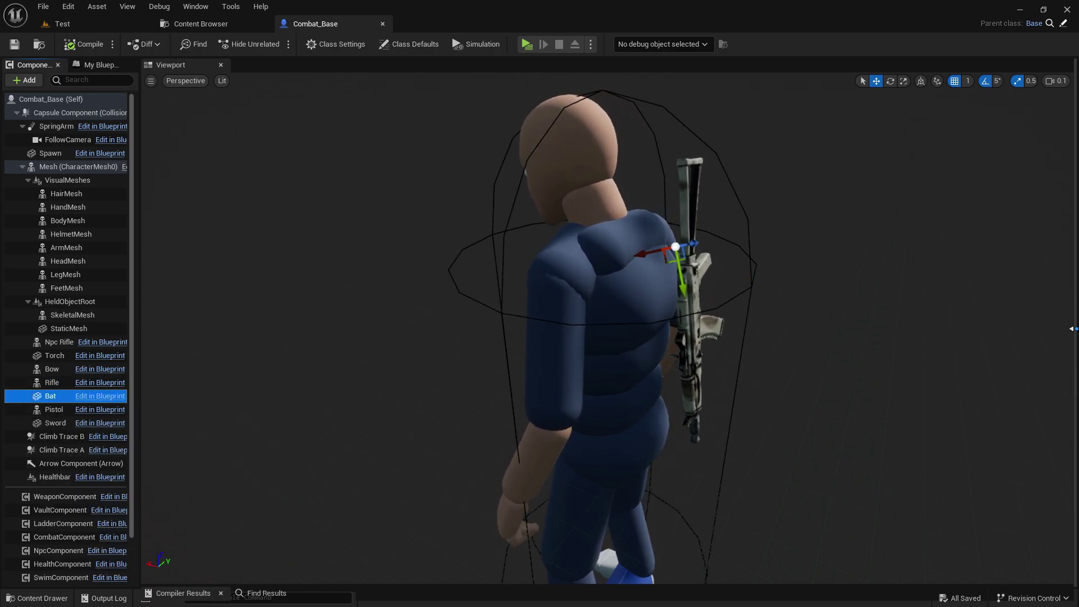
pyautogui.click(1071, 328)
pyautogui.click(939, 299)
pyautogui.write('bat')
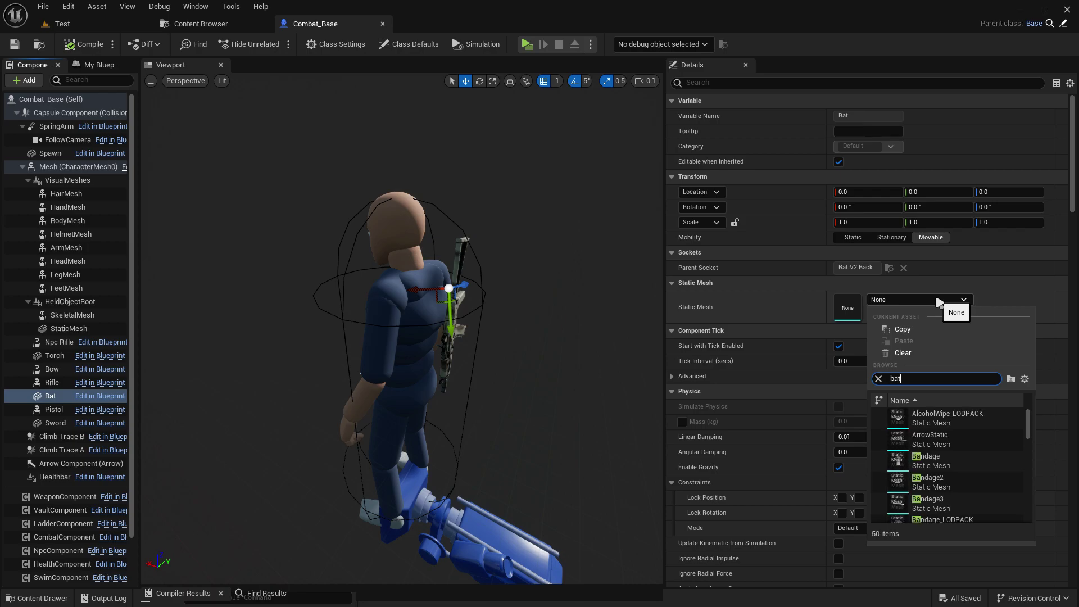
pyautogui.click(938, 444)
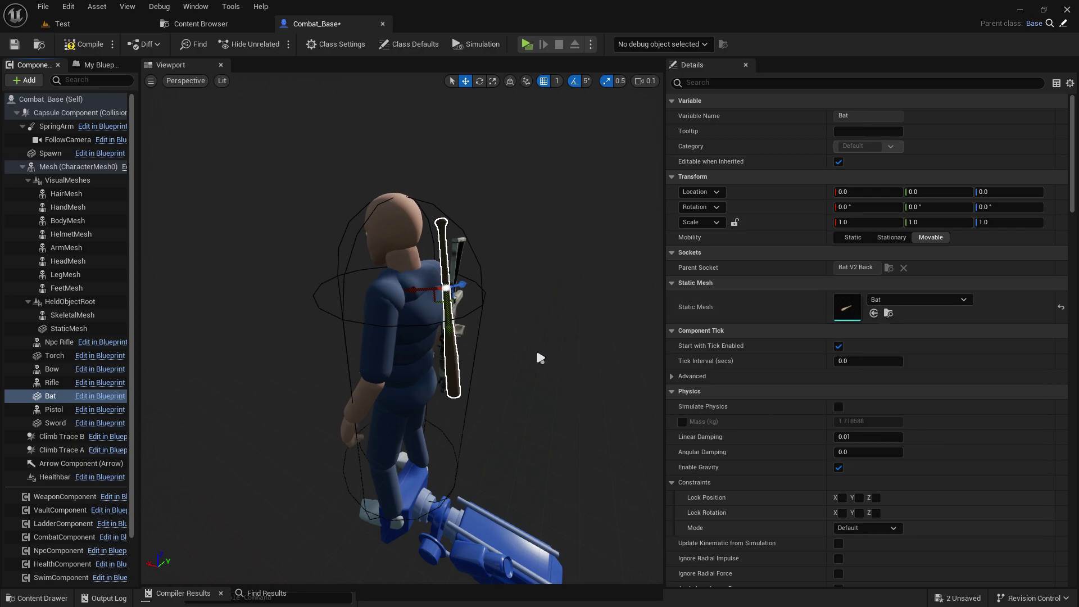
pyautogui.moveTo(539, 358); pyautogui.dragTo(188, 442, button='right')
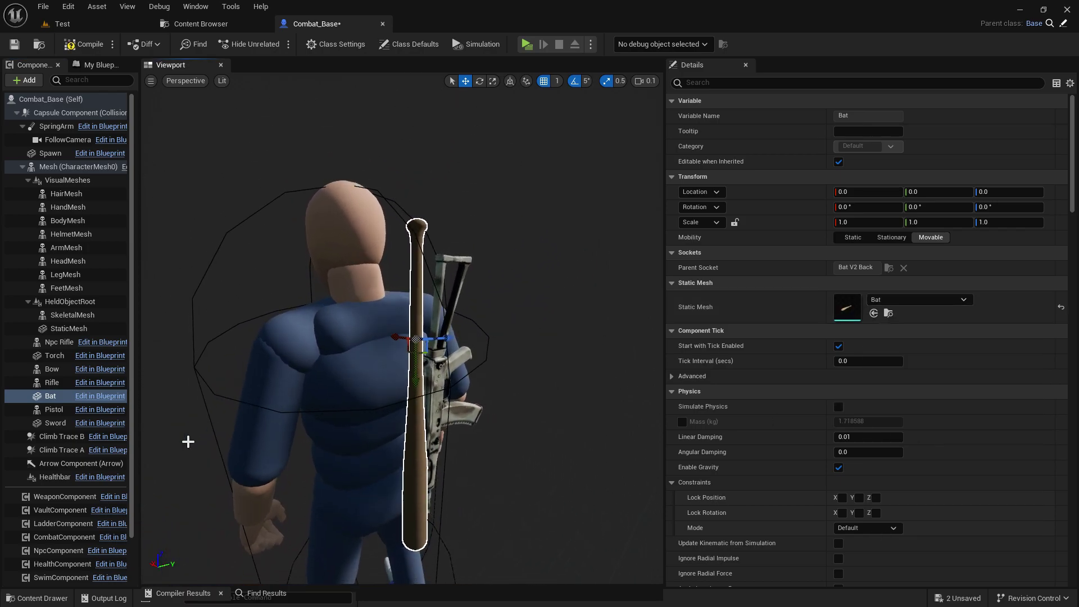
pyautogui.moveTo(188, 442); pyautogui.dragTo(351, 68, button='right')
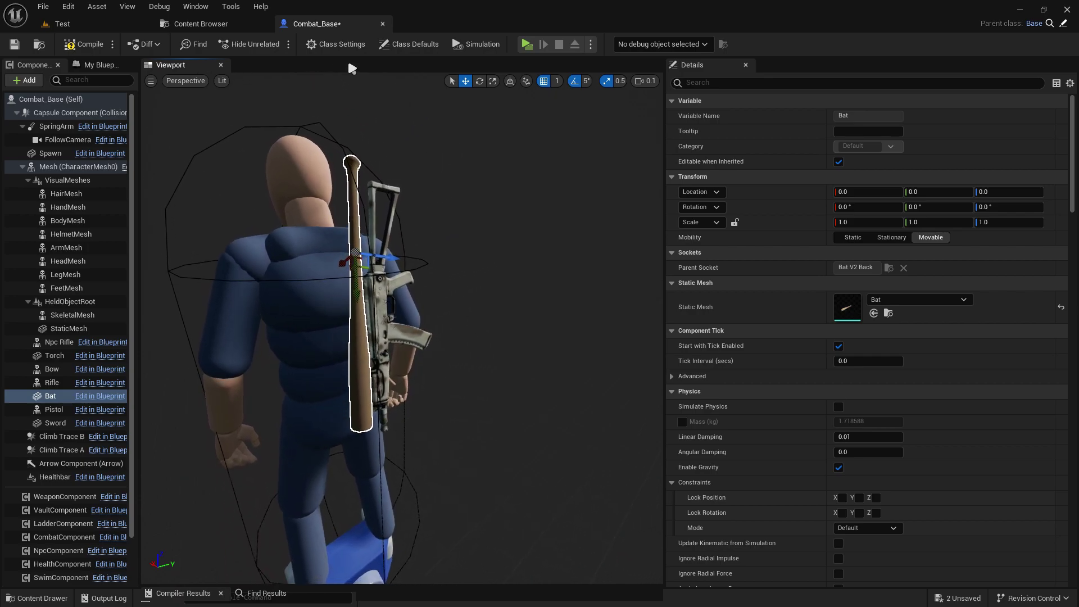
pyautogui.moveTo(337, 168); pyautogui.dragTo(132, 350, button='right')
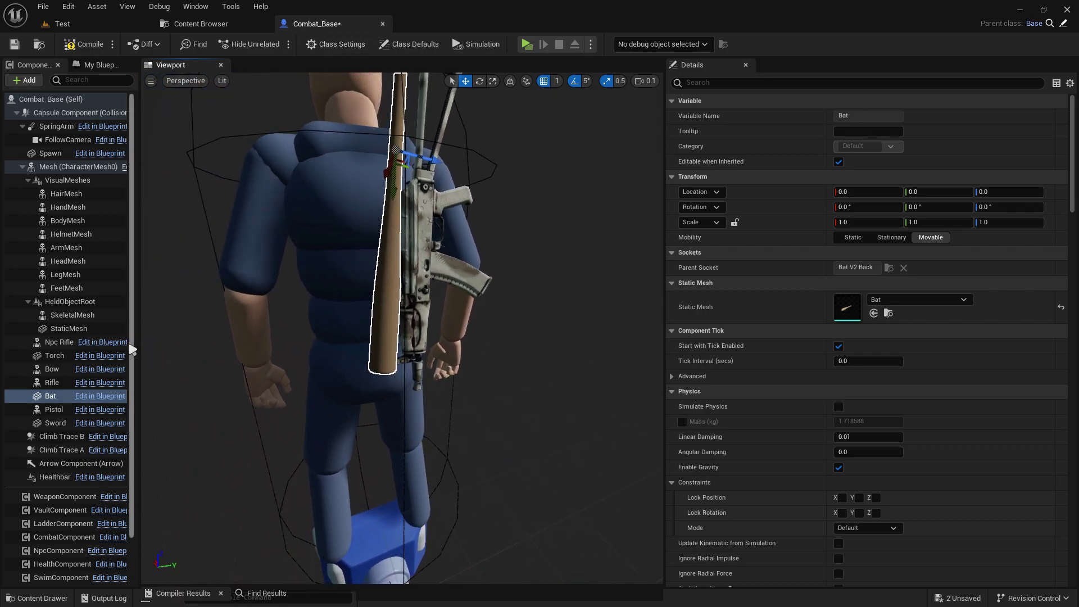
pyautogui.click(55, 423)
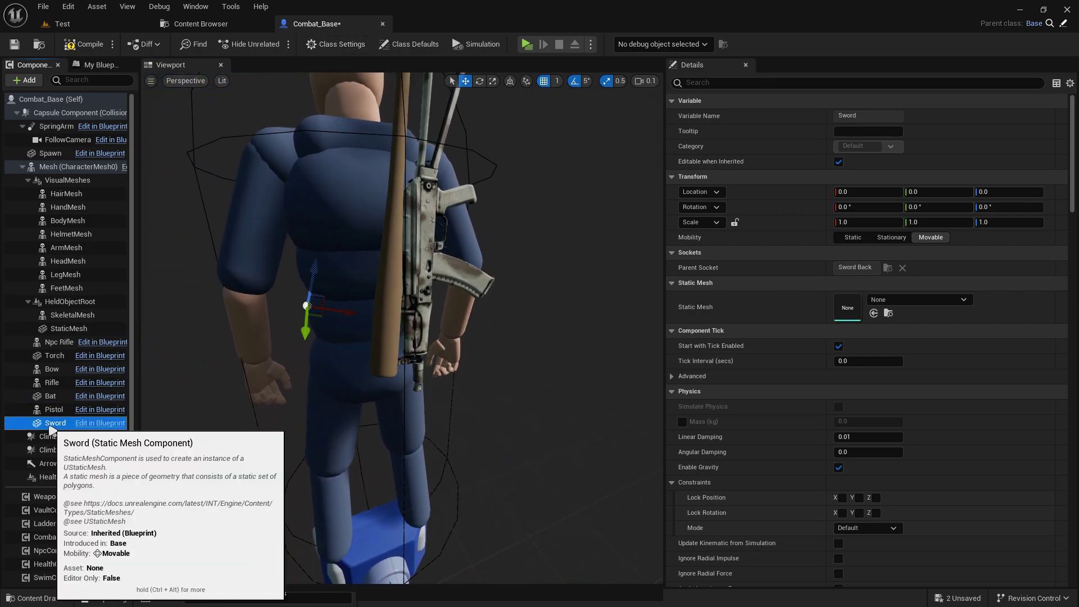
# - Assign KatanaMesh to the Sword component, frame it, and inspect the Rifle, Bow and Torch components
pyautogui.click(916, 304)
pyautogui.write('swo')
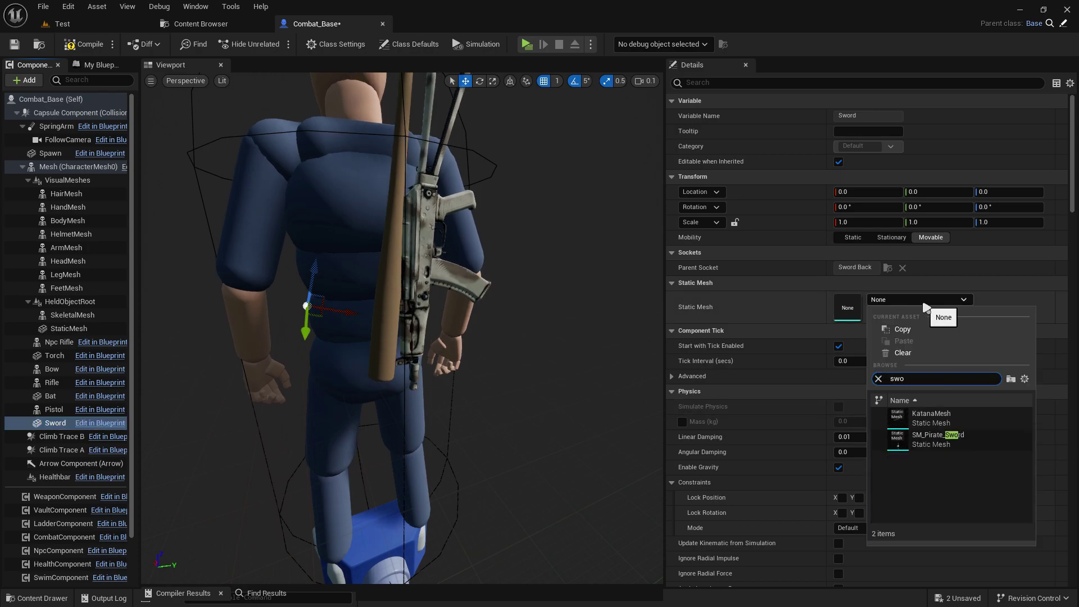
pyautogui.write('rd')
pyautogui.click(943, 418)
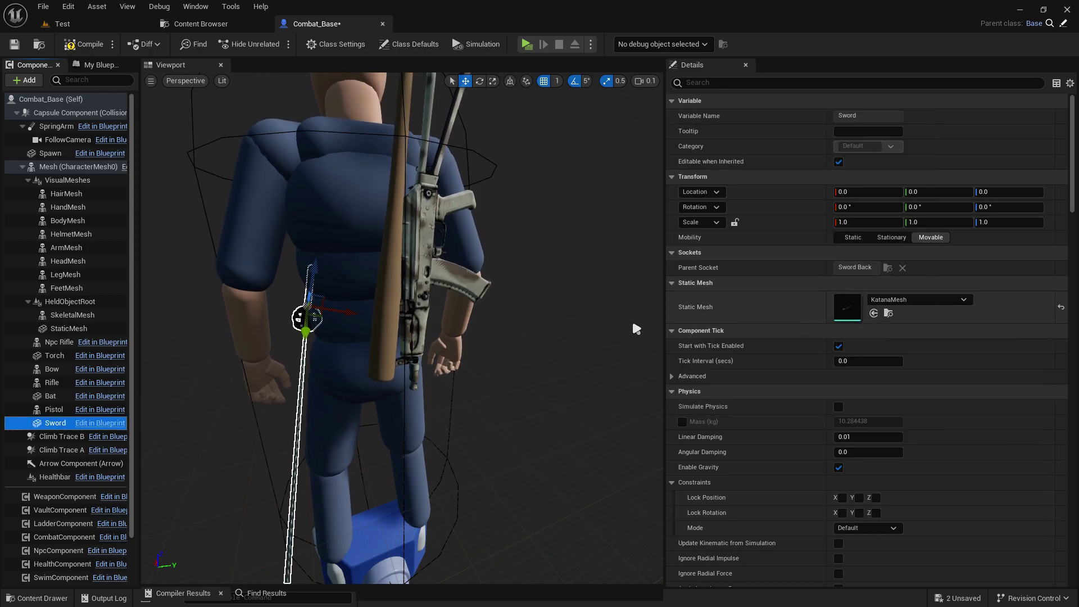
pyautogui.press('f')
pyautogui.keyDown('alt'); pyautogui.moveTo(419, 355); pyautogui.dragTo(292, 286); pyautogui.keyUp('alt')
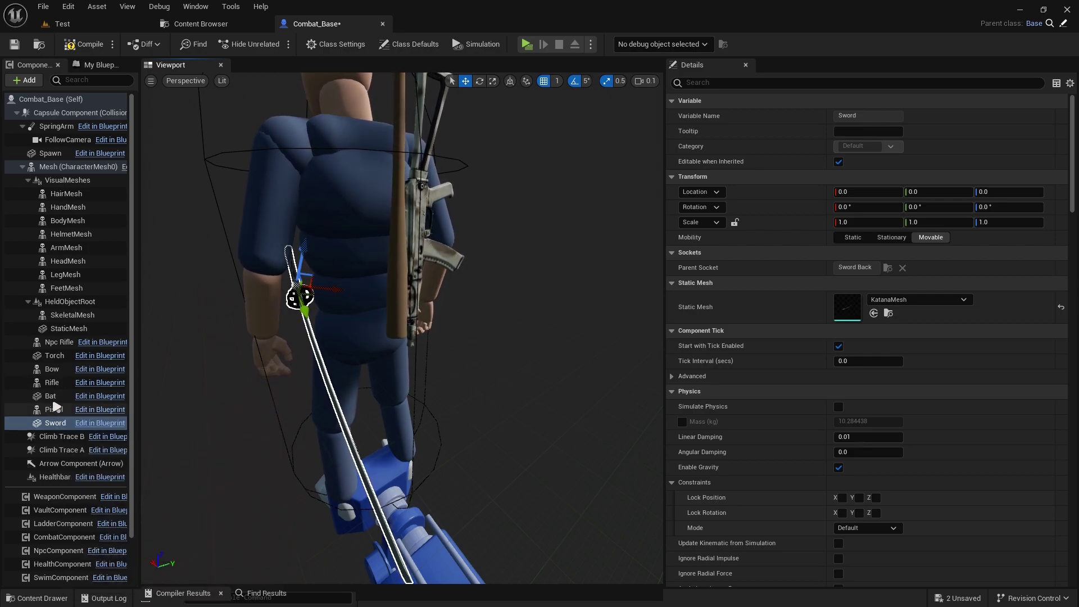
pyautogui.click(52, 383)
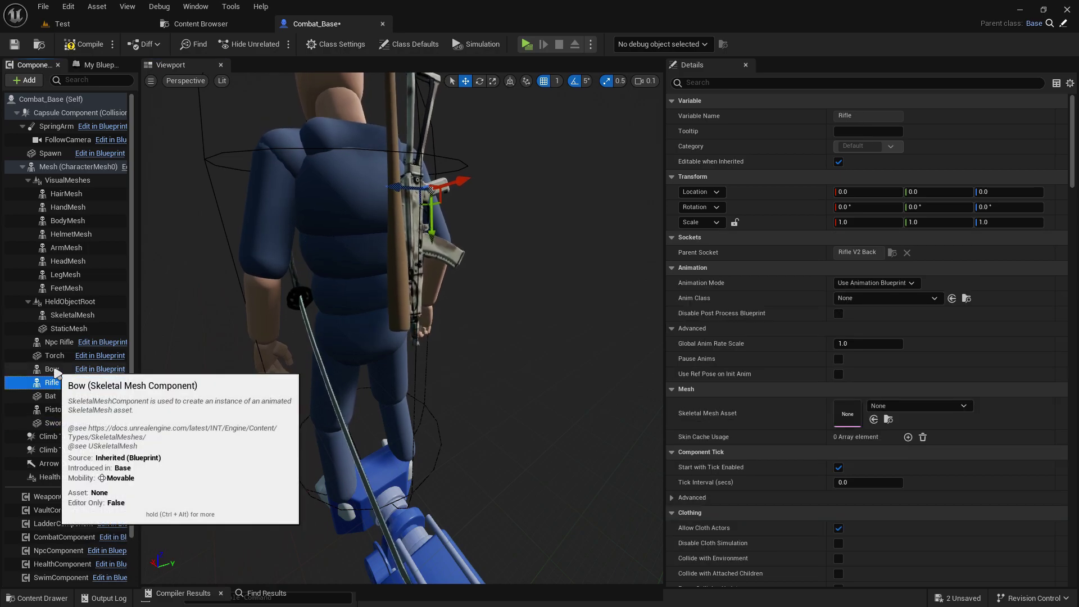
pyautogui.click(57, 370)
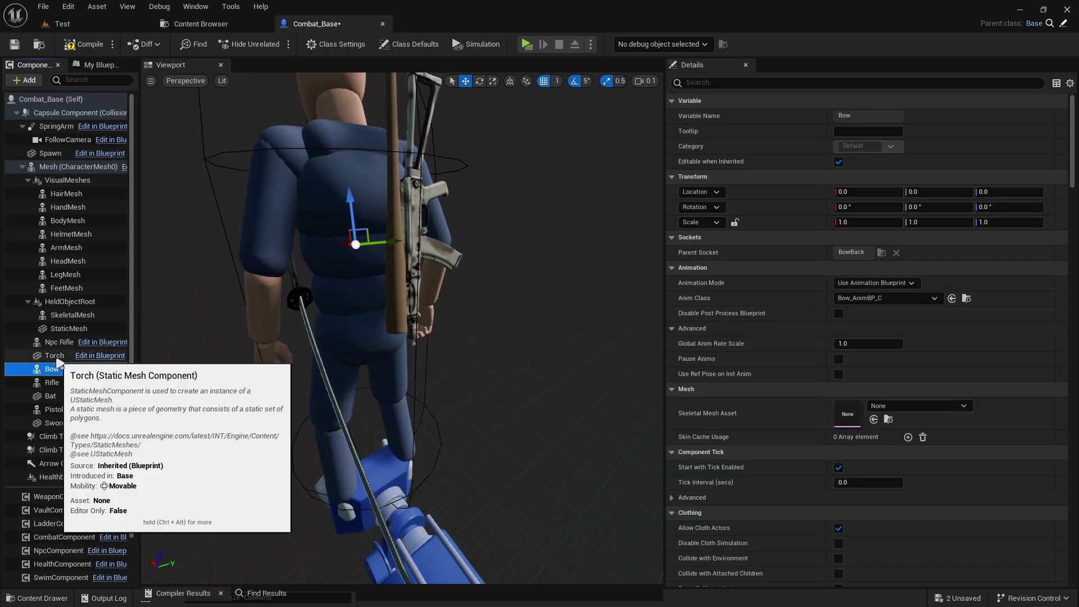
pyautogui.click(59, 356)
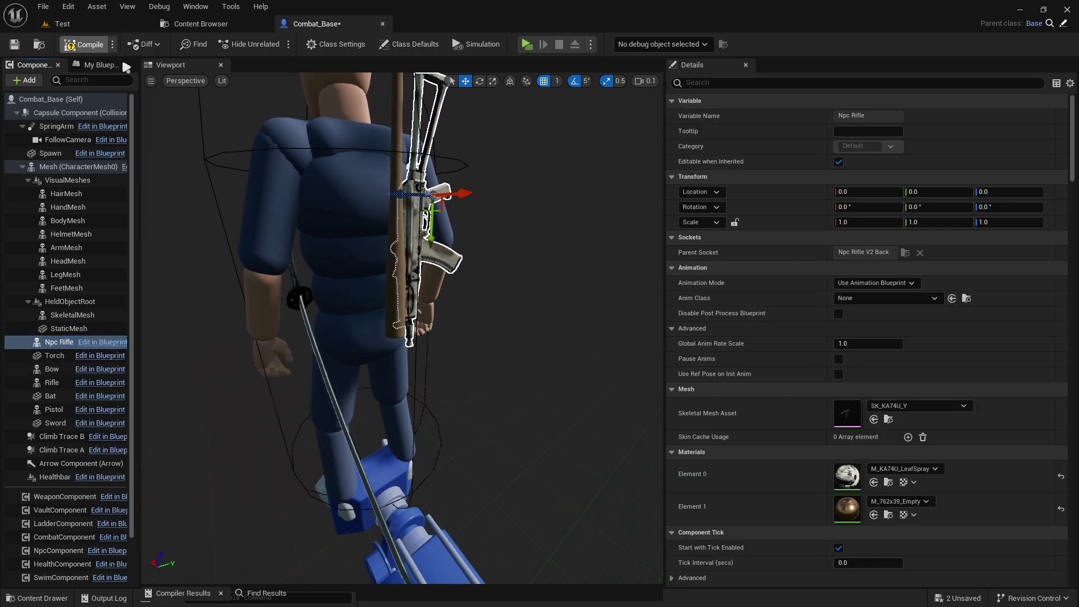
# - Save all assets and place a Combat_Base character in the level
pyautogui.click(202, 23)
pyautogui.click(112, 42)
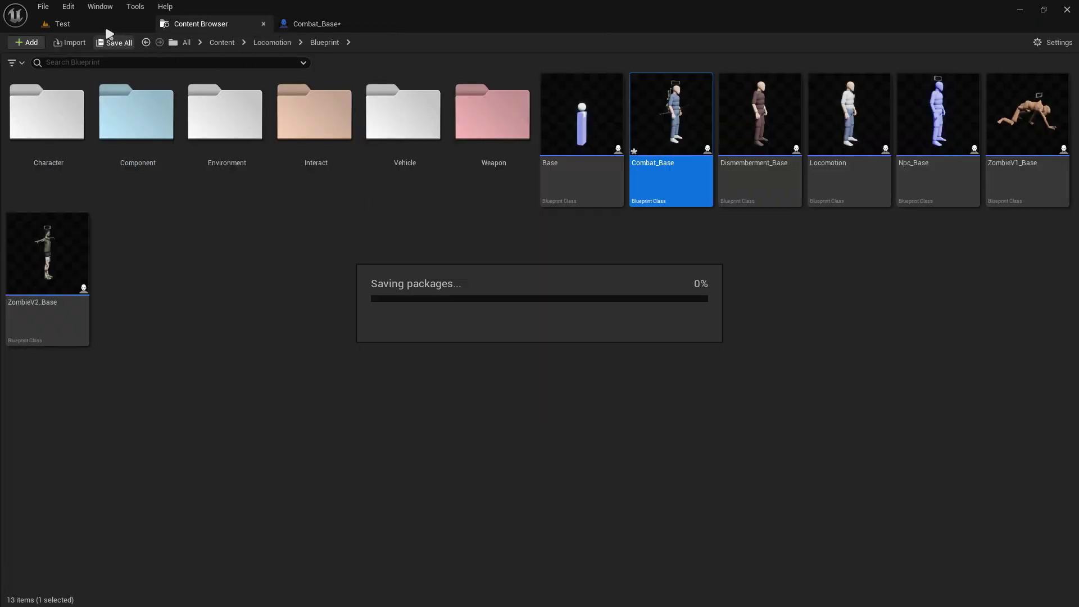
pyautogui.moveTo(665, 122)
pyautogui.mouseDown()
pyautogui.moveTo(131, 36)
pyautogui.moveTo(128, 53)
pyautogui.mouseUp()
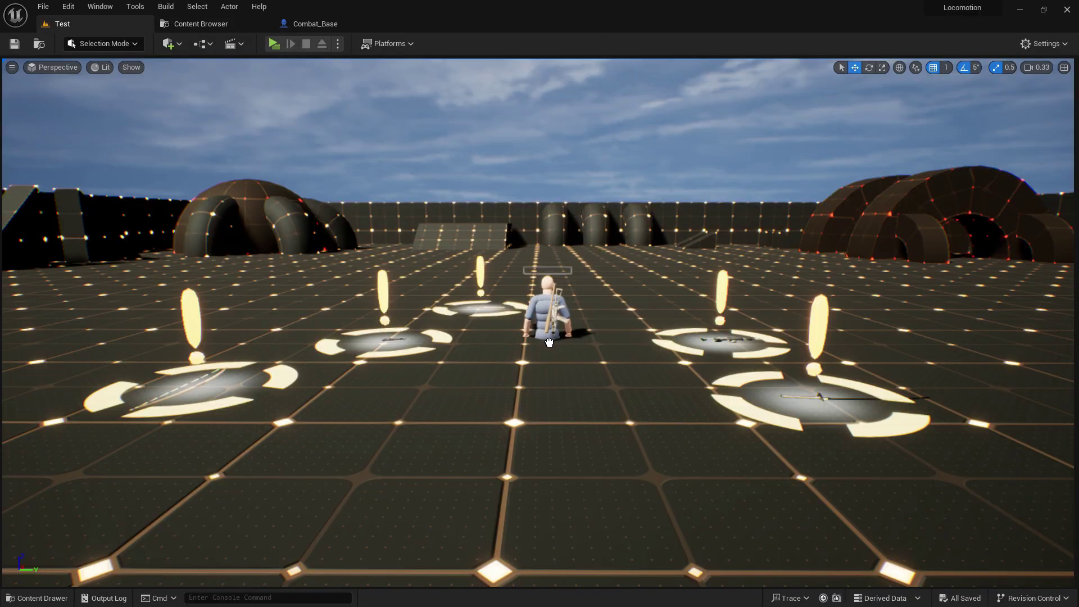
pyautogui.moveTo(548, 341); pyautogui.dragTo(549, 341)
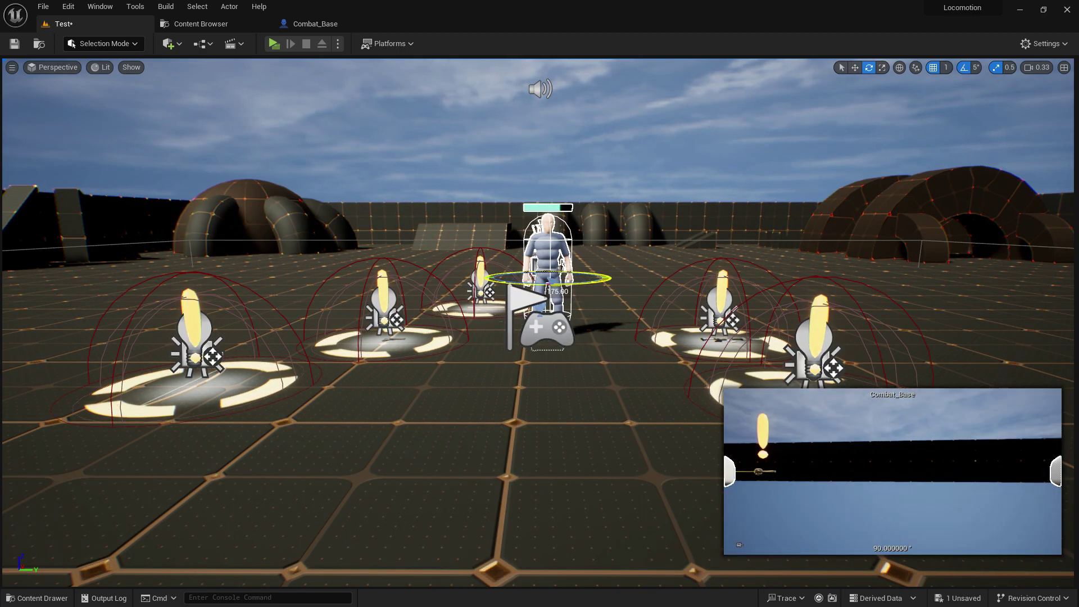
pyautogui.press('w')
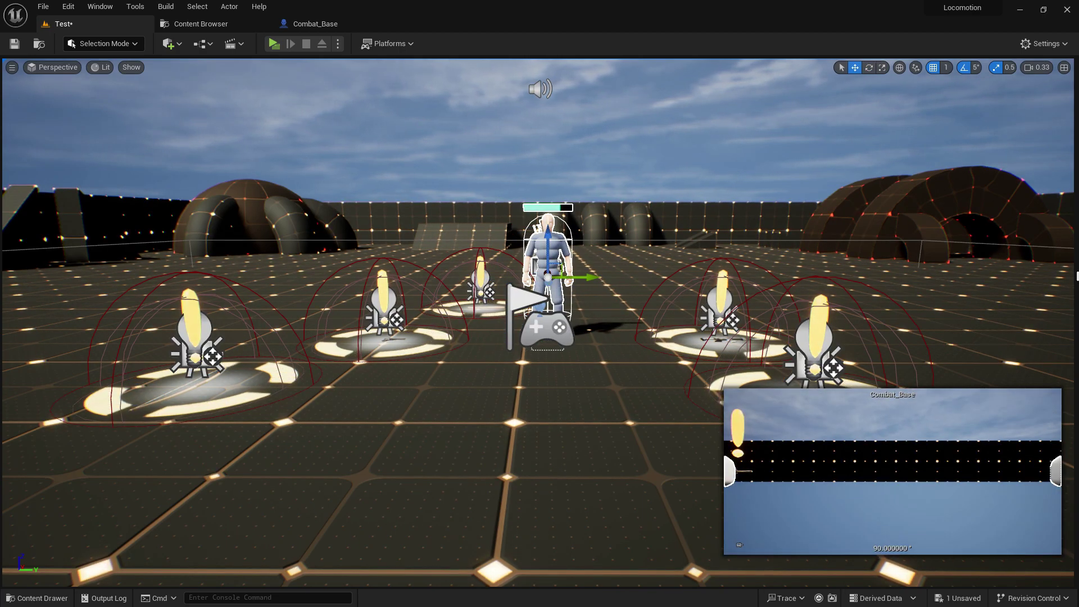
pyautogui.press('F11')
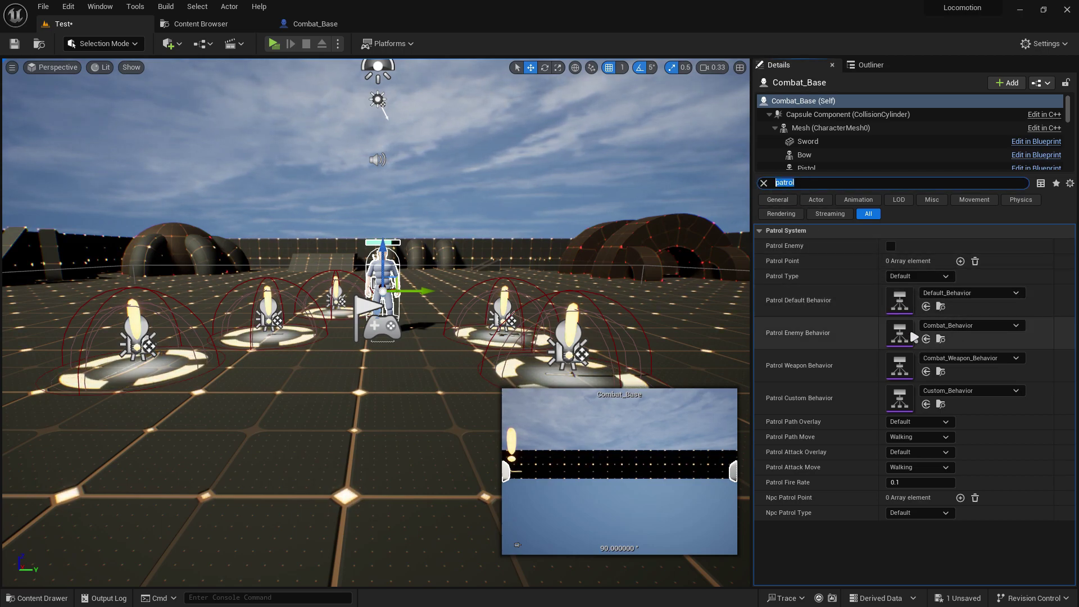
# - Set the NPC's patrol type to Patrol and its attack overlay to Bat V2, then play
pyautogui.click(915, 276)
pyautogui.click(911, 300)
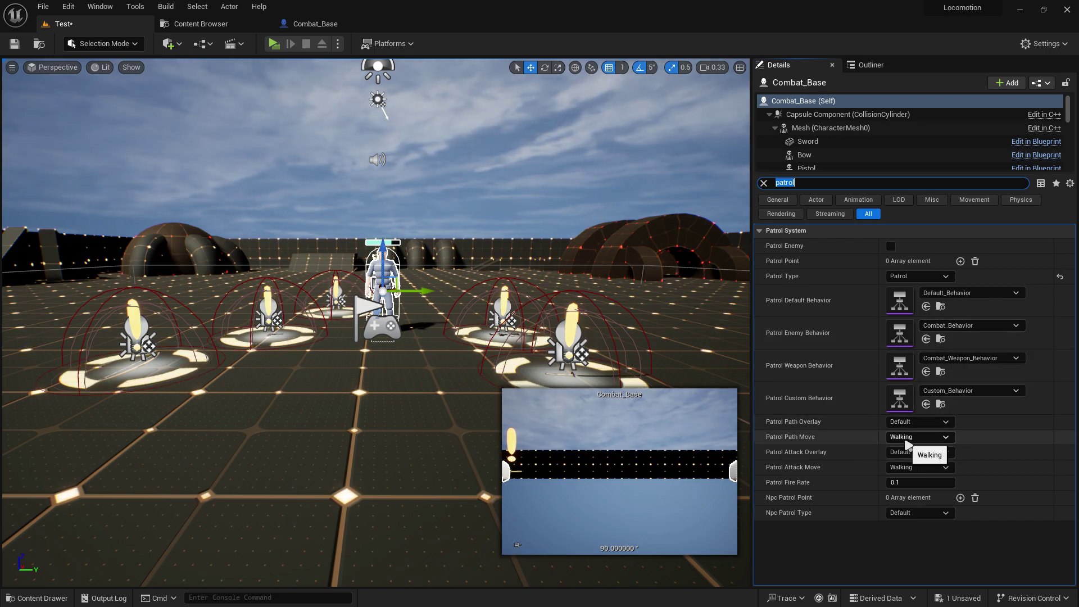
pyautogui.click(908, 453)
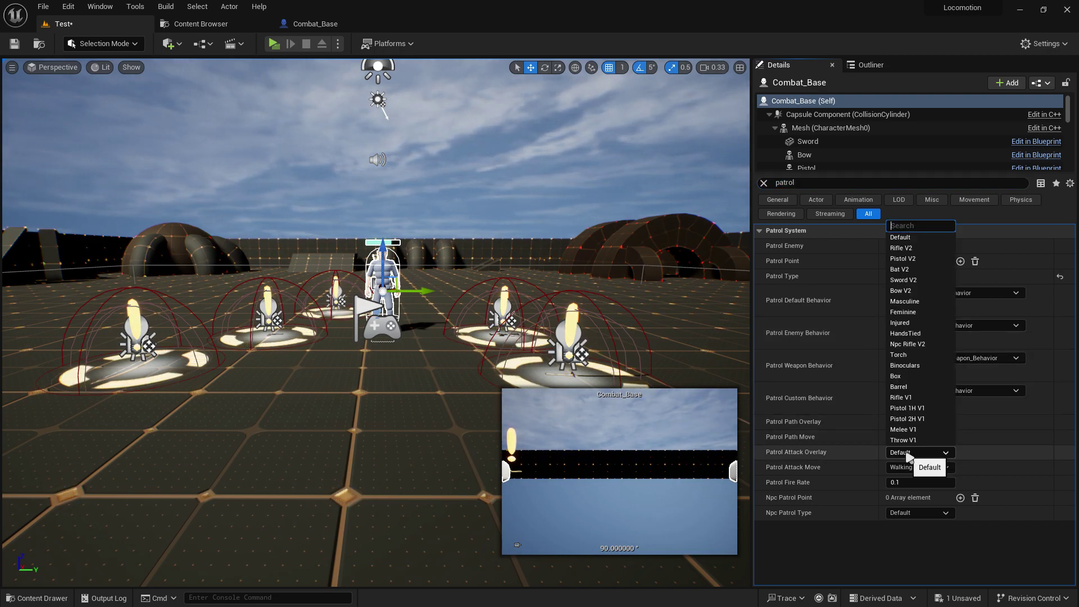
pyautogui.click(918, 268)
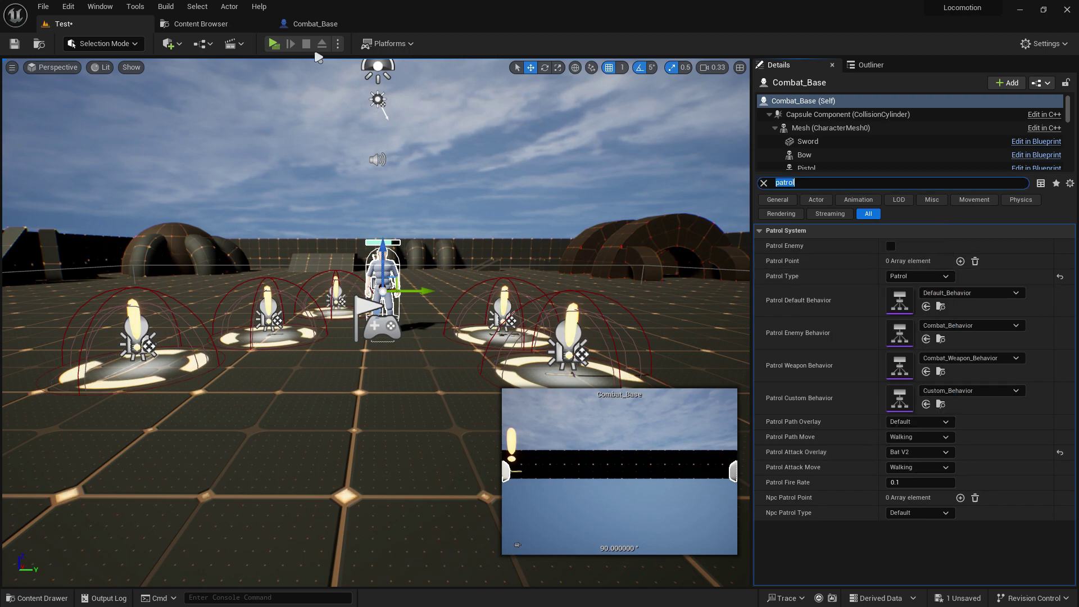
pyautogui.hotkey('alt', 'p')
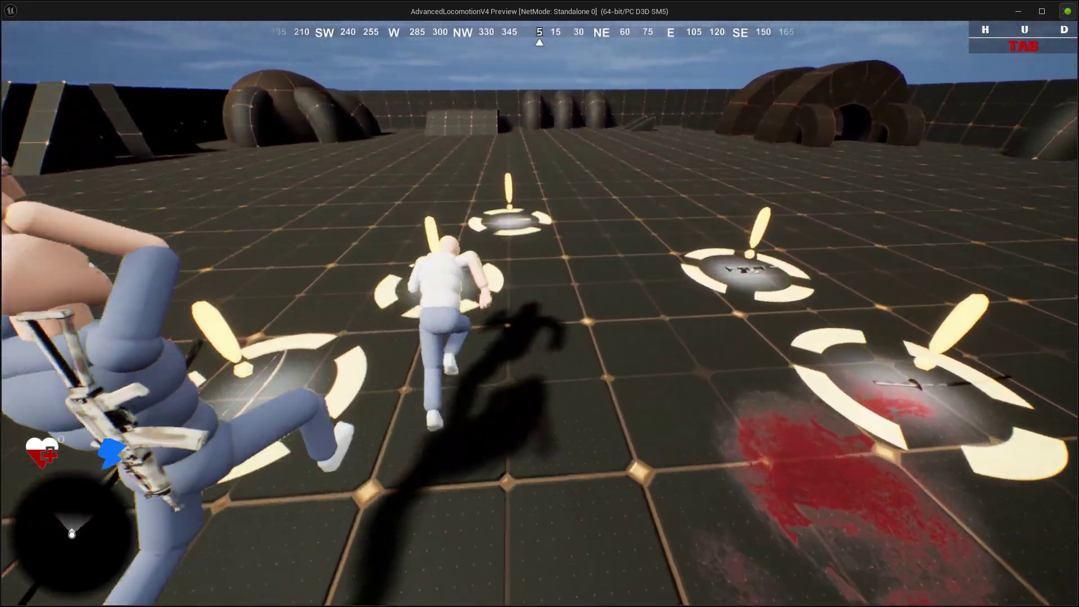
# - Pick up the bat, choose Bat V2, strike the NPC three times, then exit to Combat_Base
pyautogui.press('e')
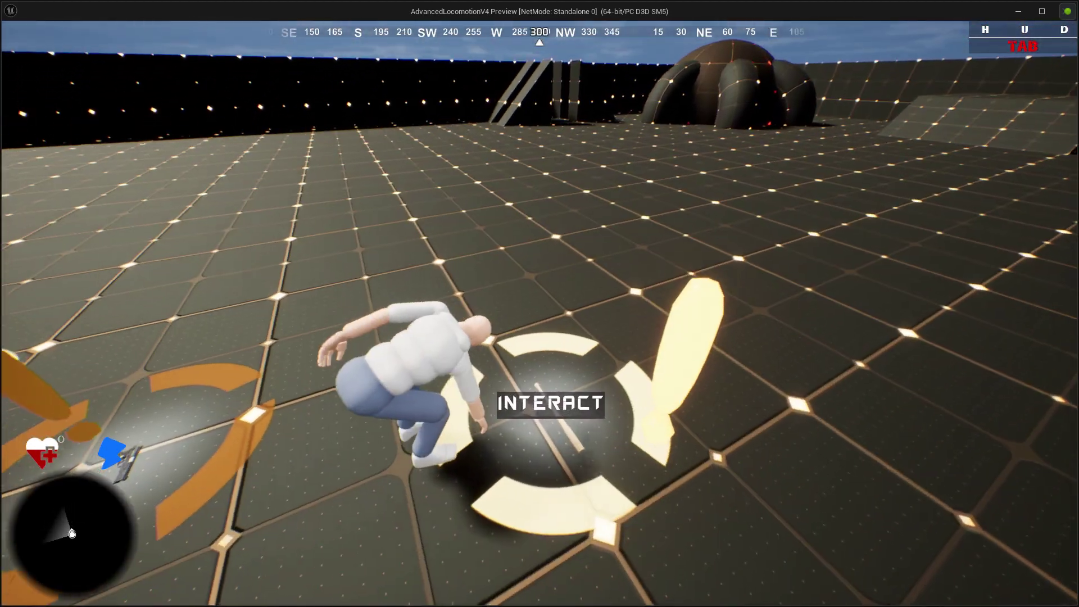
pyautogui.press('q')
pyautogui.scroll(-2, 540, 303)
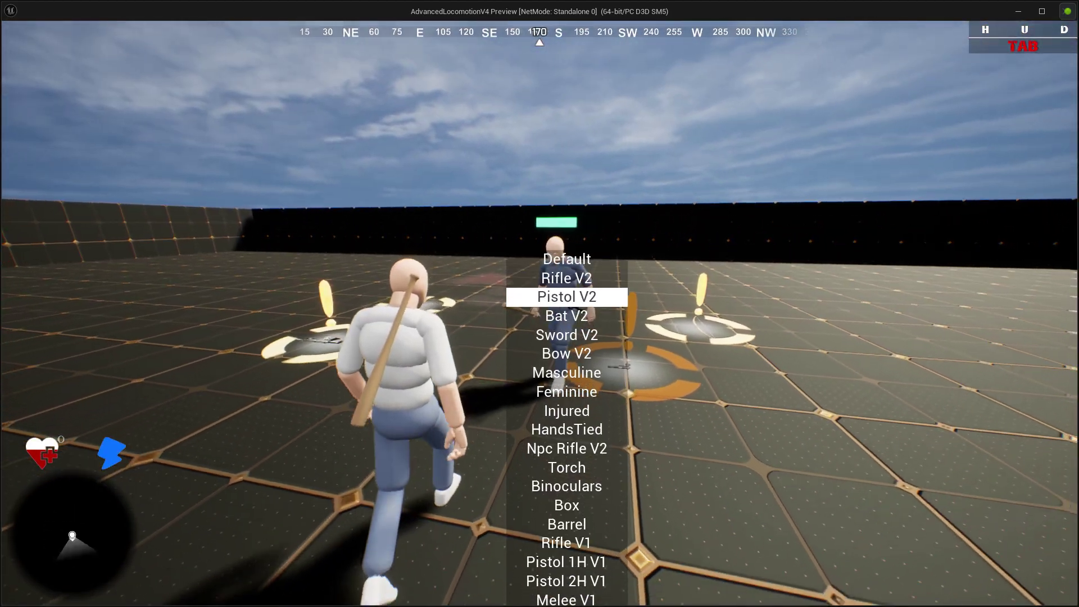
pyautogui.scroll(-1, 540, 303)
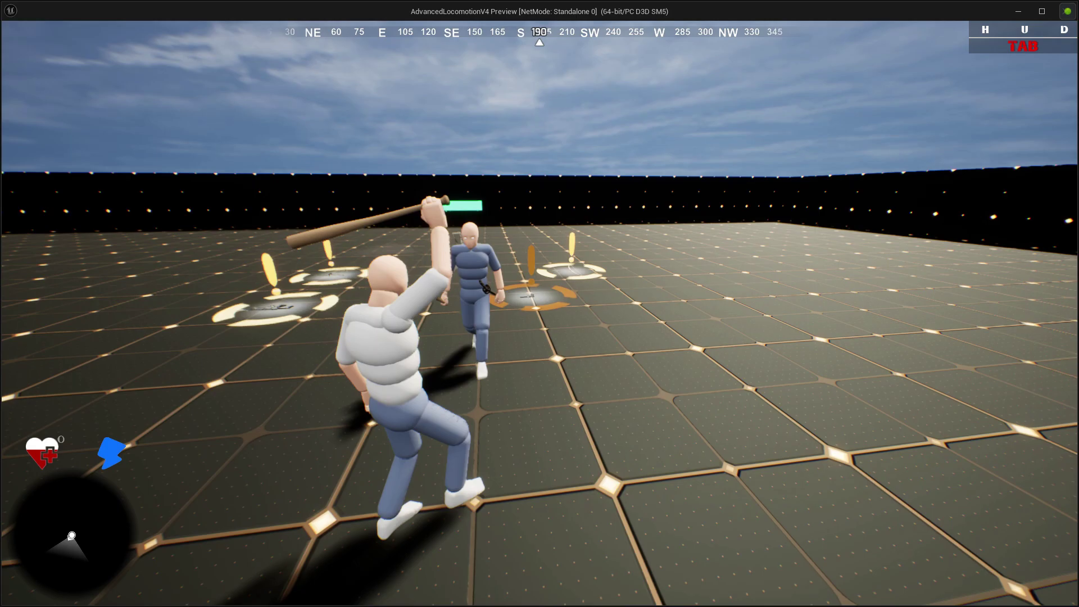
pyautogui.click(540, 303)
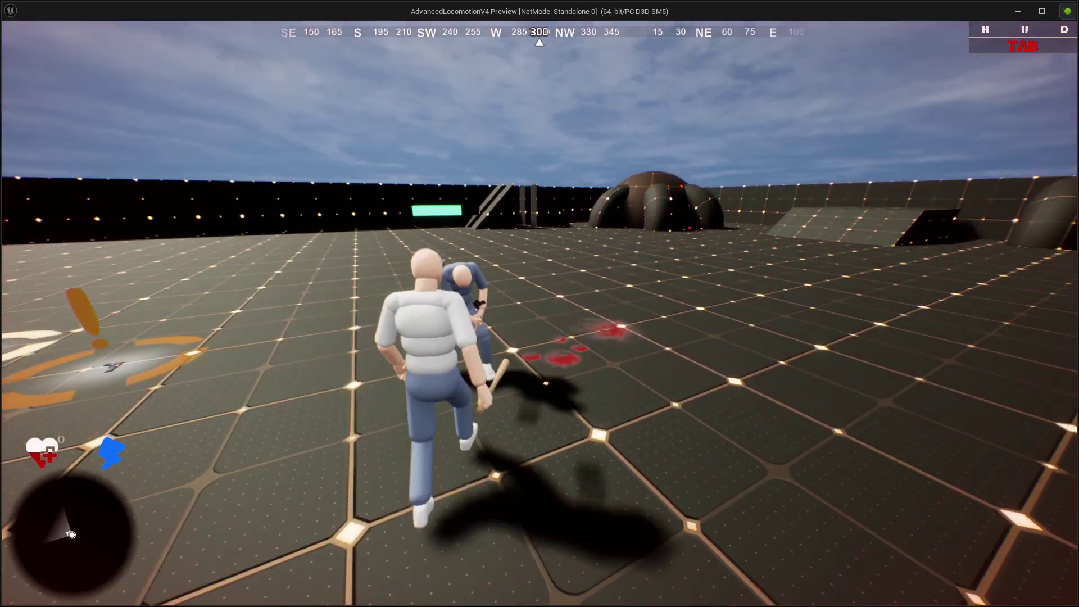
pyautogui.click(539, 304)
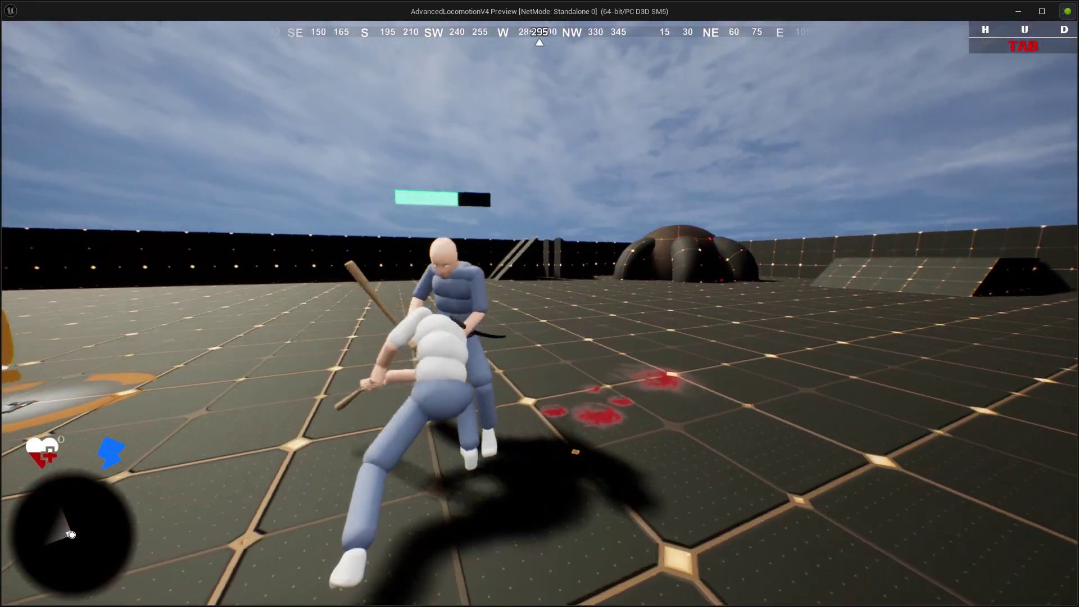
pyautogui.click(540, 303)
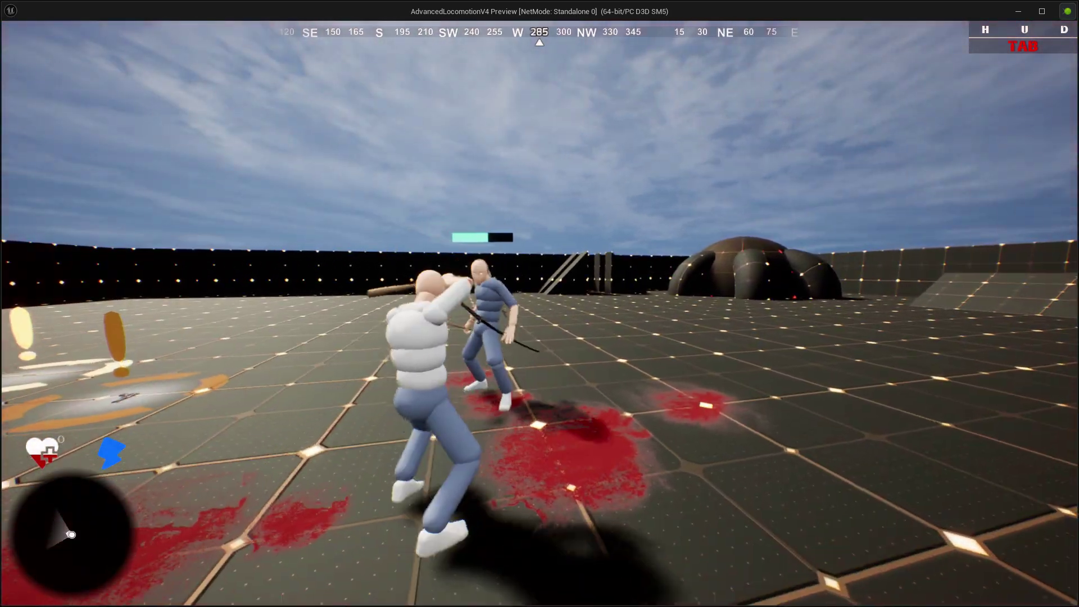
pyautogui.press('Escape')
pyautogui.click(315, 23)
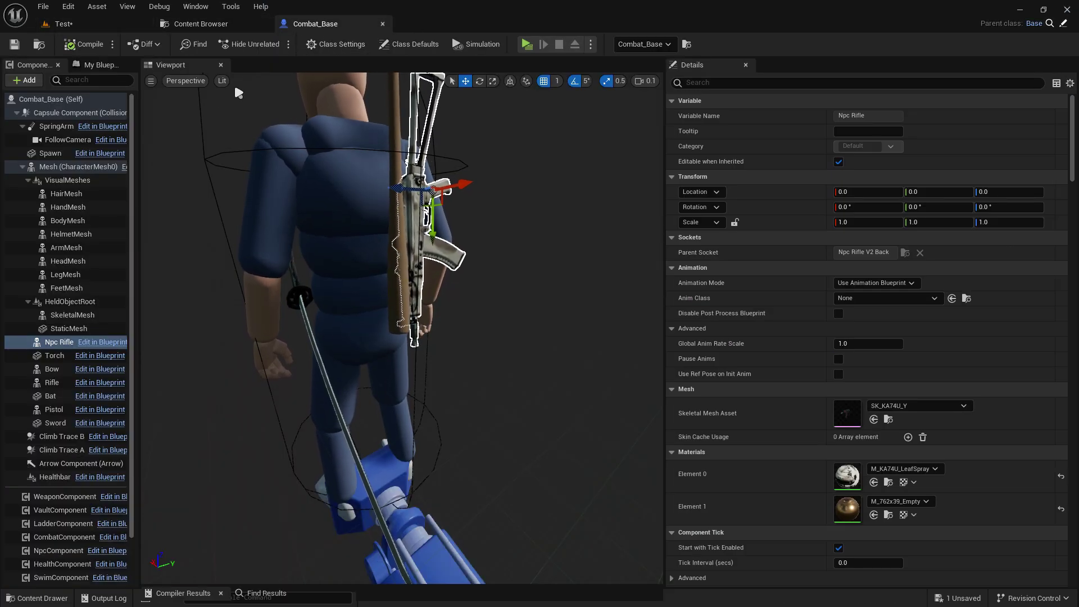
# - In the Test level, set the NPC's Patrol Attack Overlay to Sword V2
pyautogui.click(62, 24)
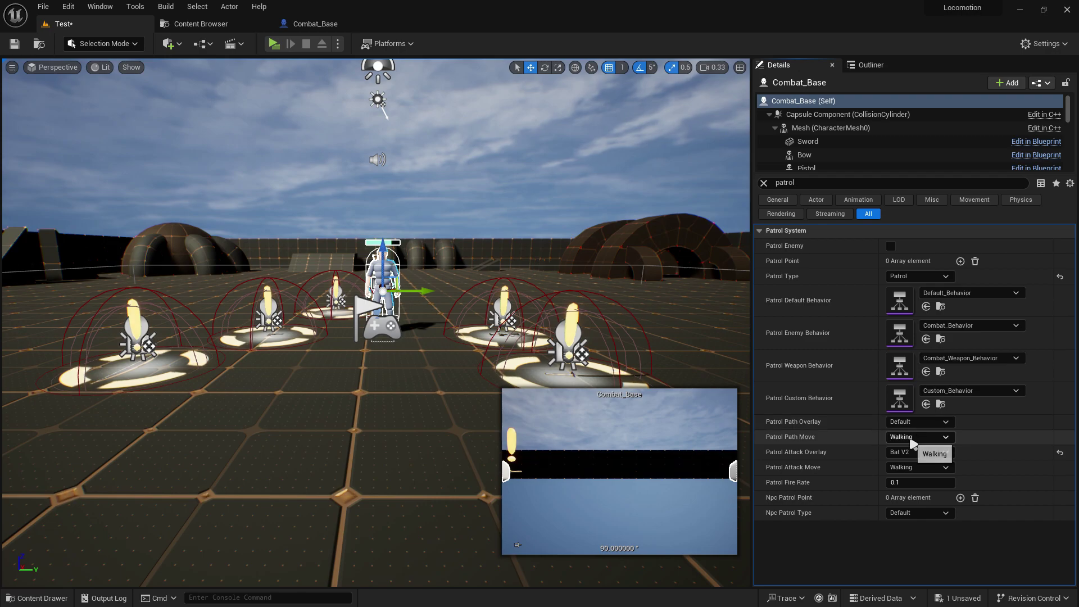
pyautogui.click(924, 453)
pyautogui.click(932, 281)
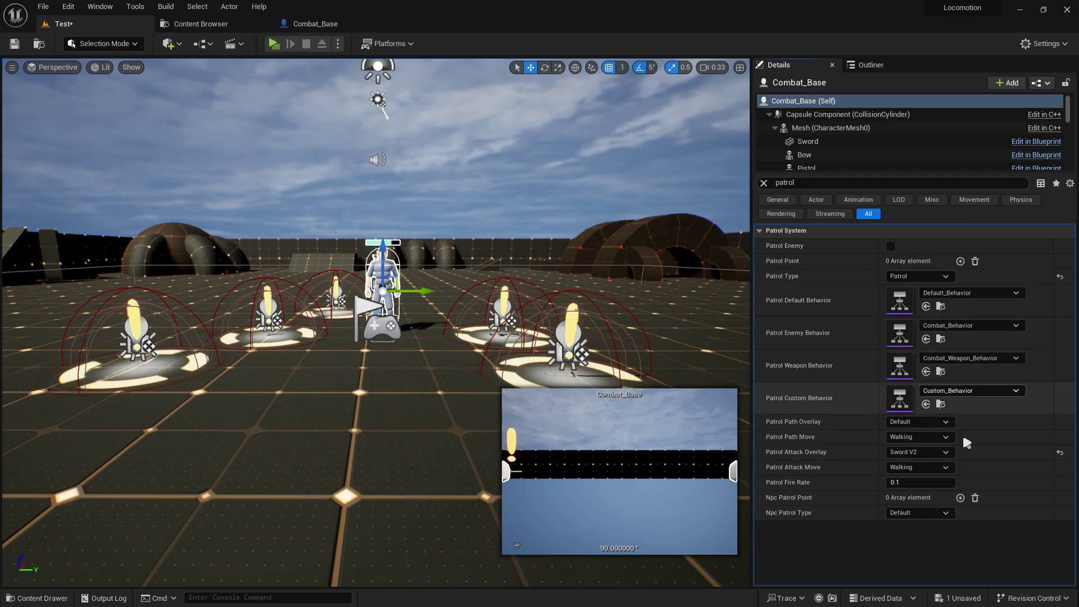
# - Back in Combat_Base, close the Npc Rifle details and character preview, then select the blueprint itself
pyautogui.click(304, 23)
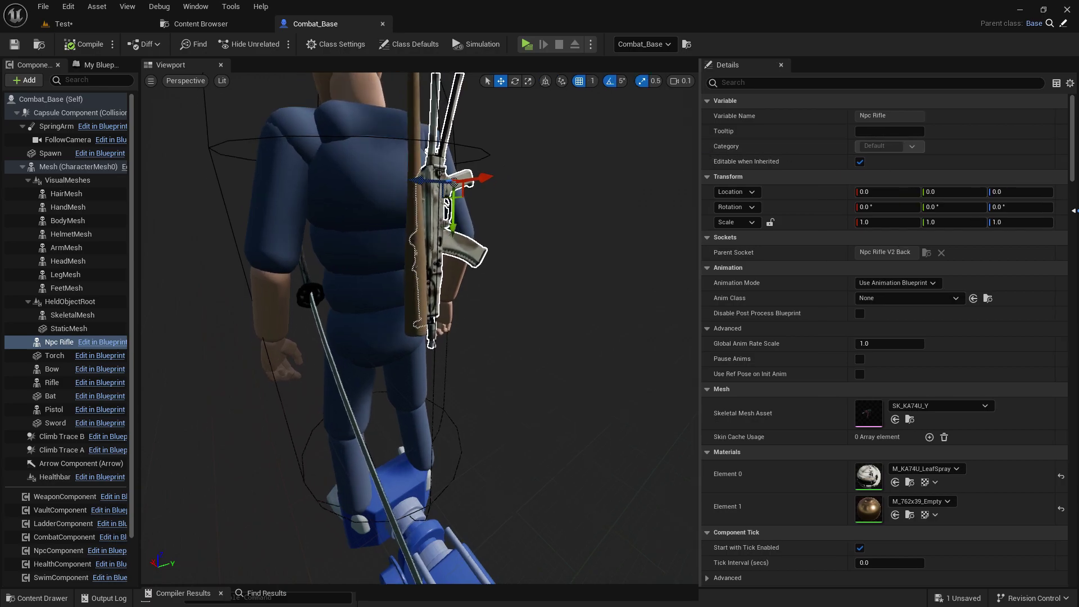
pyautogui.click(745, 65)
pyautogui.click(221, 65)
pyautogui.click(72, 99)
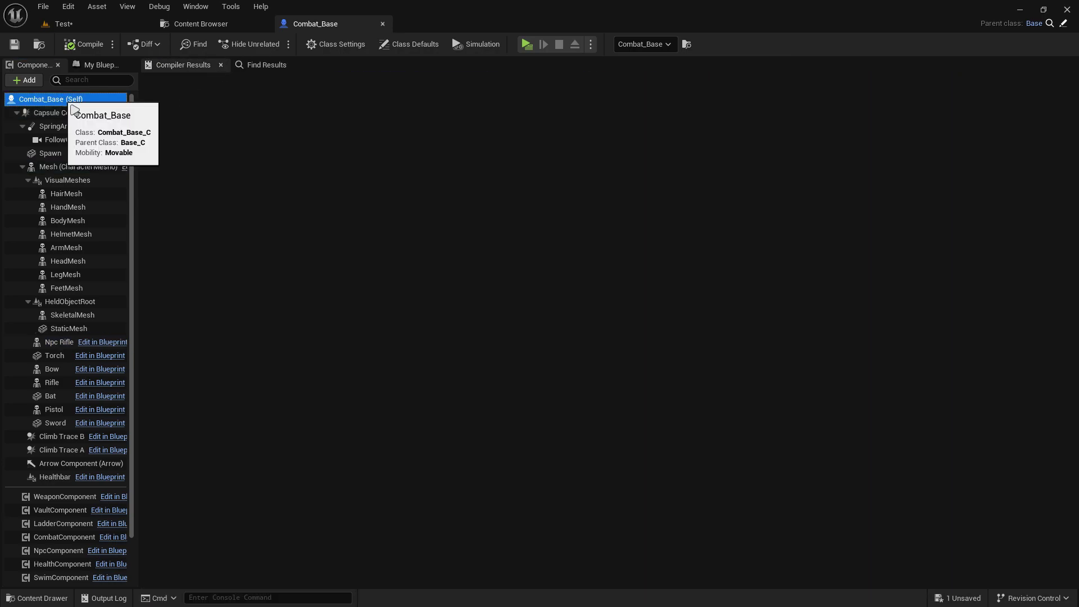
pyautogui.doubleClick(42, 116)
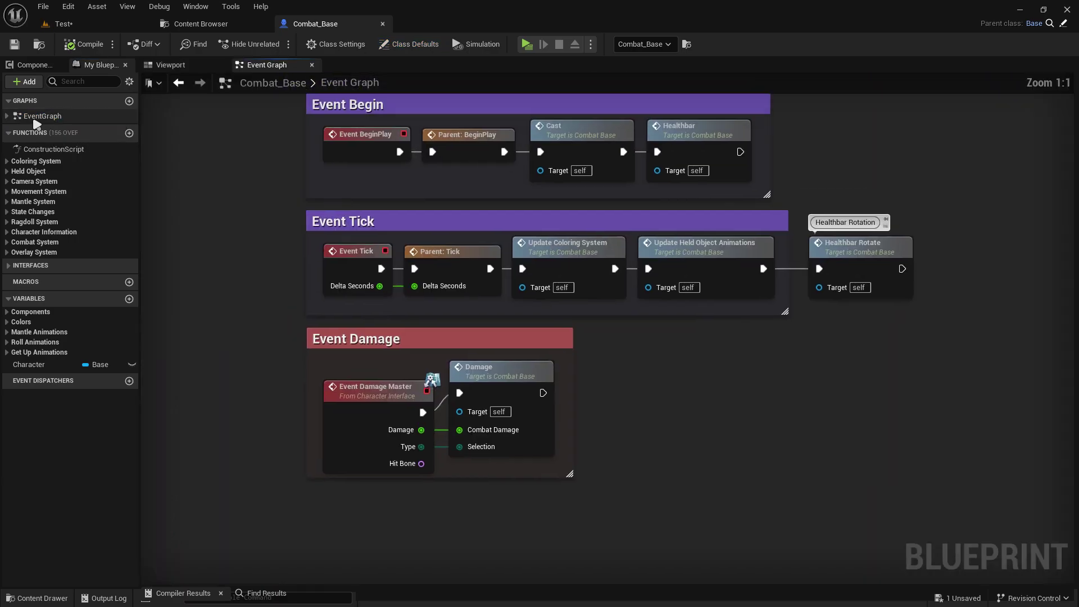
pyautogui.press('c')
pyautogui.scroll(7, 388, 214)
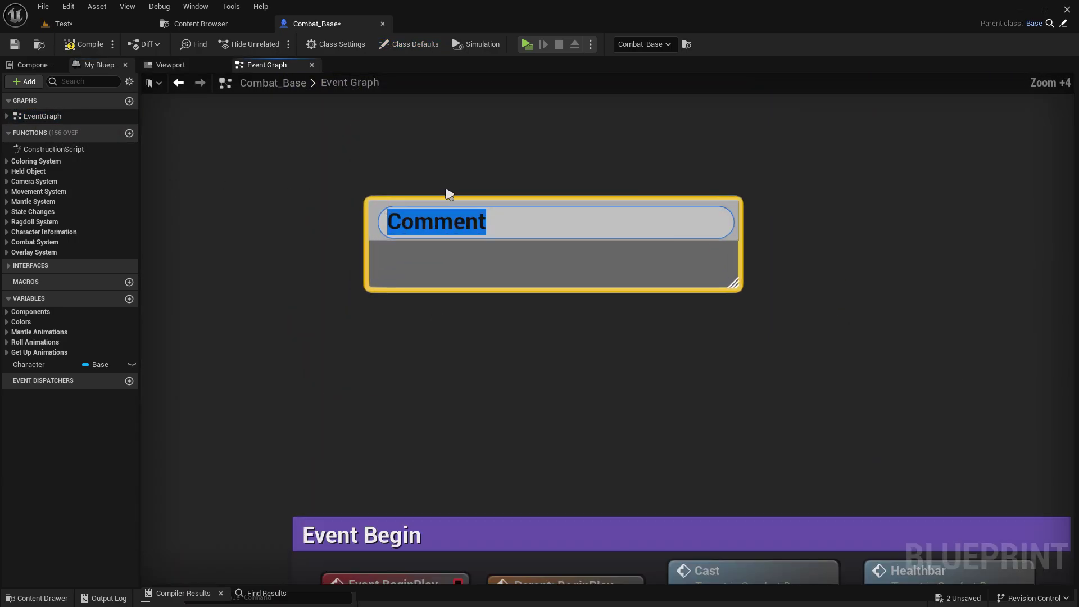
pyautogui.write('C')
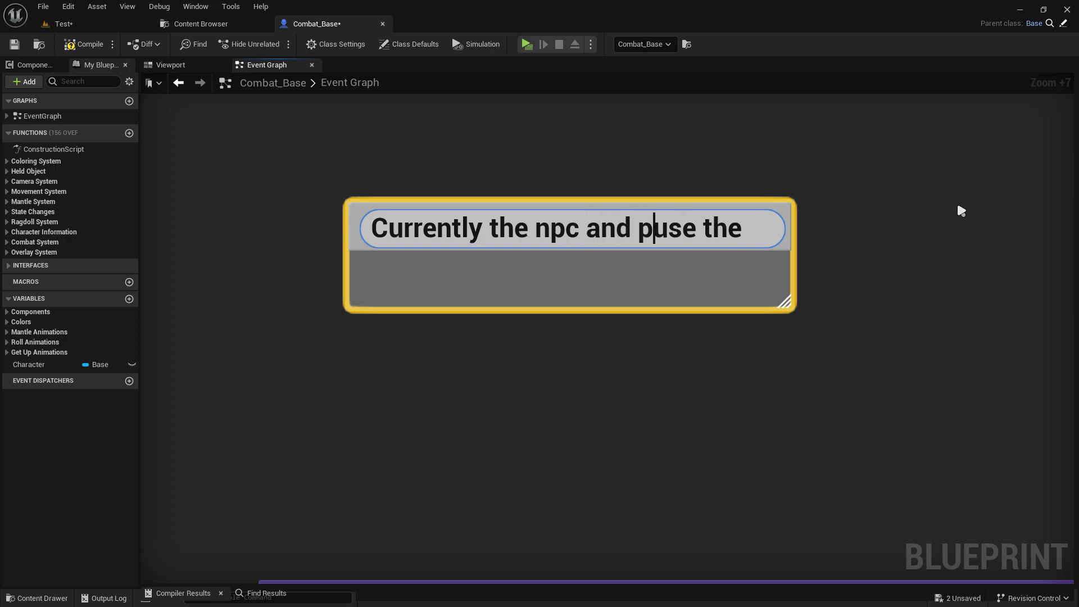
pyautogui.write('layer b')
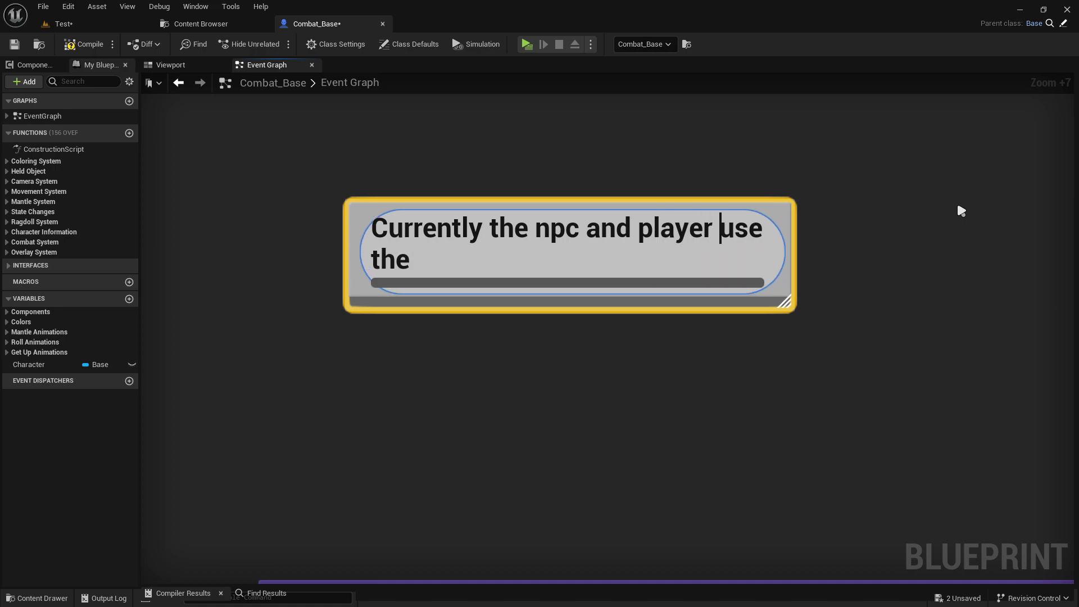
pyautogui.write('oth')
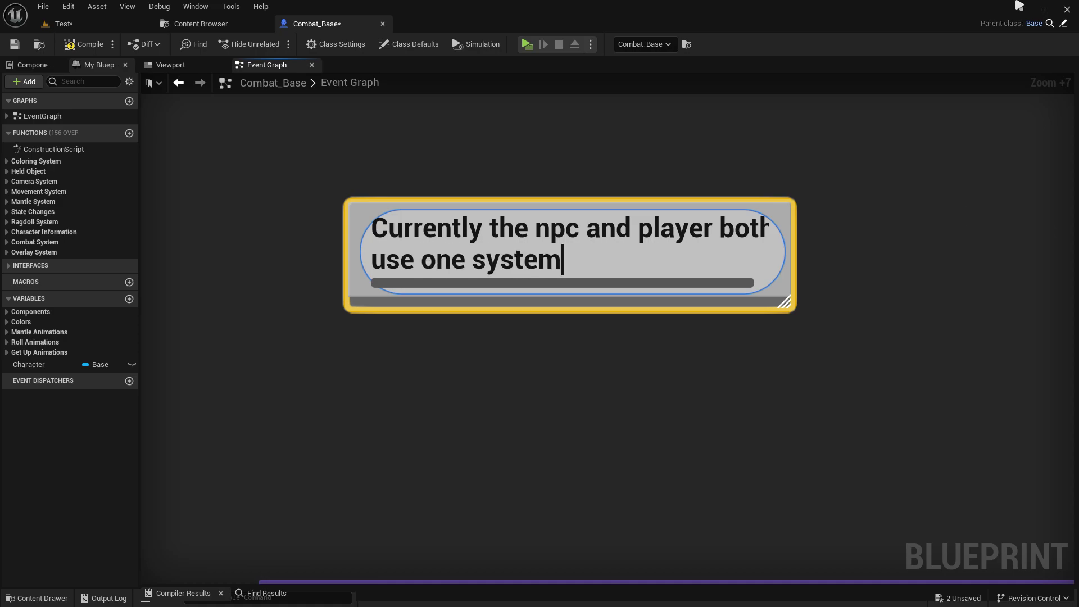
pyautogui.click(829, 357)
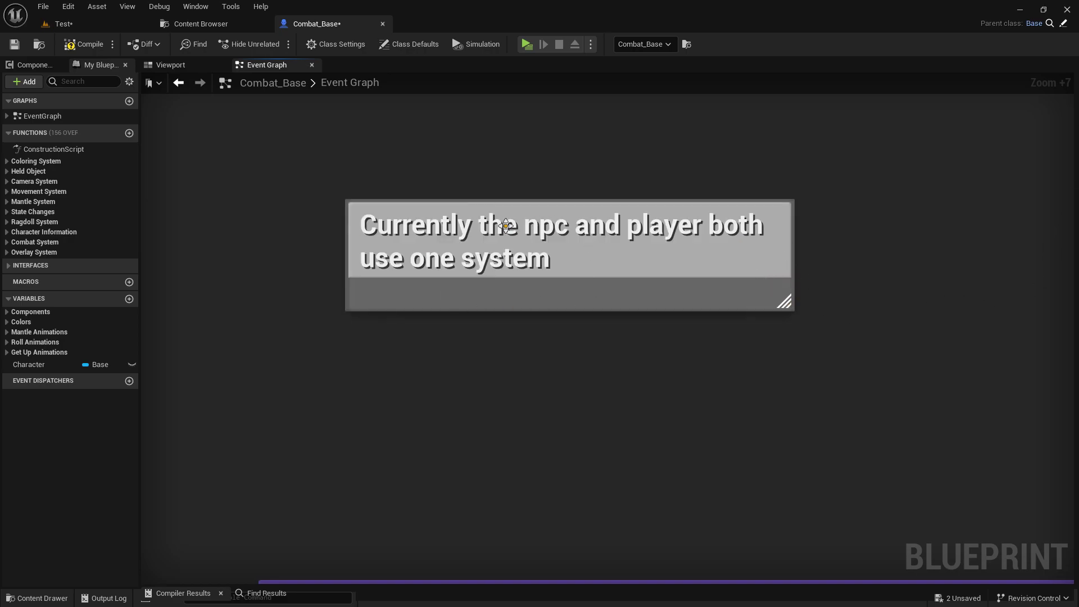
pyautogui.moveTo(525, 161); pyautogui.dragTo(553, 278)
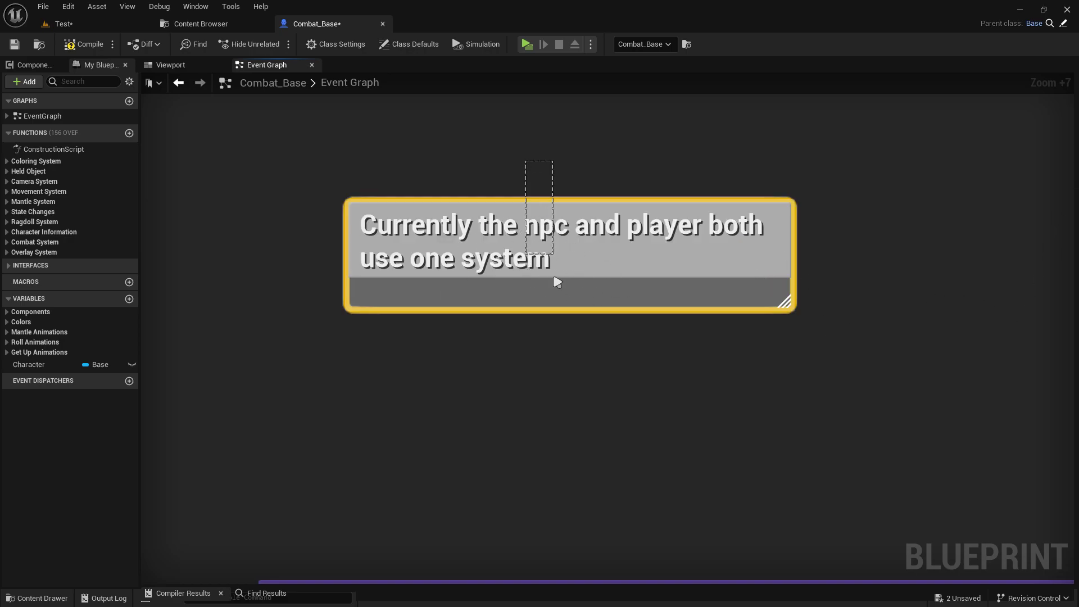
pyautogui.rightClick(531, 218)
pyautogui.click(562, 235)
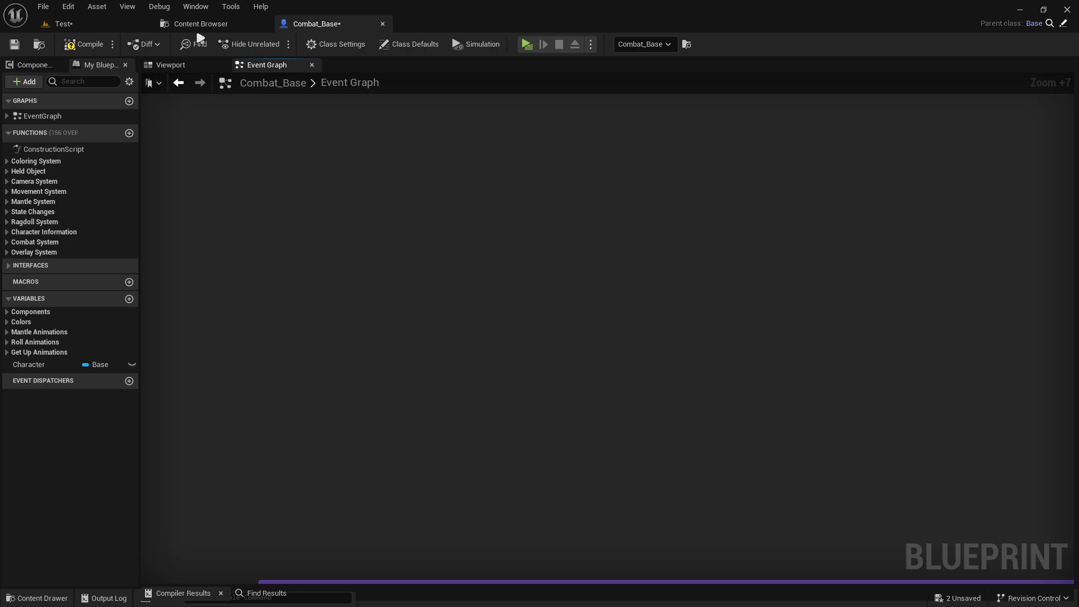
# - Keep Sword V2 as the Test level NPC's patrol attack overlay and start a play test
pyautogui.click(97, 26)
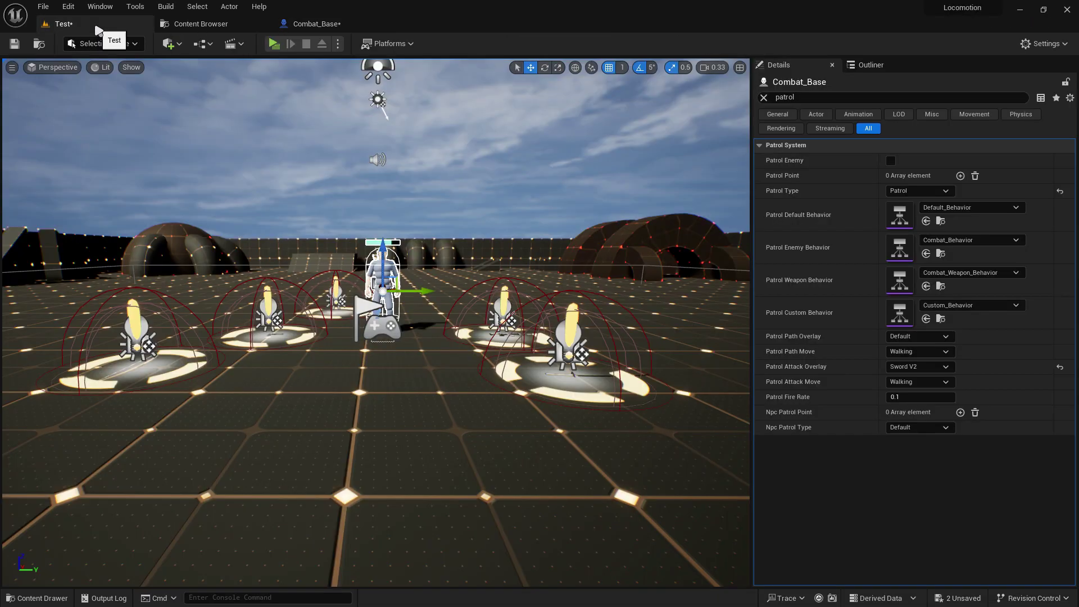
pyautogui.click(912, 455)
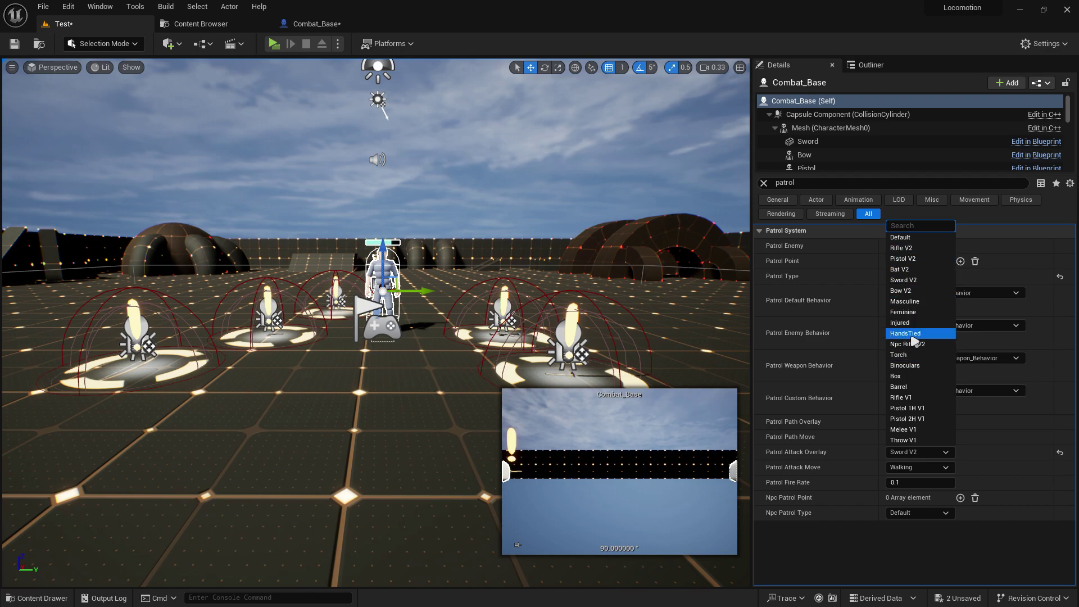
pyautogui.click(798, 393)
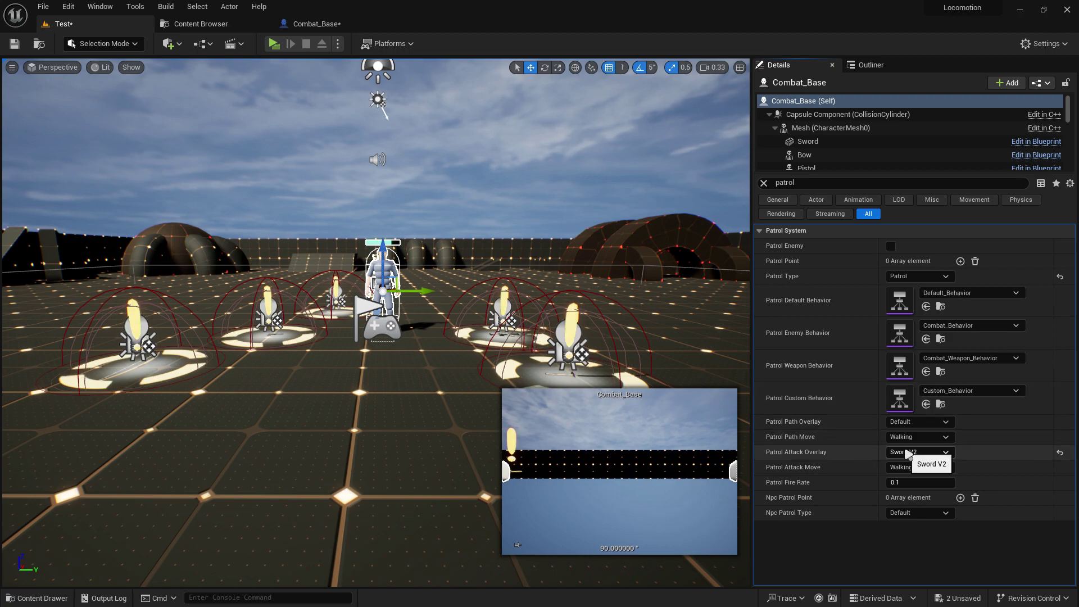
pyautogui.click(277, 47)
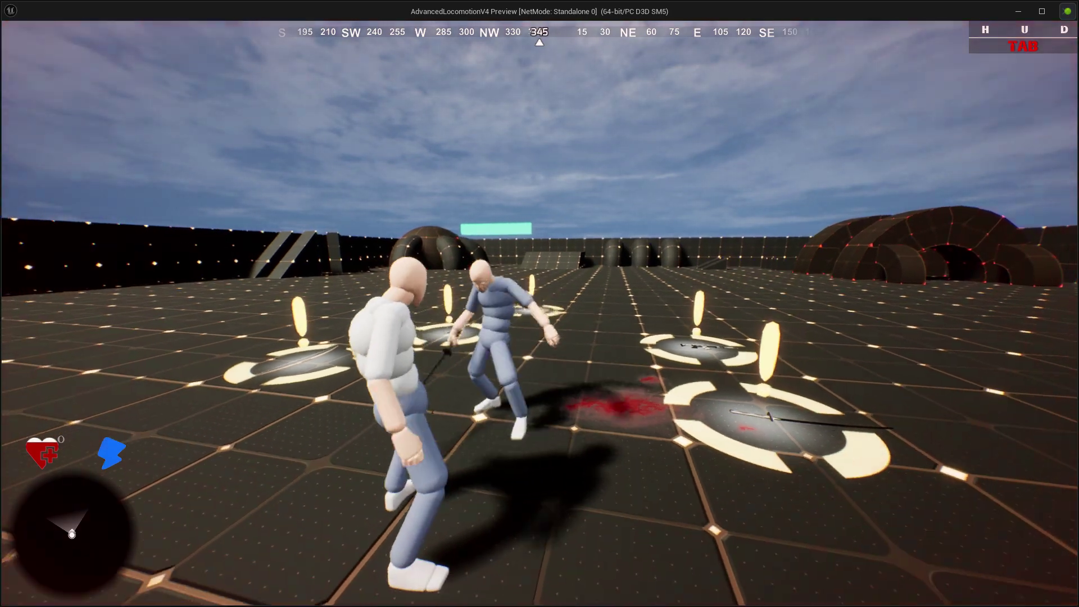
# - End the play session and save all changes from the Content Browser
pyautogui.hotkey('alt', 'Tab')
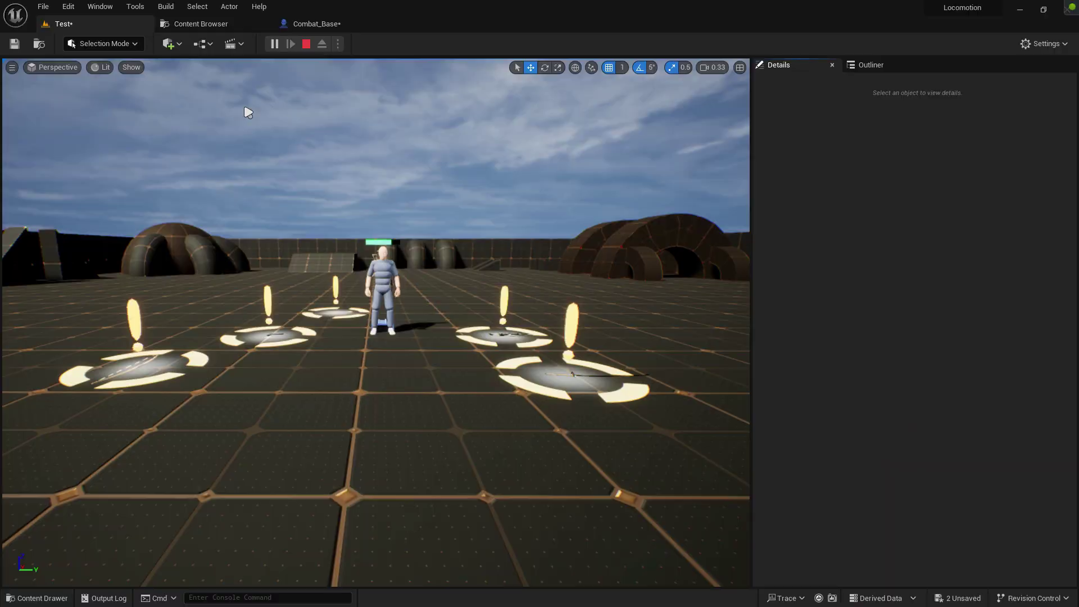
pyautogui.click(381, 258)
pyautogui.press('Delete')
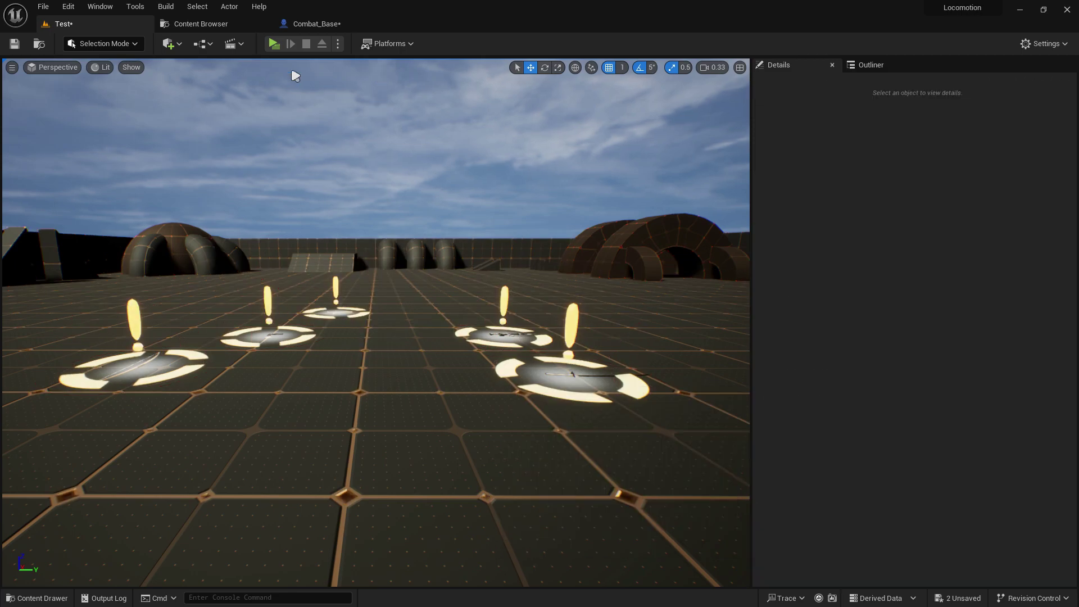
pyautogui.click(197, 24)
pyautogui.click(114, 42)
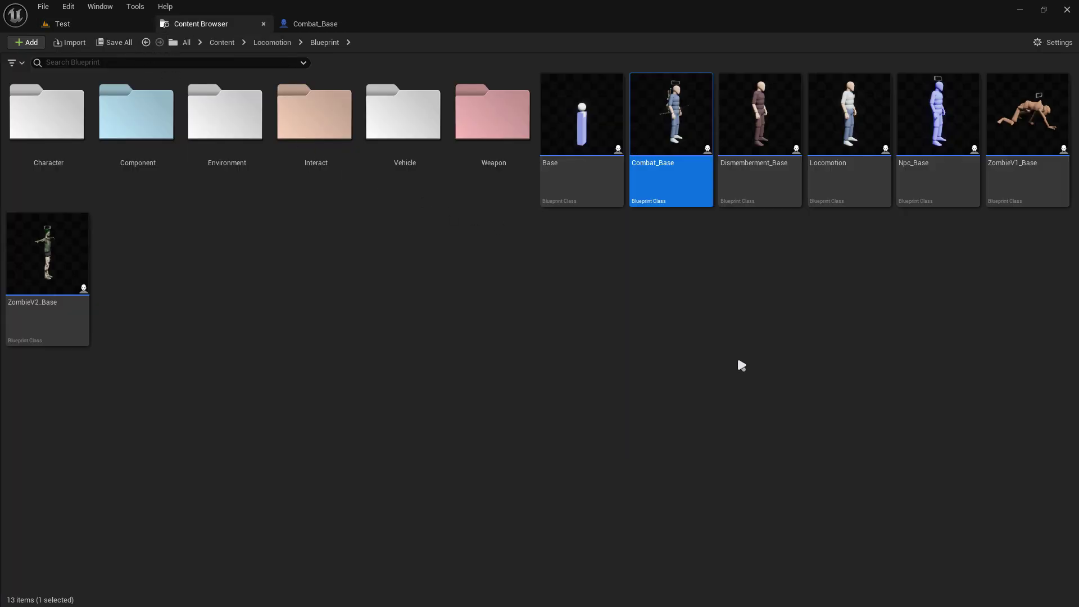